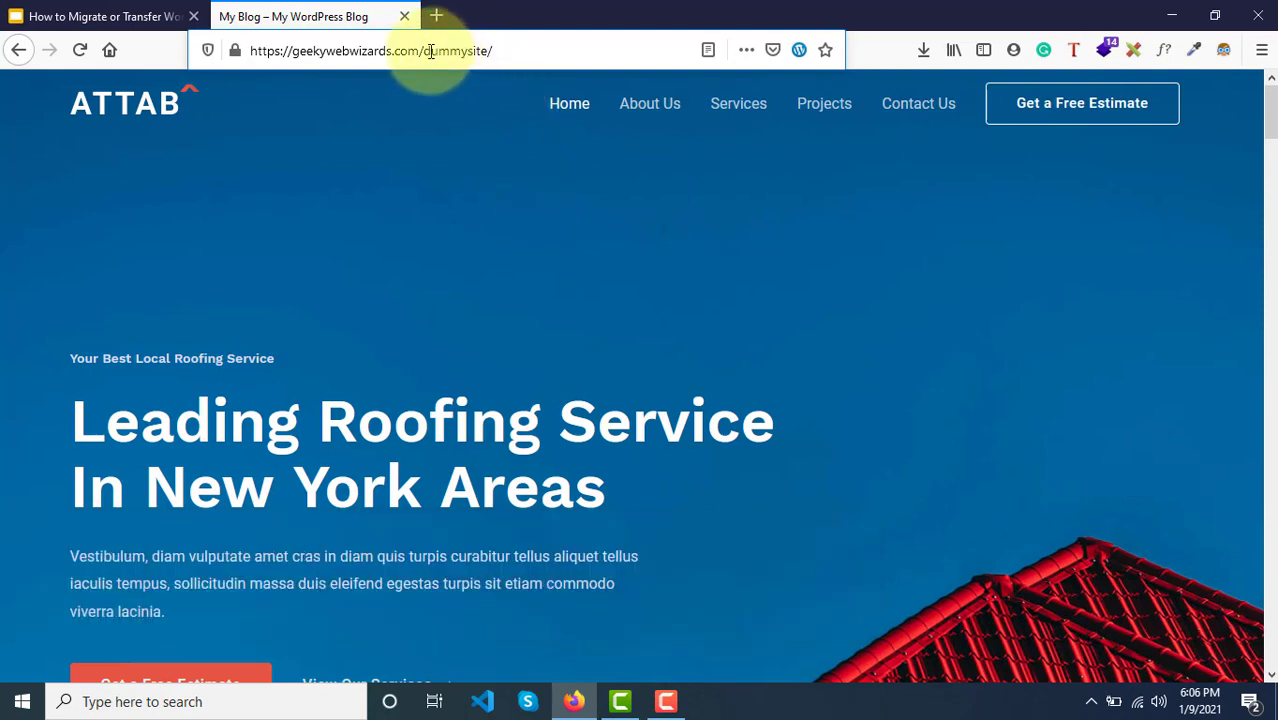
Step: Go to the source site's /cpanel address and sign in with a saved login
left_click_drag(427, 51, 628, 60)
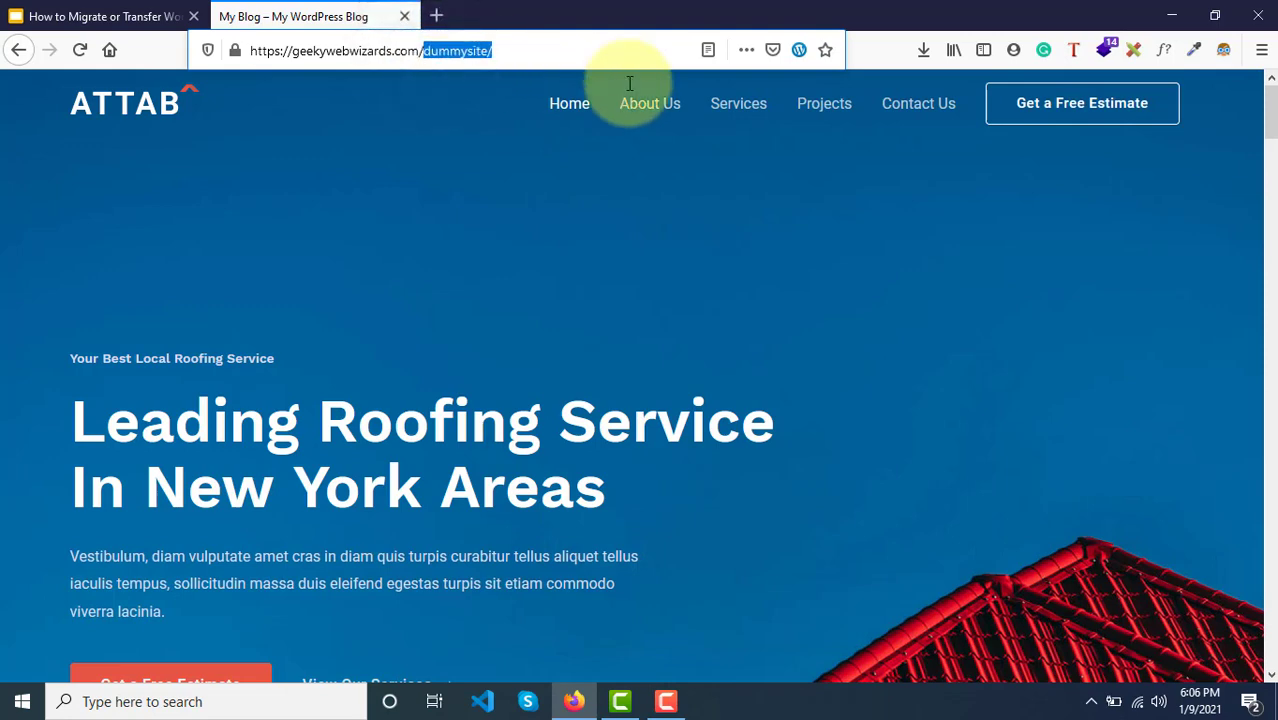
type("cpanel")
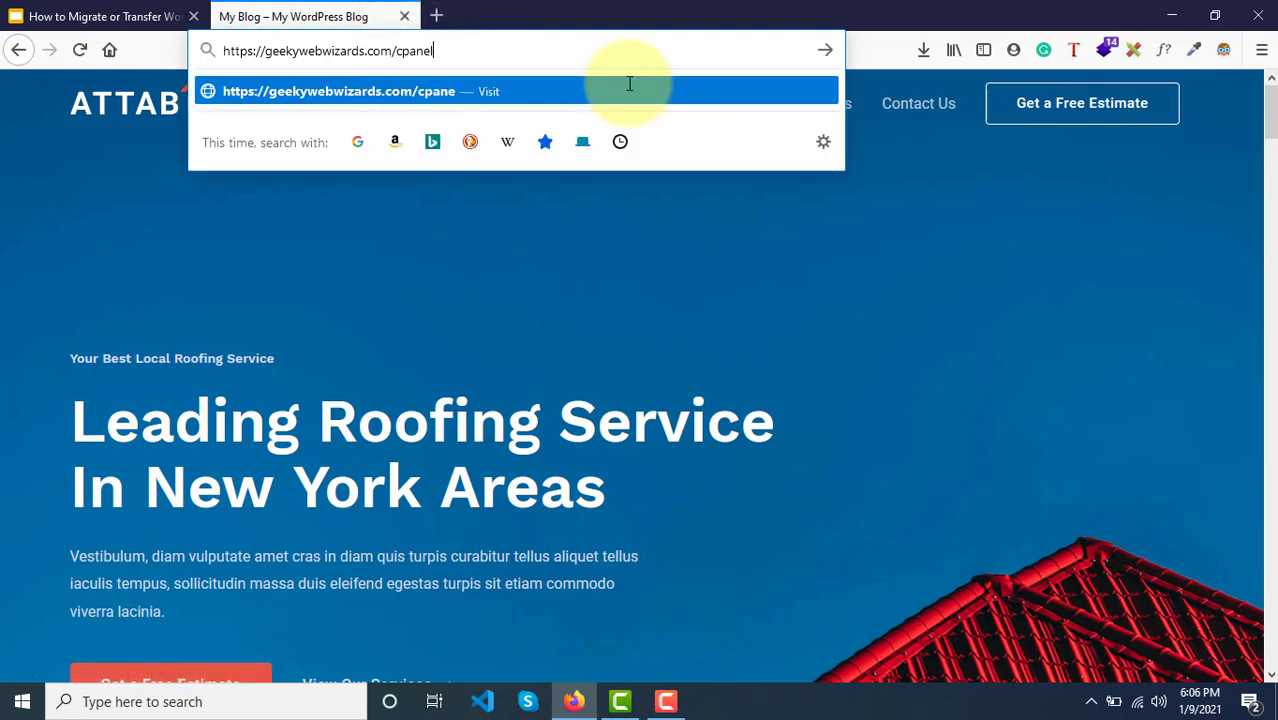
key("Return")
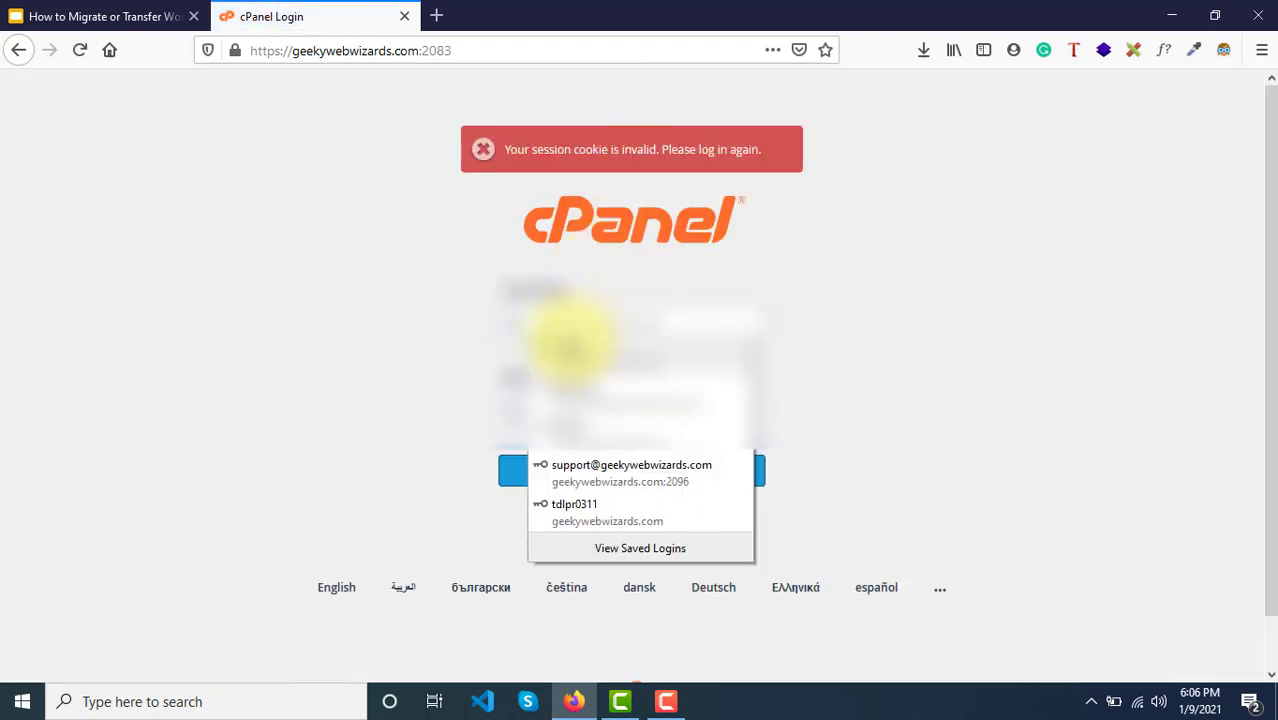
left_click(574, 347)
key("Return")
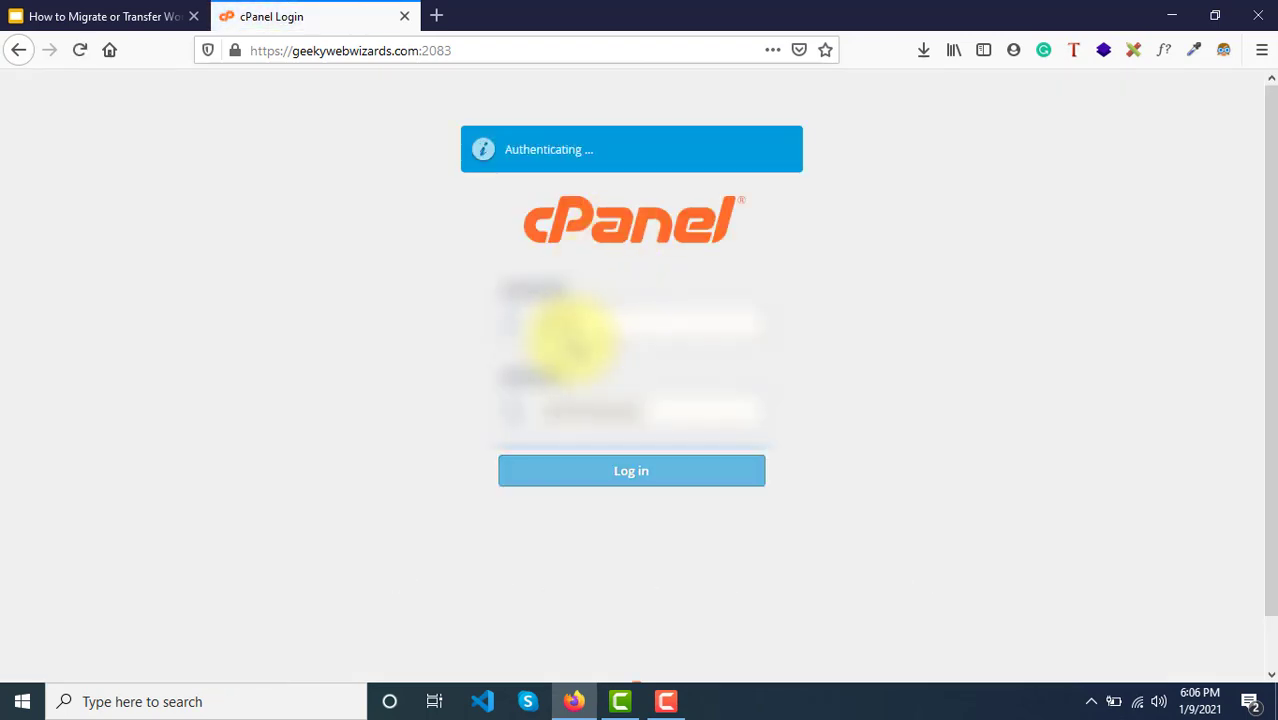
Step: Sign in with the other saved cPanel login instead, then open File Manager
left_click_drag(585, 322, 479, 328)
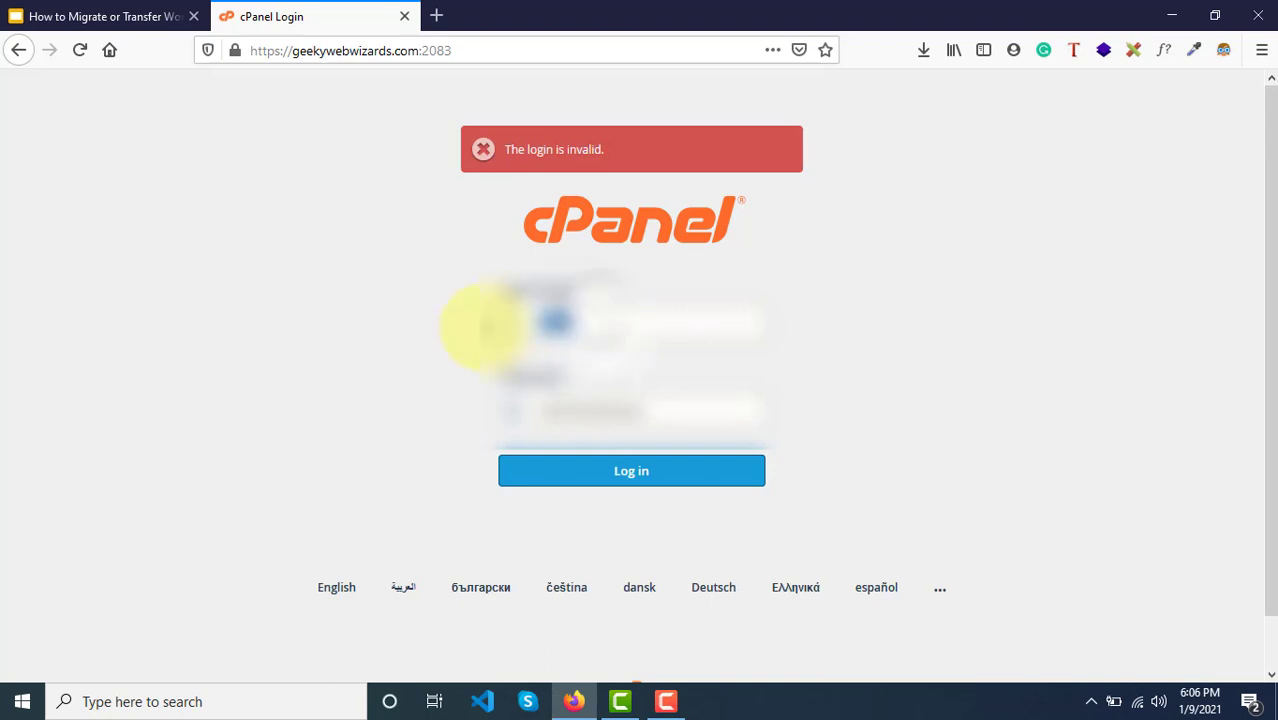
key("BackSpace")
left_click(600, 397)
key("Return")
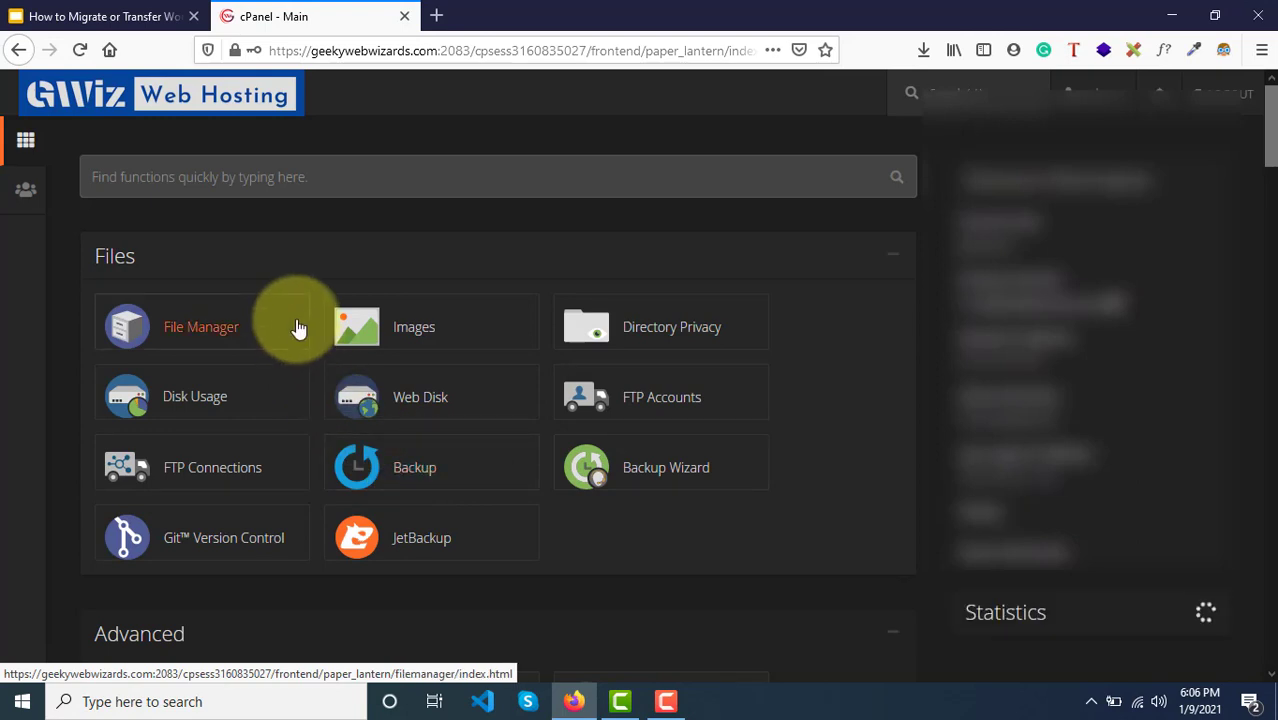
left_click(197, 325)
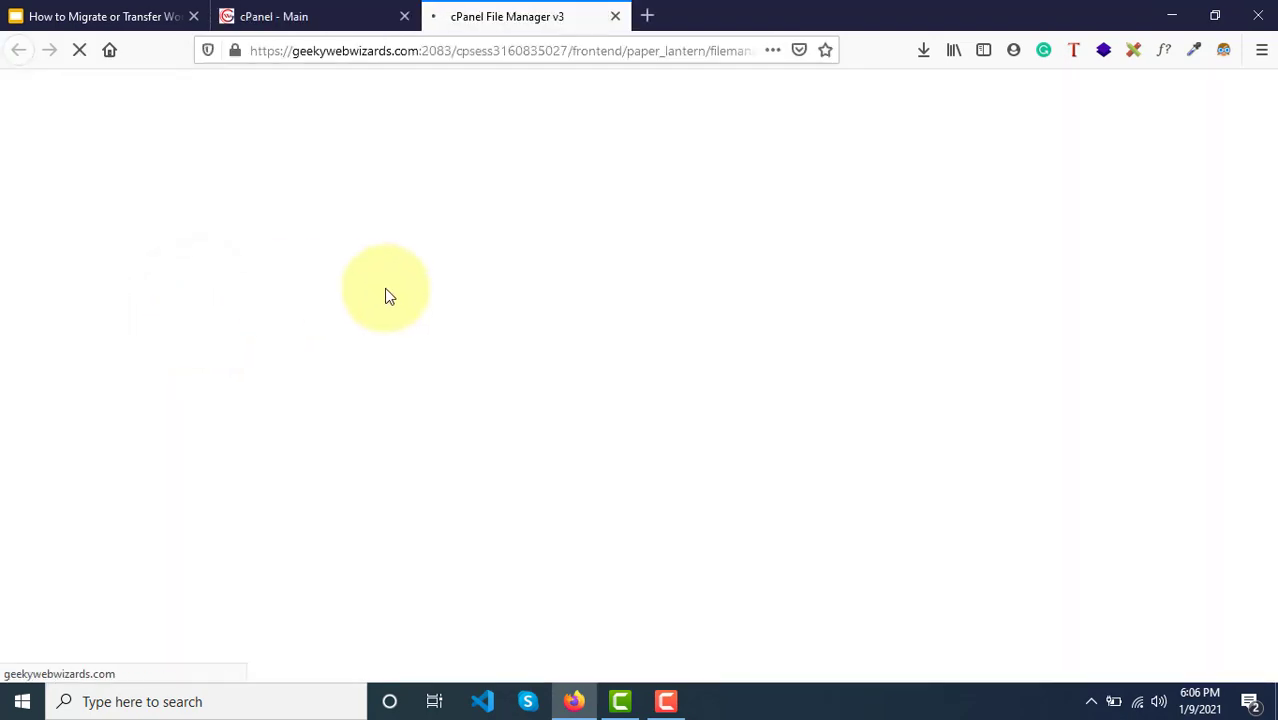
left_click(42, 10)
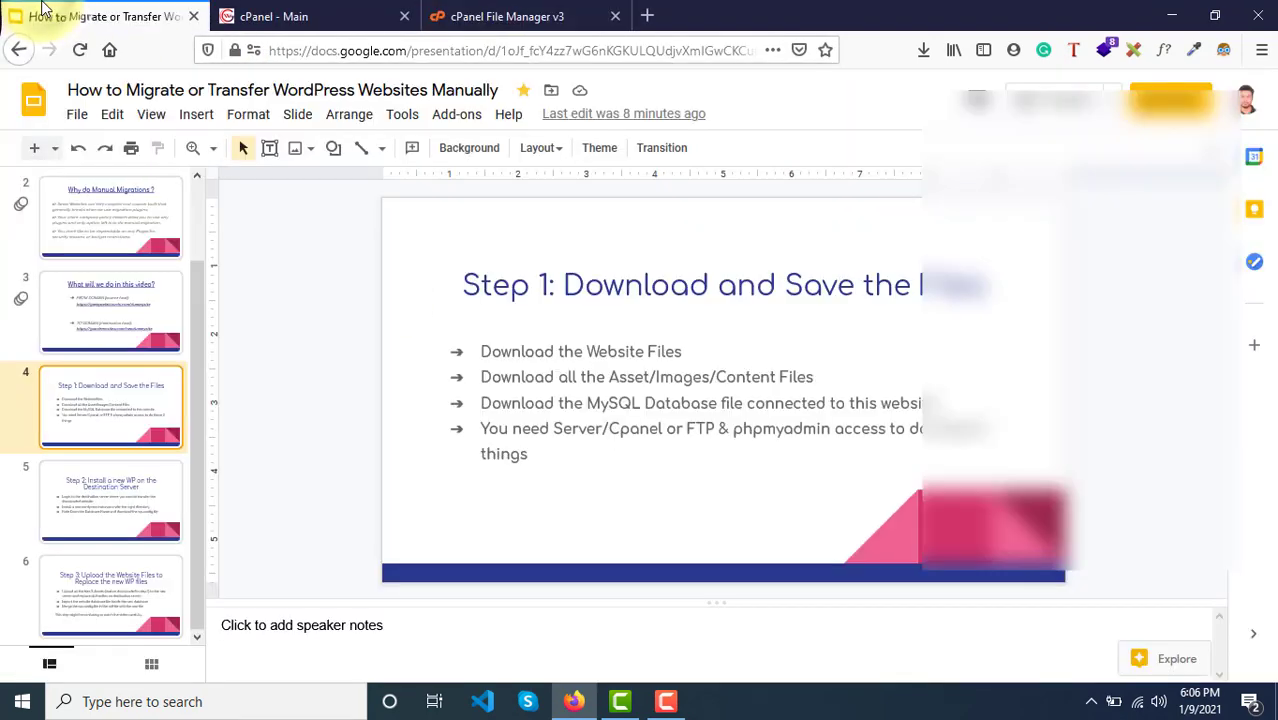
Step: Show slide 3 with the source and destination domains, then go back to the File Manager tab
left_click(88, 321)
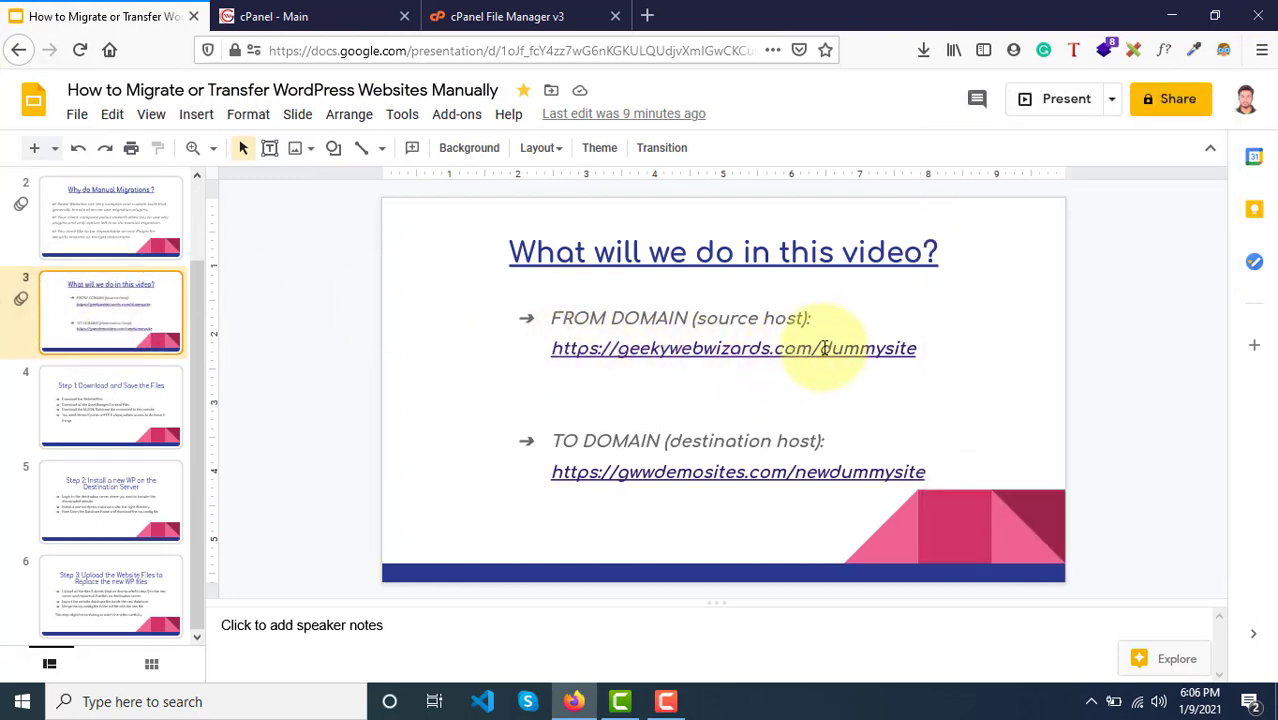
left_click(432, 18)
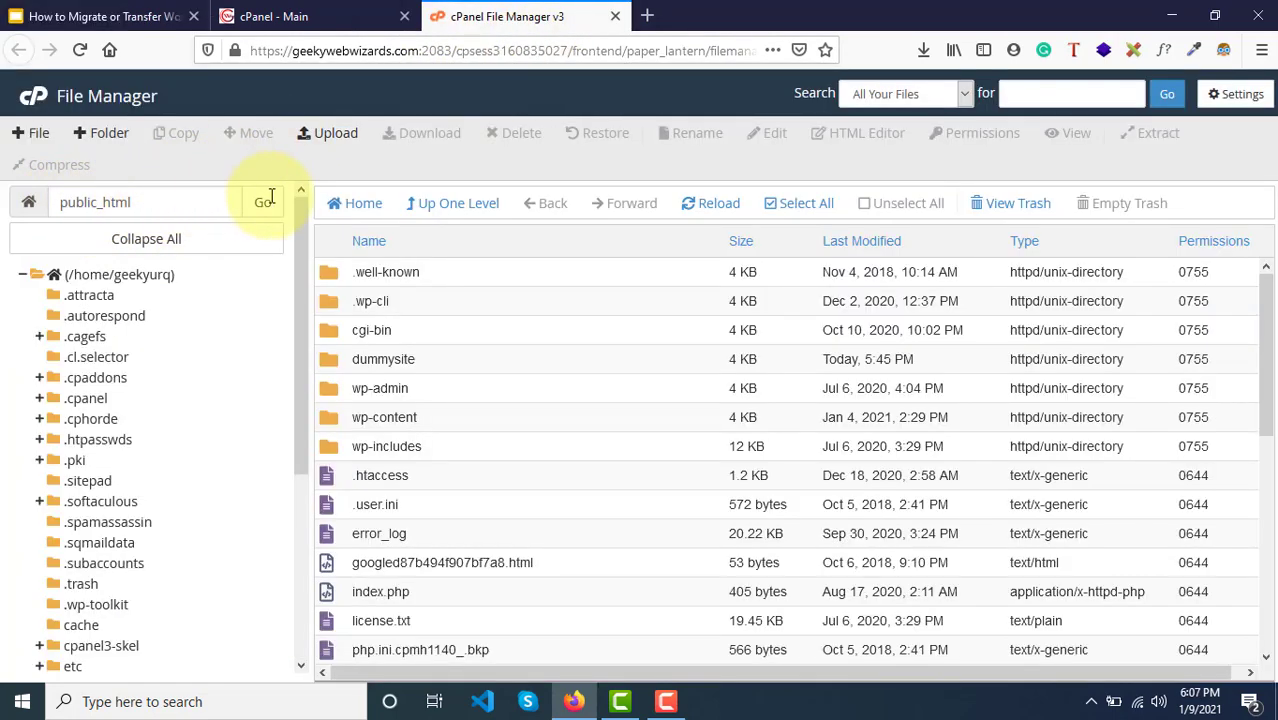
Step: Open the dummysite folder inside public_html
scroll(475, 485, "down", 3)
scroll(475, 485, "up", 3)
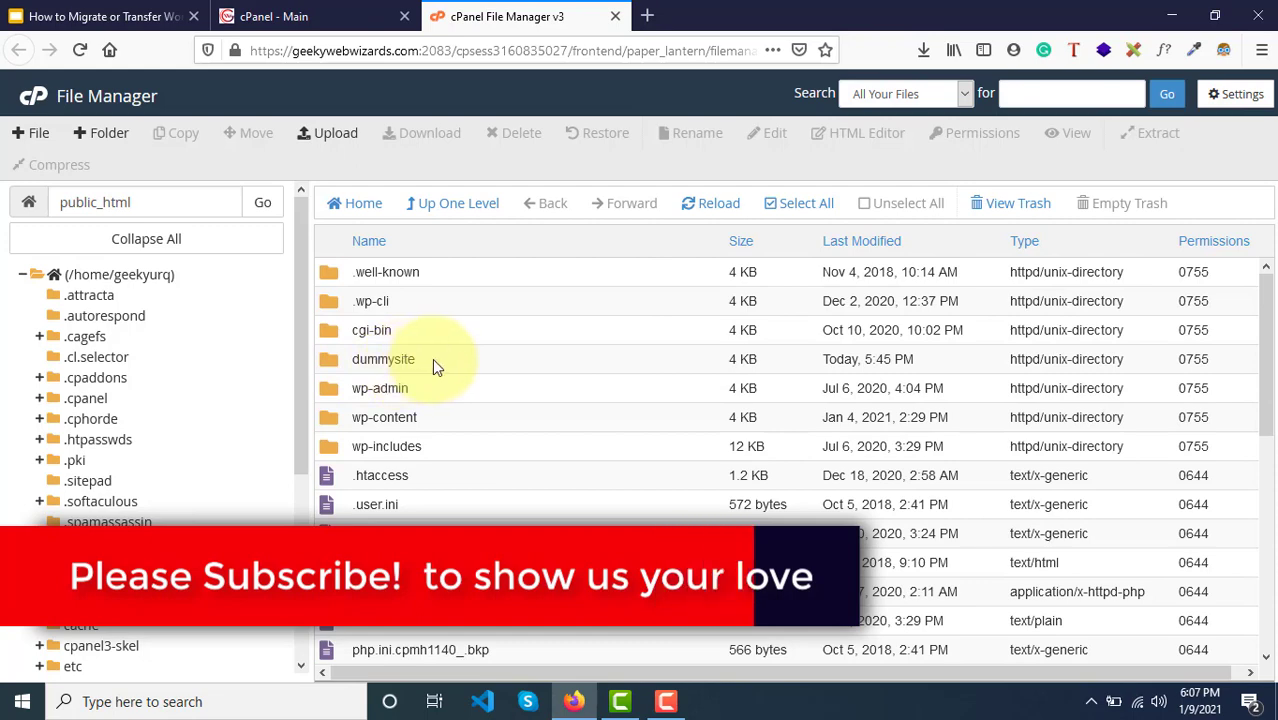
double_click(450, 360)
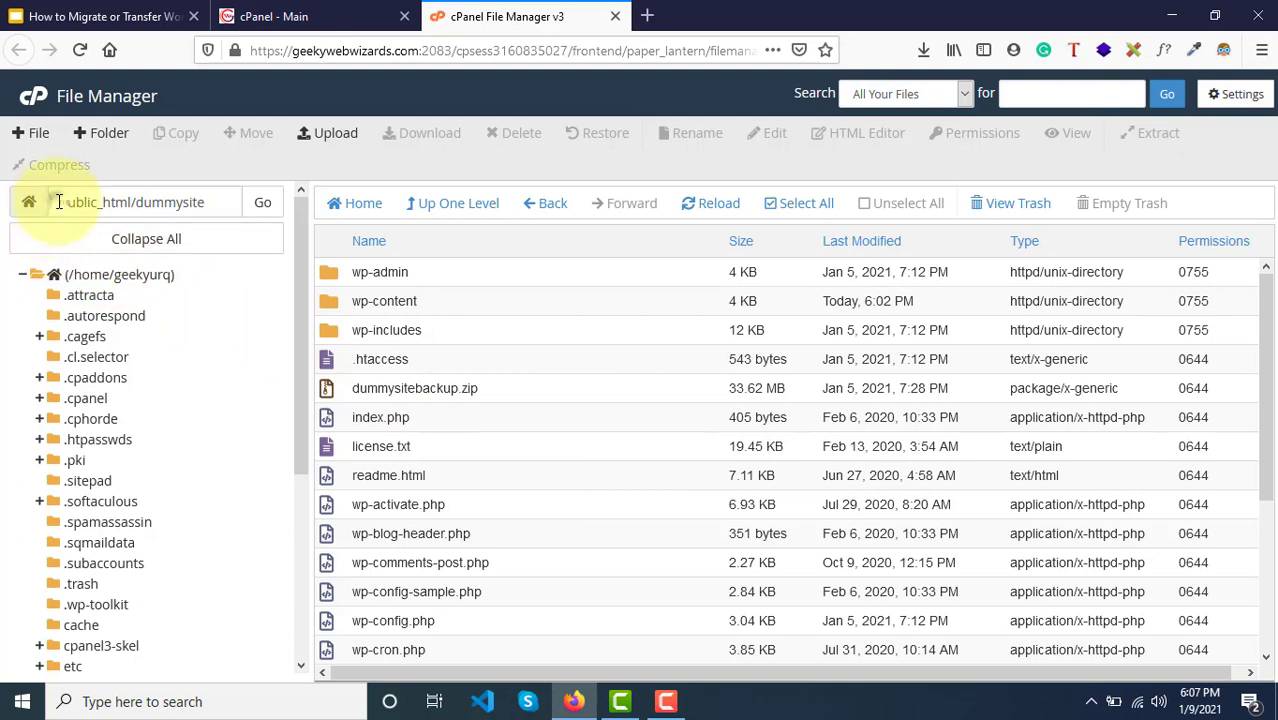
left_click_drag(59, 202, 134, 202)
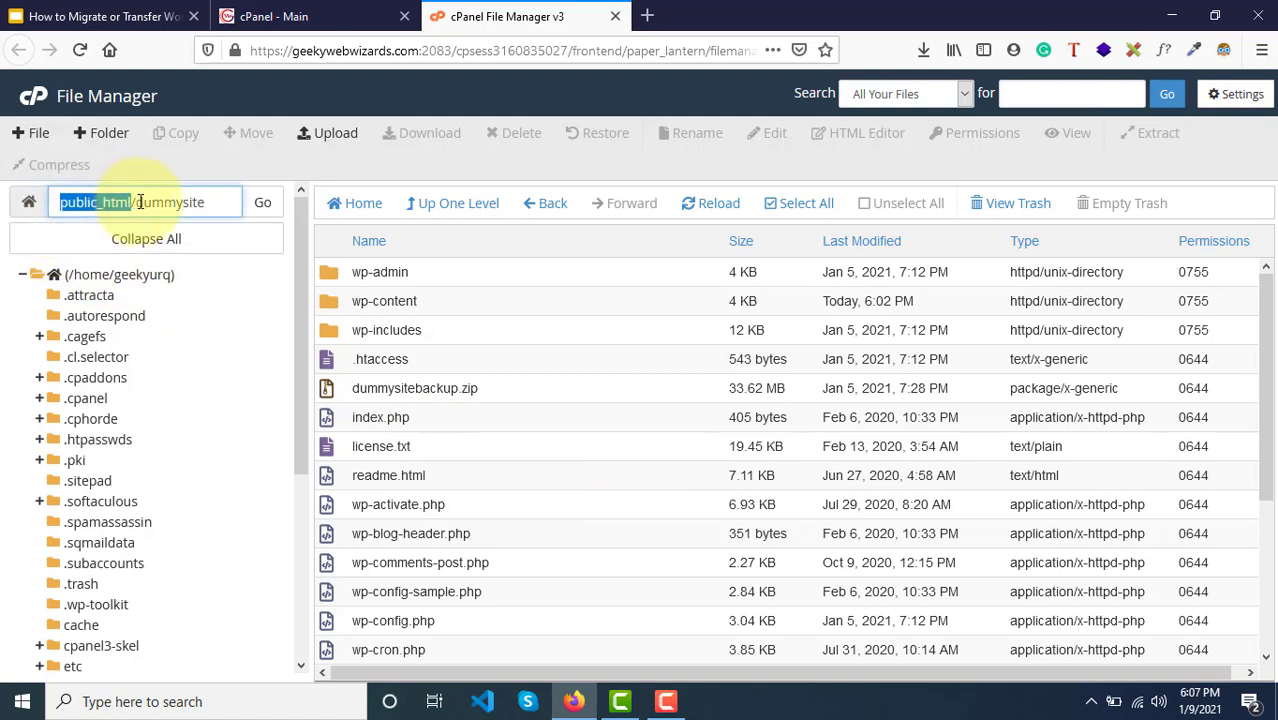
double_click(151, 202)
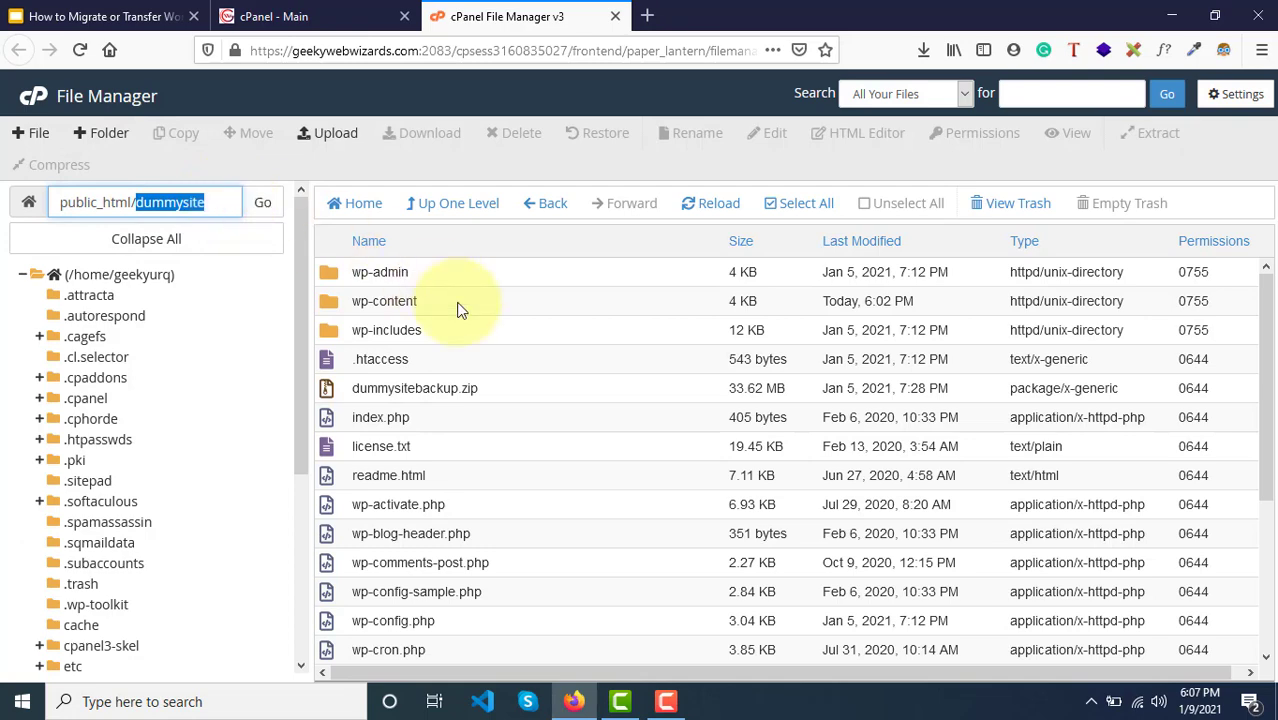
Step: Try selecting all files, then leave only dummysitebackup.zip selected
scroll(608, 645, "down", 5)
scroll(611, 645, "up", 5)
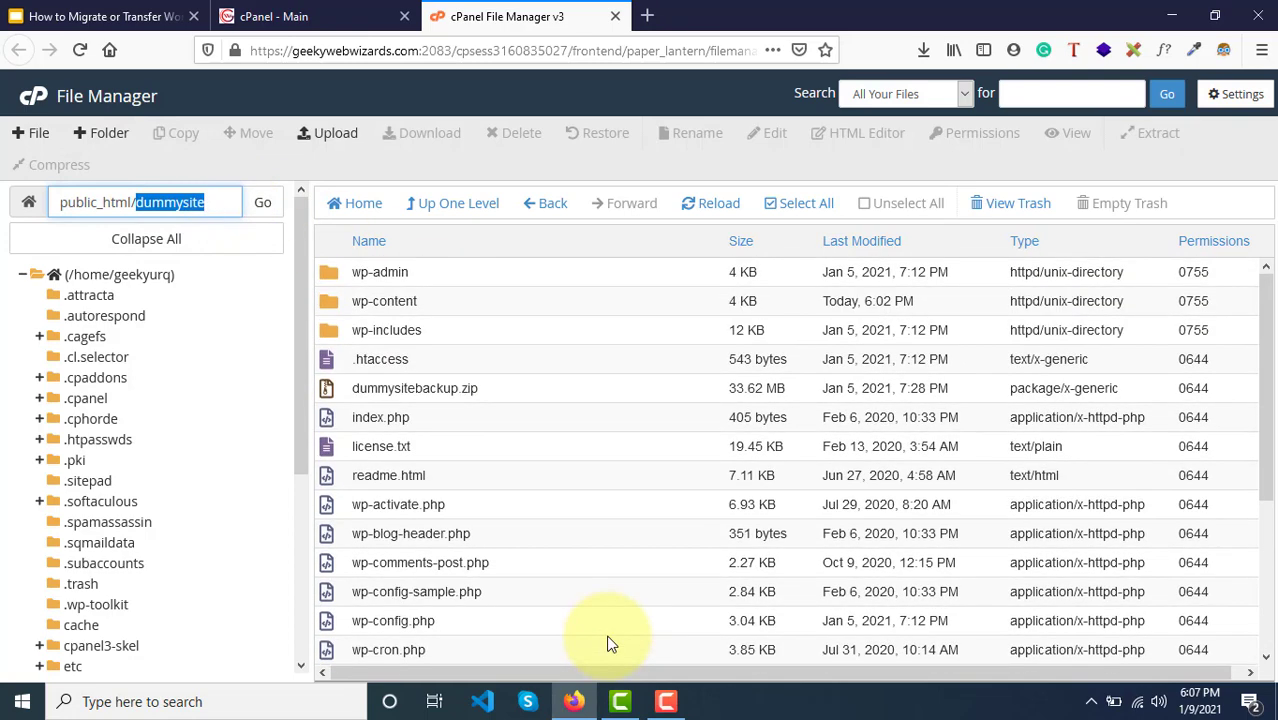
scroll(611, 645, "down", 5)
scroll(611, 645, "up", 5)
left_click(585, 390)
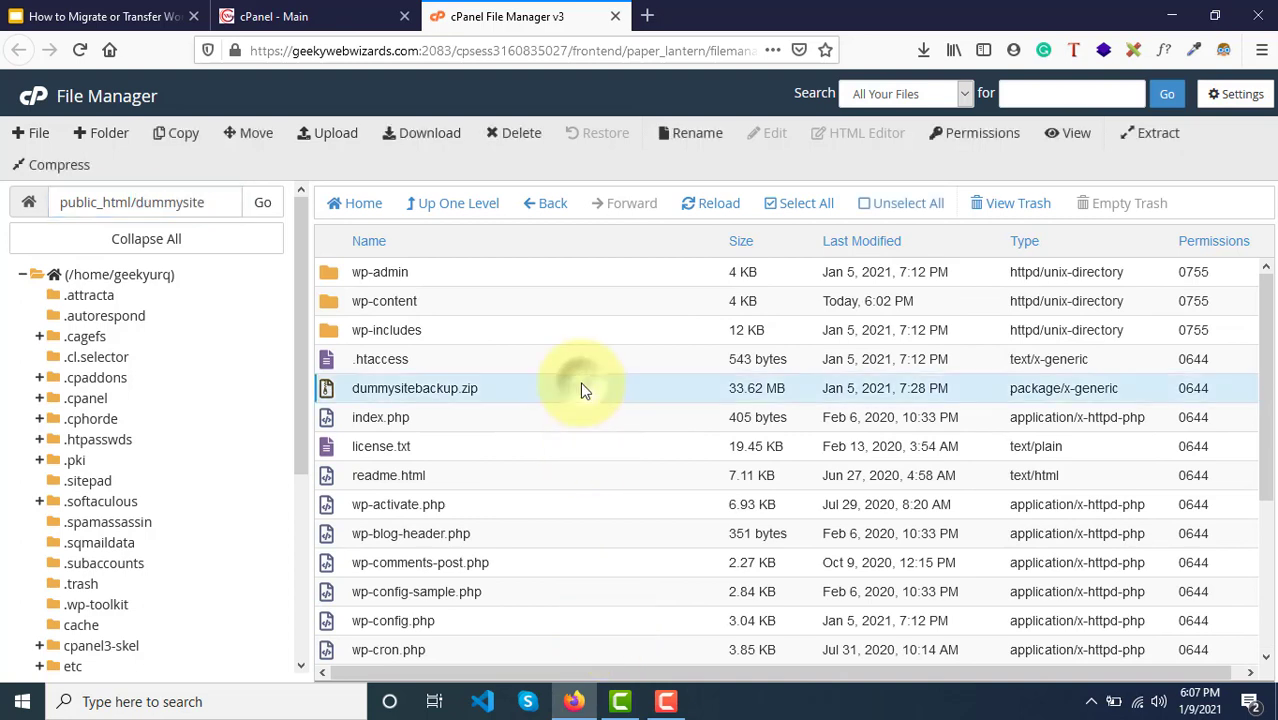
left_click(787, 210)
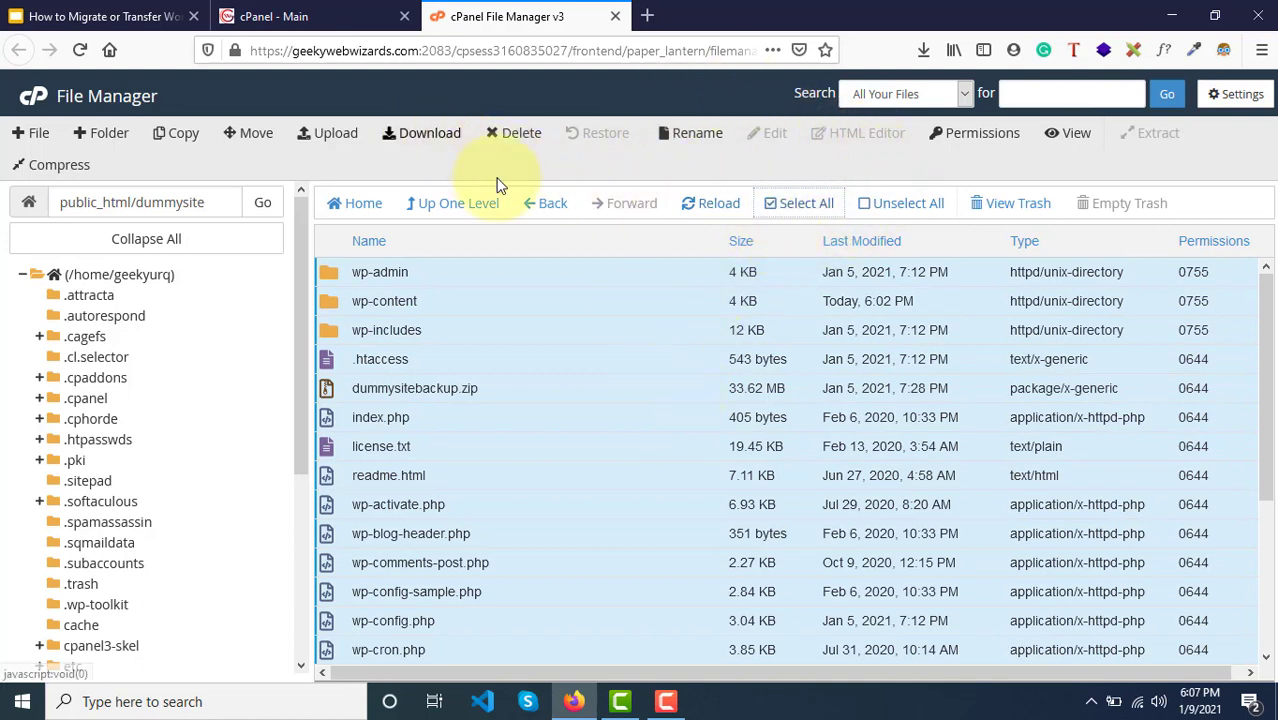
left_click(618, 336)
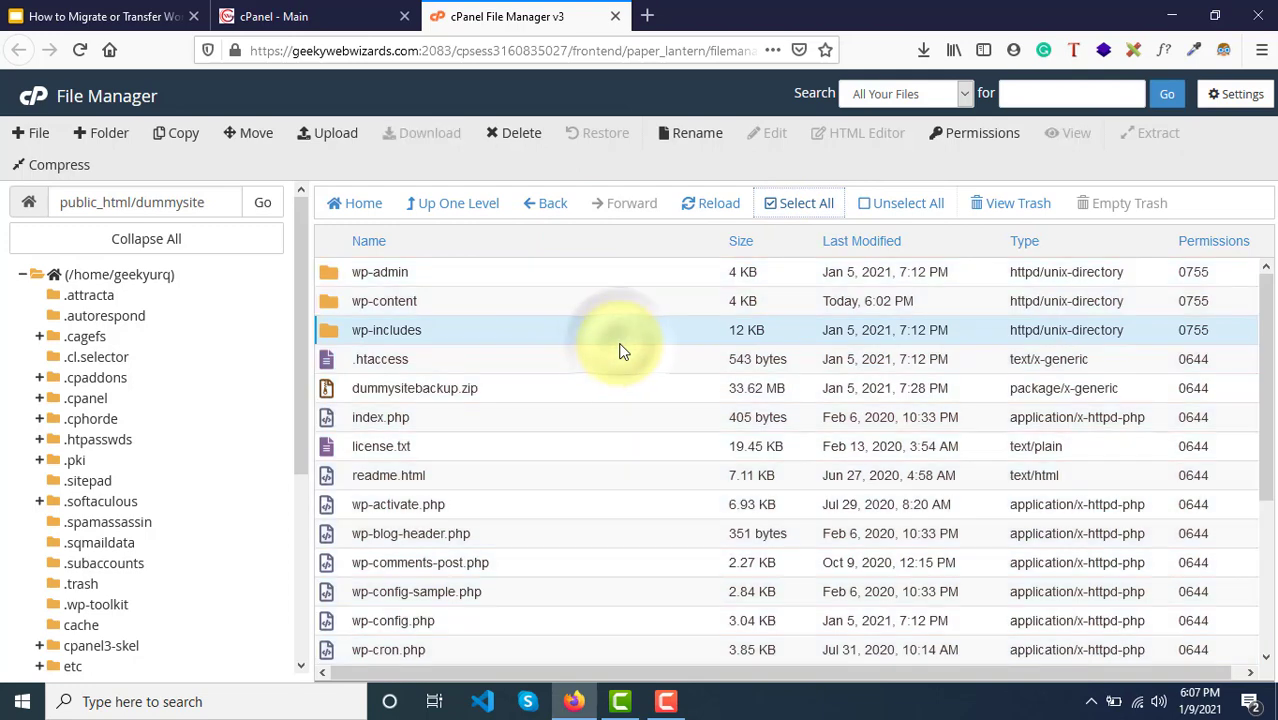
left_click(810, 205)
right_click(620, 415)
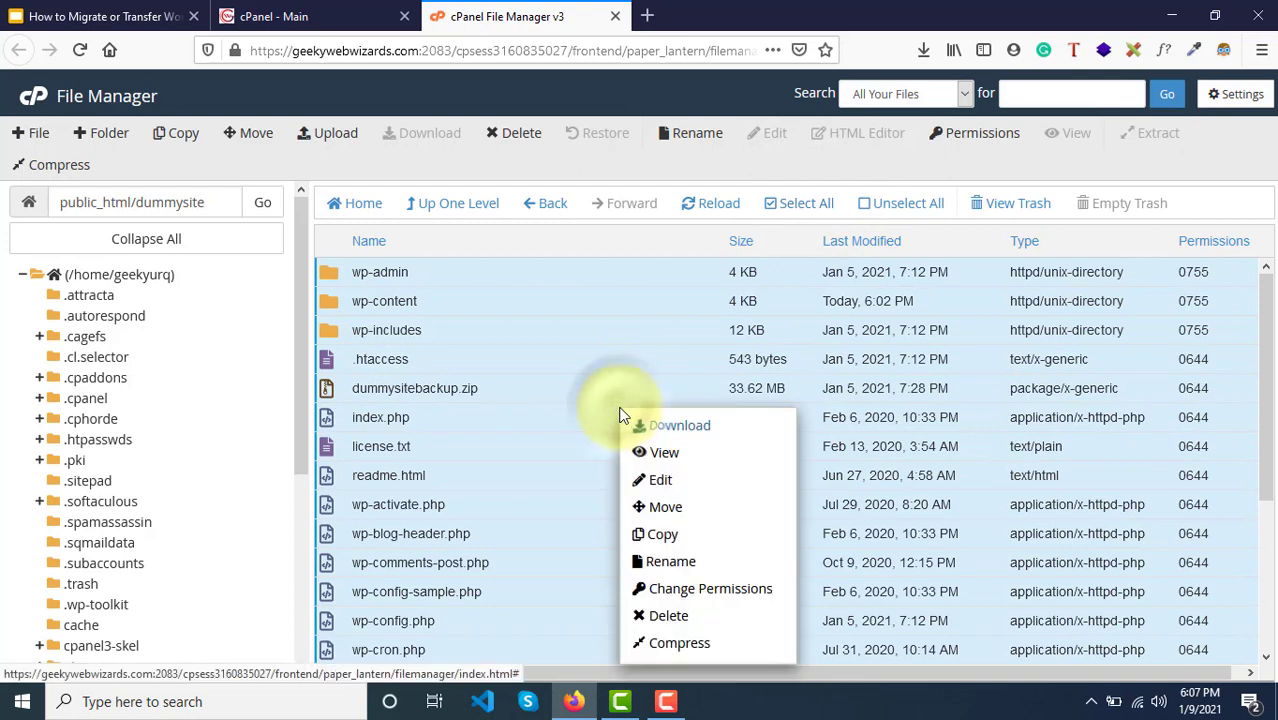
left_click(558, 400)
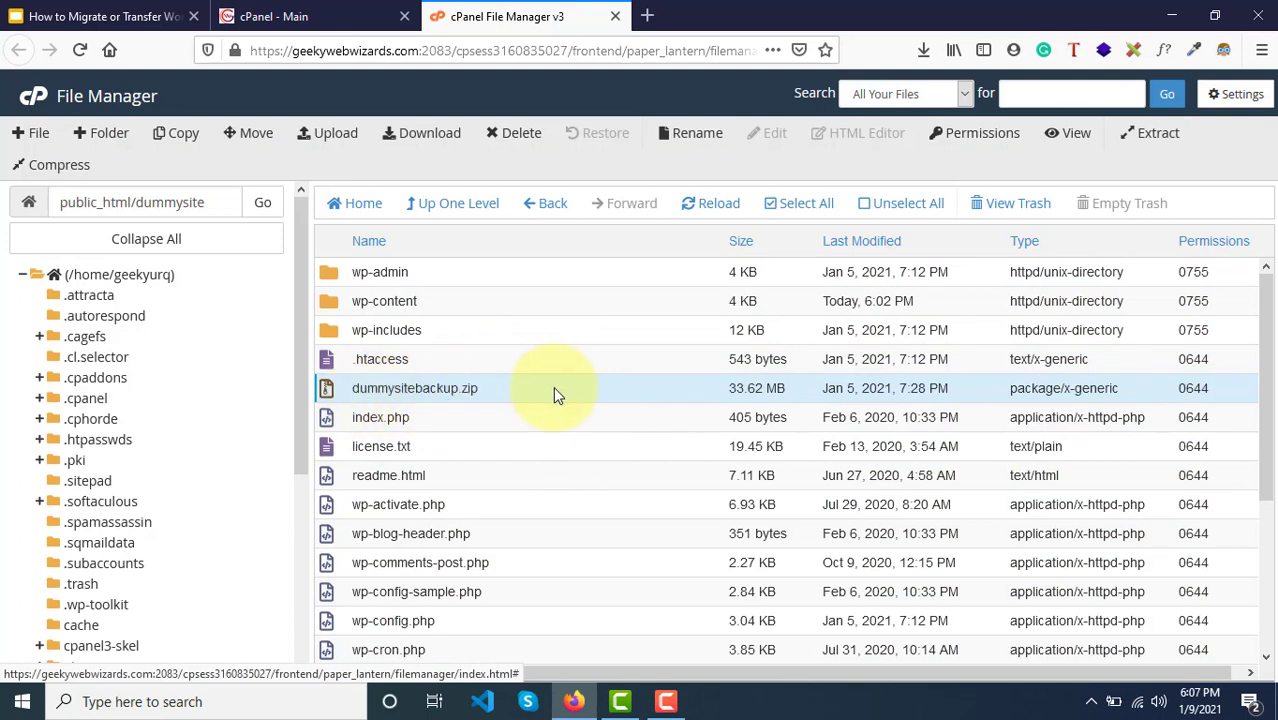
Step: Move the old dummysitebackup.zip to the trash
left_click(507, 139)
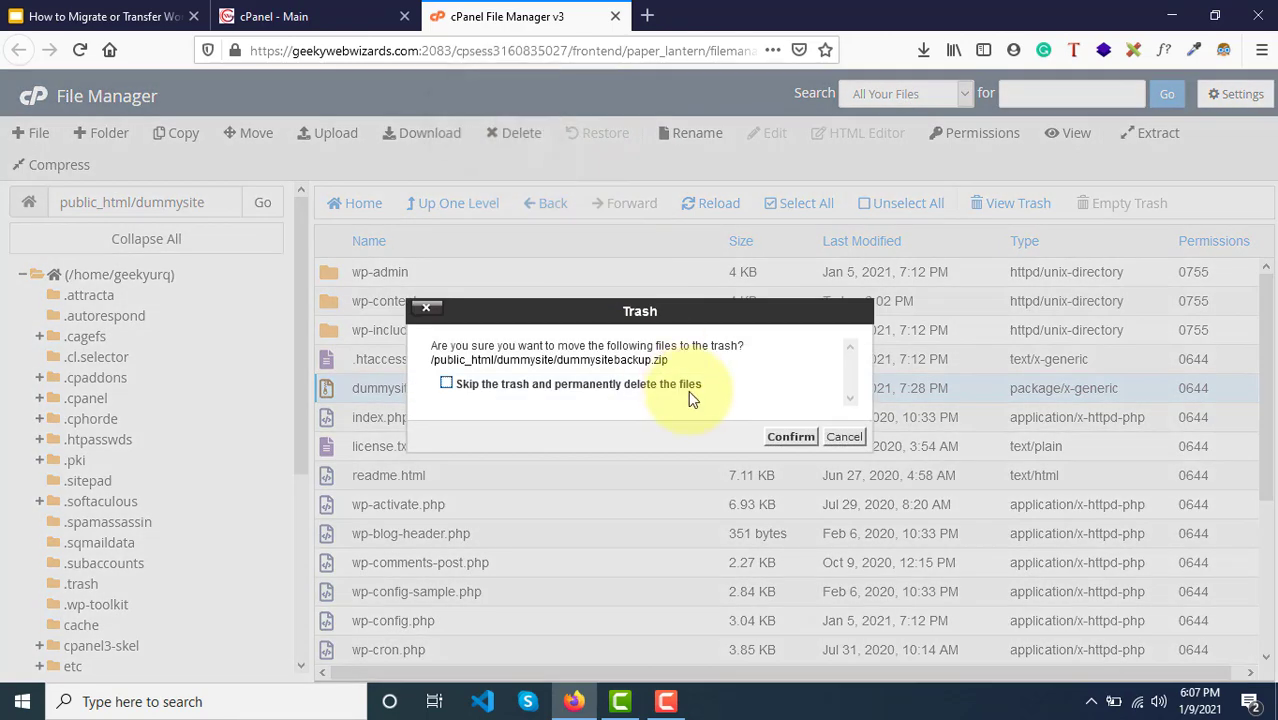
left_click(790, 438)
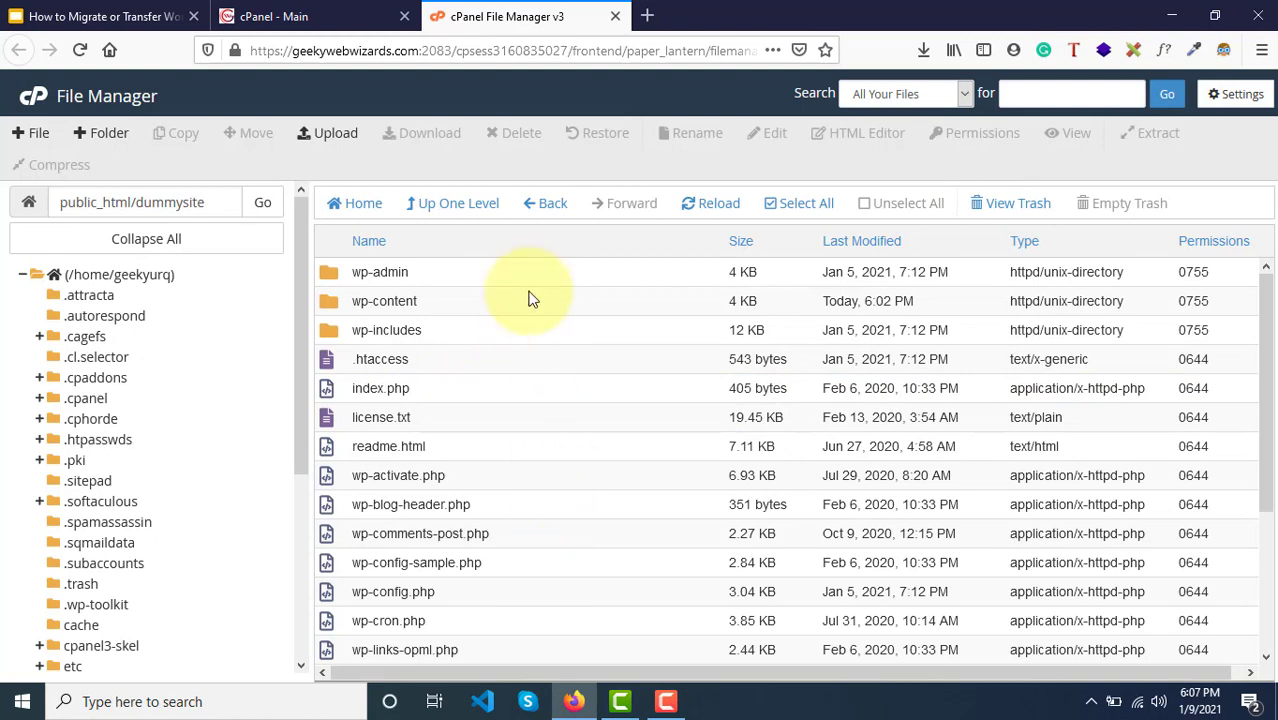
scroll(588, 575, "down", 1)
scroll(585, 571, "down", 3)
scroll(630, 430, "up", 4)
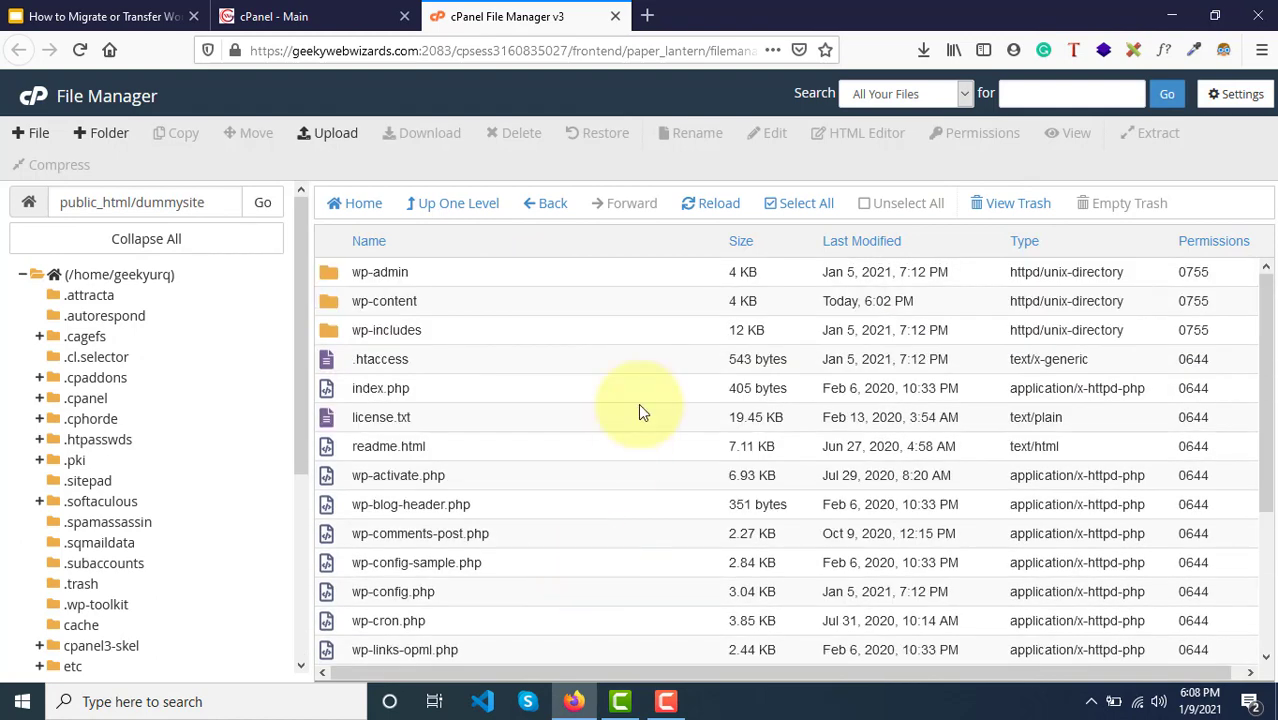
Step: Compress all remaining dummysite files into a Zip Archive
left_click(793, 205)
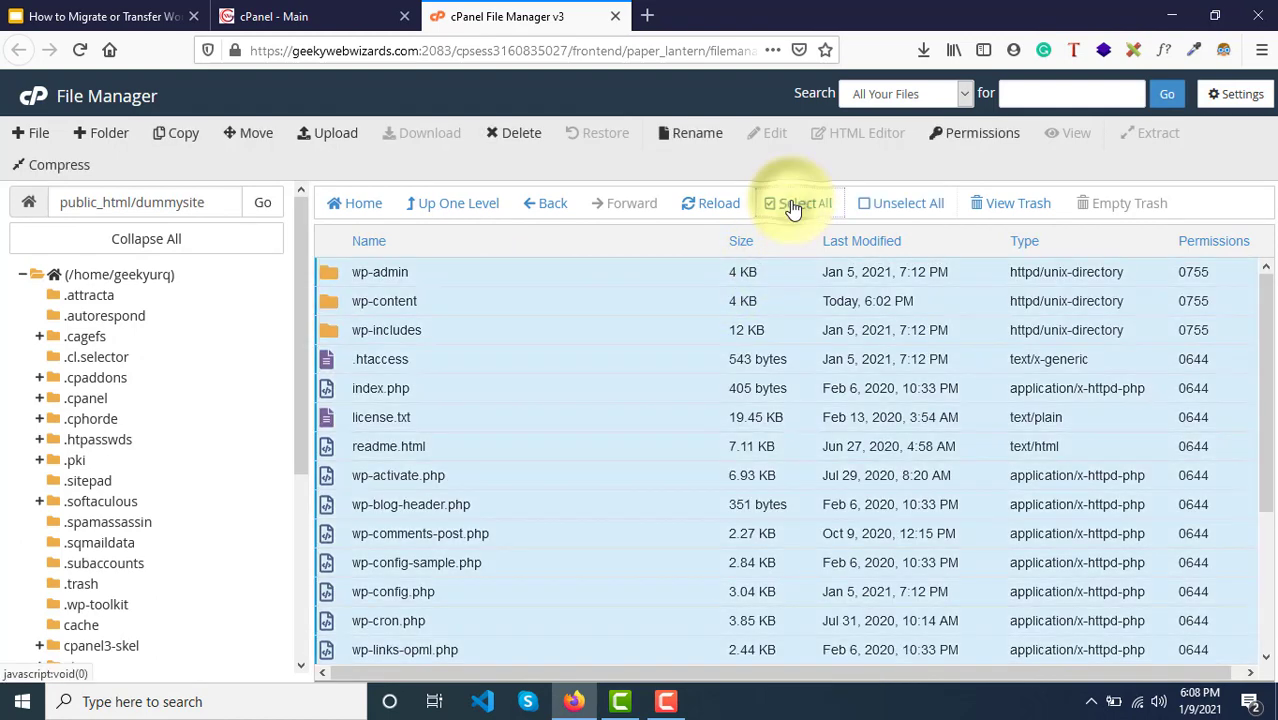
right_click(593, 357)
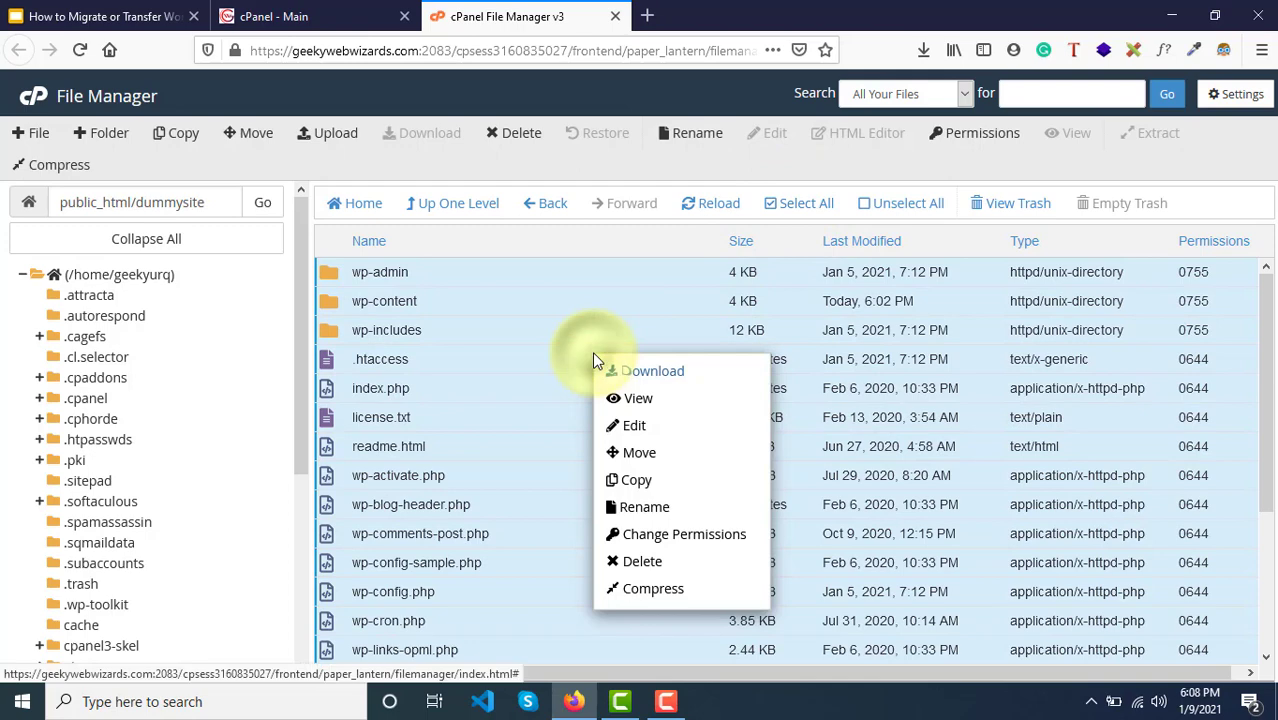
left_click(652, 595)
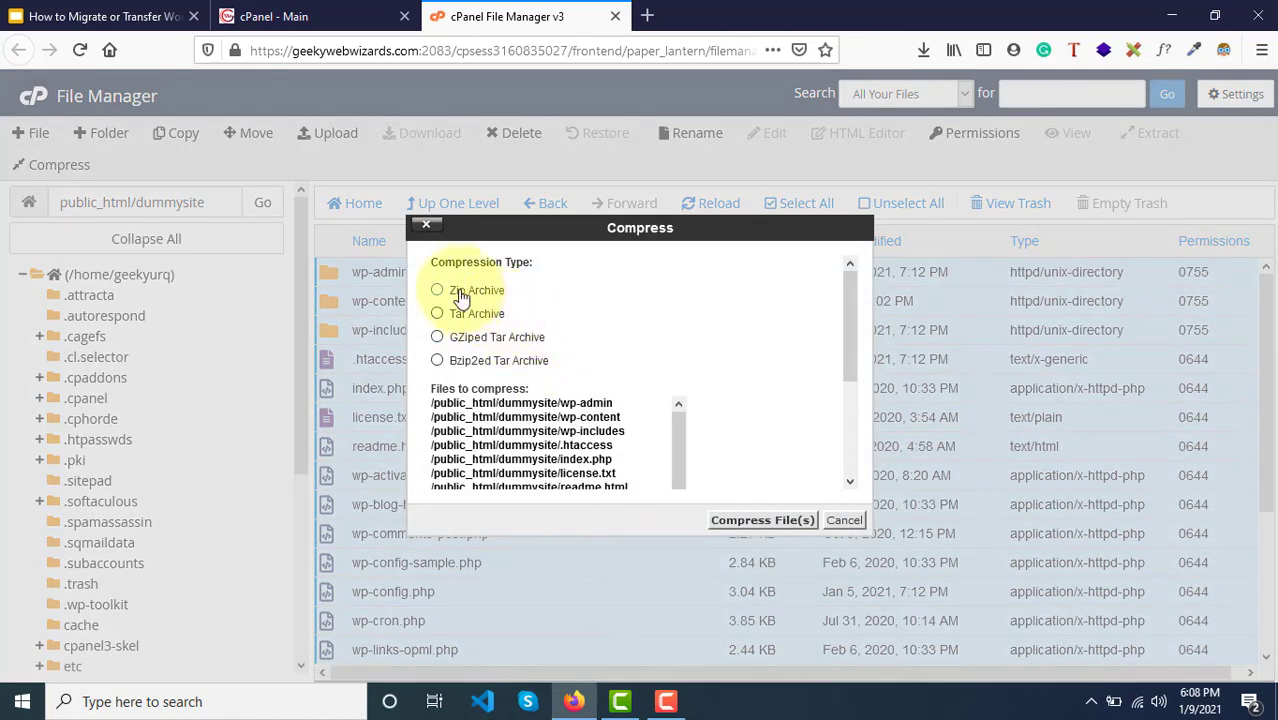
left_click(461, 292)
left_click(784, 524)
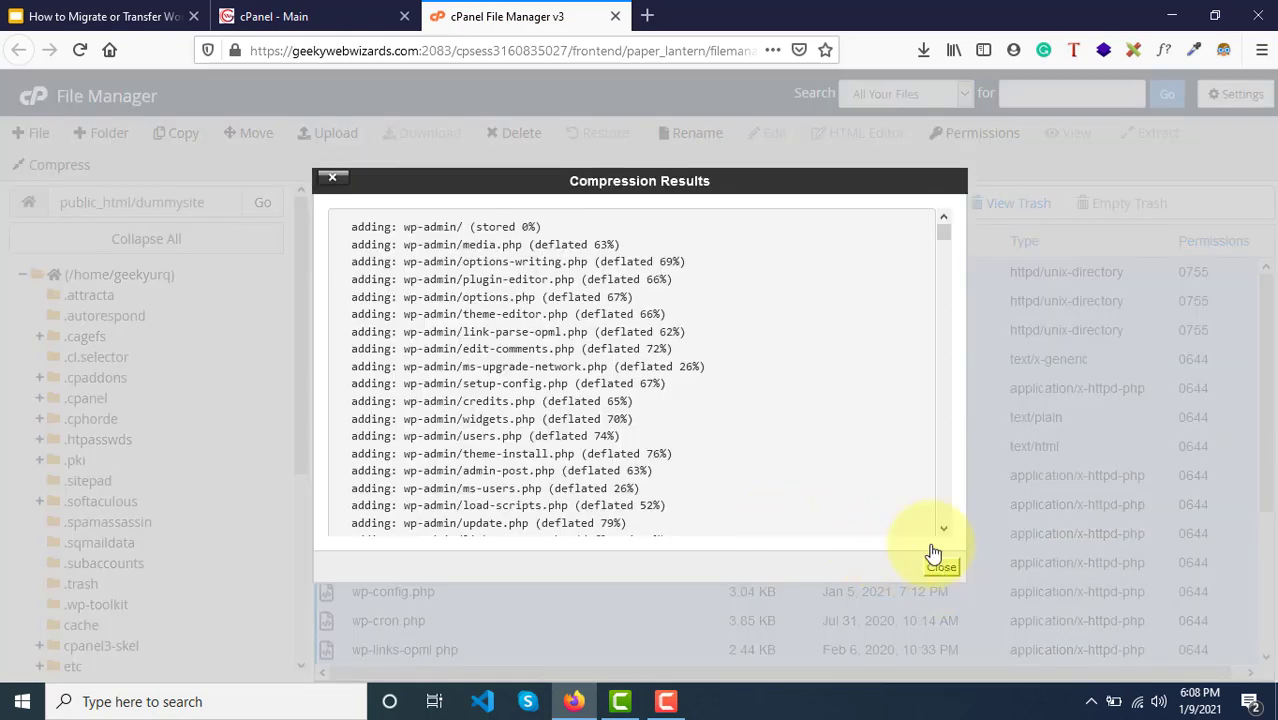
scroll(870, 434, "down", 15)
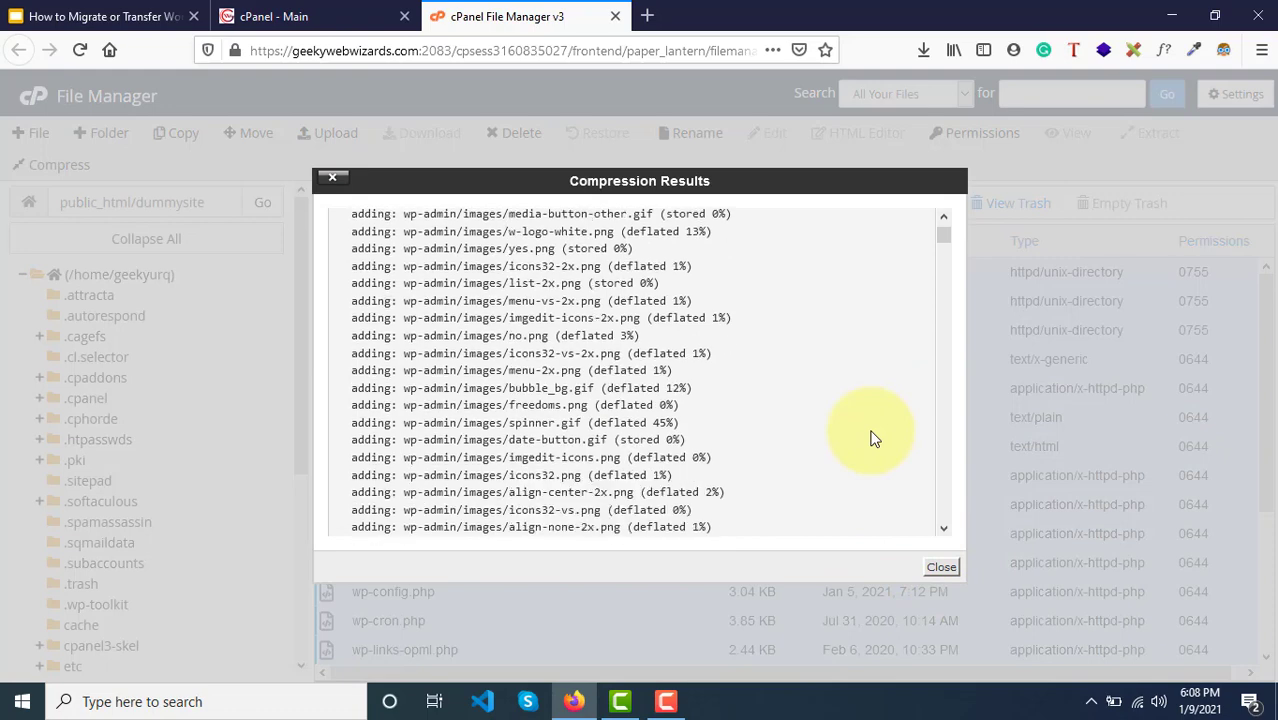
left_click(942, 569)
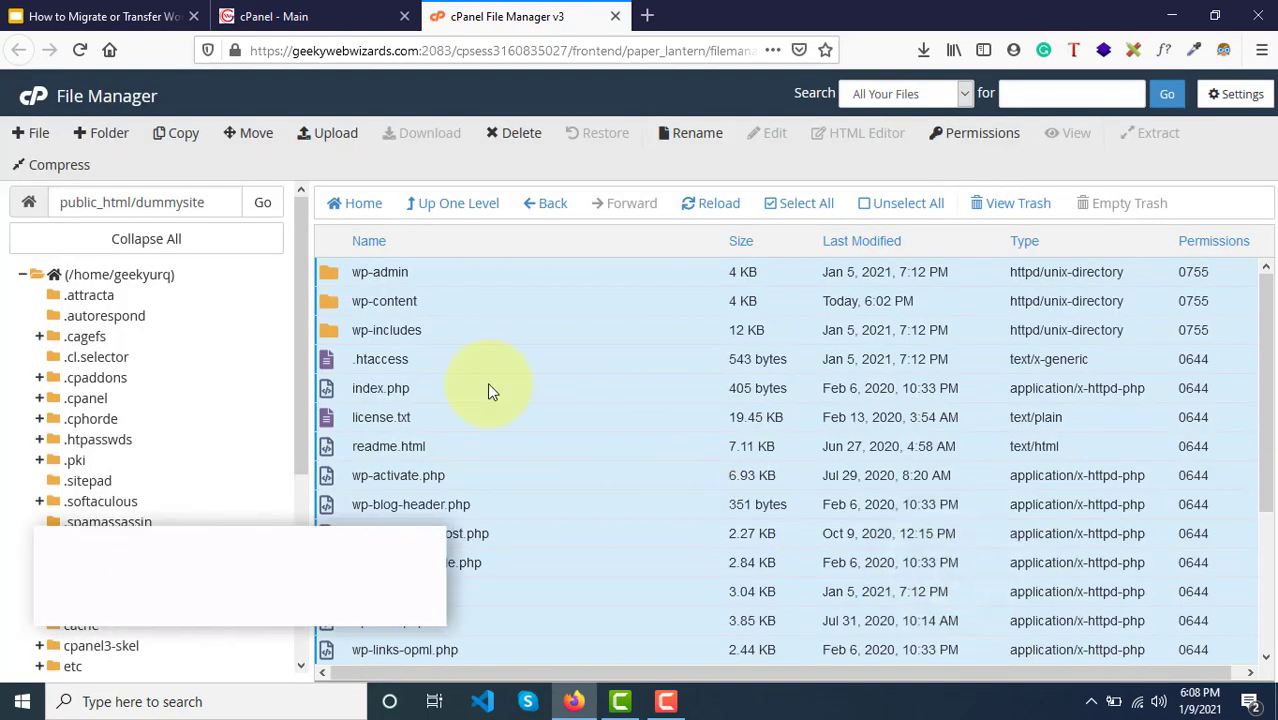
Step: Clear the selection, reload the folder and select the new wp-admin.zip
left_click(488, 388)
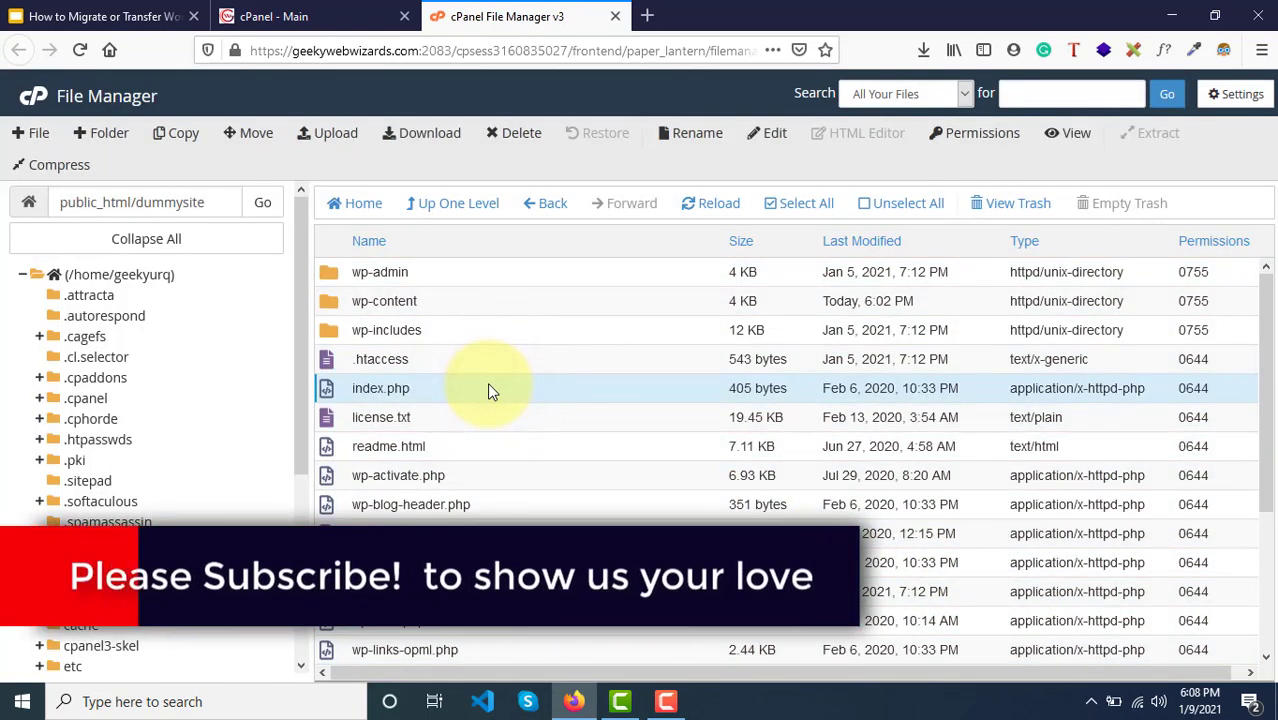
scroll(488, 388, "down", 3)
scroll(490, 390, "up", 3)
left_click(708, 208)
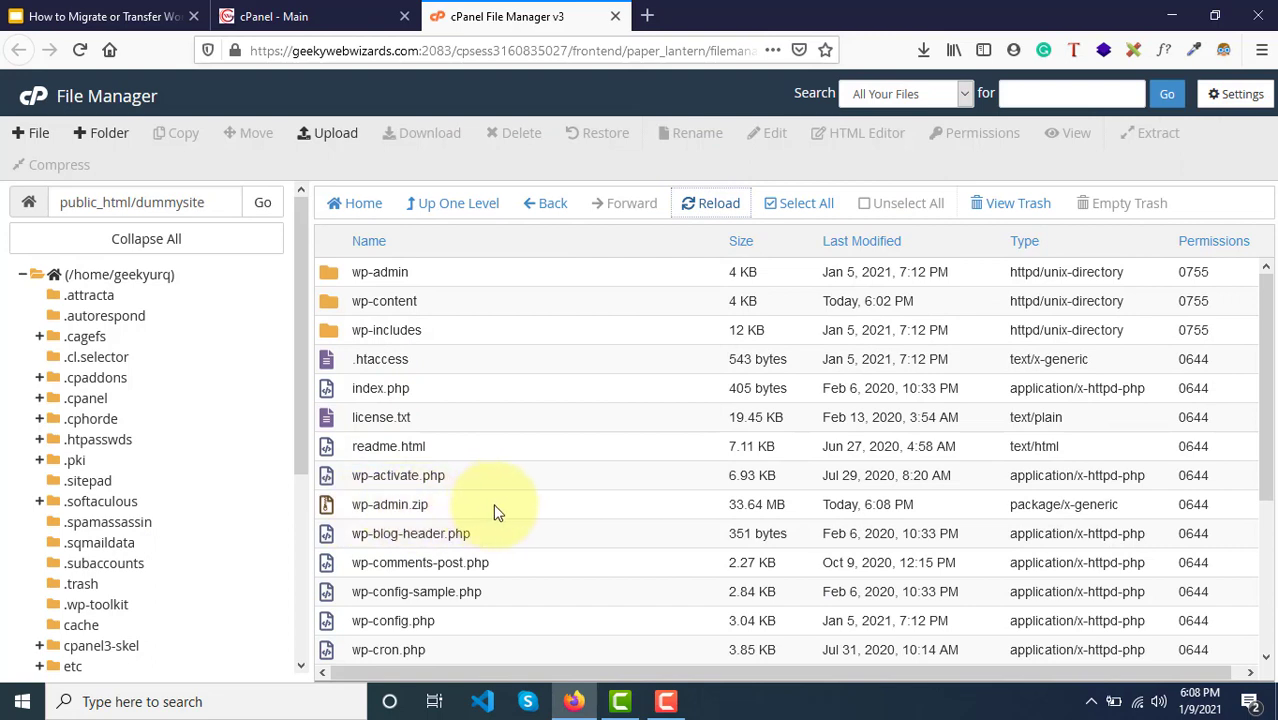
left_click(563, 506)
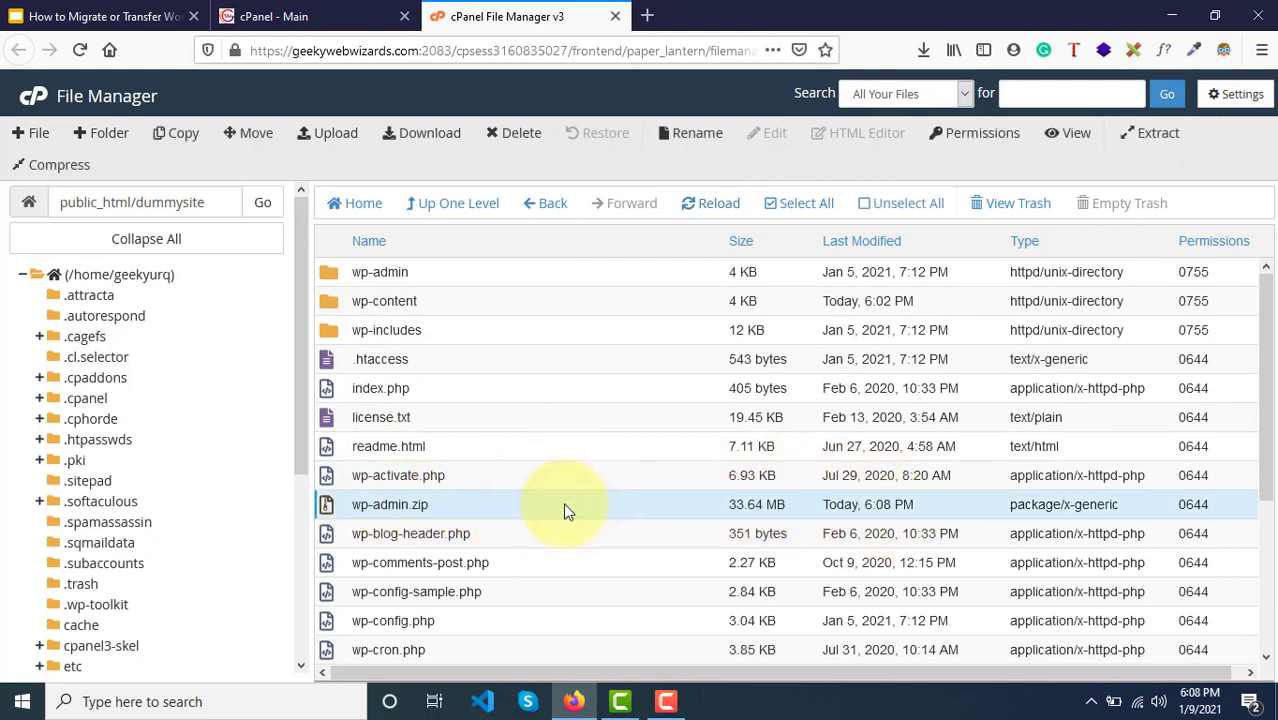
Step: Rename wp-admin.zip to dummysitebackup.zip
right_click(563, 504)
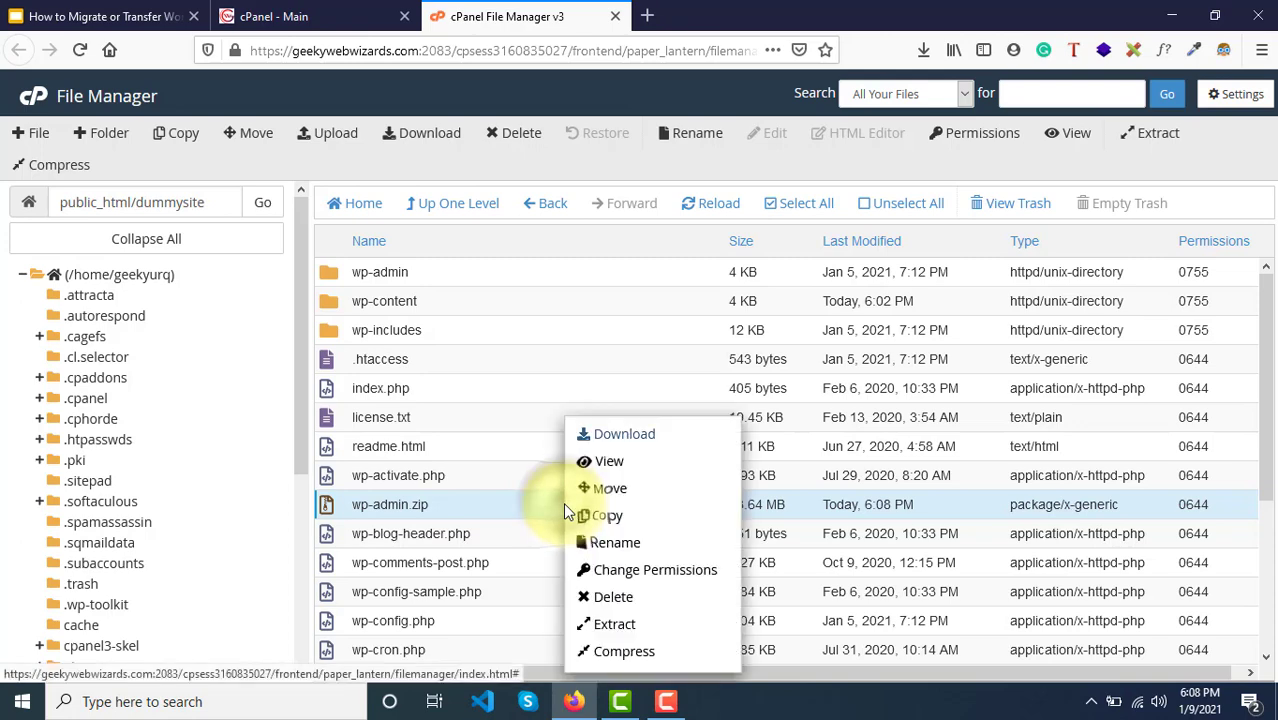
left_click(620, 543)
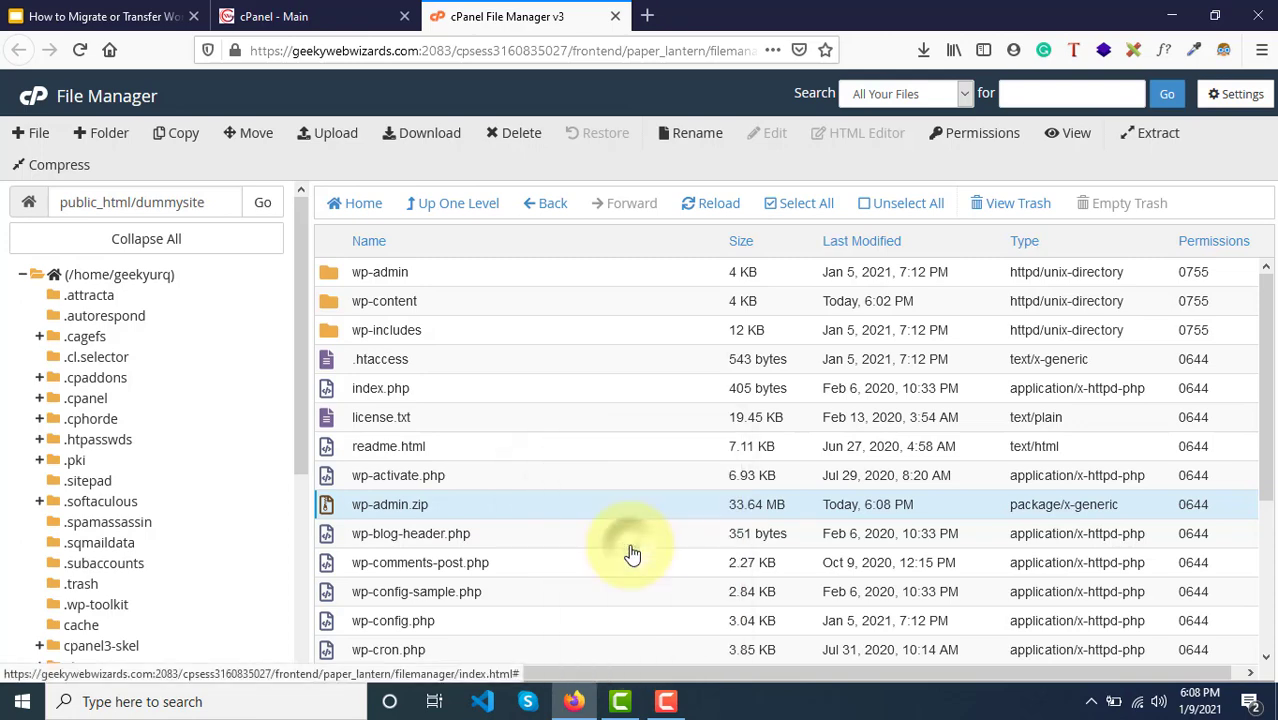
left_click_drag(497, 393, 395, 390)
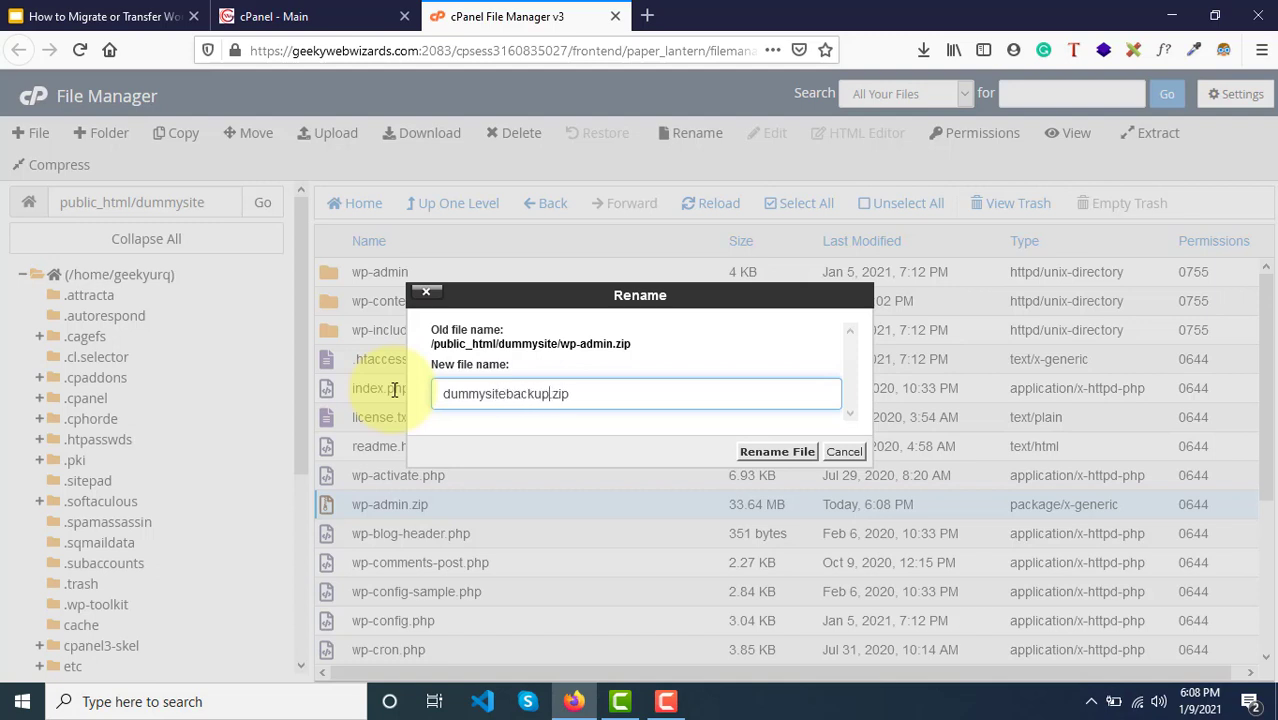
left_click(787, 456)
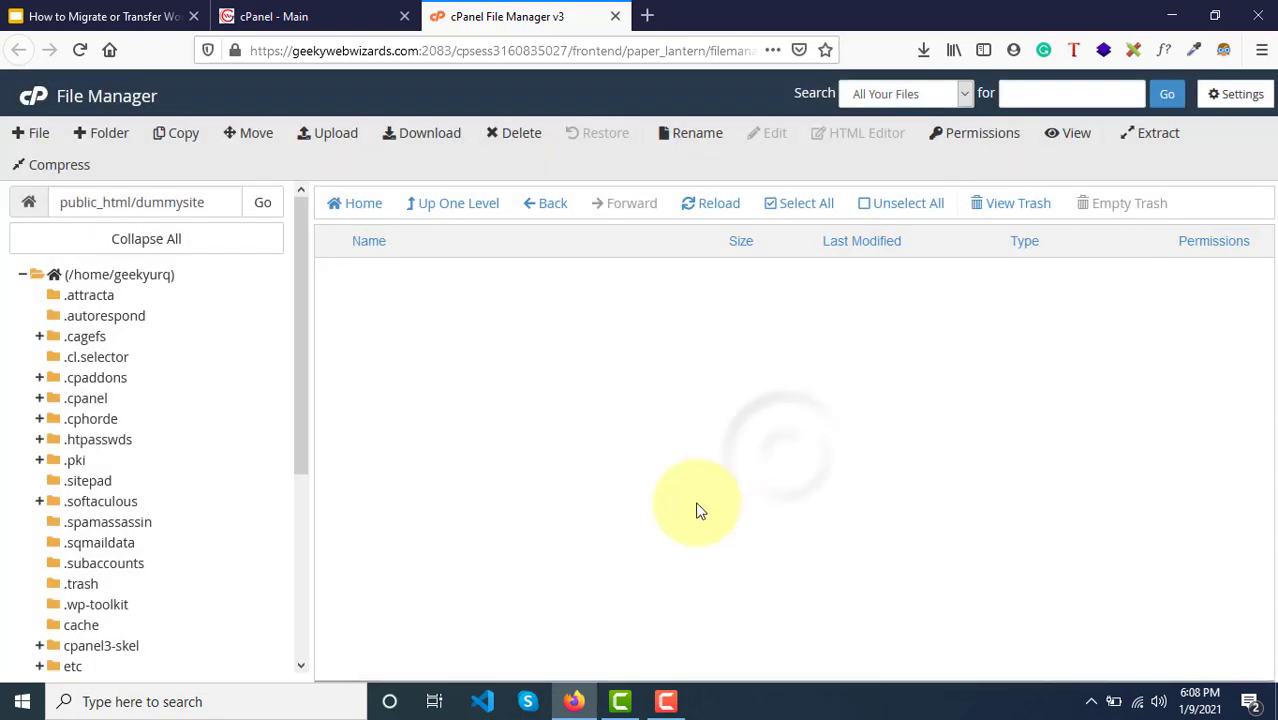
Step: Download dummysitebackup.zip to the computer and check its download progress
right_click(532, 506)
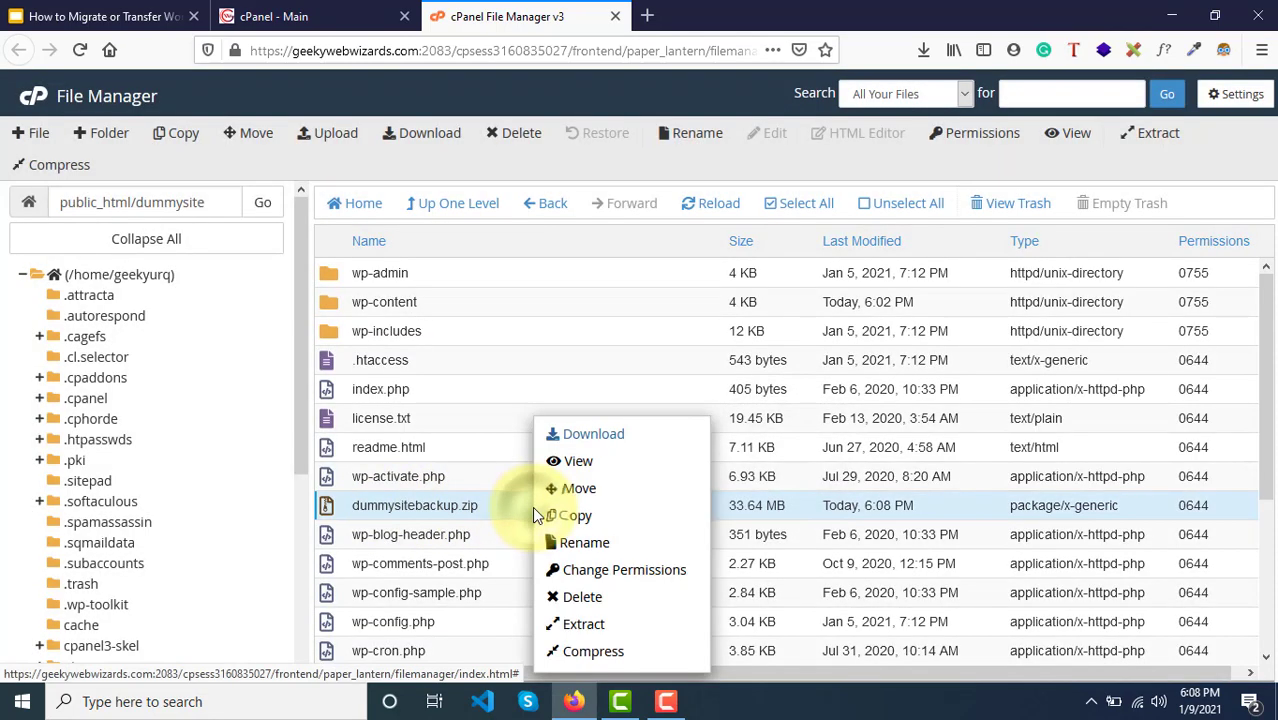
left_click(616, 440)
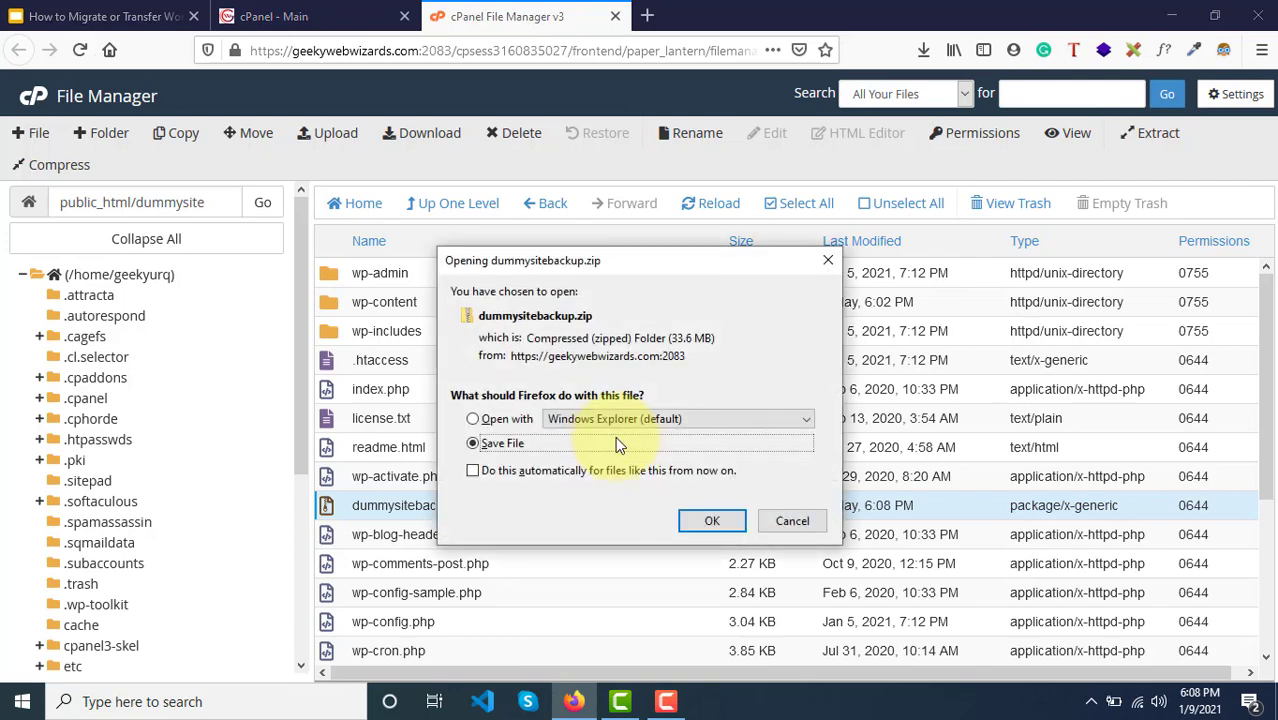
left_click(712, 520)
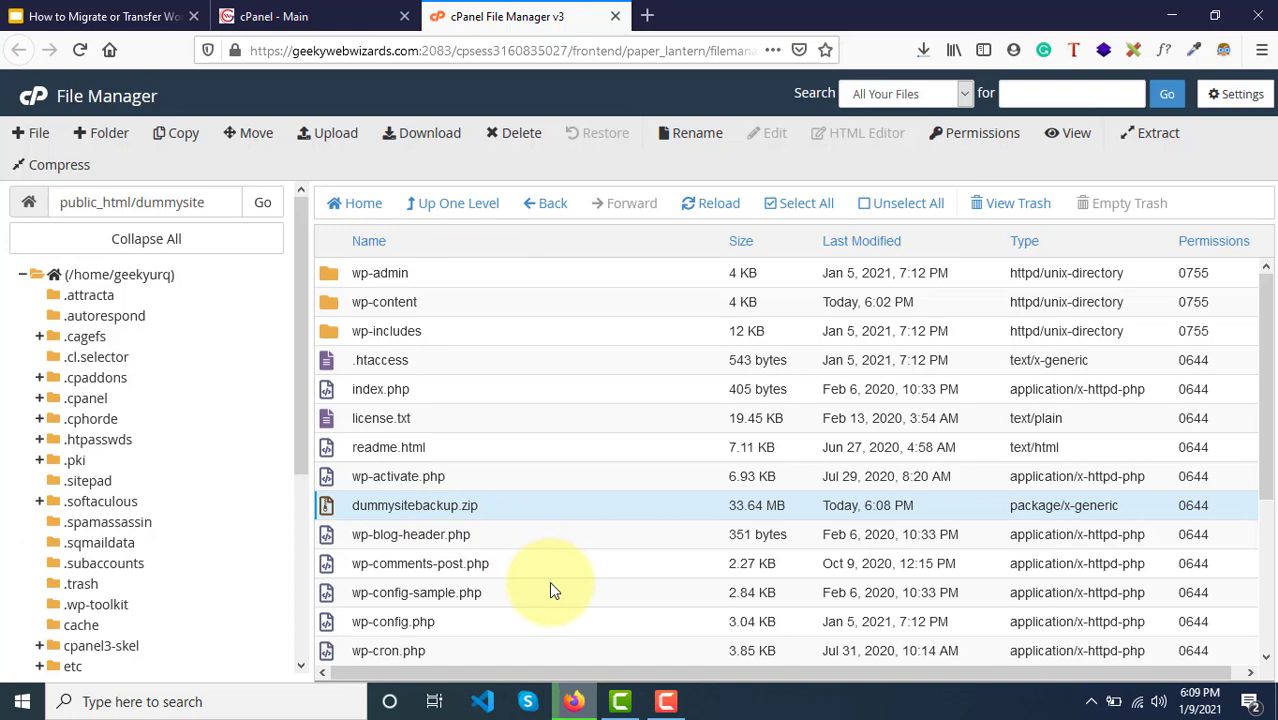
left_click(921, 52)
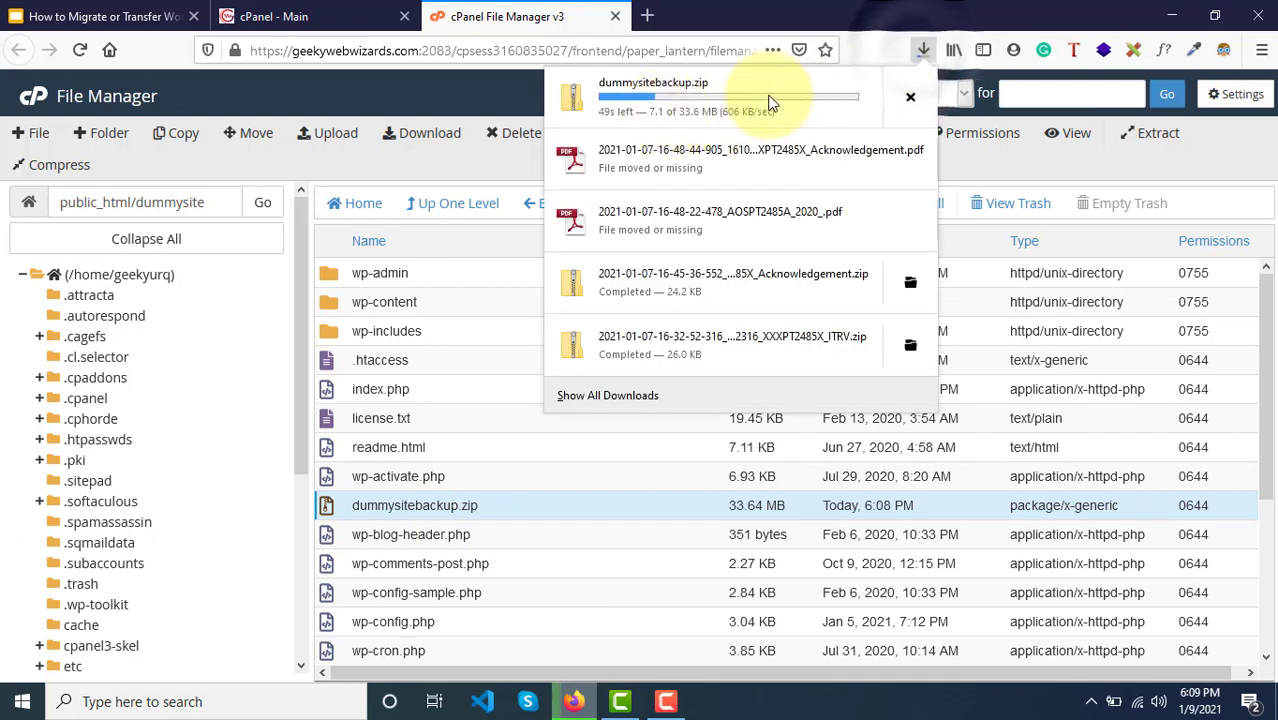
left_click(921, 50)
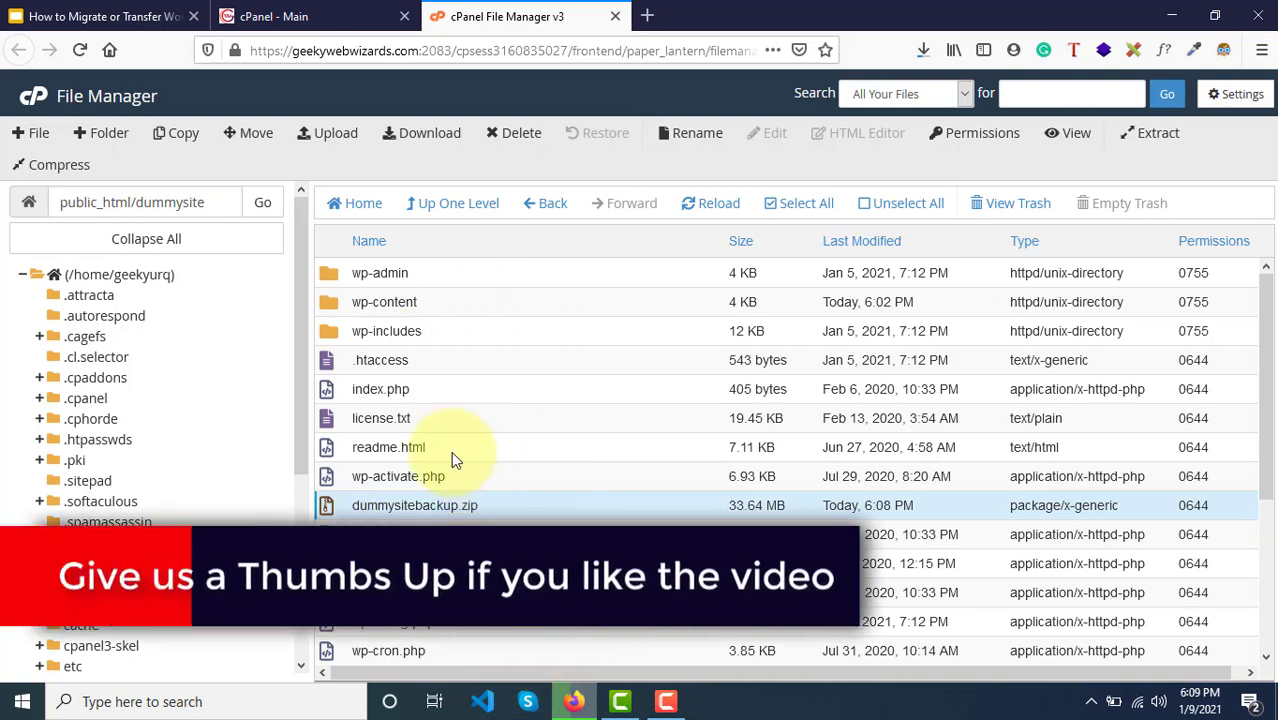
Step: Open wp-config.php with View in a new tab
scroll(515, 528, "down", 1)
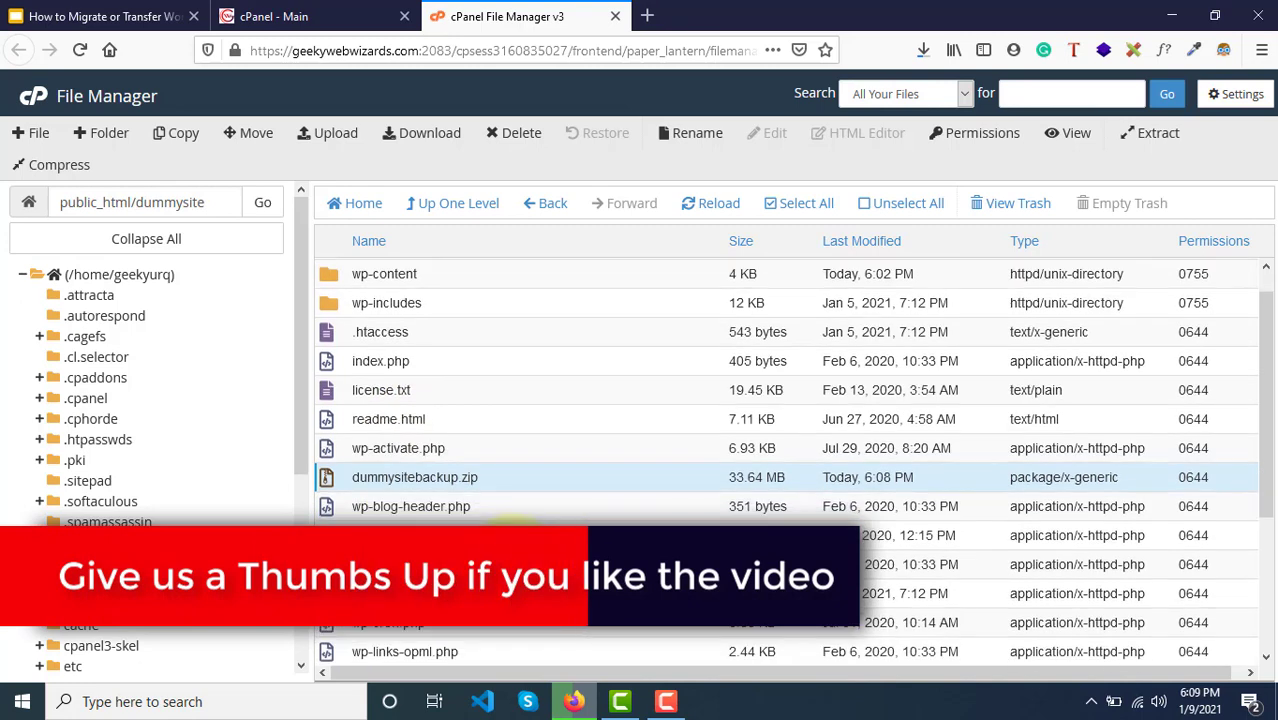
scroll(353, 505, "down", 1)
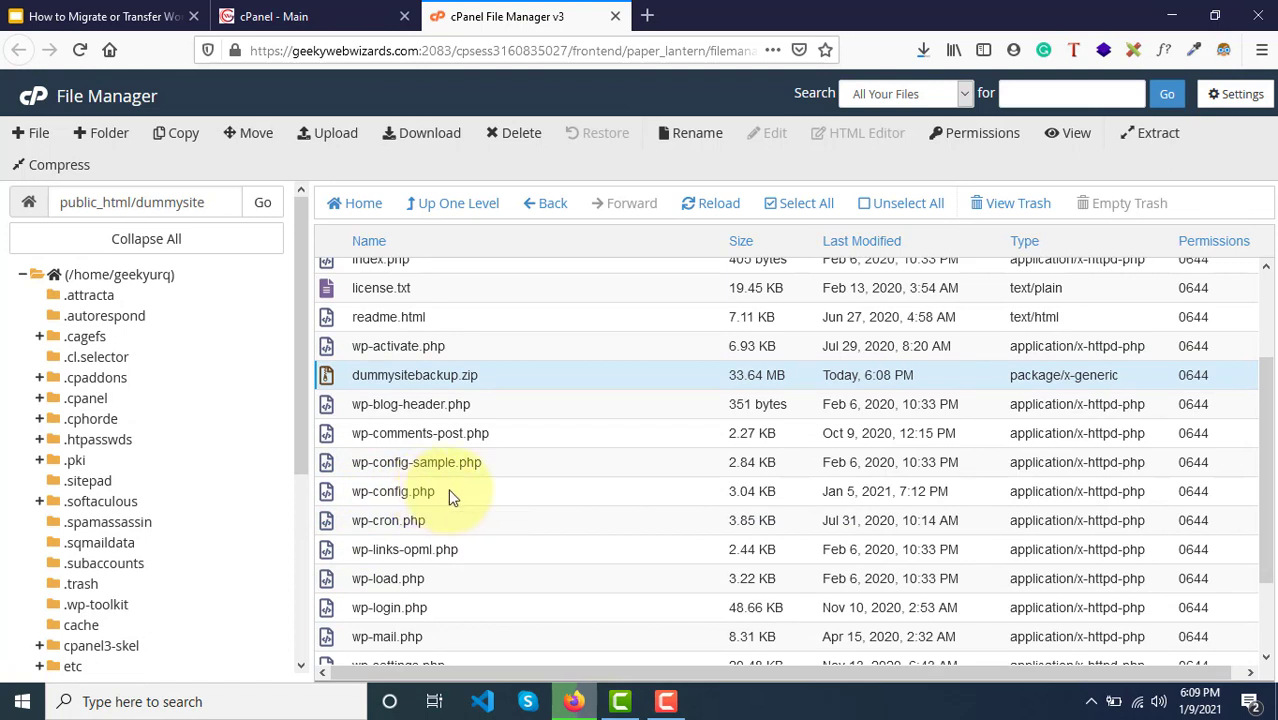
left_click(448, 491)
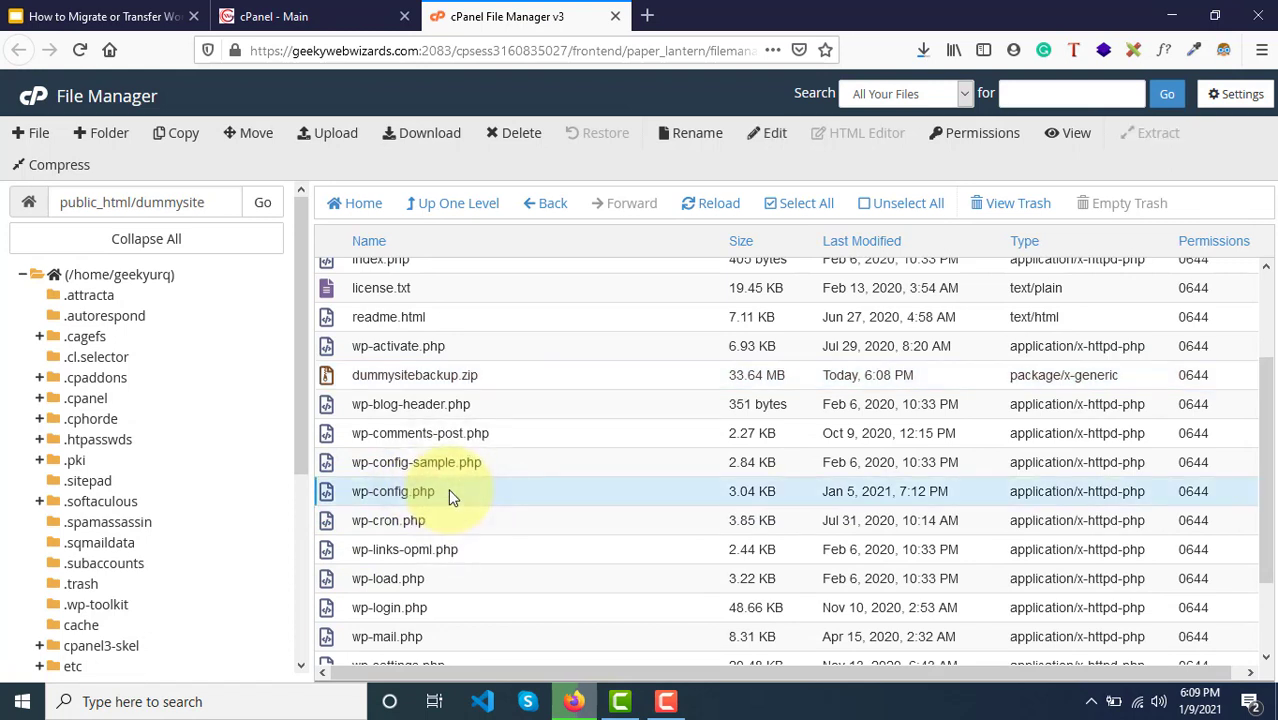
right_click(448, 495)
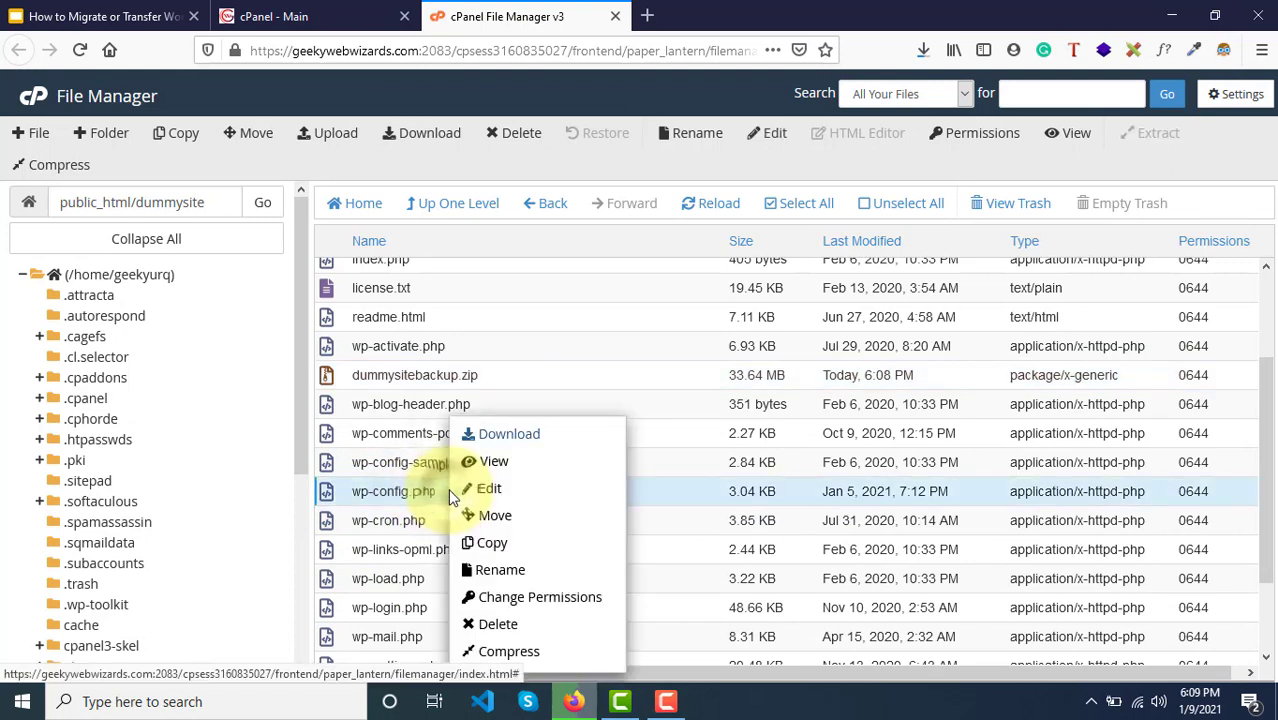
left_click(493, 464)
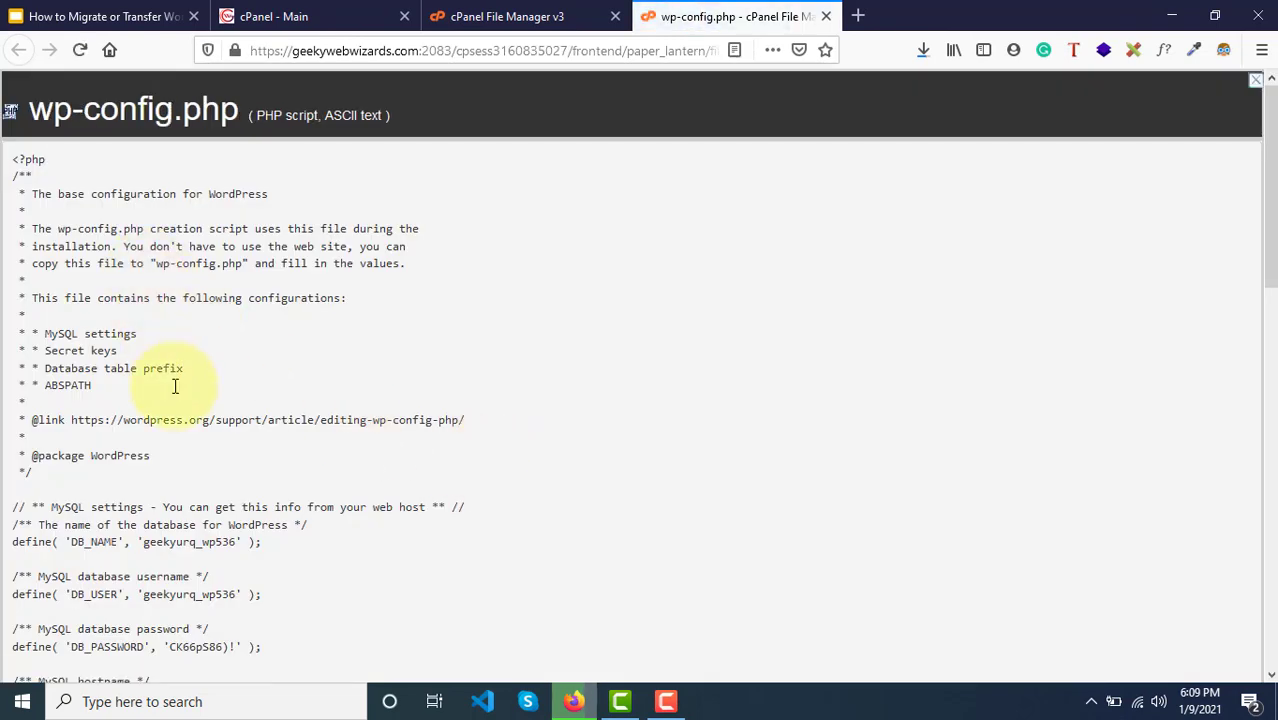
Step: Scroll to the MySQL settings and select the DB_NAME value
scroll(175, 386, "down", 4)
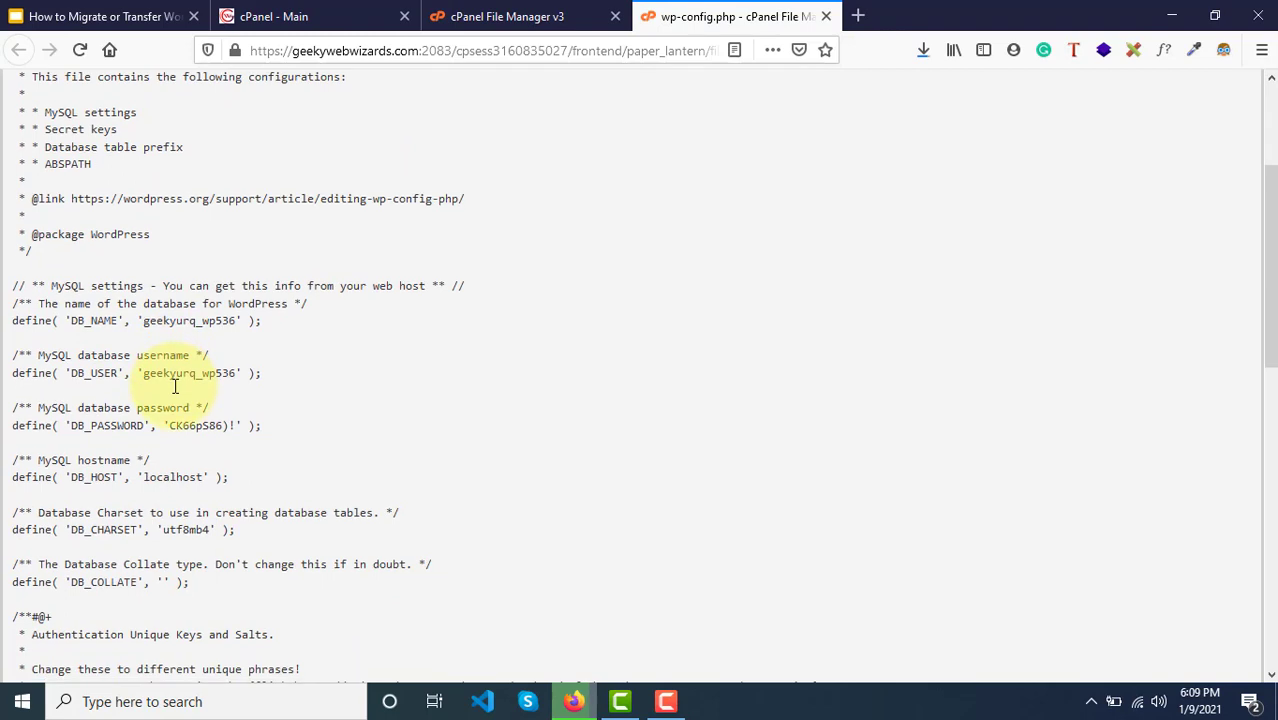
scroll(175, 386, "down", 1)
scroll(175, 386, "down", 1)
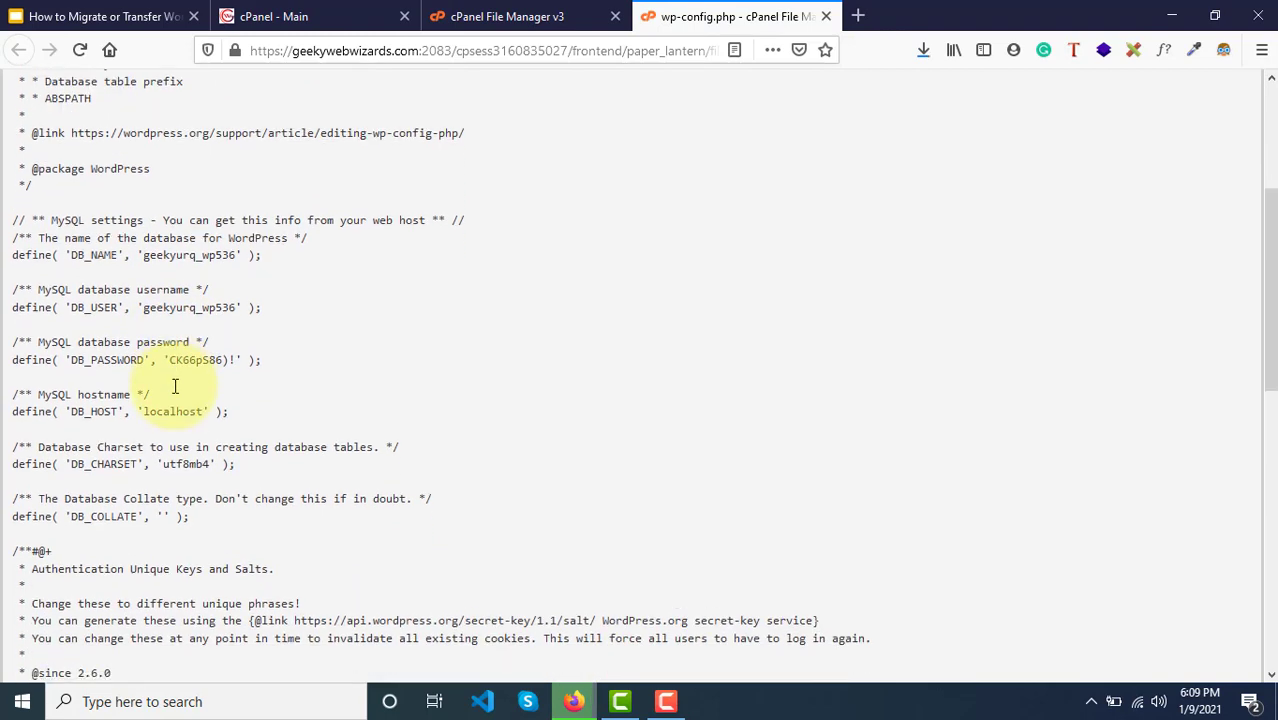
left_click_drag(143, 254, 180, 254)
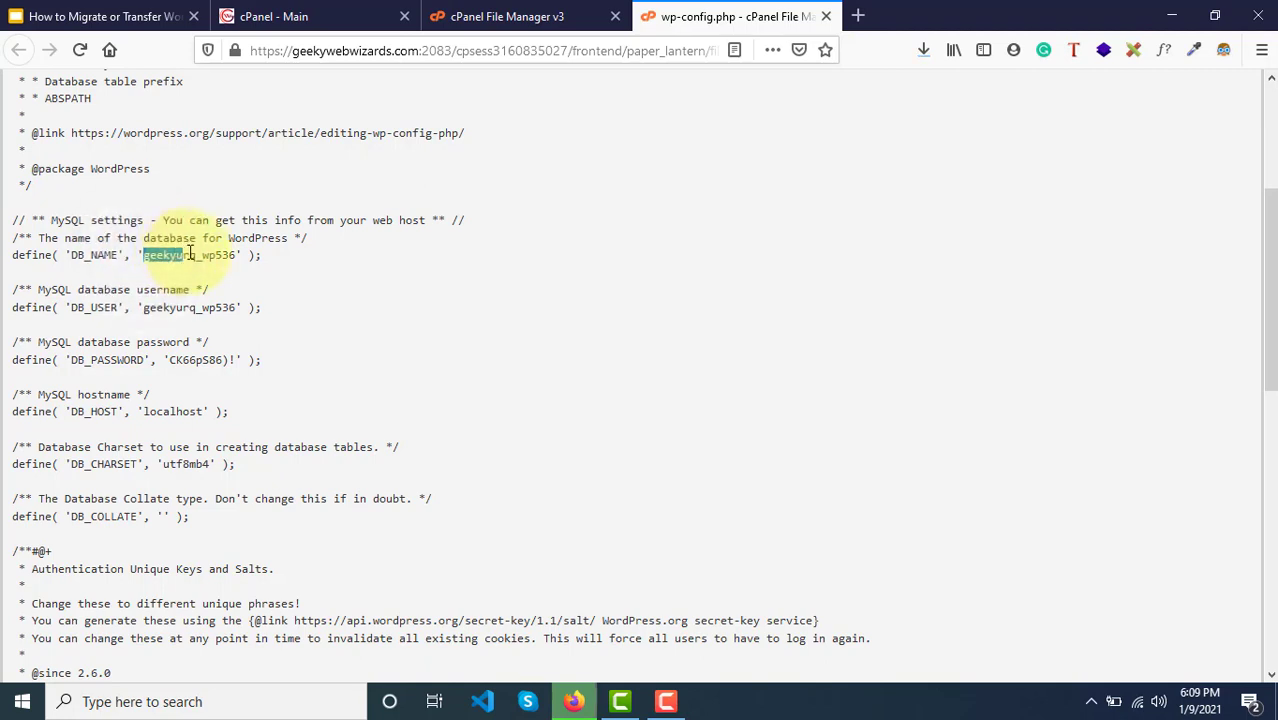
left_click_drag(246, 255, 255, 255)
key("ctrl+c")
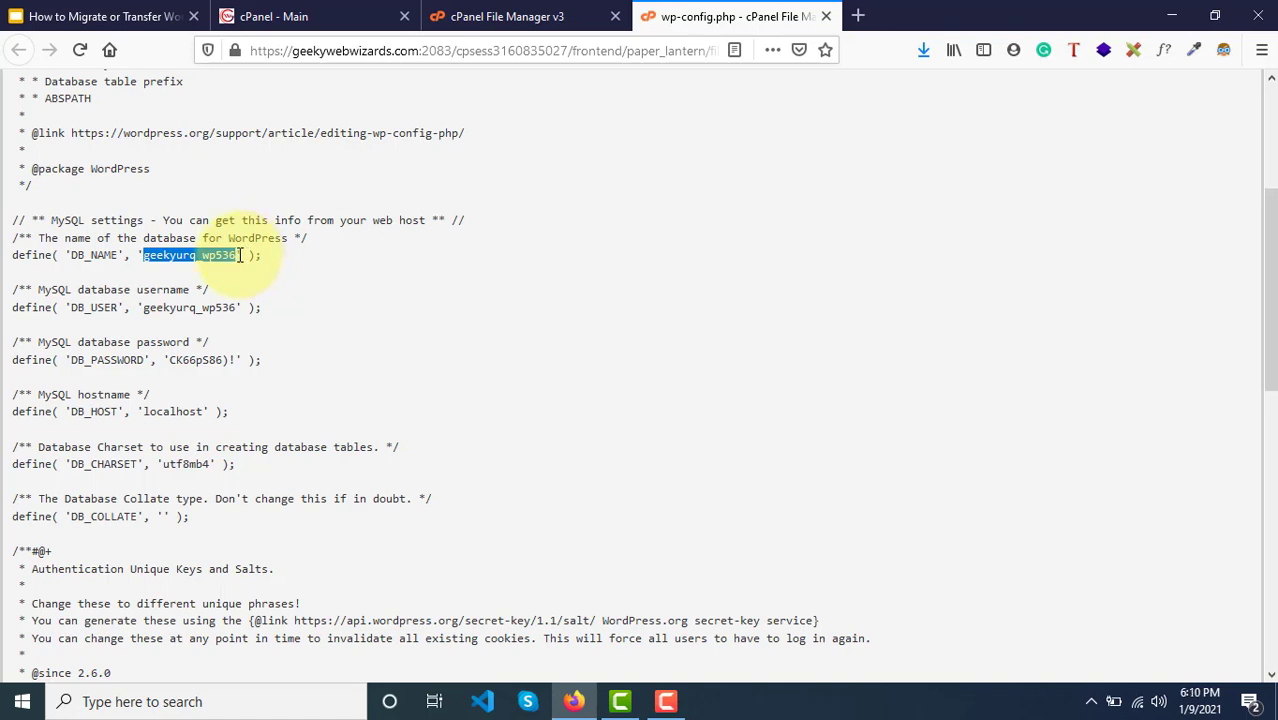
Step: Close the wp-config.php view, return to cPanel home and launch phpMyAdmin under Databases
left_click(527, 10)
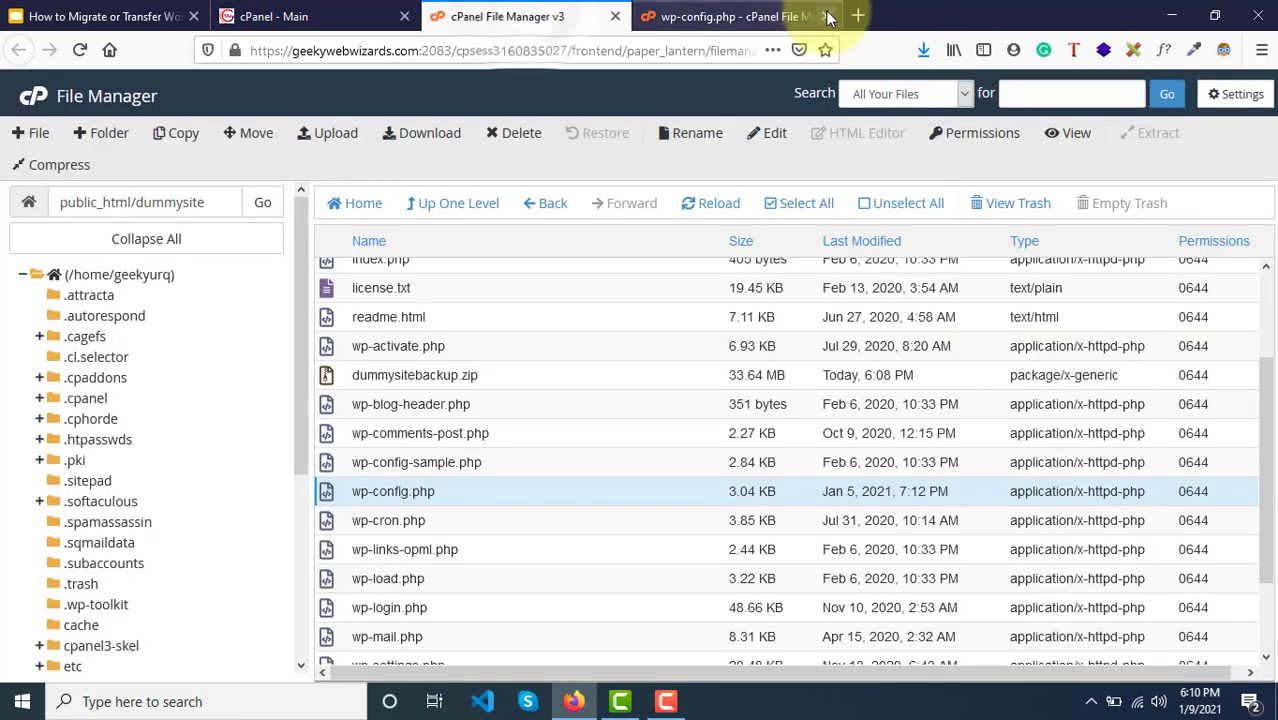
left_click(826, 16)
scroll(345, 268, "up", 3)
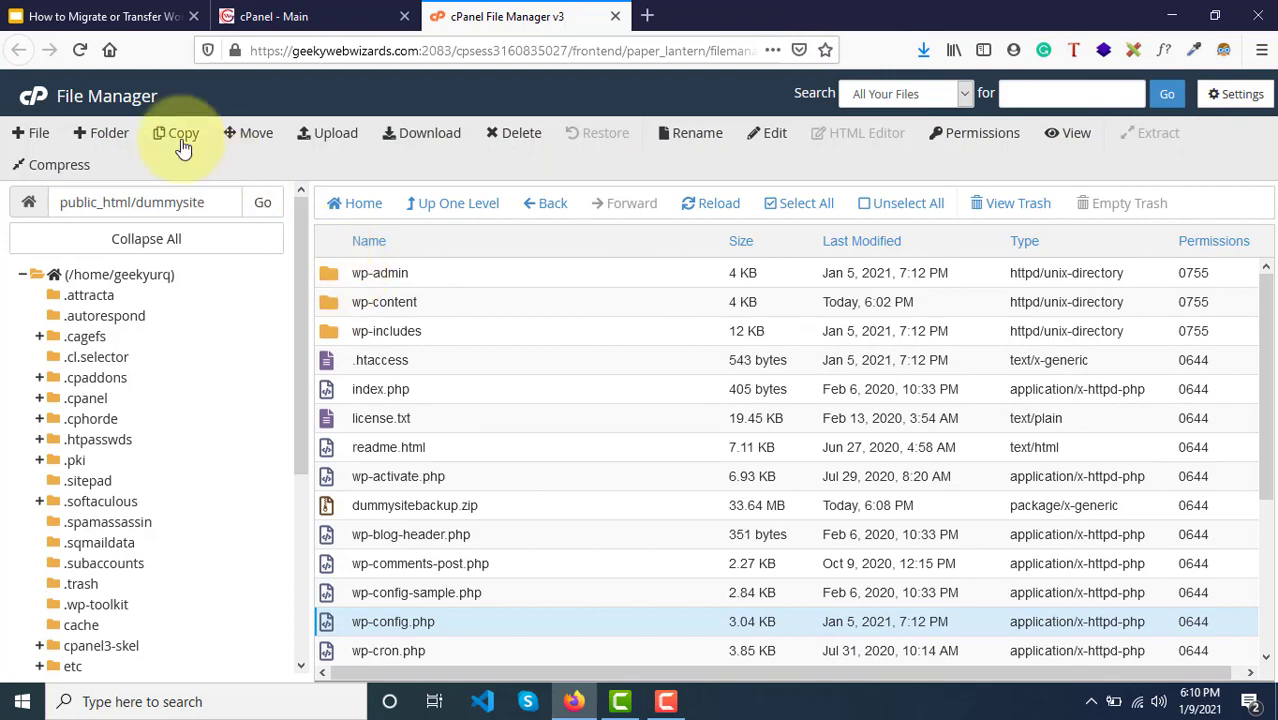
left_click(32, 97)
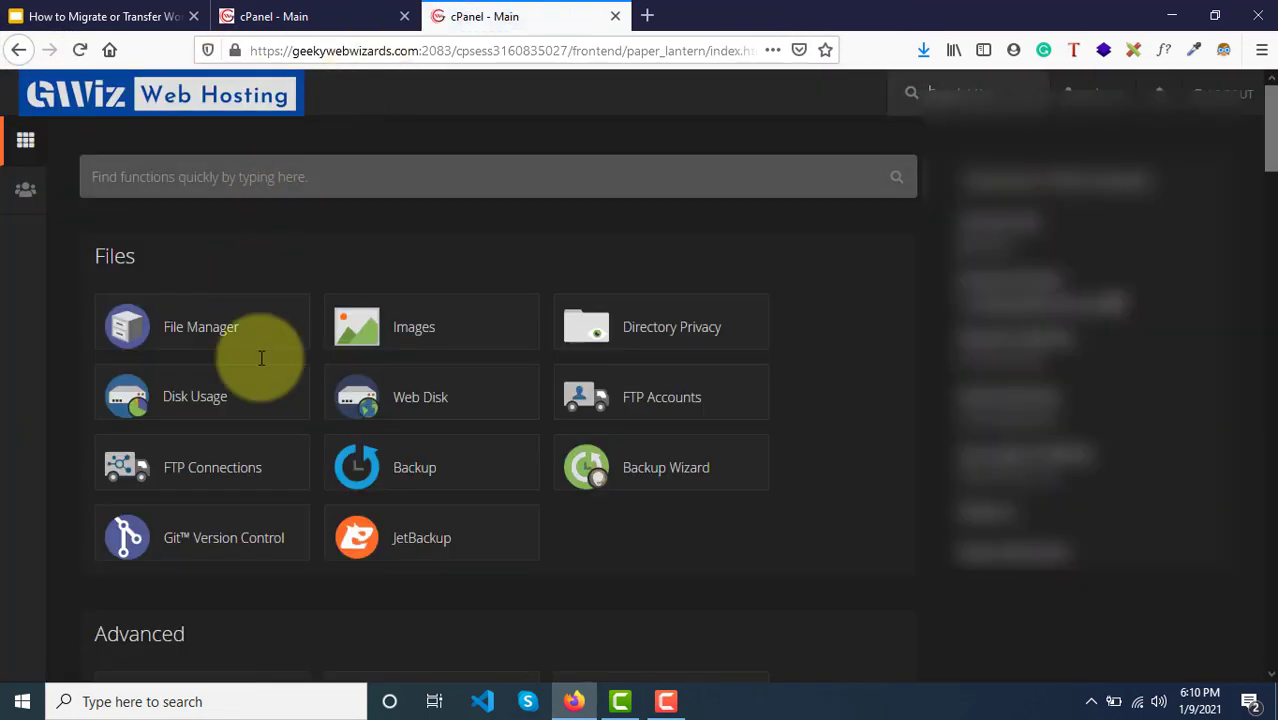
scroll(257, 360, "down", 3)
scroll(348, 500, "down", 5)
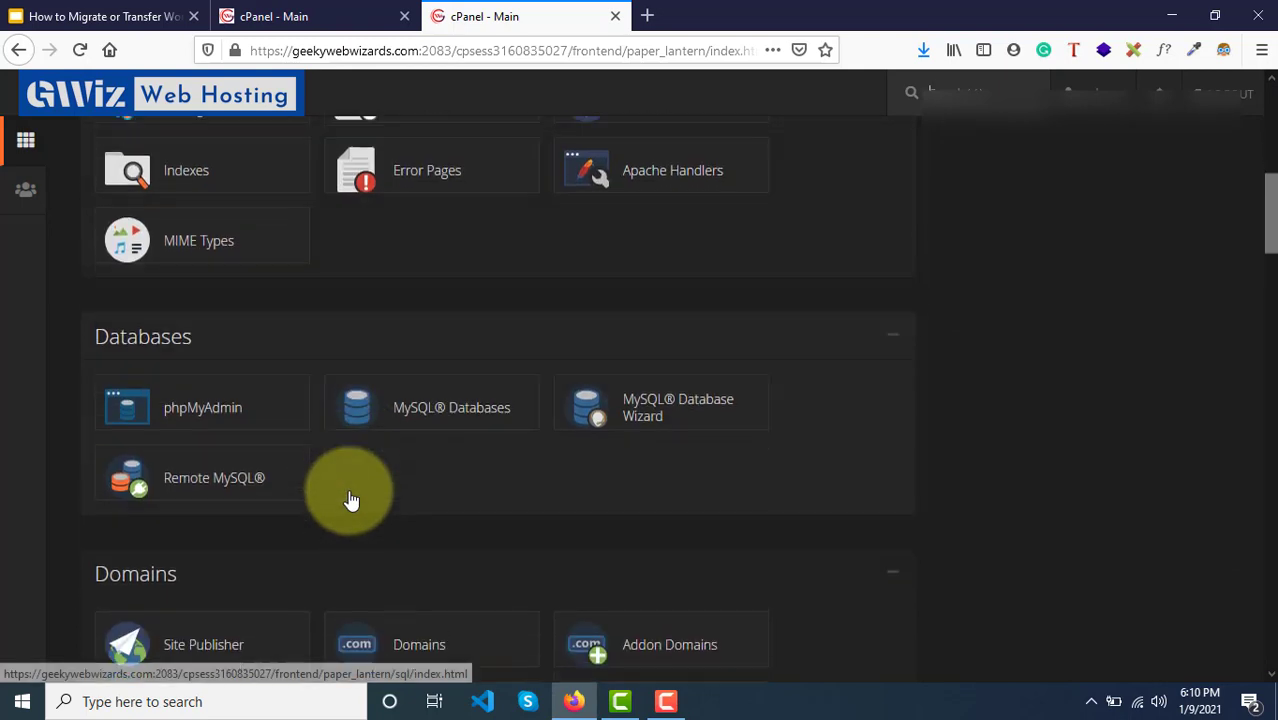
scroll(351, 490, "up", 1)
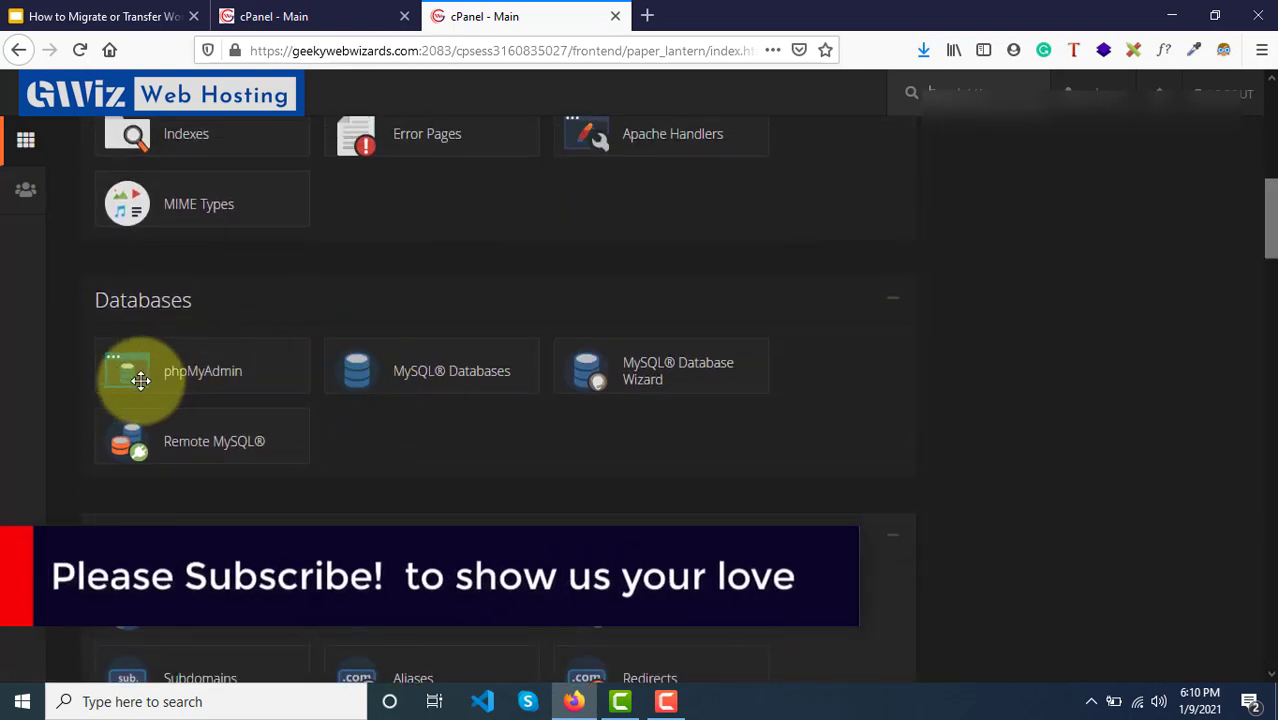
left_click(248, 373)
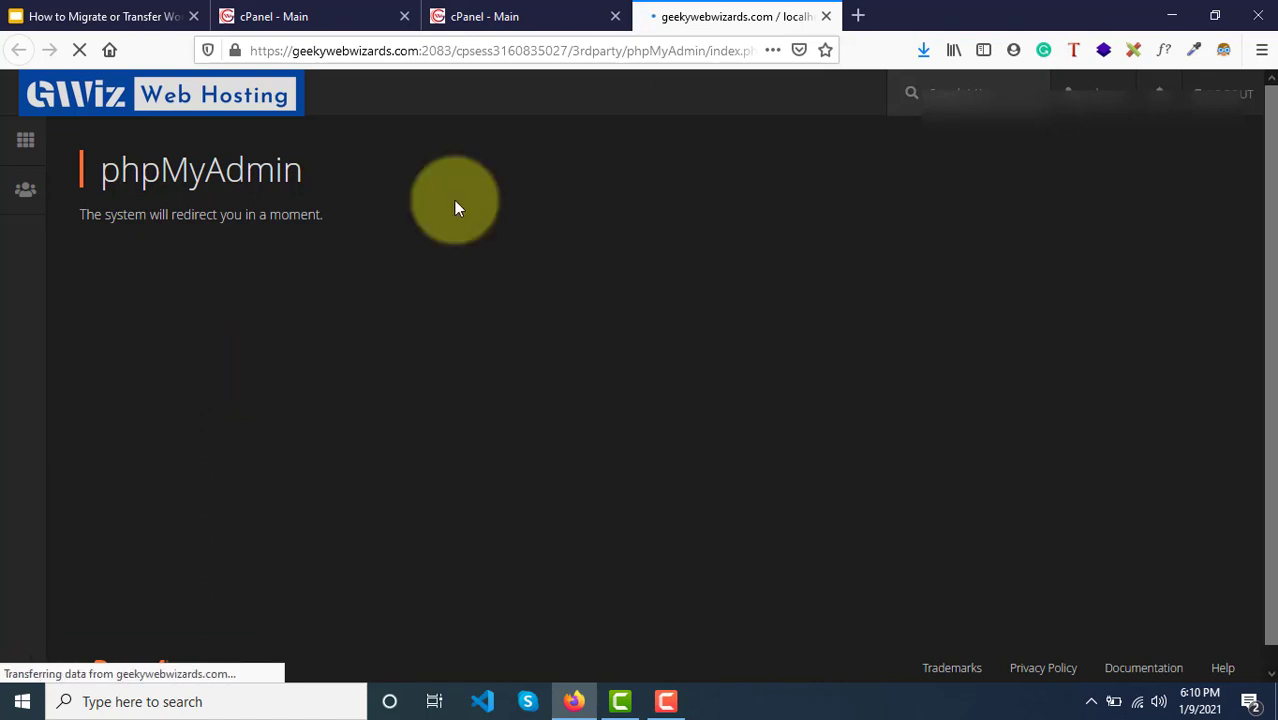
Step: Paste the copied database name into a new tab, then open geekyurq_wp536 from phpMyAdmin's sidebar
left_click(862, 18)
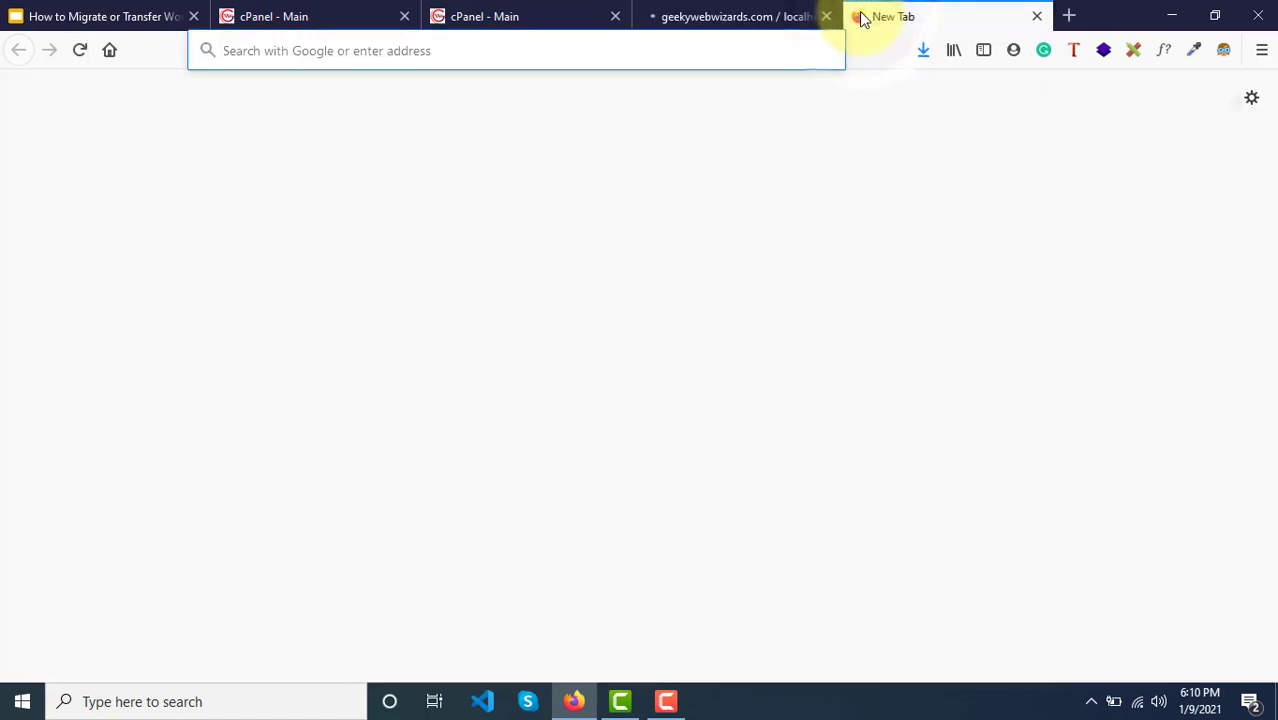
key("ctrl+v")
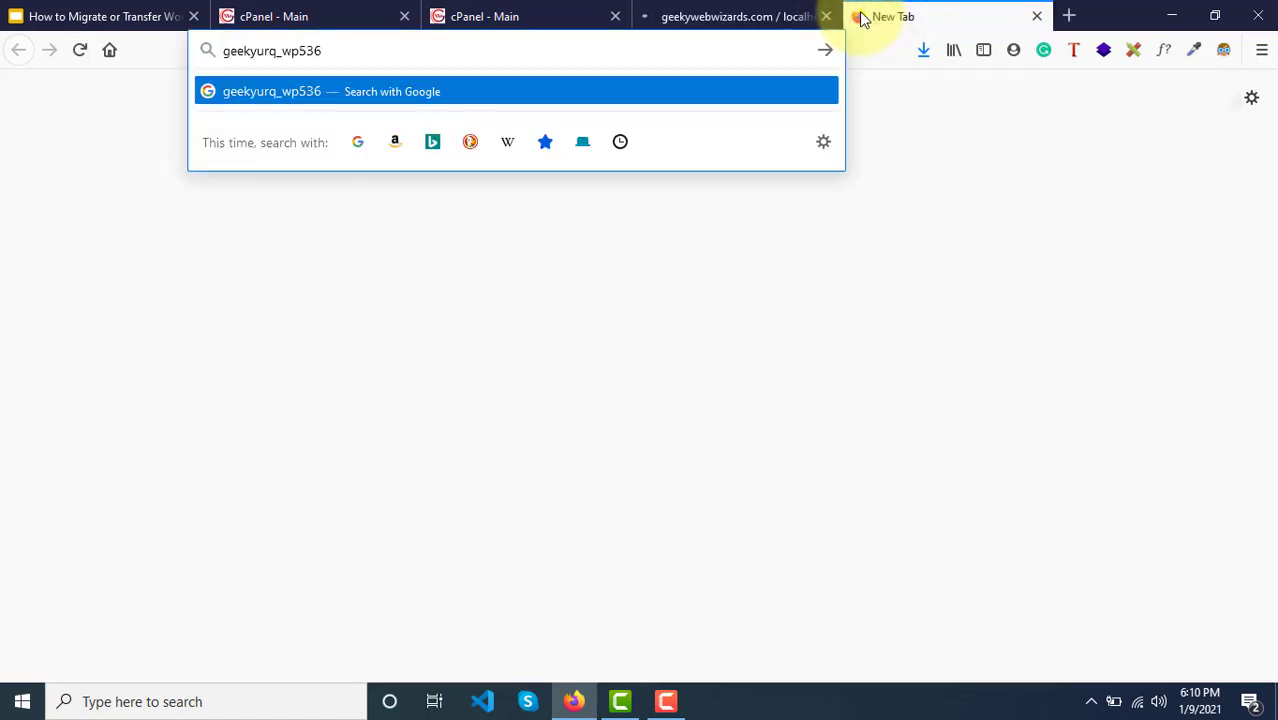
left_click(716, 8)
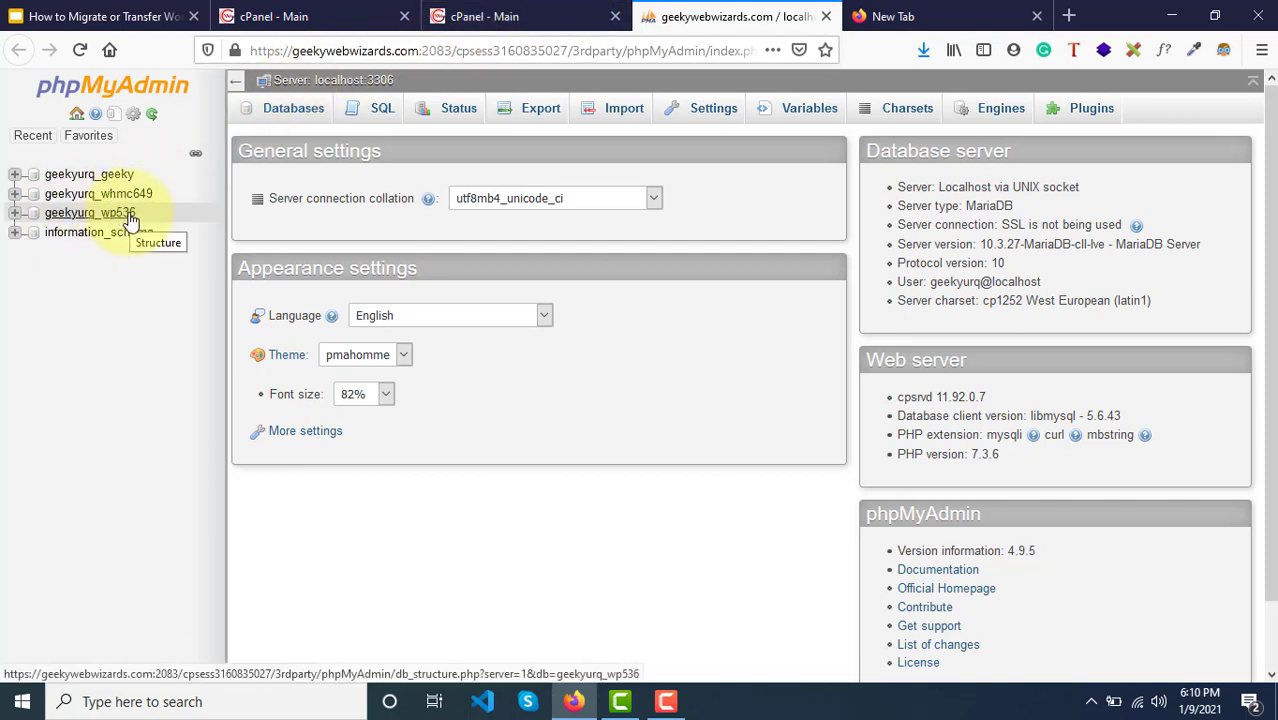
left_click(75, 219)
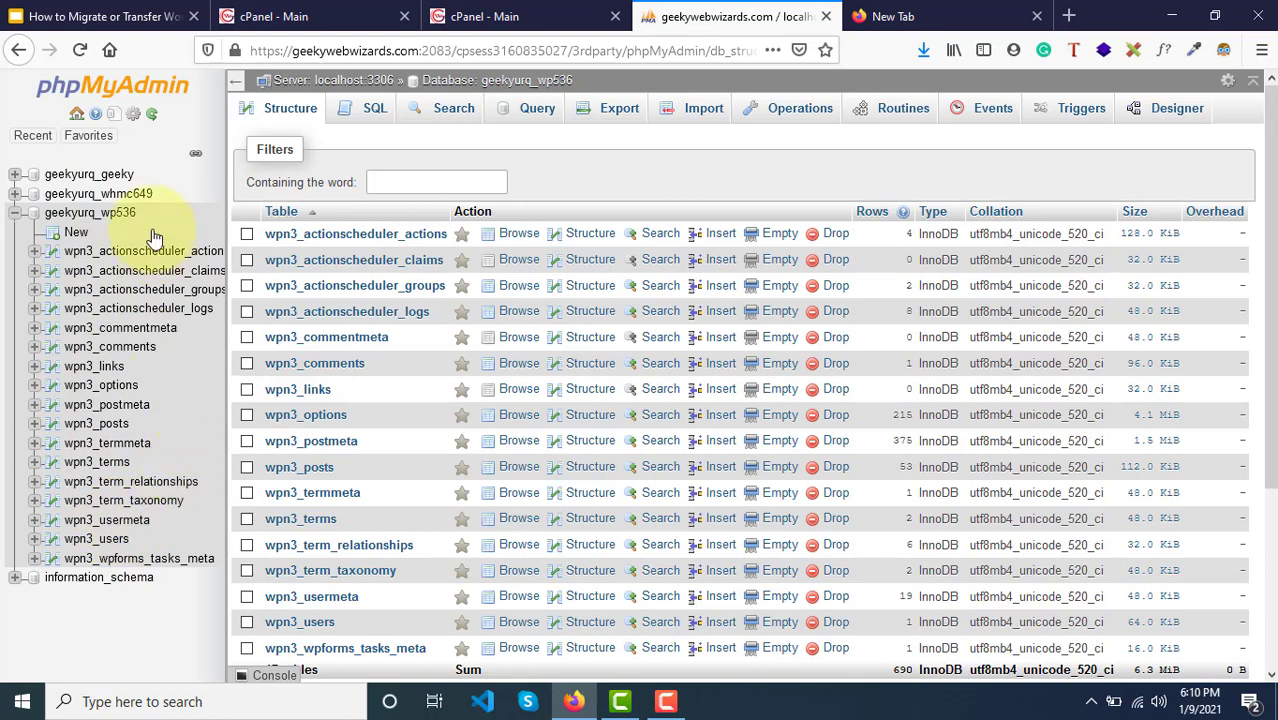
left_click(97, 216)
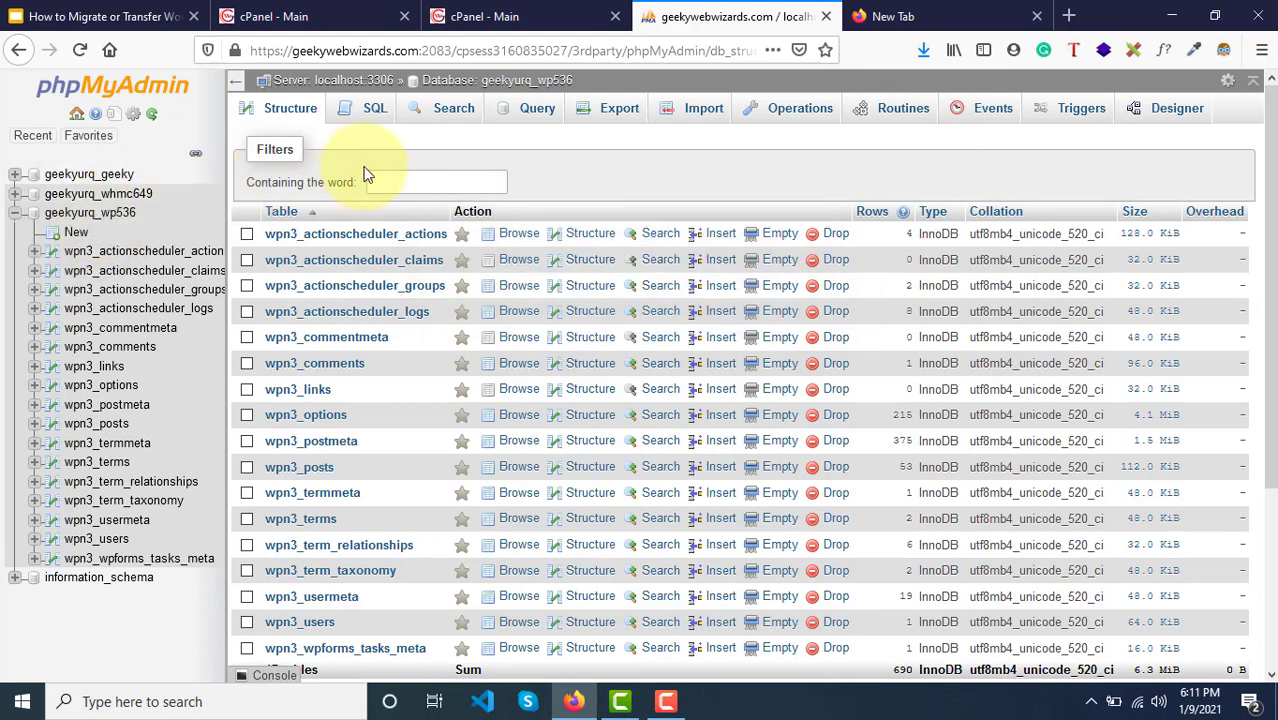
Step: Run a Quick SQL export of geekyurq_wp536 and save geekyurq_wp536.sql
left_click(619, 114)
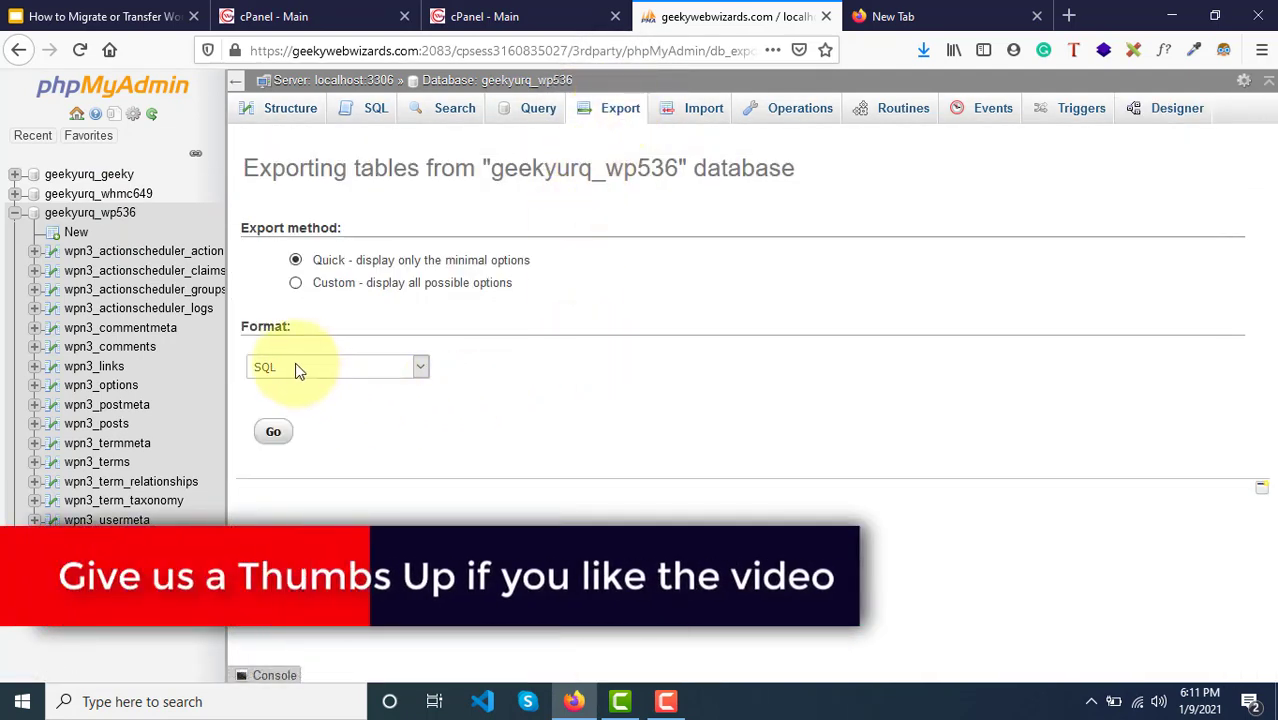
left_click(277, 435)
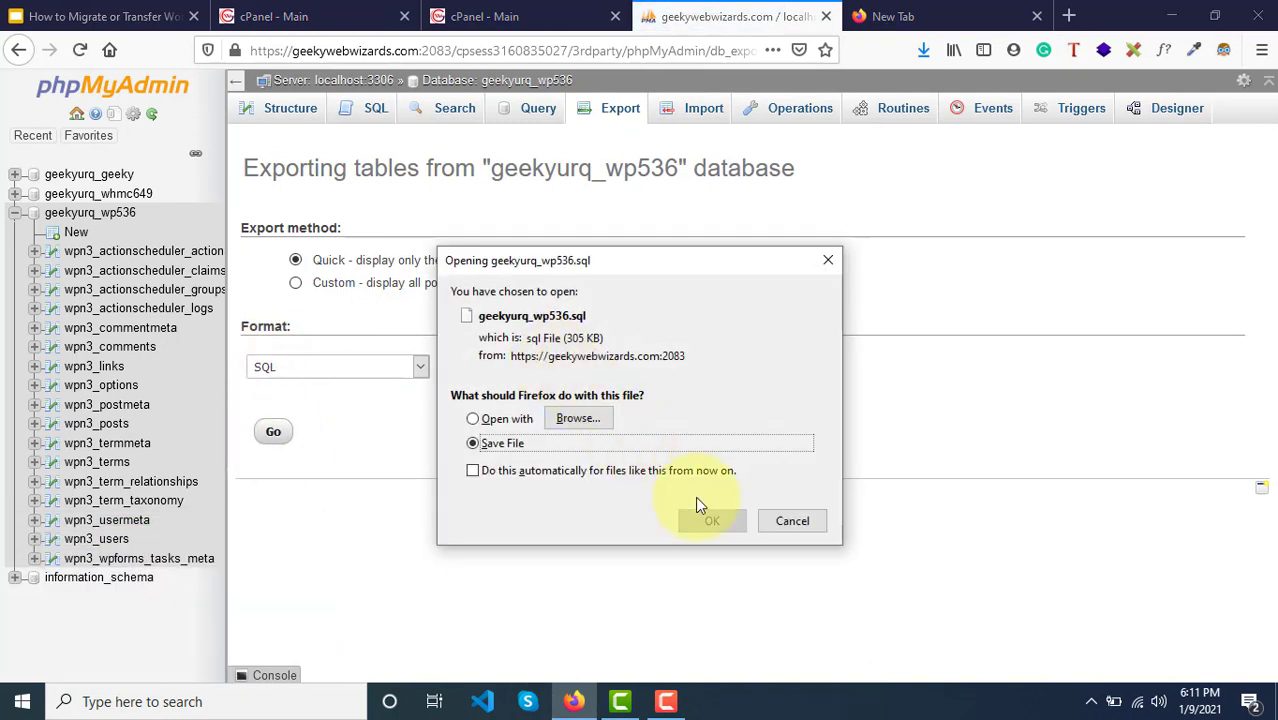
left_click(712, 520)
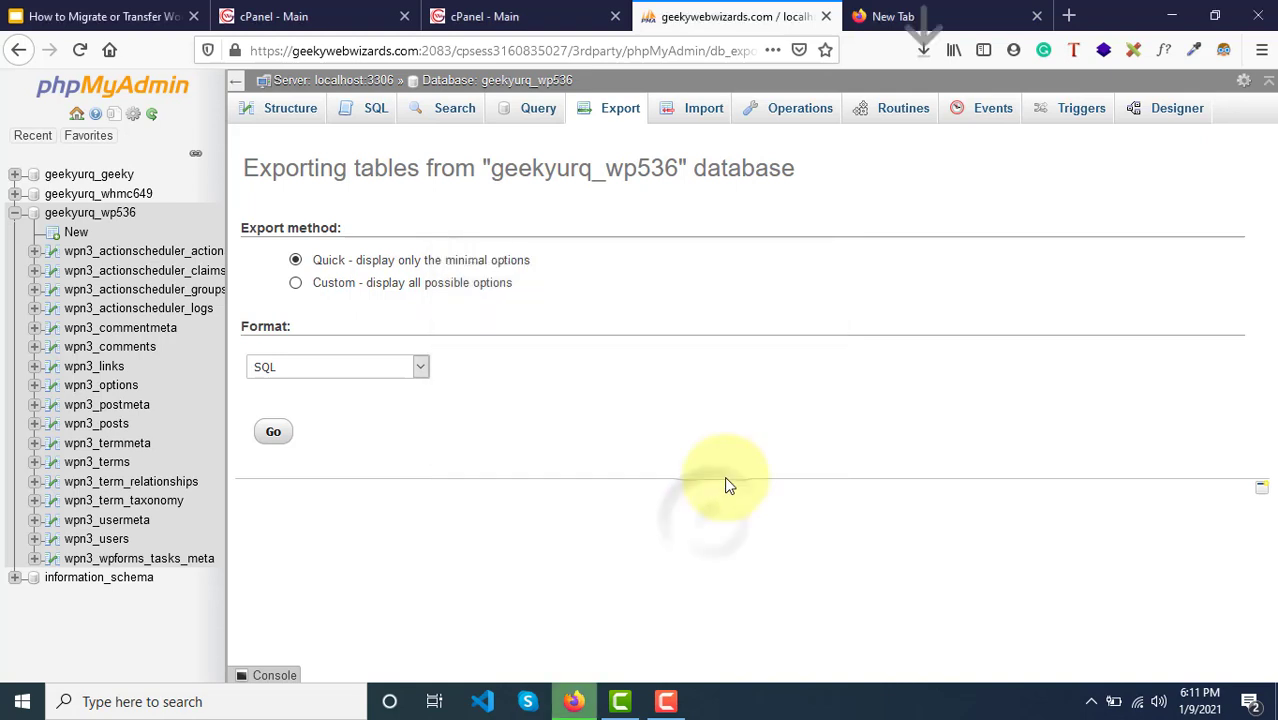
left_click(925, 49)
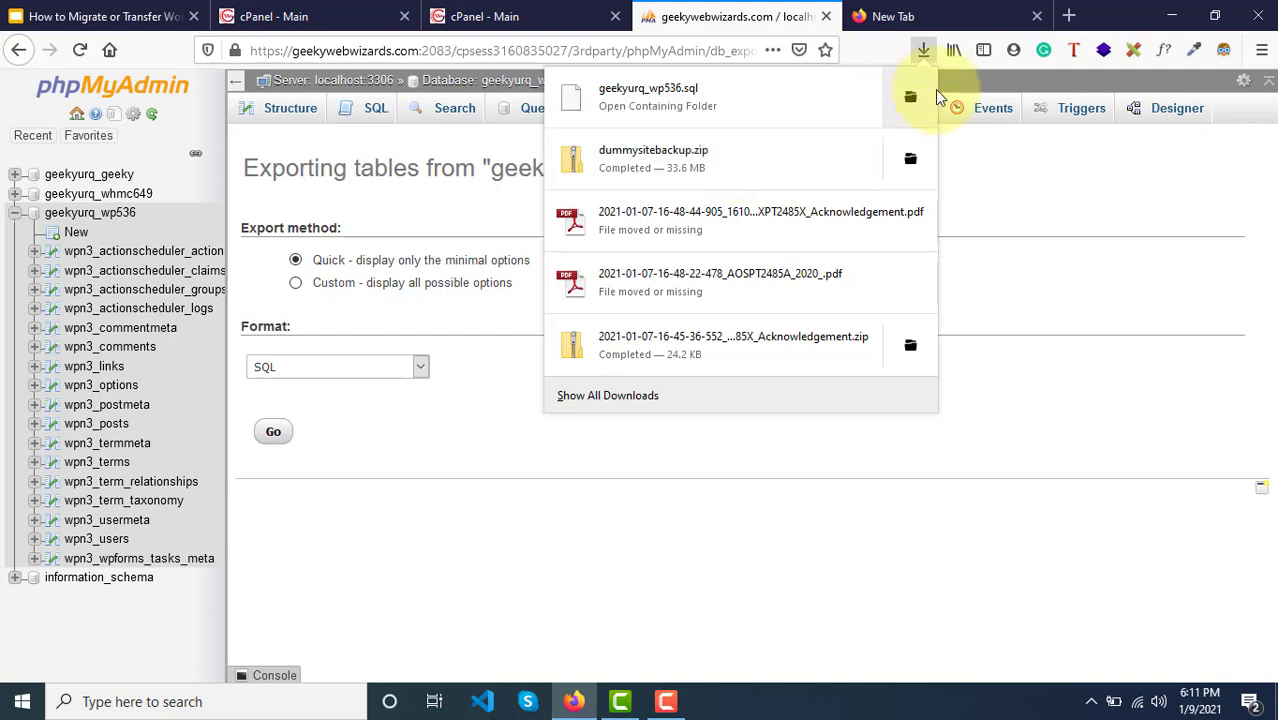
Step: Select dummysitebackup and geekyurq_wp536.sql in Downloads, then minimize Explorer and Firefox
left_click(910, 98)
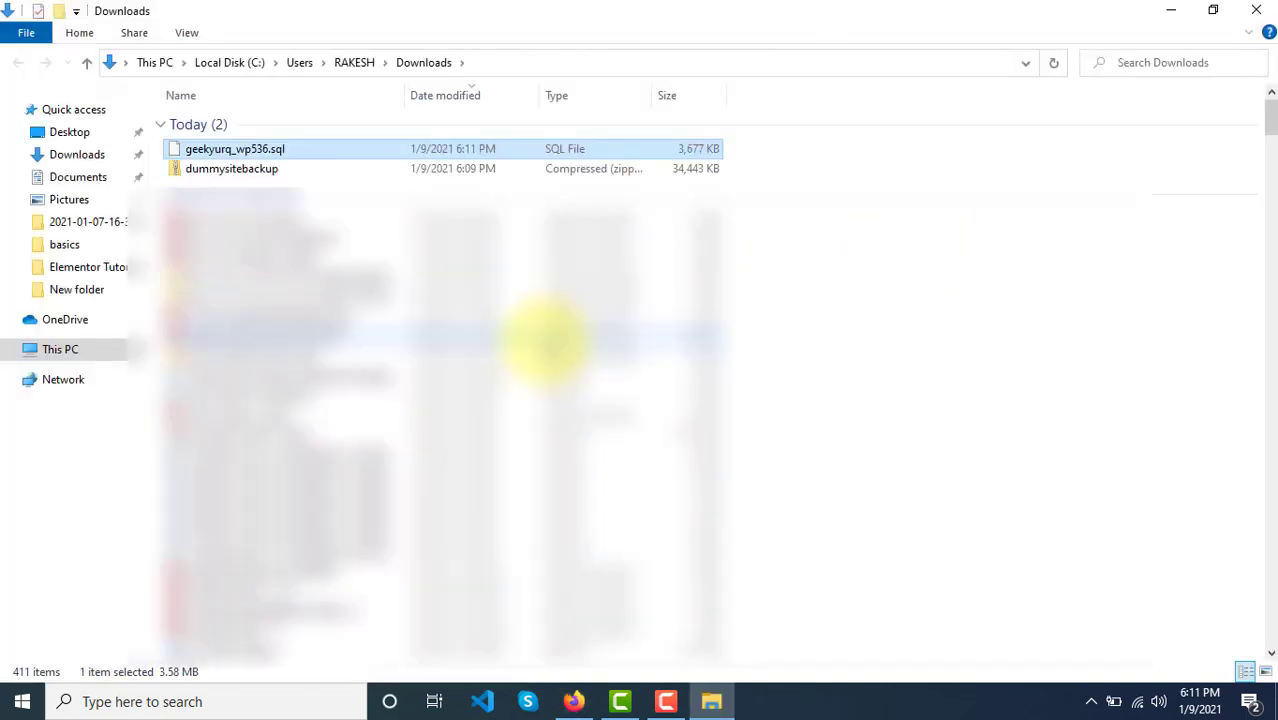
left_click(455, 172)
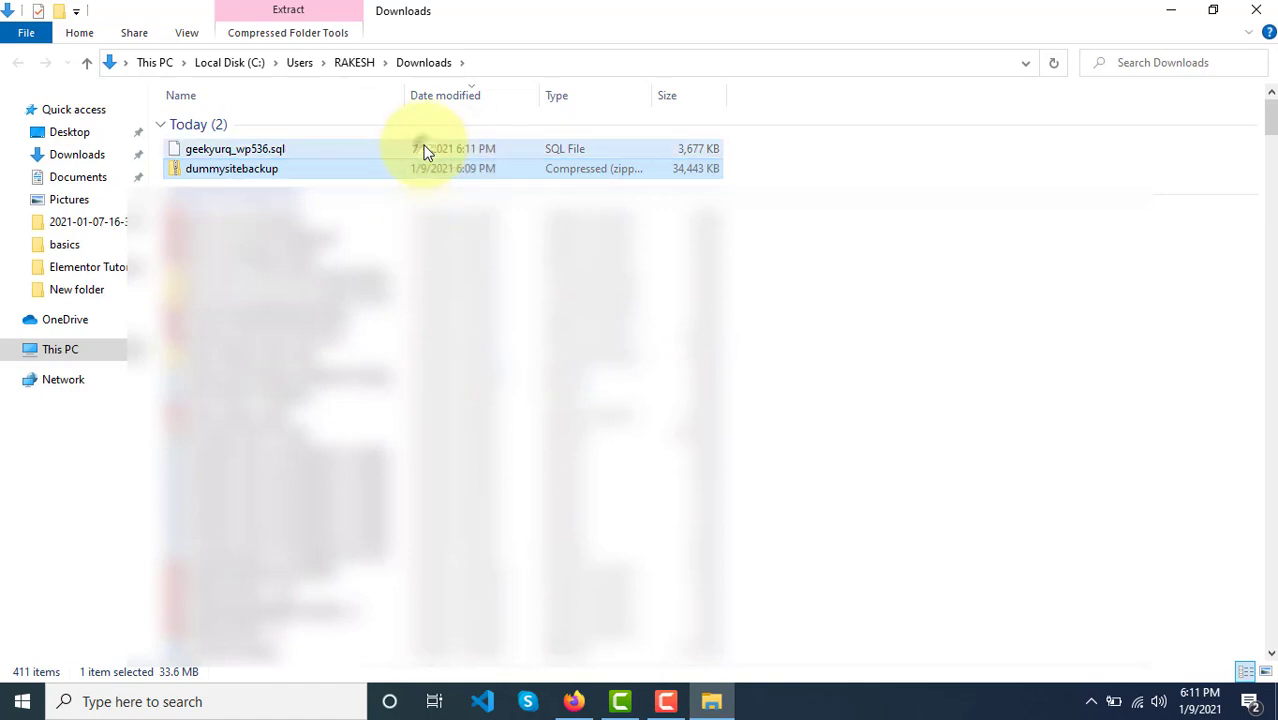
left_click(424, 150, "ctrl")
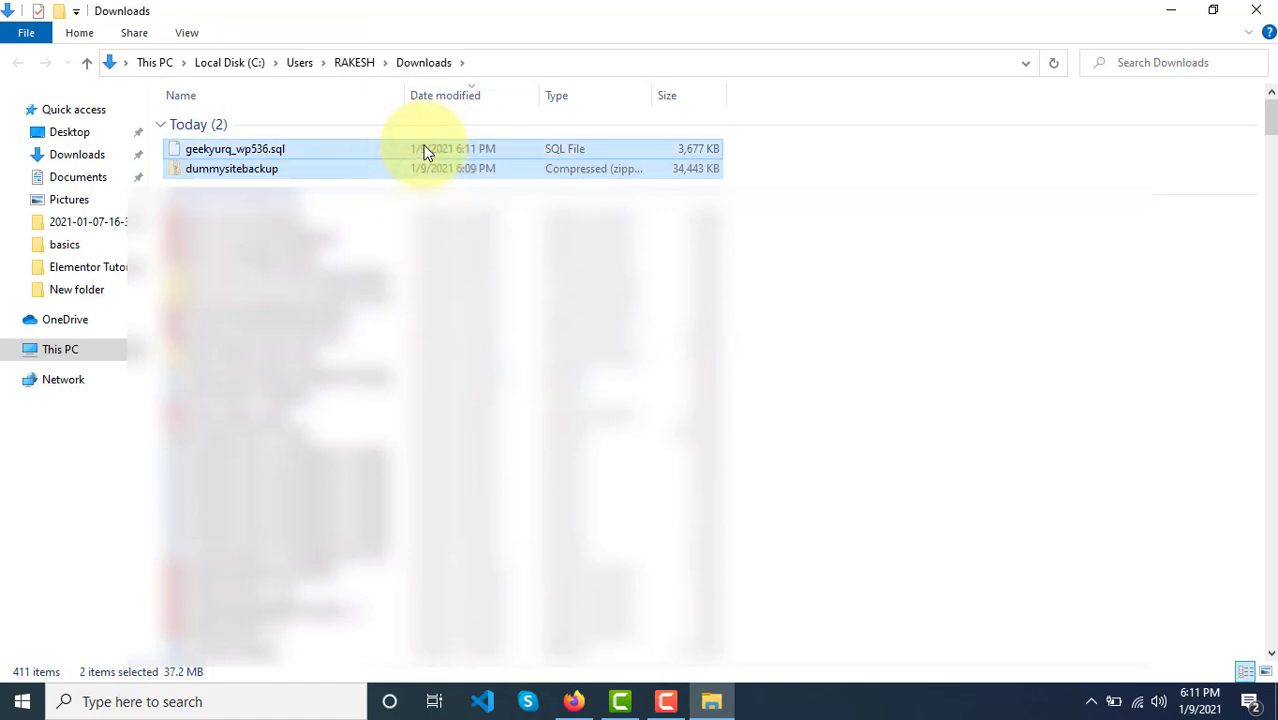
left_click(1172, 11)
left_click(1172, 11)
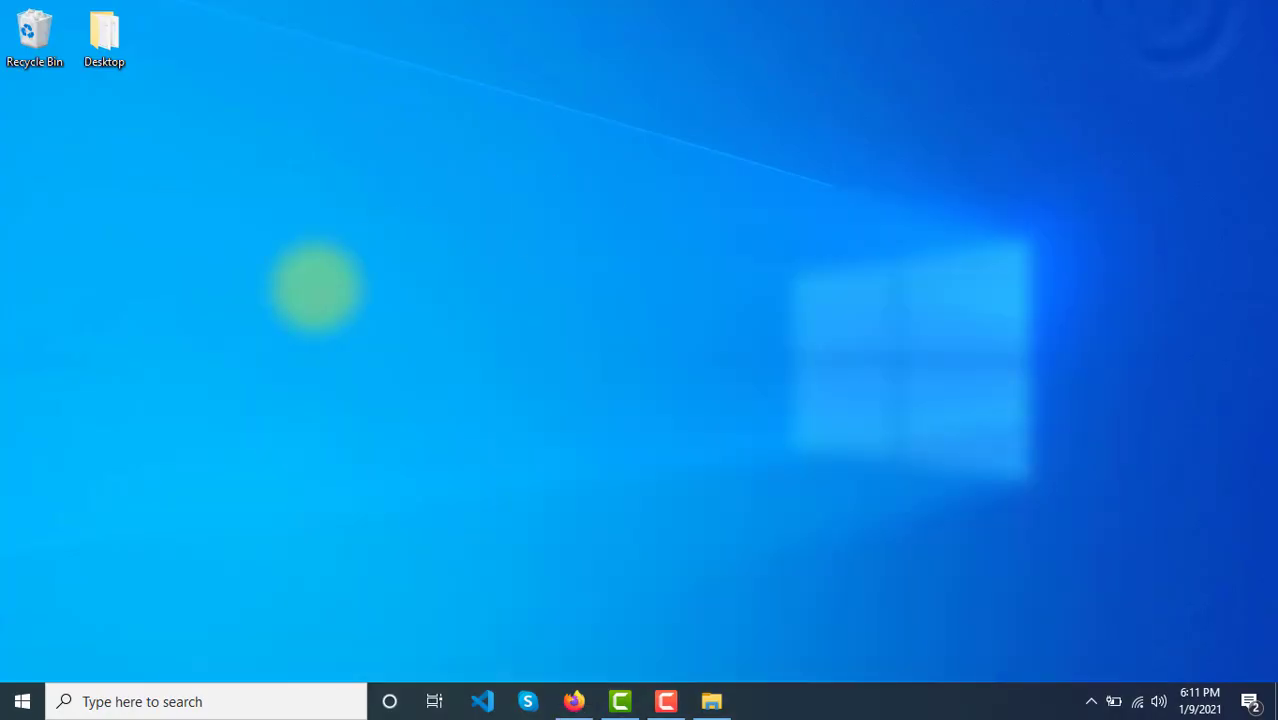
Step: Create a new desktop folder named Manual Migration and open it
right_click(316, 287)
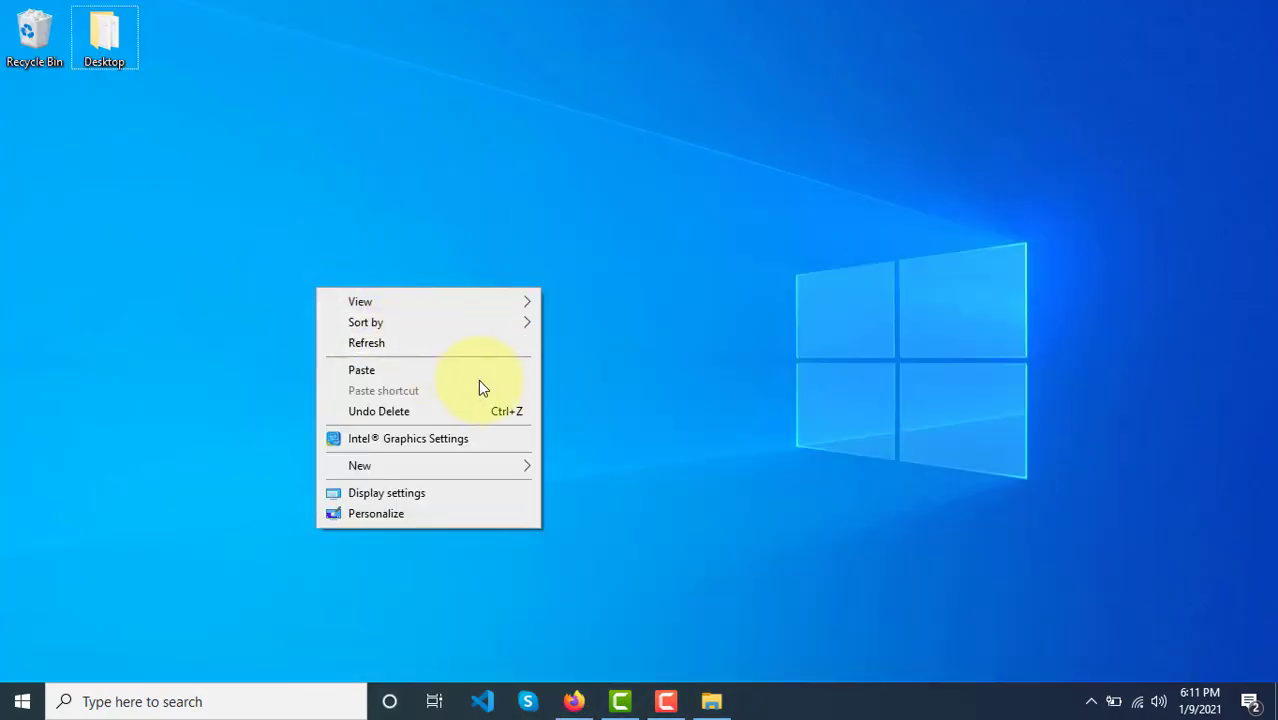
mouse_move(501, 466)
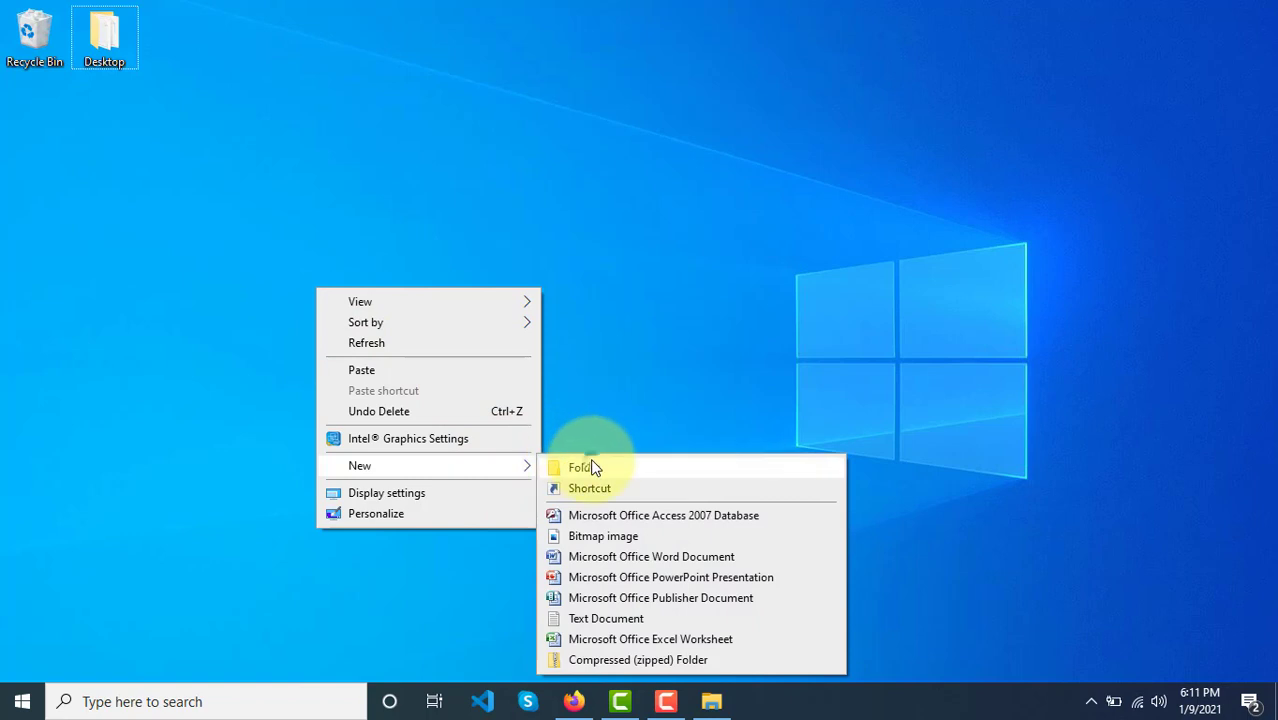
left_click(588, 462)
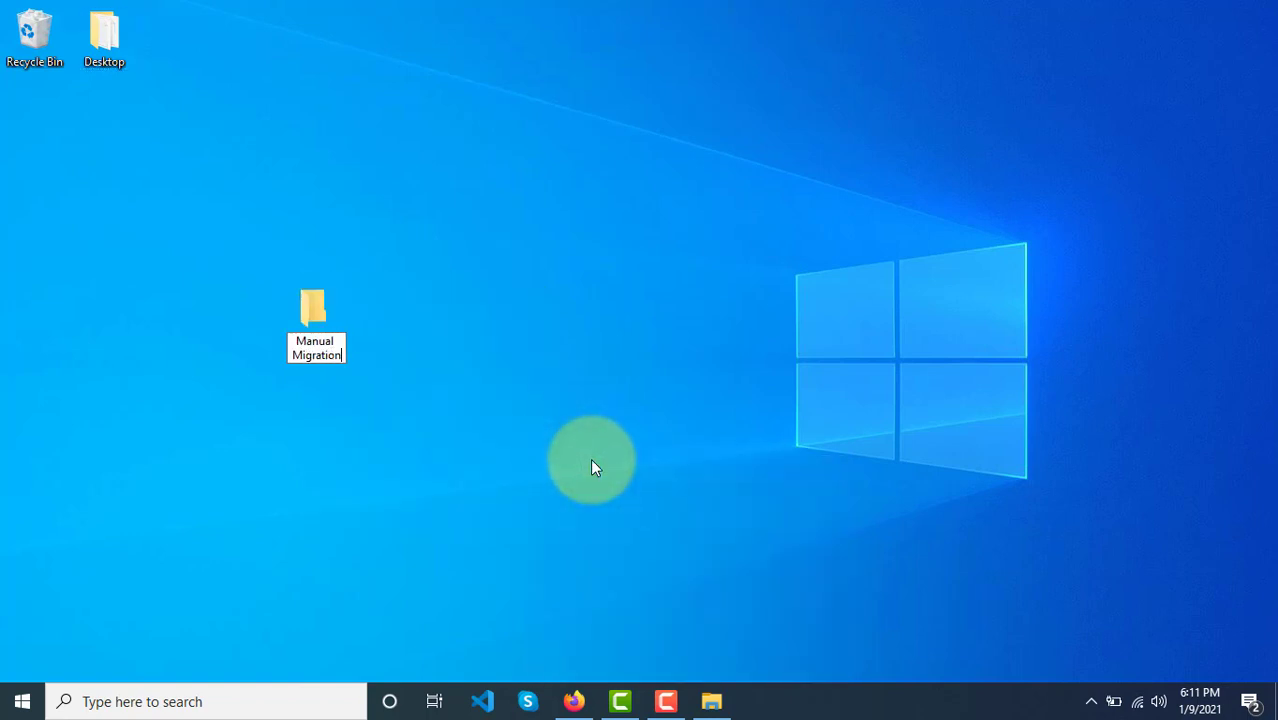
key("Return")
key("Return")
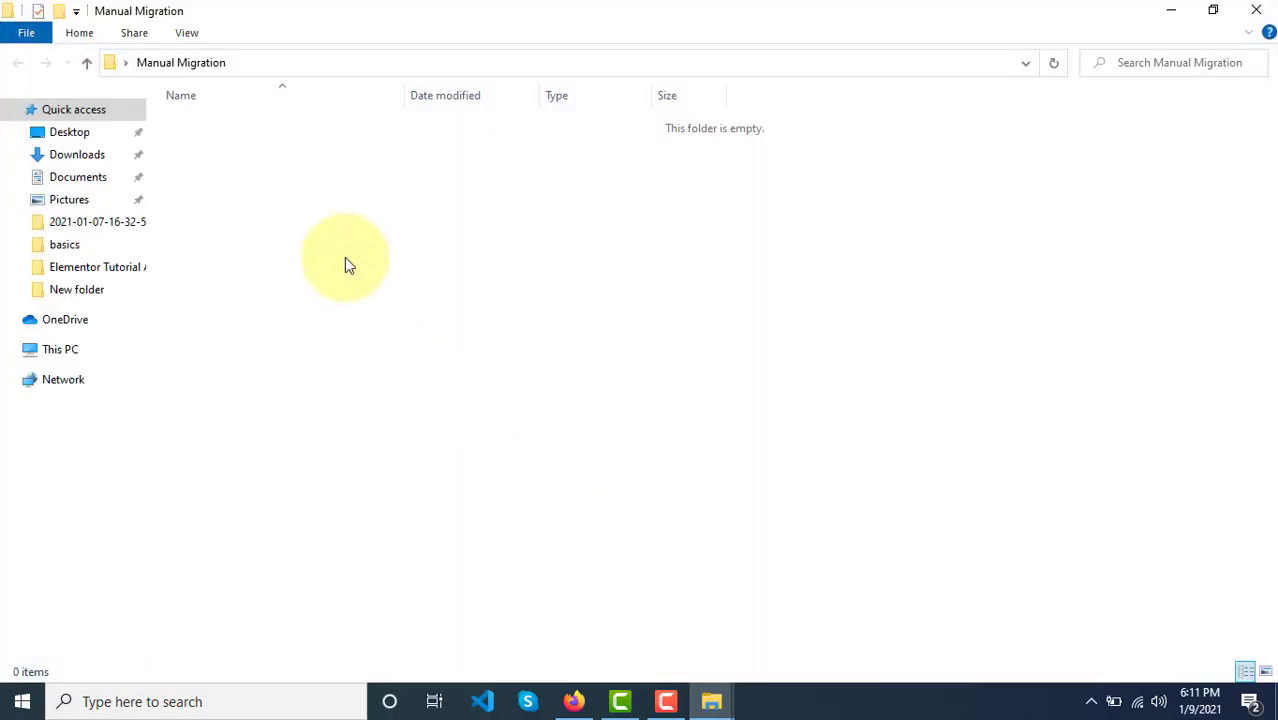
Step: Paste geekyurq_wp536.sql and dummysitebackup into the folder, then minimize its window
key("ctrl+v")
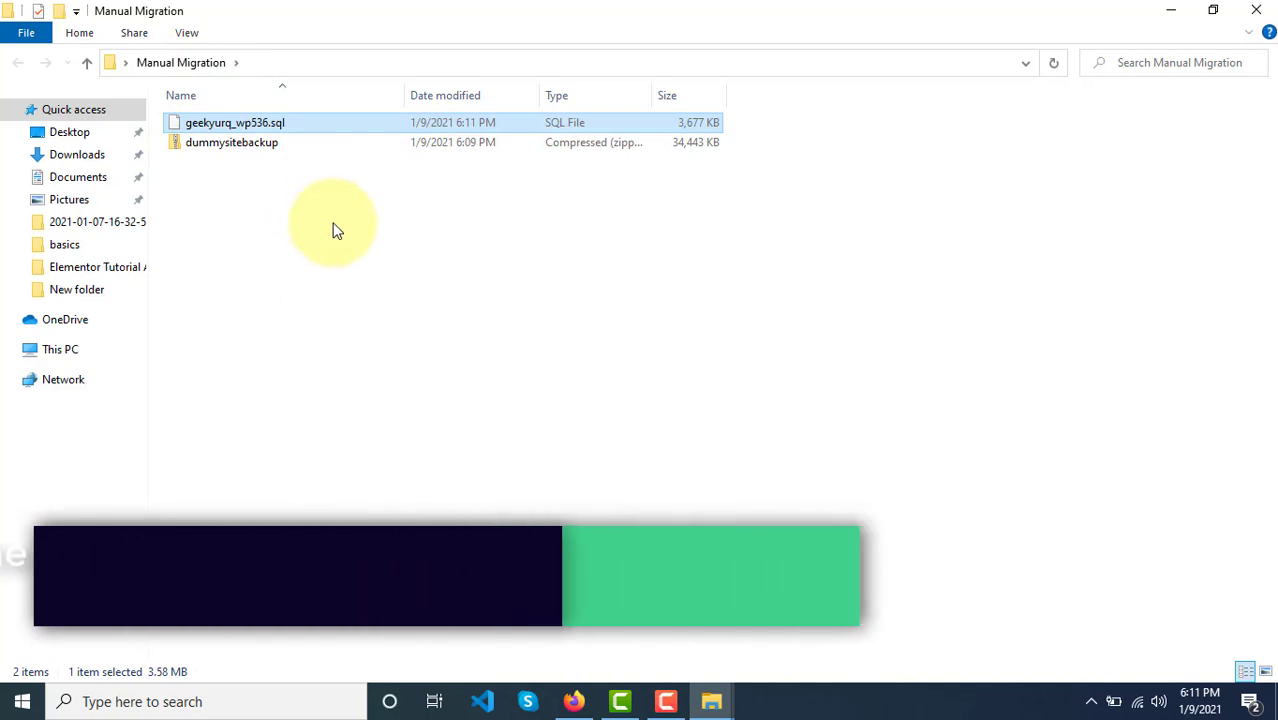
left_click(212, 146)
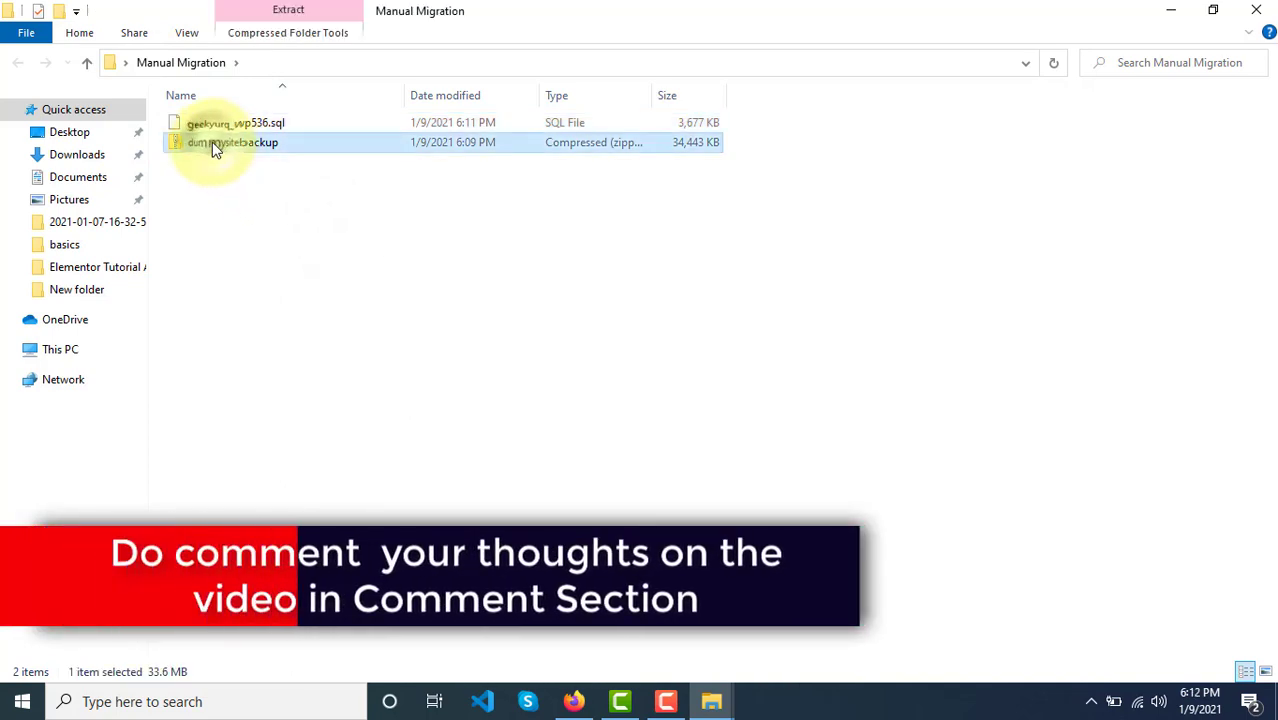
left_click(238, 127)
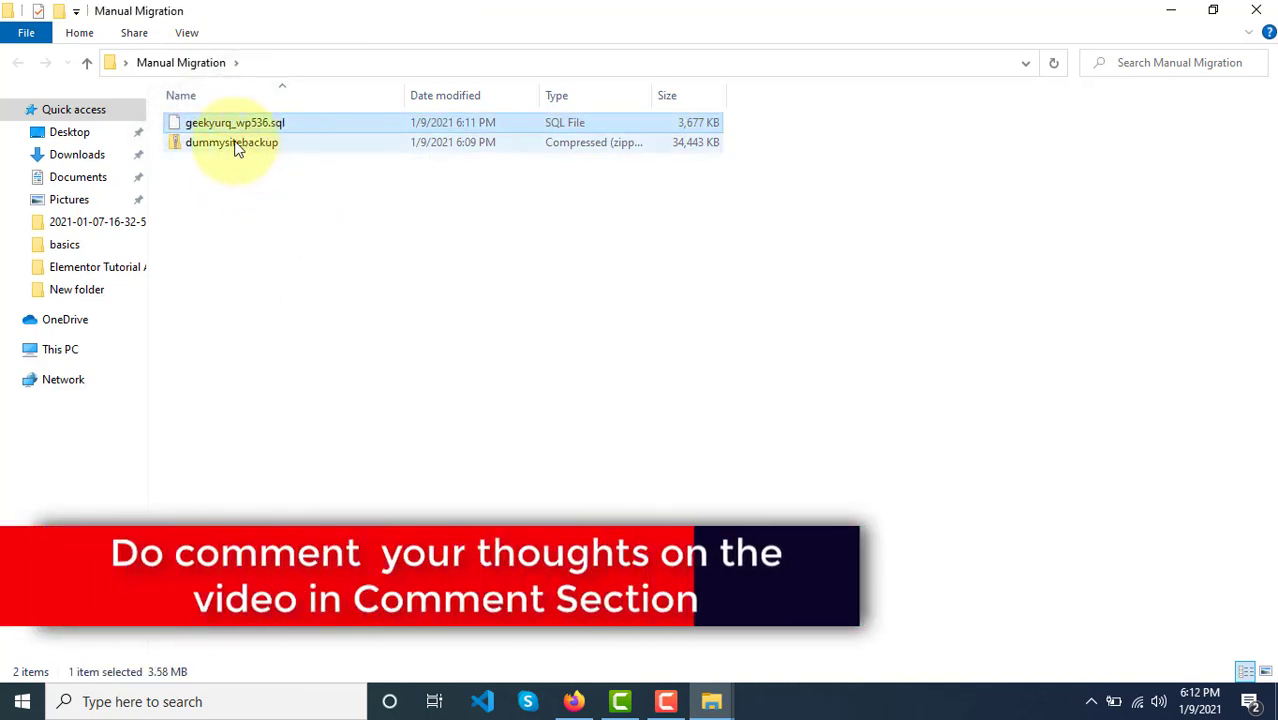
left_click(1172, 12)
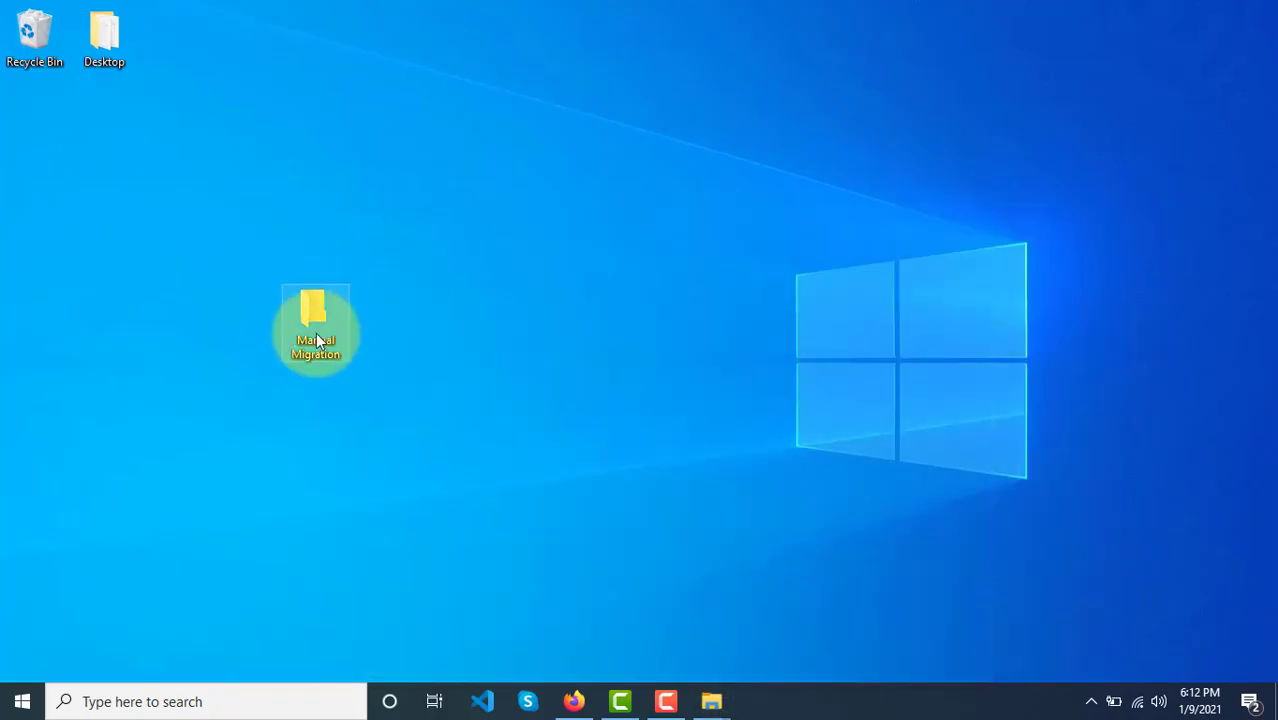
Step: Move the Manual Migration folder to the desktop's top-left and bring Firefox back
left_click_drag(316, 342, 40, 150)
left_click(266, 210)
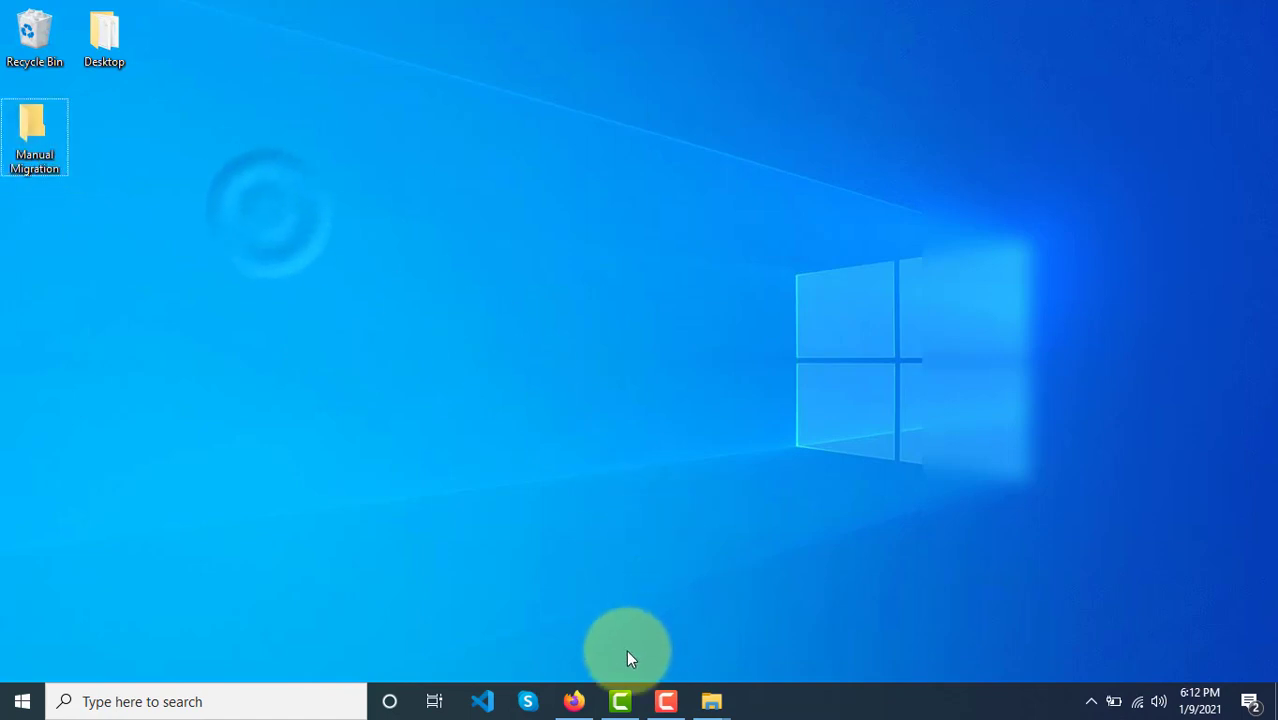
left_click(575, 701)
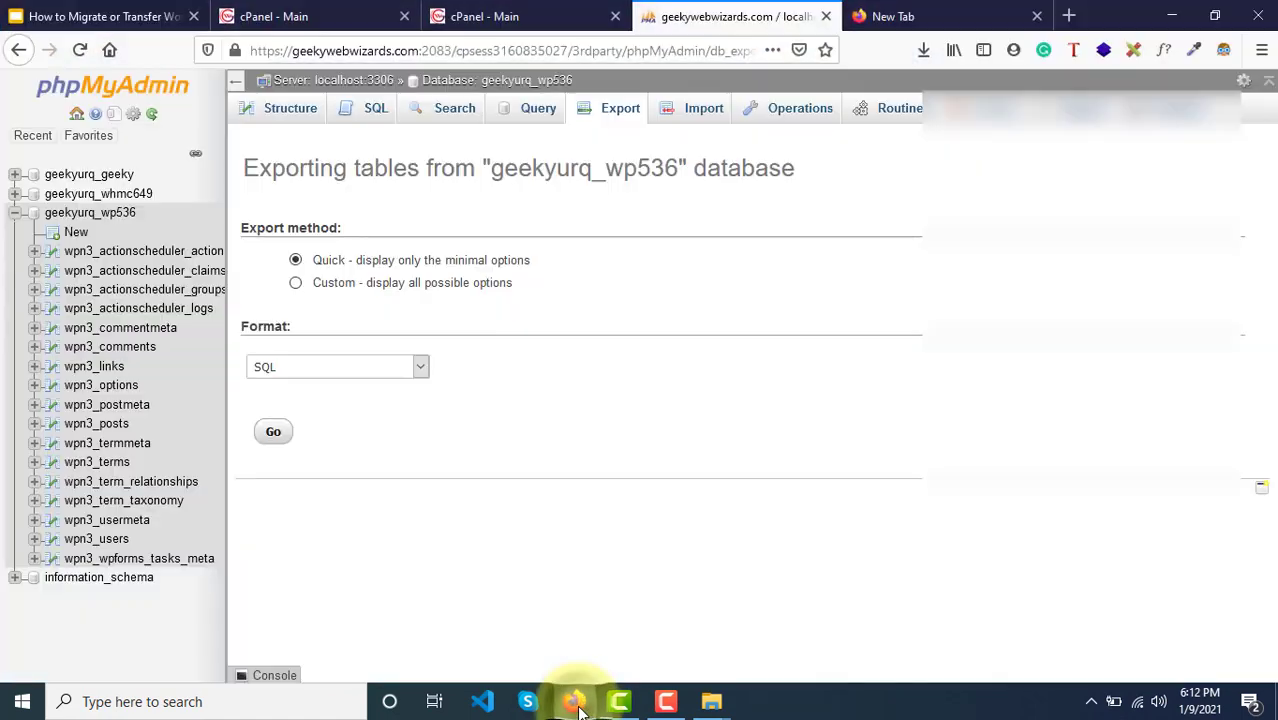
Step: Close the phpMyAdmin tab, the empty new tab and both extra cPanel tabs
left_click(825, 17)
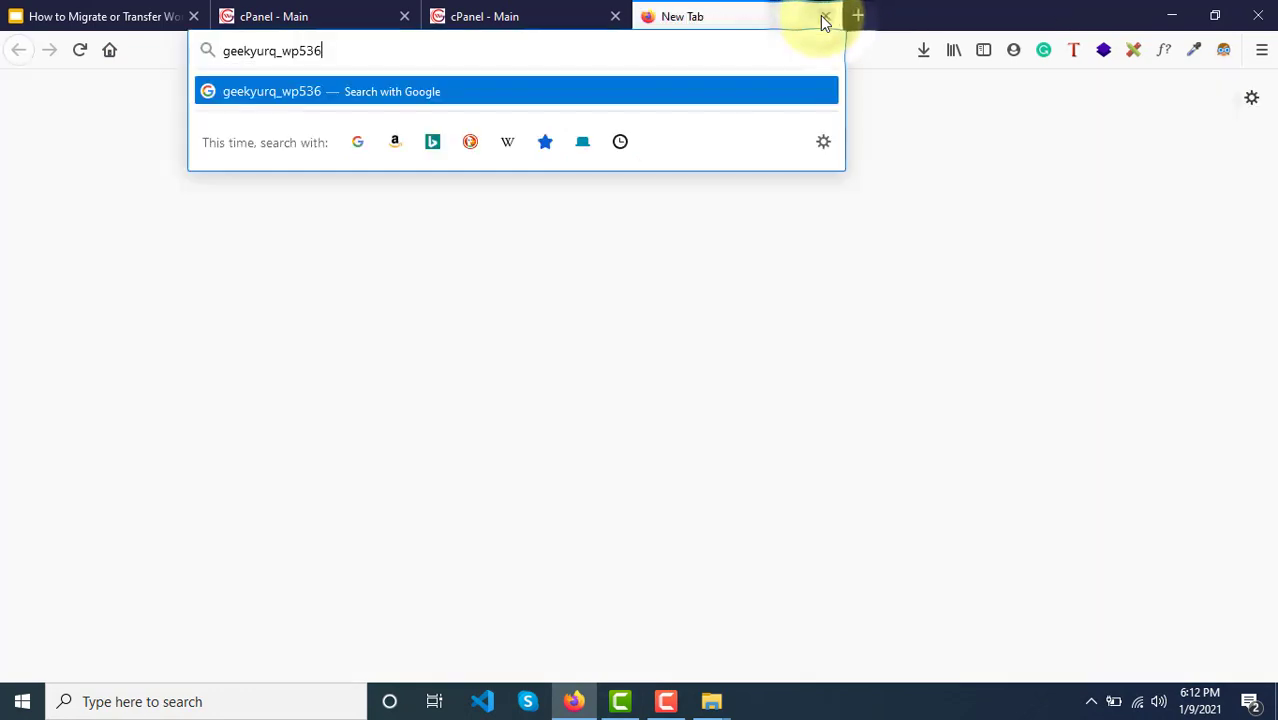
left_click(823, 18)
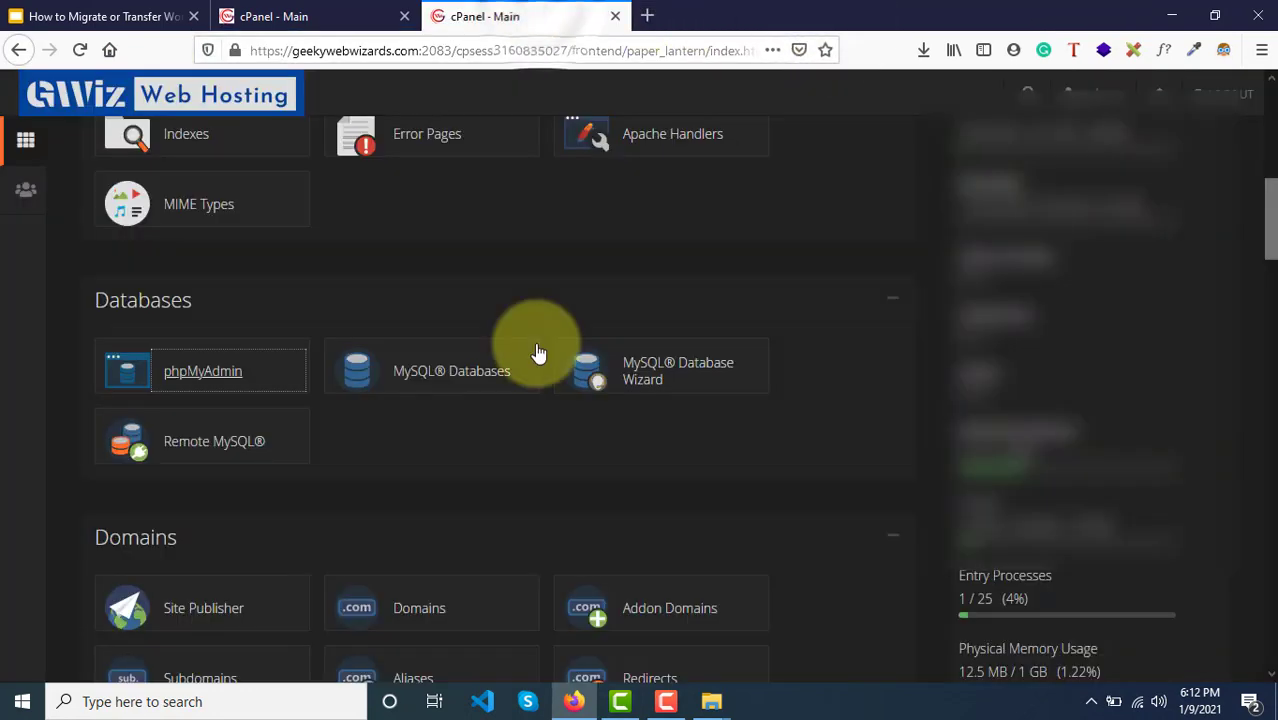
scroll(541, 337, "up", 7)
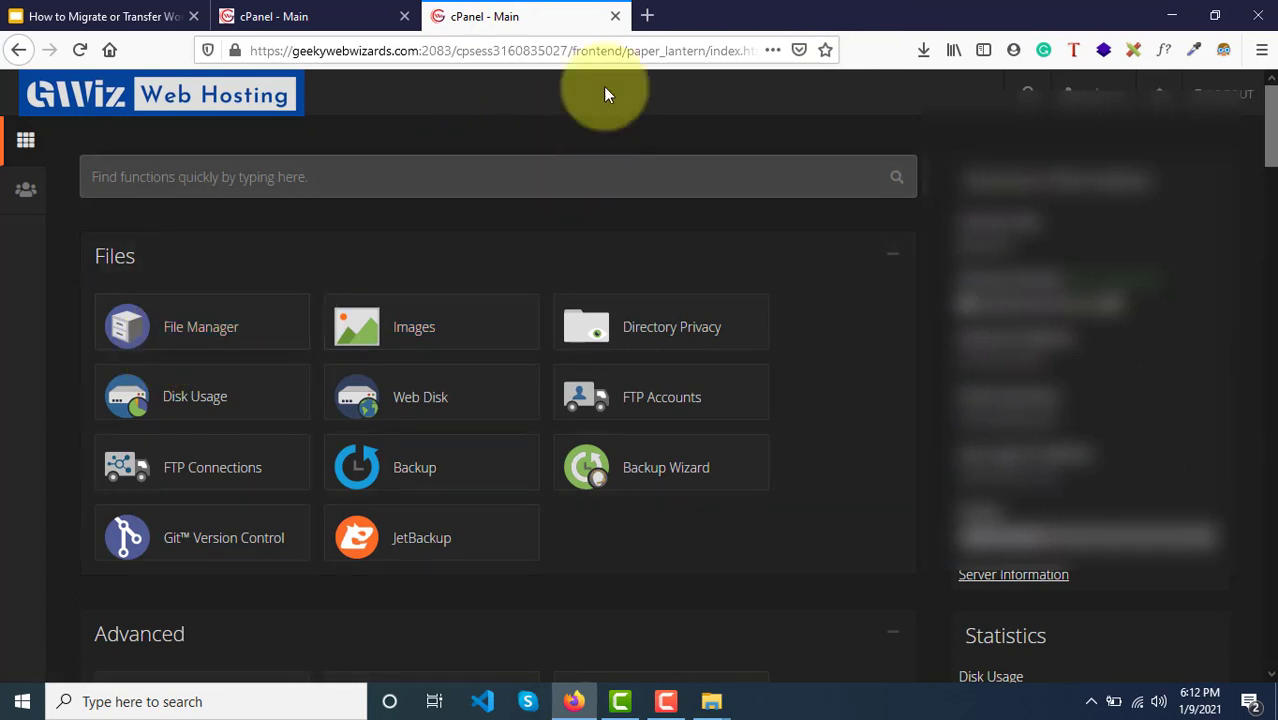
left_click(615, 17)
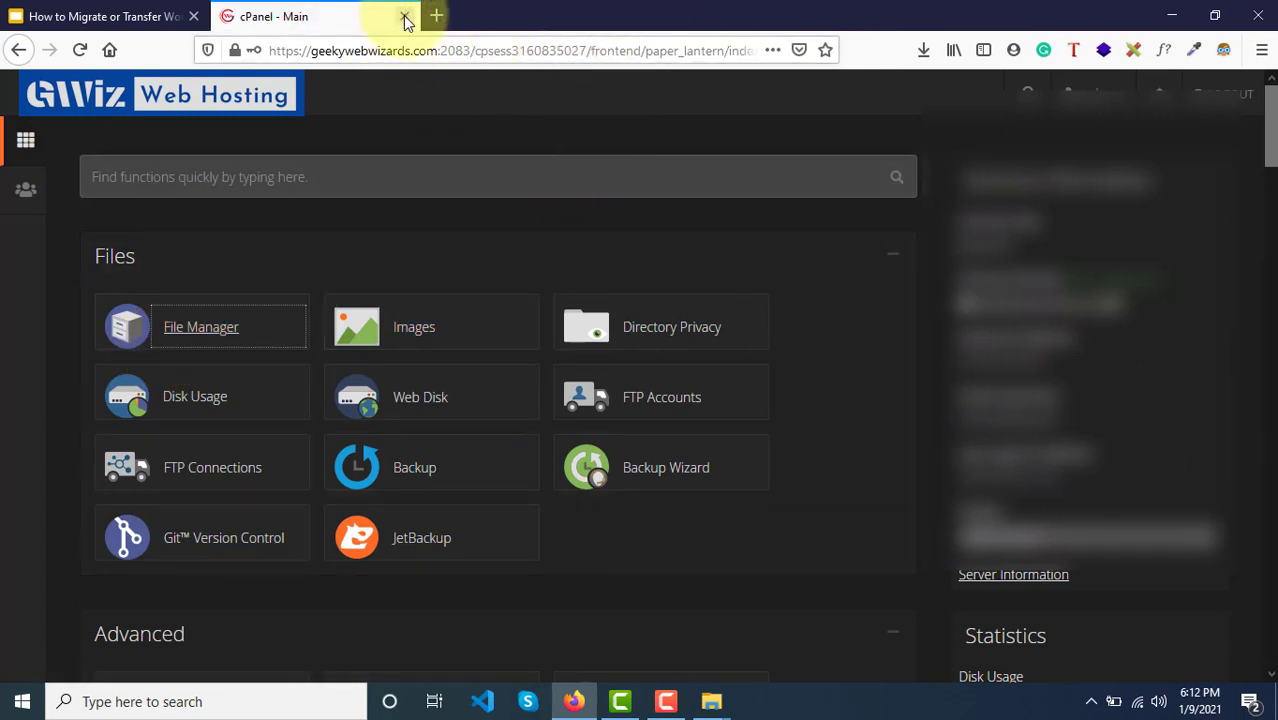
left_click(405, 17)
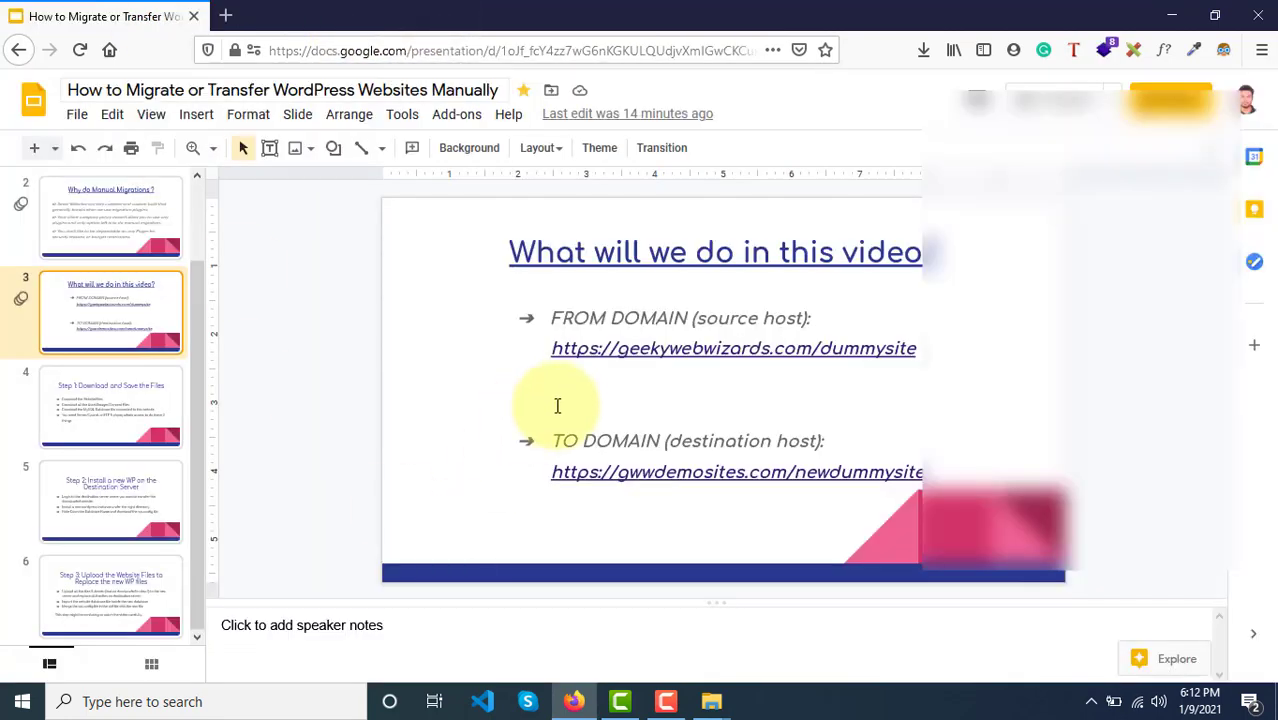
Step: Review the Step 1 and Step 2 destination-server slides, then open a blank browser tab
left_click(70, 404)
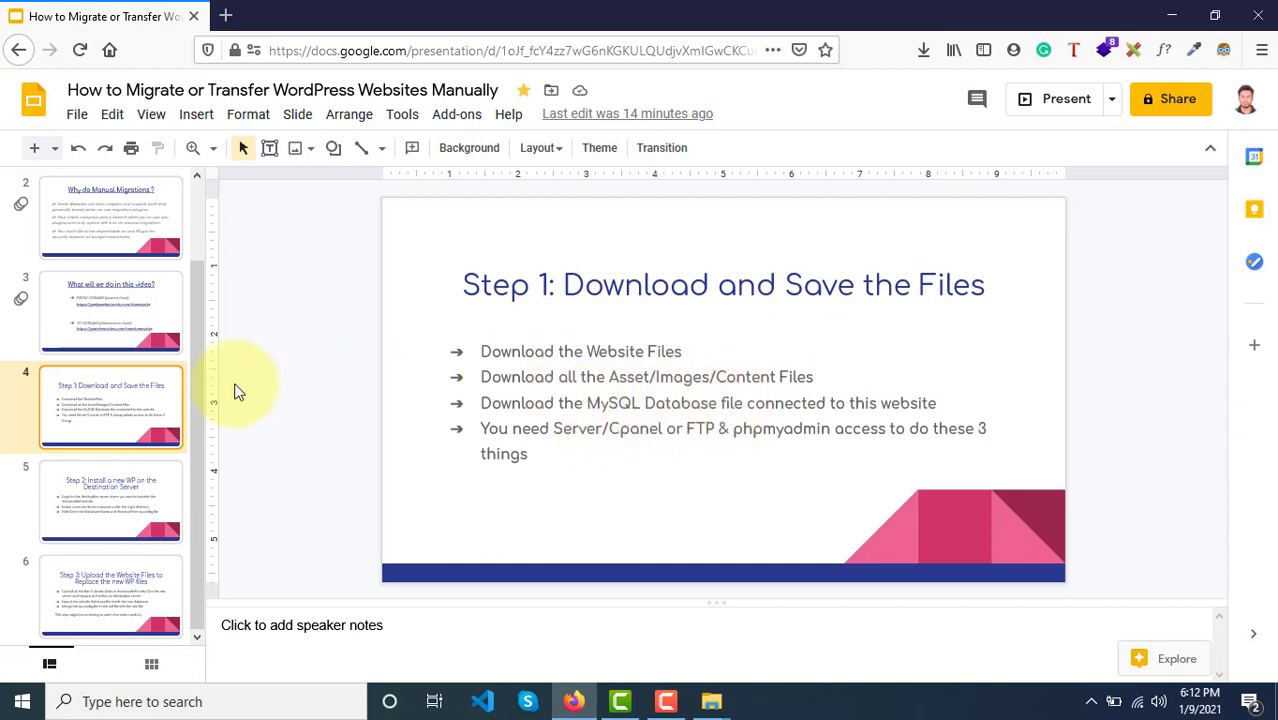
left_click(128, 528)
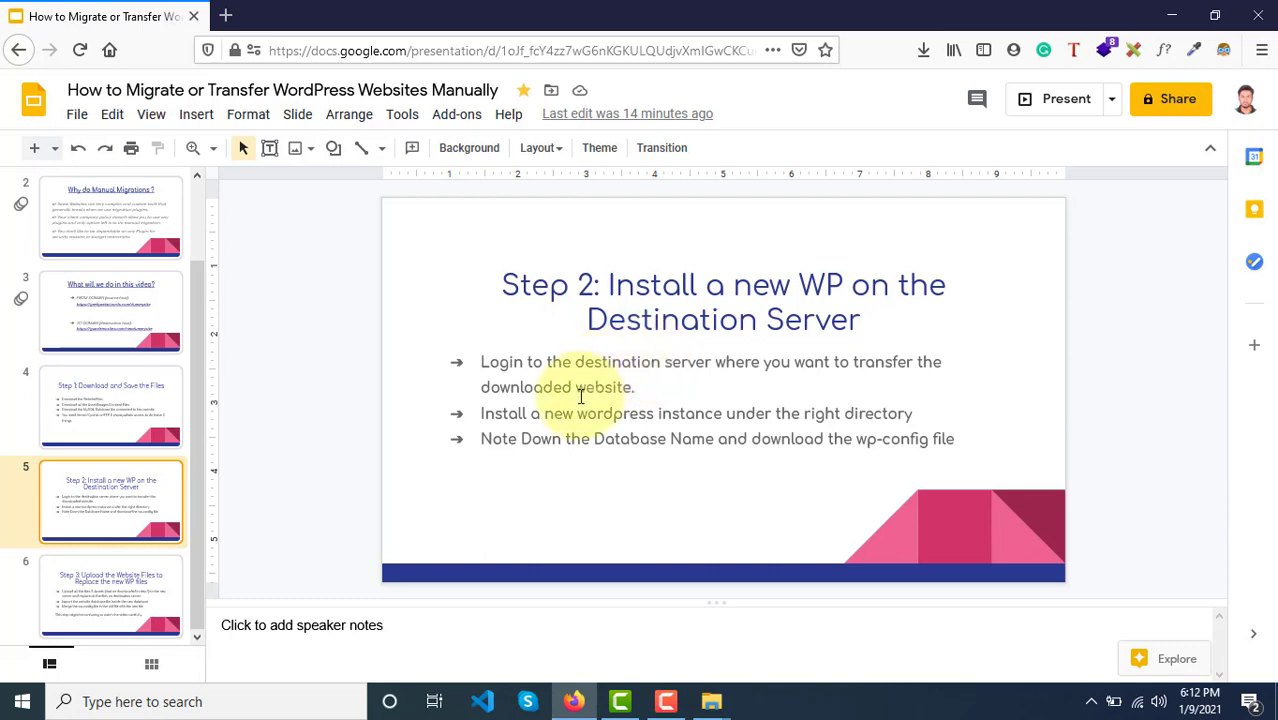
left_click(72, 312)
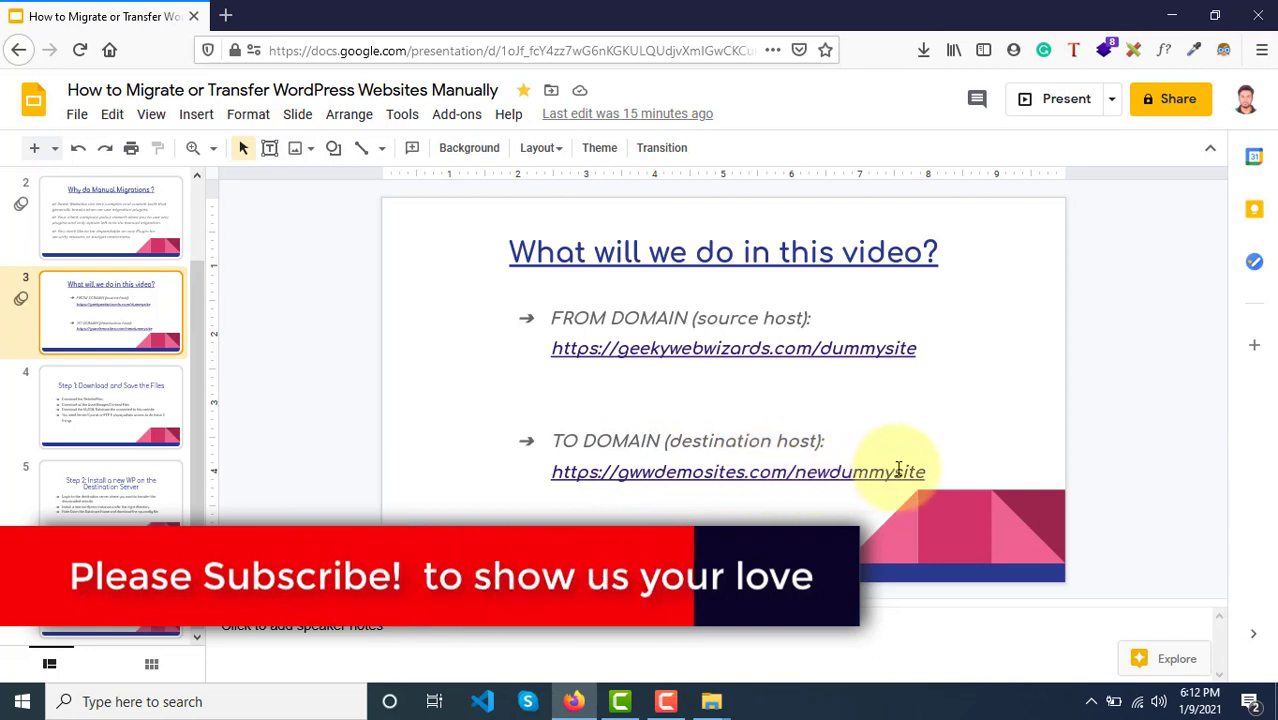
left_click(226, 15)
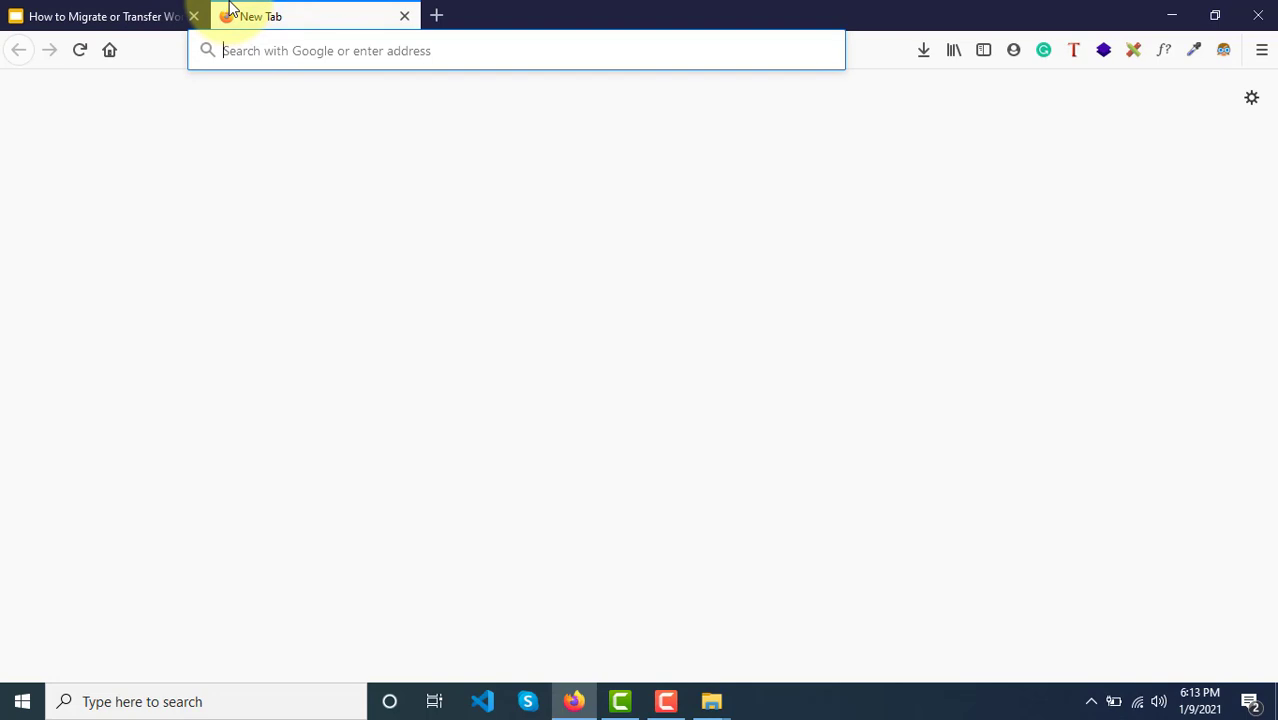
type("https")
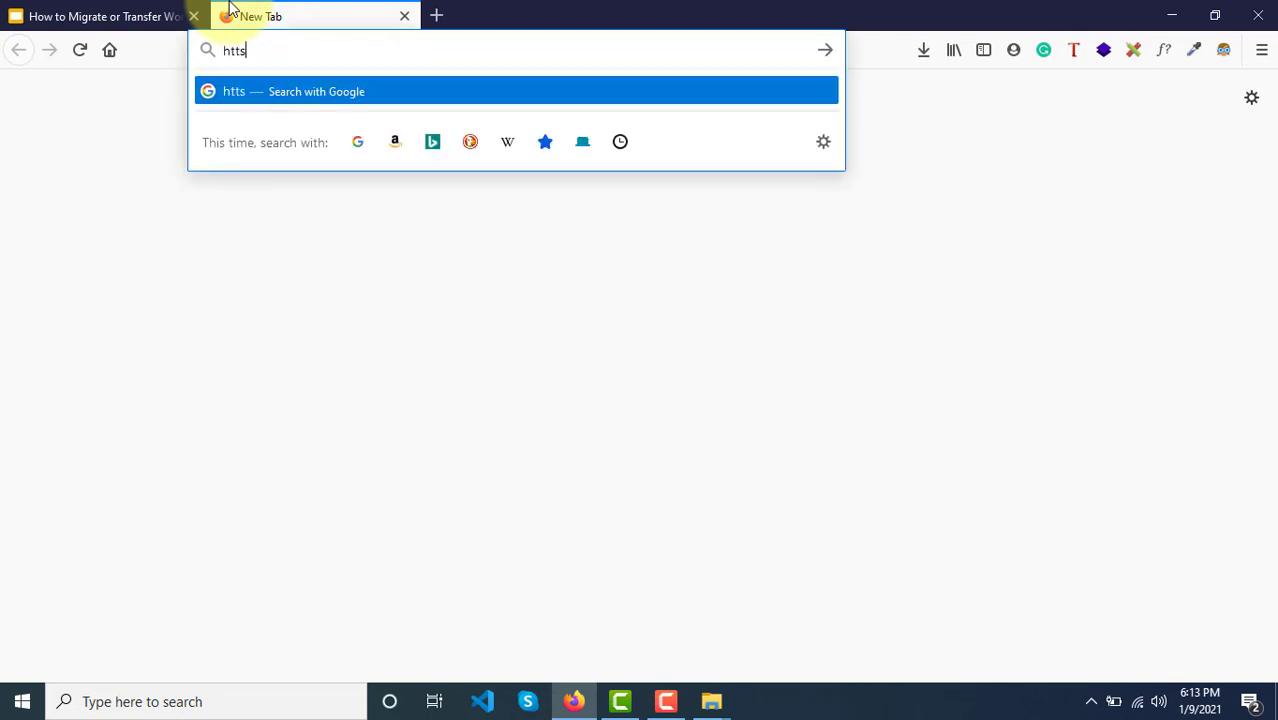
type("://")
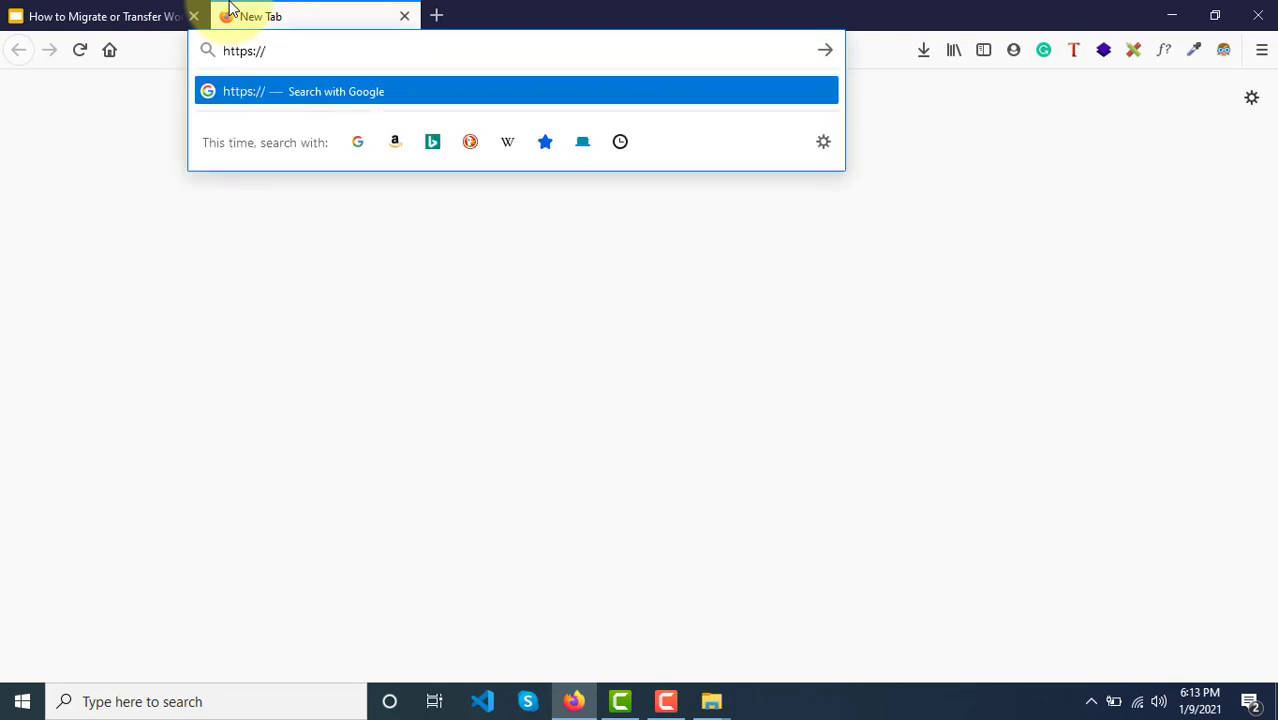
type("gwwdemosi")
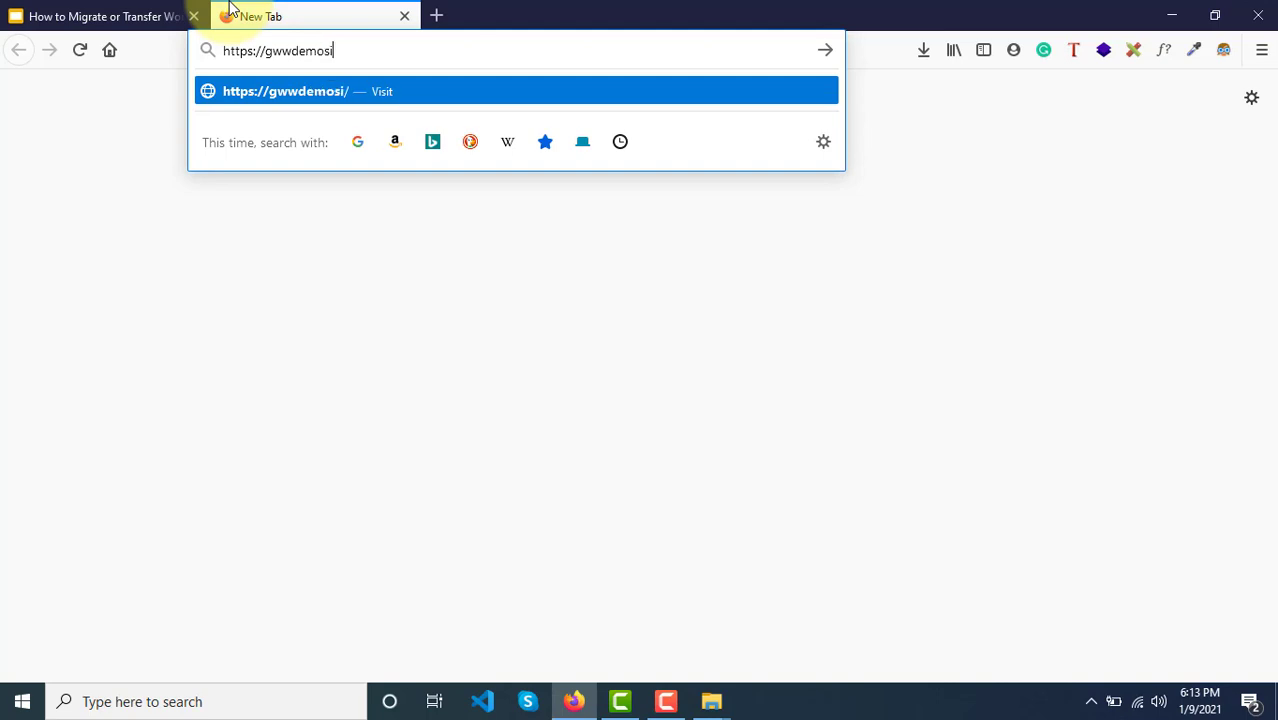
type("tes.com/m")
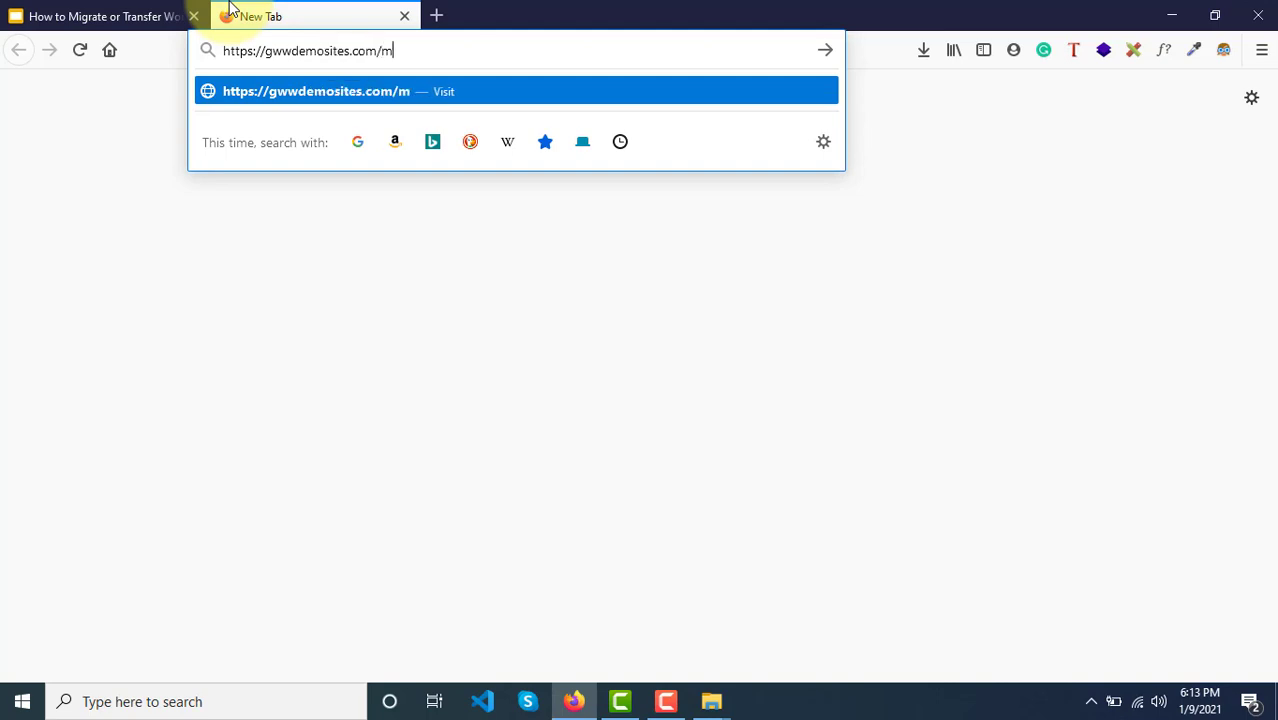
type("ydu")
left_click(40, 14)
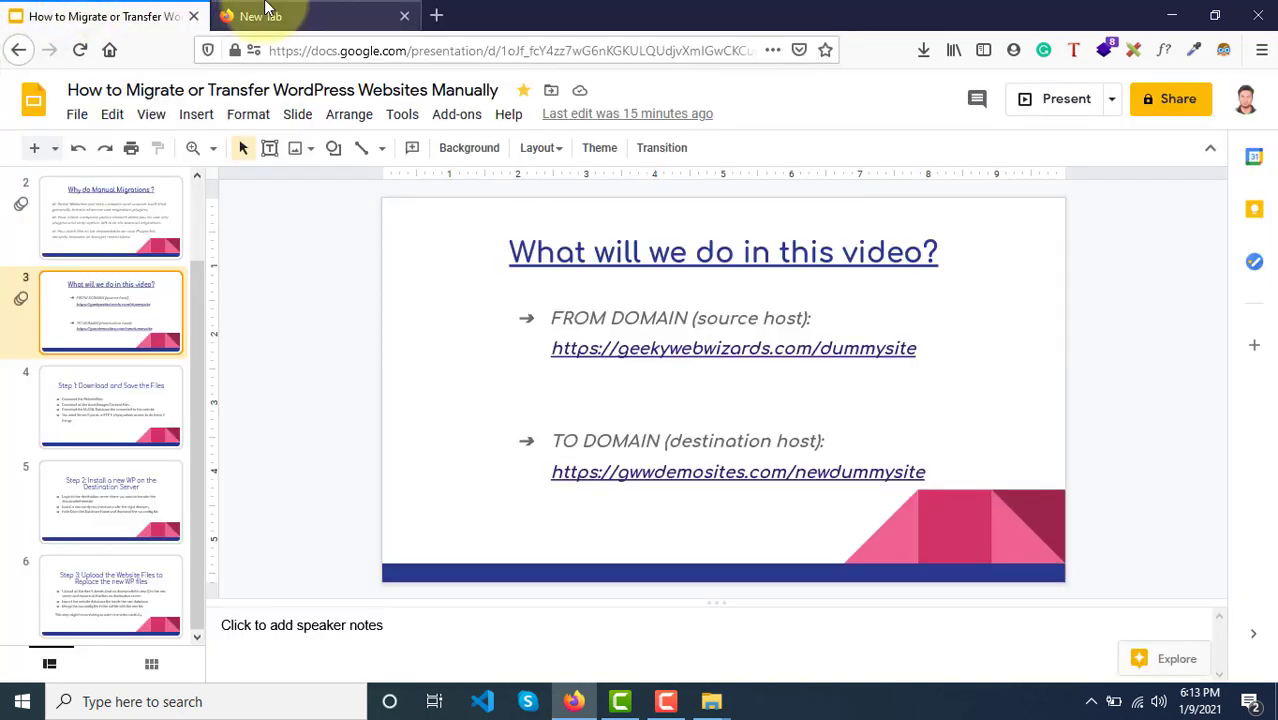
left_click(265, 8)
key("BackSpace")
key("BackSpace")
key("BackSpace")
key("BackSpace")
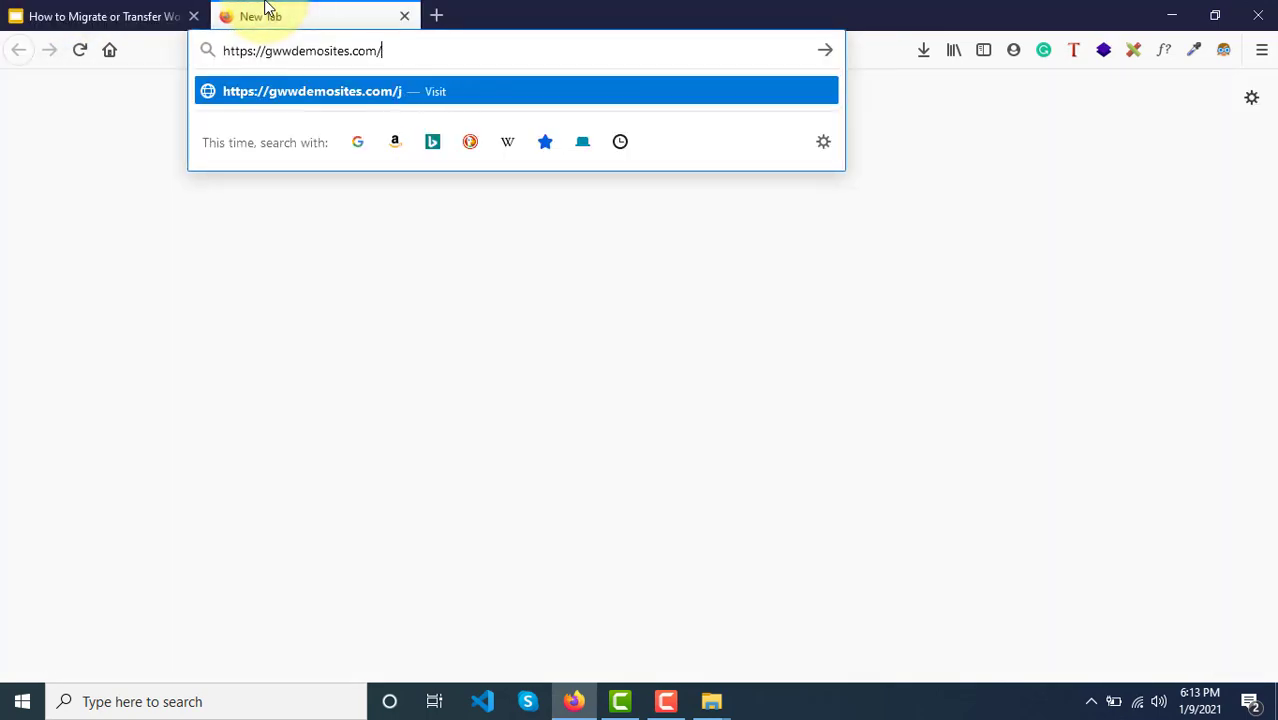
type("newdummysite")
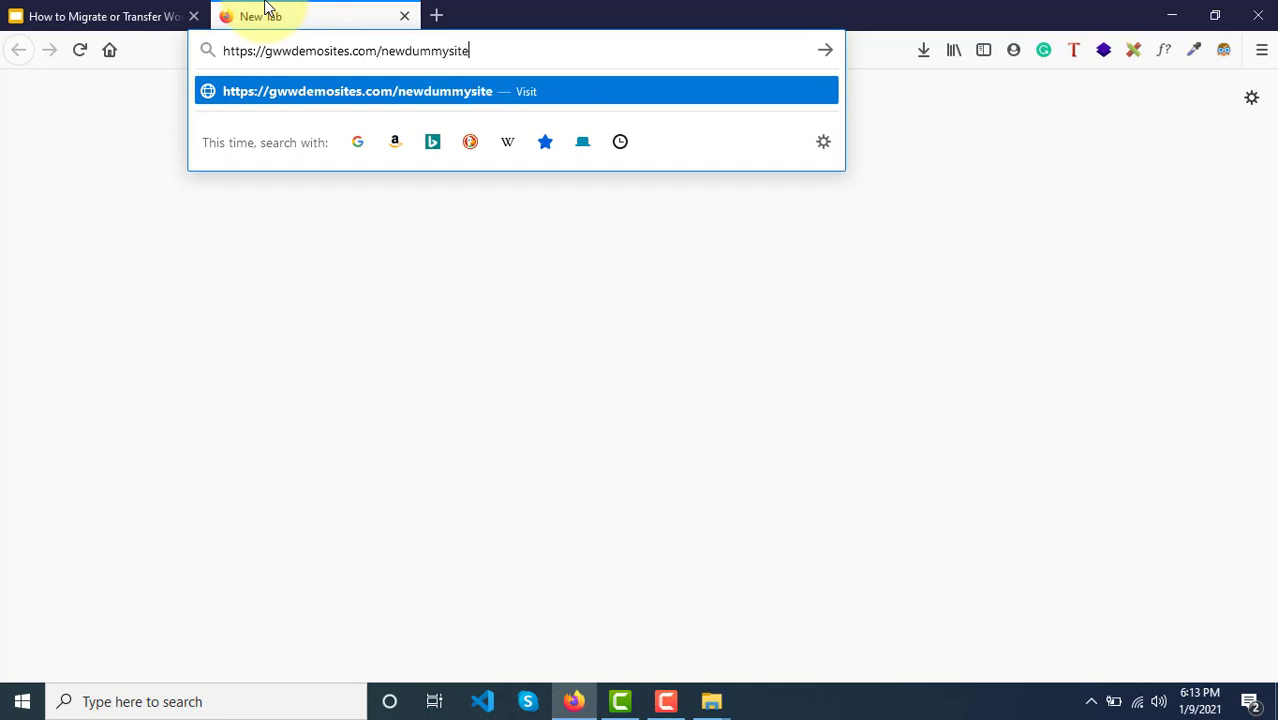
key("Return")
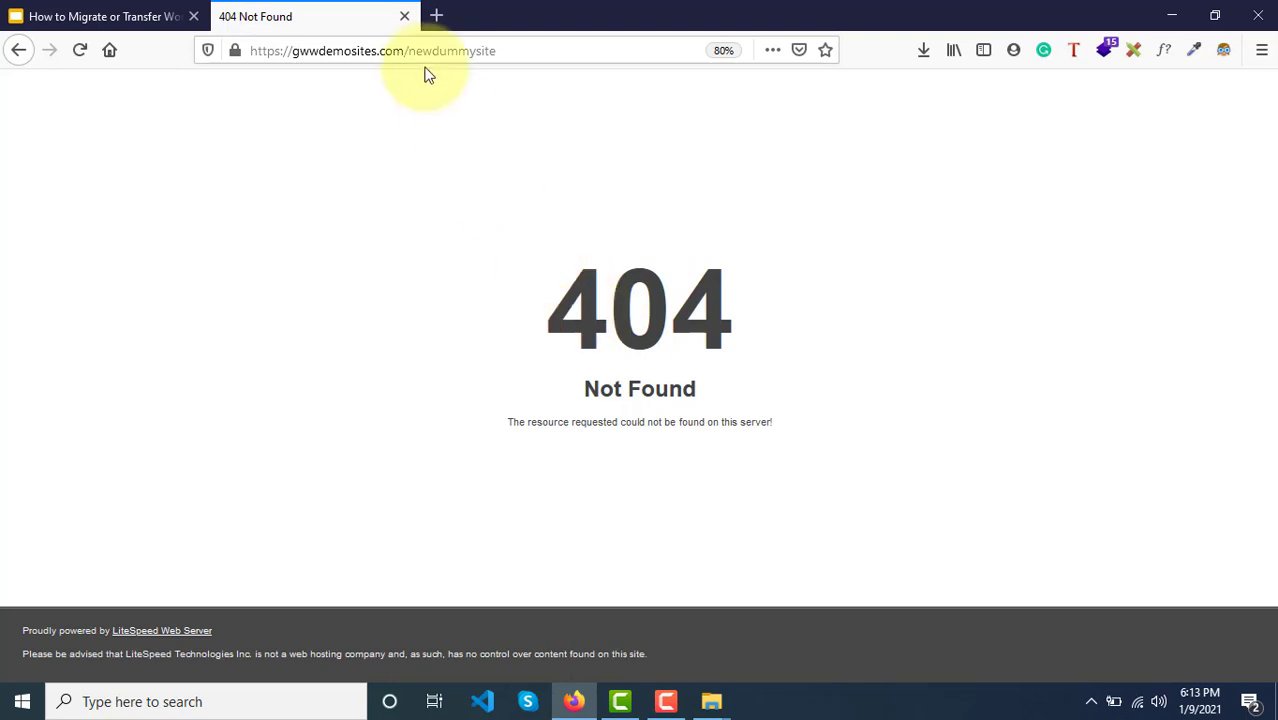
left_click_drag(409, 52, 502, 50)
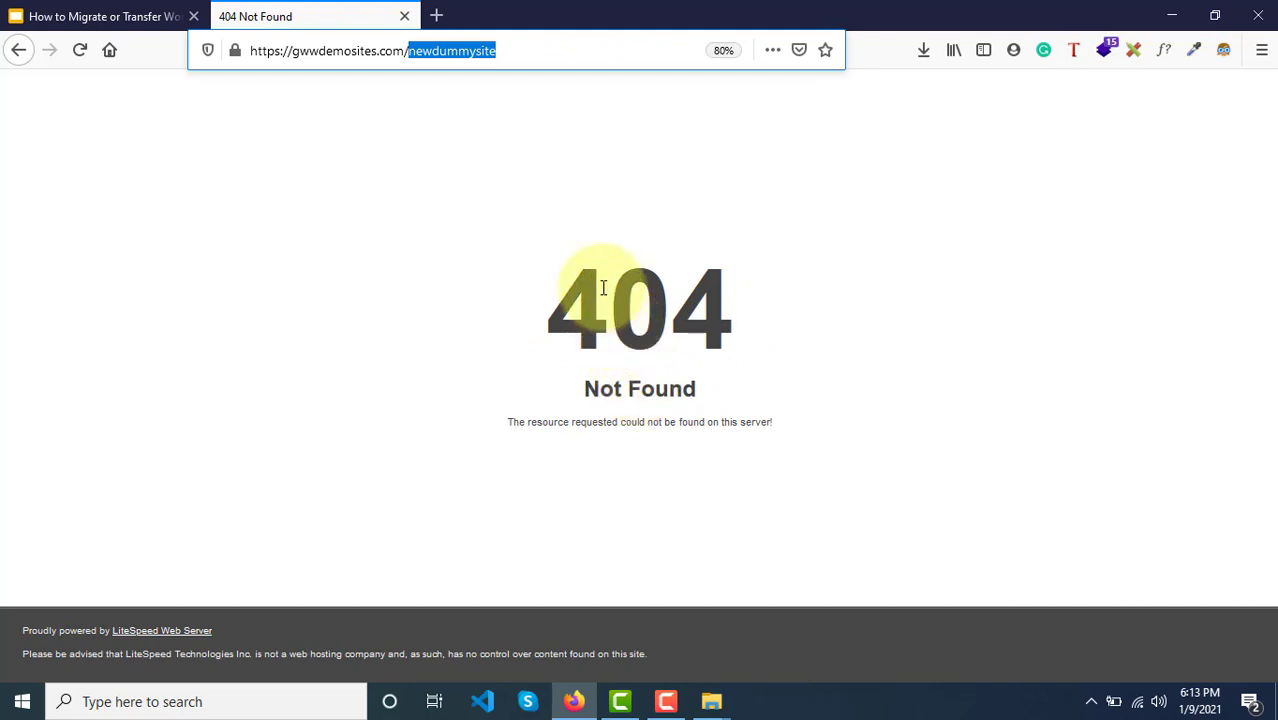
Step: View slide 5 on installing WordPress, then delete newdummysite from the 404 page's address
left_click(100, 16)
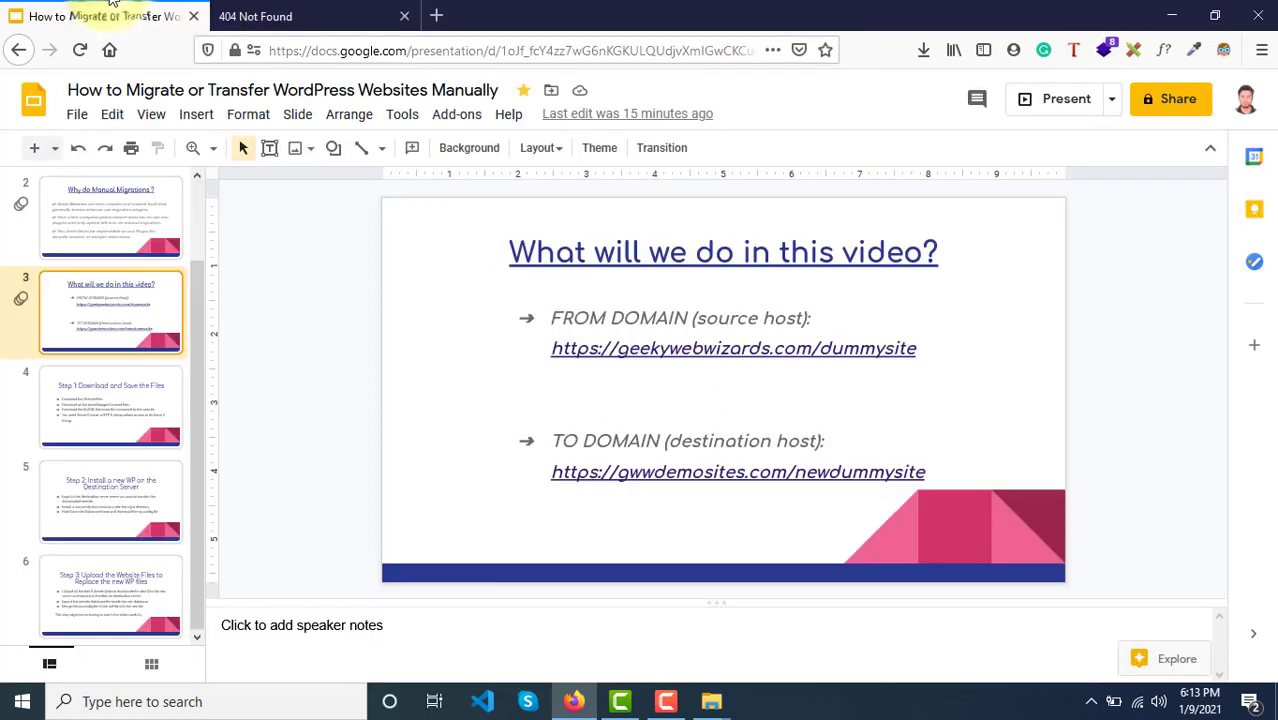
left_click(110, 538)
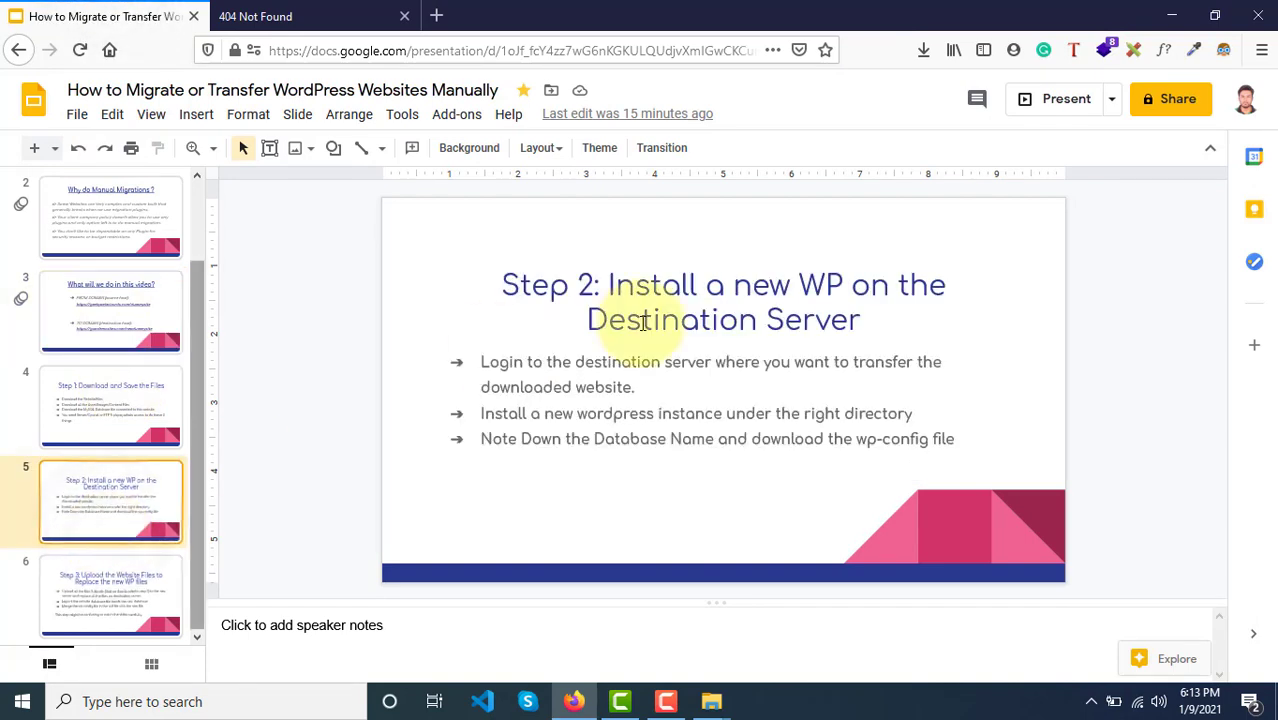
left_click(300, 16)
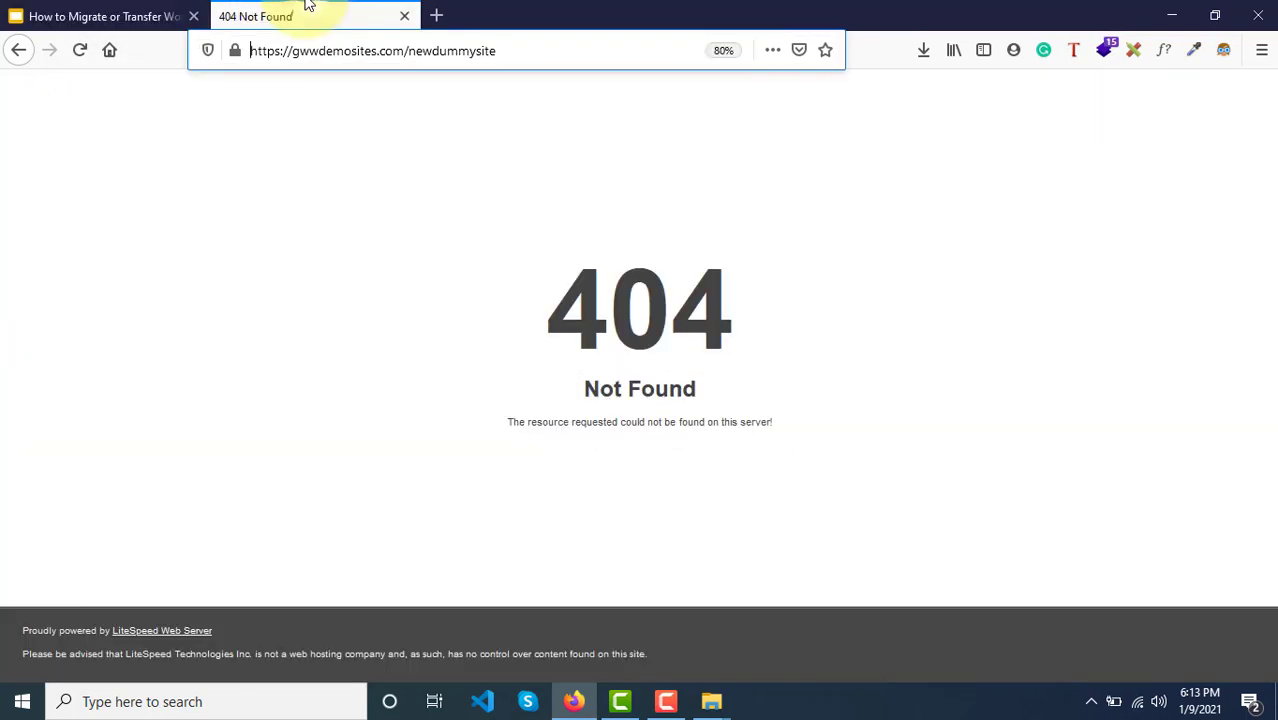
left_click(399, 50)
left_click(408, 50)
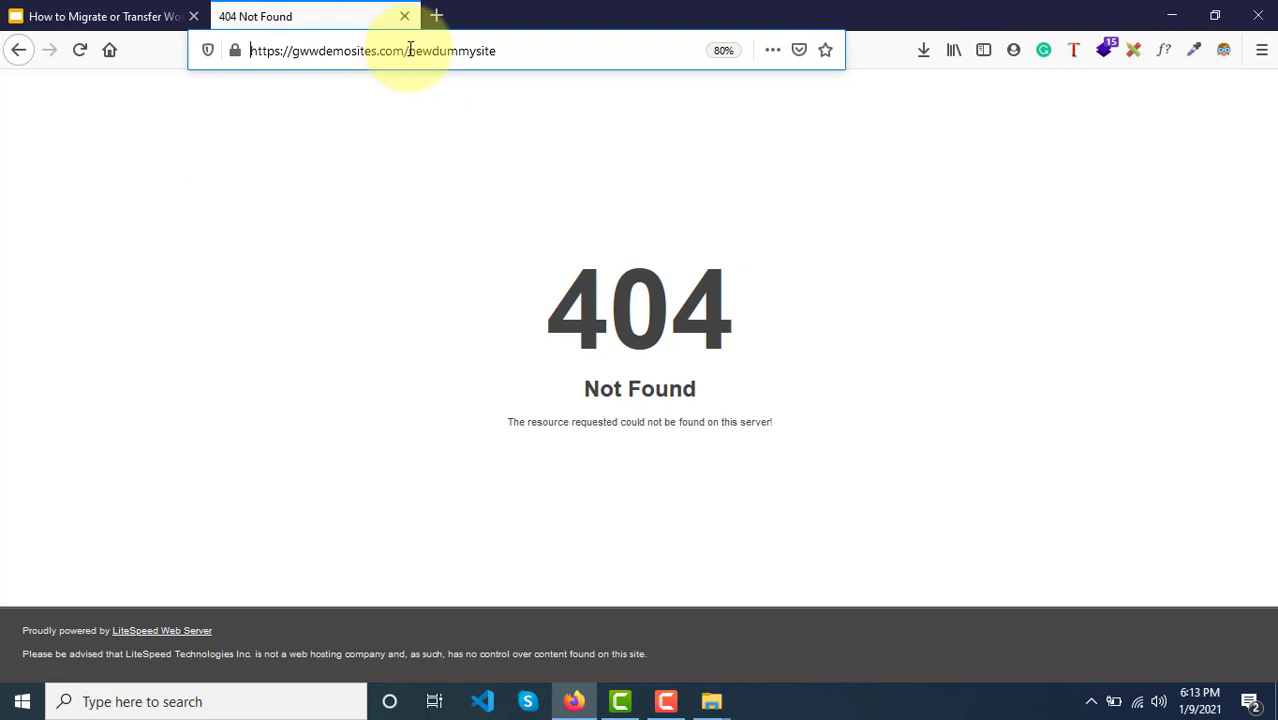
left_click_drag(410, 50, 559, 63)
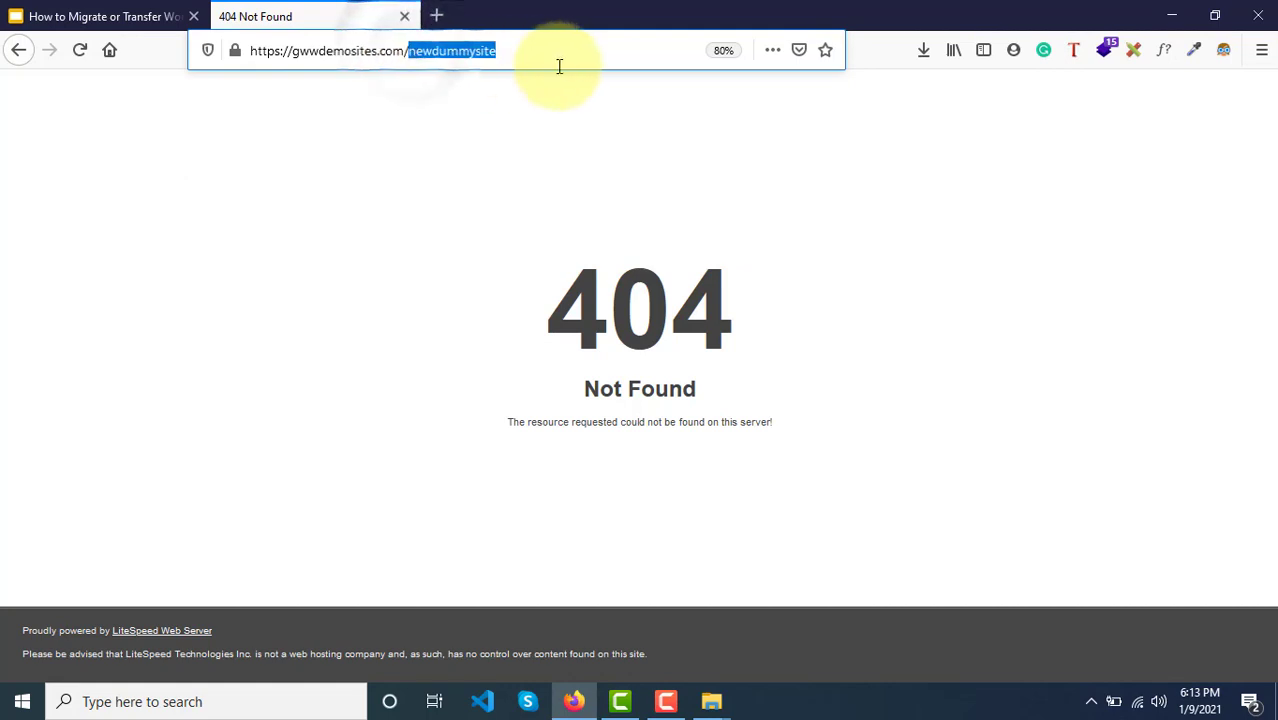
key("BackSpace")
Step: Load gwwdemosites.com/cpanel, log in, and open WordPress under Softaculous Apps Installer
type("cpanel")
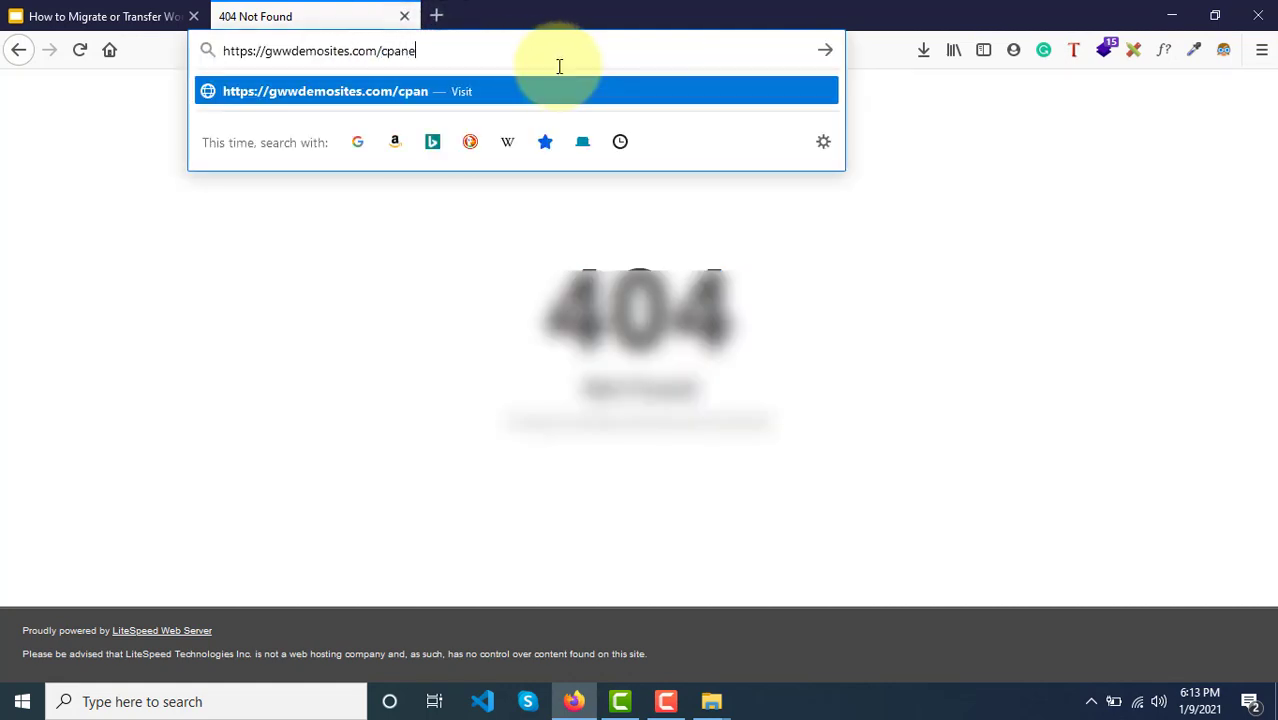
key("Return")
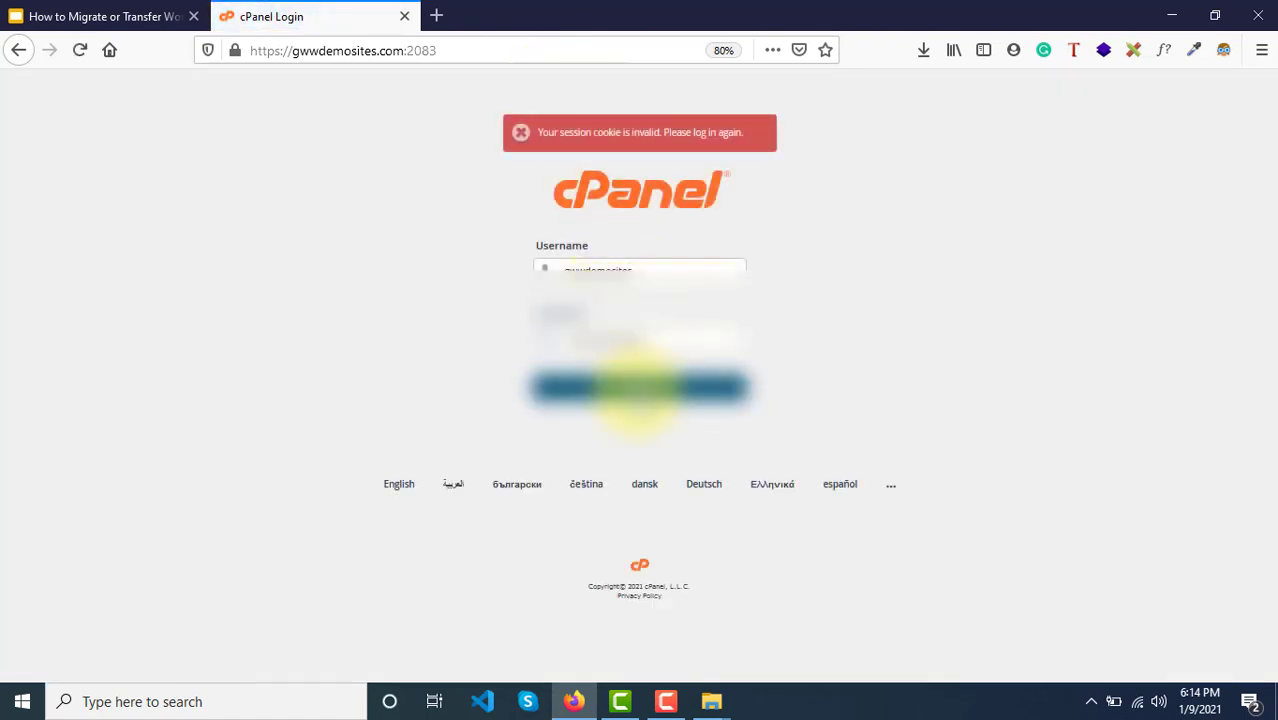
left_click(638, 388)
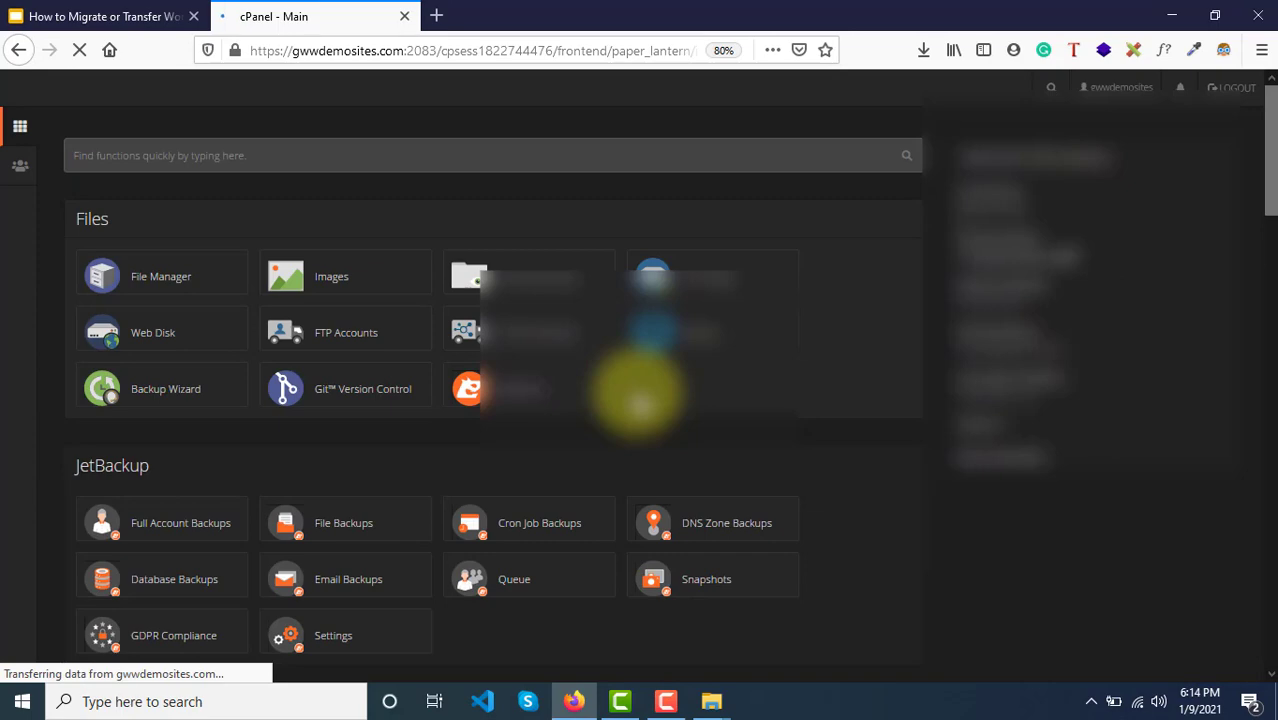
scroll(165, 492, "down", 10)
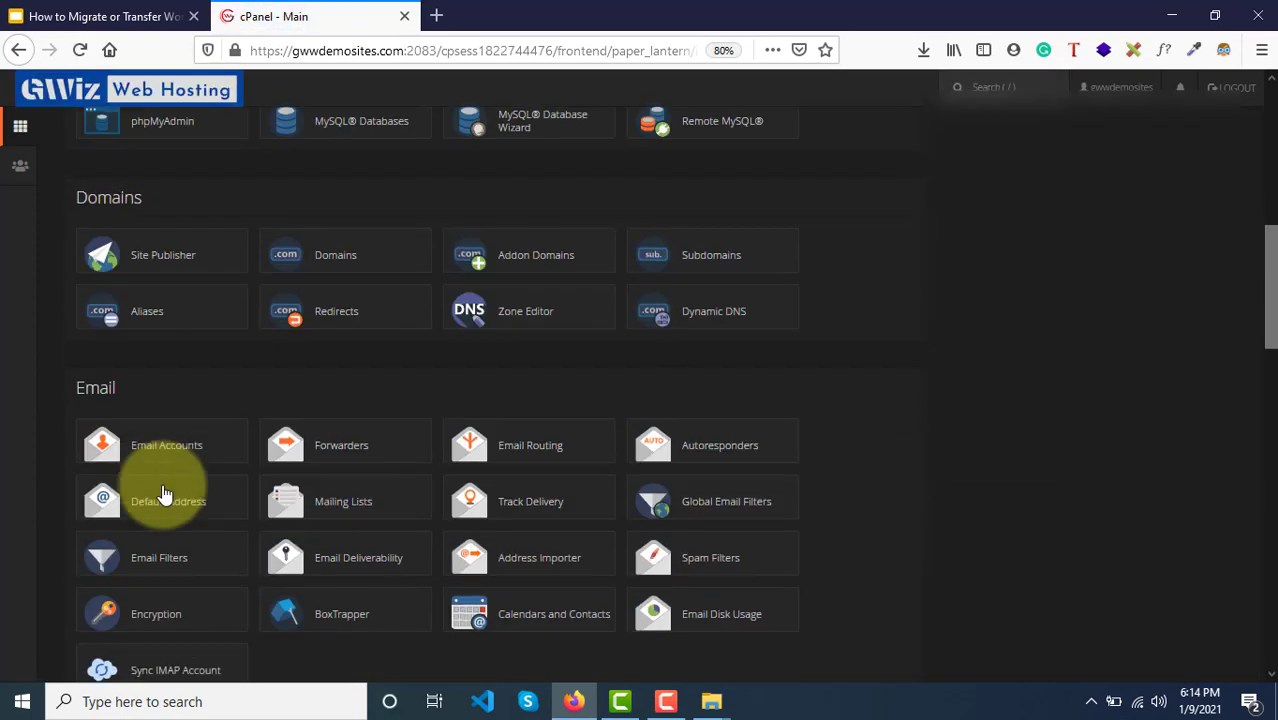
scroll(165, 492, "down", 15)
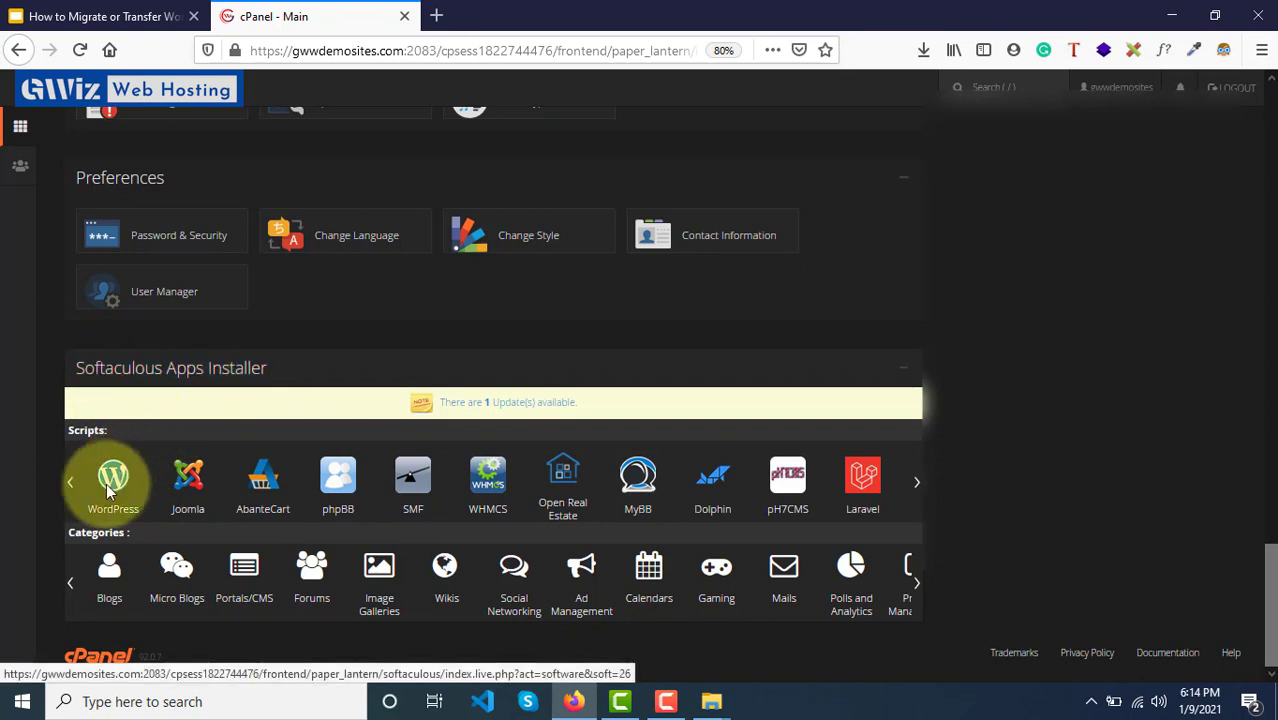
left_click(110, 487)
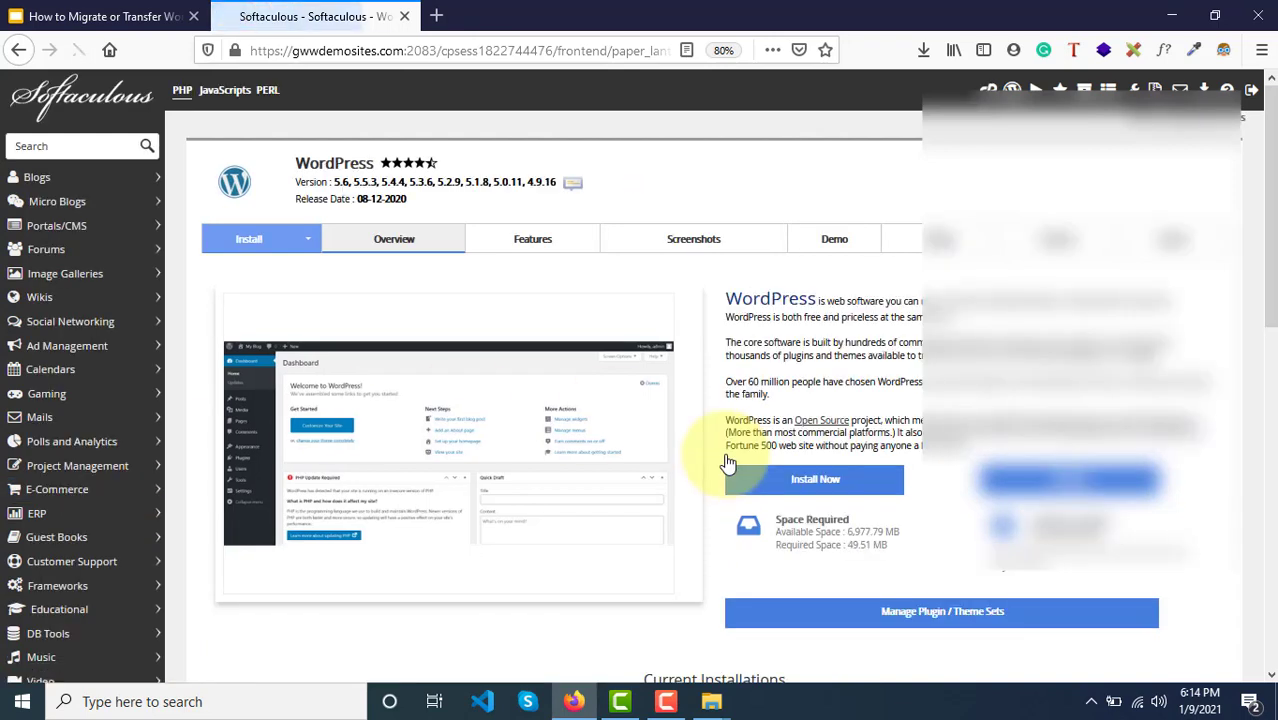
Step: Start a new WordPress install, keeping gwwdemosites.com as the target domain
left_click(840, 487)
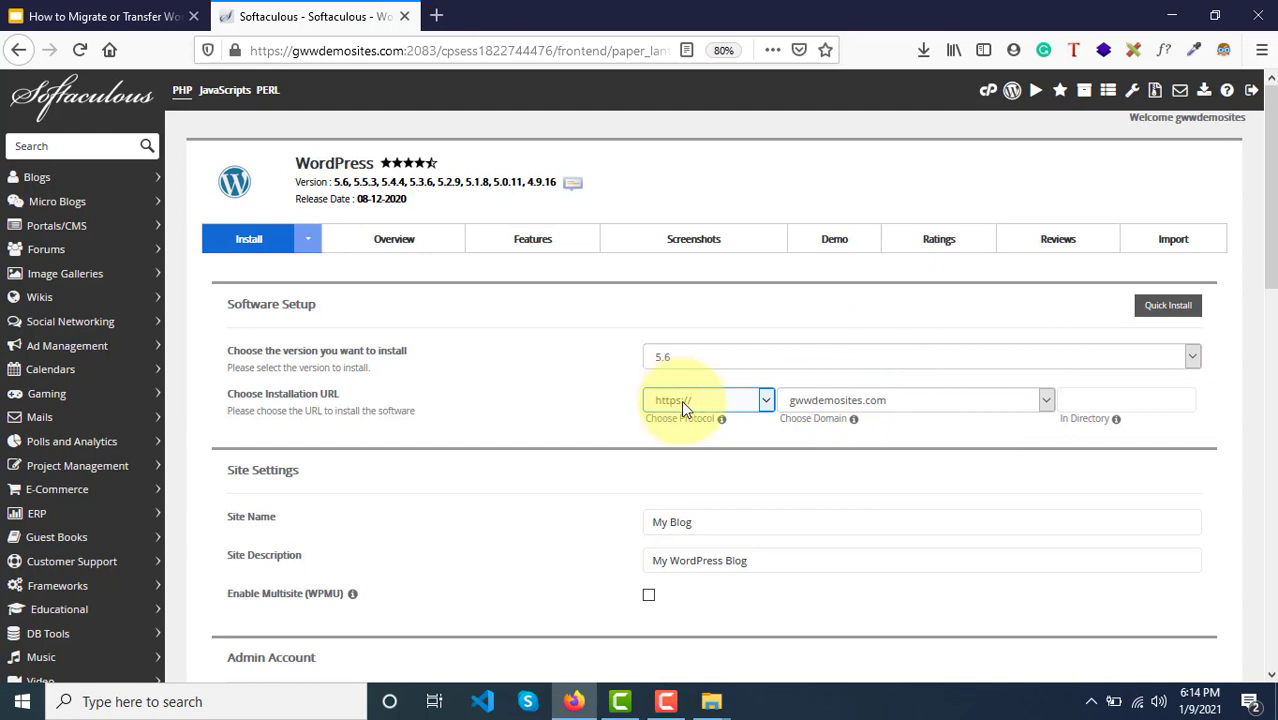
left_click(867, 405)
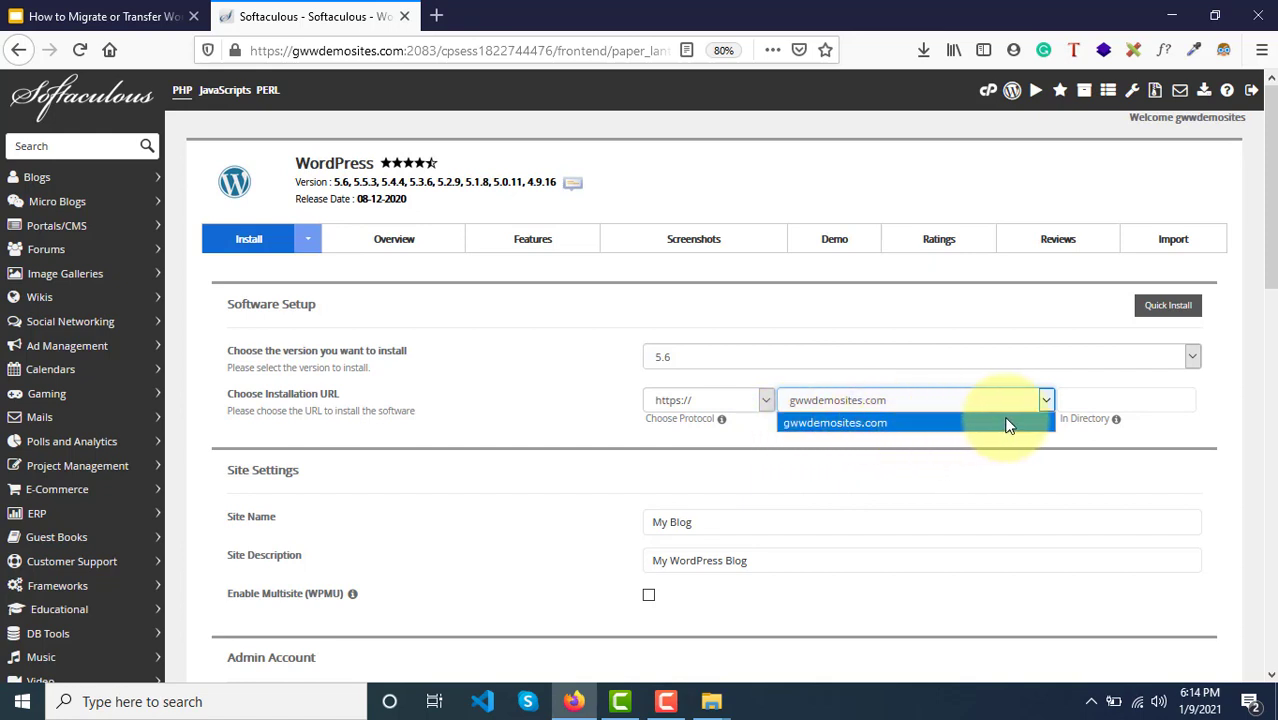
left_click(1121, 393)
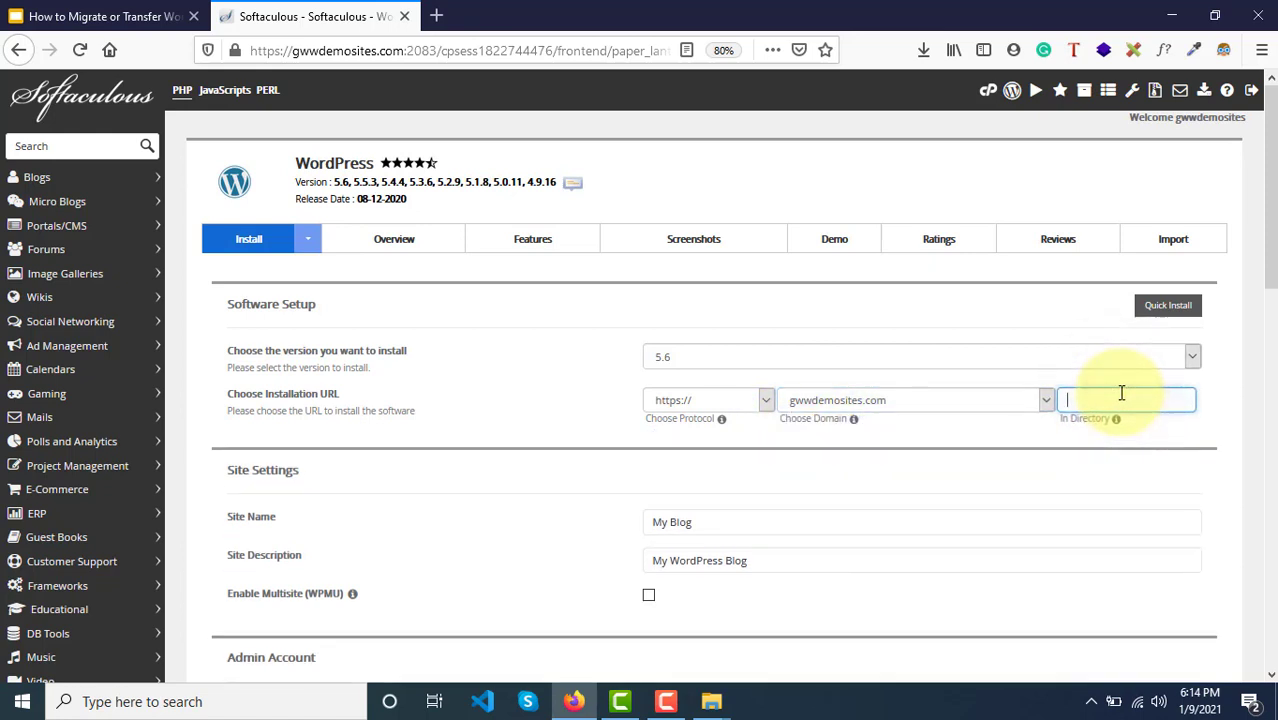
Step: After checking slide 3's source and destination URLs, enter newdummysite as the install directory
left_click(154, 16)
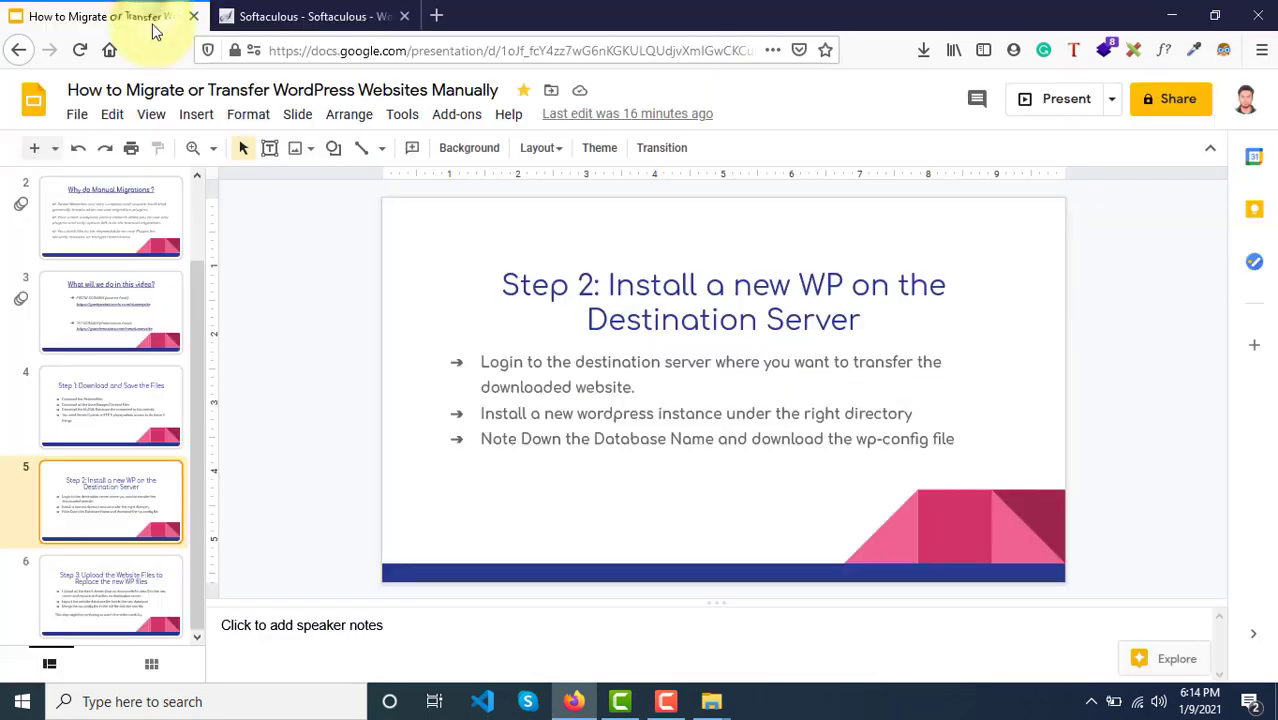
left_click(104, 302)
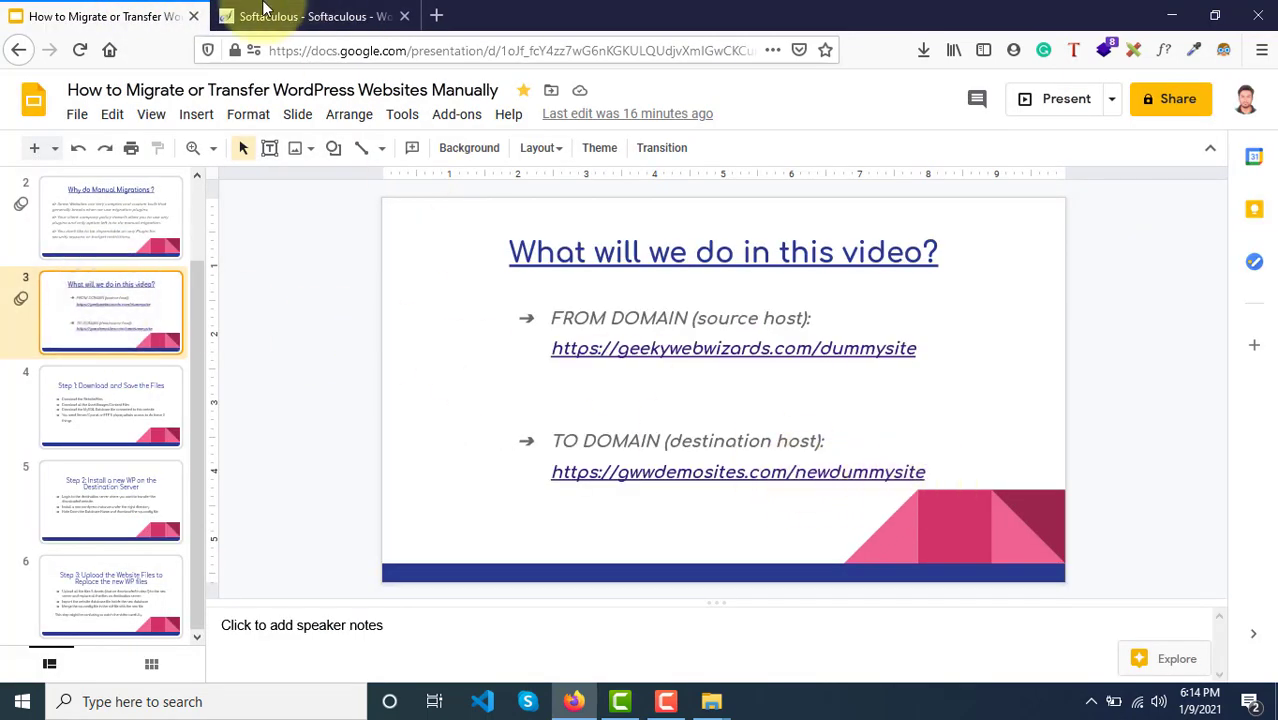
left_click(300, 16)
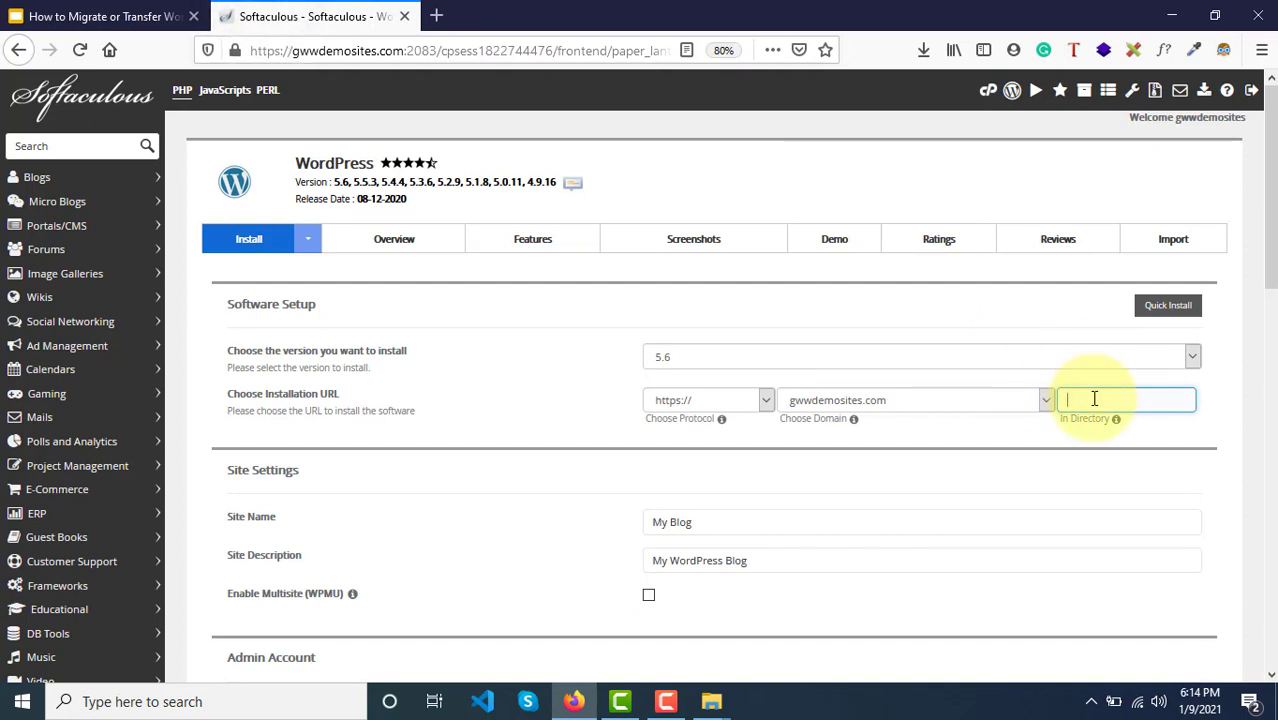
type("ne")
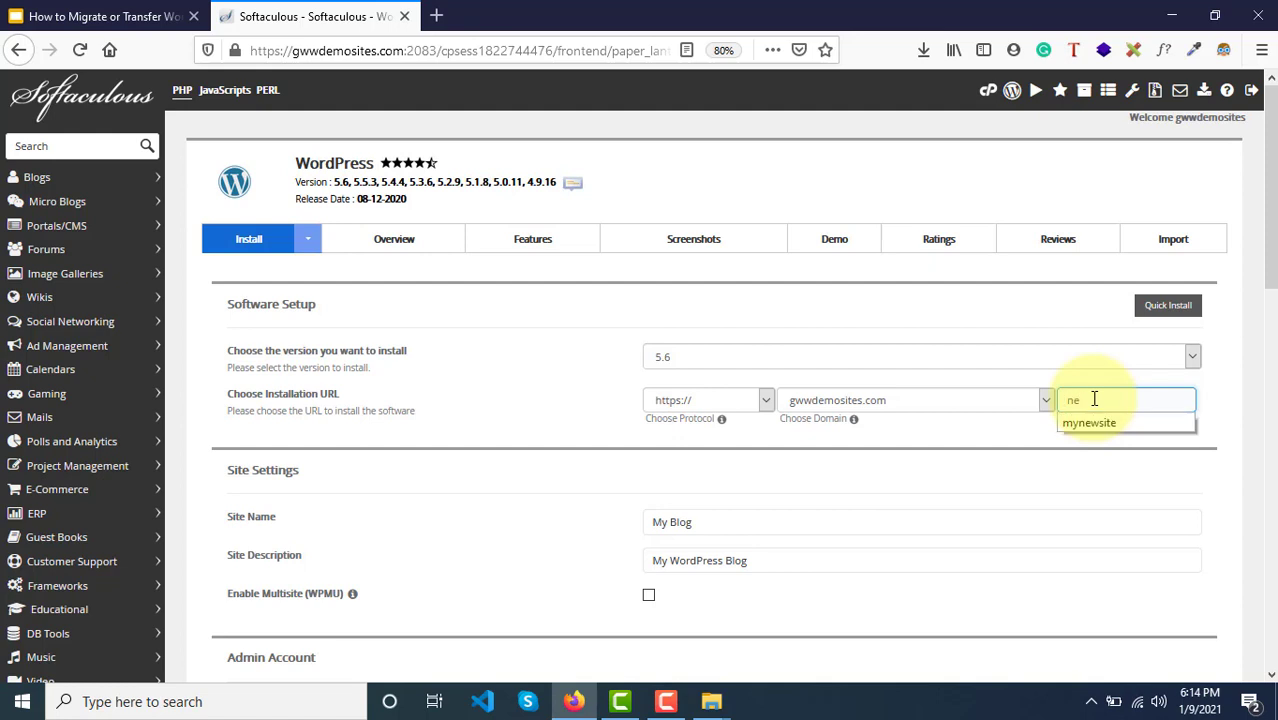
type("wdom")
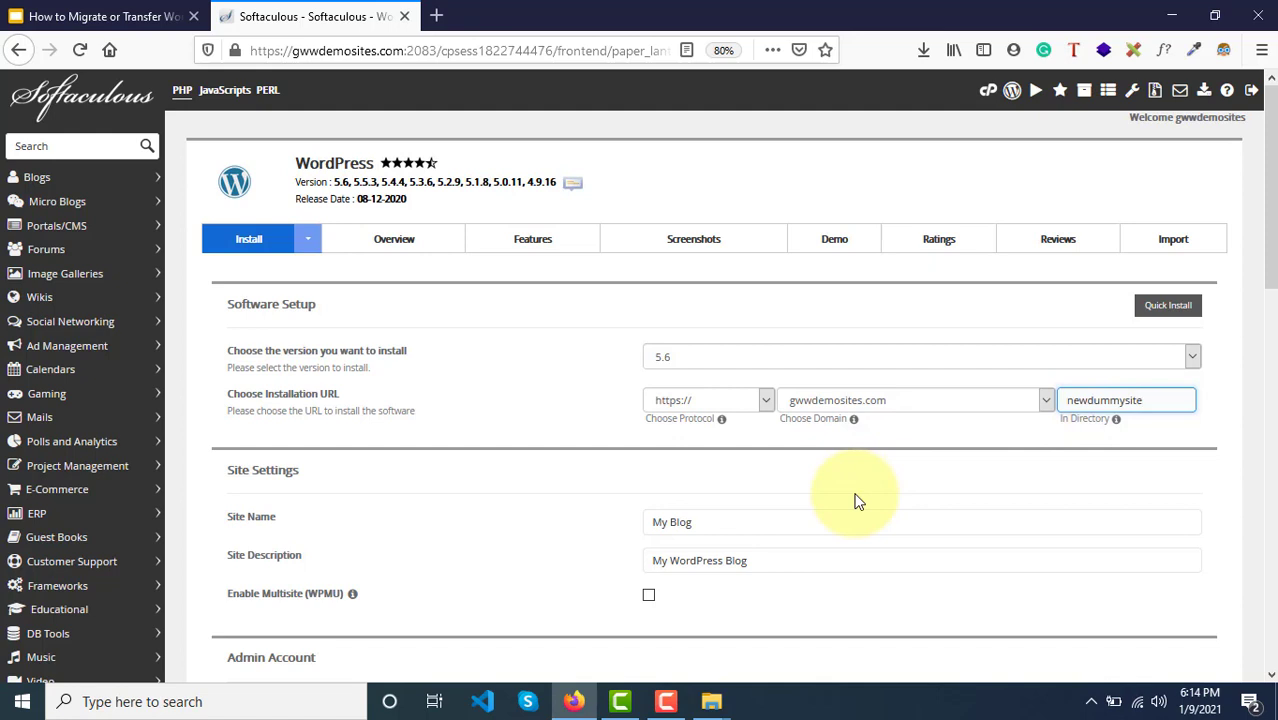
scroll(857, 500, "down", 1)
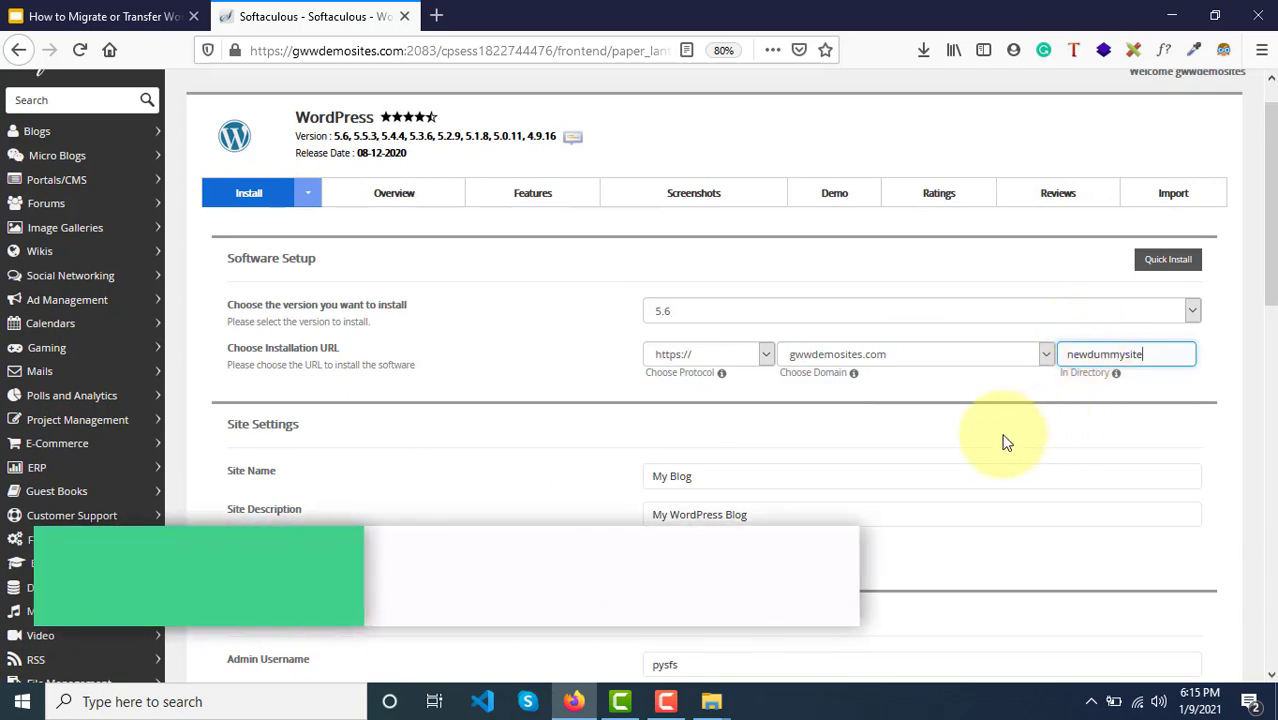
Step: Set the admin username to admin and enter a new admin password
scroll(1006, 441, "down", 2)
scroll(1006, 441, "down", 2)
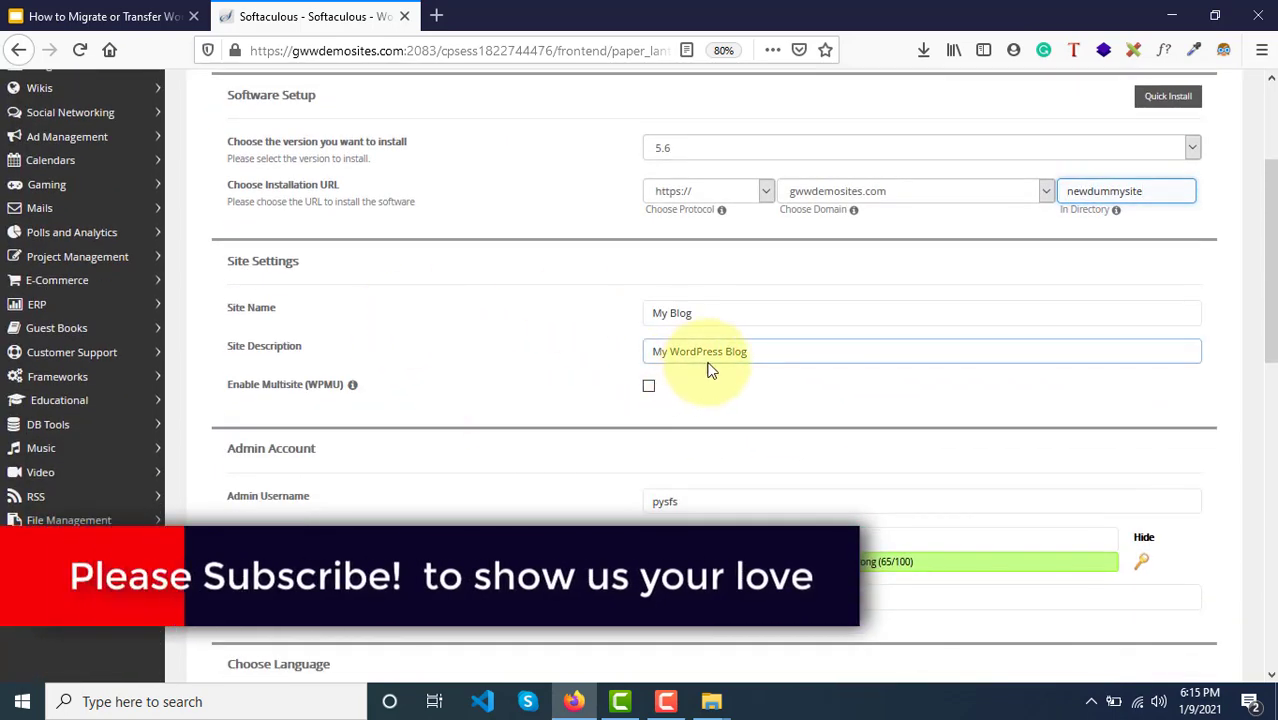
scroll(755, 432, "down", 1)
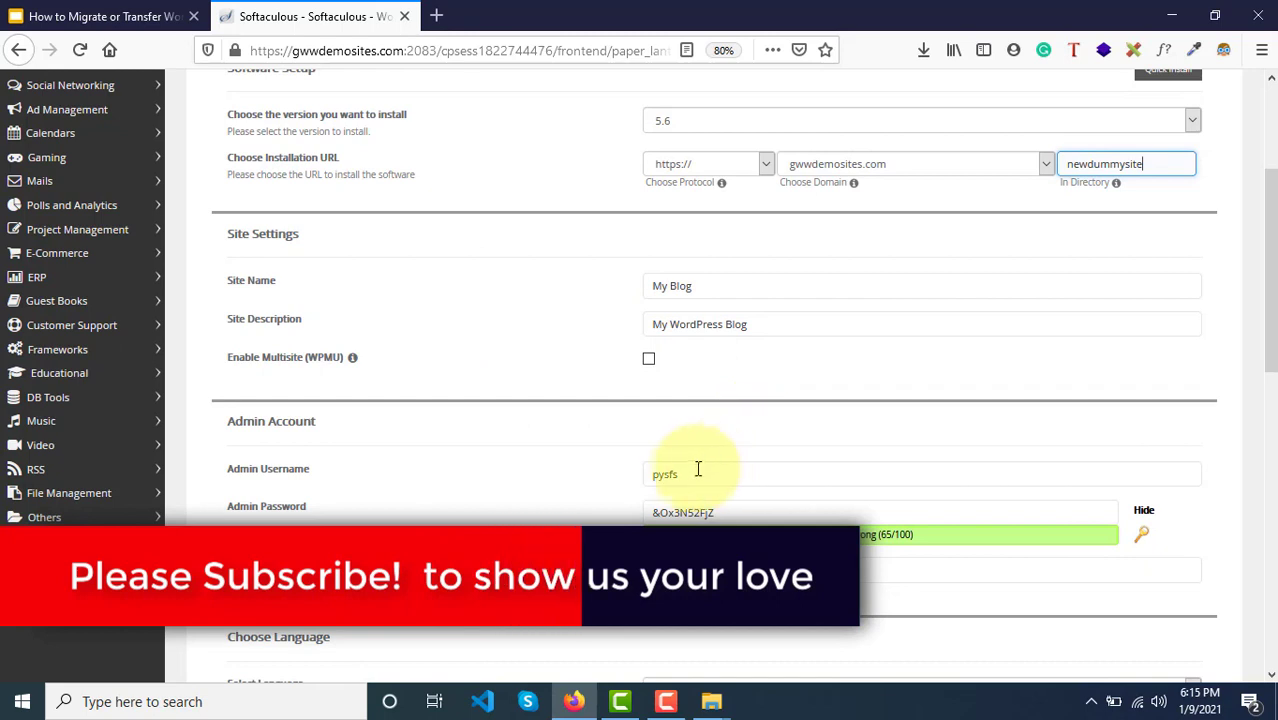
left_click_drag(688, 473, 628, 474)
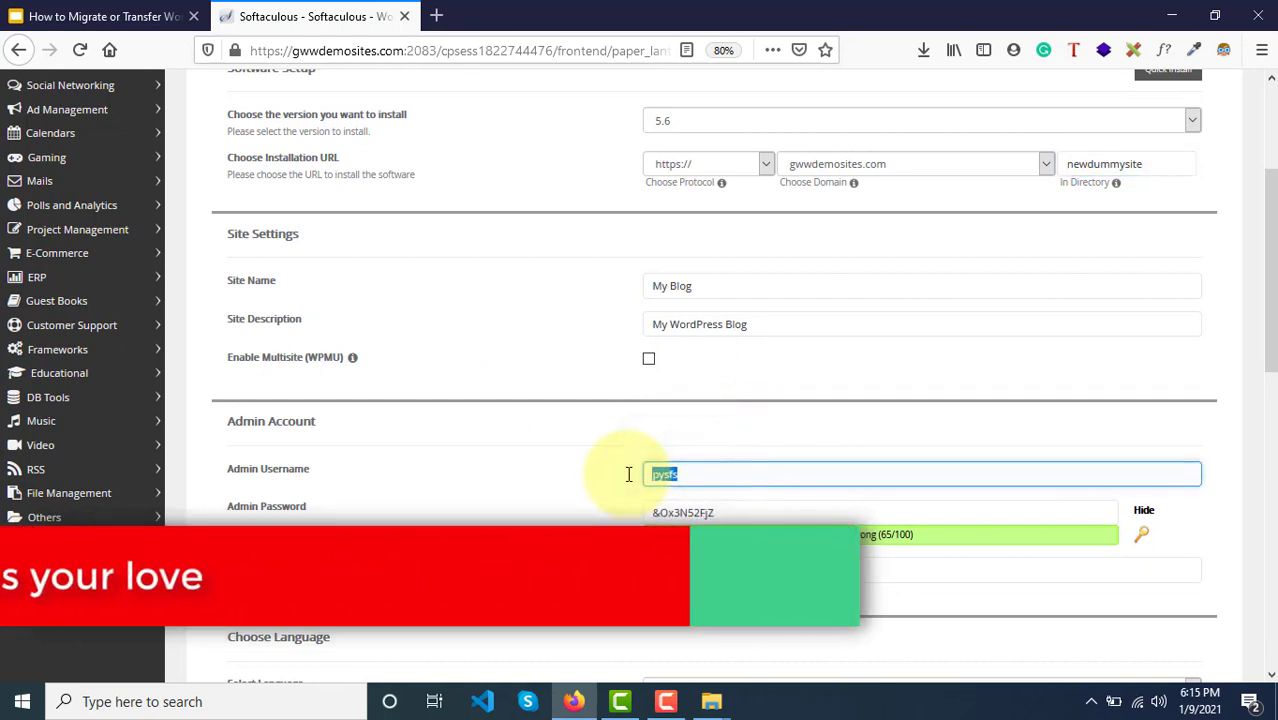
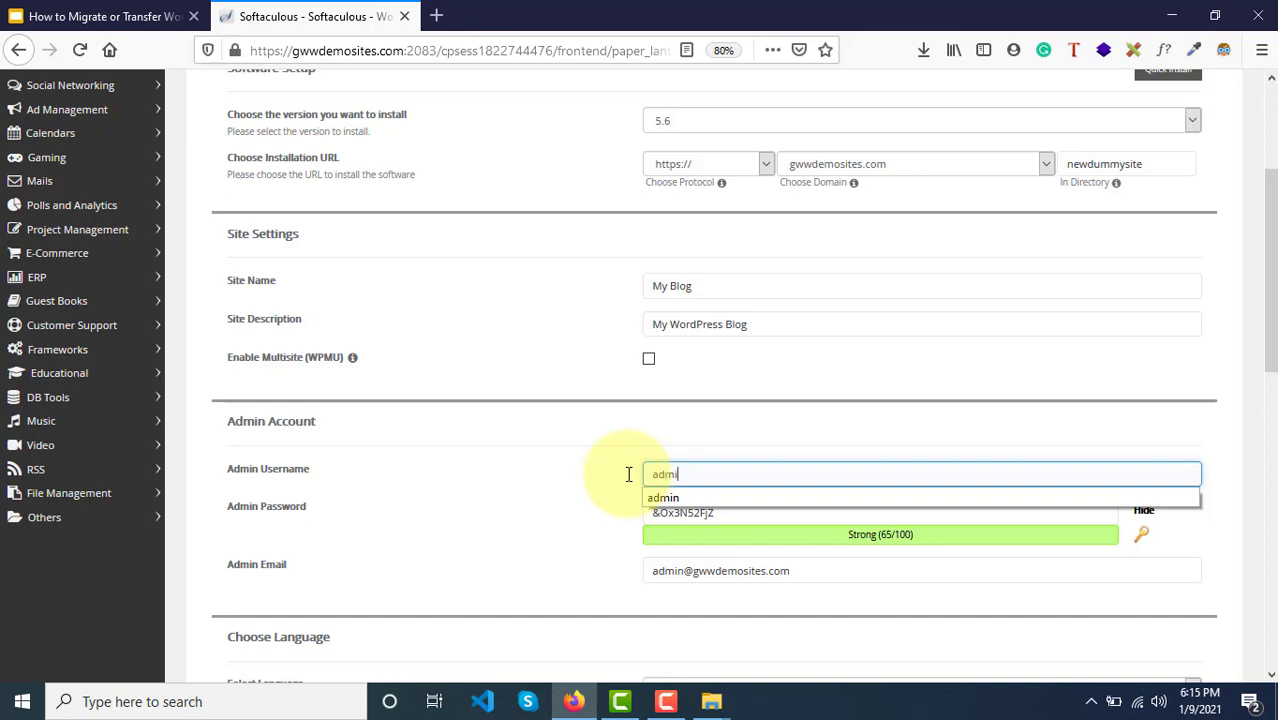
key("Tab")
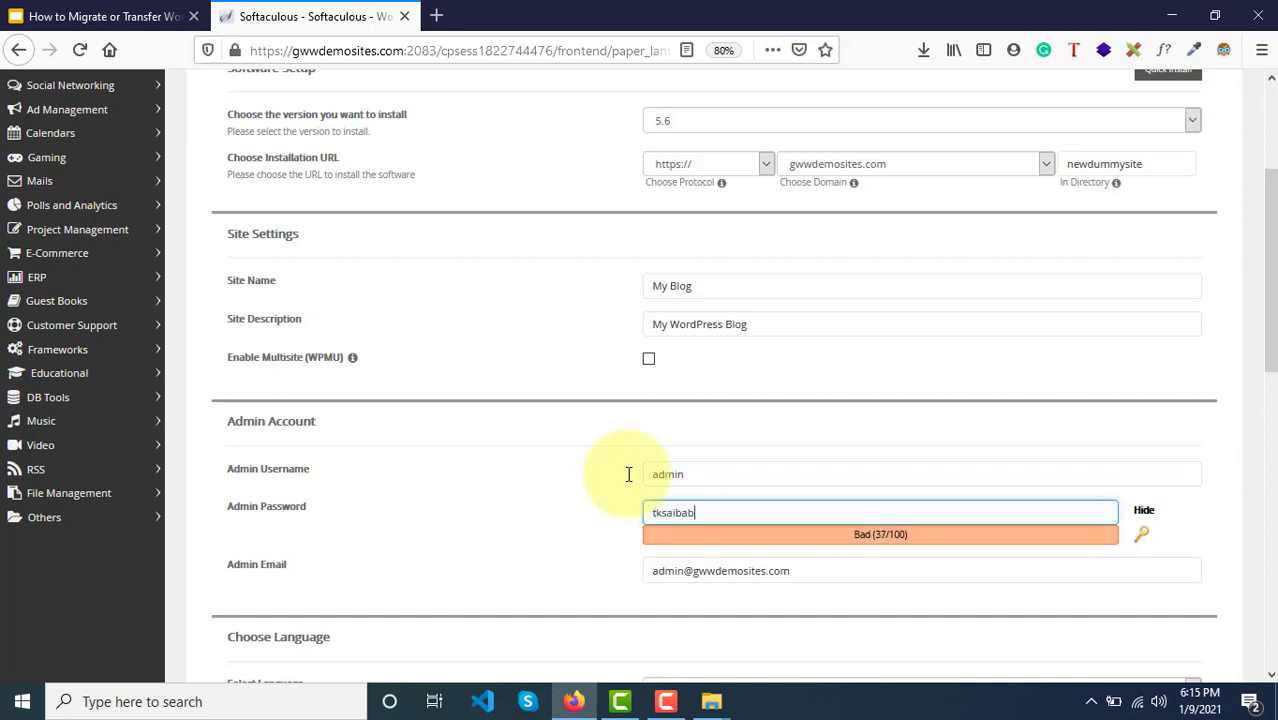
key("BackSpace")
key("BackSpace")
key("BackSpace")
key("BackSpace")
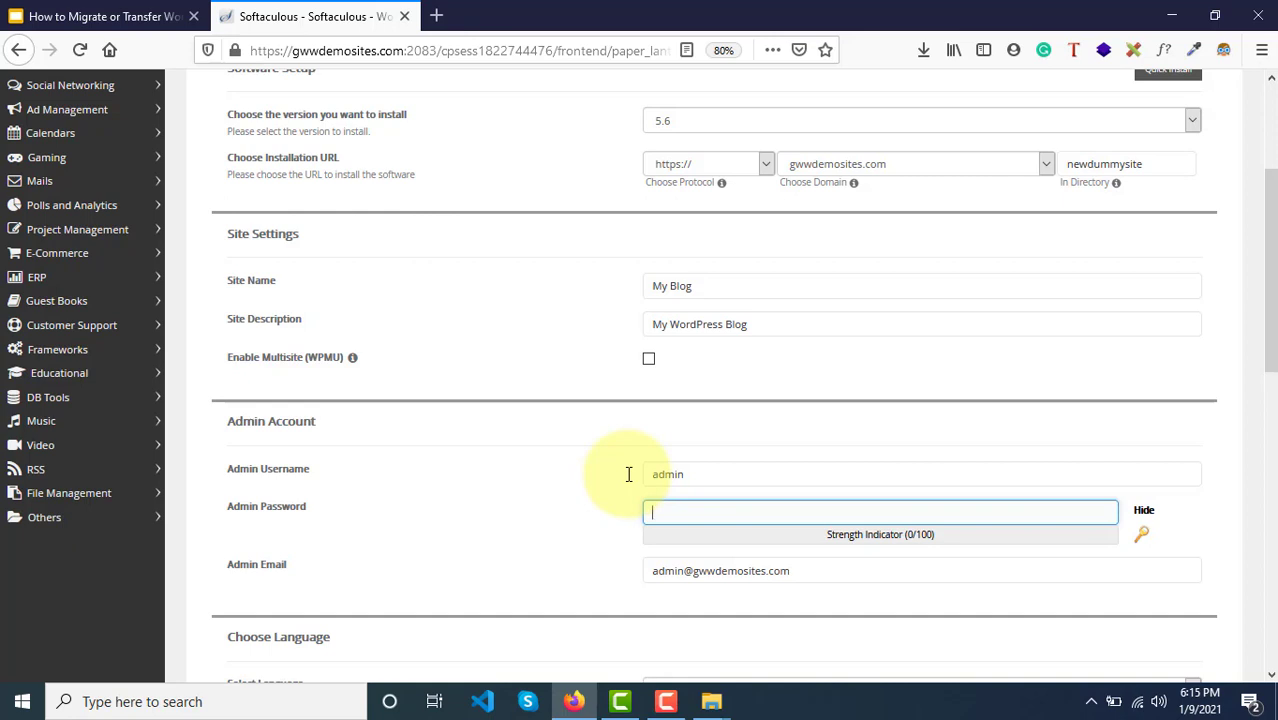
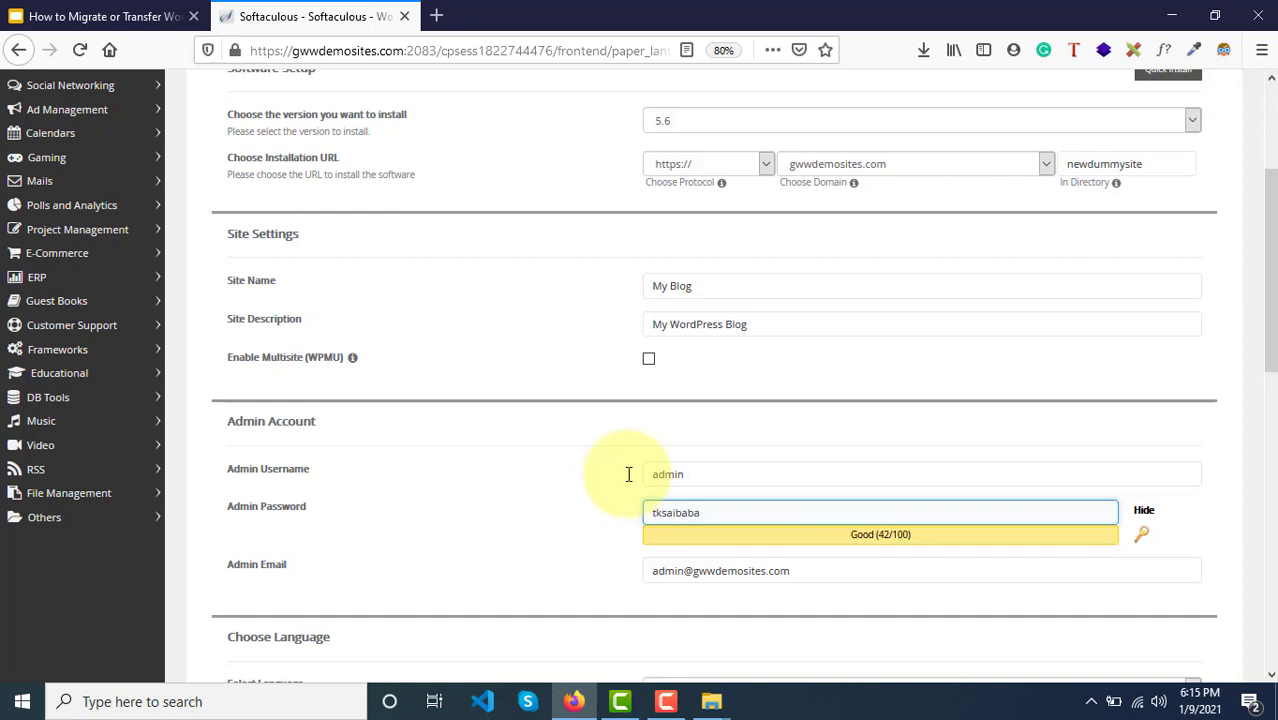
Step: Expand Advanced Options and select the database name wp506
scroll(628, 474, "down", 4)
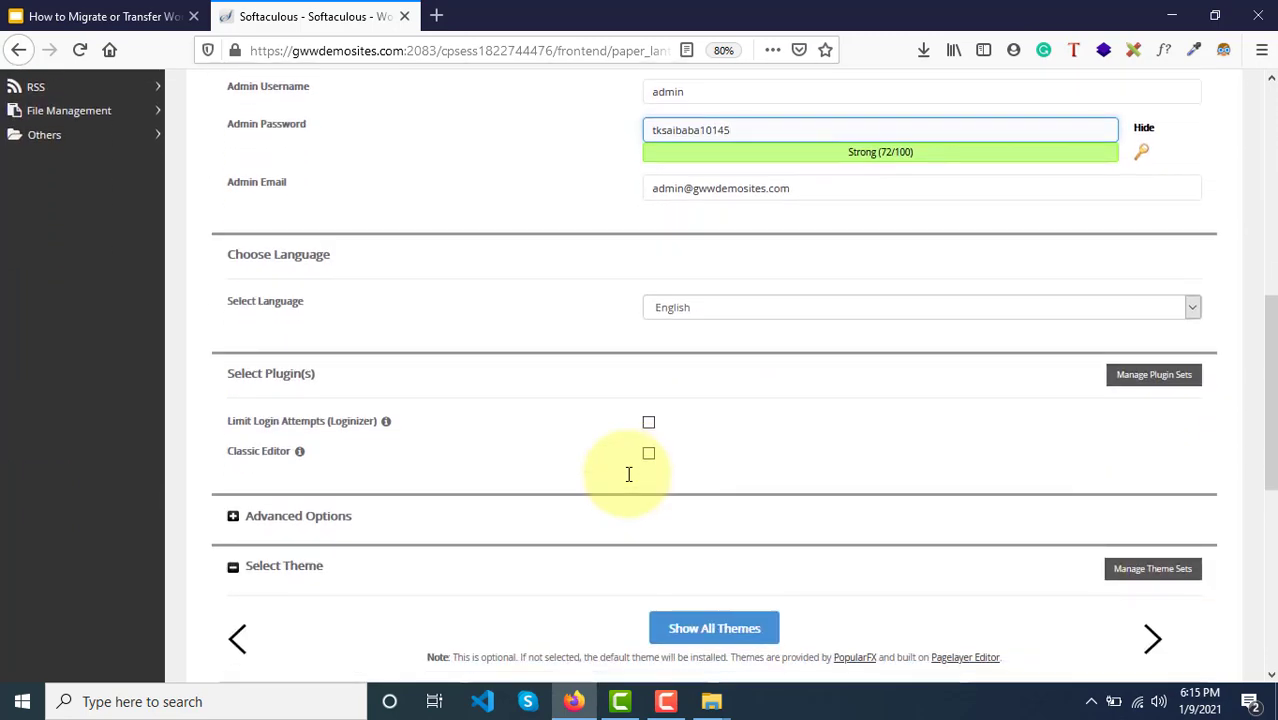
scroll(628, 474, "down", 1)
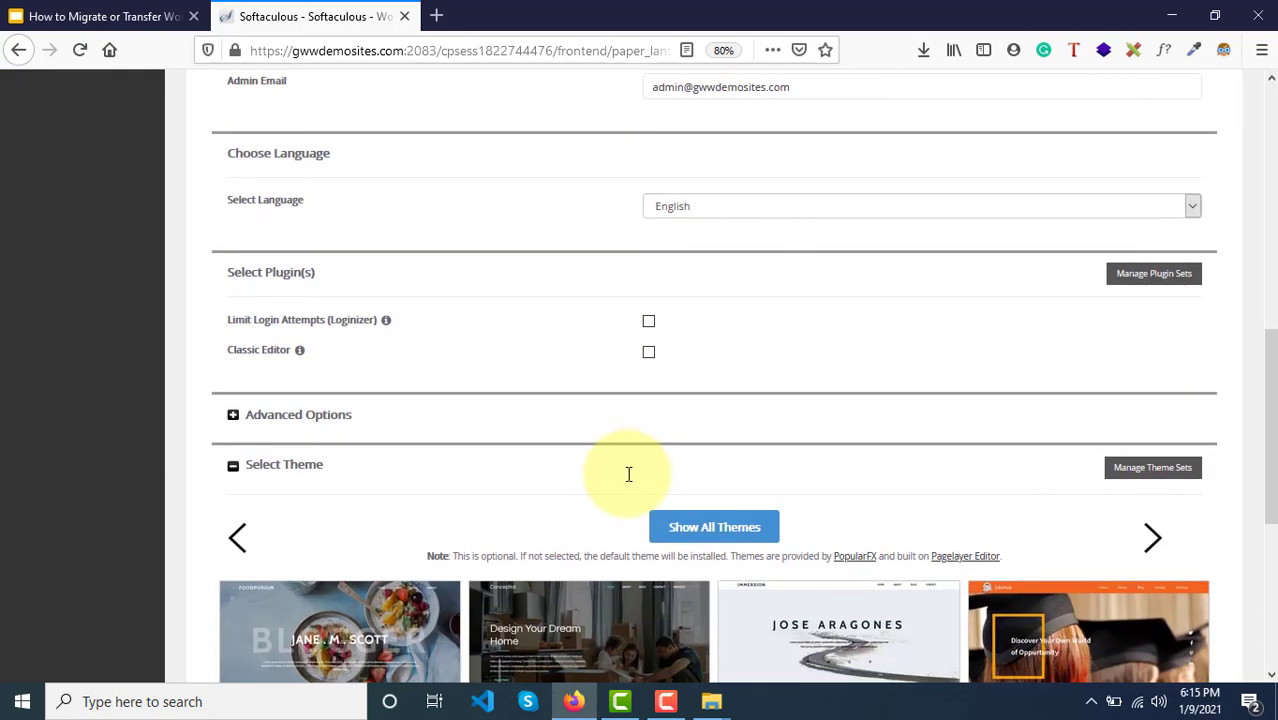
scroll(628, 474, "down", 3)
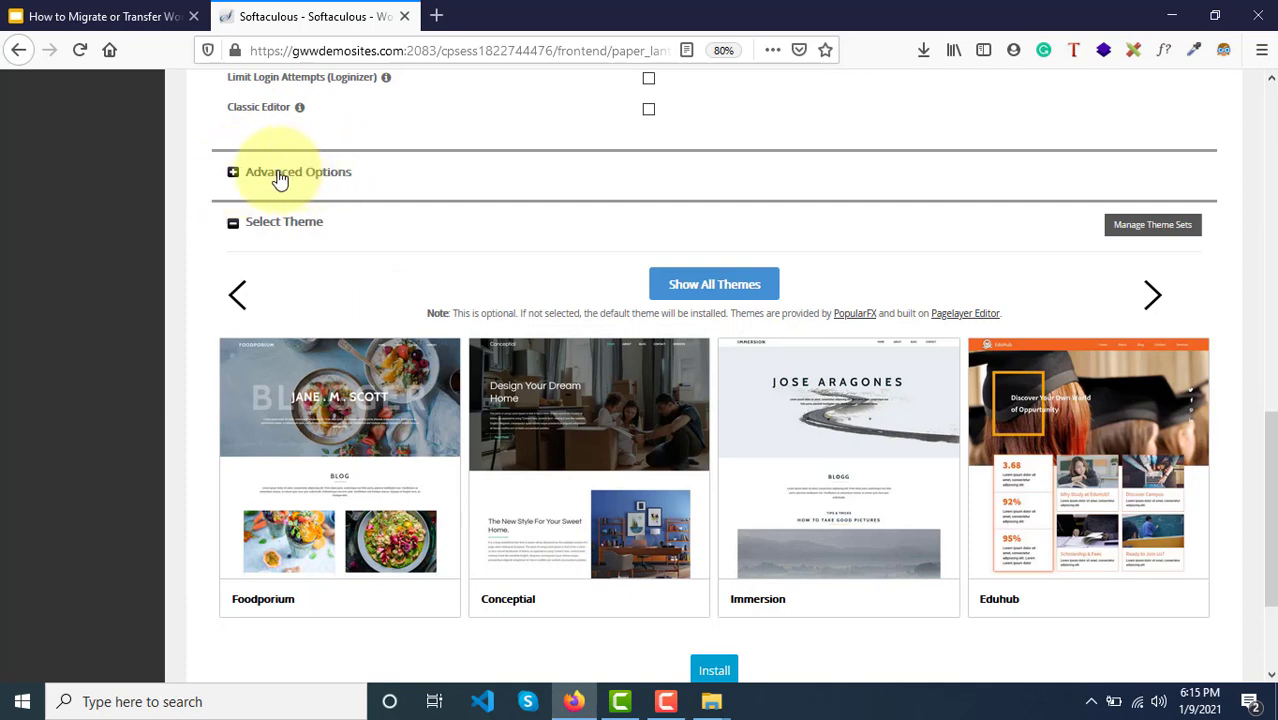
left_click(280, 176)
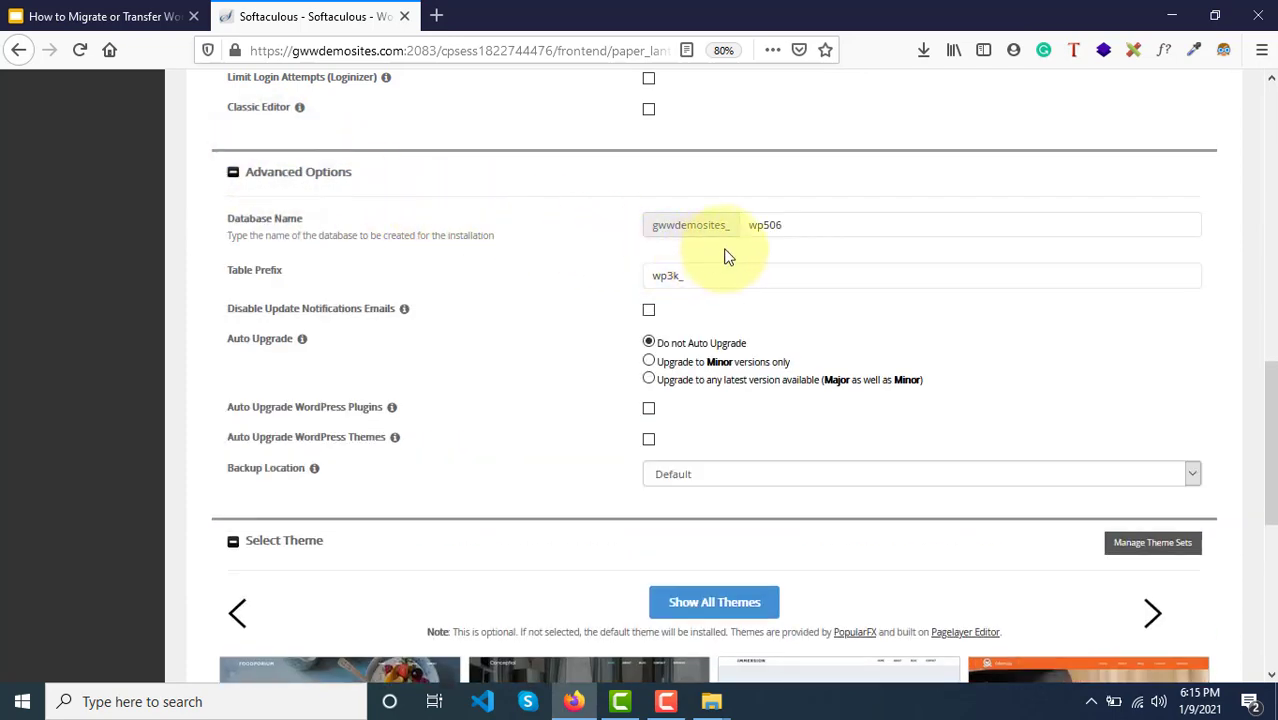
left_click(233, 229)
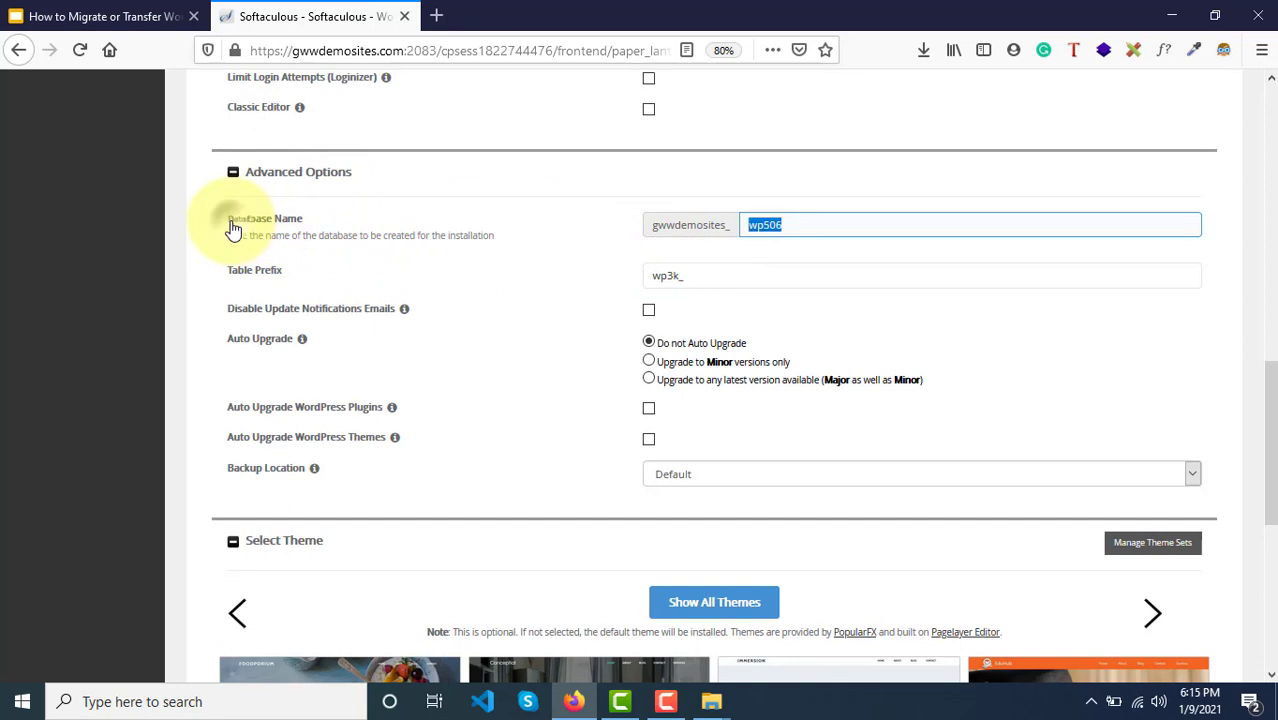
left_click(798, 225)
scroll(796, 222, "up", 3)
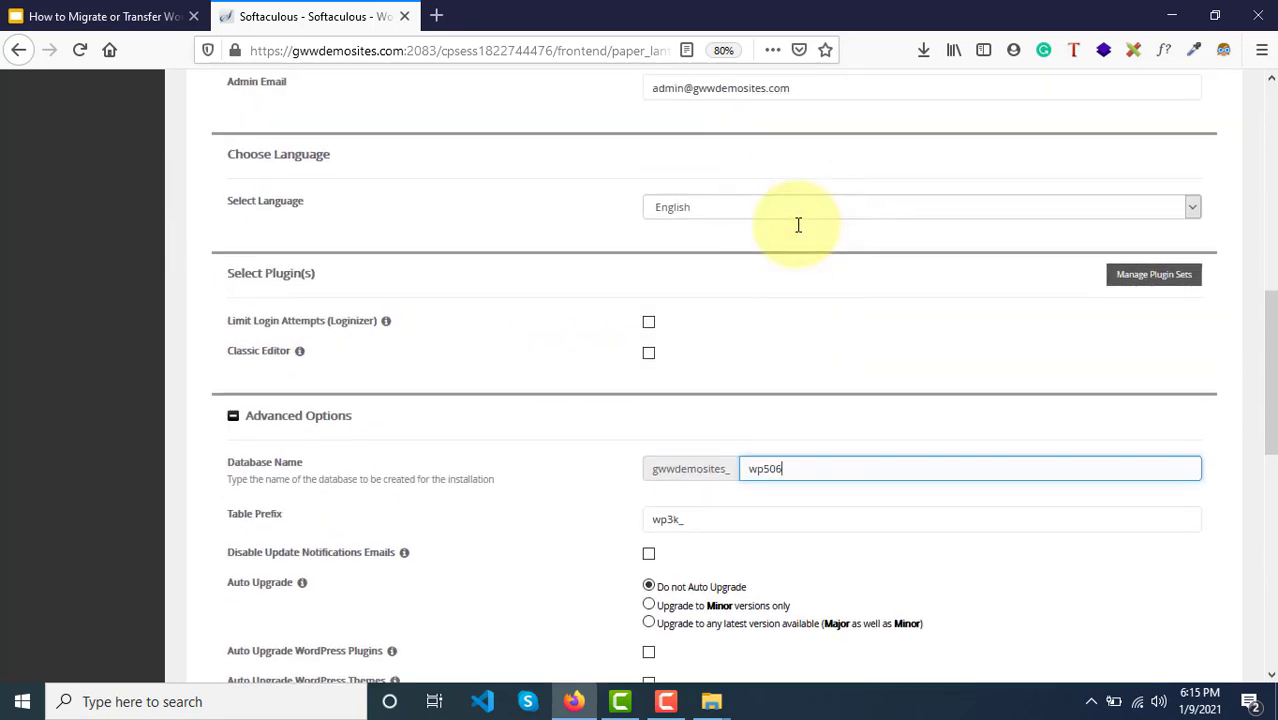
double_click(789, 462)
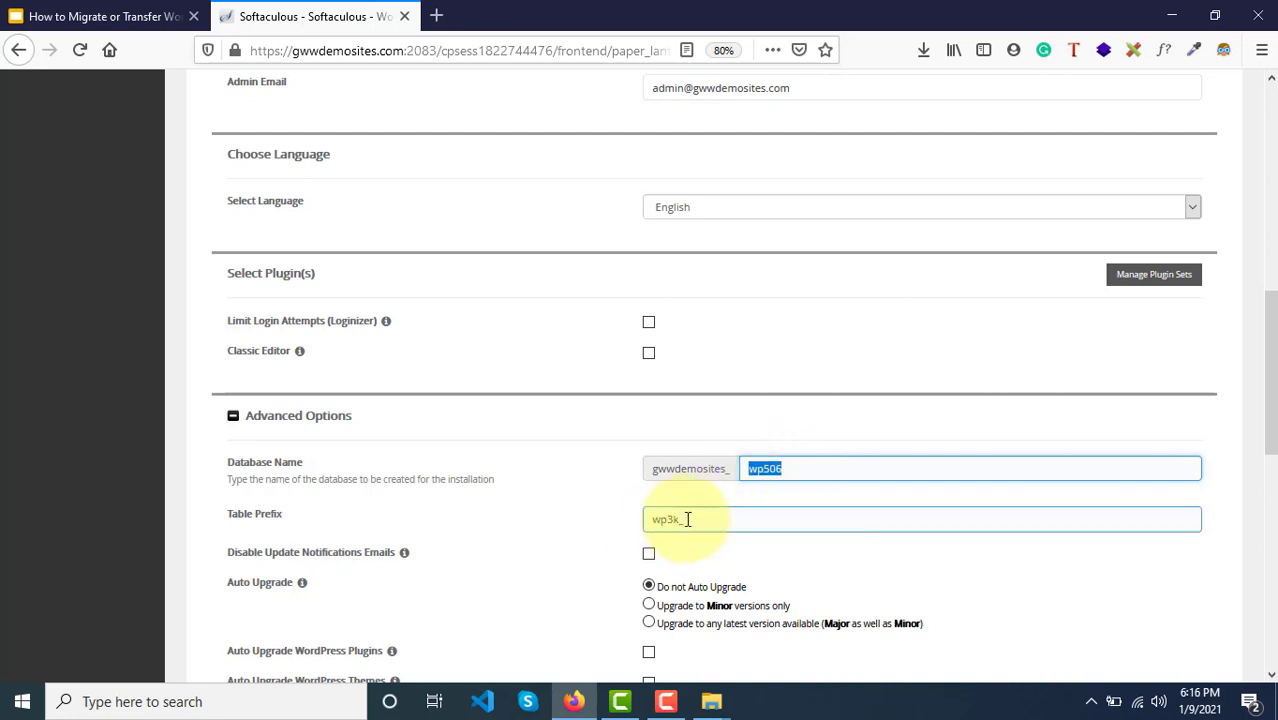
Step: Open a blank Notepad from the Run prompt and note the table prefix wp3k_
key("super+r")
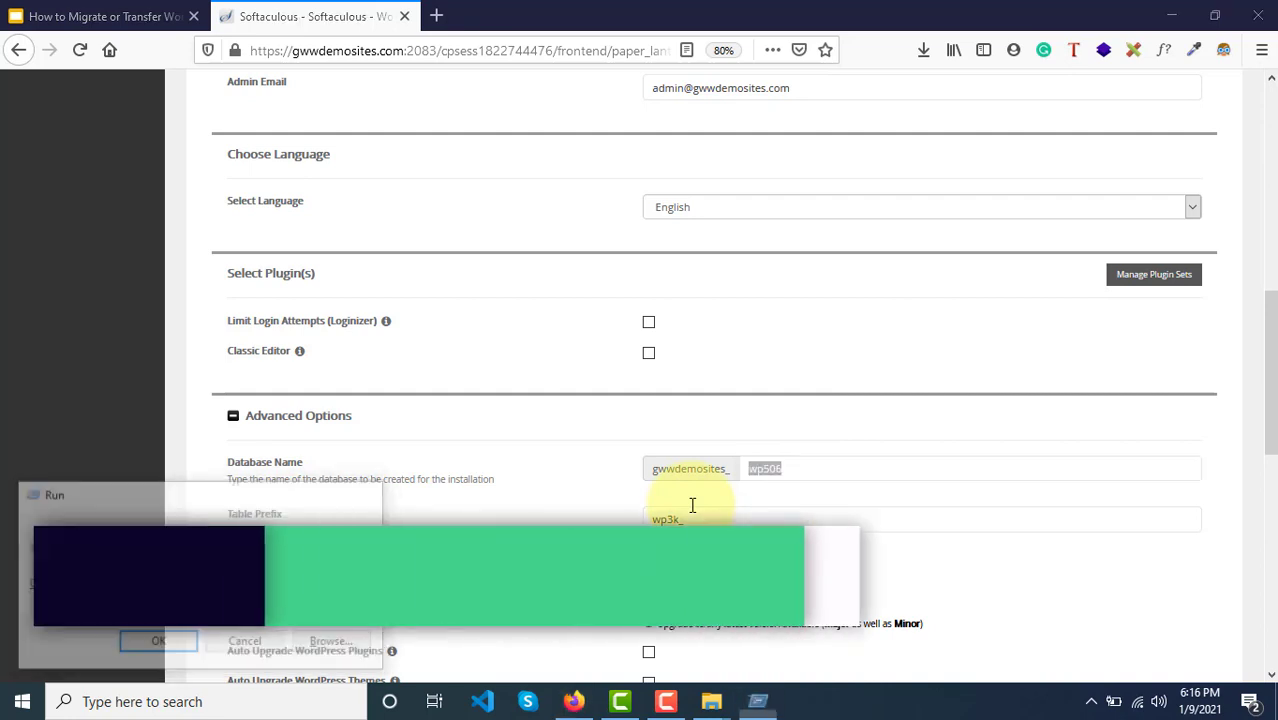
key("Return")
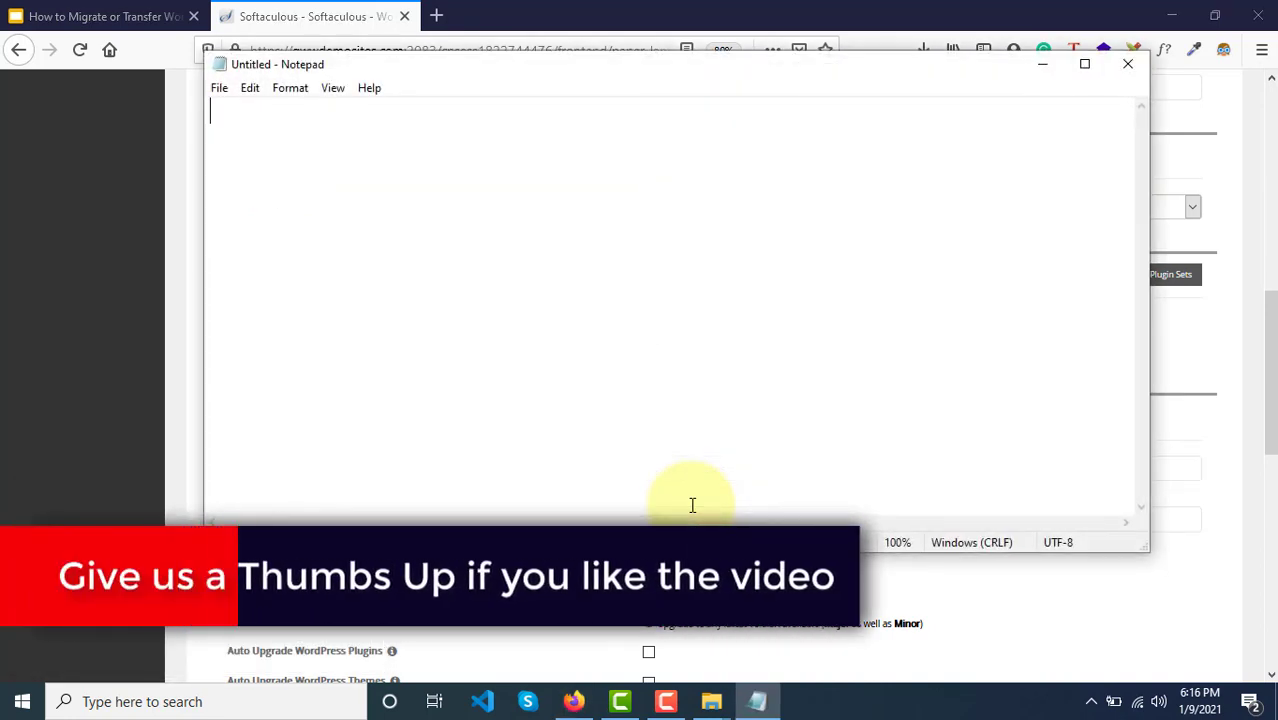
key("alt+Tab")
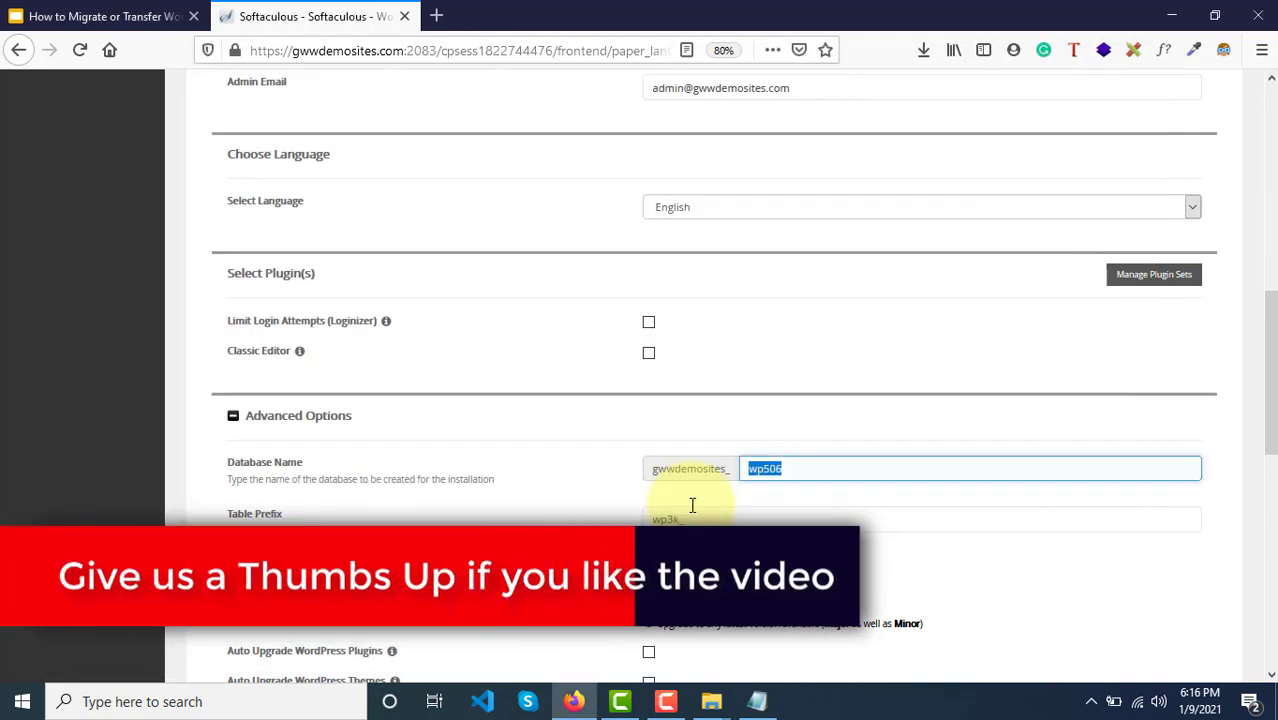
key("alt+Tab")
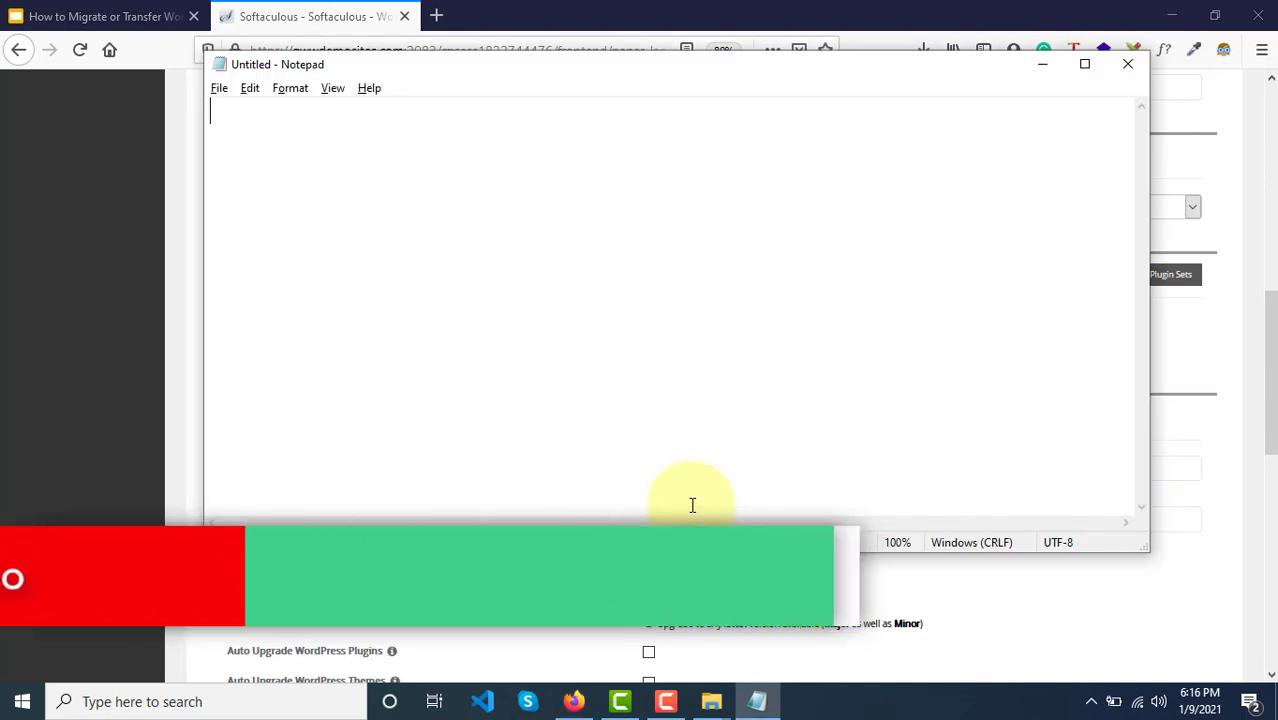
type("wp3k_")
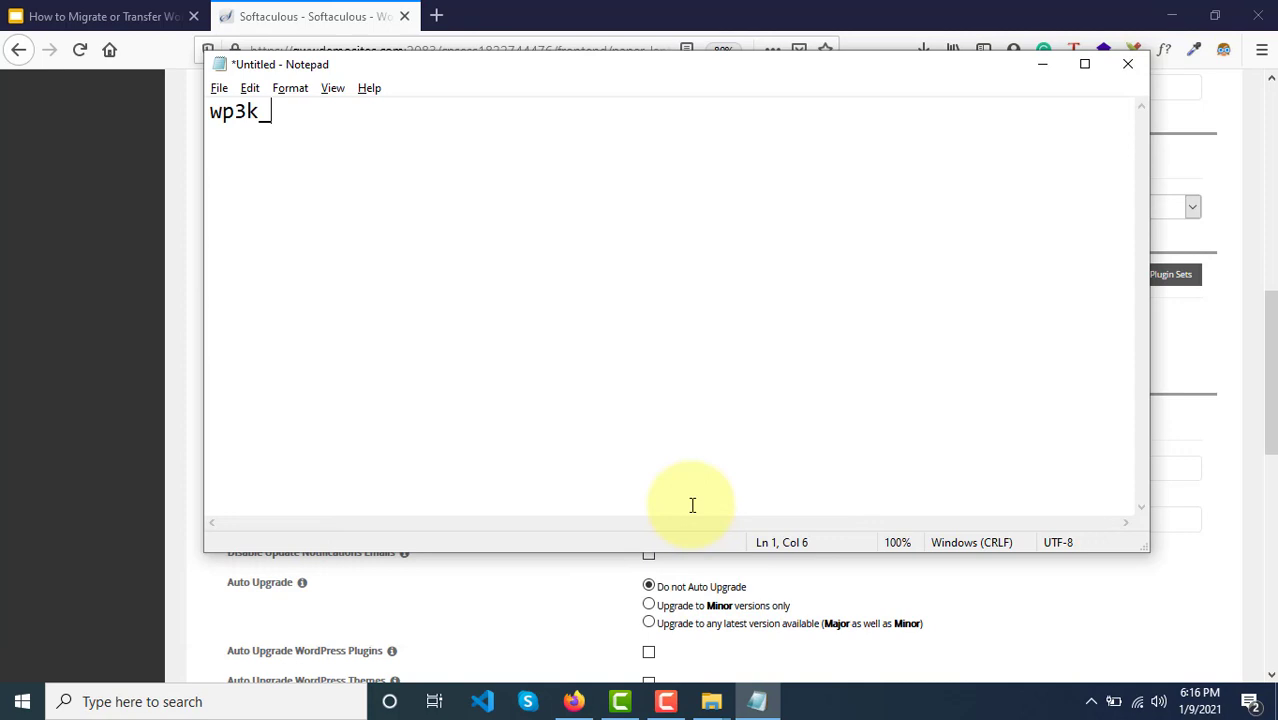
key("alt+Tab")
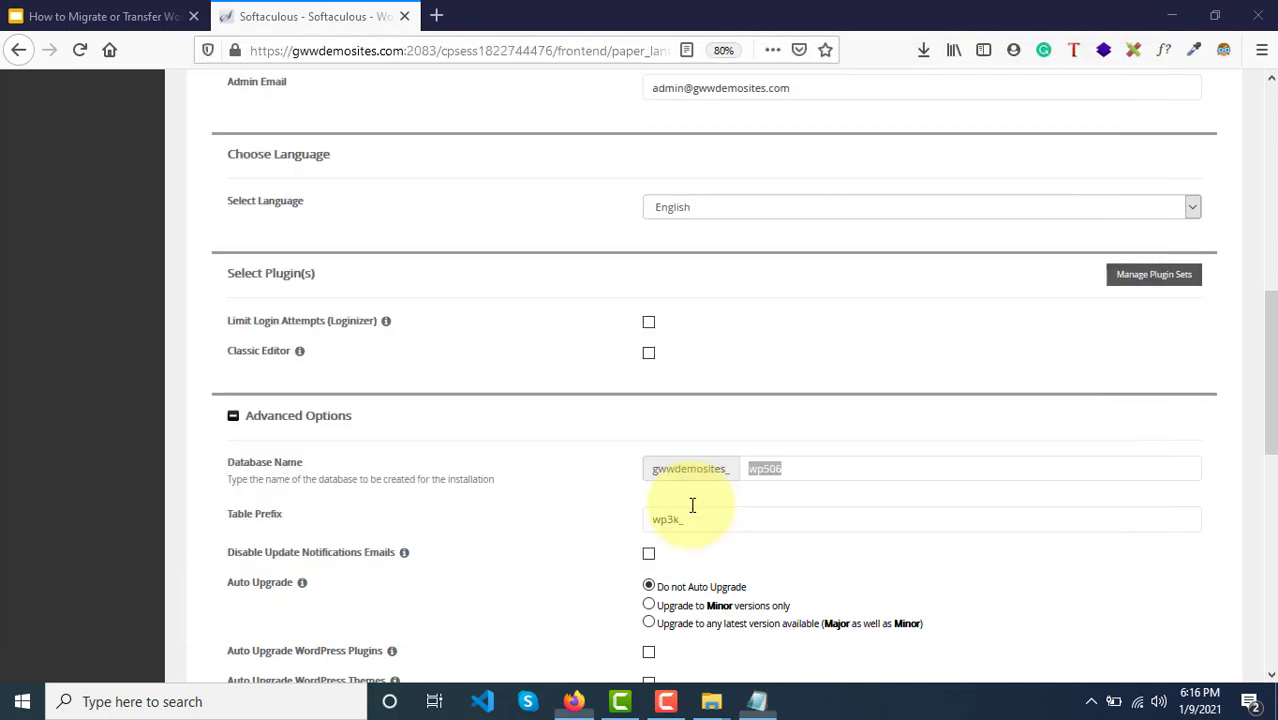
left_click_drag(691, 520, 648, 520)
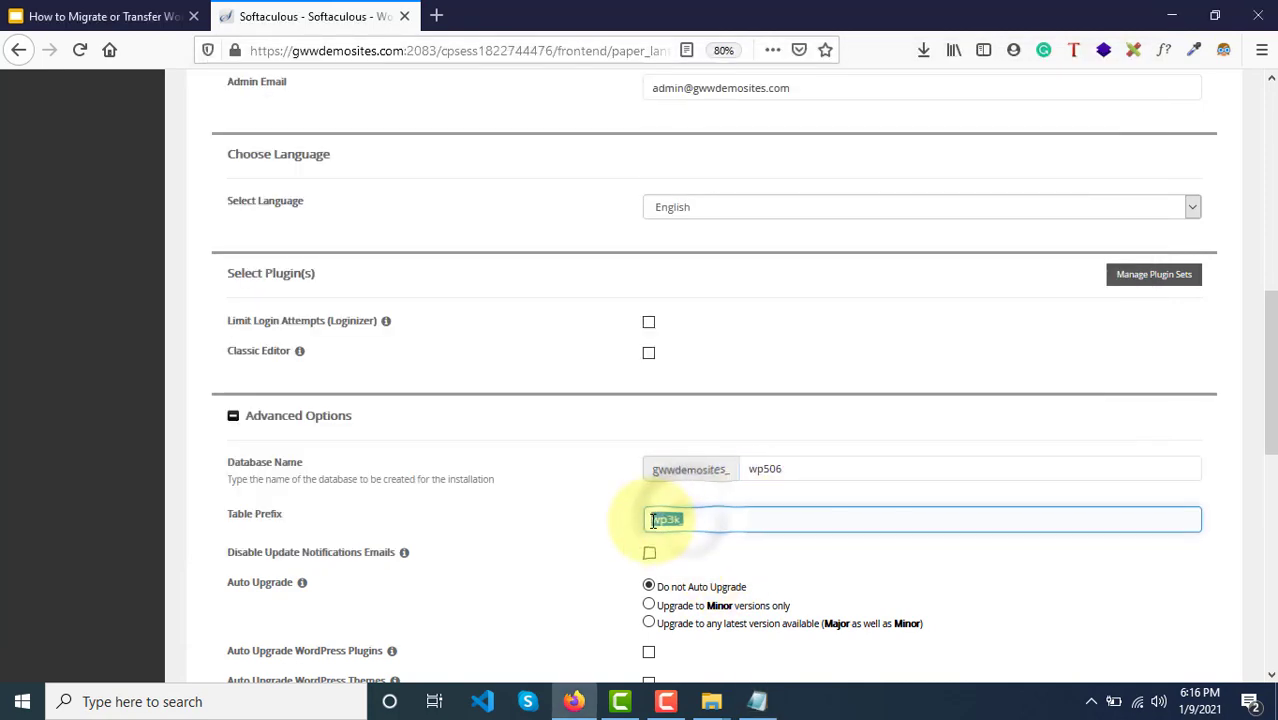
left_click(773, 468)
key("alt+Tab")
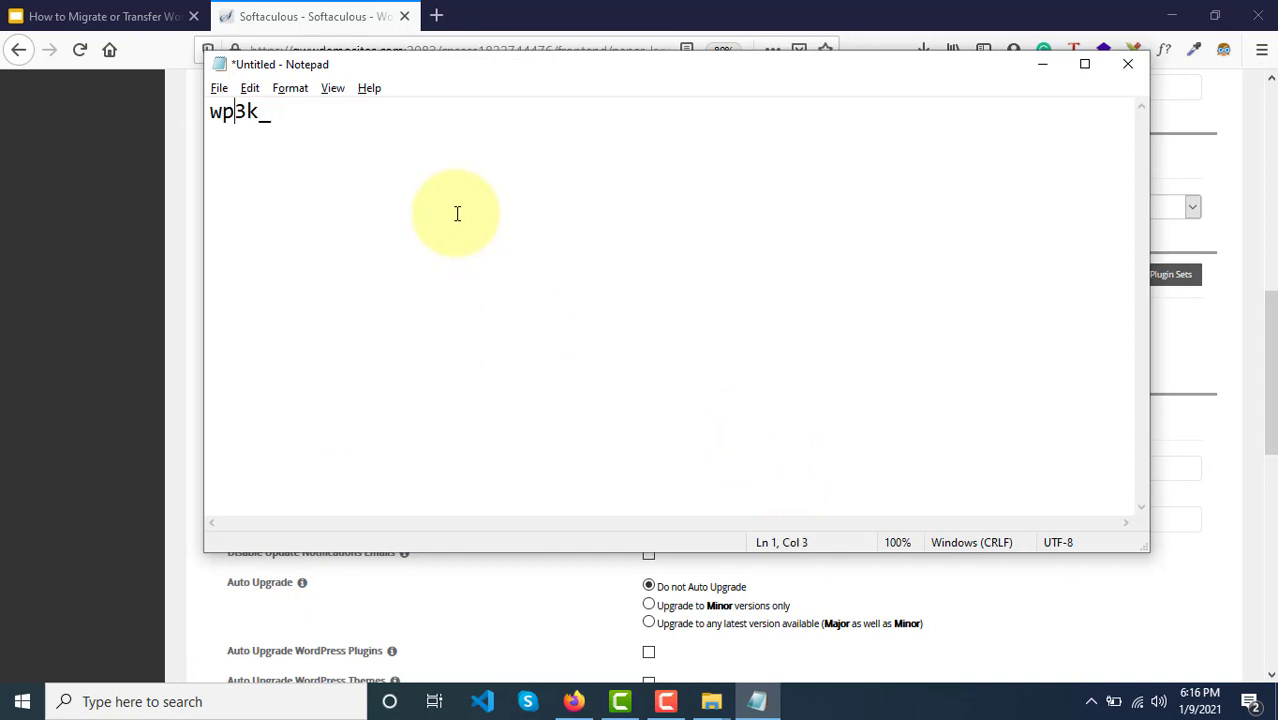
key("Return")
key("Return")
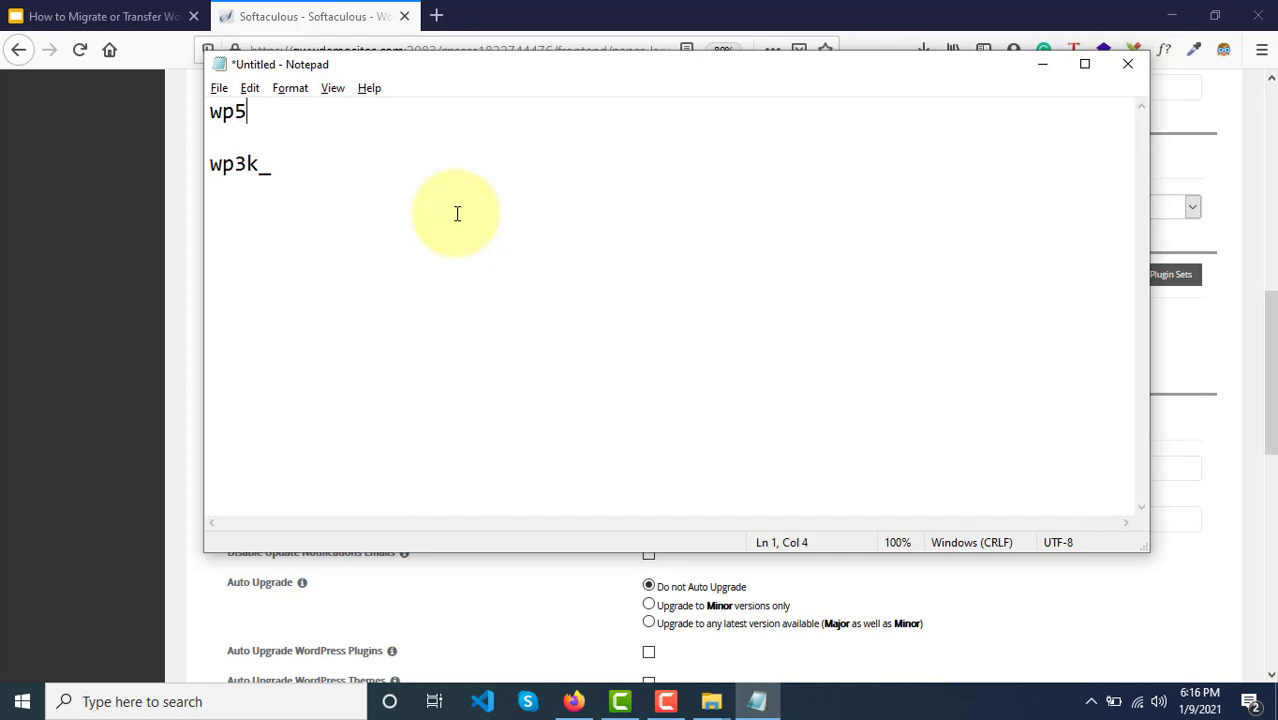
Step: Add the database name above it as gwwdemosites_wp506, then return to Firefox
key("alt+Tab")
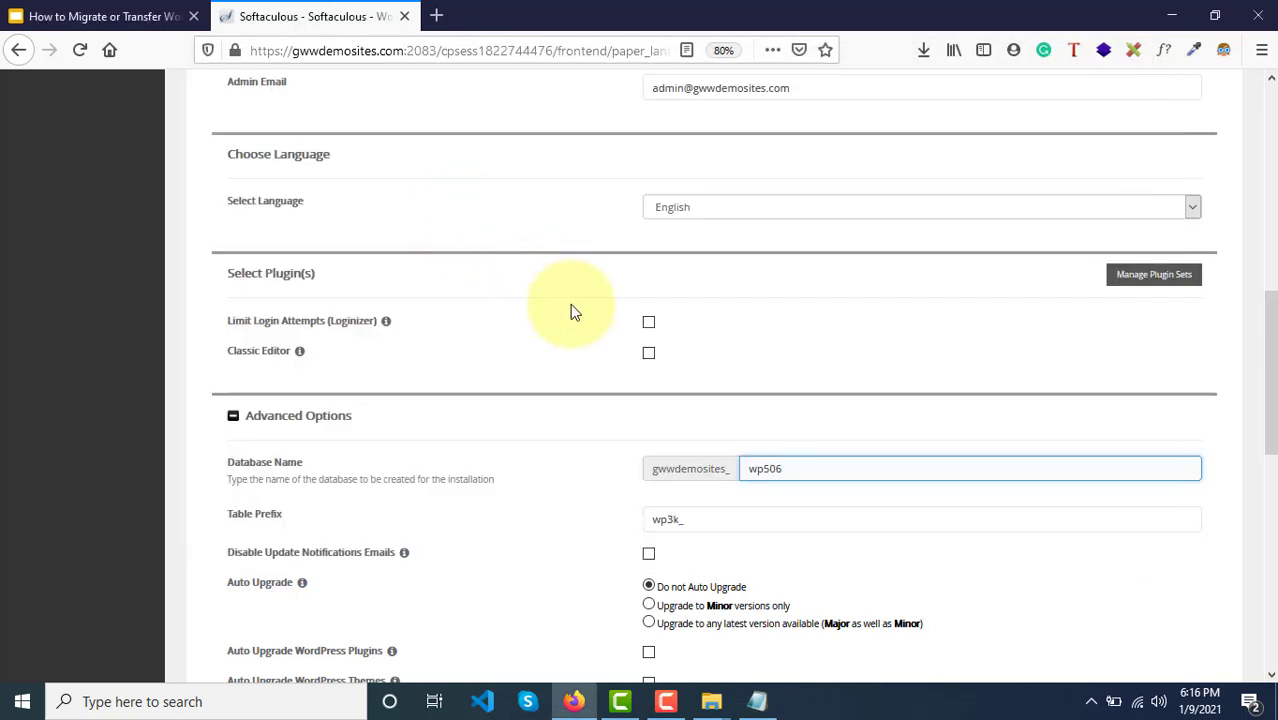
key("ctrl+a")
key("ctrl+c")
key("alt+Tab")
key("ctrl+v")
left_click(211, 111)
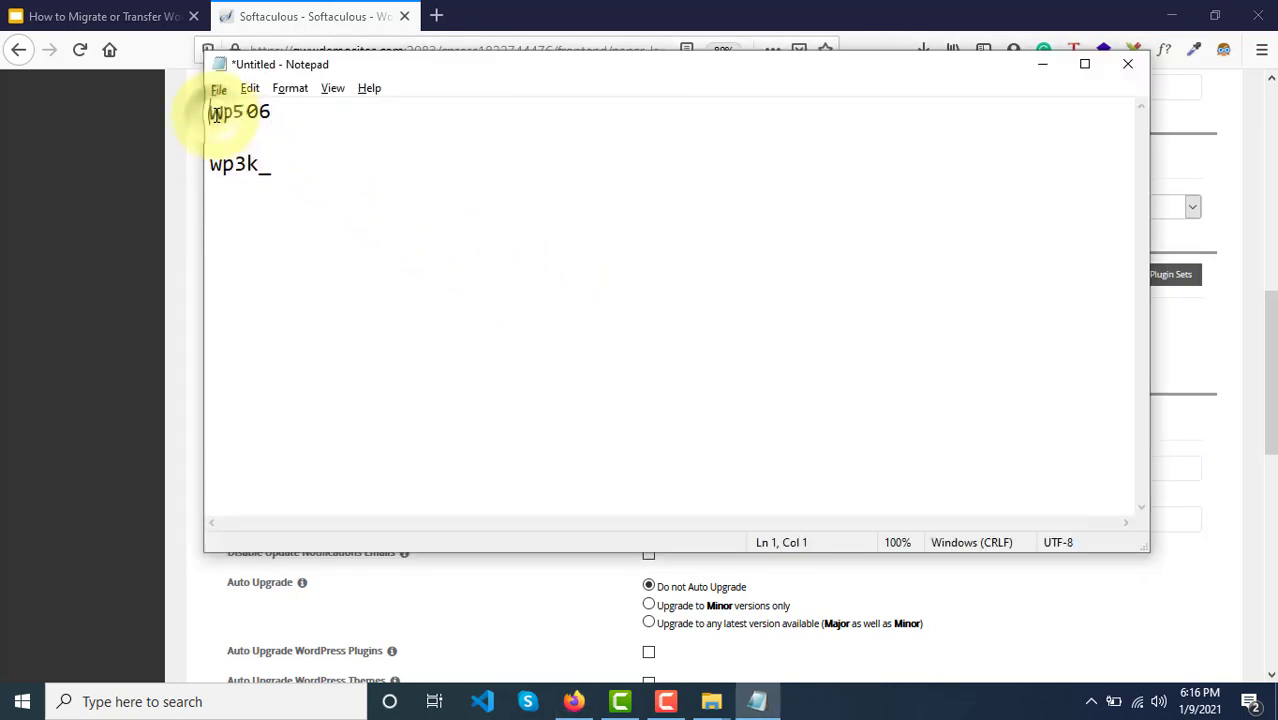
type("gwwdemosites_")
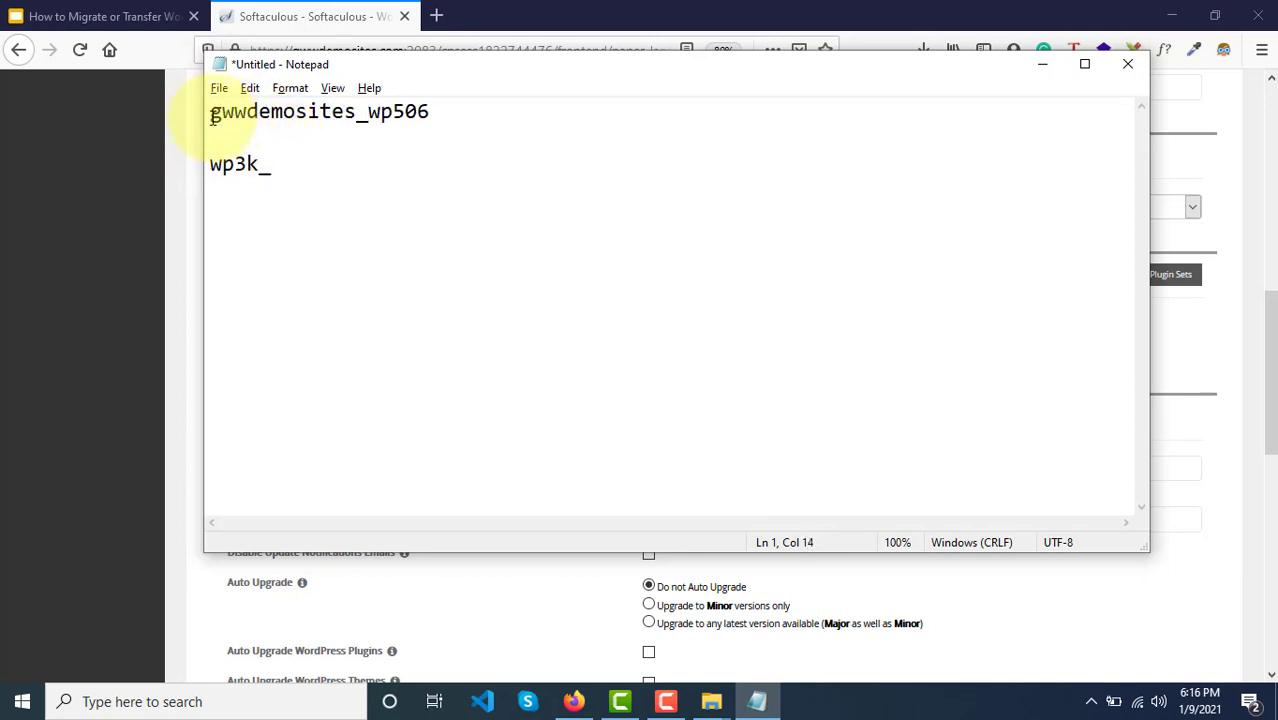
left_click_drag(212, 117, 446, 171)
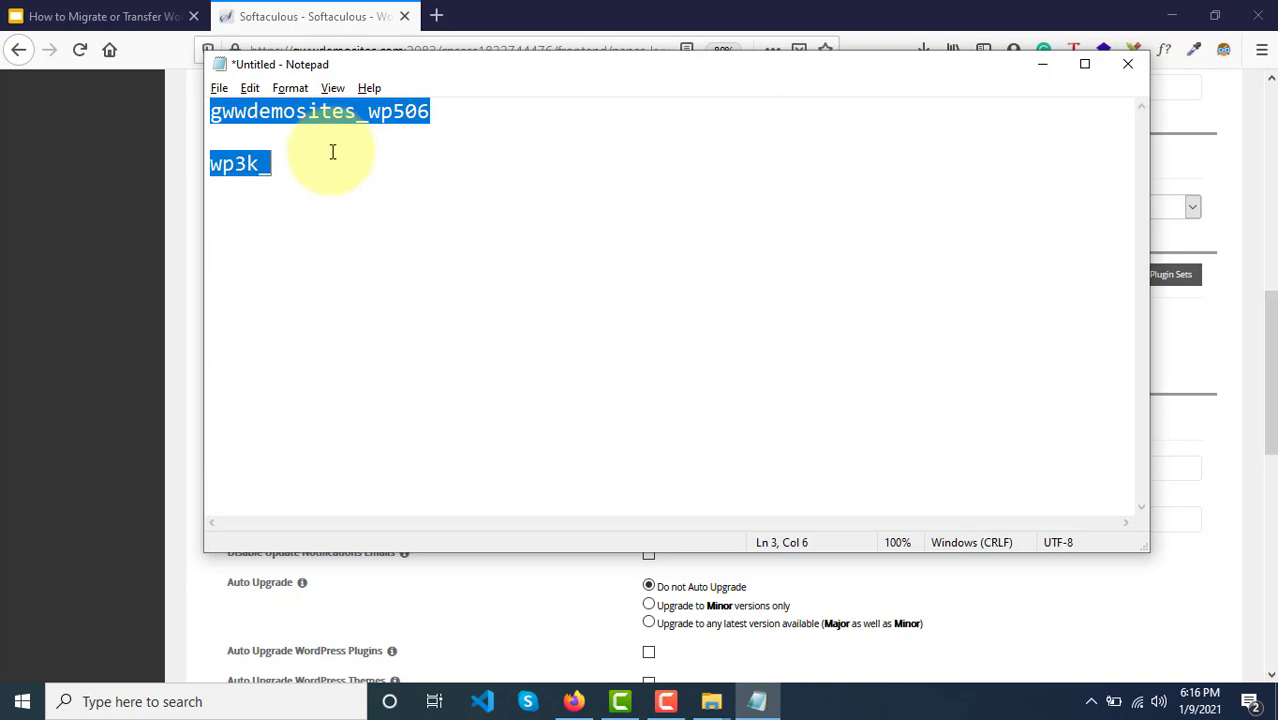
key("alt+Tab")
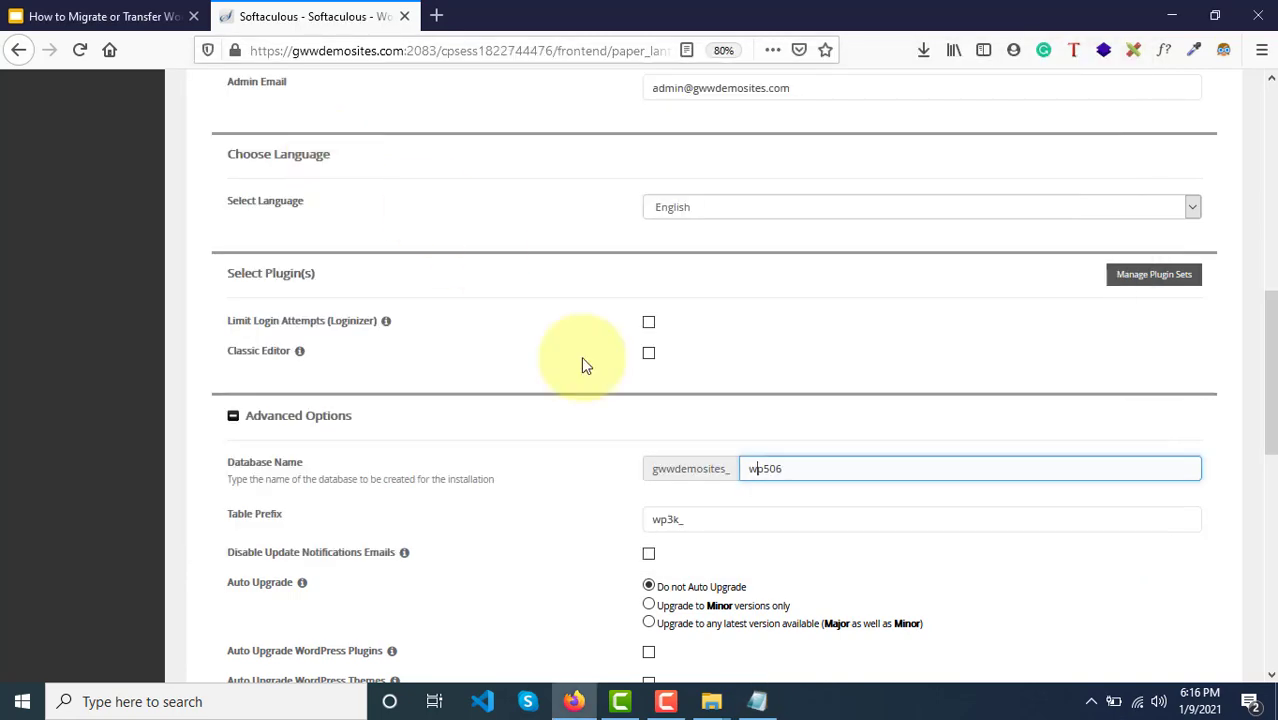
Step: Run the WordPress install and open gwwdemosites.com/newdummysite from the success link
scroll(633, 434, "down", 4)
scroll(638, 440, "down", 5)
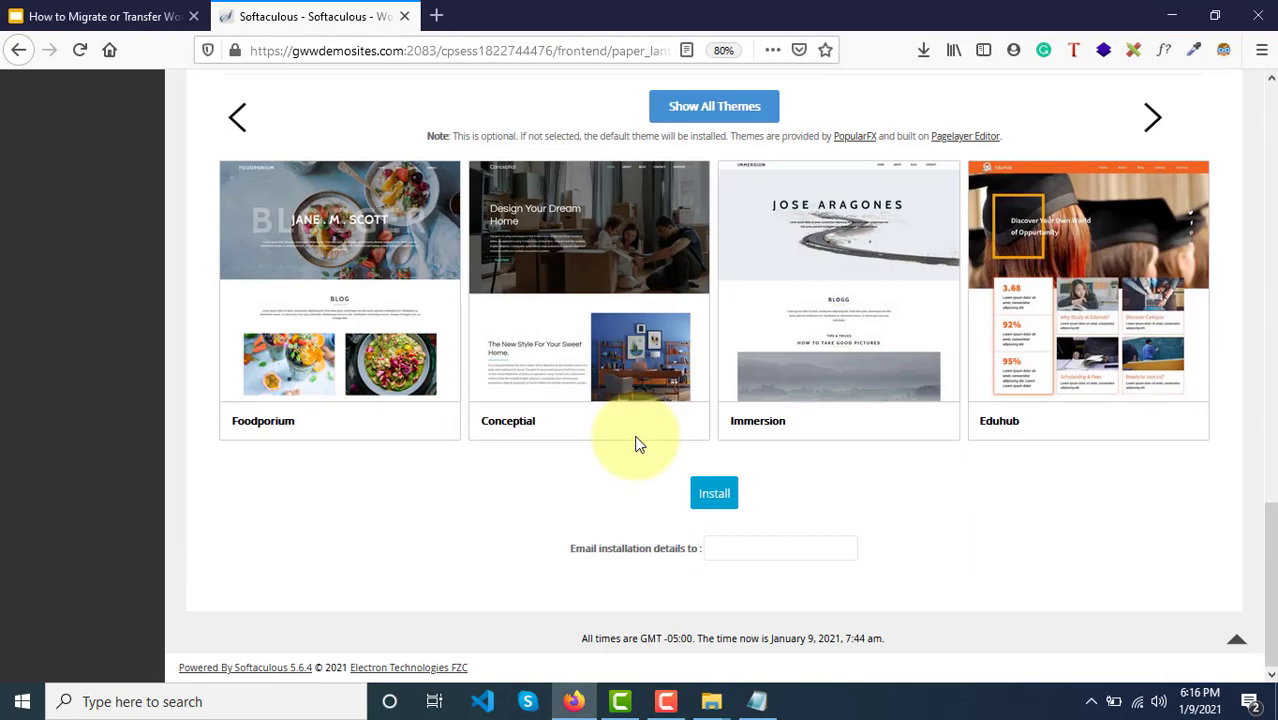
left_click(710, 496)
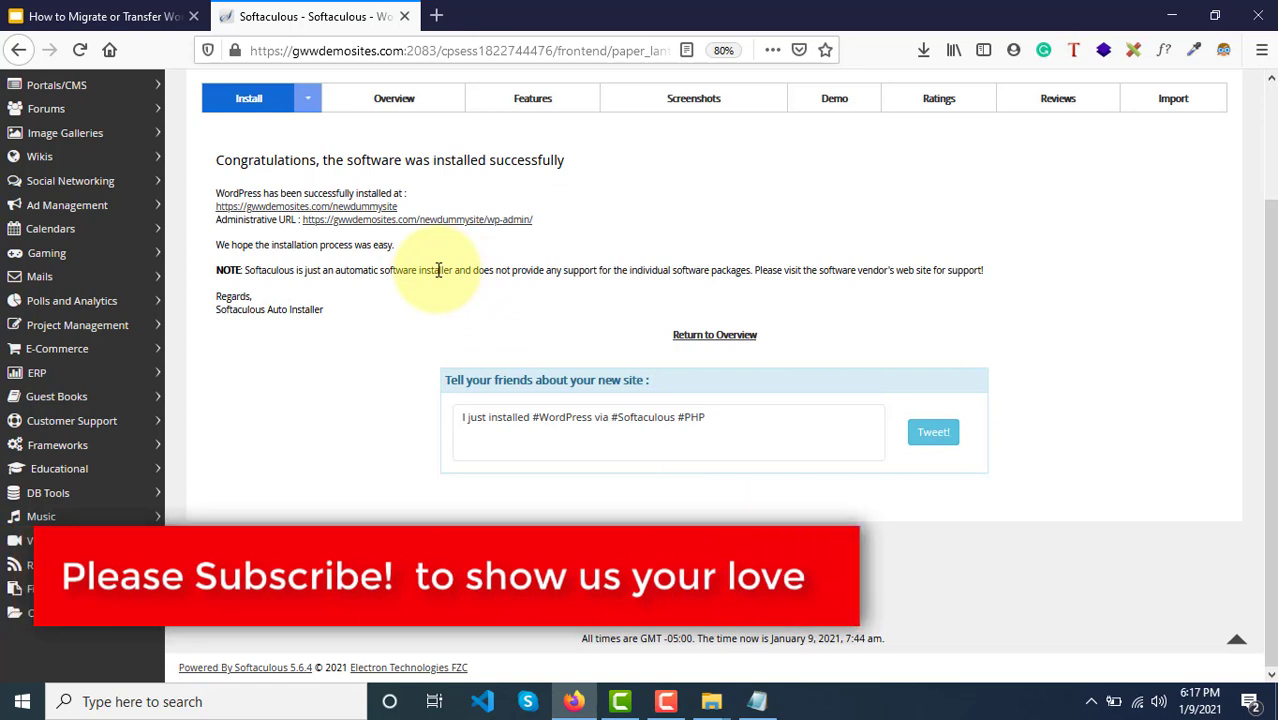
scroll(440, 270, "up", 3)
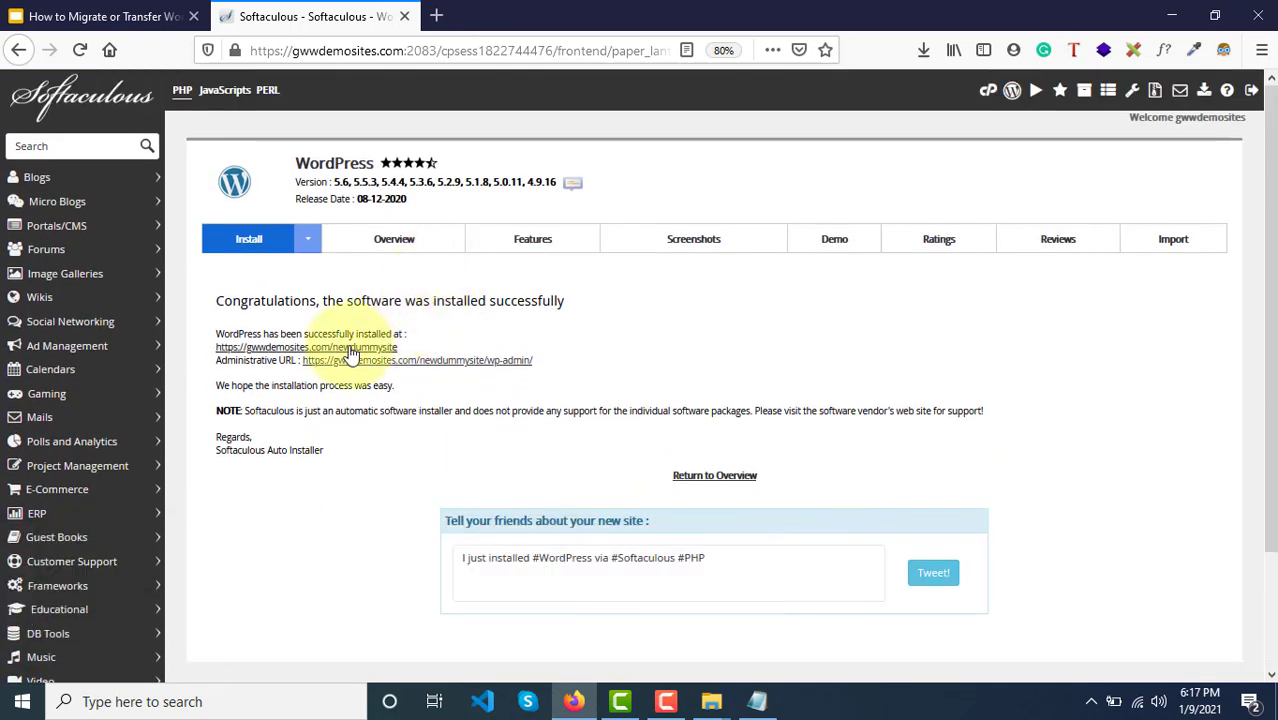
left_click(255, 352)
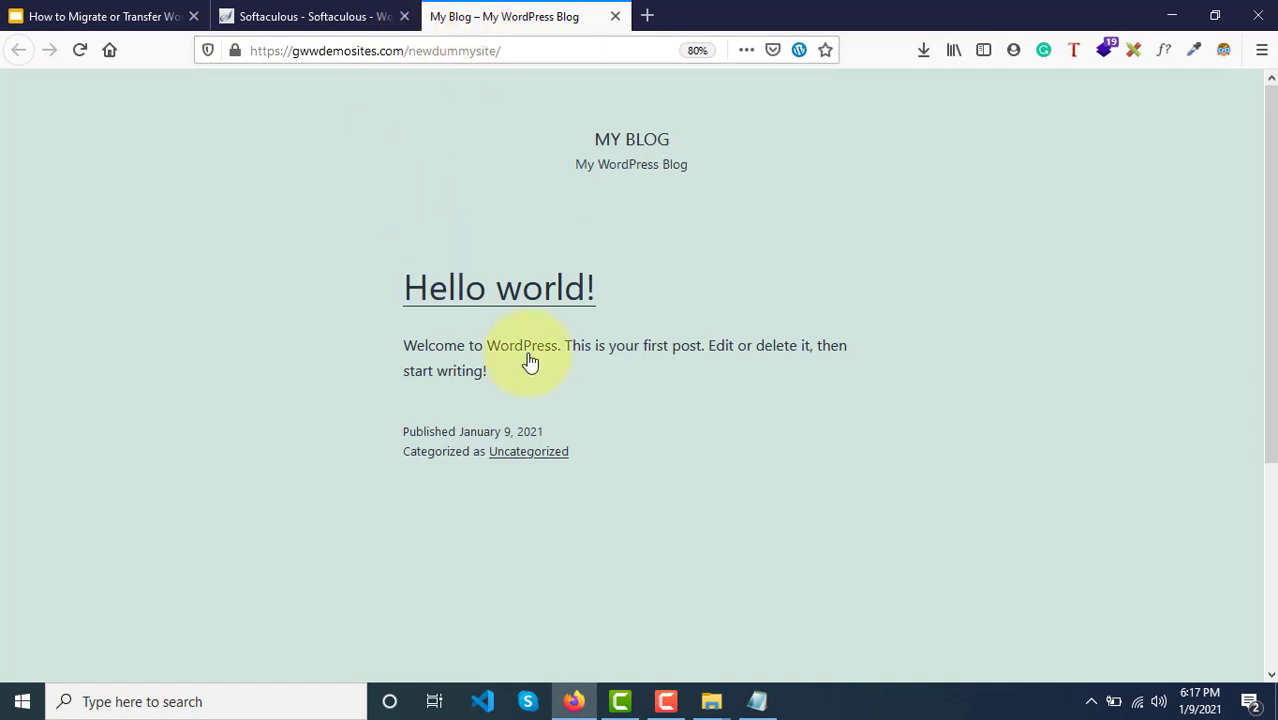
Step: Check the new blog's Hello world! post and its /newdummysite/ address against the slides
scroll(480, 397, "down", 5)
scroll(480, 397, "up", 5)
scroll(480, 397, "down", 5)
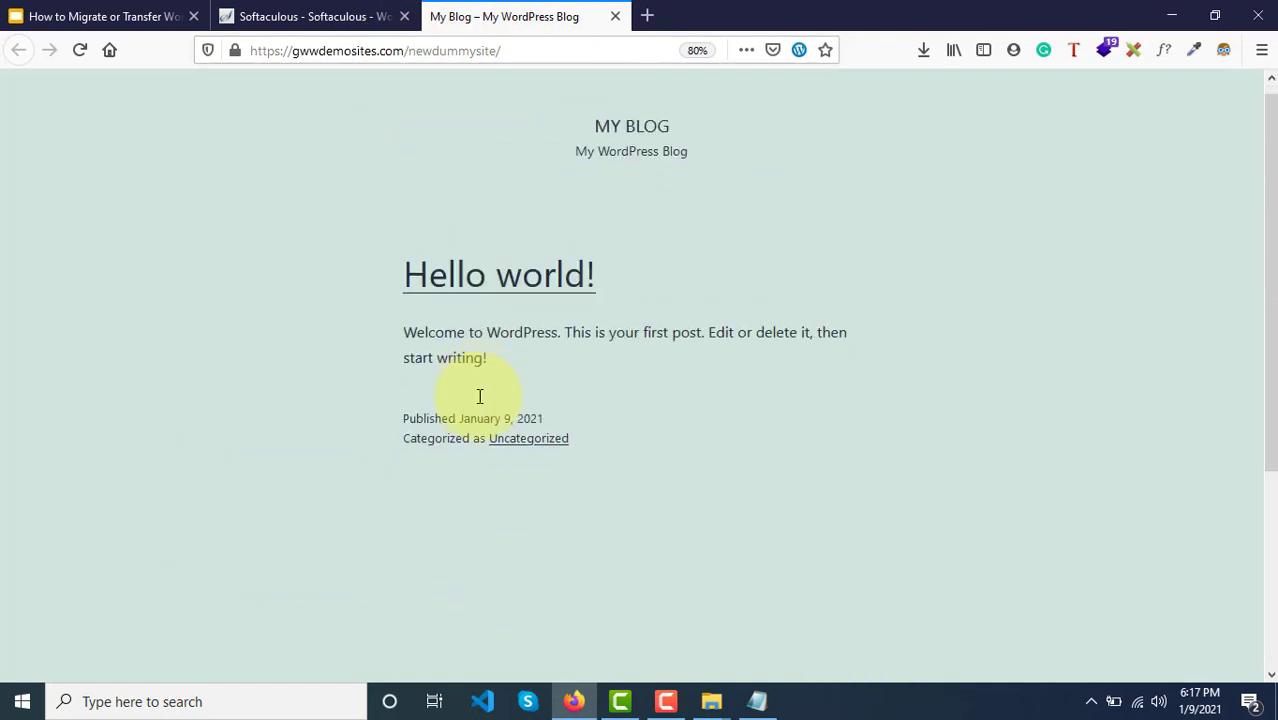
left_click(135, 22)
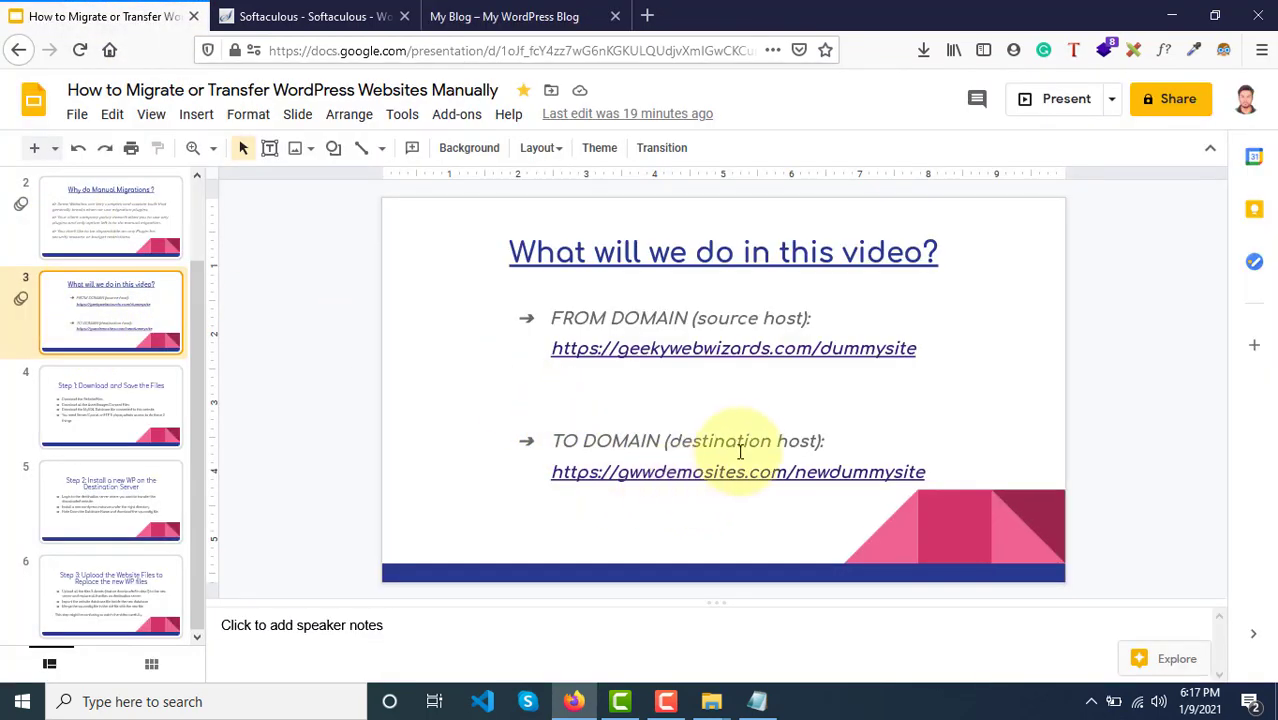
left_click(485, 8)
scroll(497, 317, "up", 3)
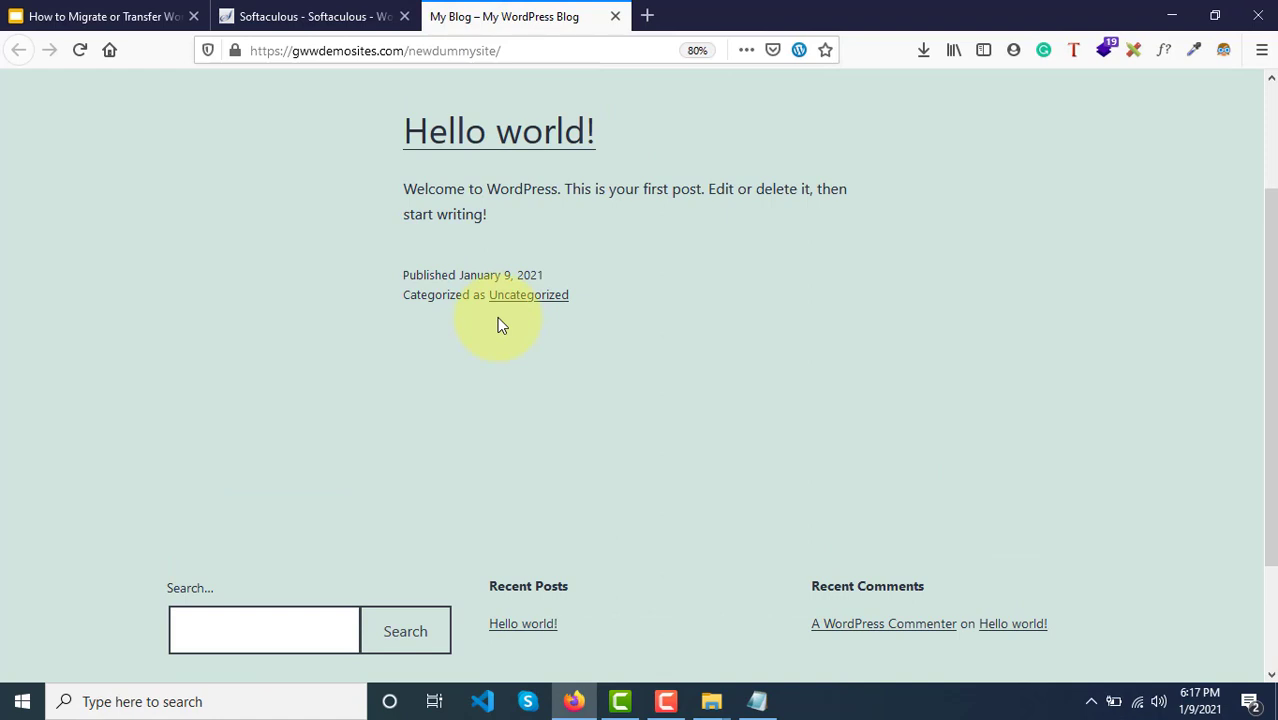
scroll(497, 317, "up", 3)
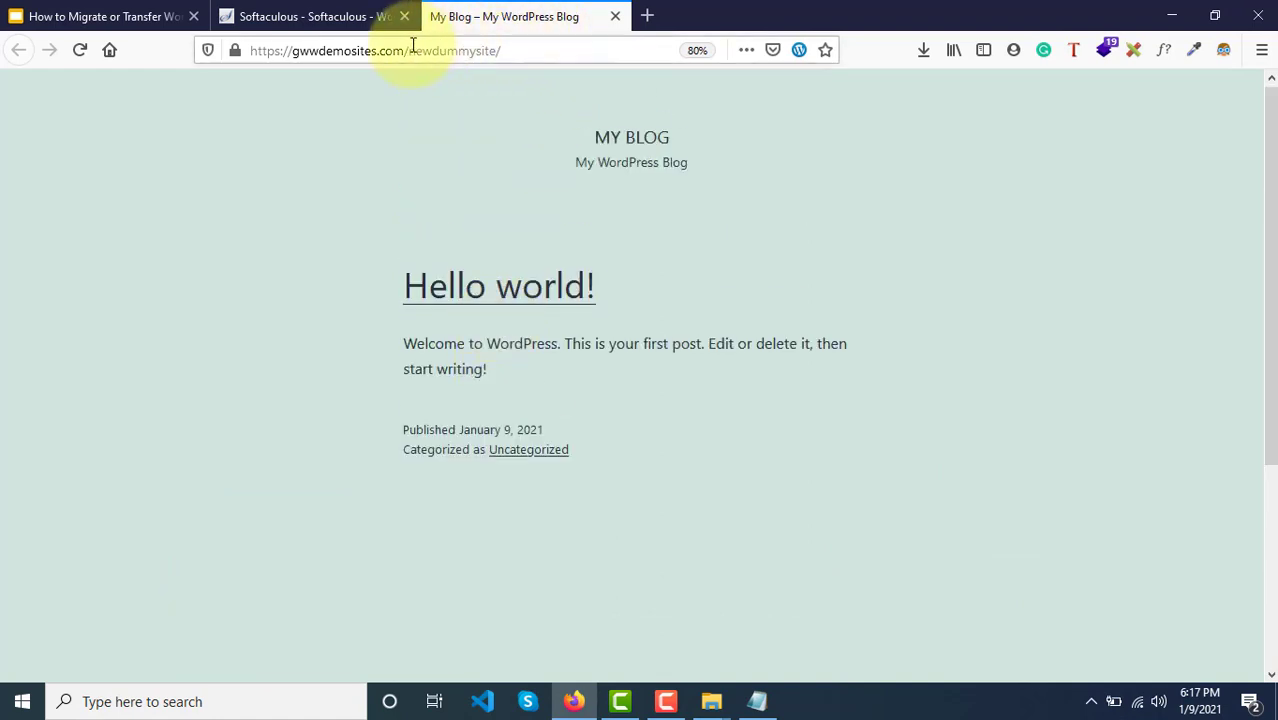
left_click_drag(408, 50, 531, 51)
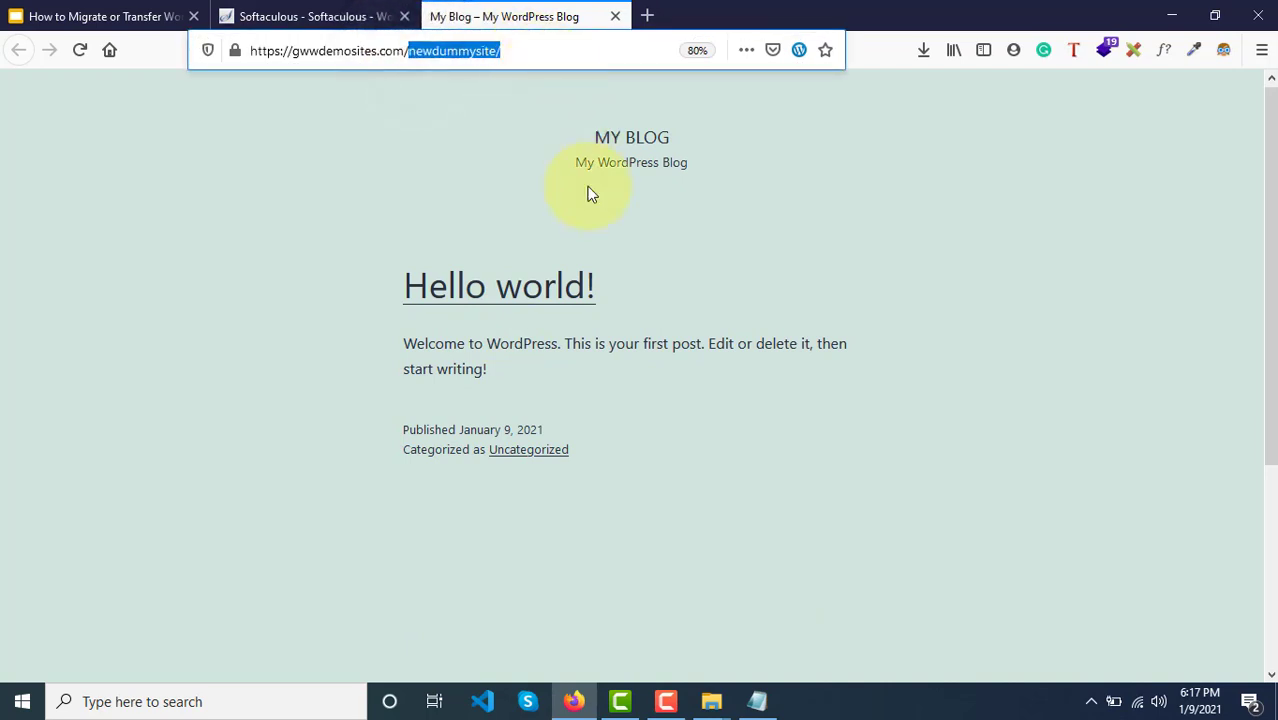
left_click(508, 232)
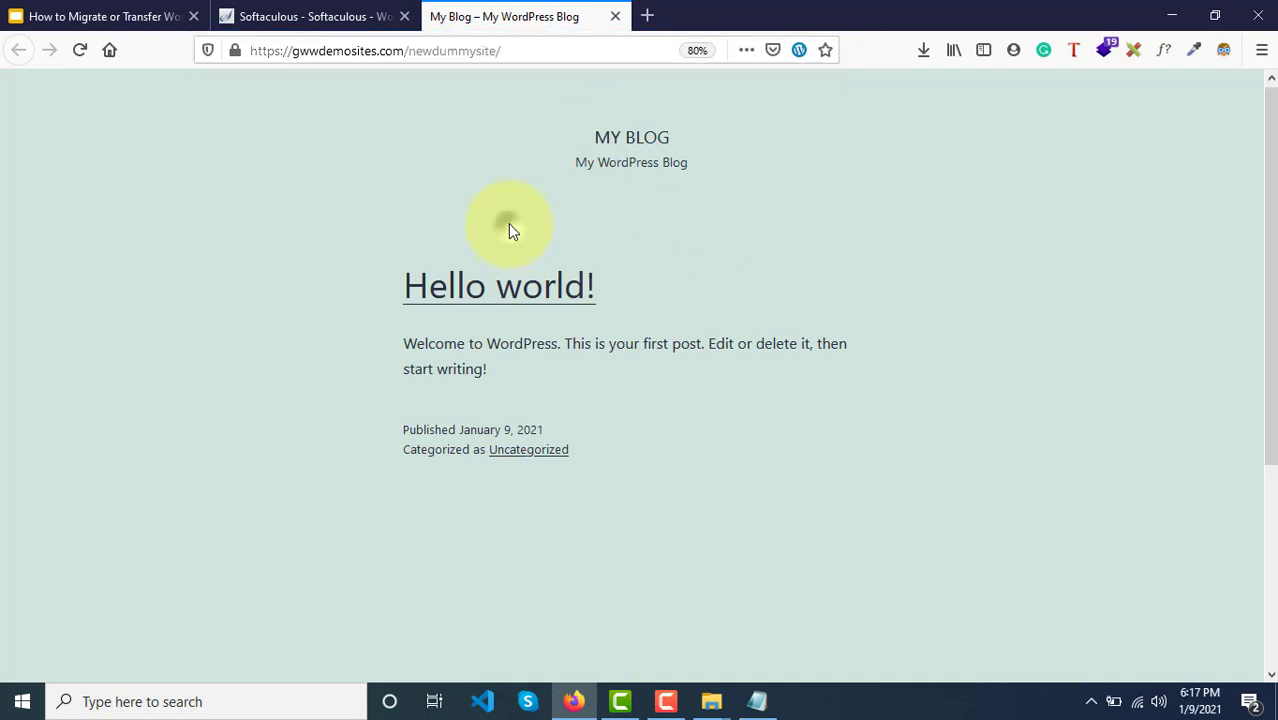
Step: Return to the Softaculous success tab and go back to the cPanel home page
left_click(340, 20)
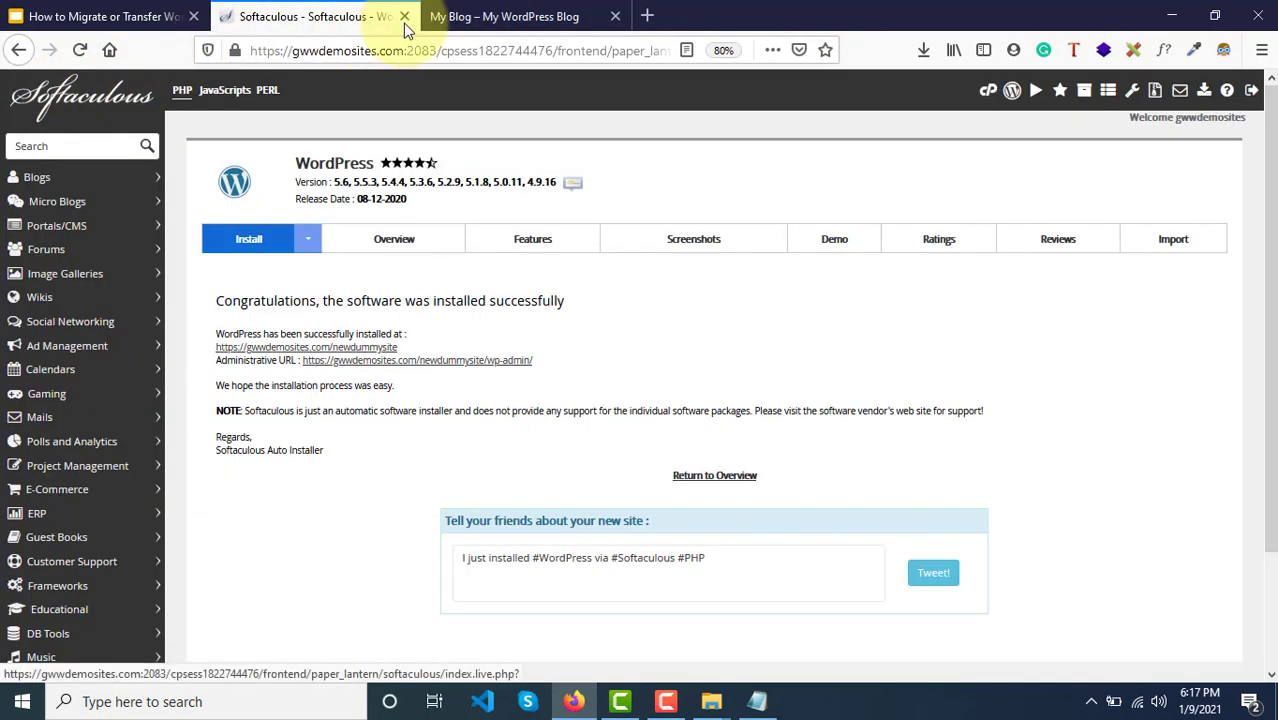
left_click(562, 14)
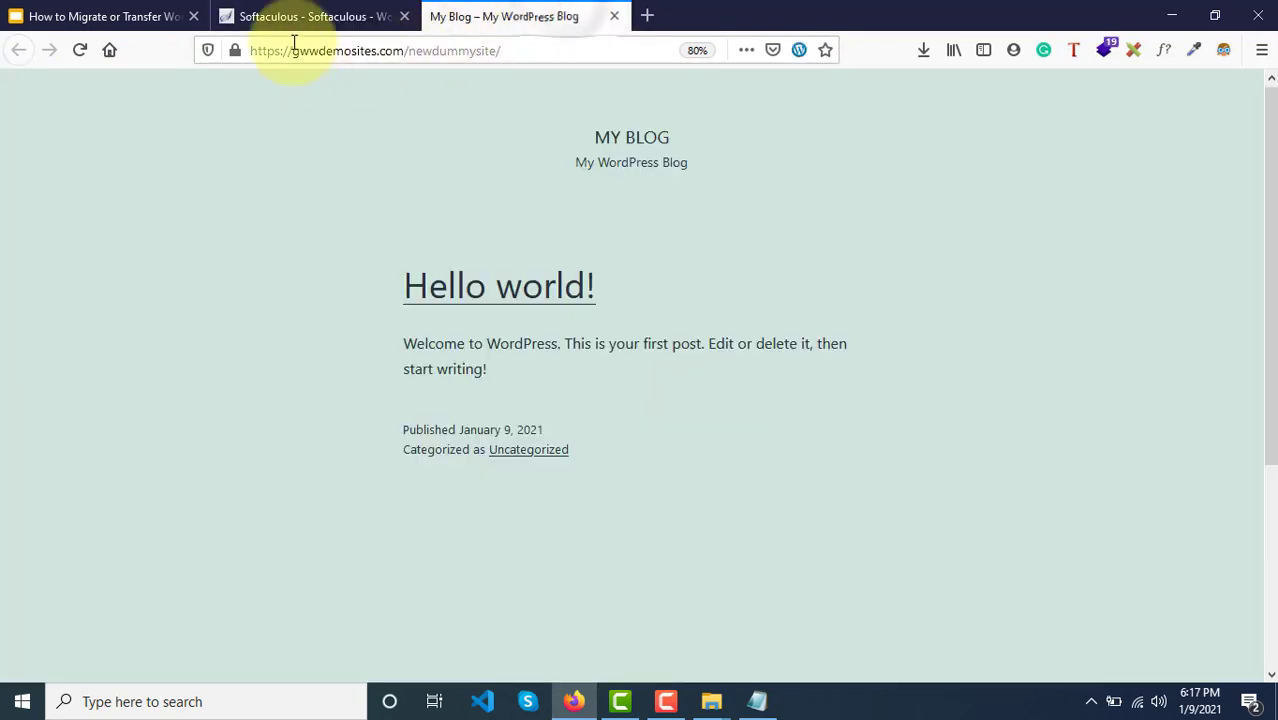
left_click(315, 16)
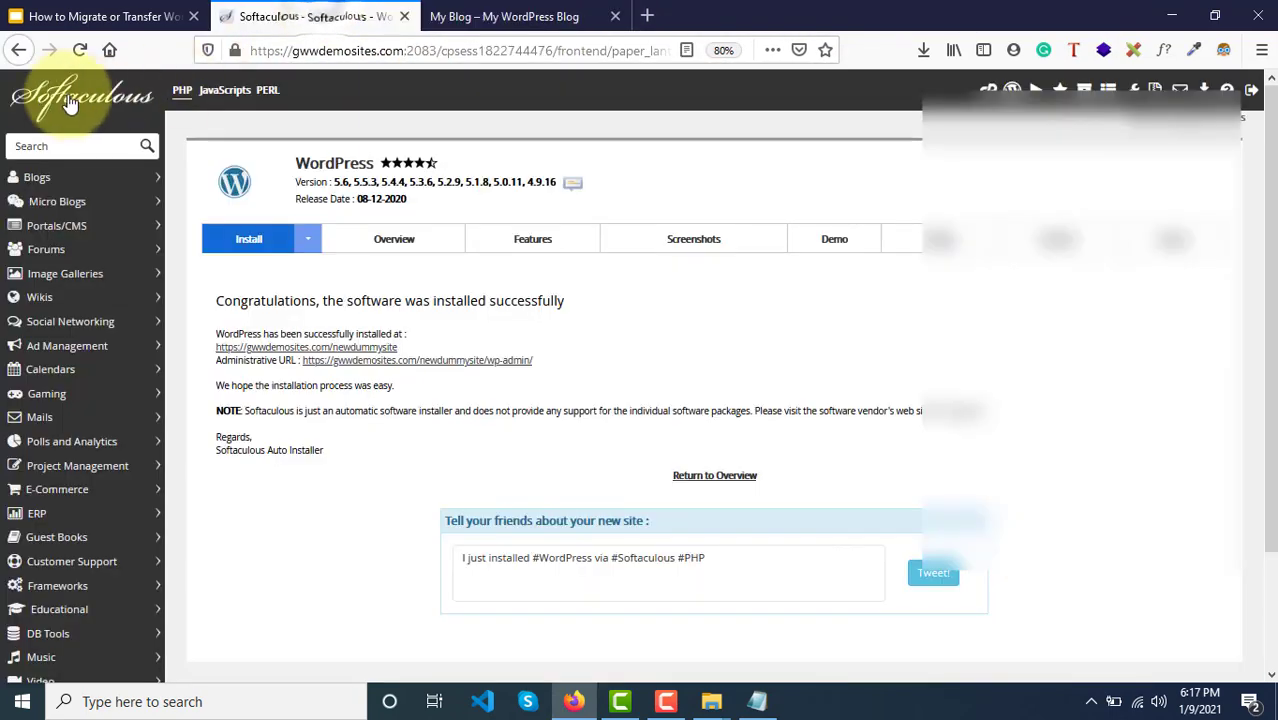
left_click(24, 56)
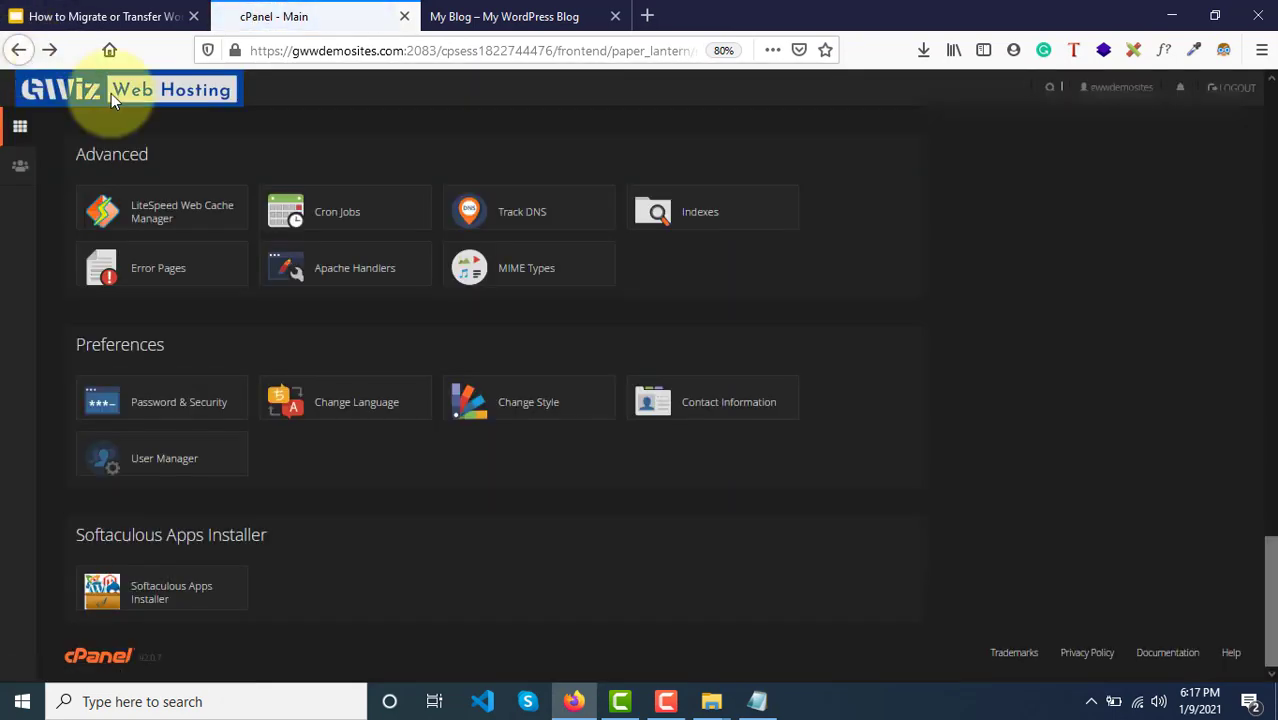
Step: Open File Manager and browse into public_html/newdummysite
scroll(403, 262, "up", 15)
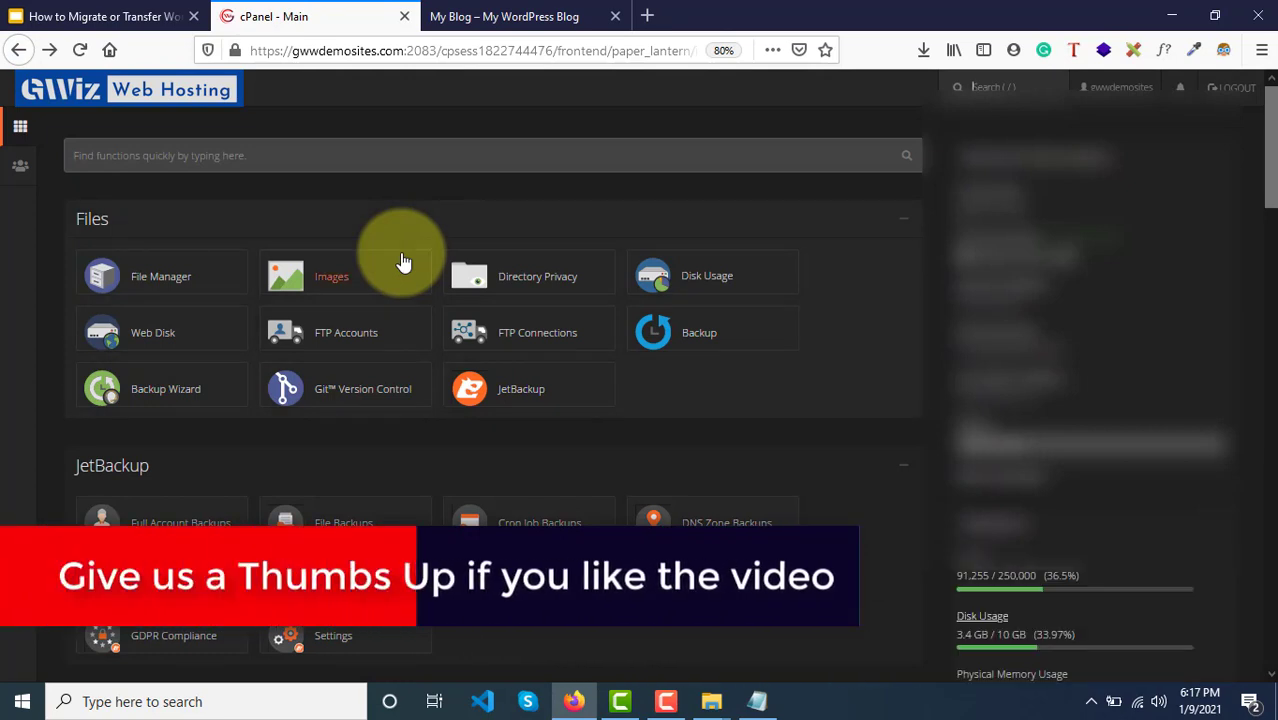
left_click(138, 278)
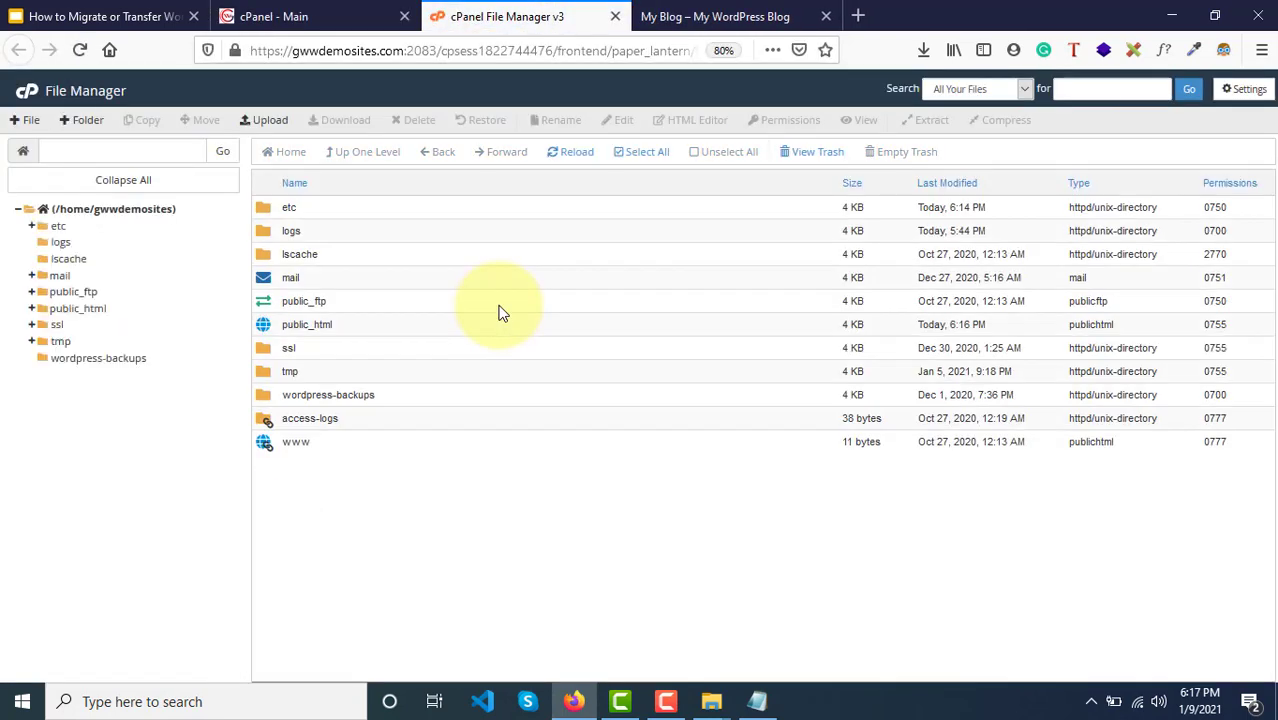
double_click(398, 332)
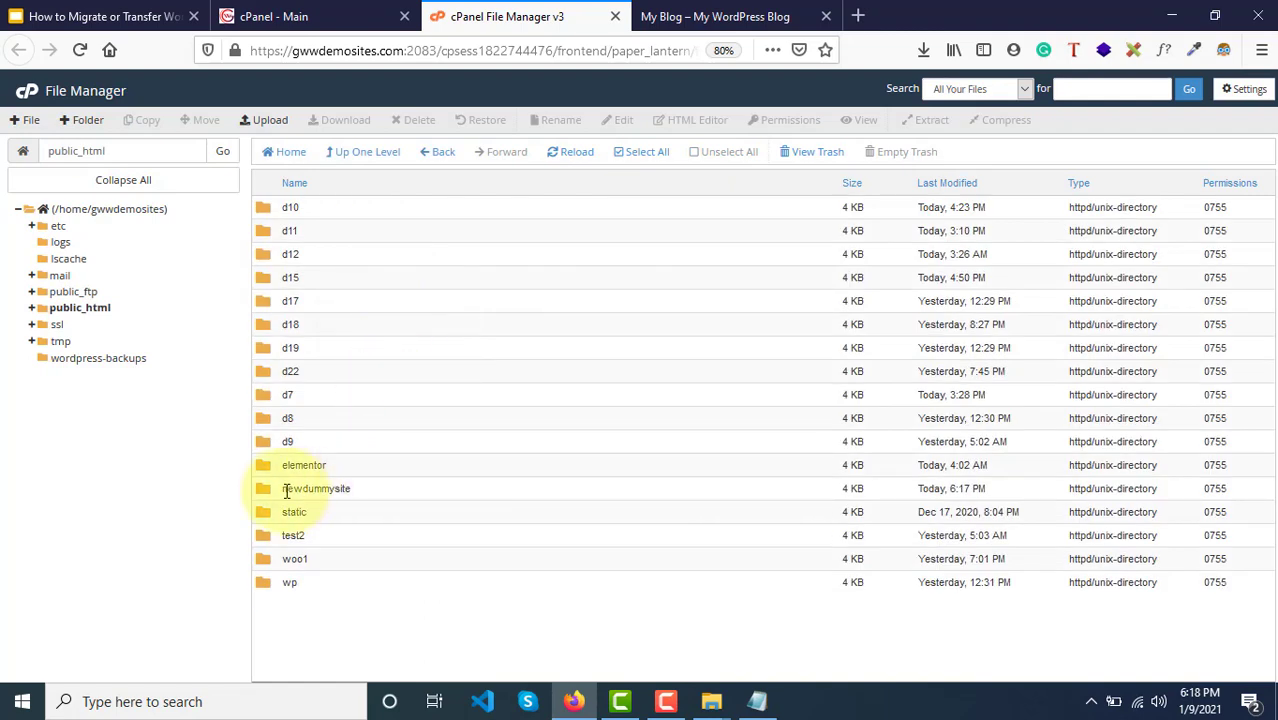
double_click(406, 486)
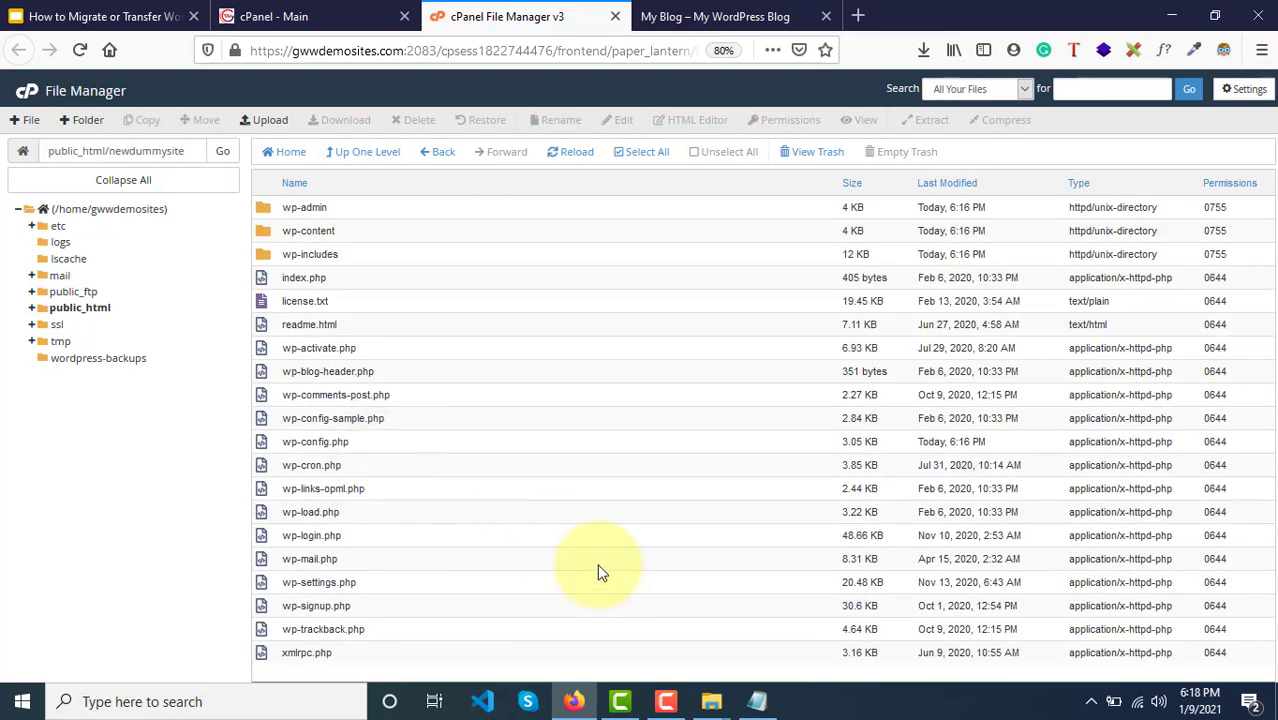
Step: Recheck the new blog page, then select index.php and wp-config.php in newdummysite
left_click(738, 12)
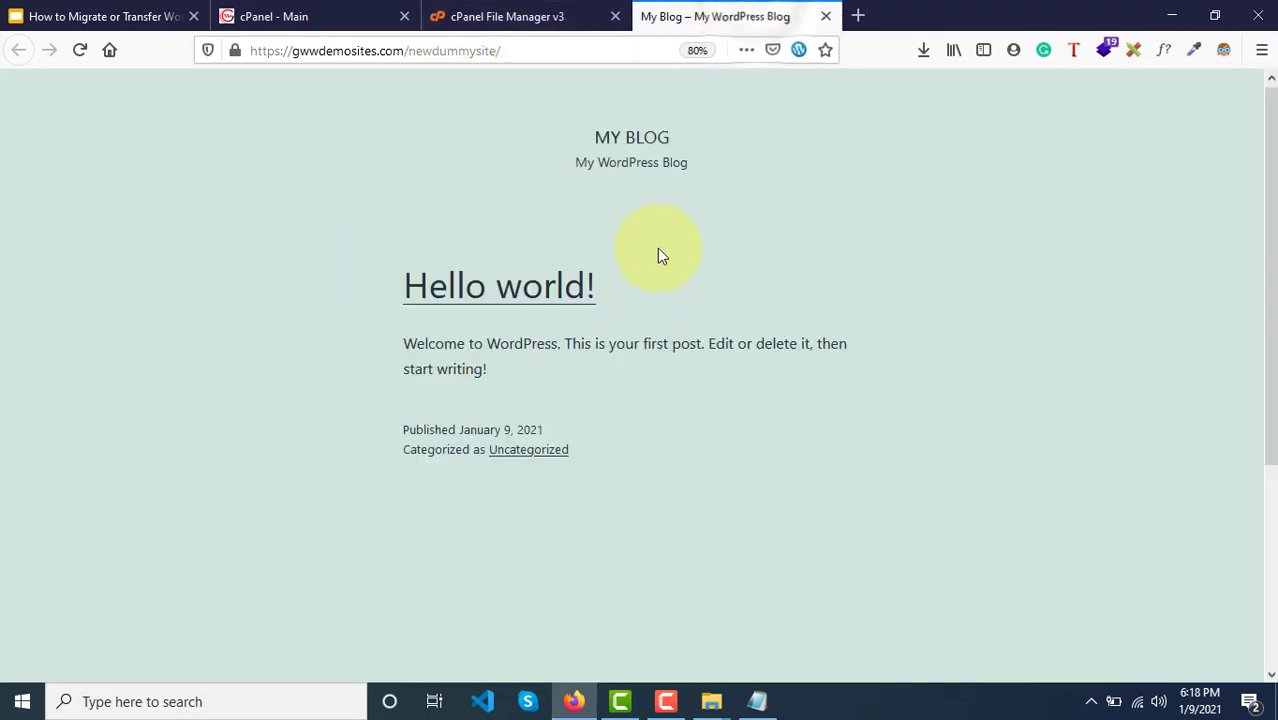
left_click(538, 22)
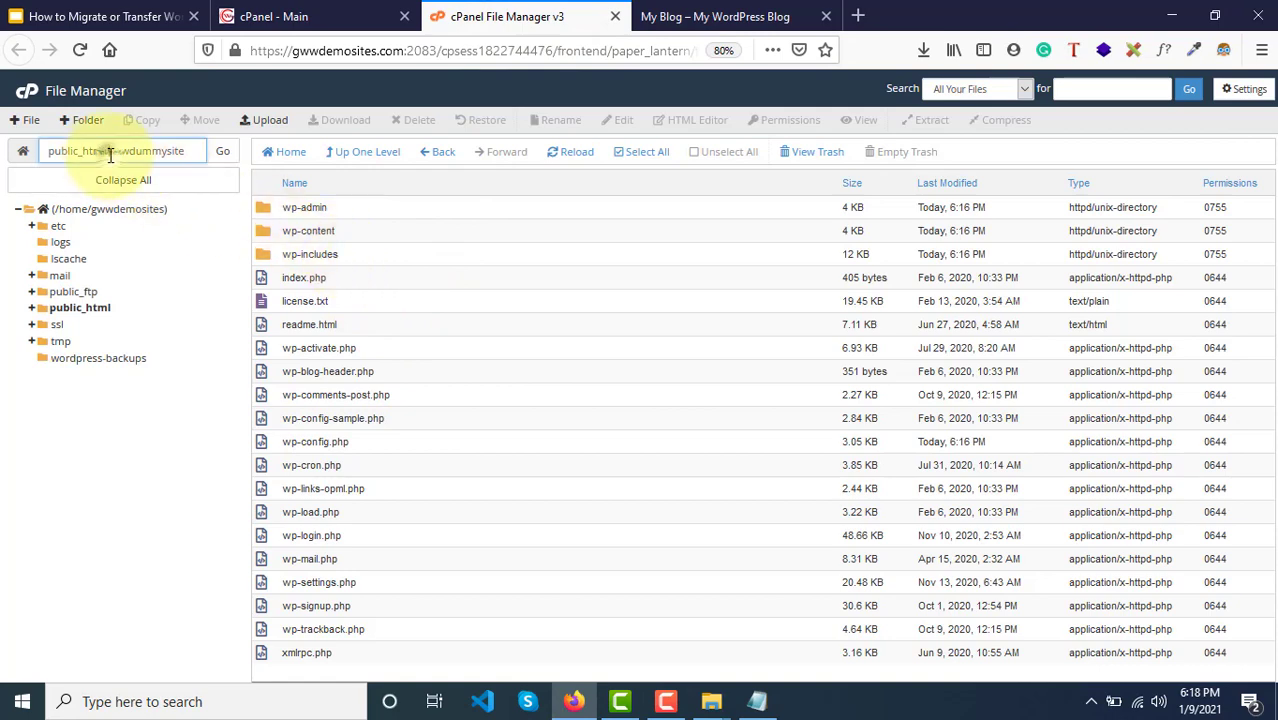
left_click_drag(109, 151, 198, 150)
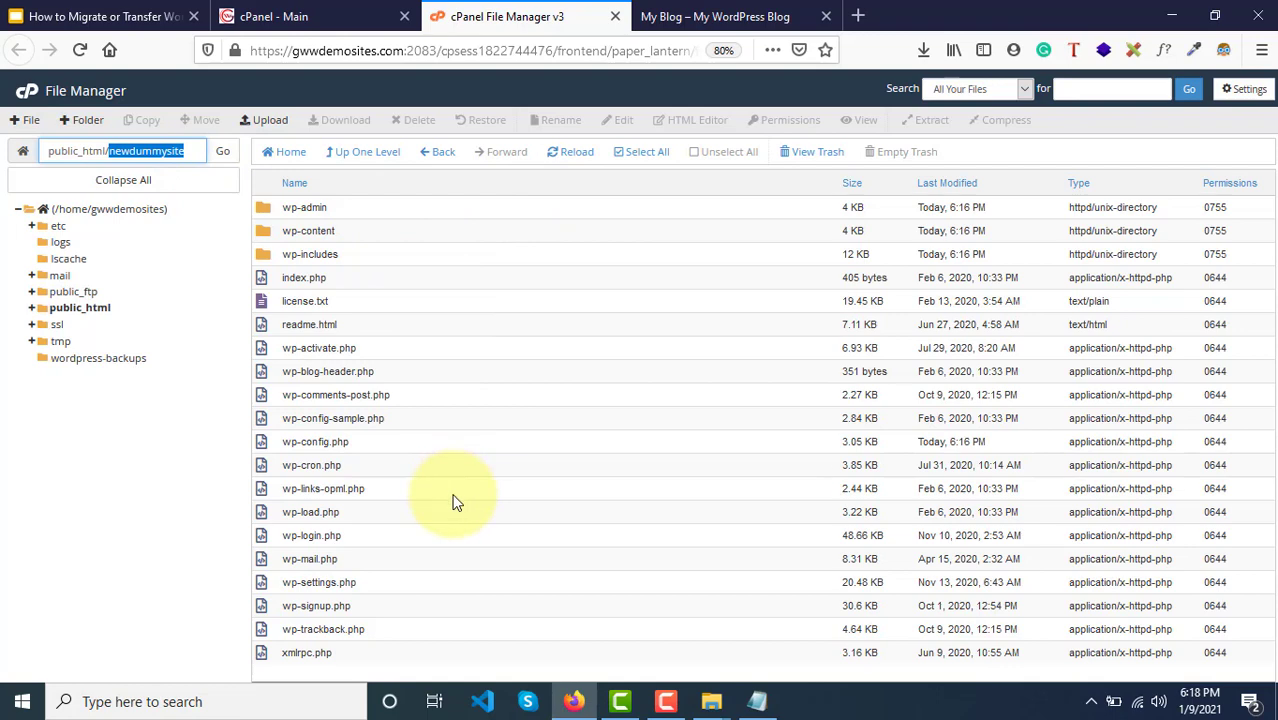
left_click(494, 275)
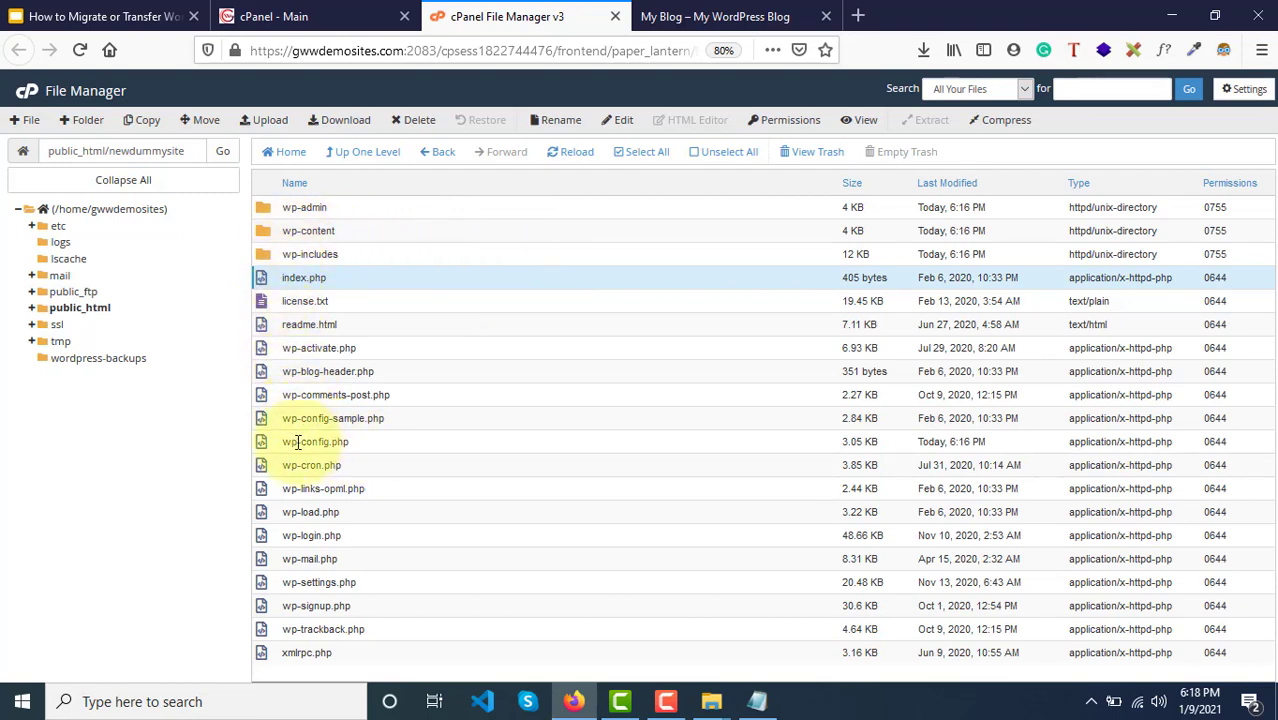
left_click(366, 453)
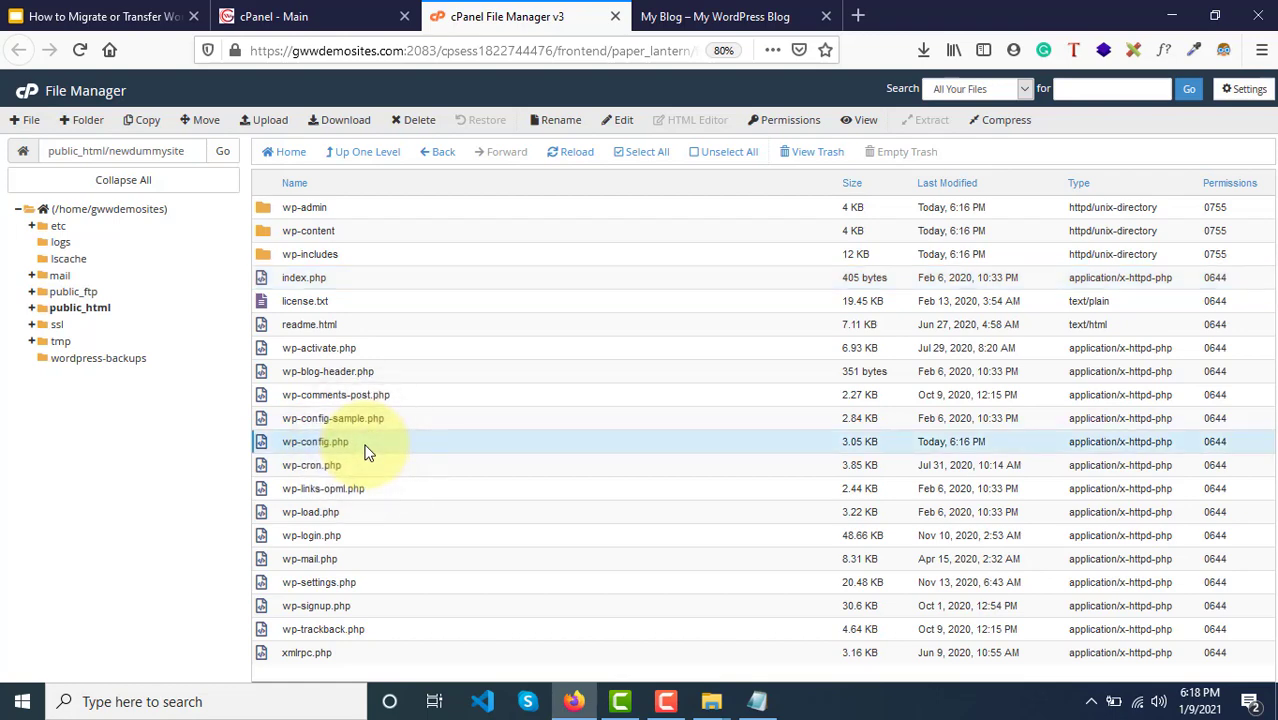
Step: Download a copy of wp-config.php from newdummysite
right_click(366, 453)
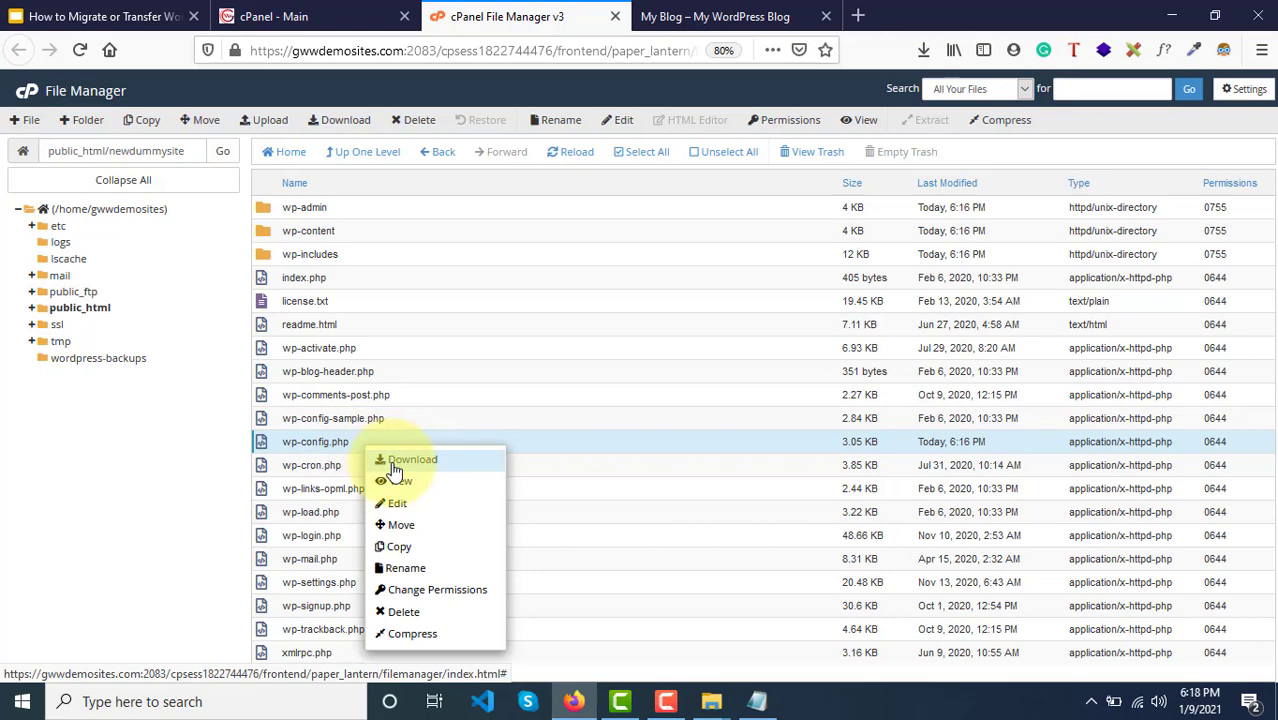
left_click(405, 460)
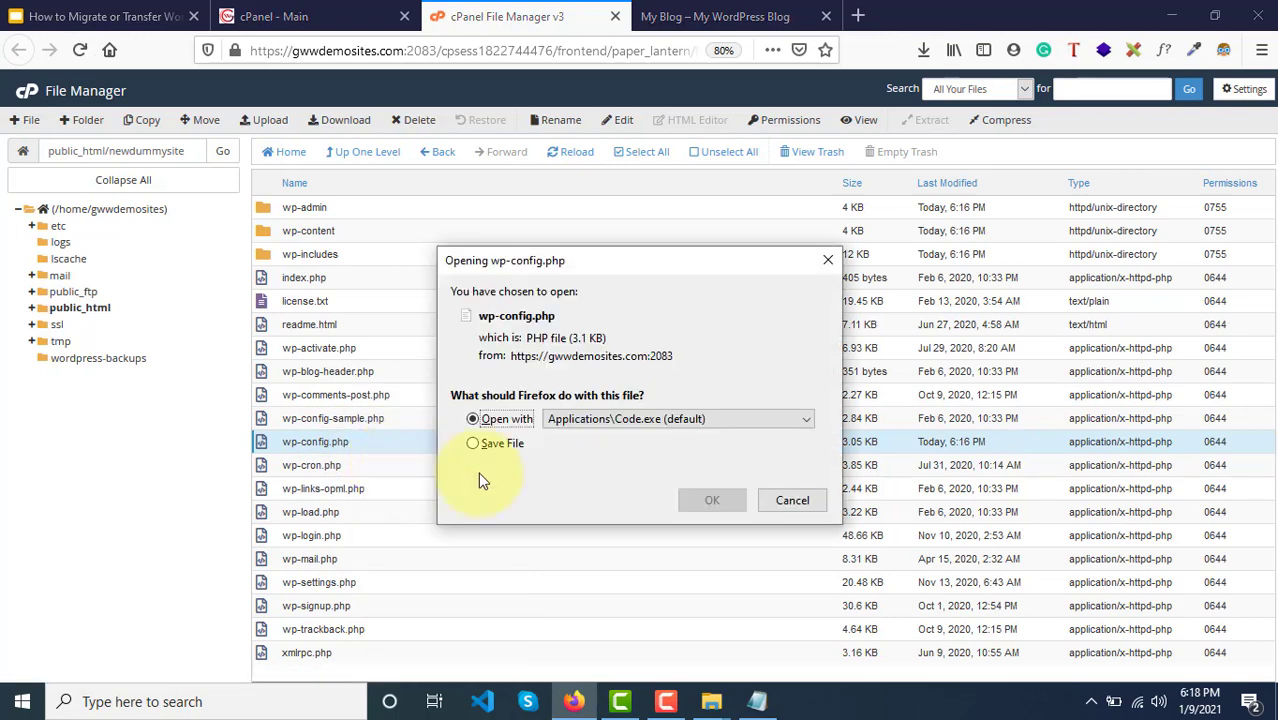
left_click(472, 443)
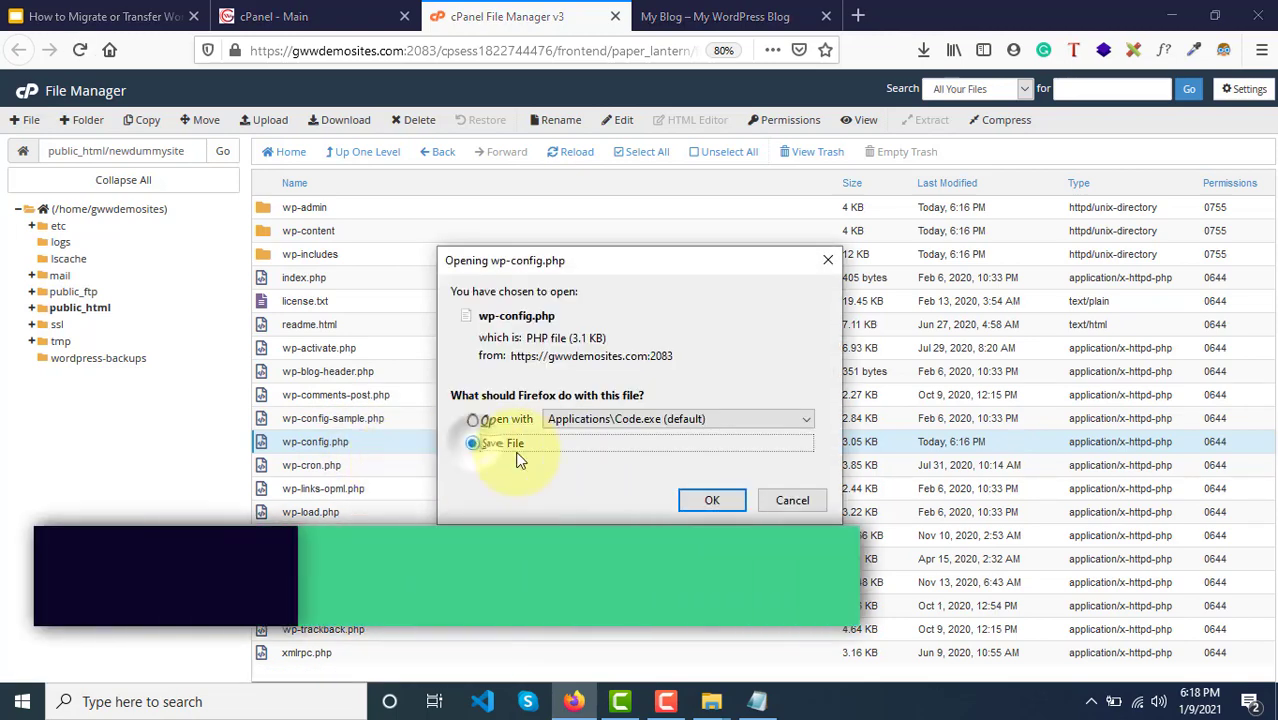
left_click(712, 500)
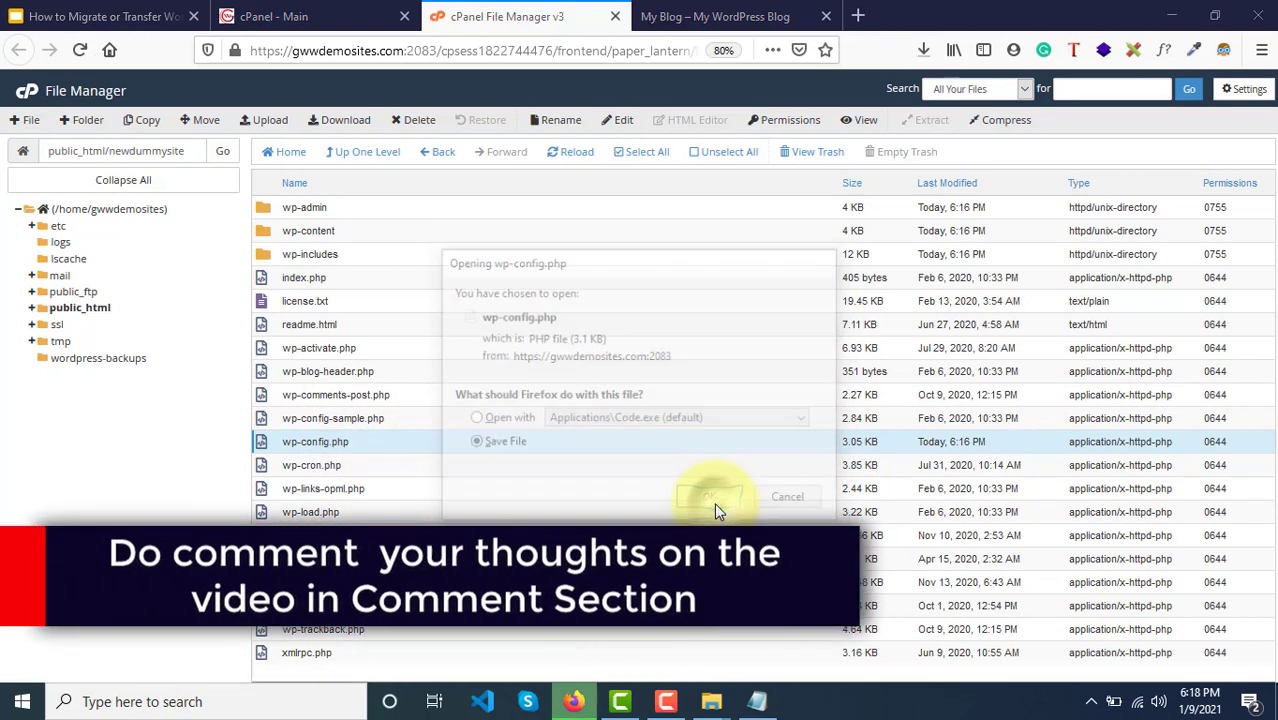
Step: View wp-config.php as text and select its MySQL settings block through DB_COLLATE
right_click(358, 443)
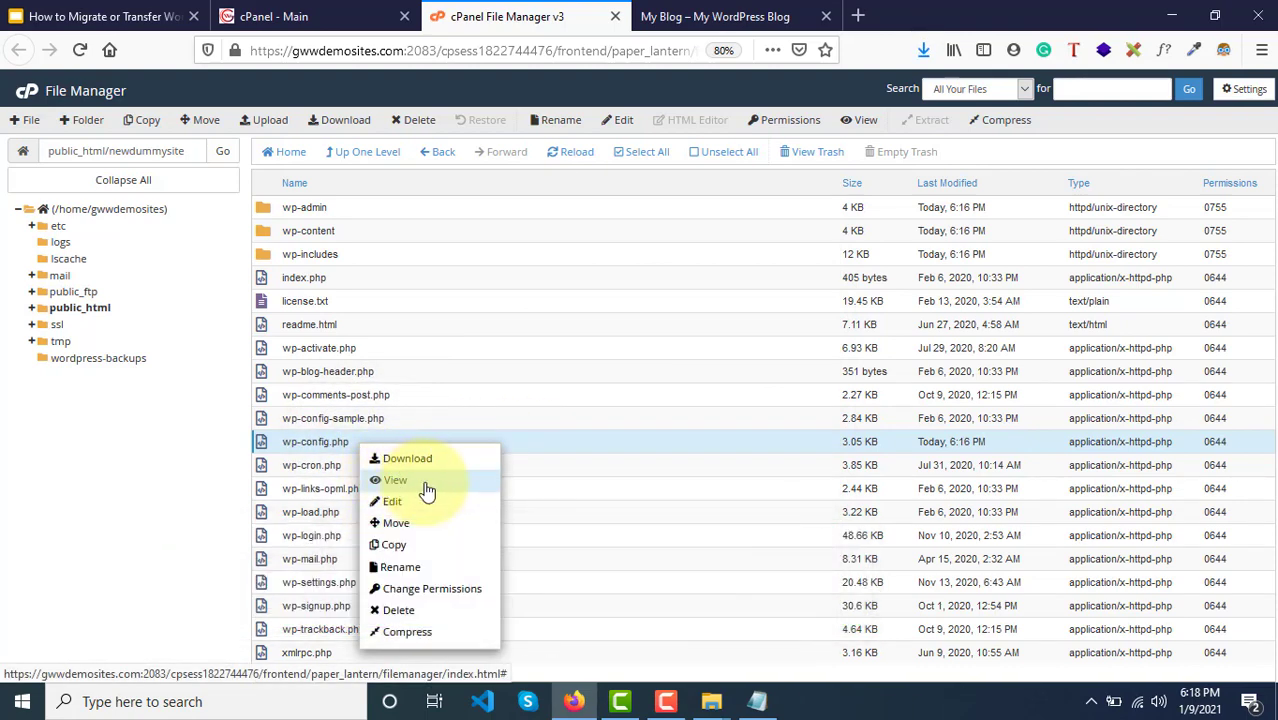
left_click(427, 491)
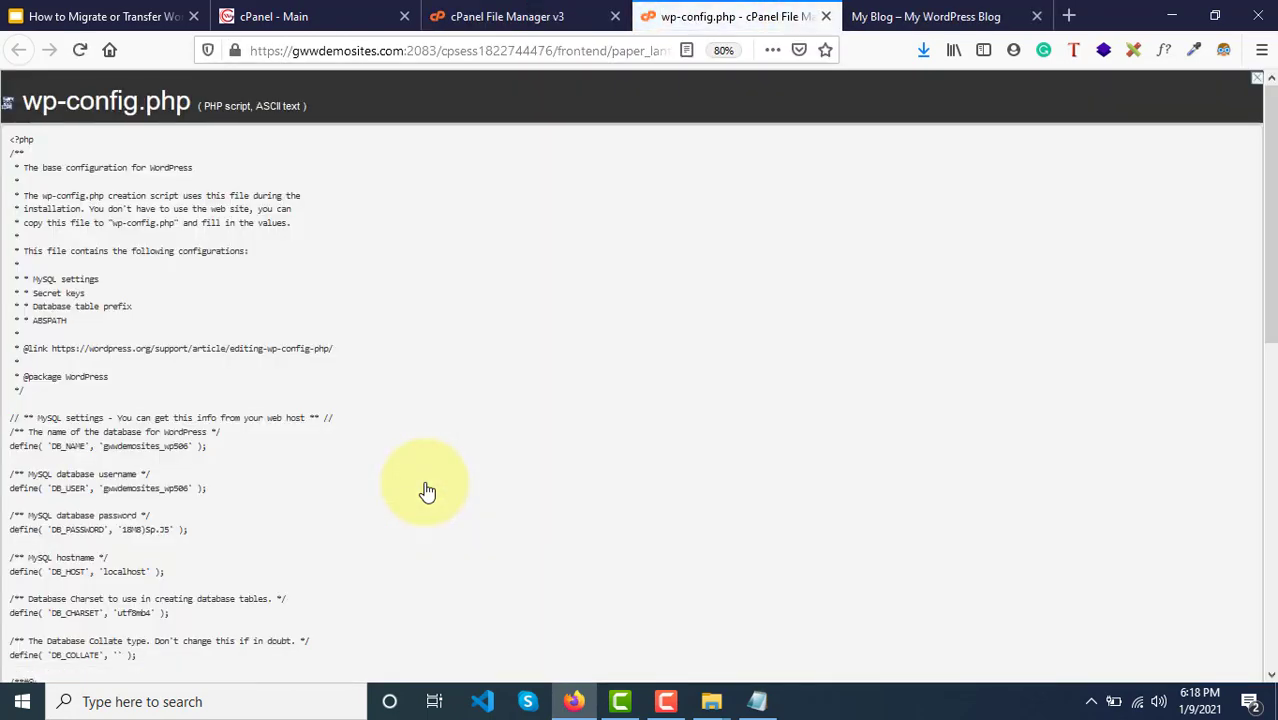
scroll(427, 491, "down", 3)
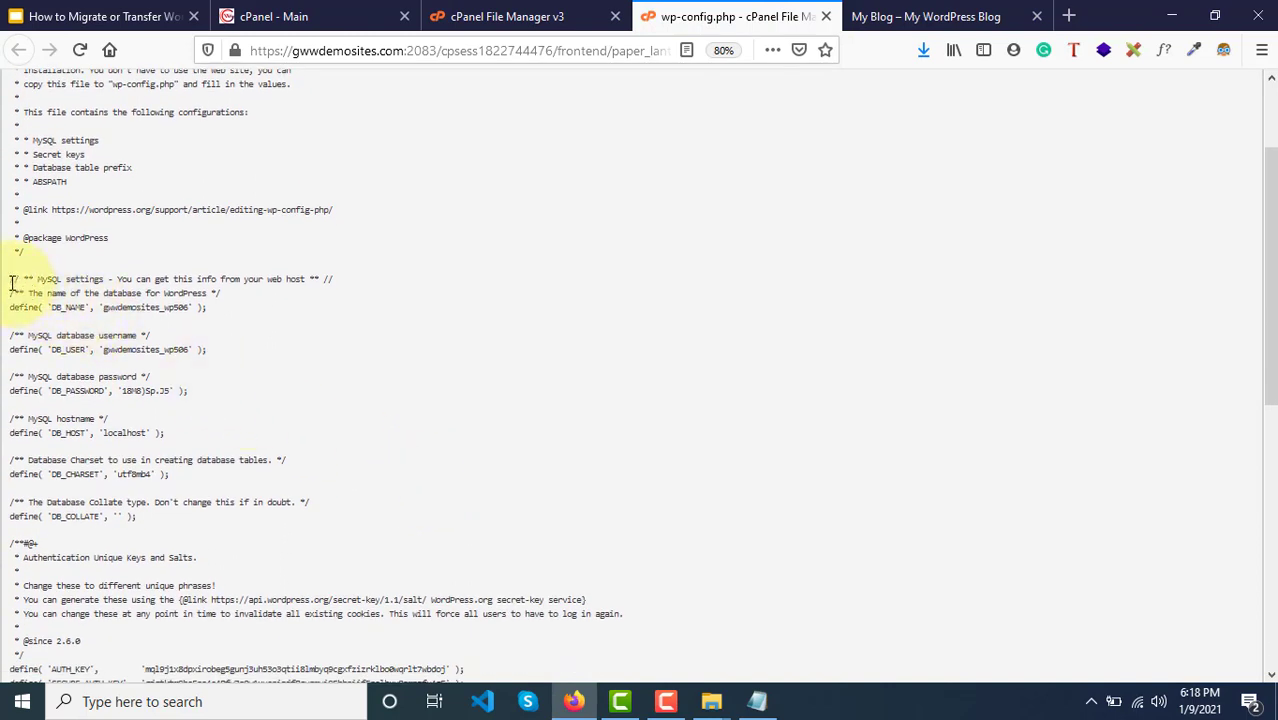
left_click_drag(12, 283, 48, 283)
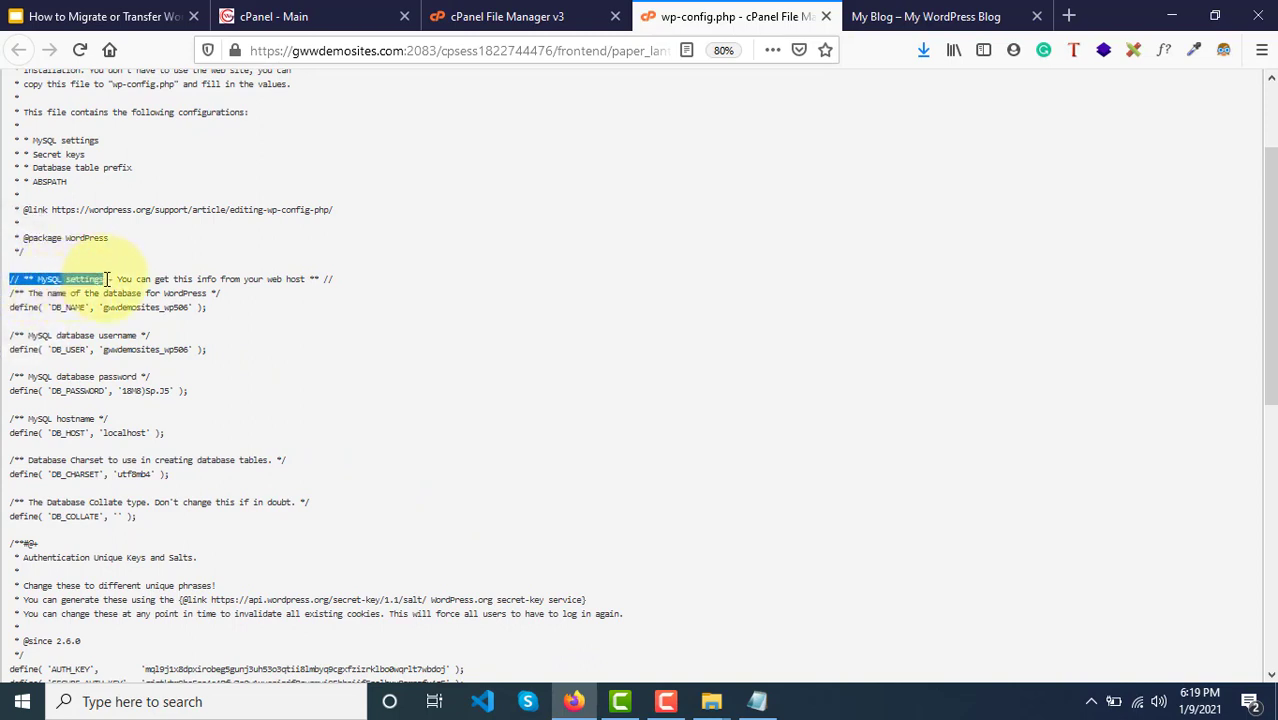
left_click_drag(107, 279, 147, 525)
key("ctrl+c")
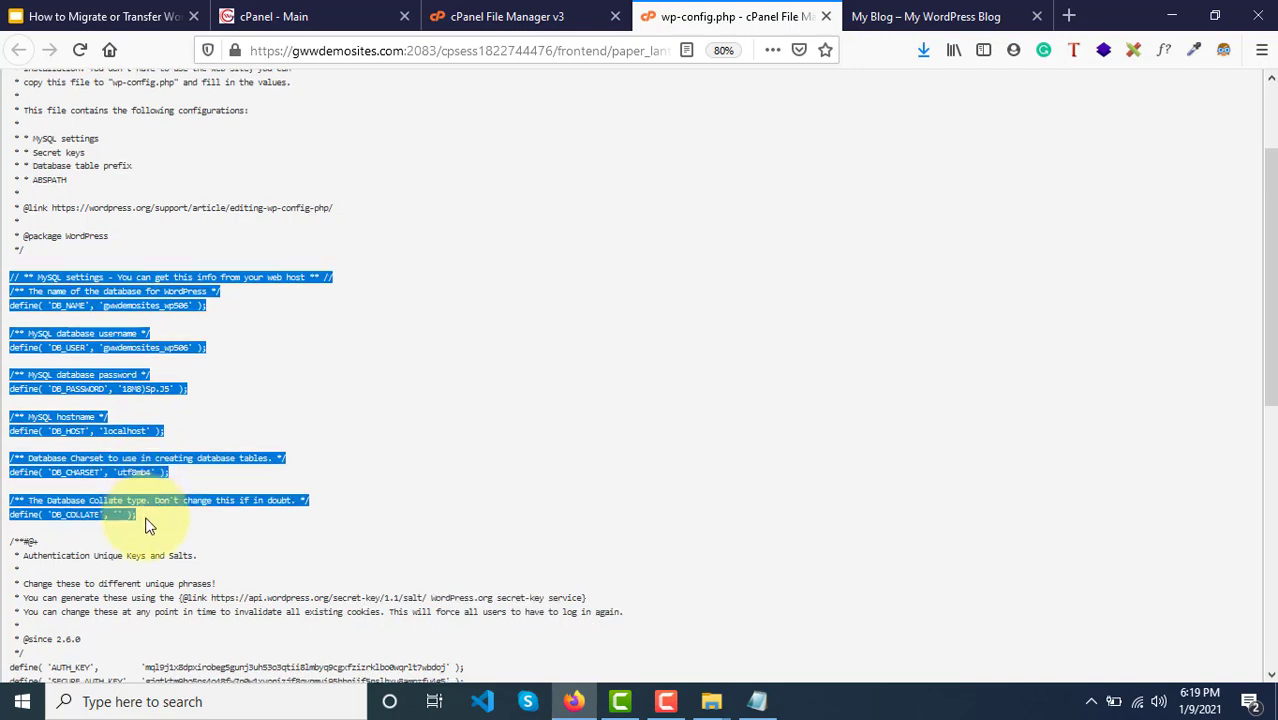
scroll(147, 525, "down", 1)
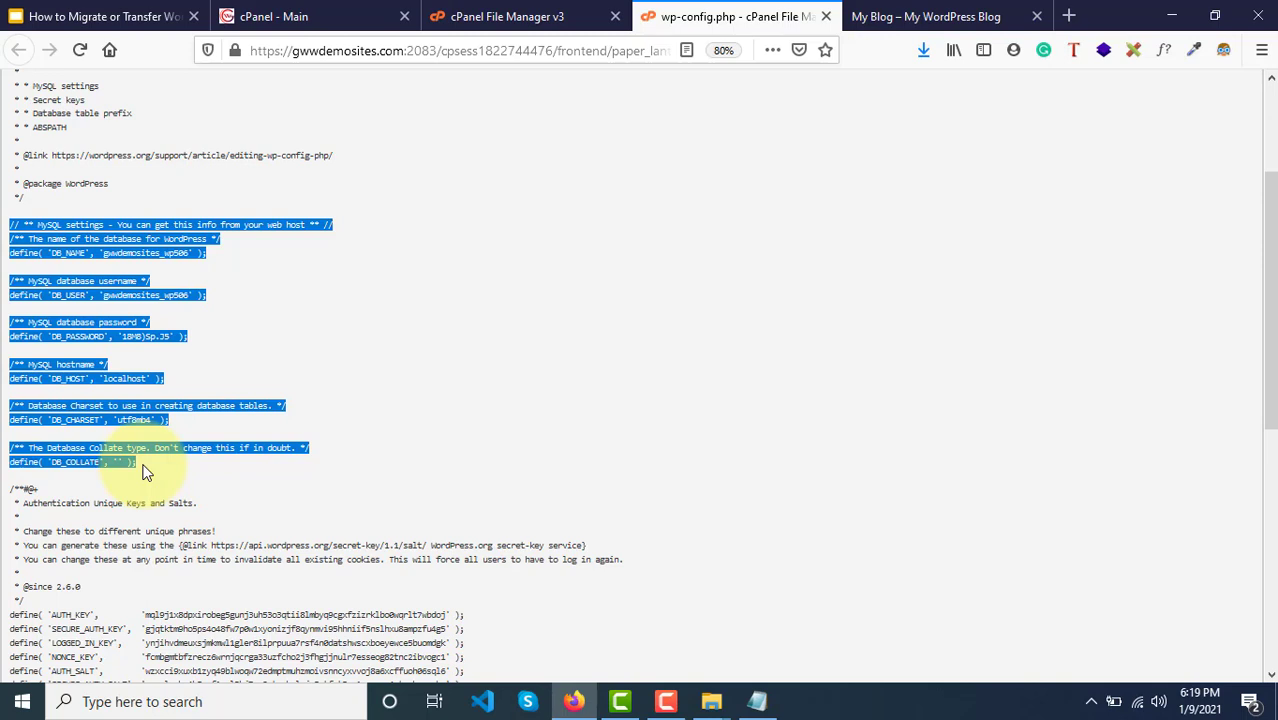
Step: Paste the new install's MySQL settings into the notes and add a ==== separator under wp3k_
left_click(756, 699)
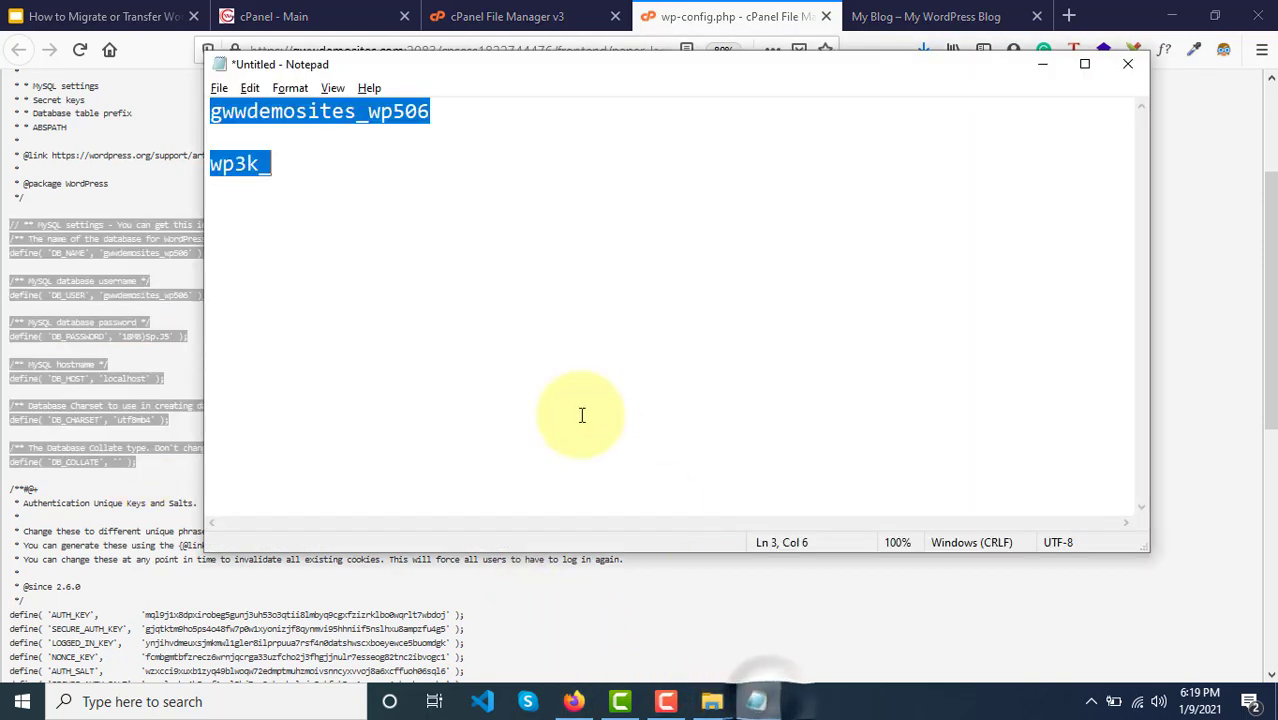
left_click(317, 191)
key("Return")
key("Return")
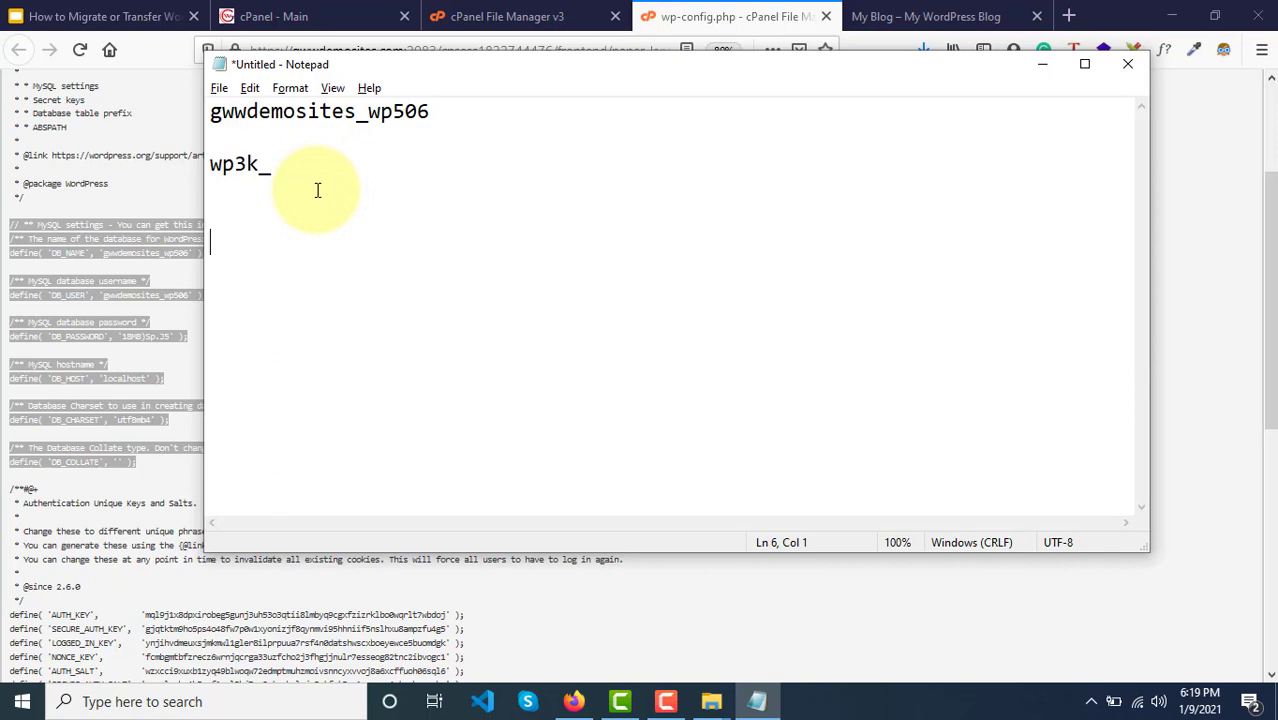
key("ctrl+v")
scroll(317, 191, "up", 3)
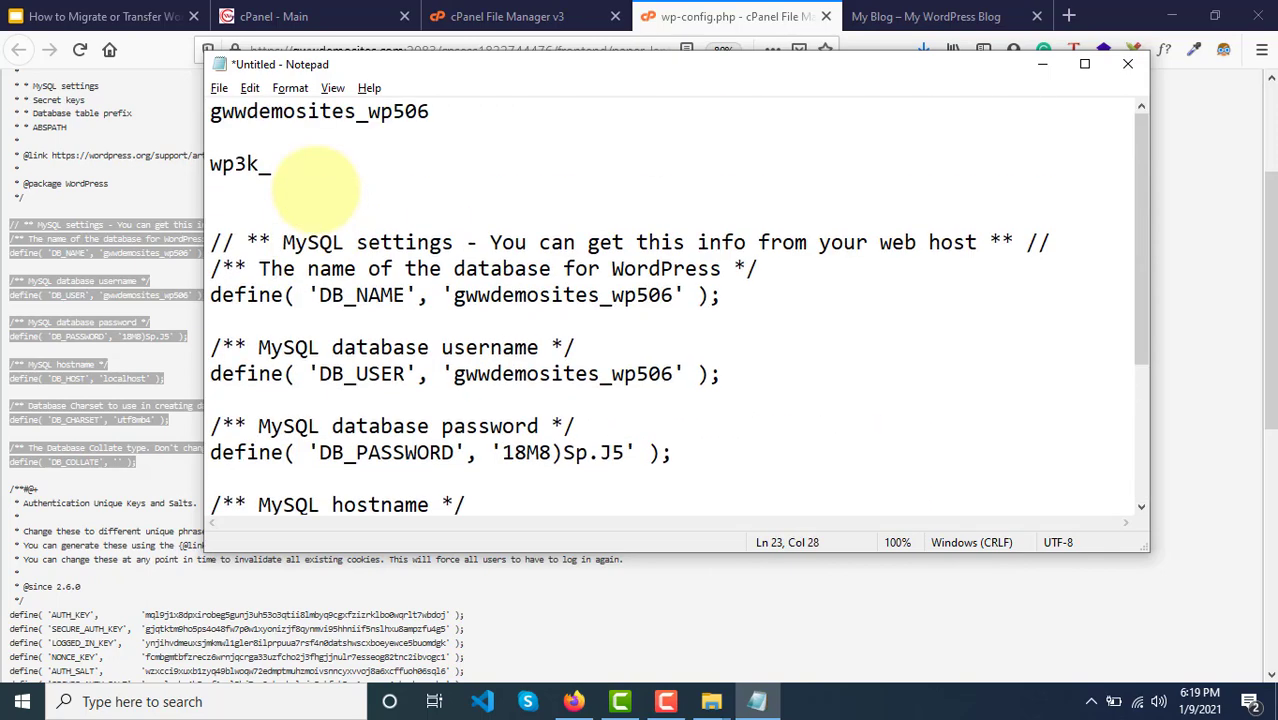
left_click(219, 198)
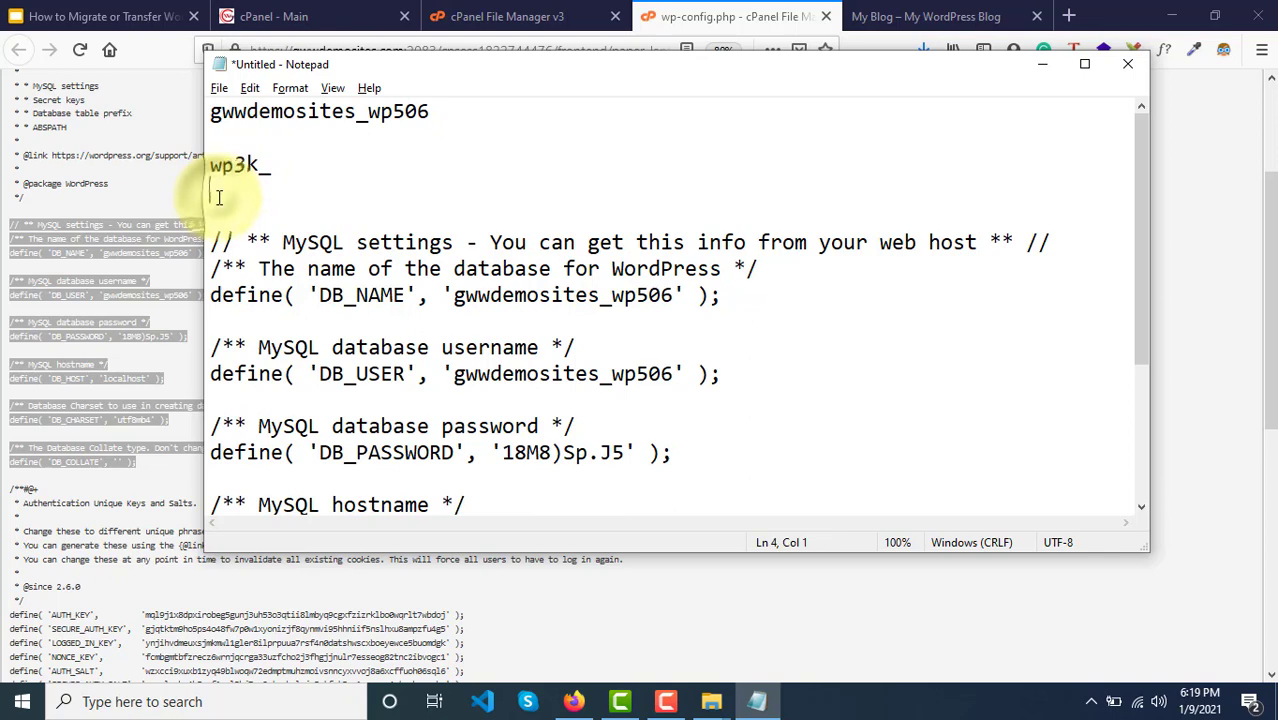
type("=======================")
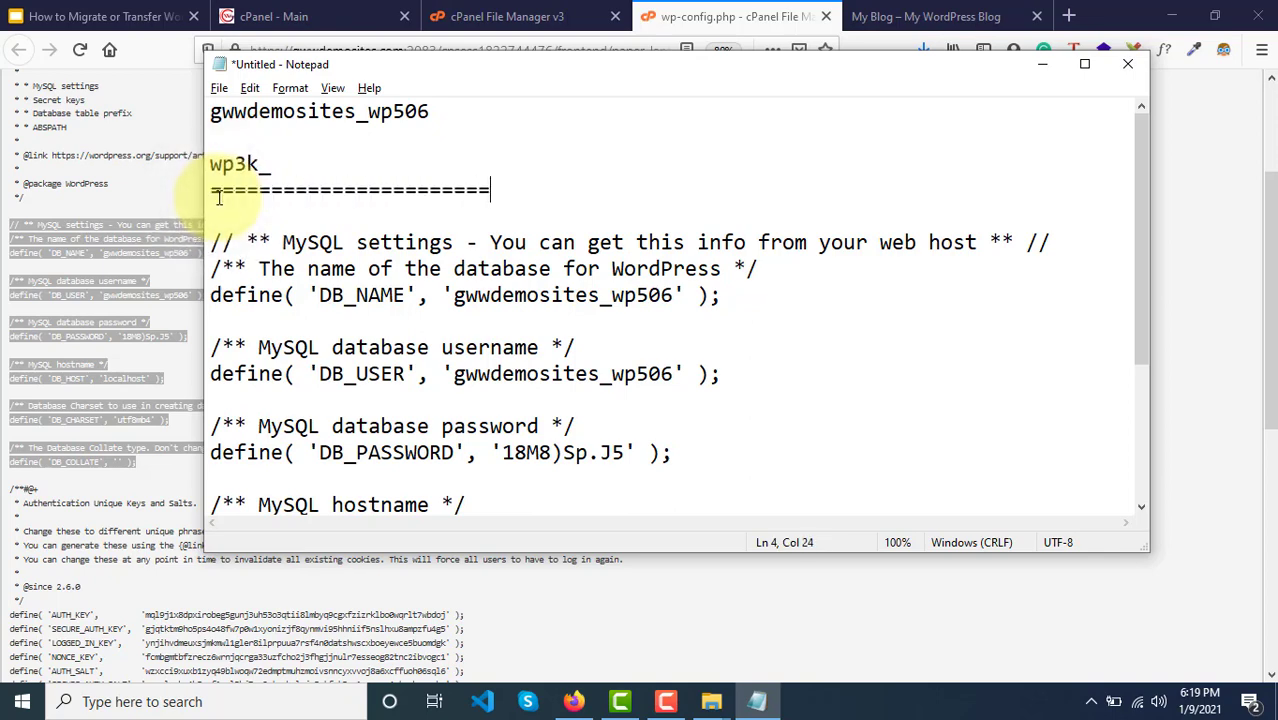
Step: Remove the blank line and save the notes to the Desktop as newdbdetails
key("BackSpace")
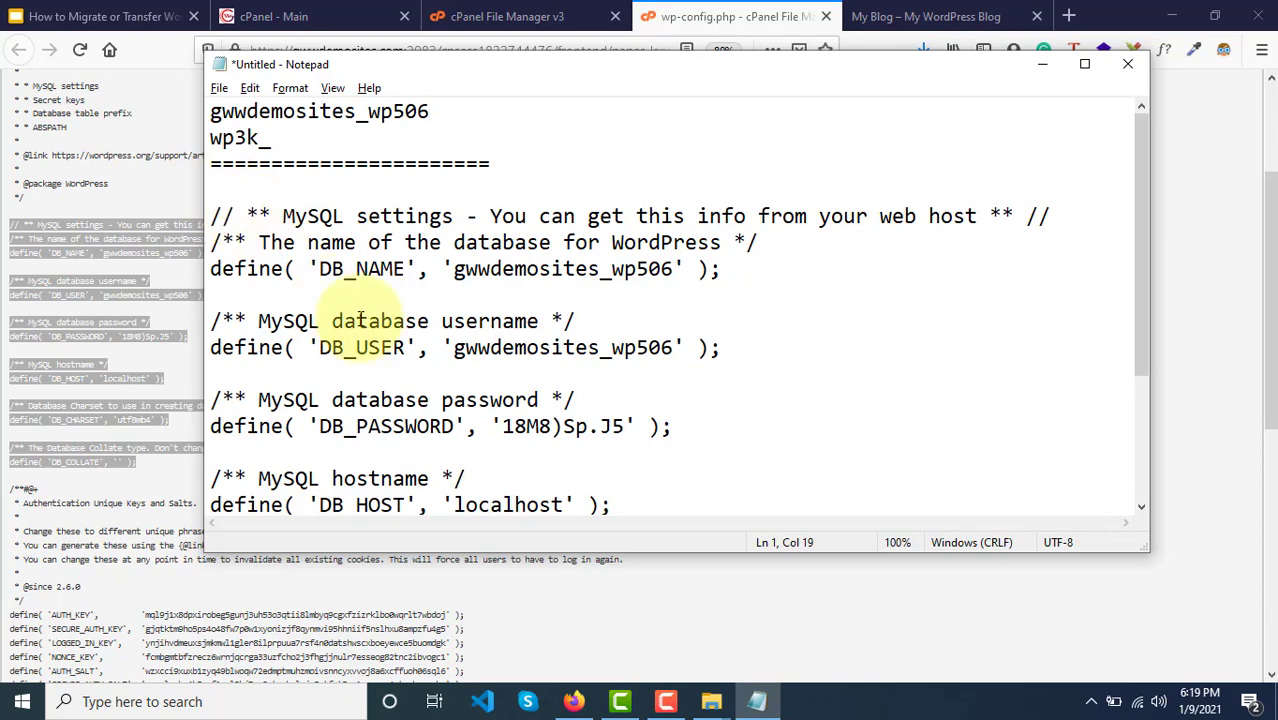
left_click(219, 88)
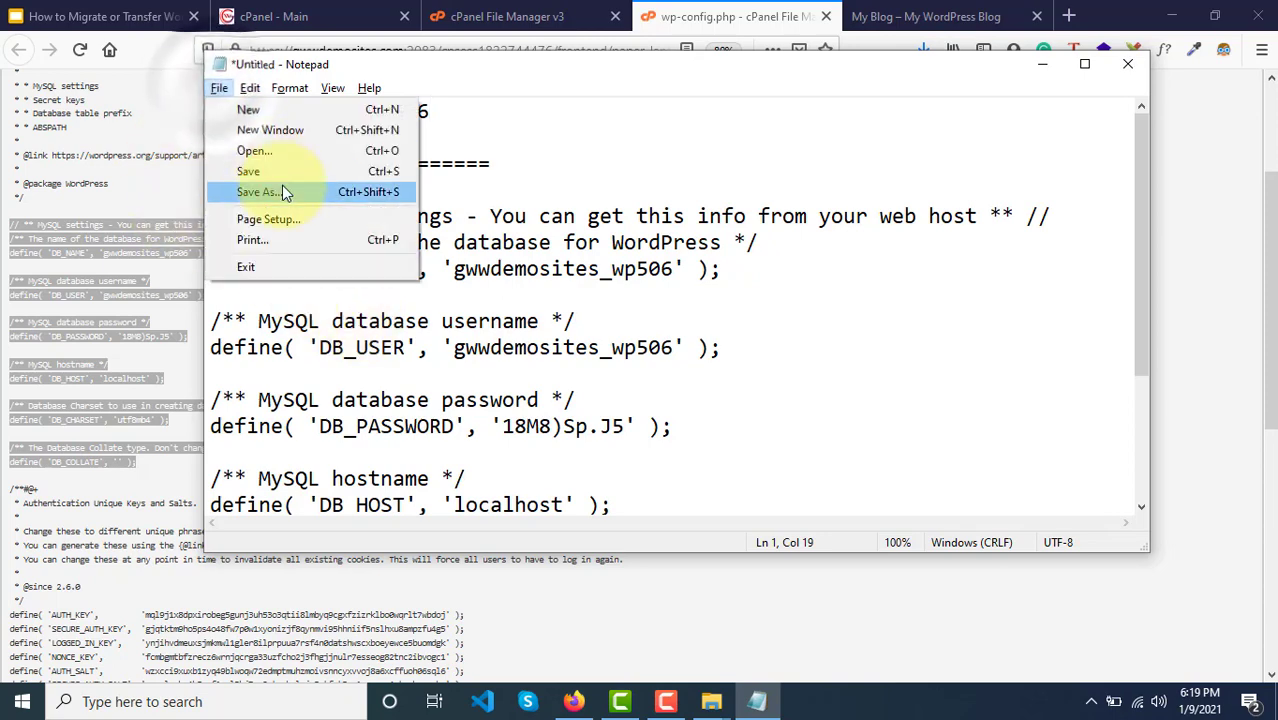
left_click(310, 192)
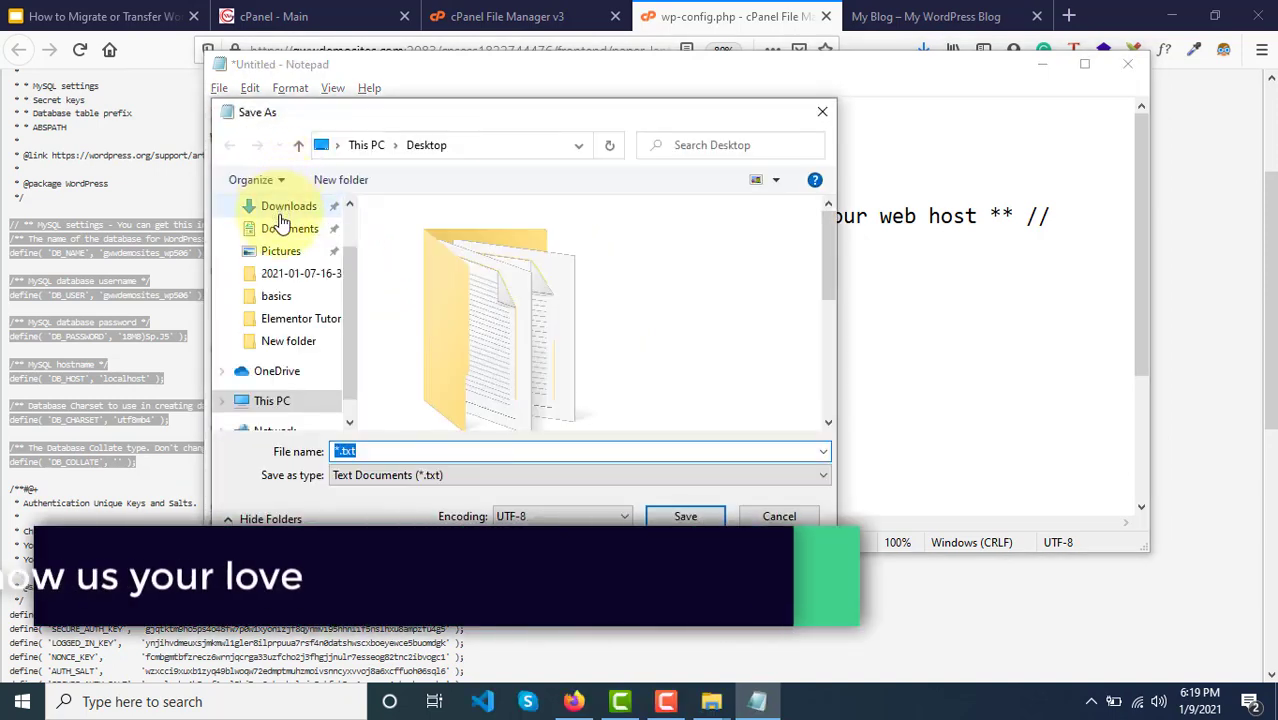
scroll(298, 250, "up", 1)
left_click(268, 244)
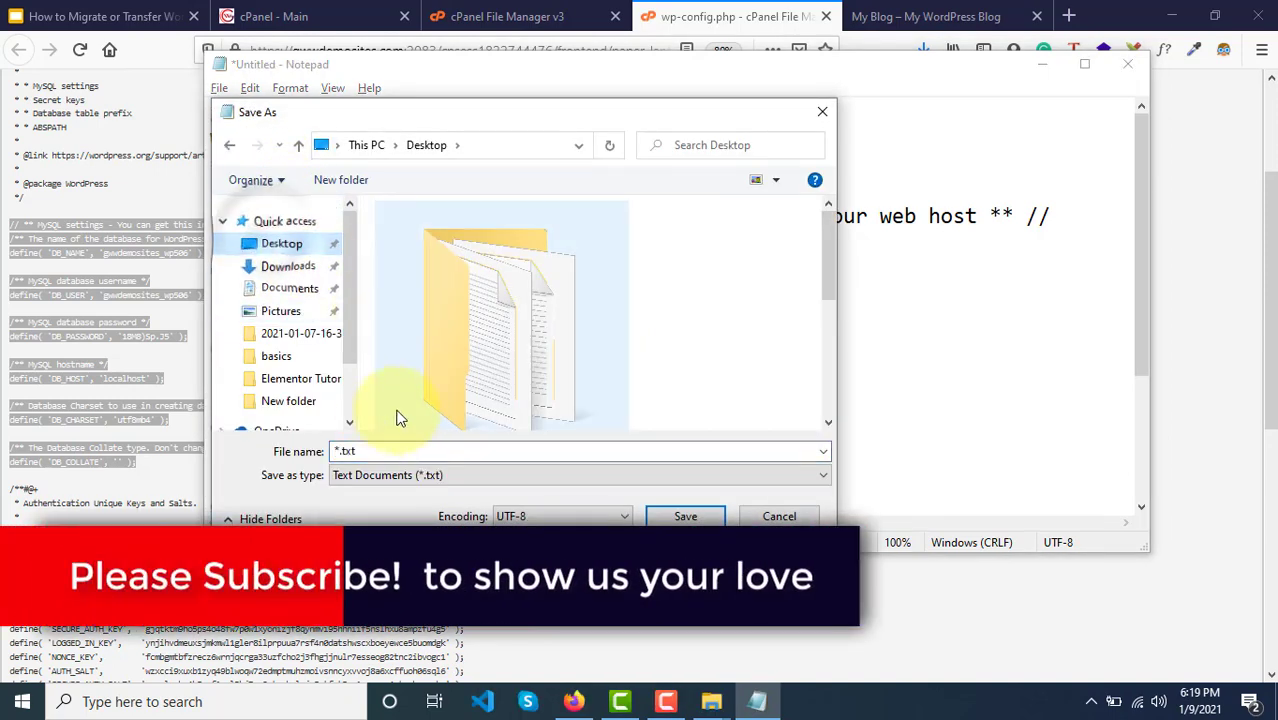
left_click(366, 452)
type("ne")
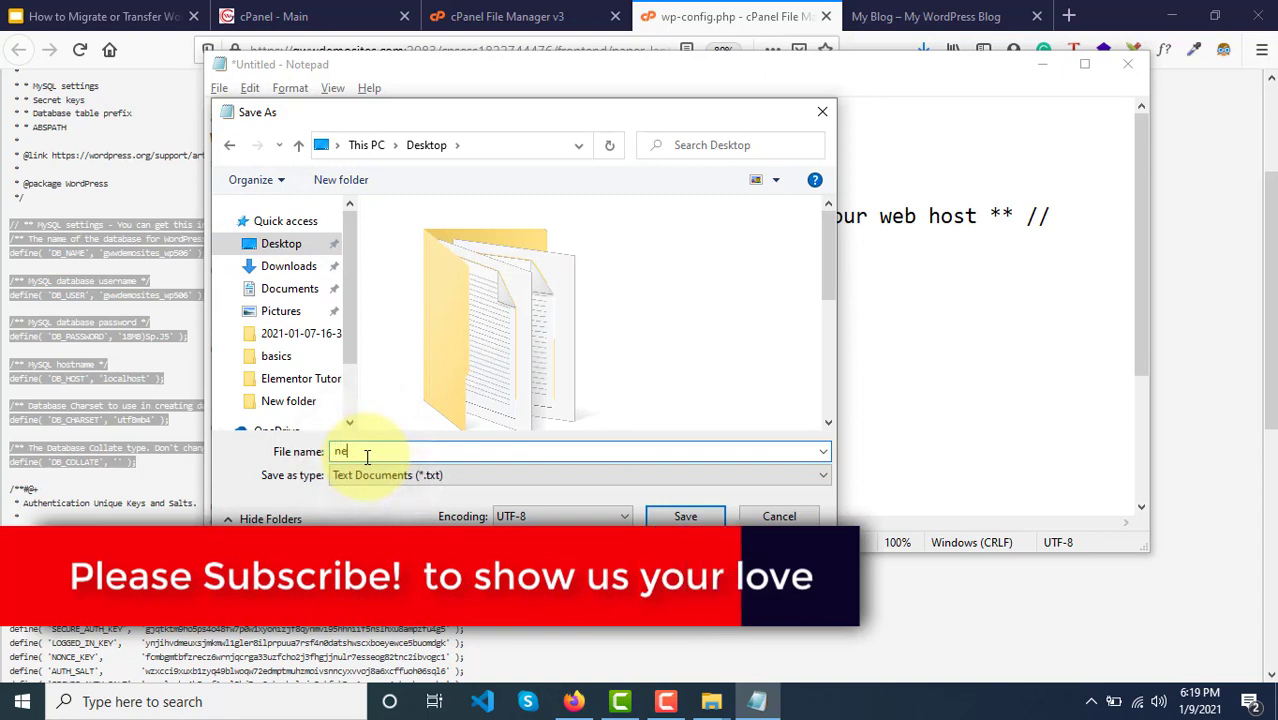
type("wdbdetails")
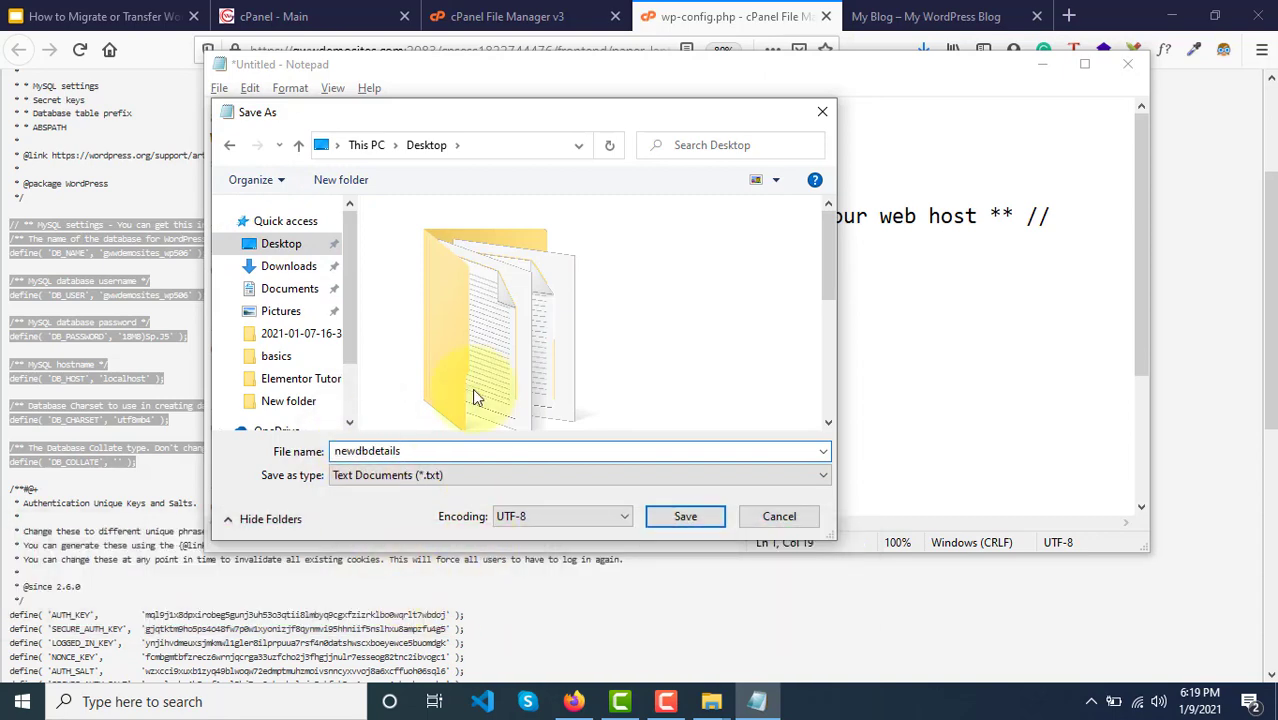
left_click(683, 517)
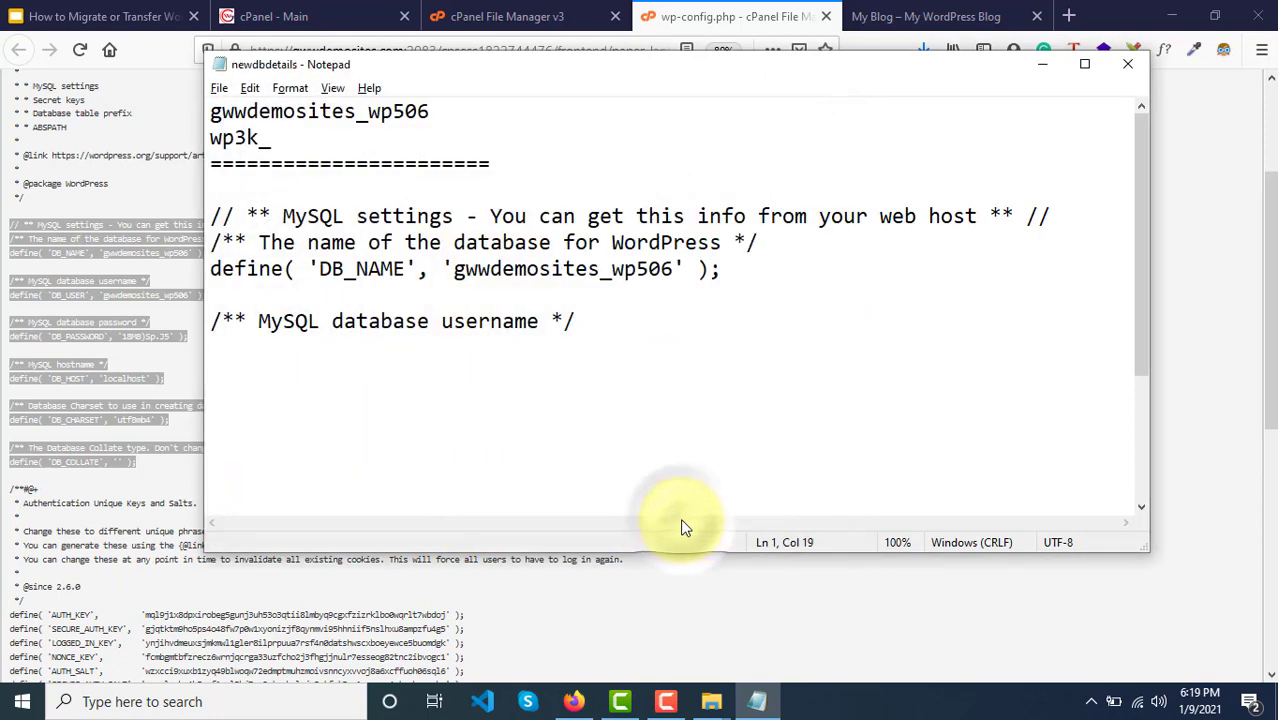
left_click(1040, 63)
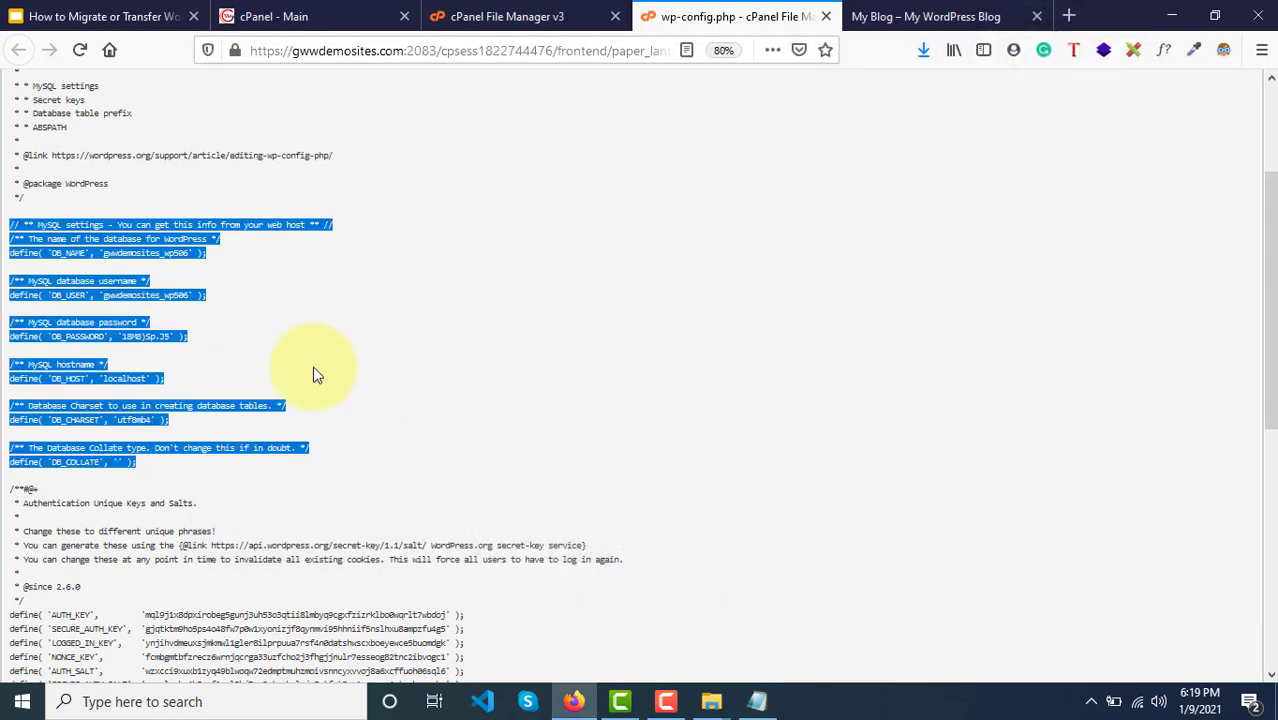
Step: Look over the File Manager, blog and cPanel tabs, ending on the wp-config.php view
left_click(588, 18)
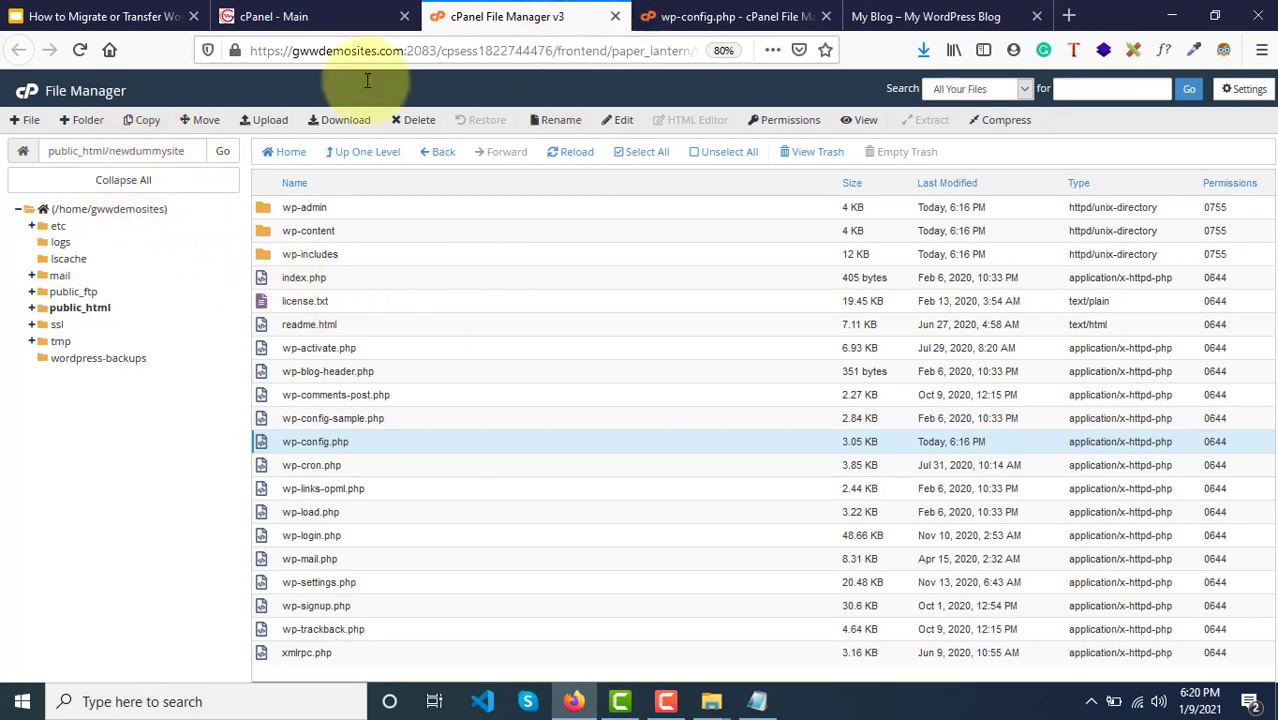
left_click(925, 16)
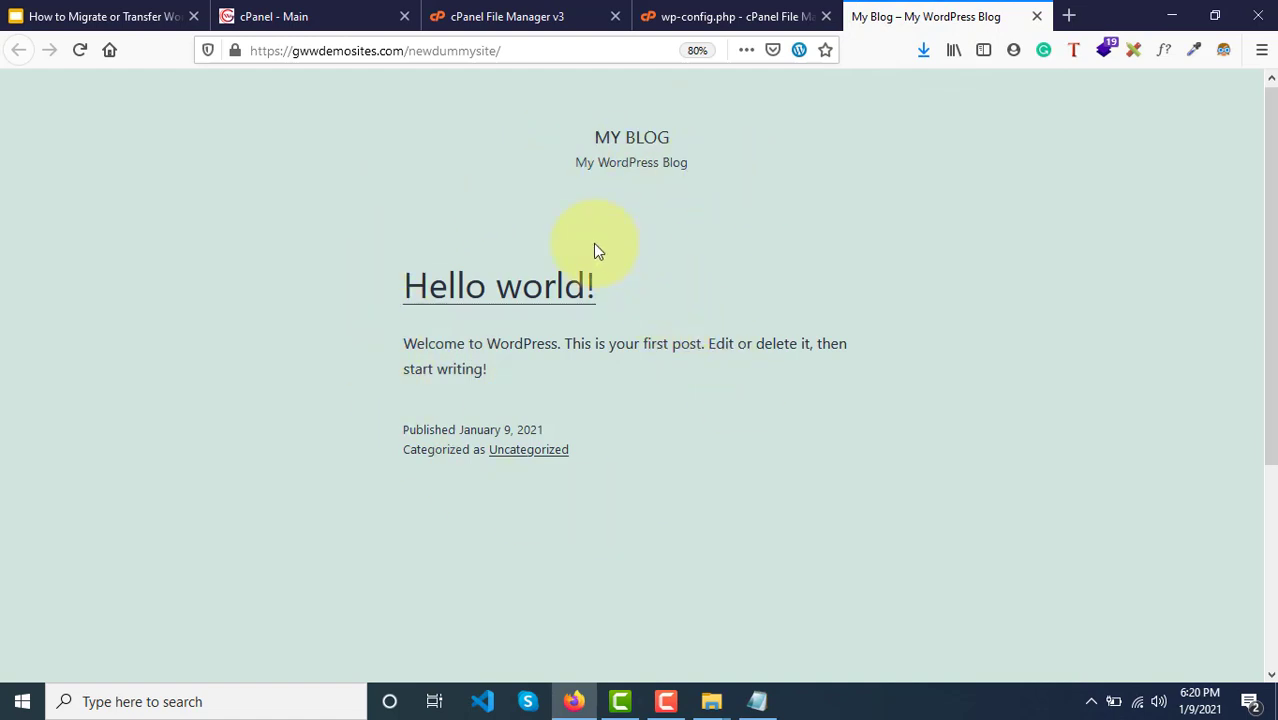
left_click(315, 10)
left_click(500, 16)
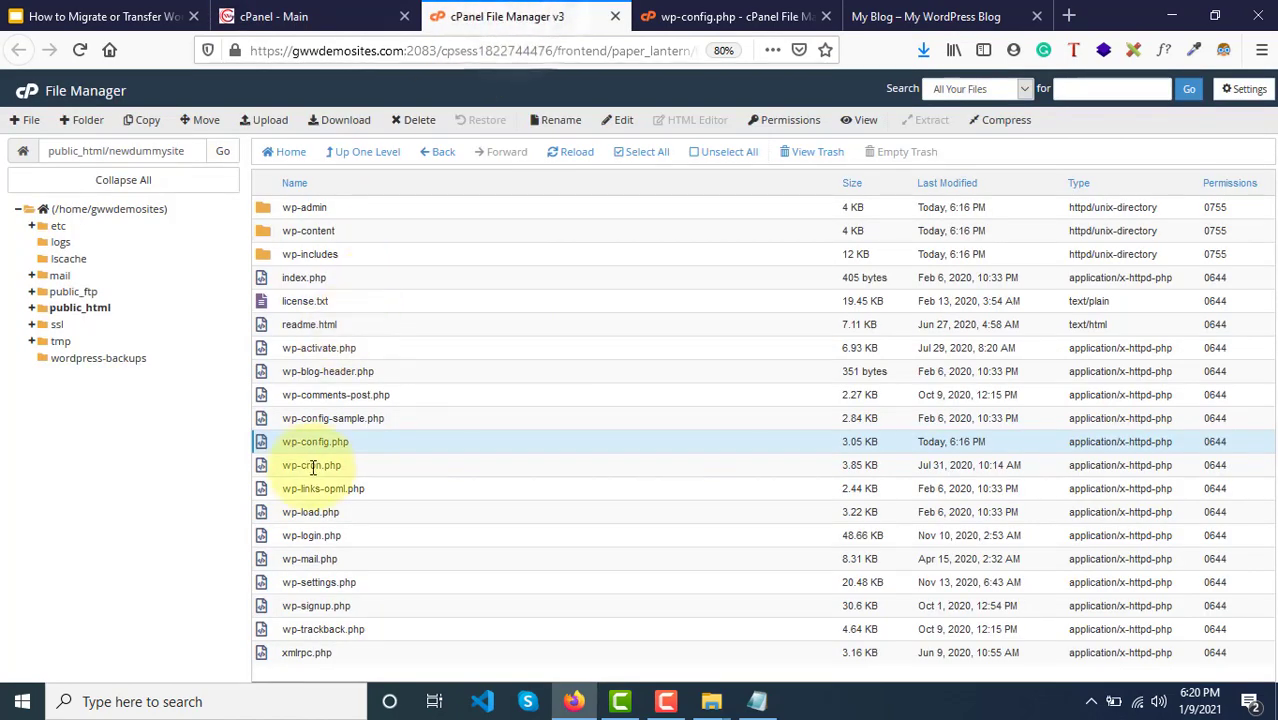
left_click(712, 18)
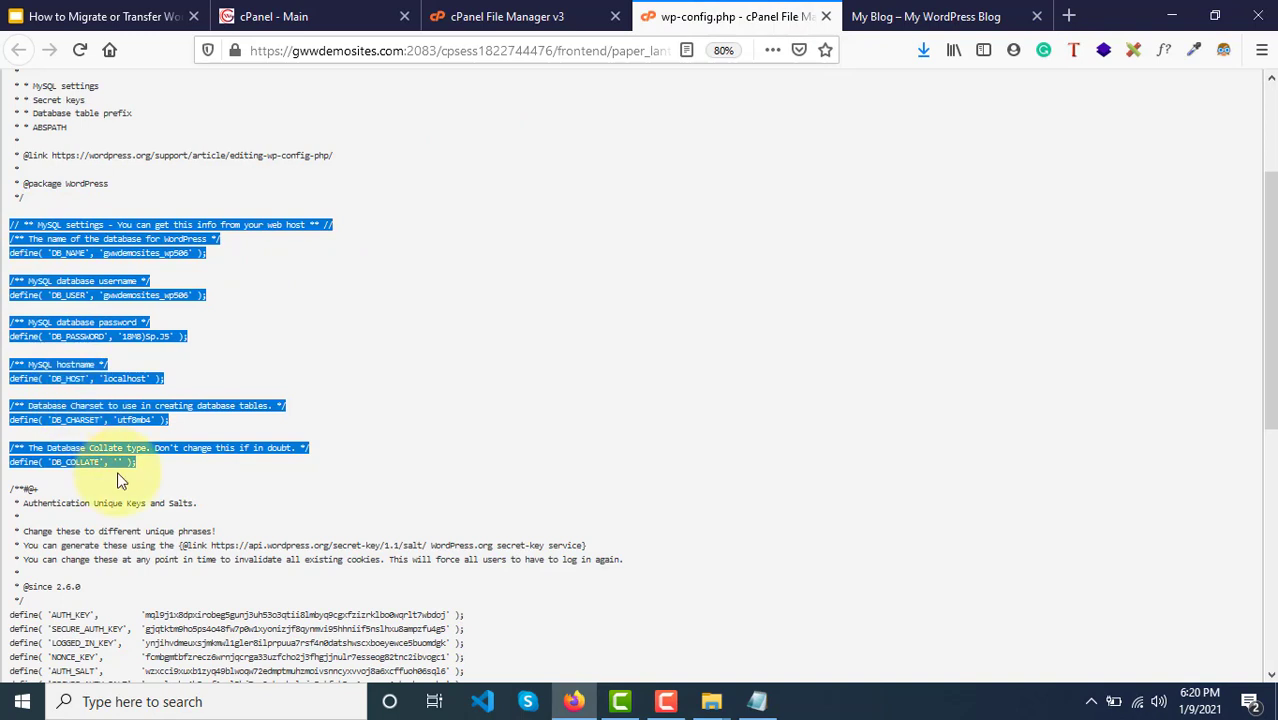
Step: Reselect the MySQL settings block in wp-config.php at 100% size
left_click(15, 224)
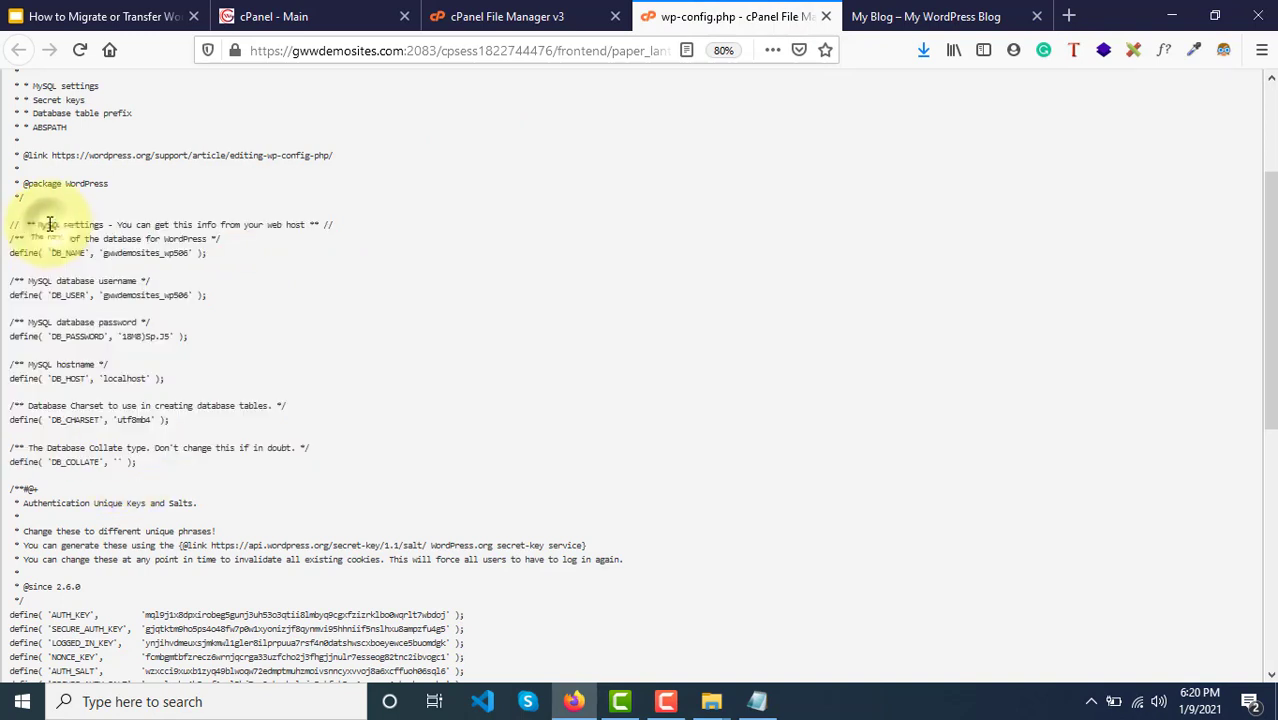
left_click(725, 52)
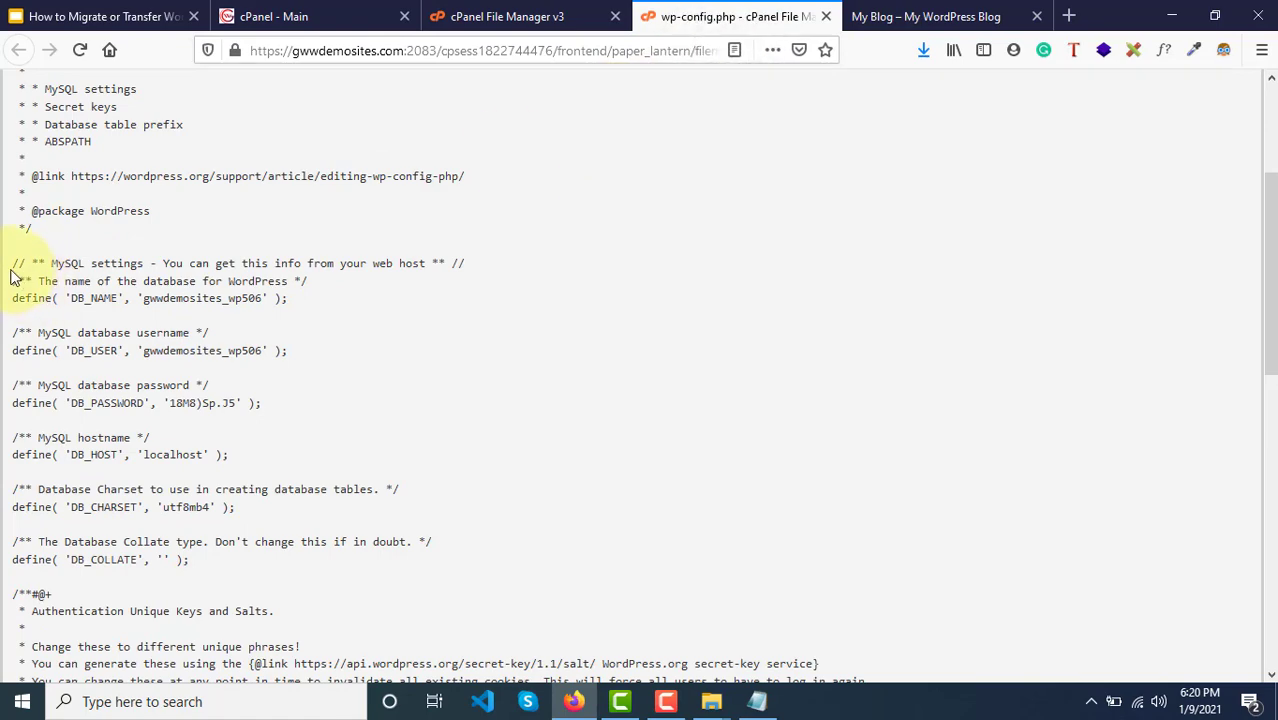
left_click_drag(14, 263, 224, 578)
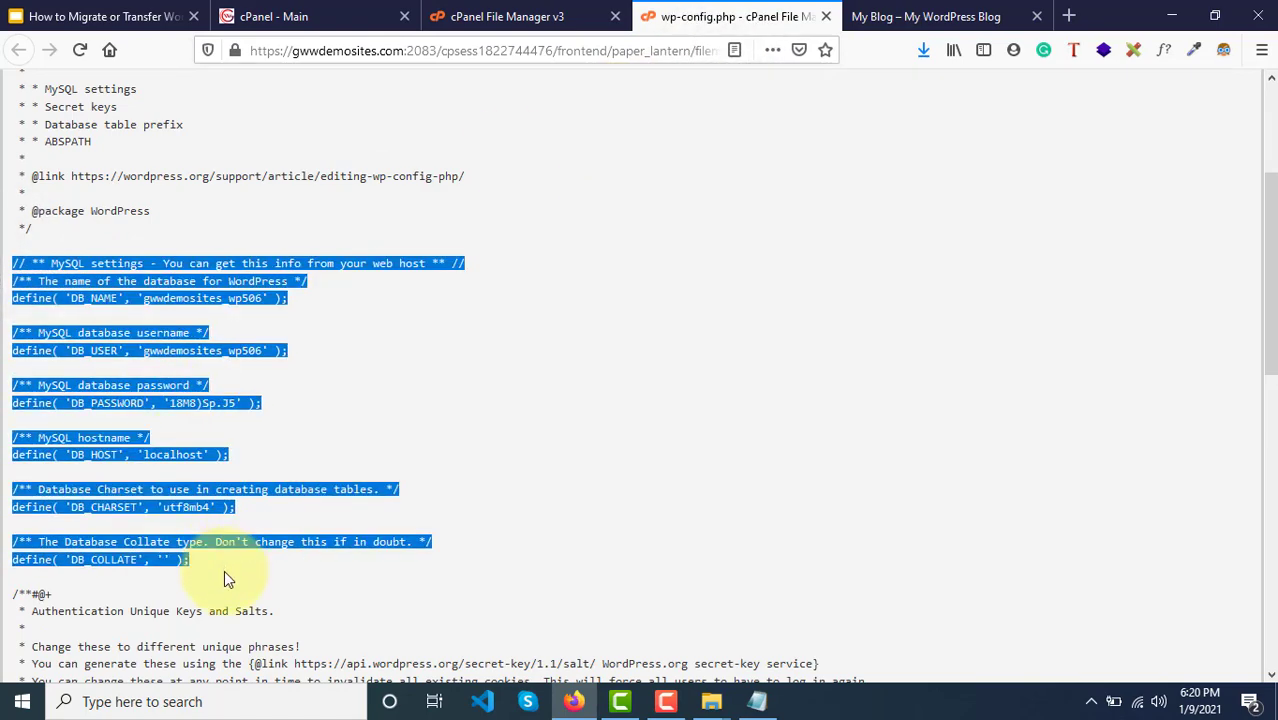
scroll(224, 578, "up", 3)
scroll(224, 578, "down", 5)
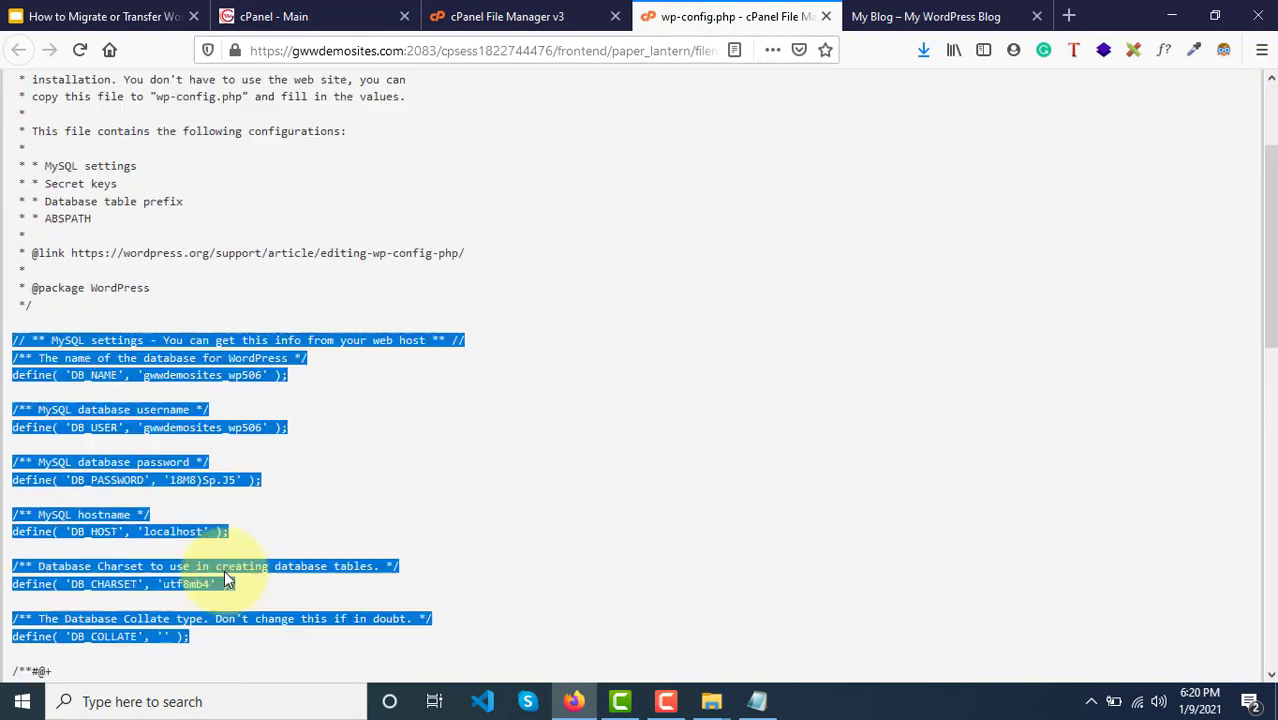
Step: Close the wp-config.php view and select every file and folder in newdummysite
left_click(757, 701)
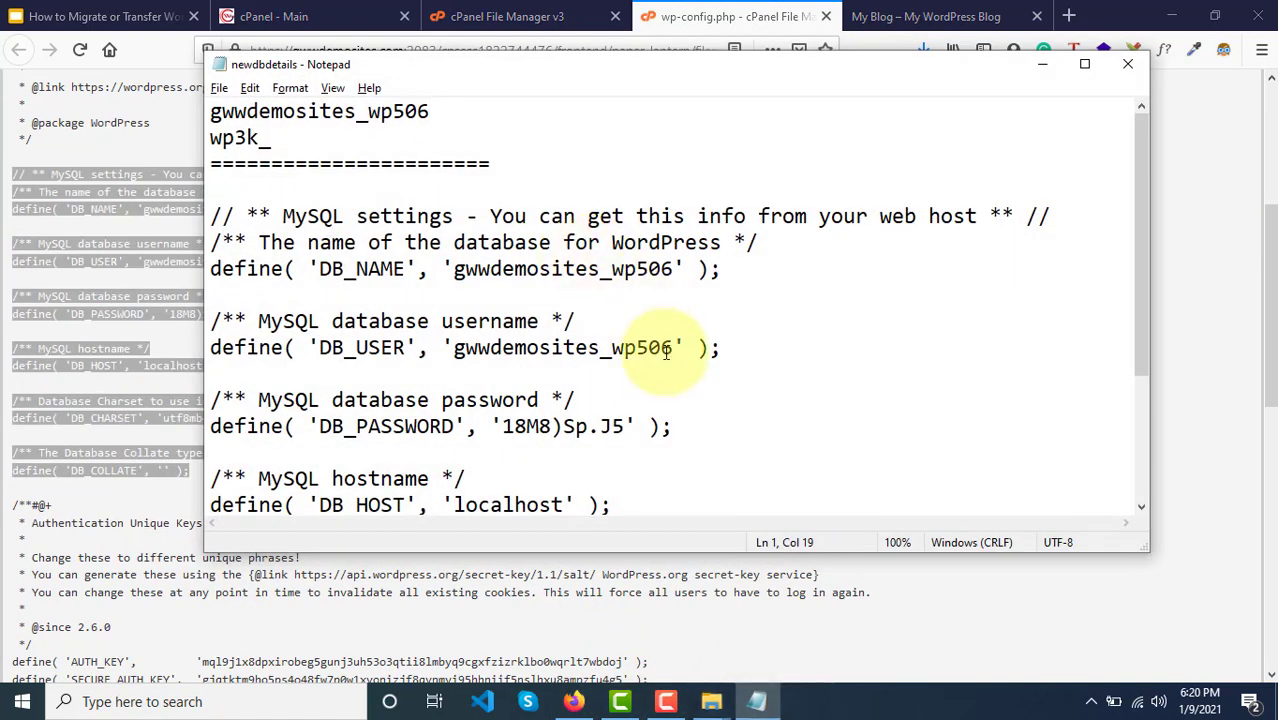
left_click(1042, 64)
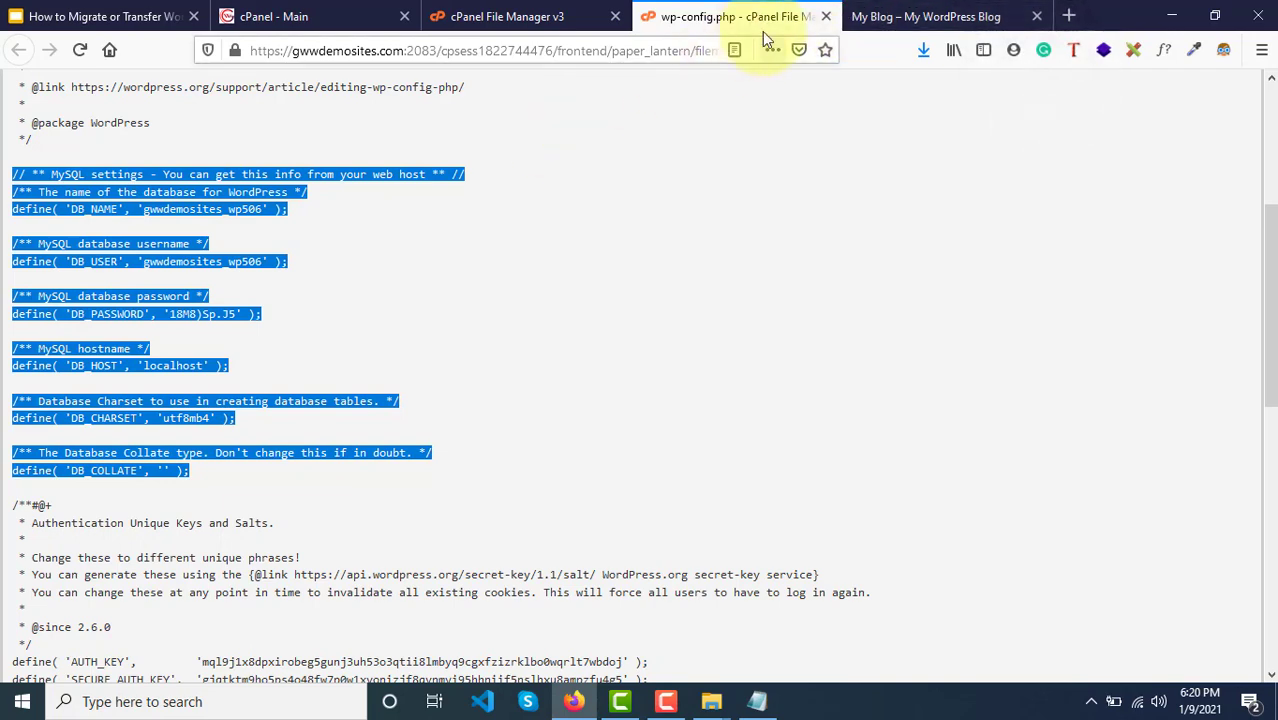
left_click(826, 17)
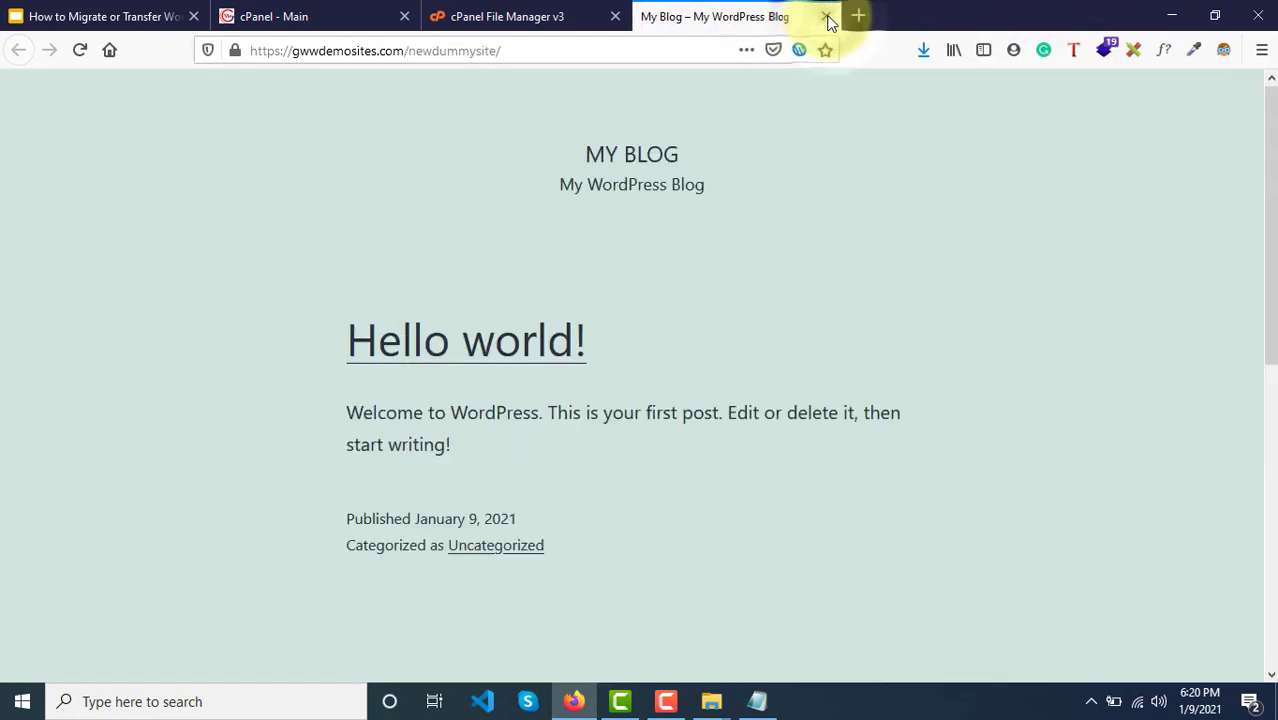
left_click(520, 18)
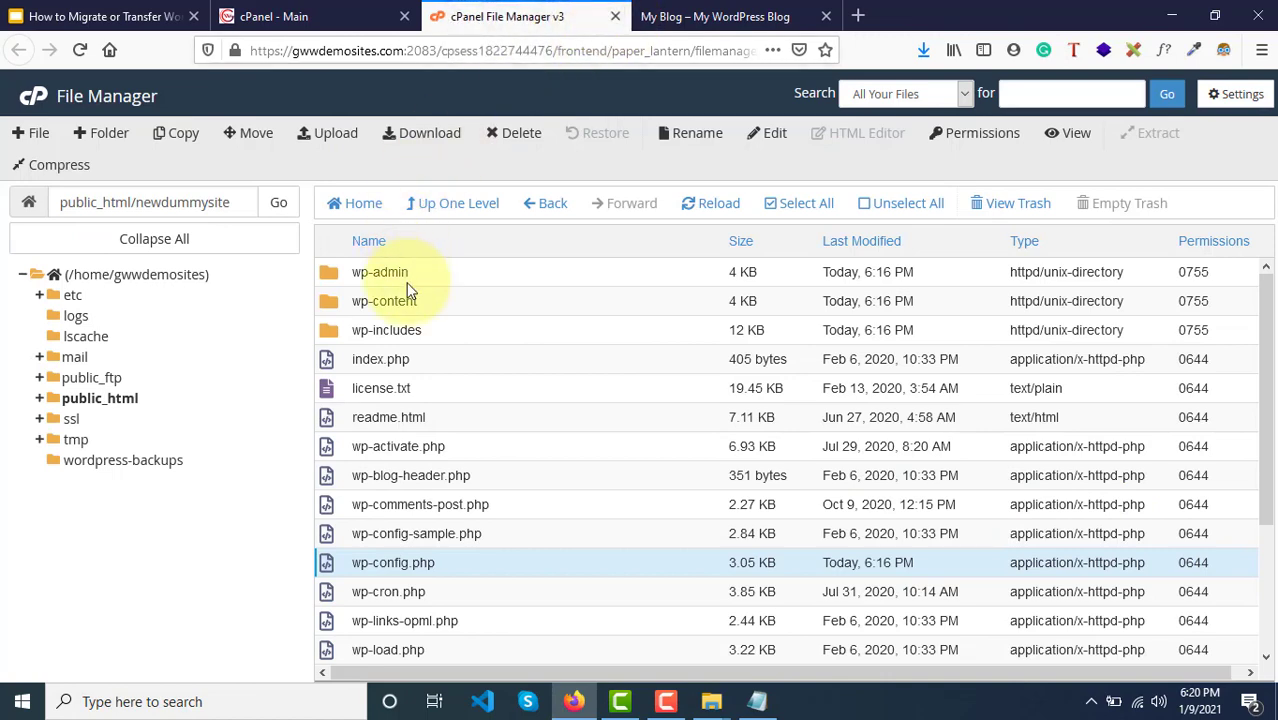
scroll(513, 321, "down", 3)
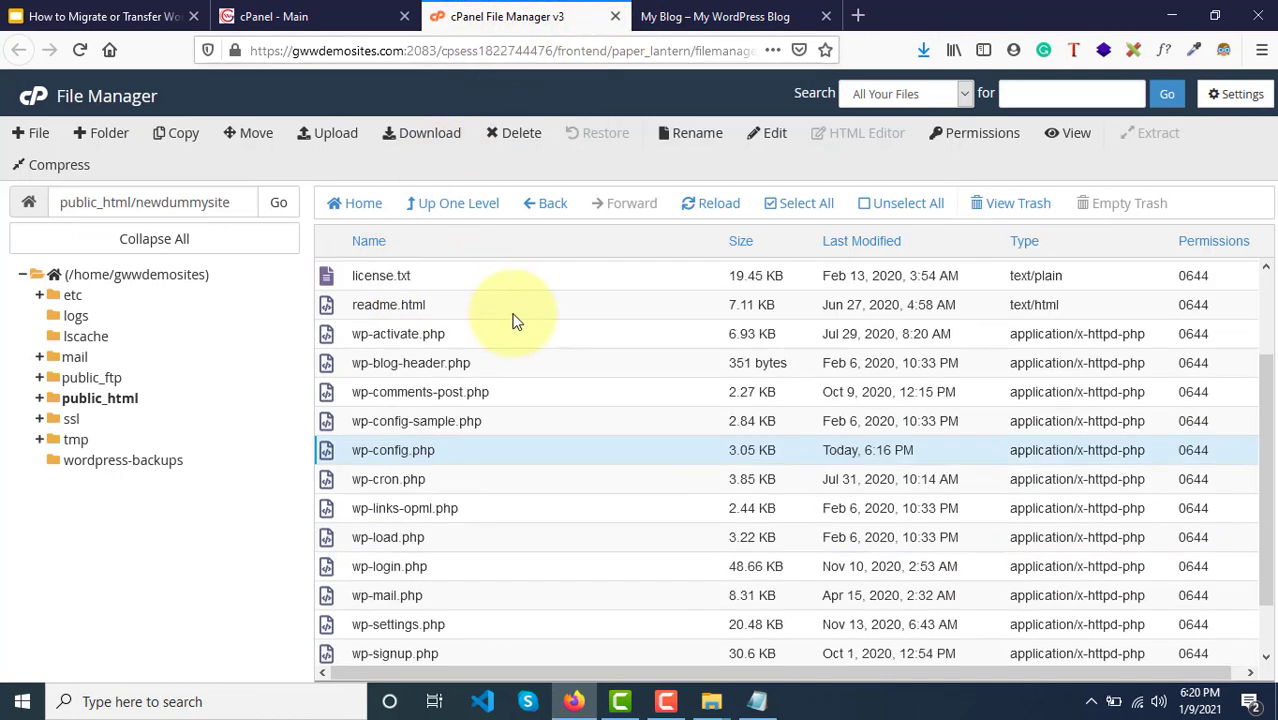
scroll(513, 321, "up", 3)
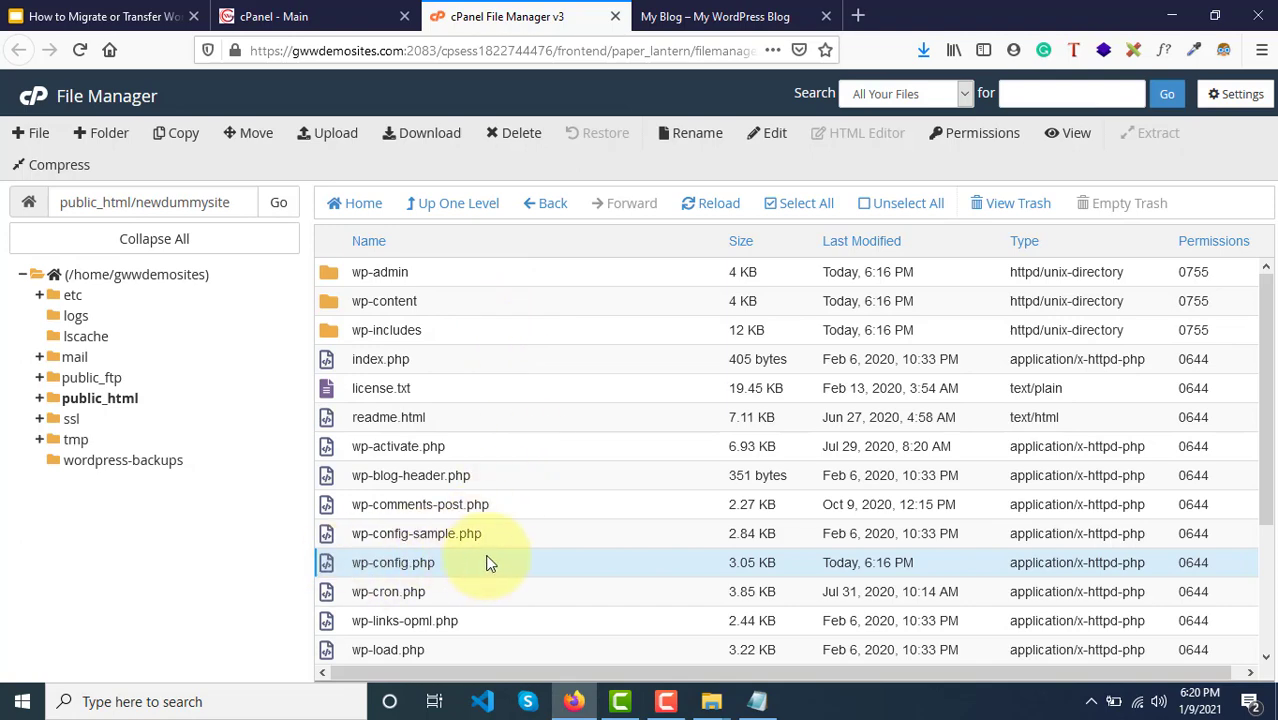
scroll(520, 385, "down", 3)
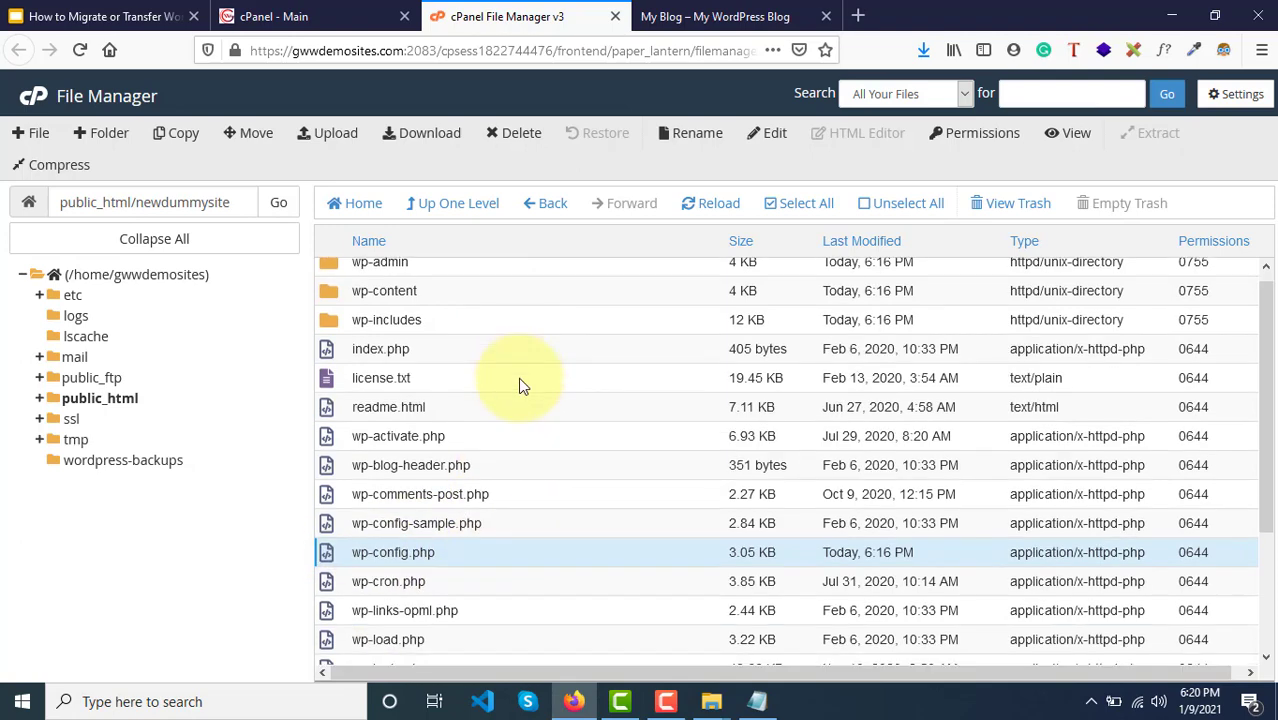
scroll(518, 377, "up", 3)
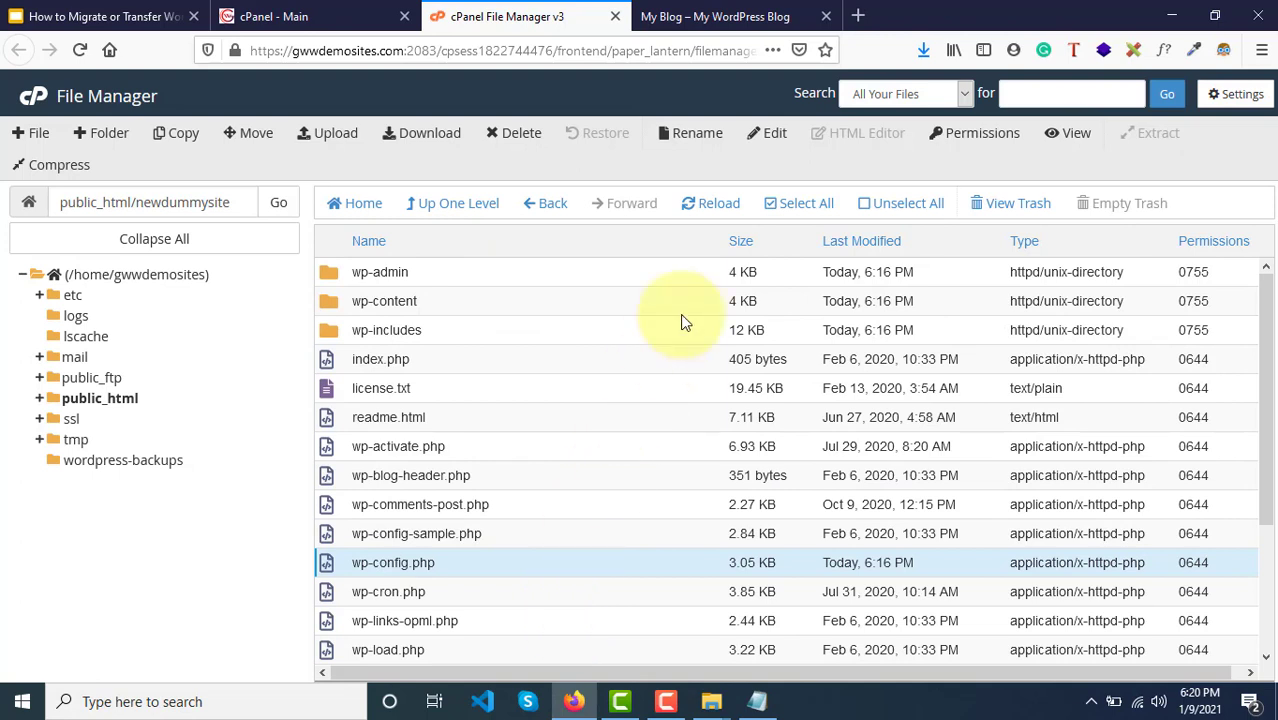
left_click(778, 205)
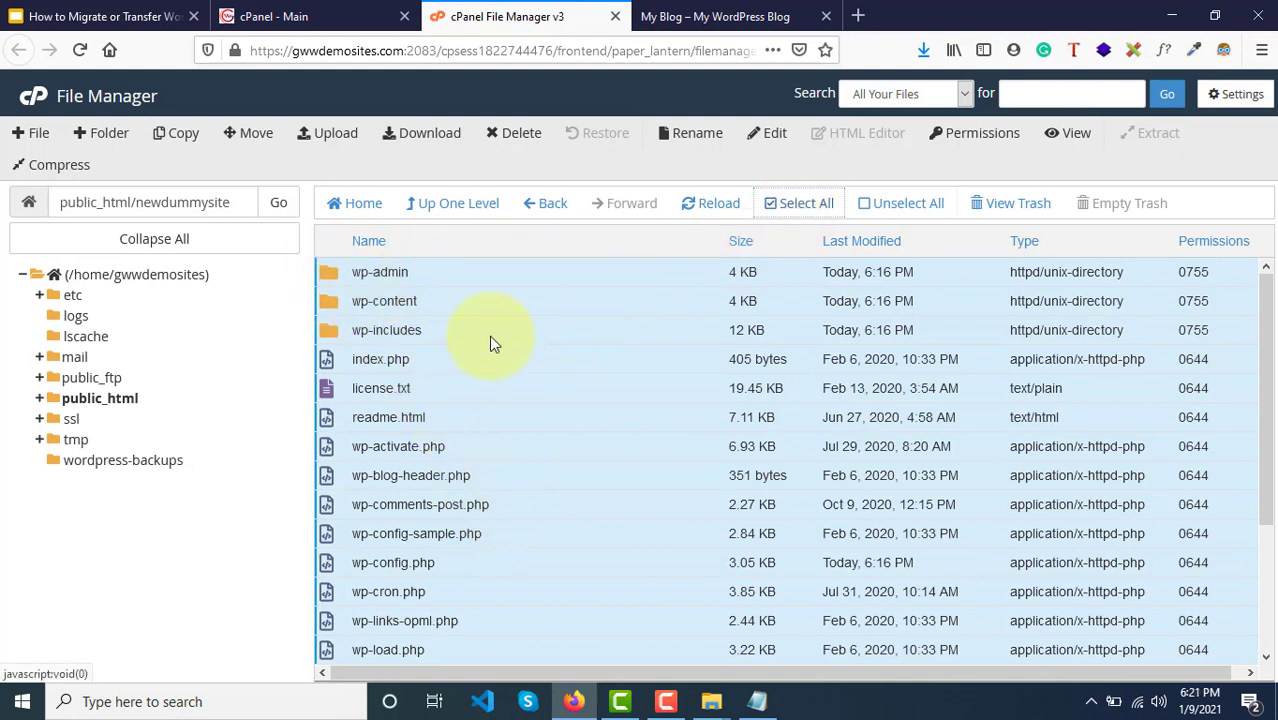
Step: Delete all selected WordPress files in newdummysite and confirm moving them to the trash
left_click(494, 140)
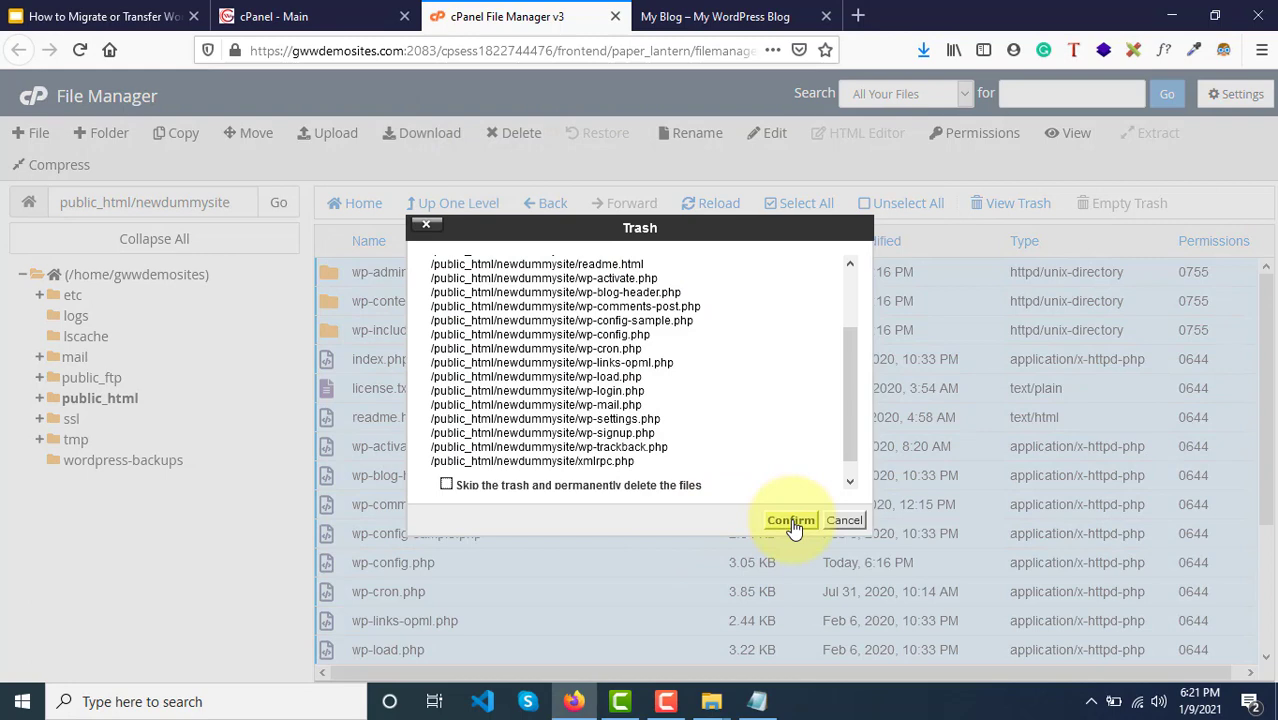
left_click(791, 521)
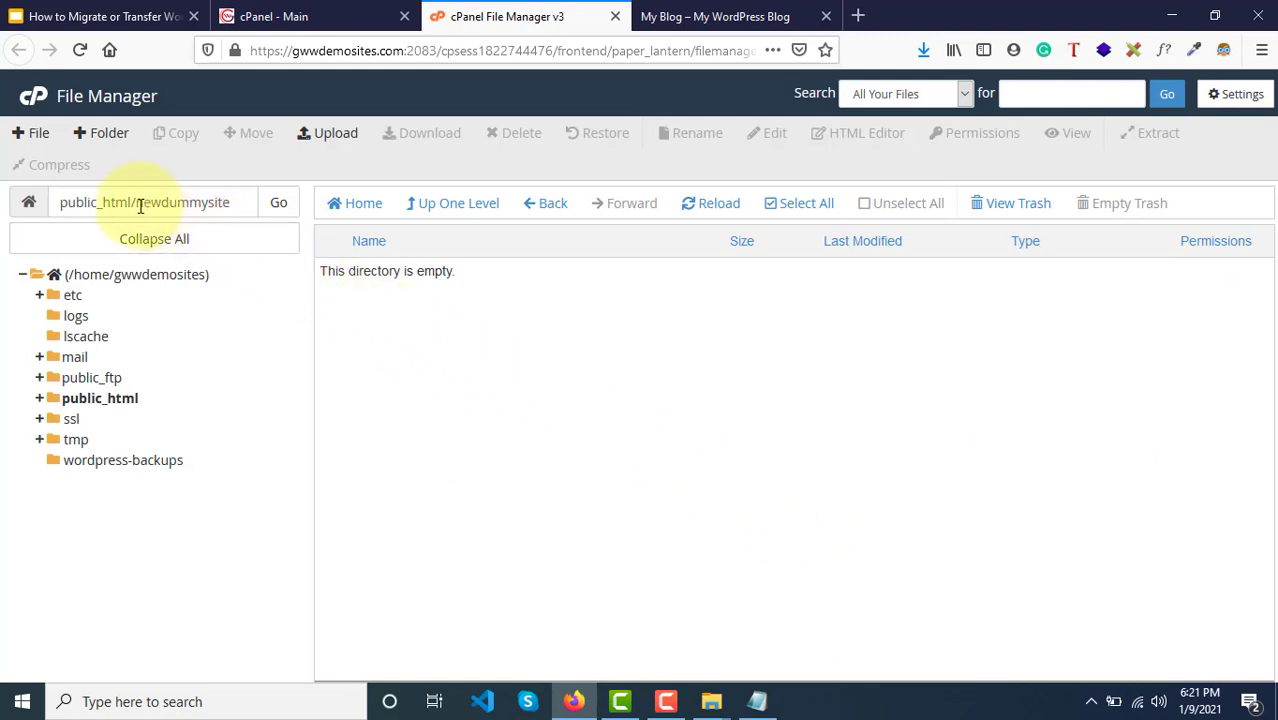
left_click_drag(137, 204, 242, 203)
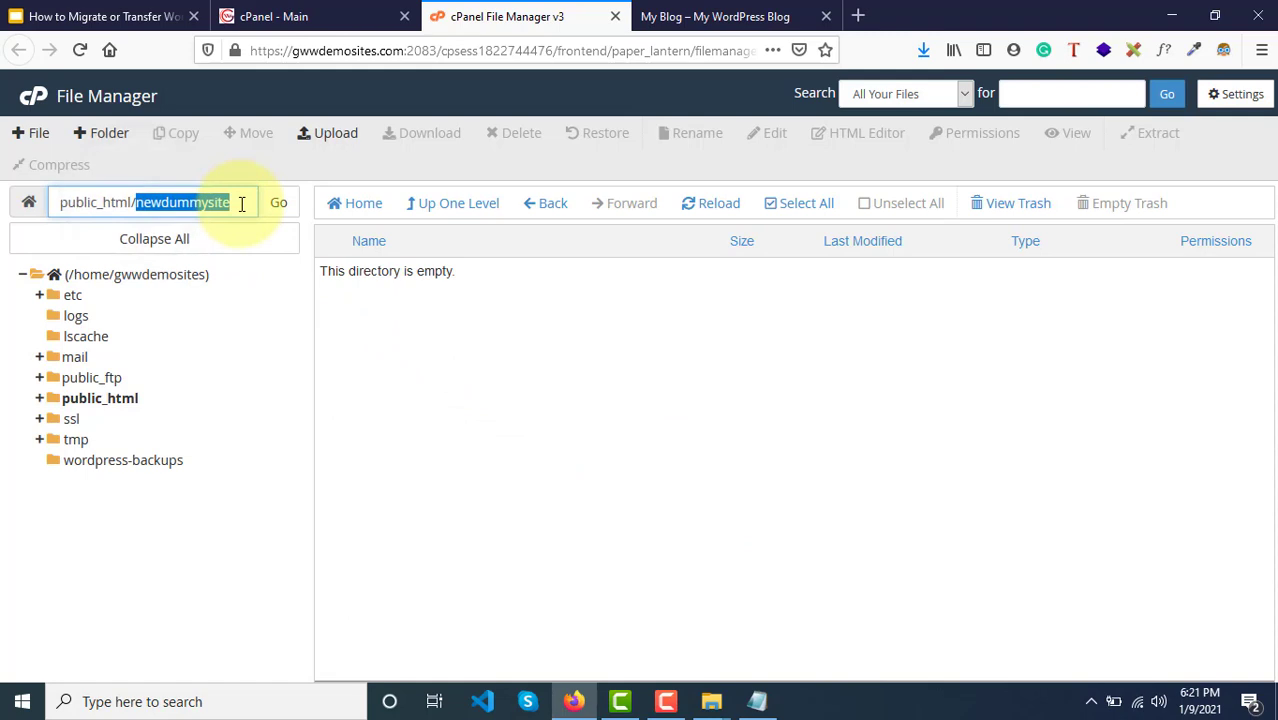
left_click(242, 204)
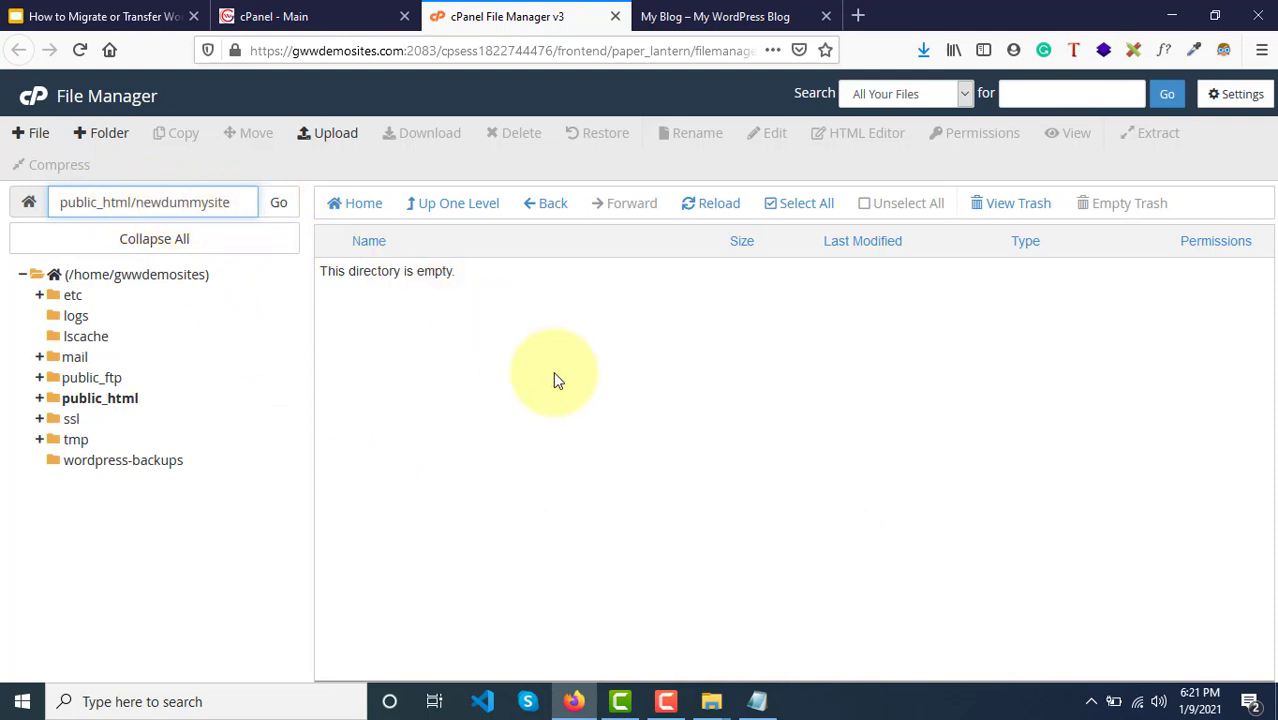
double_click(152, 200)
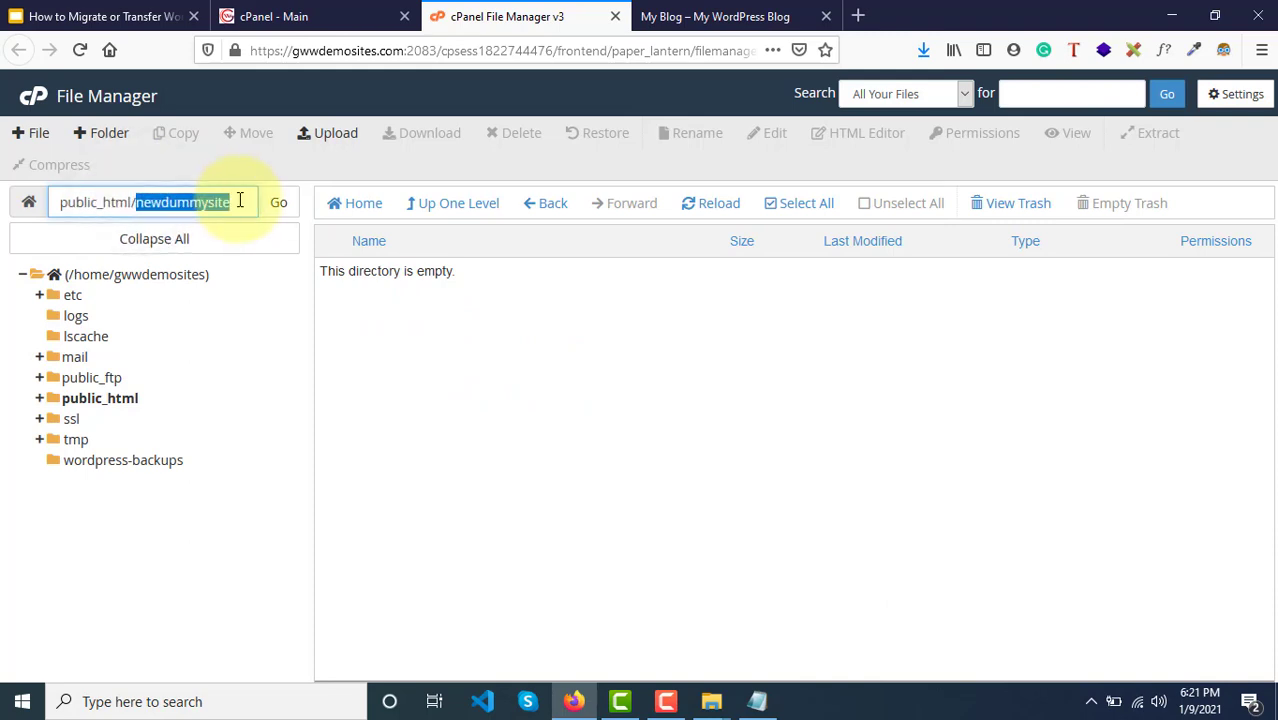
left_click(733, 12)
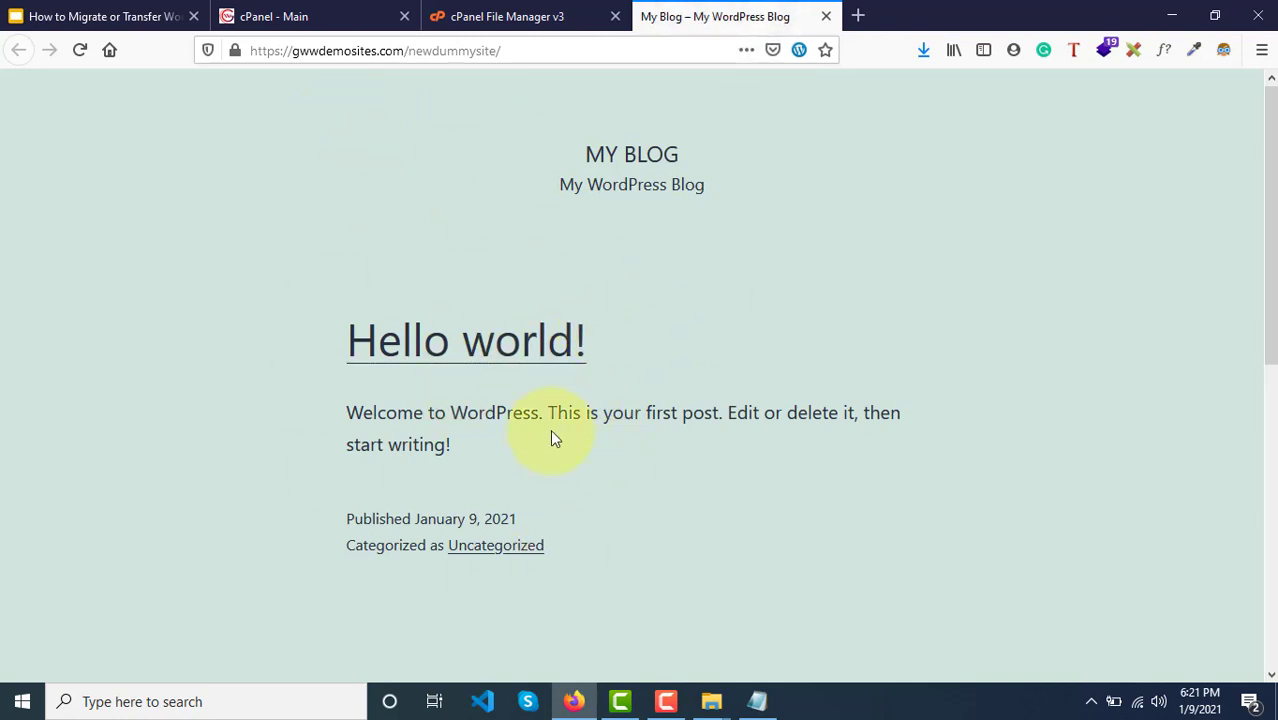
left_click(557, 8)
left_click(555, 487)
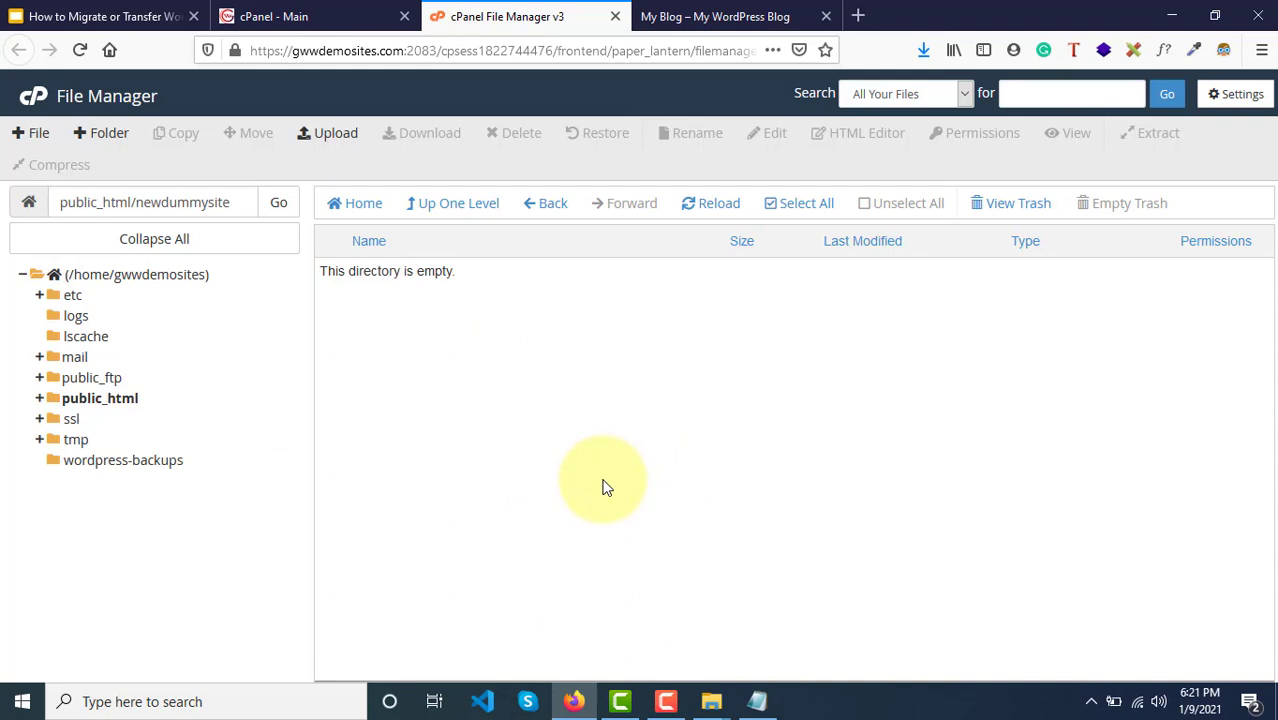
left_click(152, 12)
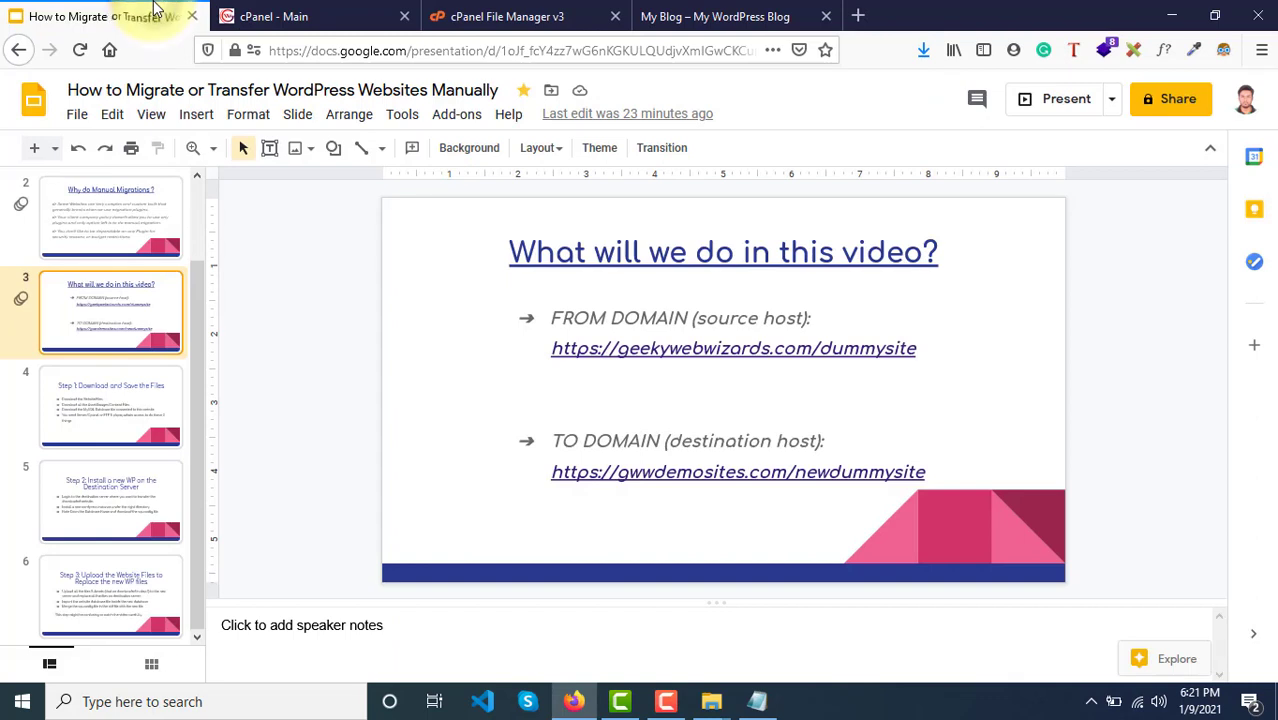
left_click(78, 499)
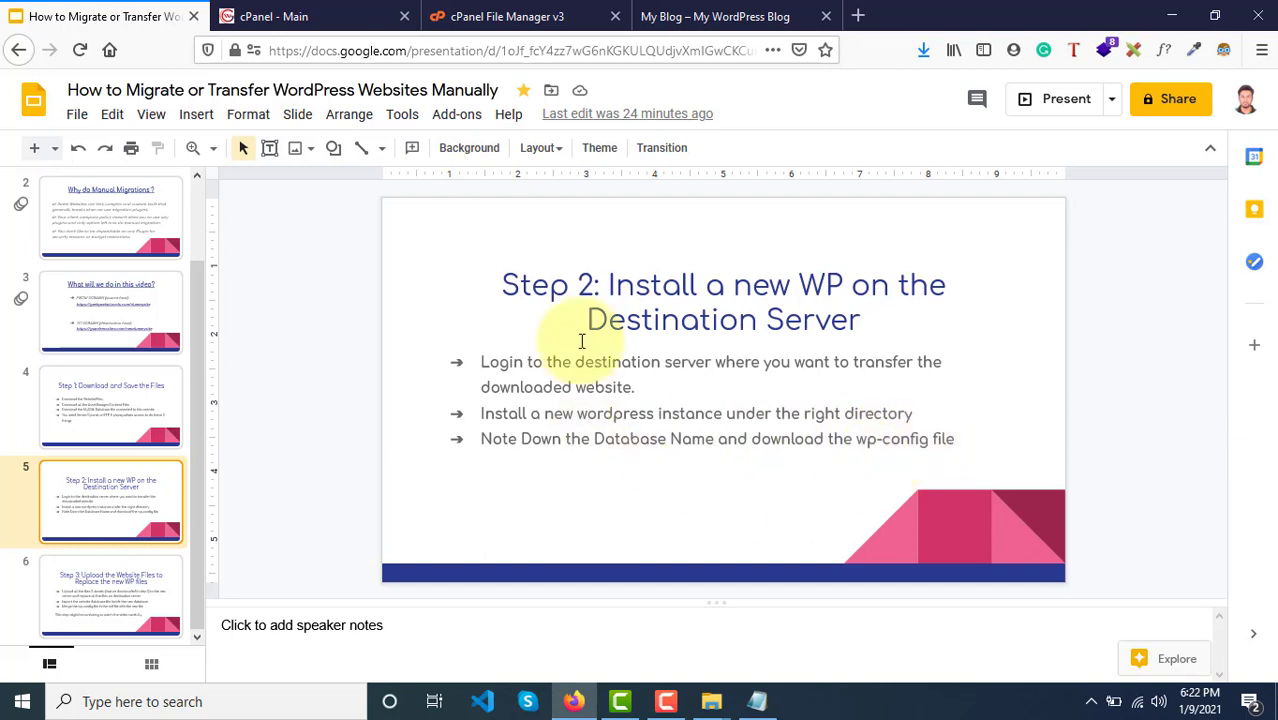
left_click(120, 390)
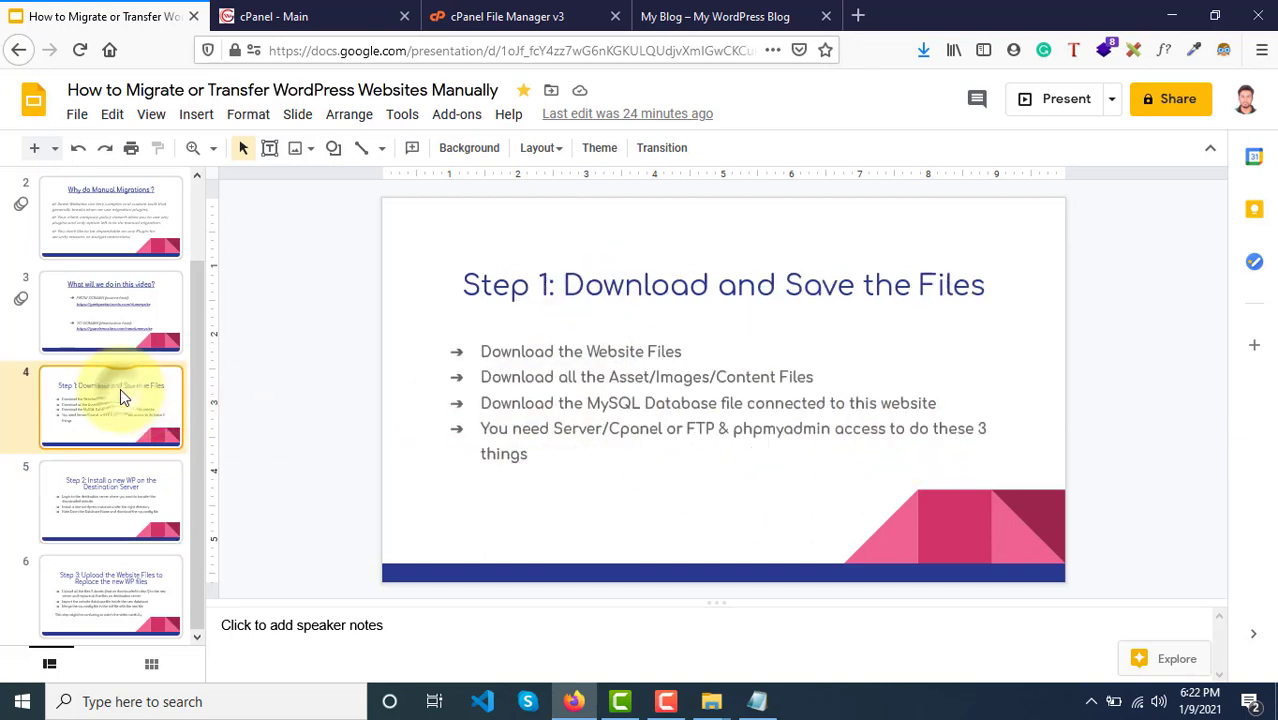
left_click(121, 486)
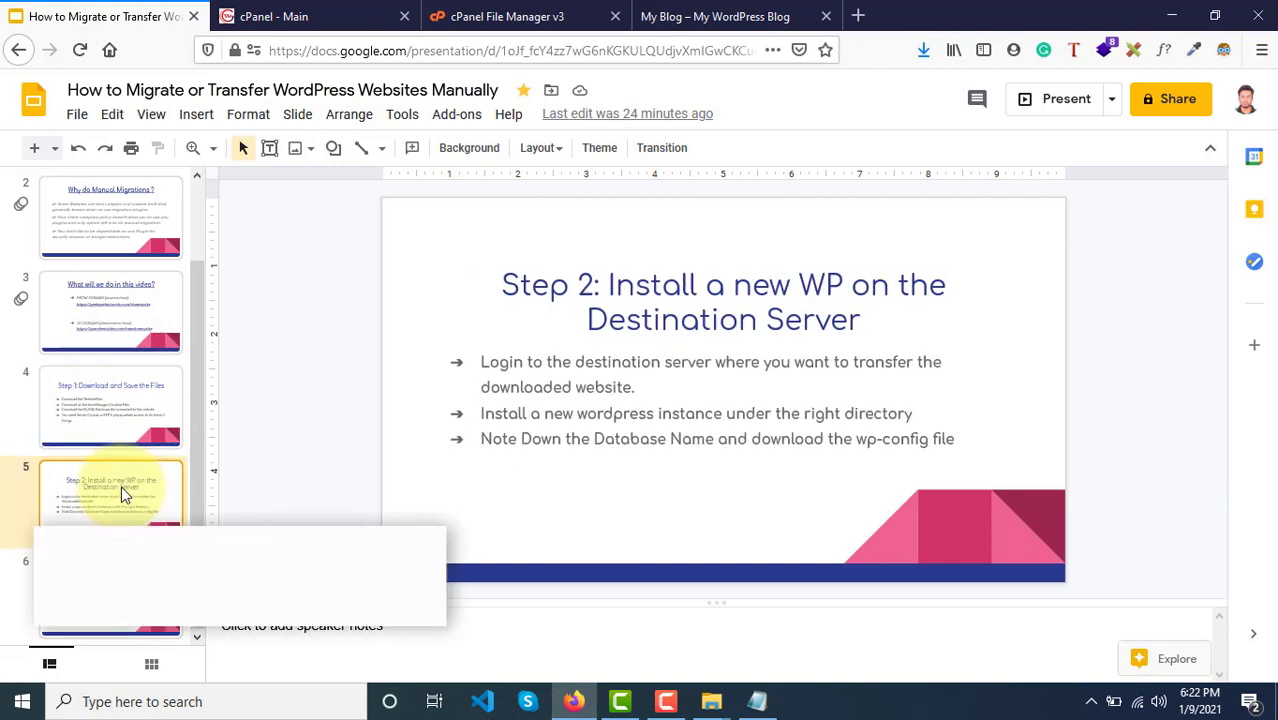
left_click(113, 625)
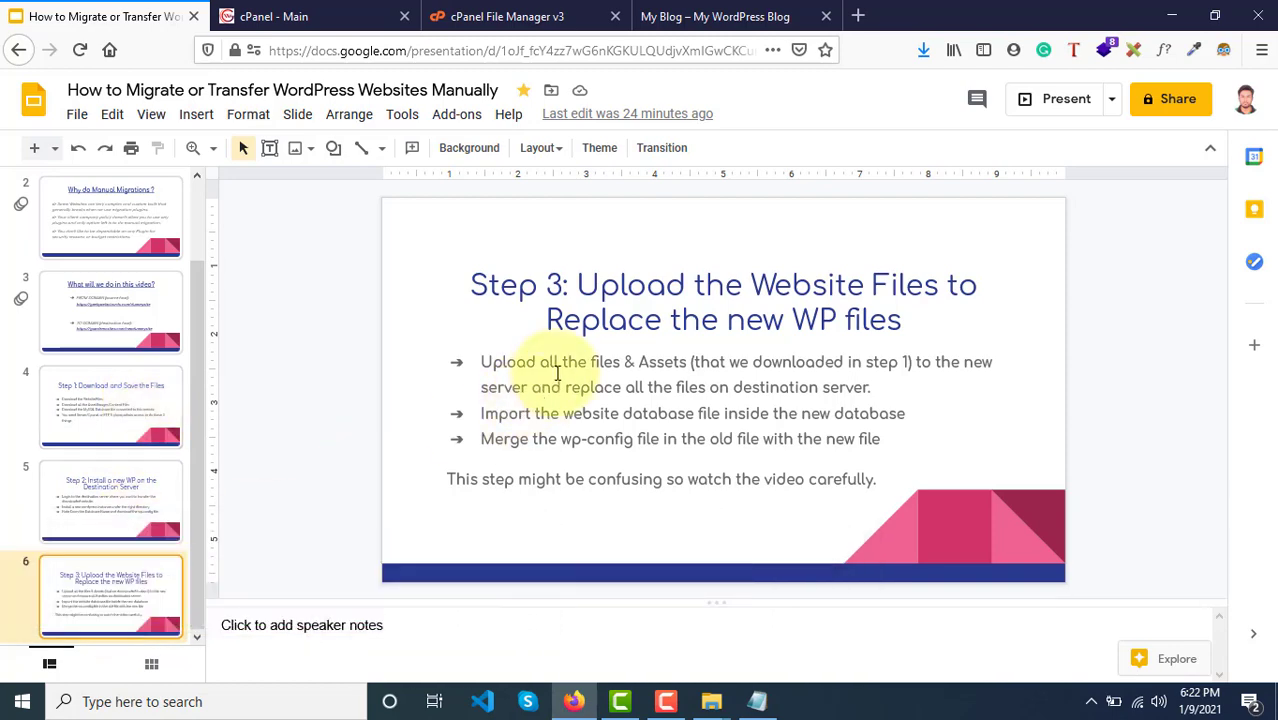
left_click(487, 16)
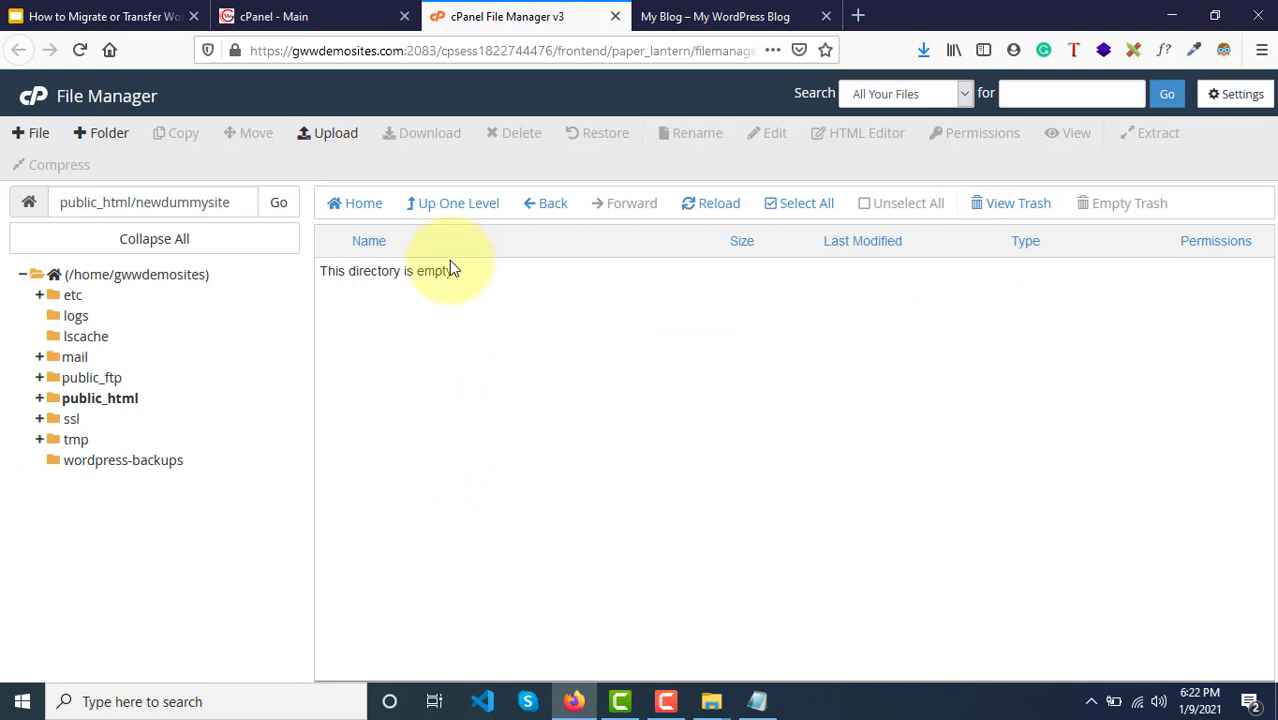
Step: Upload dummysitebackup.zip from Desktop > Manual Migration into newdummysite
left_click(336, 136)
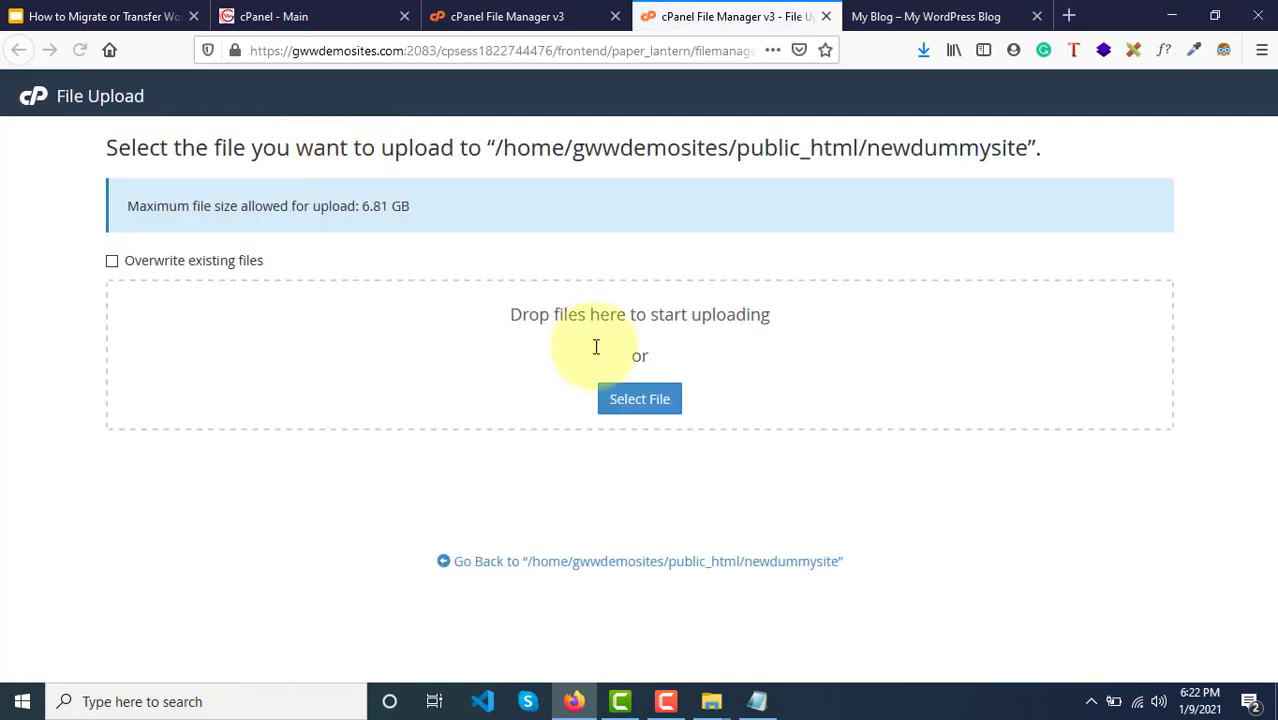
left_click(647, 408)
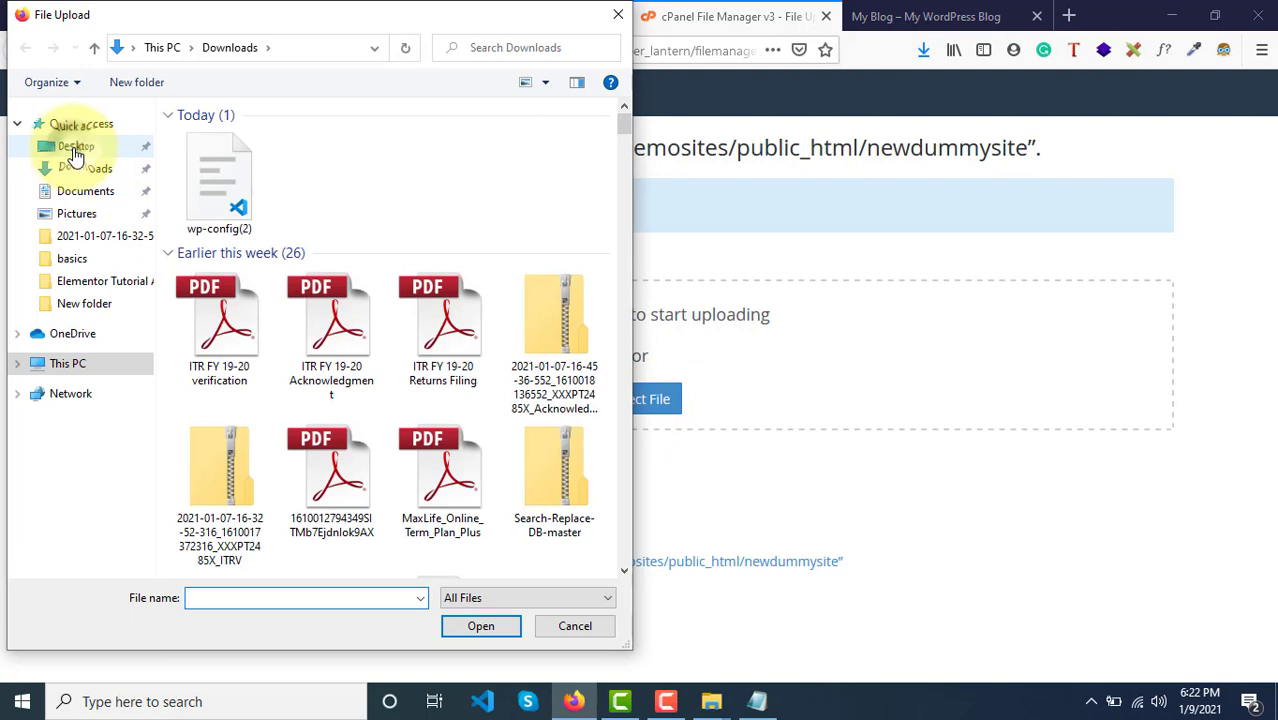
left_click(77, 150)
scroll(369, 382, "down", 3)
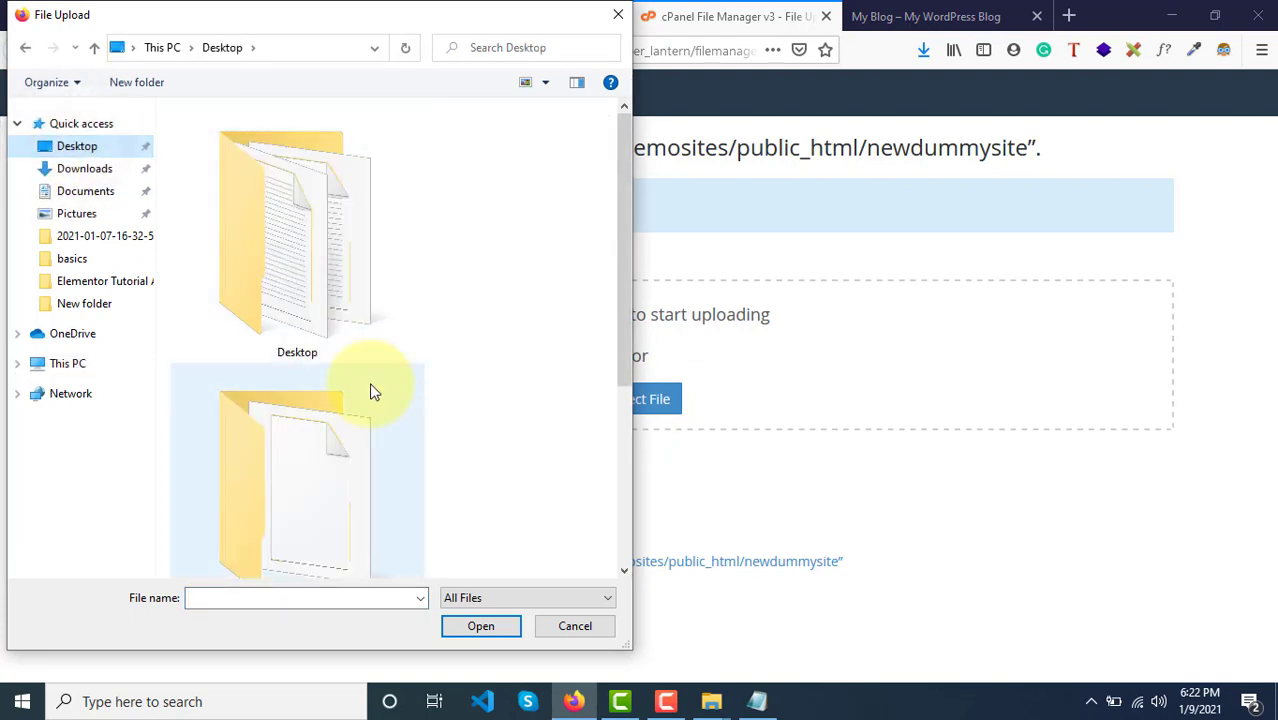
scroll(285, 433, "up", 1)
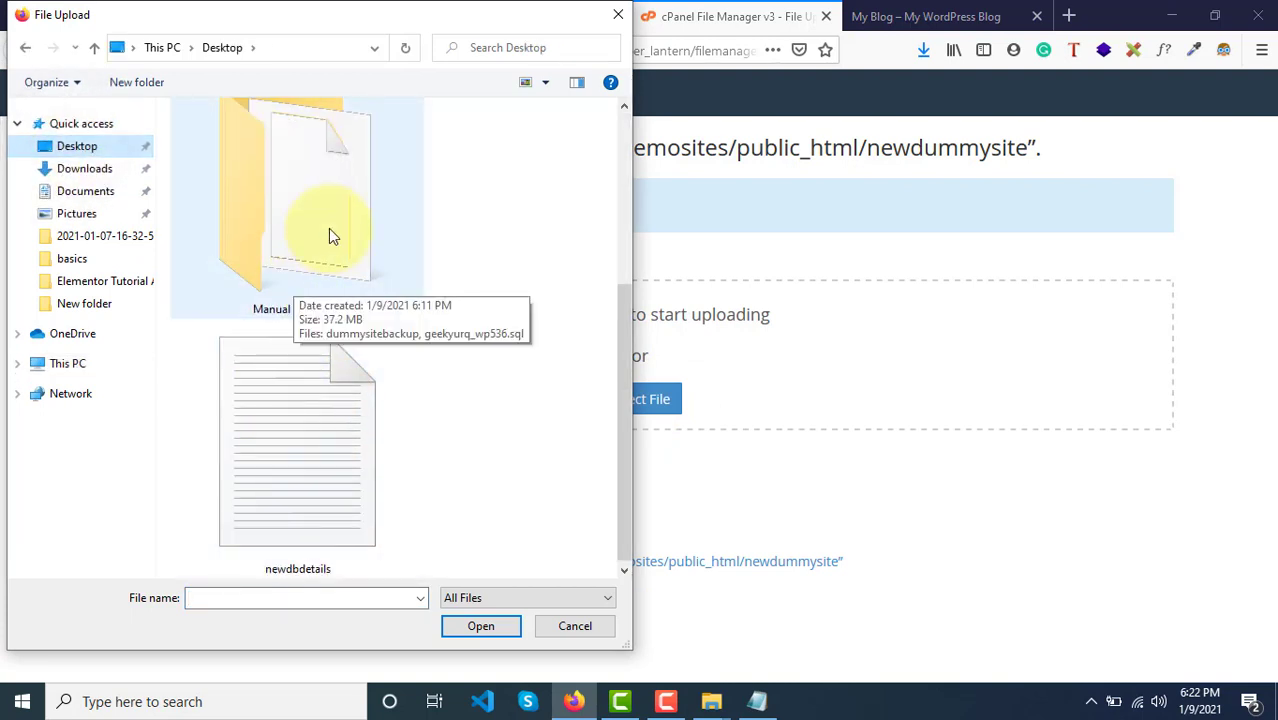
double_click(333, 236)
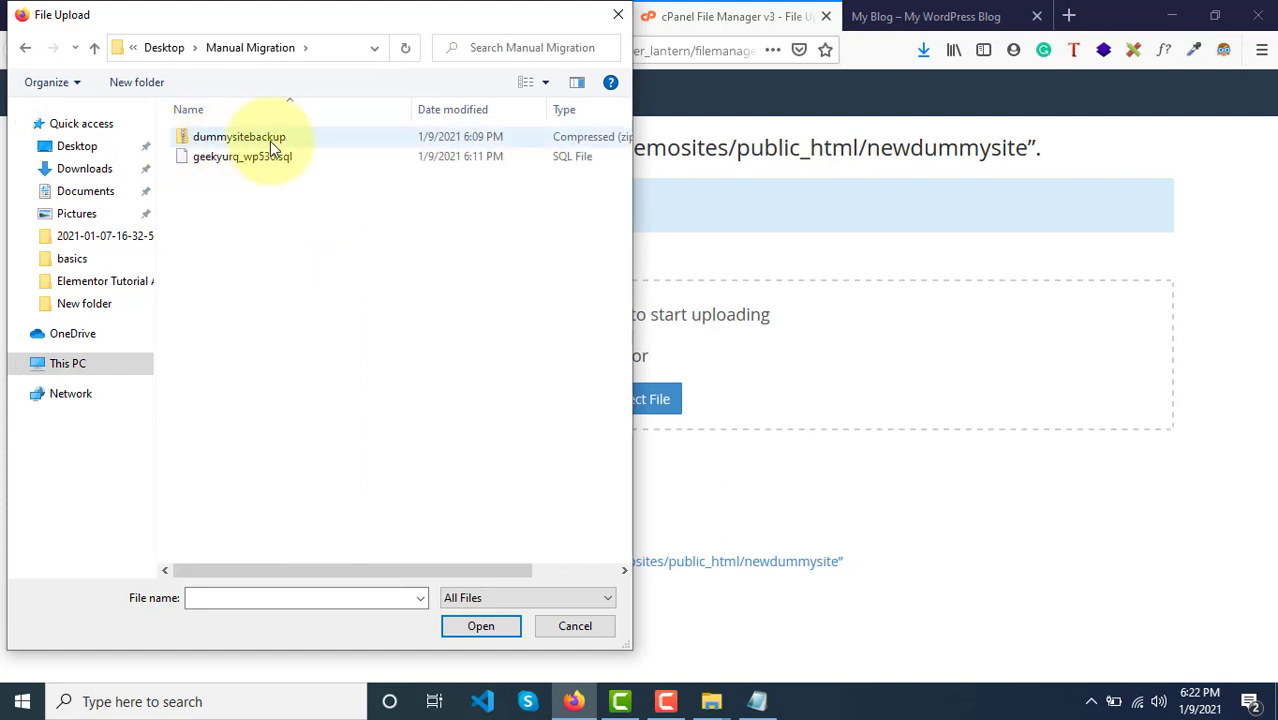
left_click(274, 141)
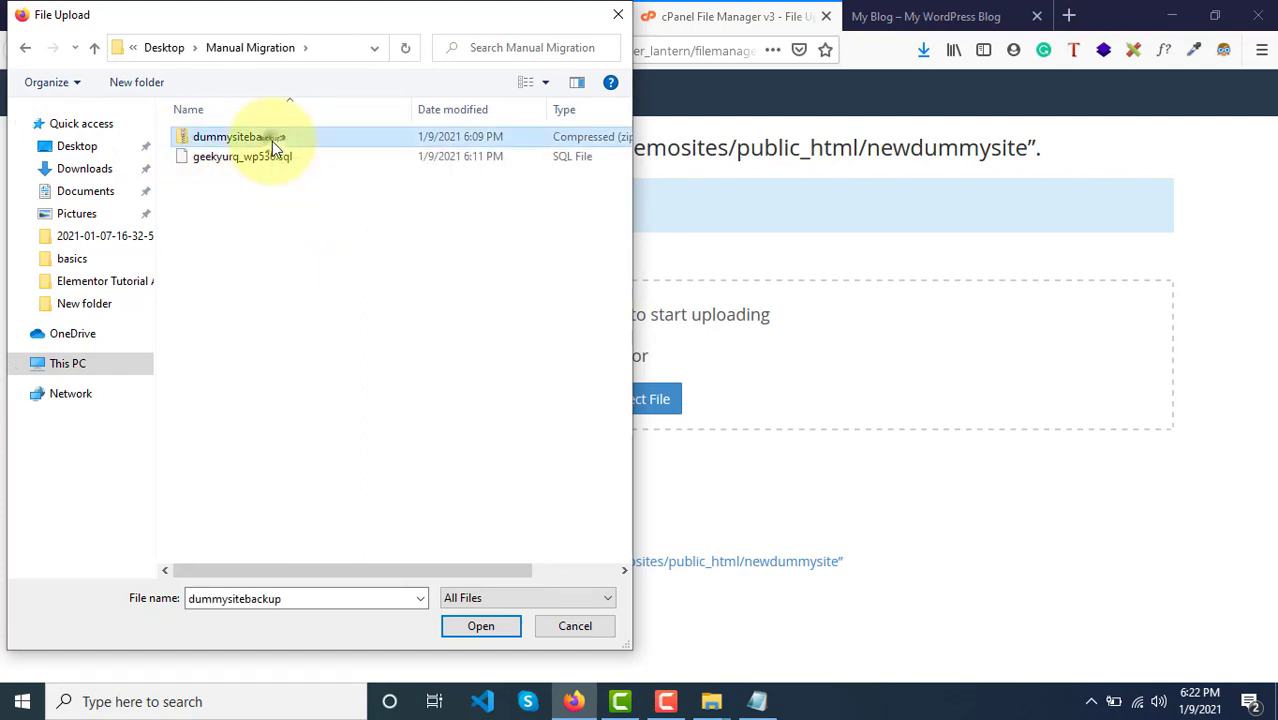
left_click(479, 624)
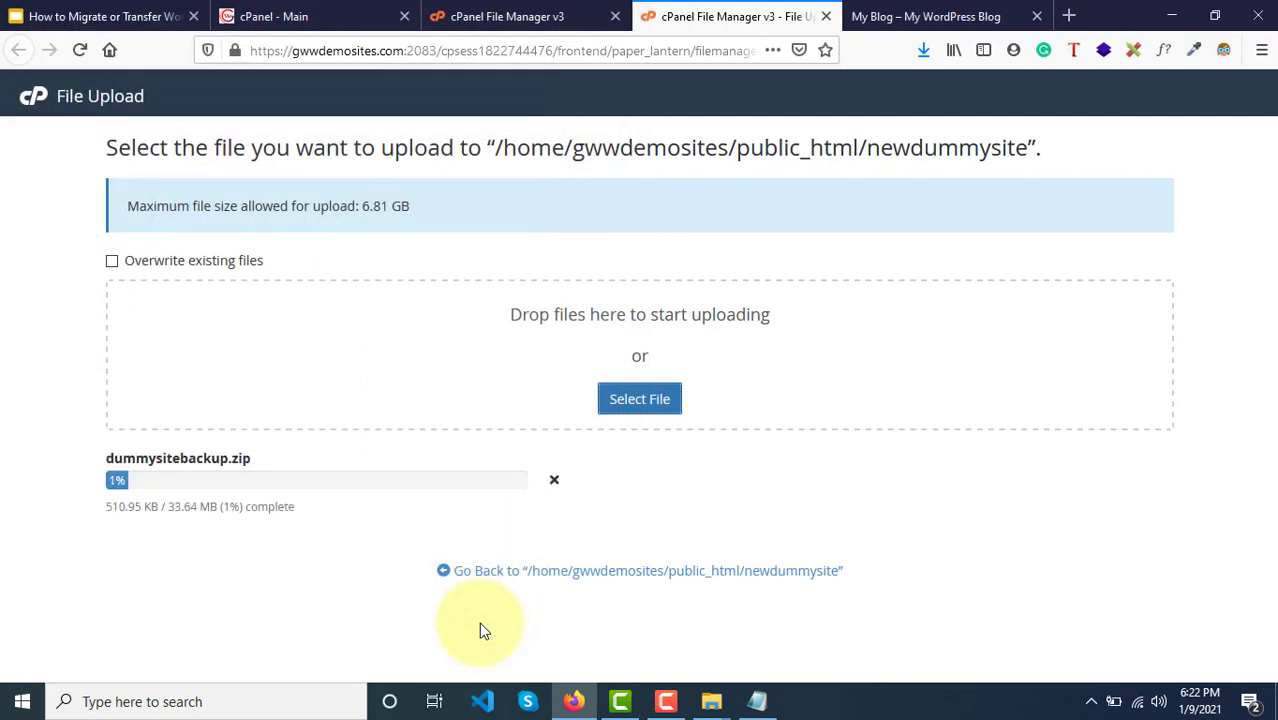
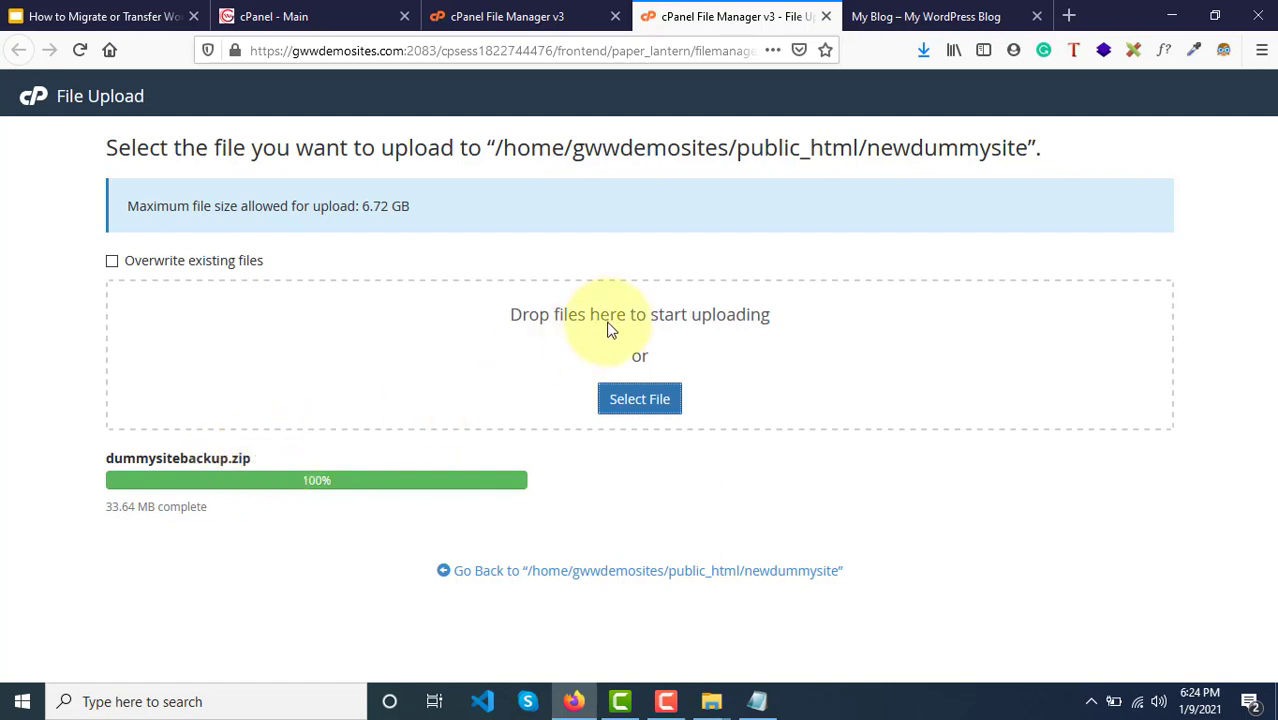
Step: Close the finished upload tab and reload newdummysite, which now lists only dummysitebackup.zip
left_click(940, 17)
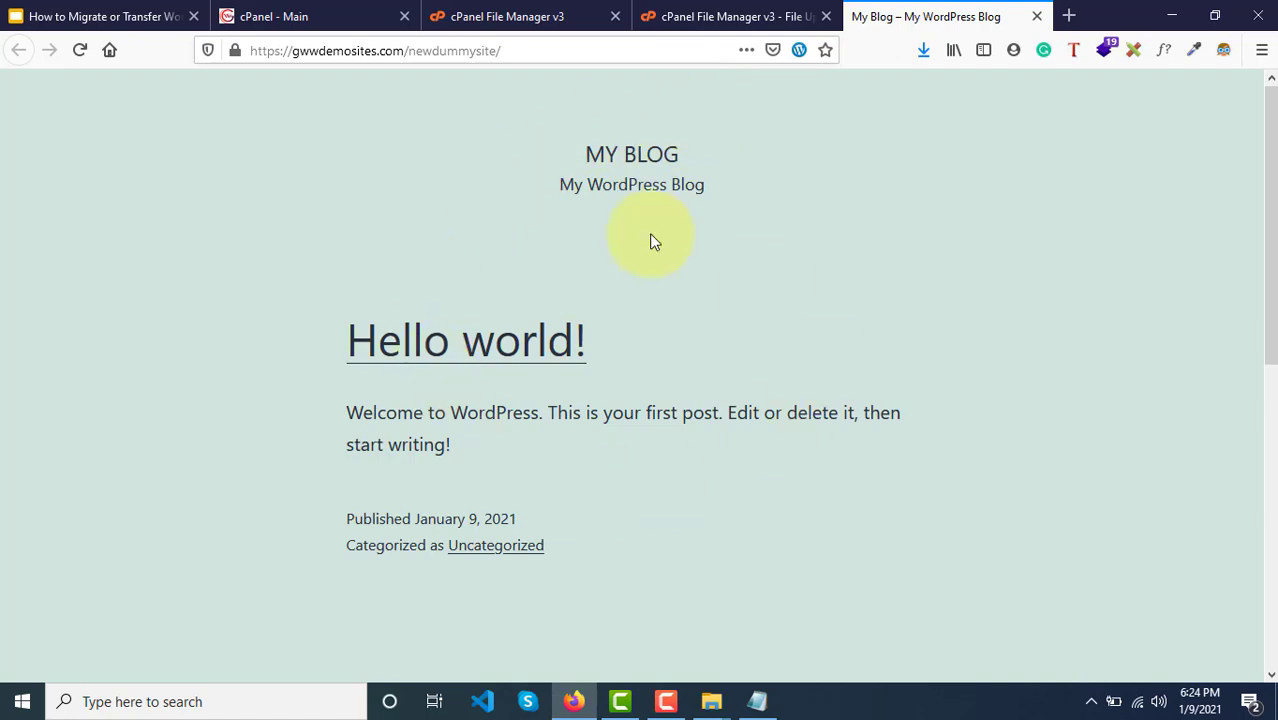
left_click(748, 16)
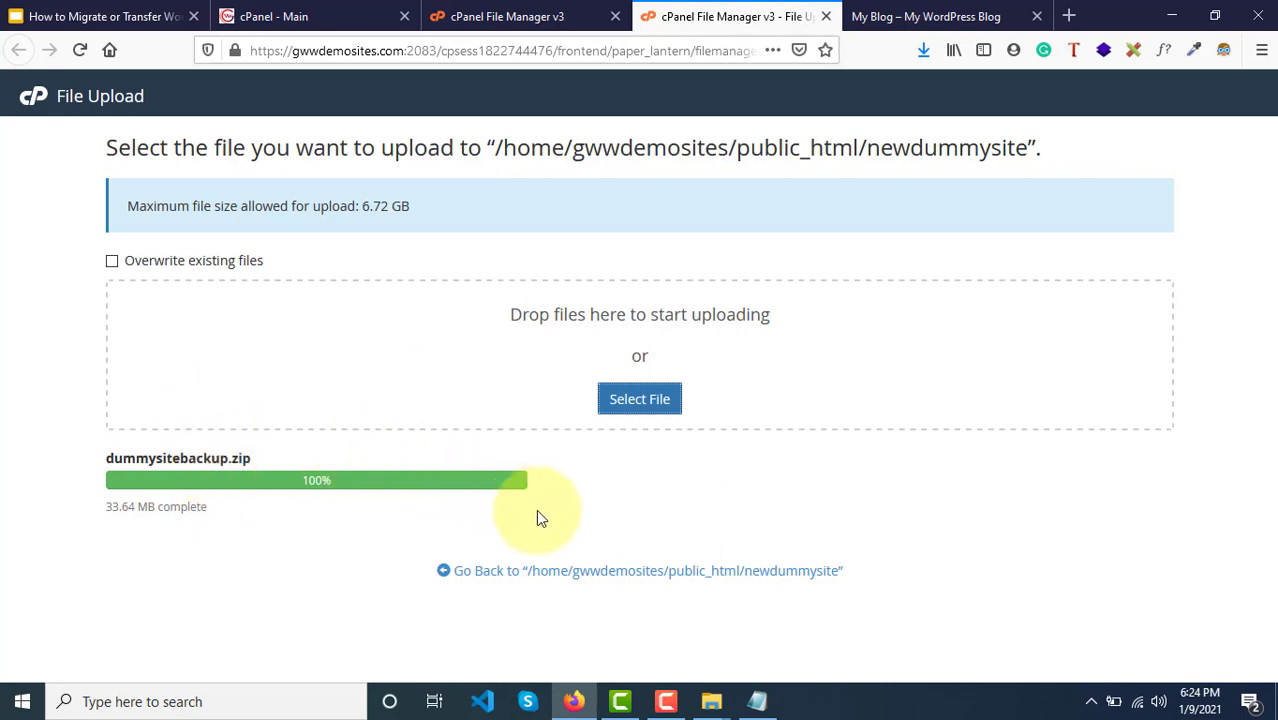
left_click(530, 575)
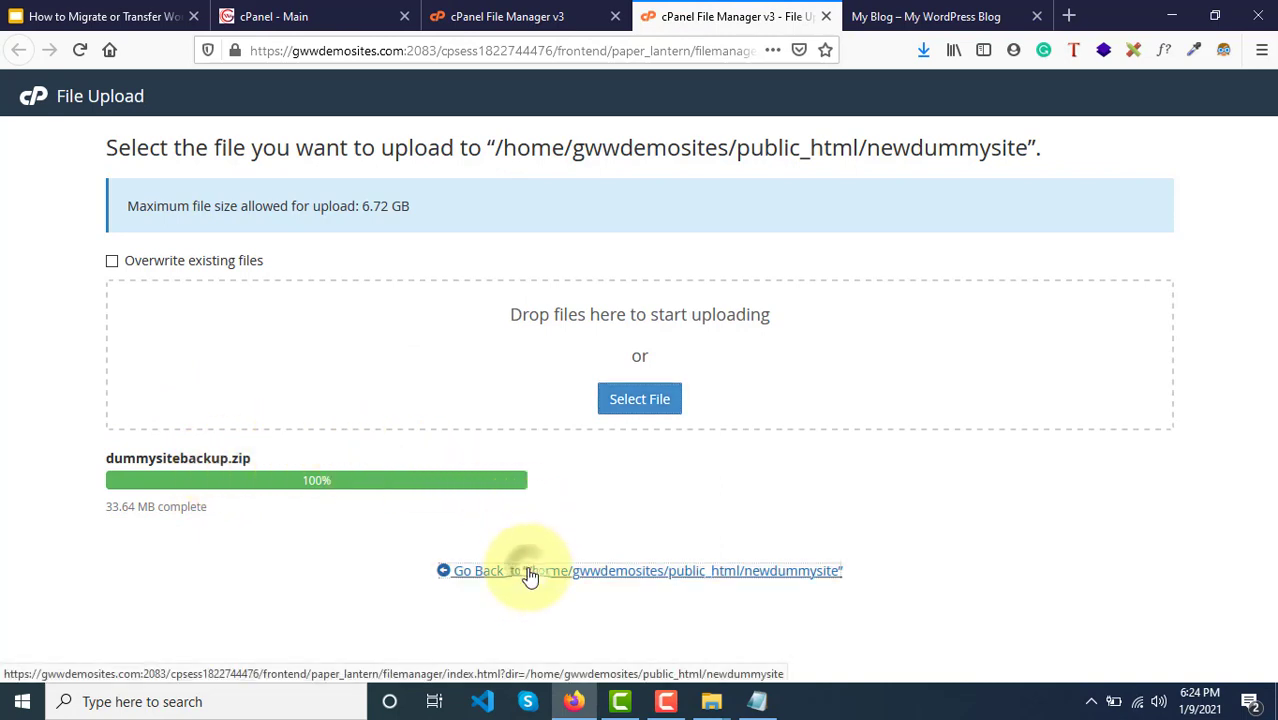
key("ctrl+w")
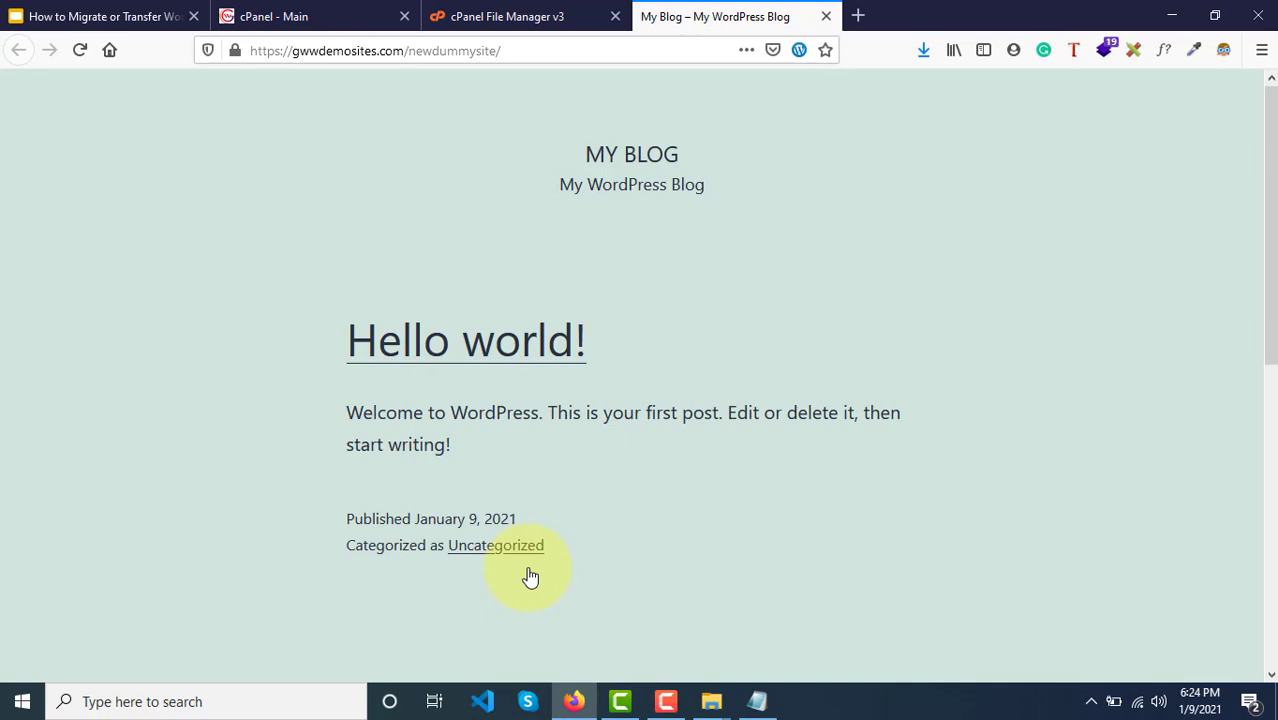
left_click(542, 15)
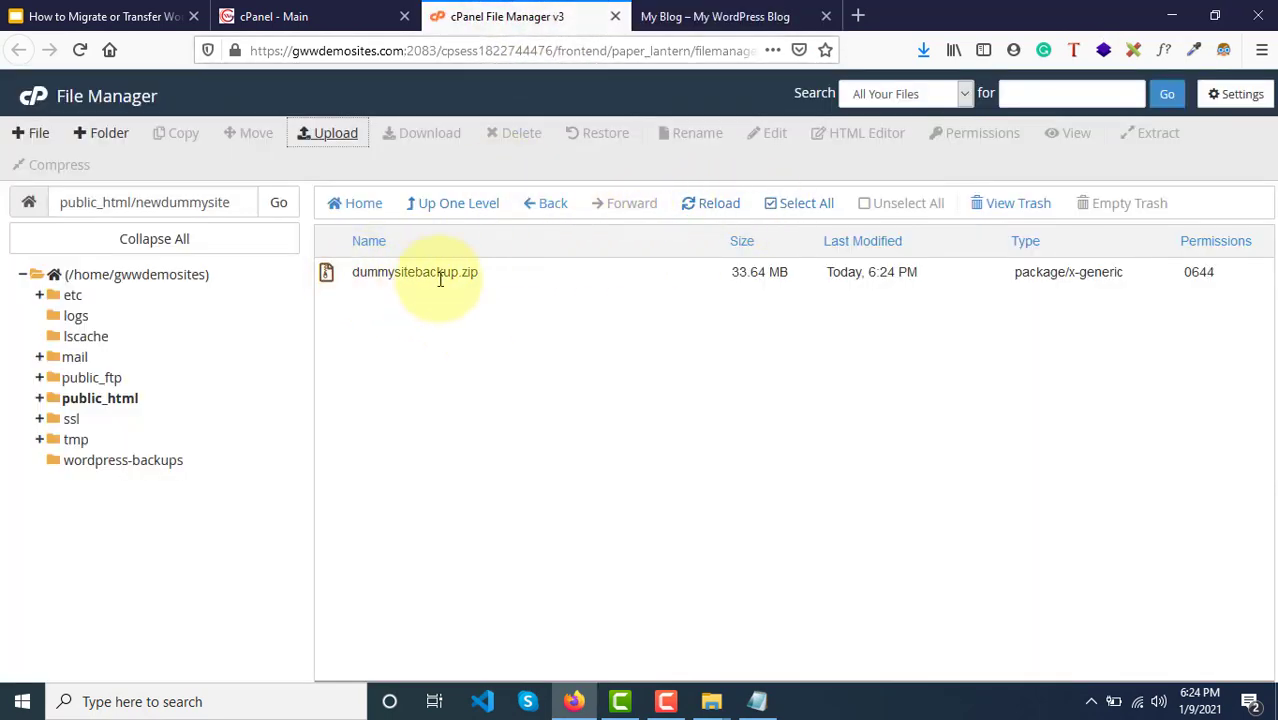
left_click(755, 12)
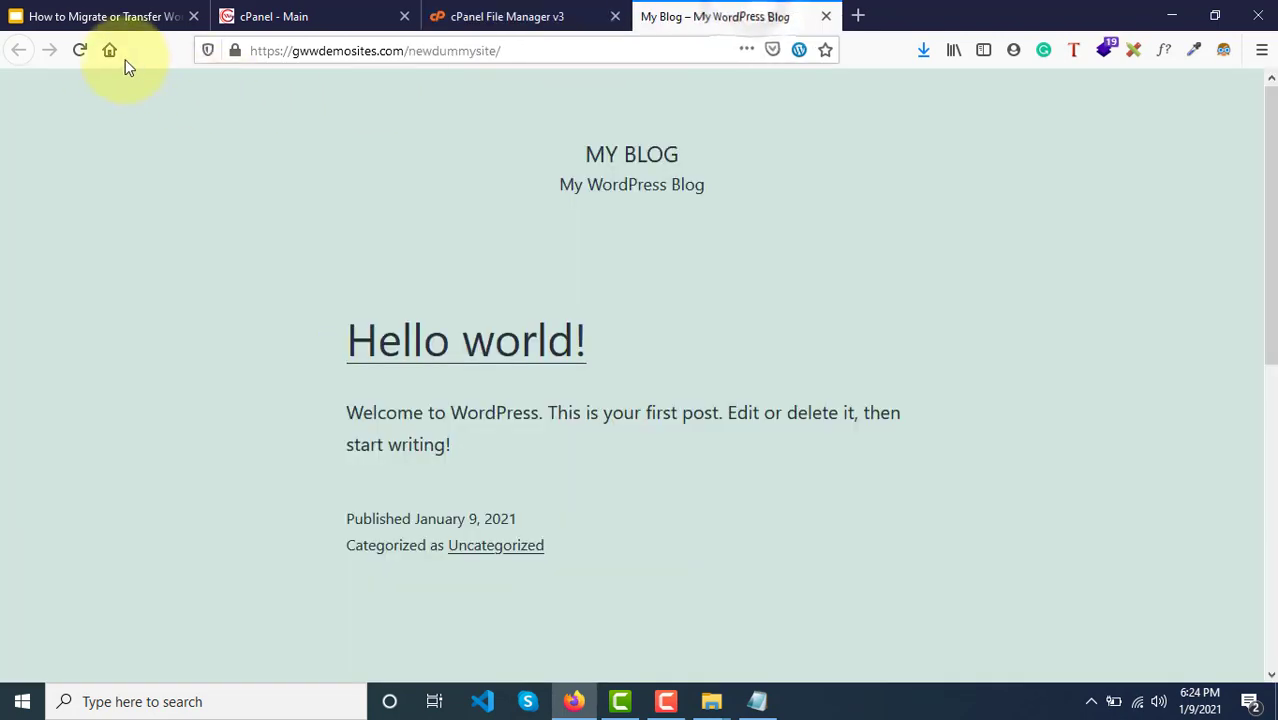
left_click(80, 50)
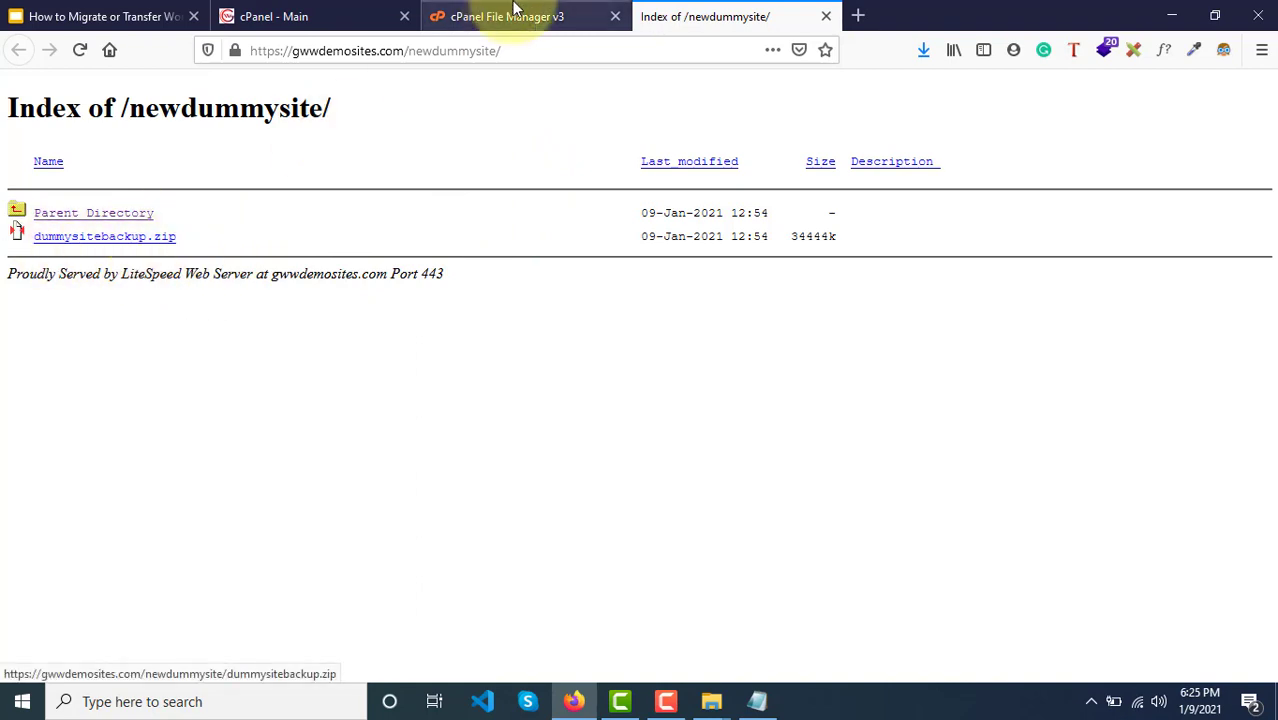
left_click(513, 8)
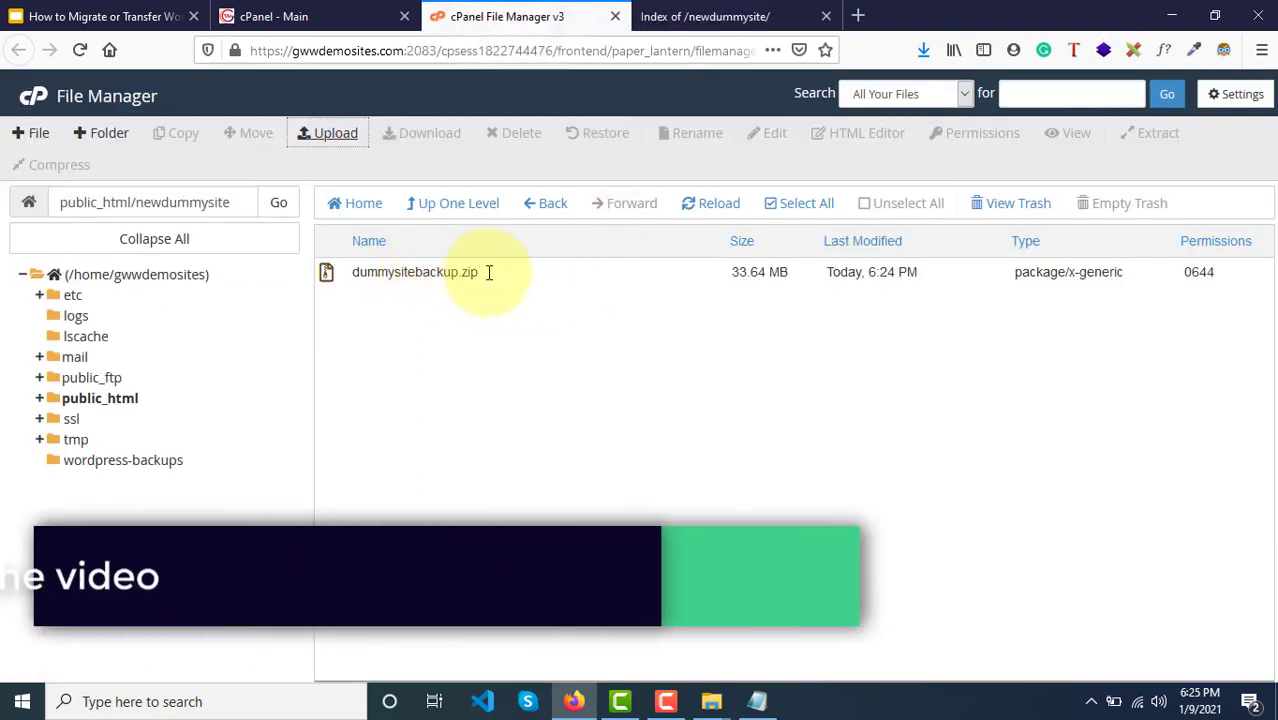
Step: Extract dummysitebackup.zip in place and reload to list wp-admin, wp-content and wp-config.php
left_click(505, 279)
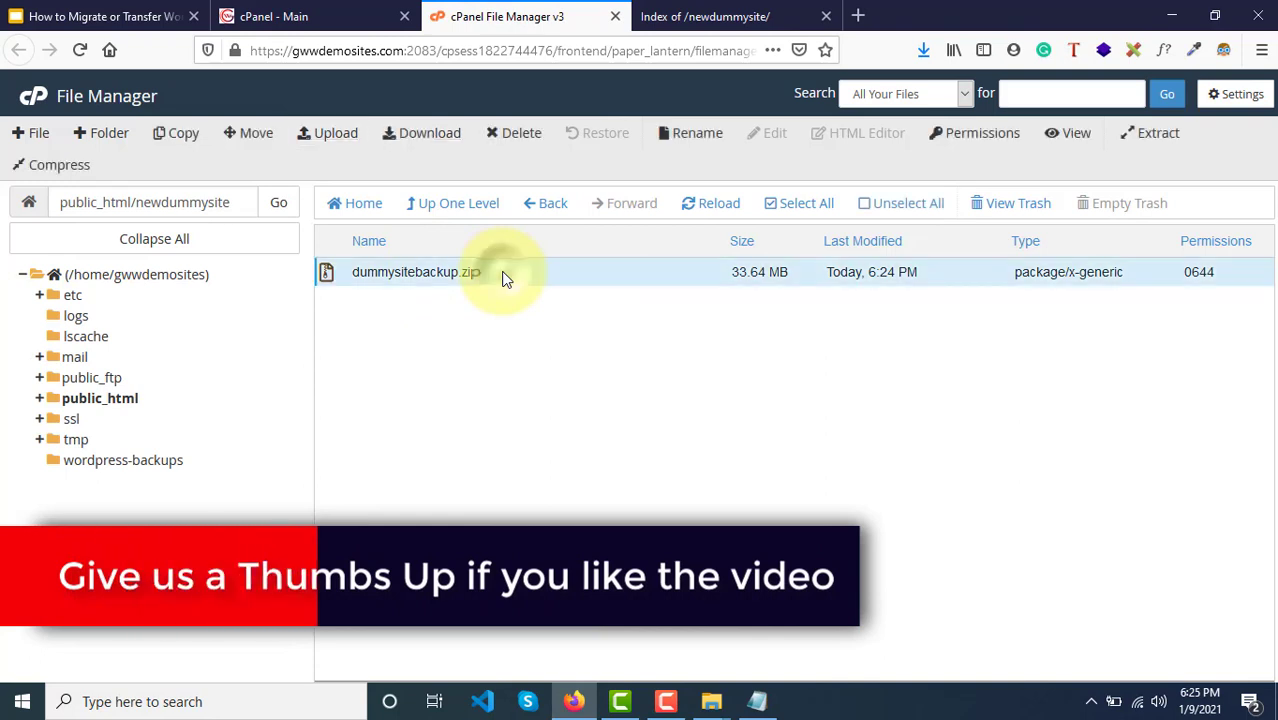
right_click(505, 279)
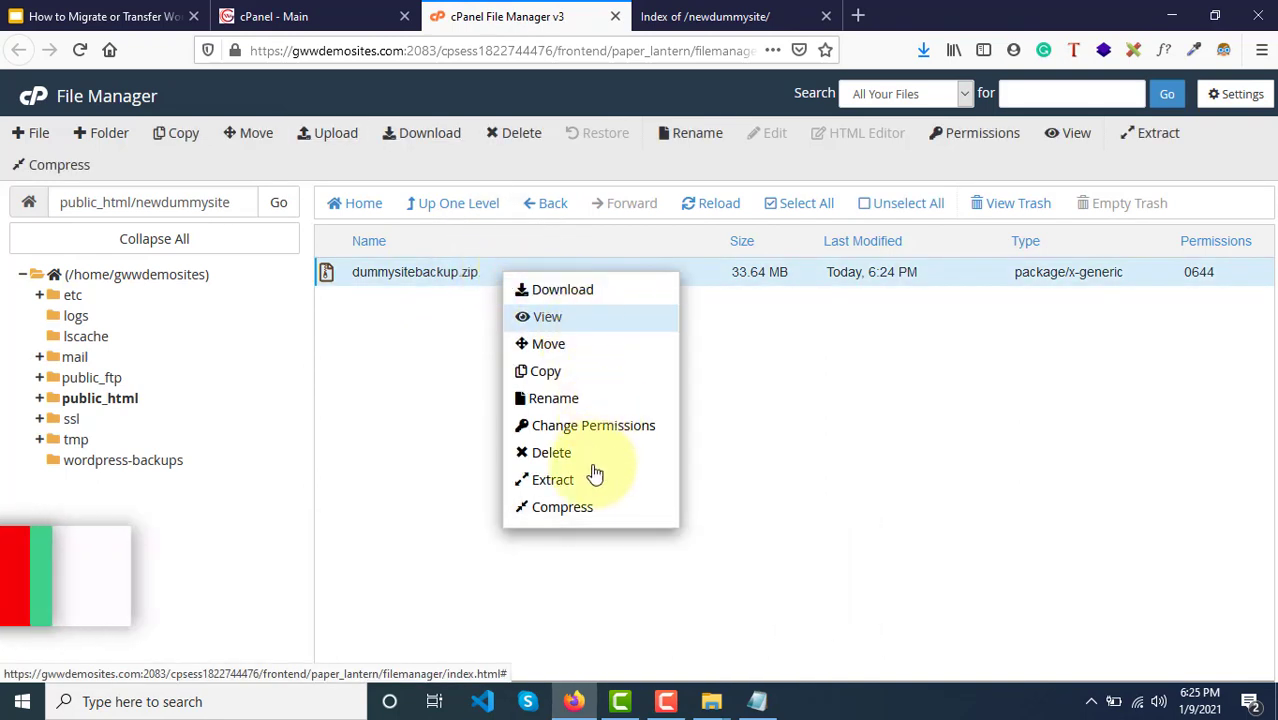
left_click(554, 482)
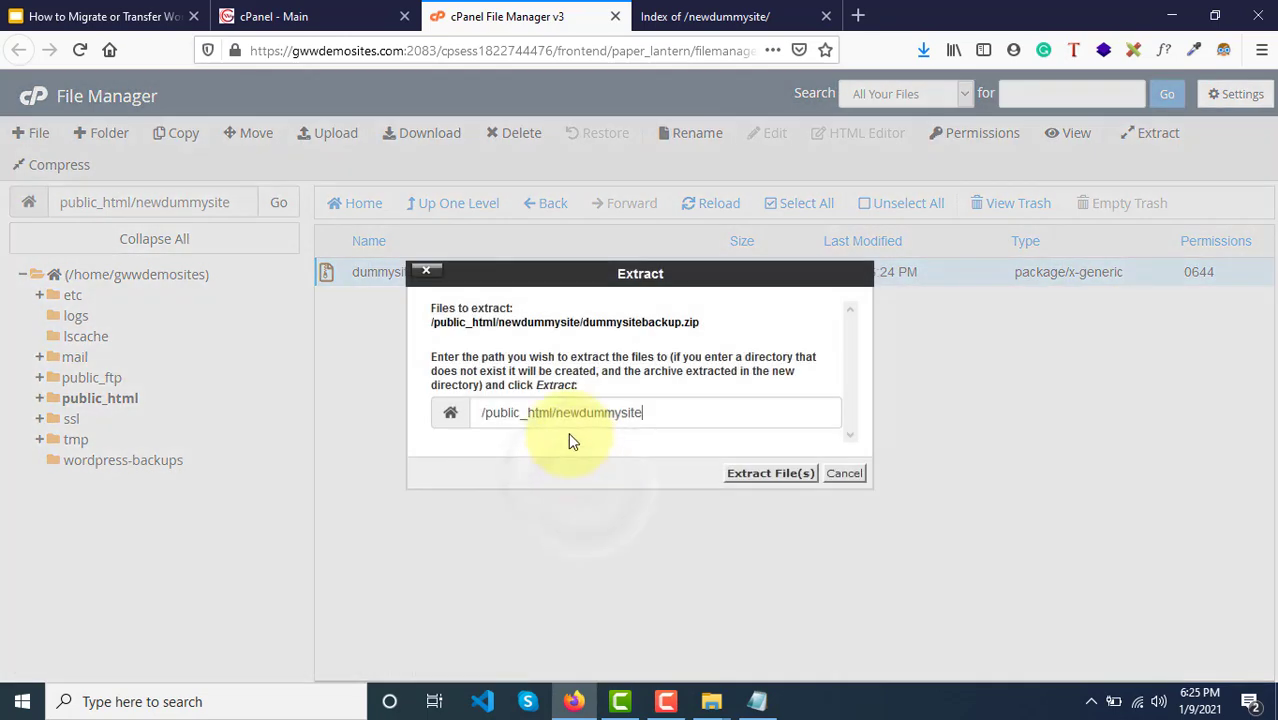
left_click(766, 474)
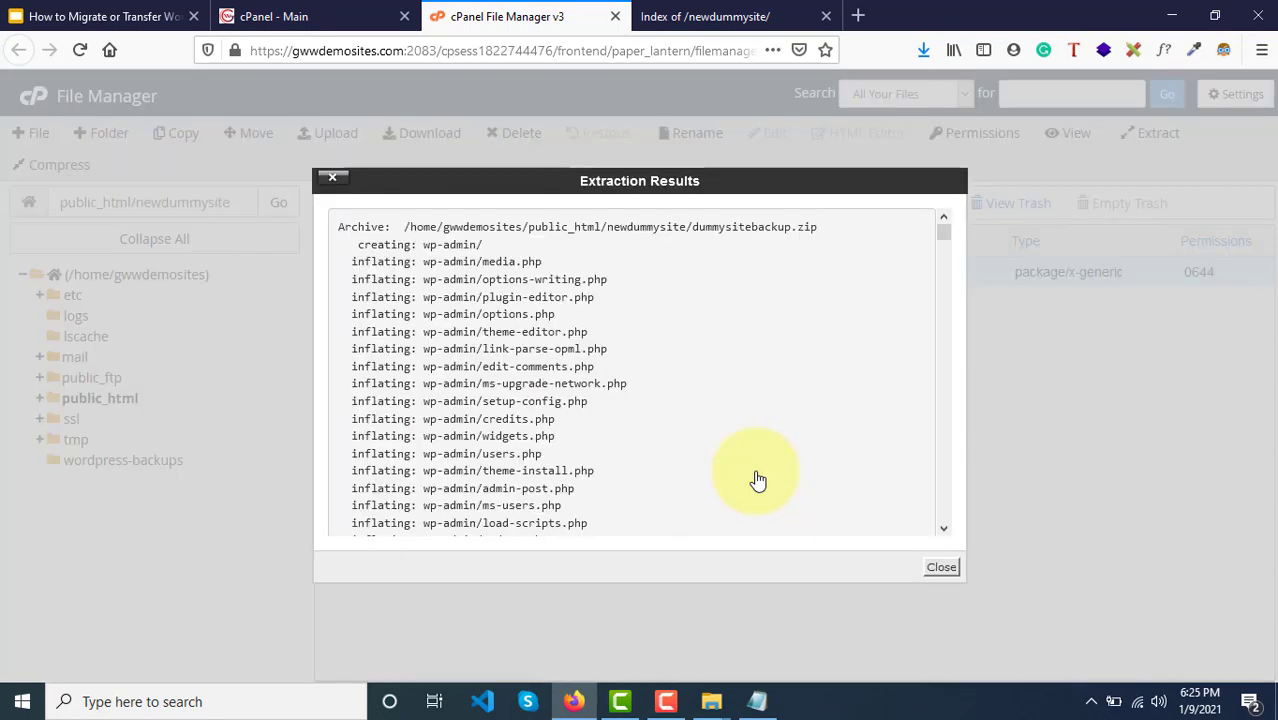
left_click(940, 568)
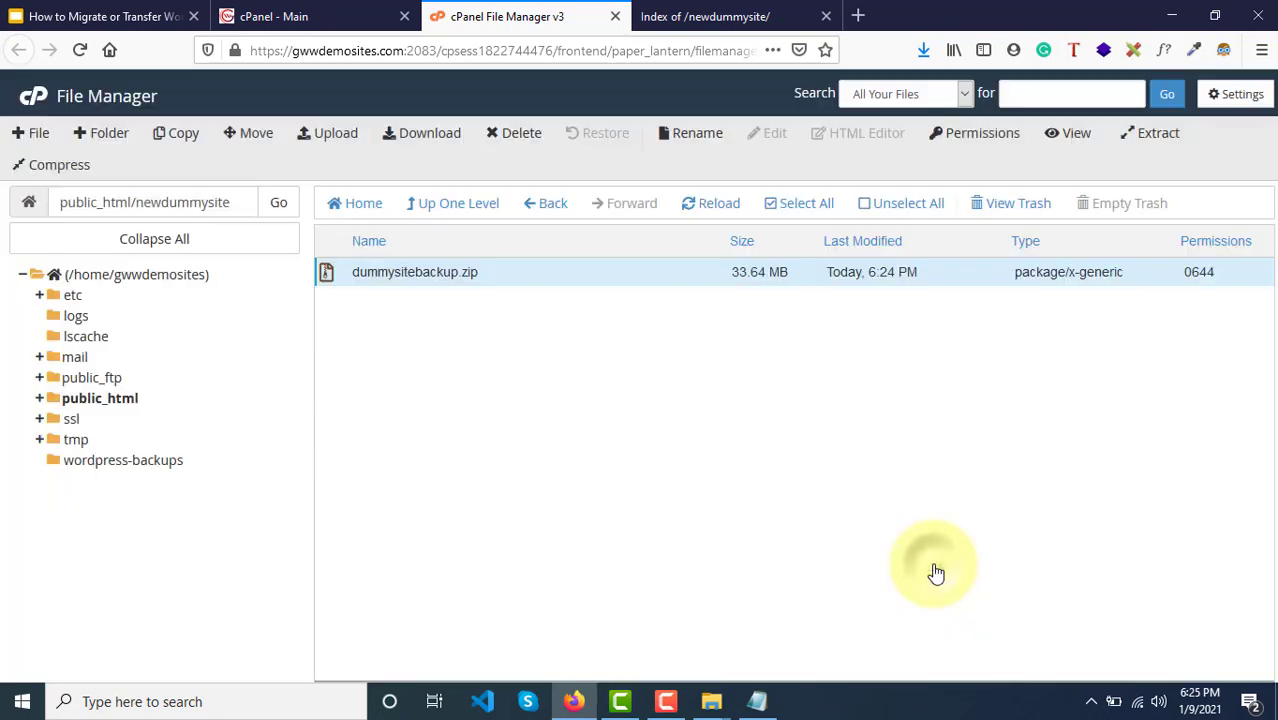
left_click(716, 218)
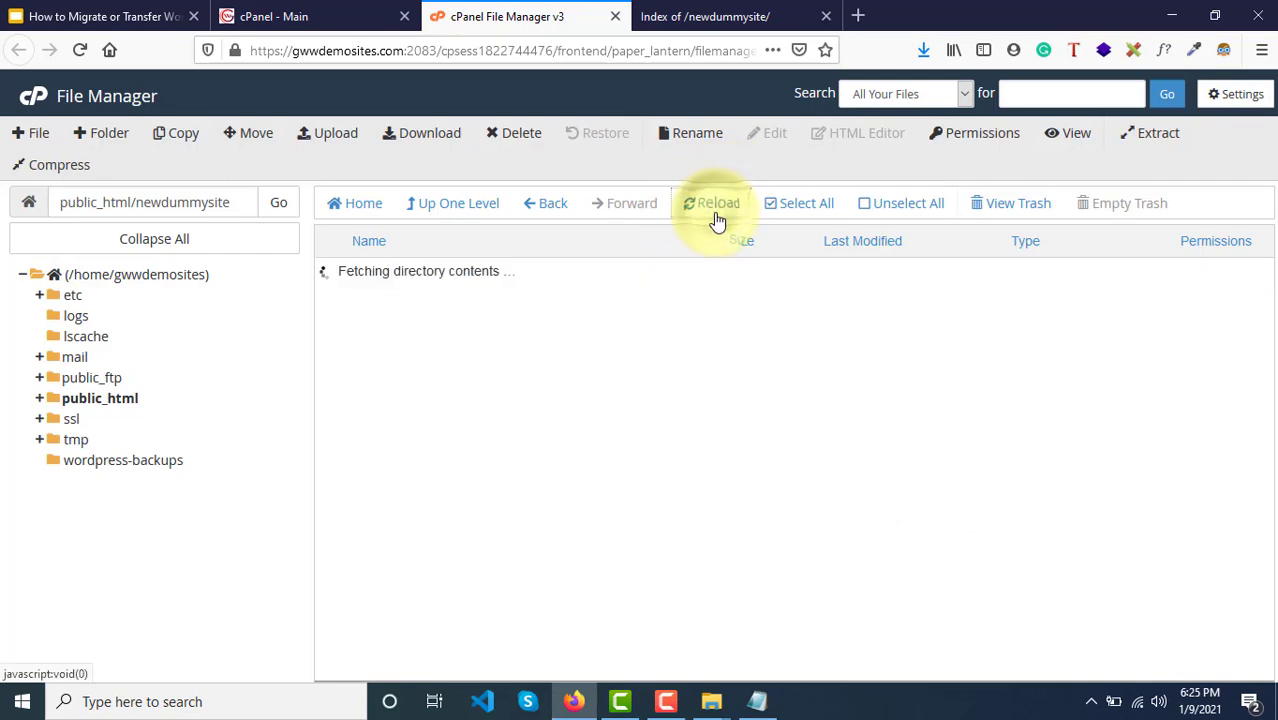
scroll(648, 410, "down", 3)
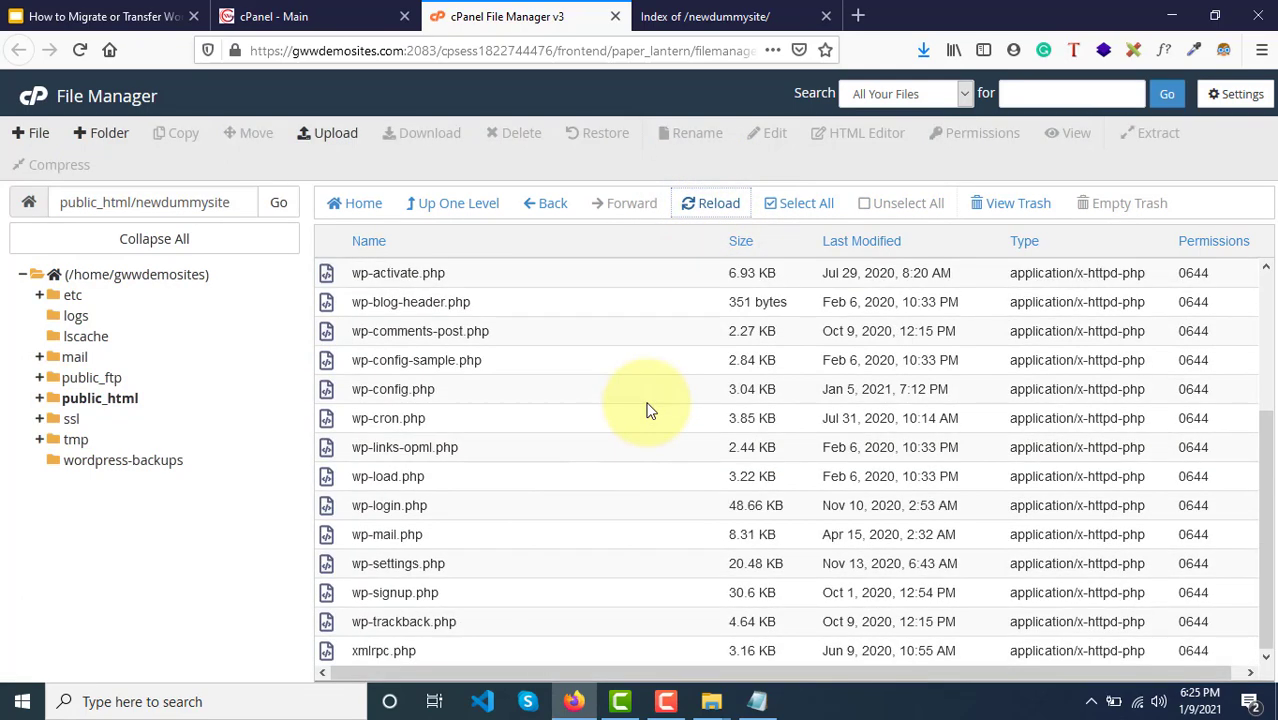
scroll(648, 410, "up", 3)
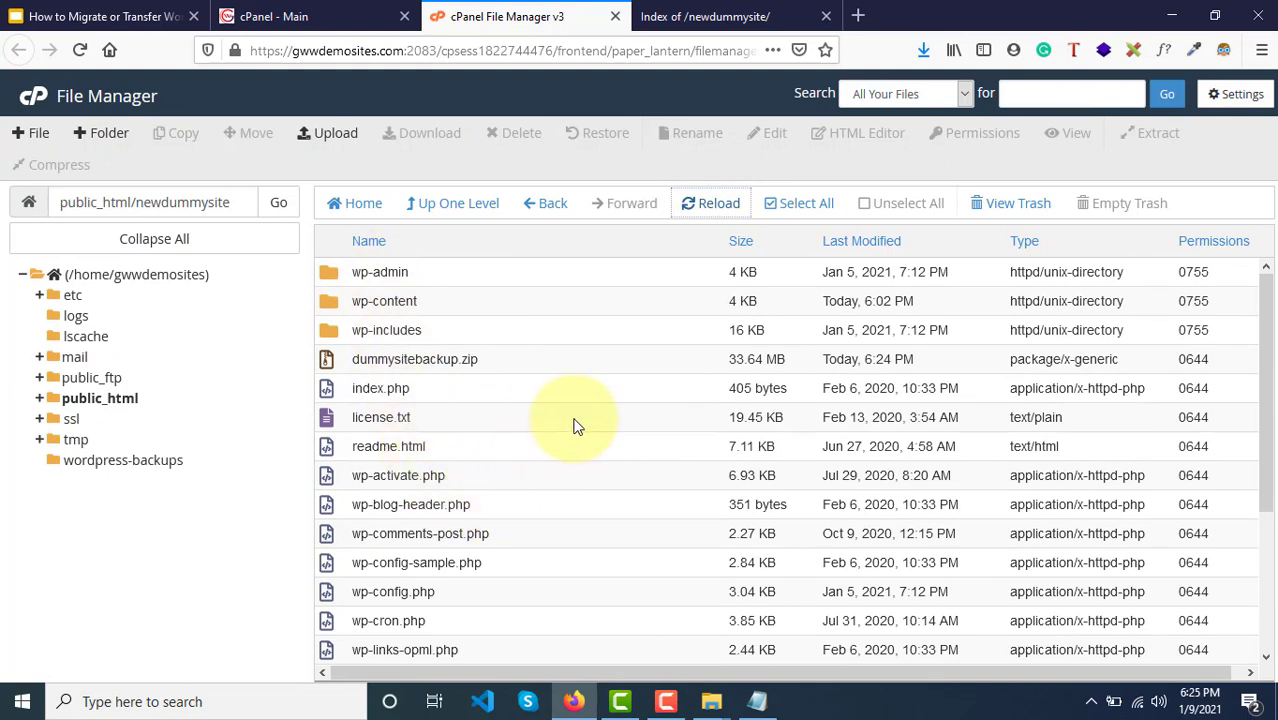
Step: Move dummysitebackup.zip to the trash, leaving the extracted WordPress core files in newdummysite
left_click(553, 368)
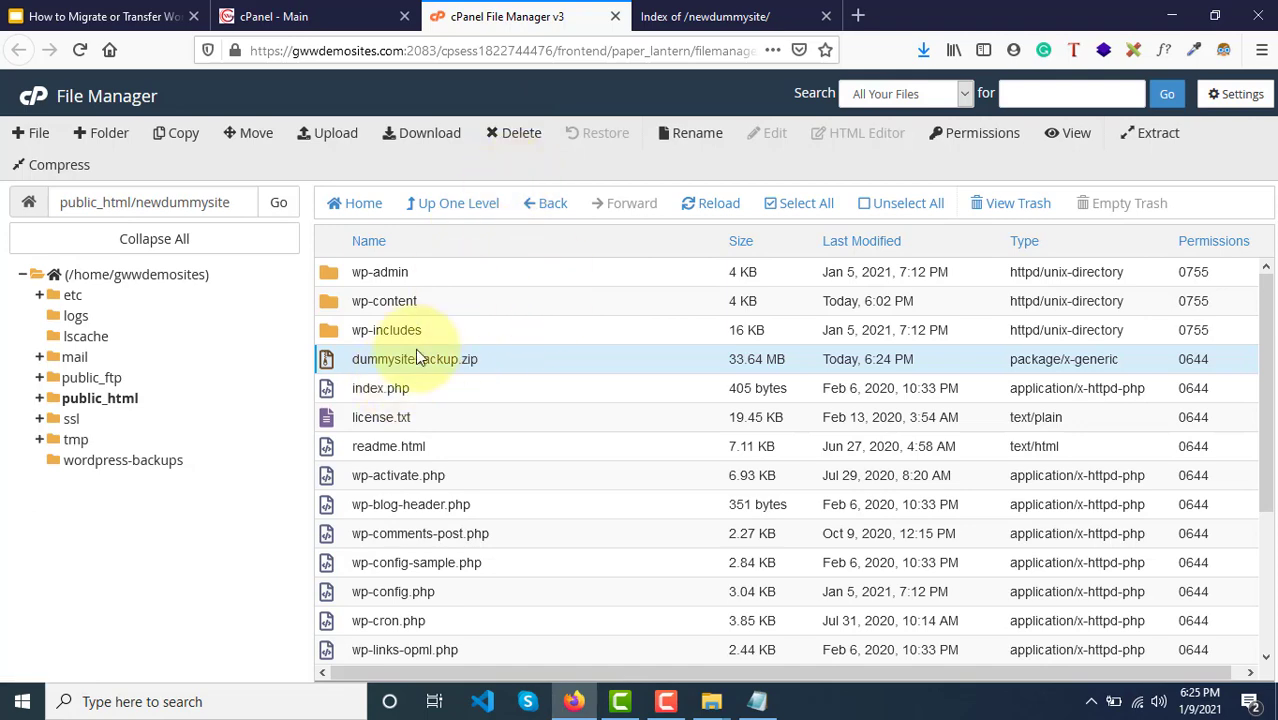
left_click(512, 135)
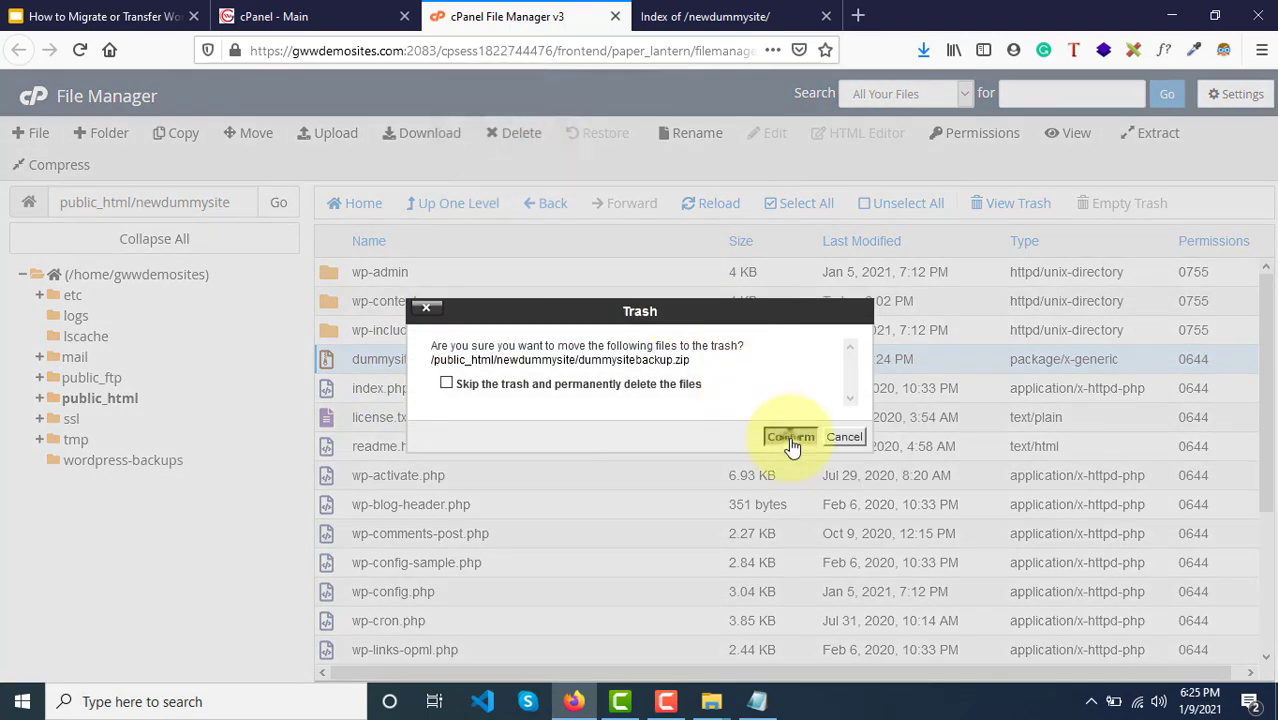
left_click(790, 440)
scroll(790, 446, "down", 3)
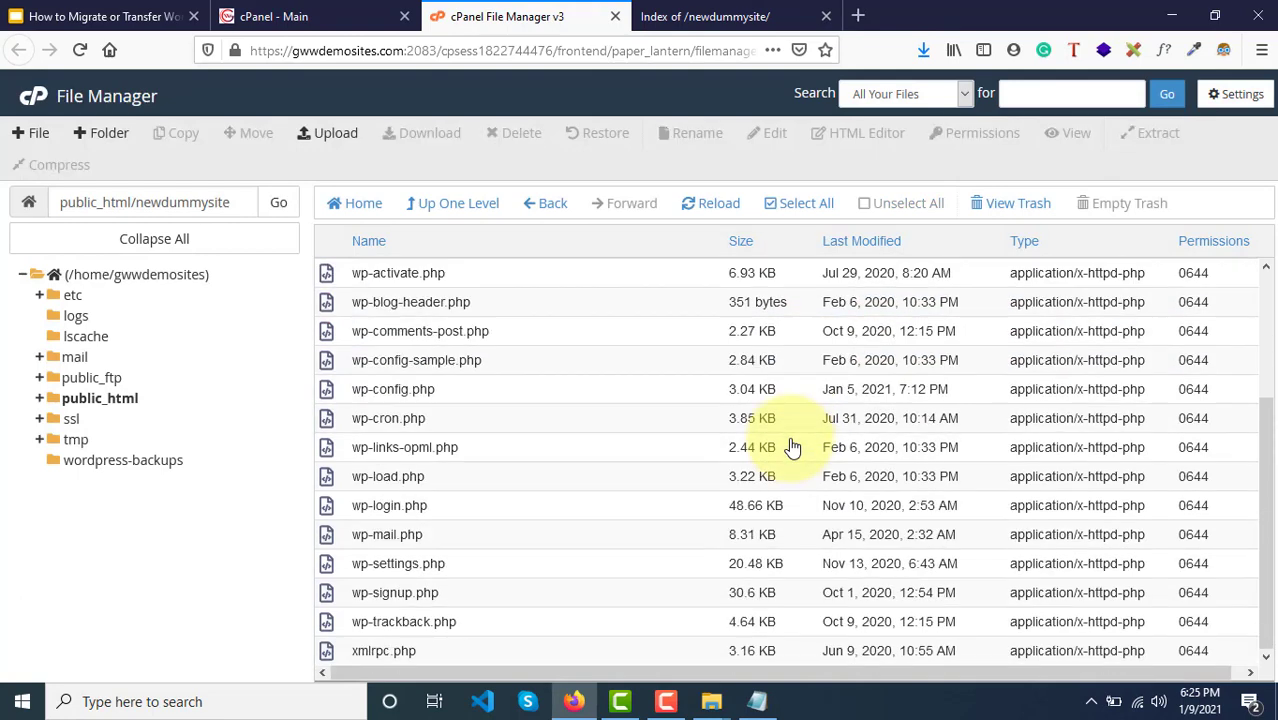
scroll(776, 357, "up", 3)
left_click(730, 12)
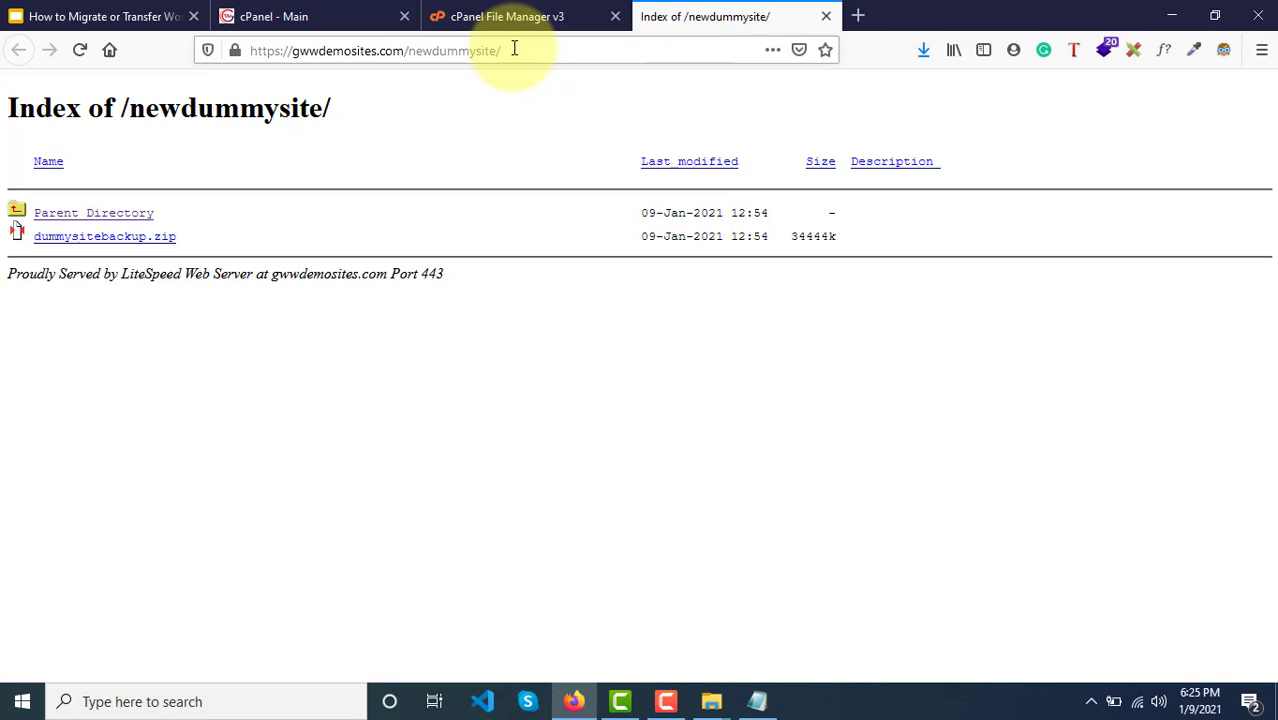
left_click(540, 12)
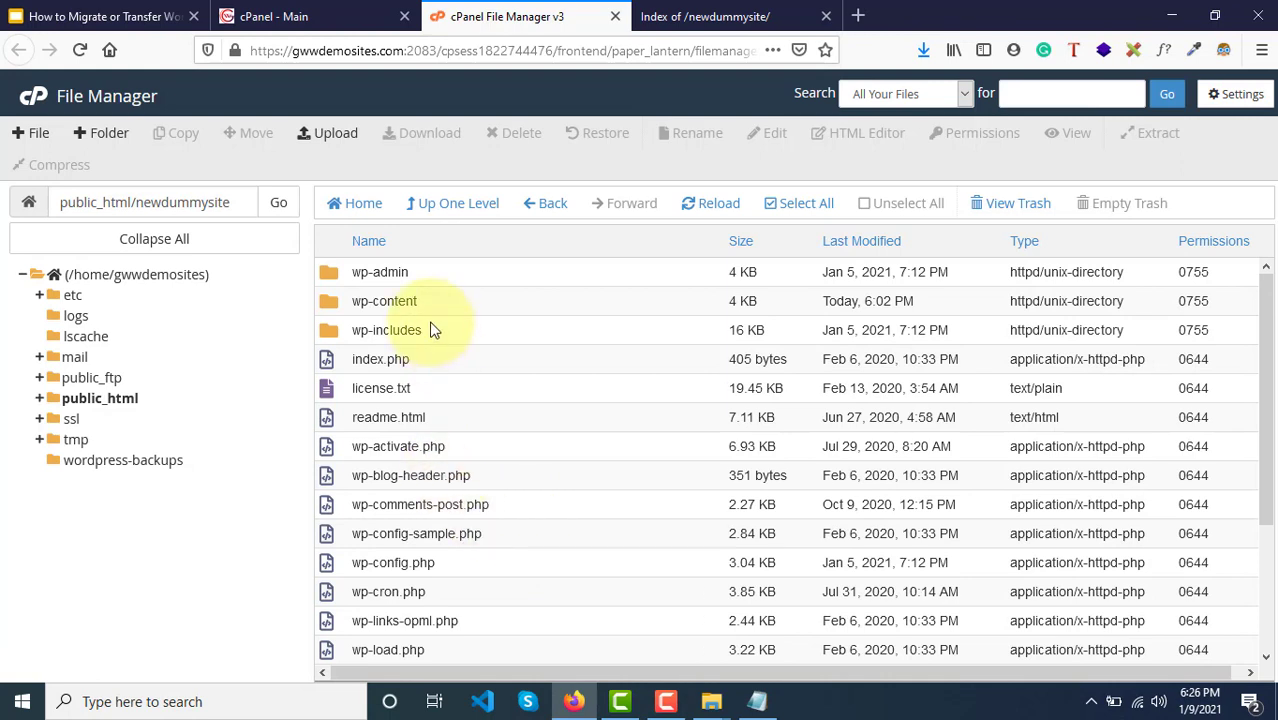
scroll(434, 548, "down", 1)
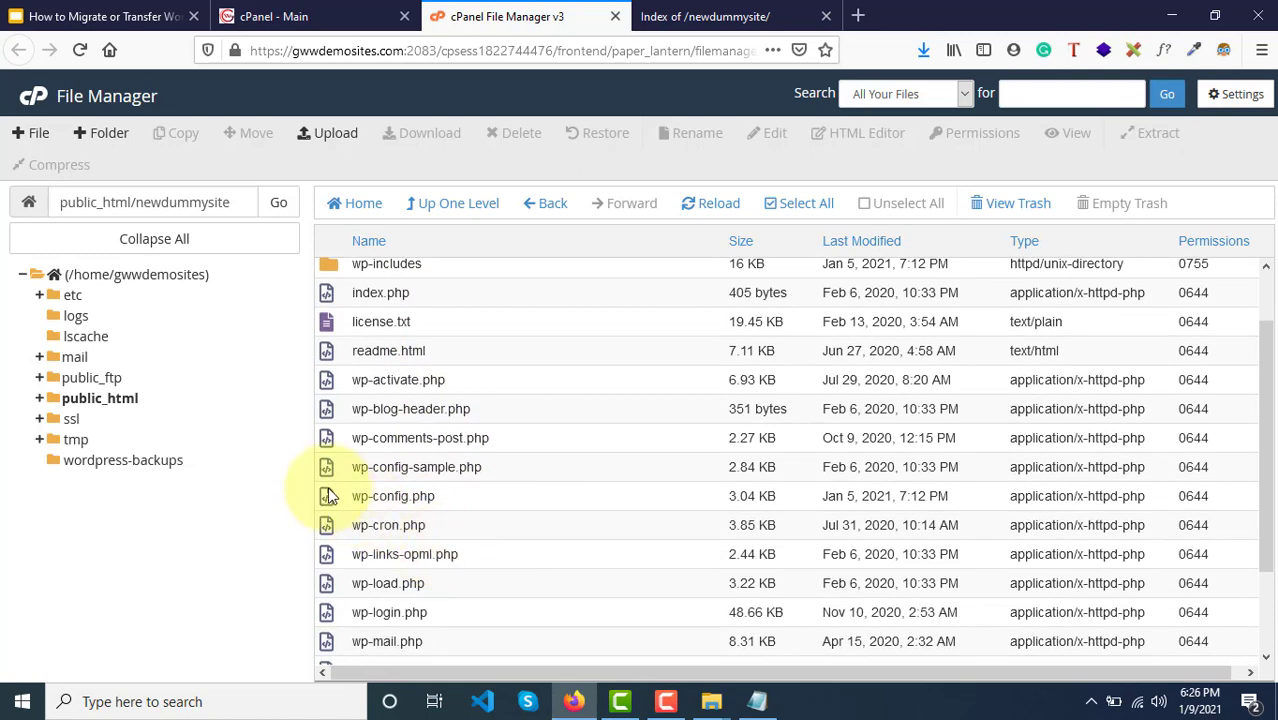
Step: Open newdummysite's wp-config.php in the cPanel editor
left_click(448, 497)
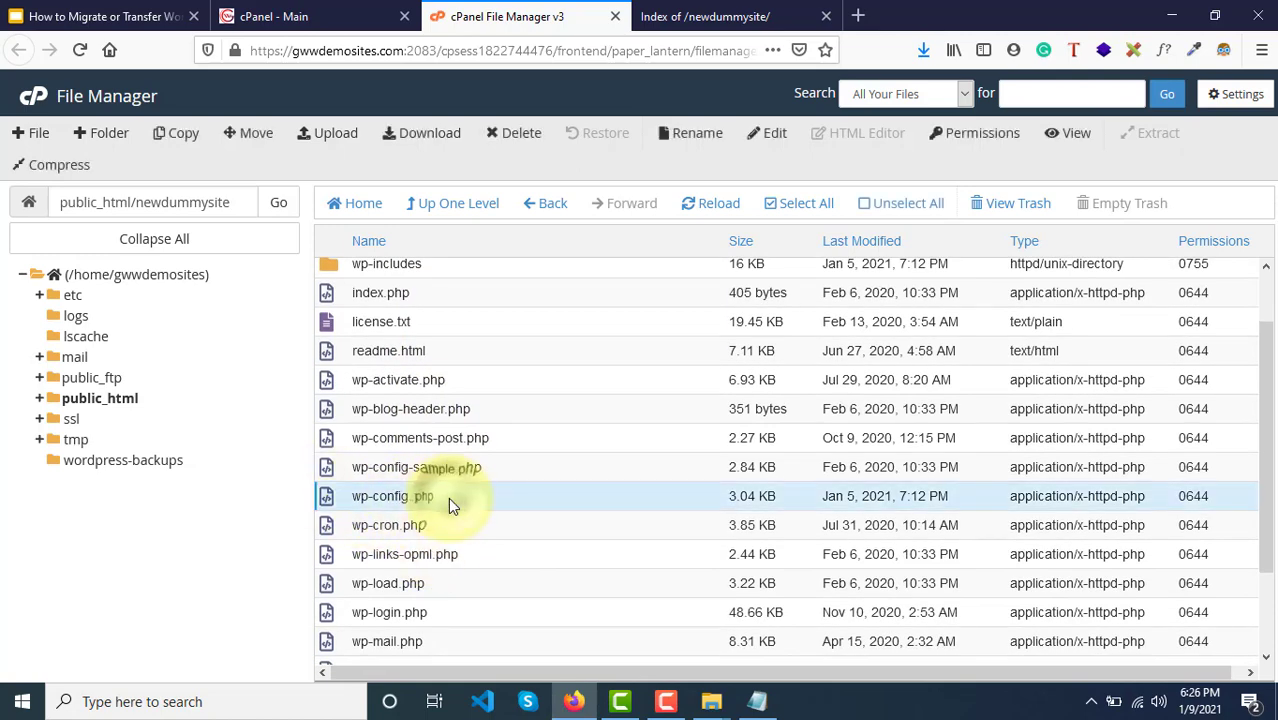
right_click(448, 497)
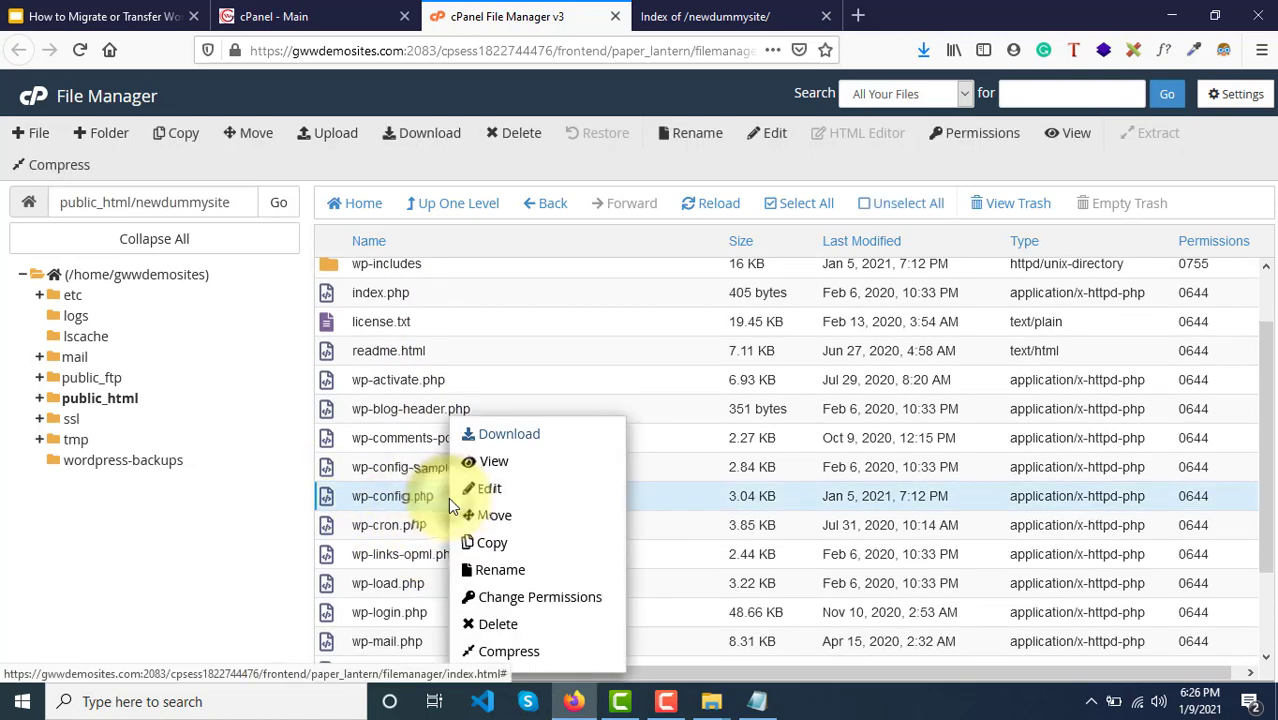
left_click(500, 490)
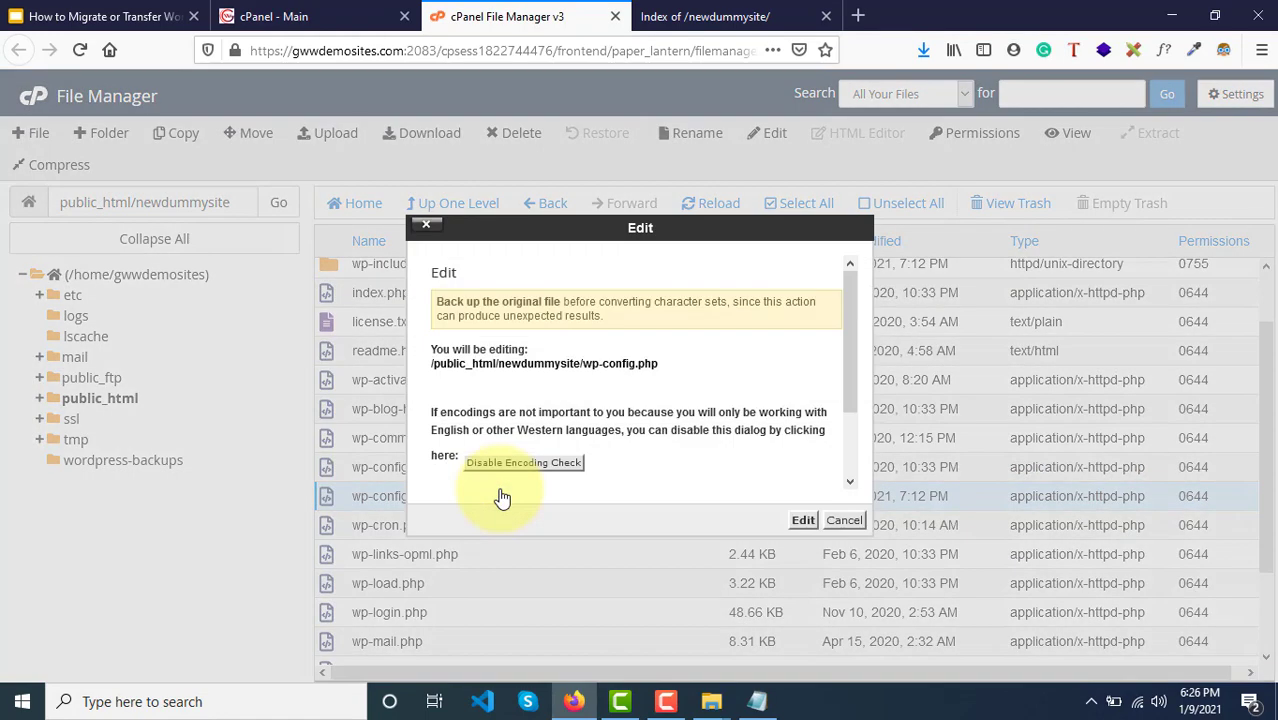
left_click(803, 522)
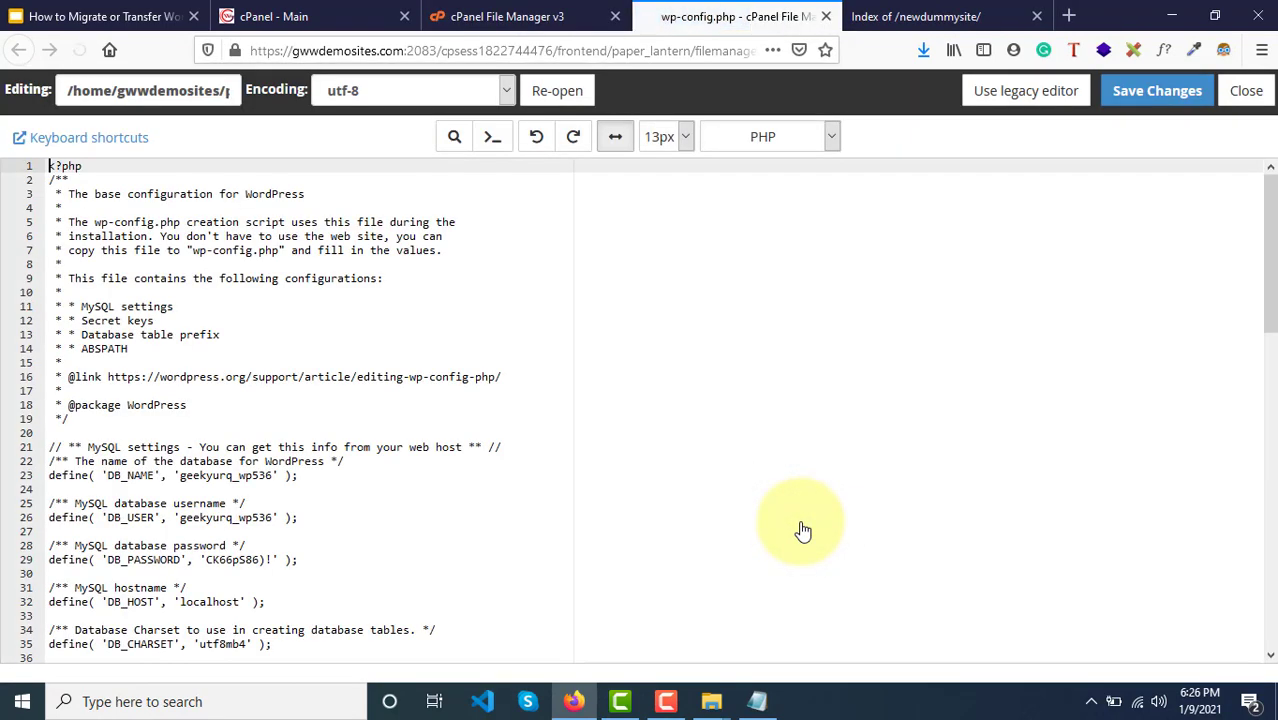
Step: Copy the new MySQL settings block from the newdbdetails notes and paste it over the old settings
left_click(759, 703)
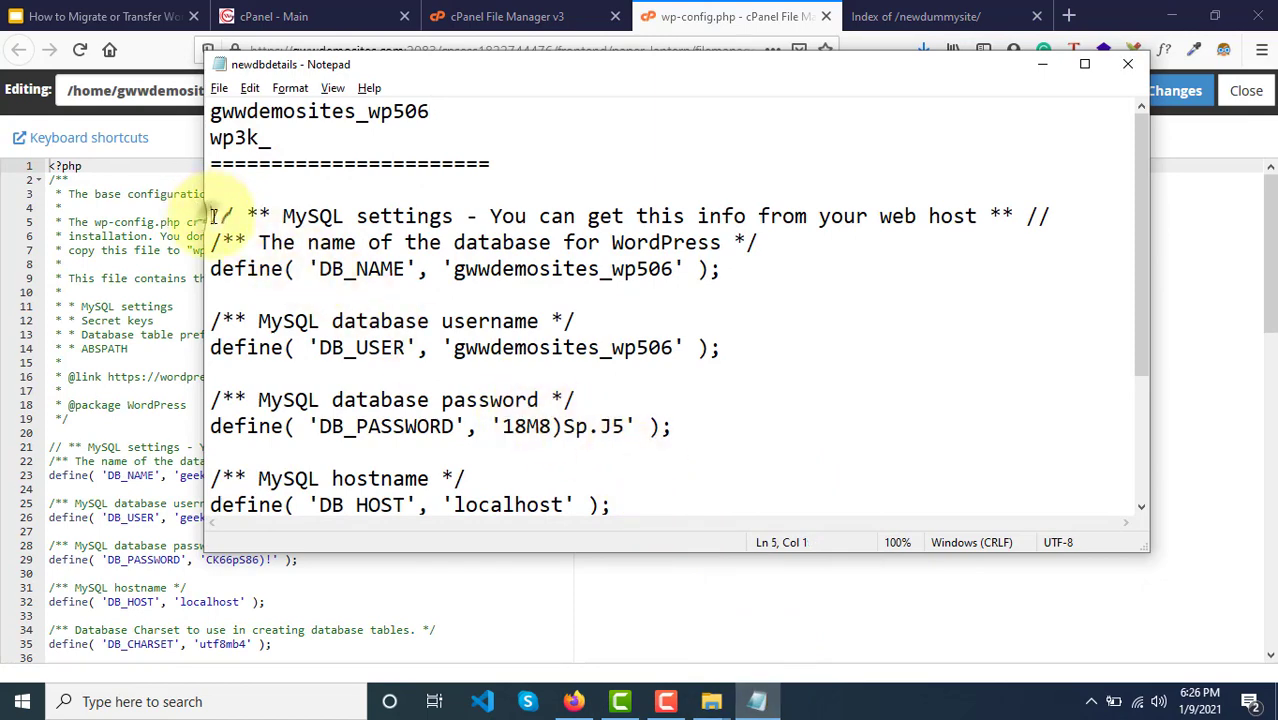
left_click_drag(213, 216, 337, 270)
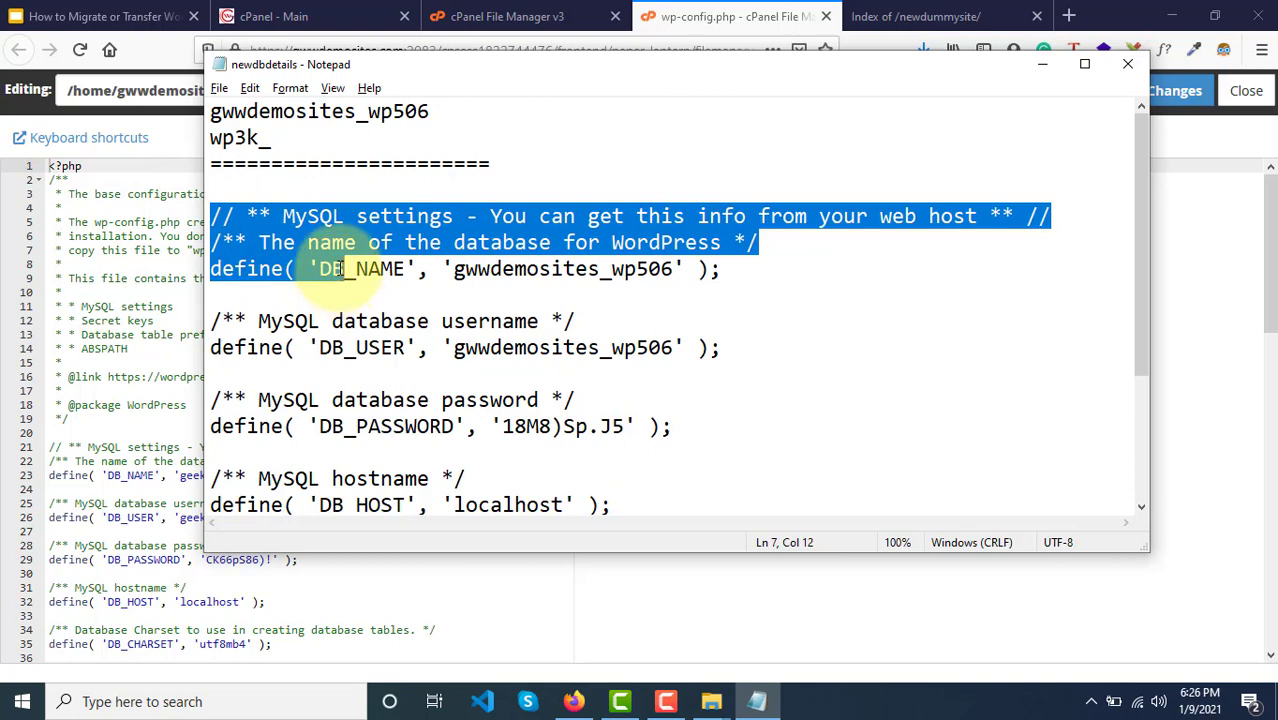
left_click_drag(337, 268, 535, 479)
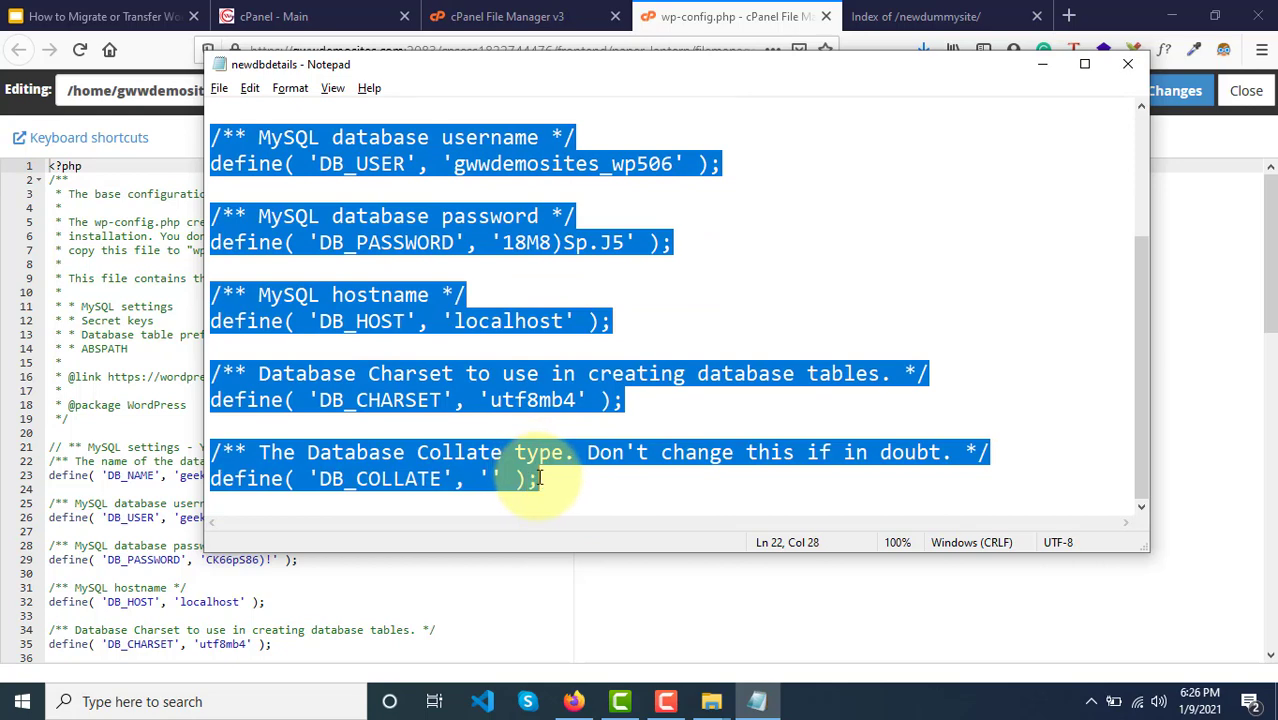
key("alt+Tab")
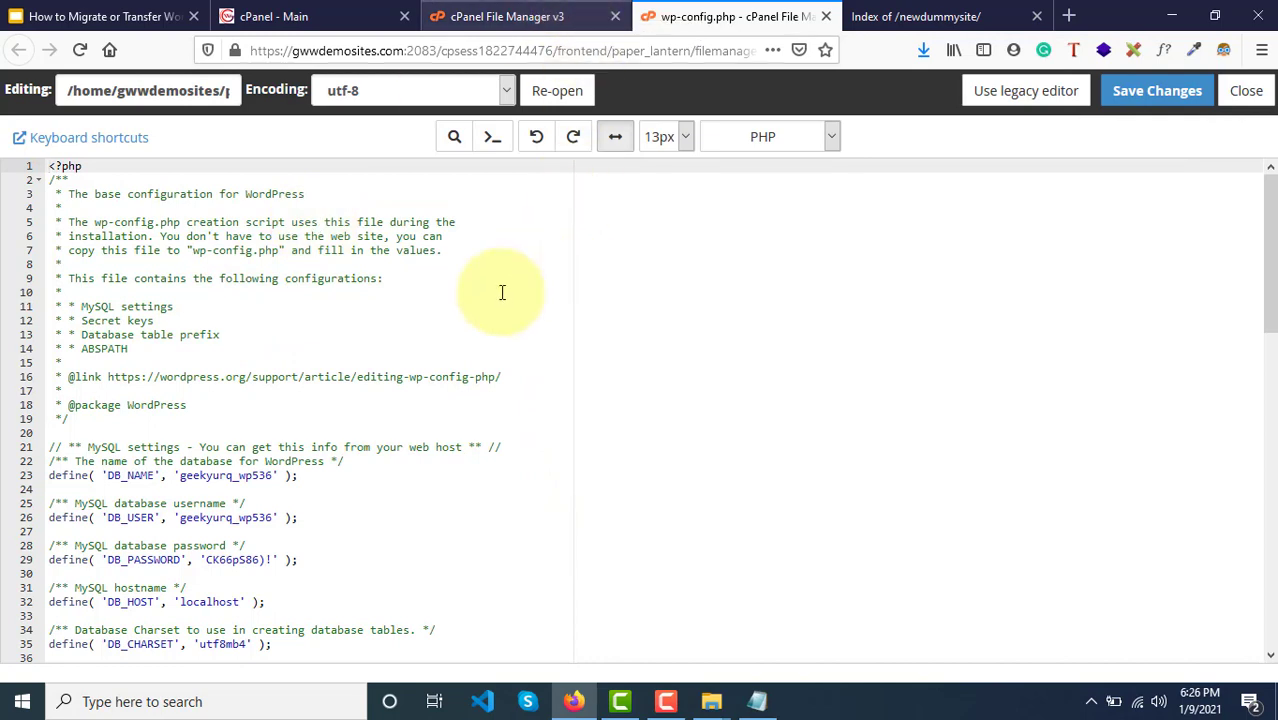
scroll(254, 316, "down", 3)
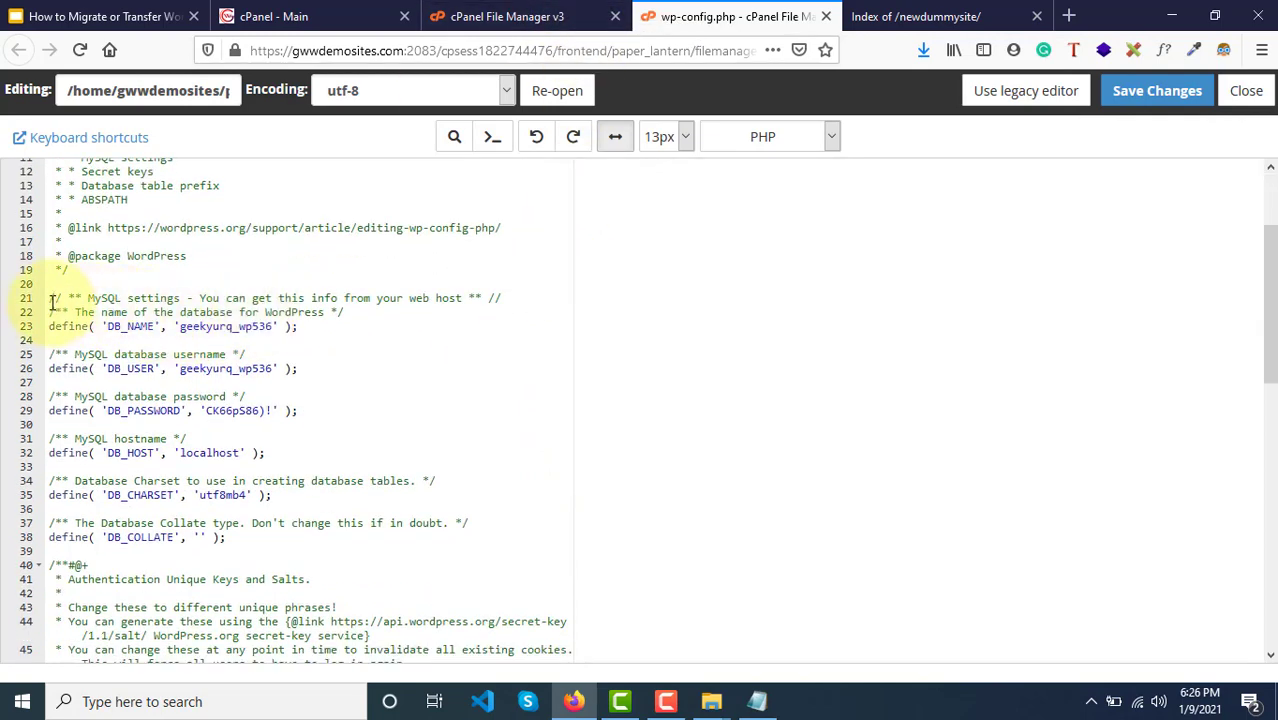
left_click_drag(52, 302, 229, 539)
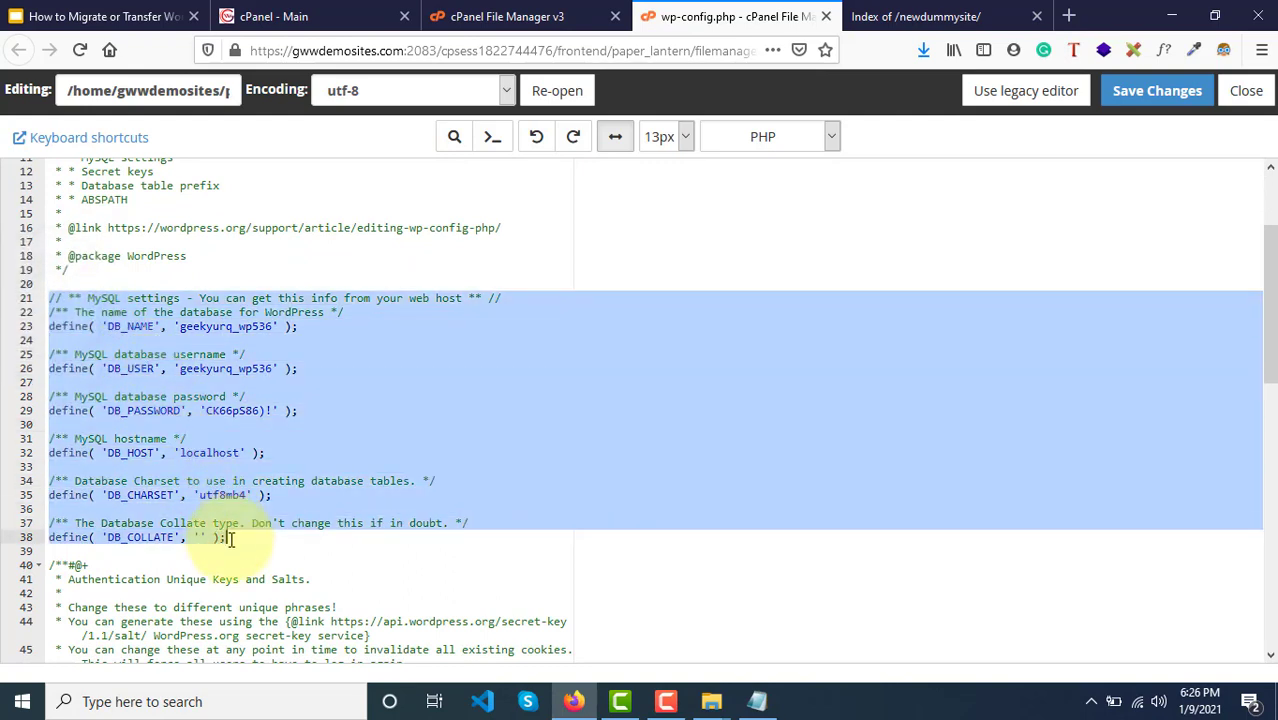
key("ctrl+v")
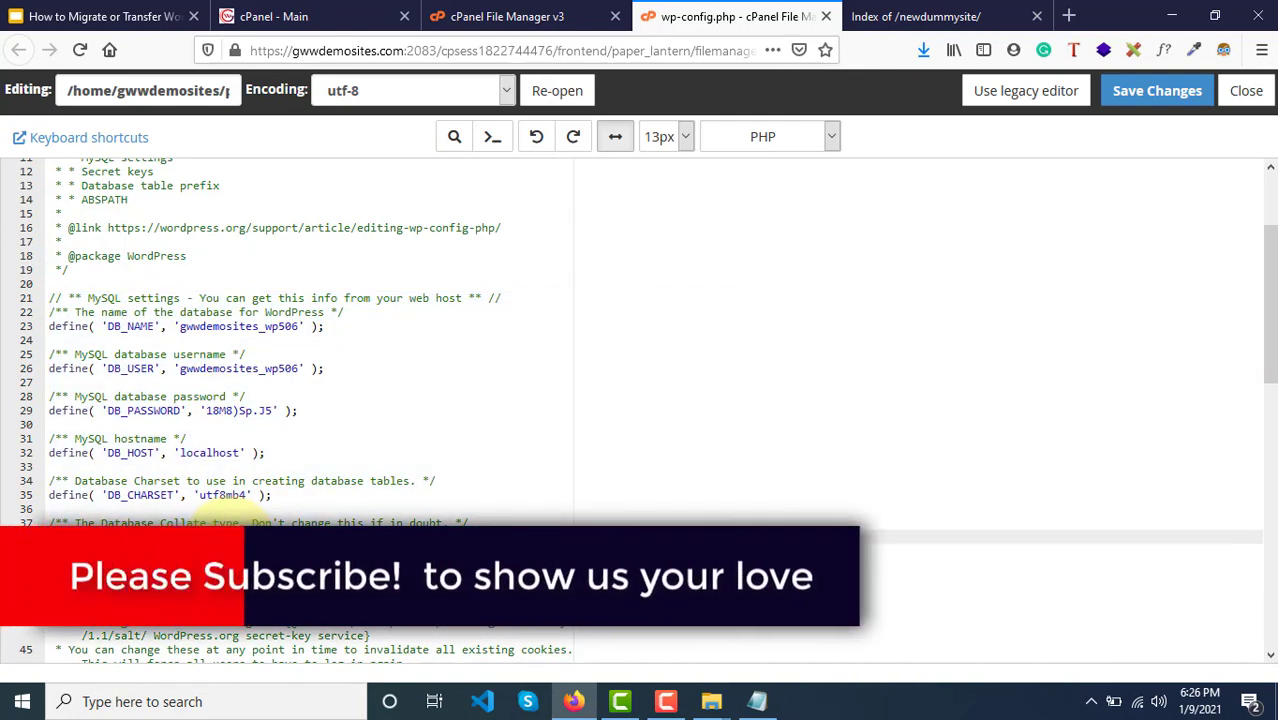
Step: Check the pasted details against the notes and save wp-config.php pointing to gwwdemosites_wp506
key("alt+Tab")
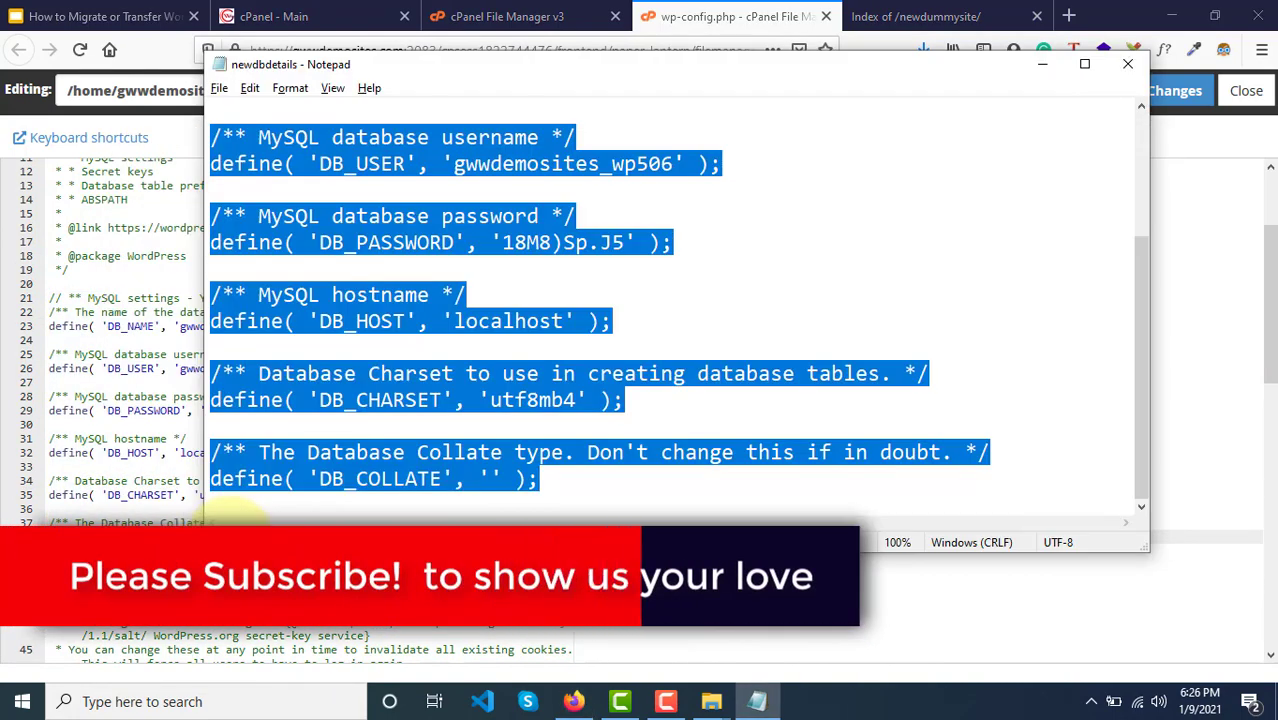
key("alt+Tab")
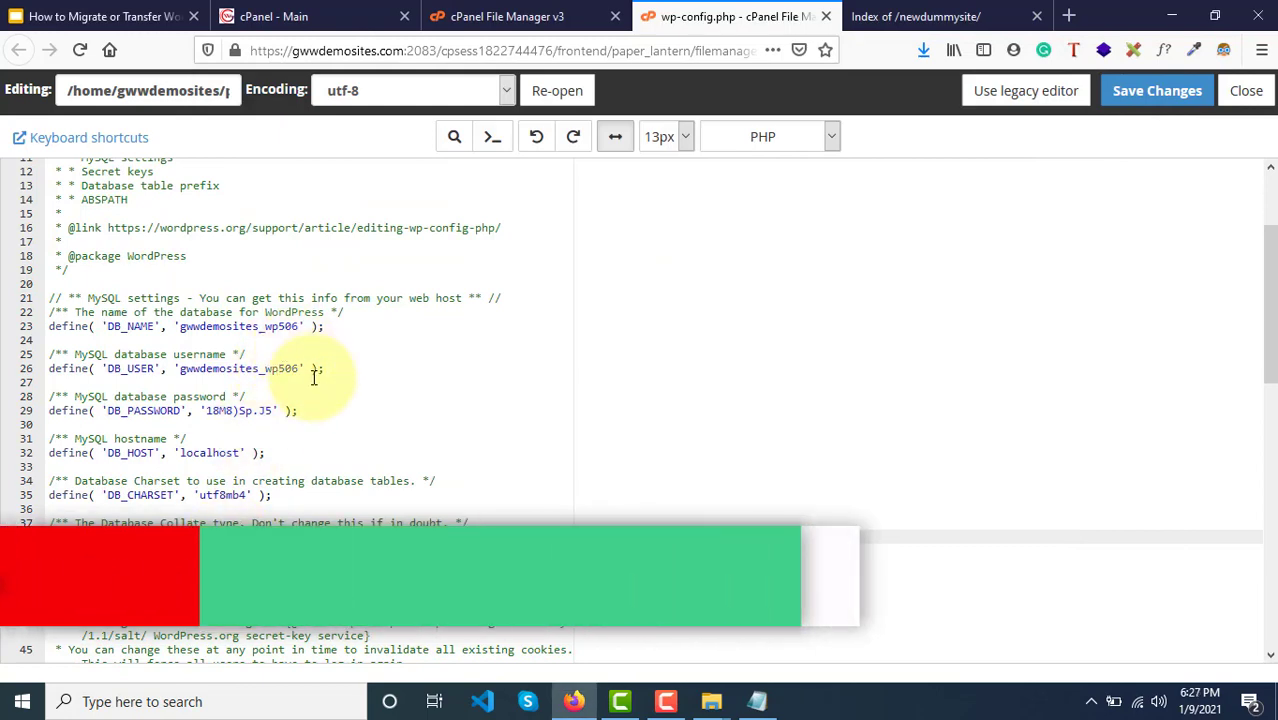
scroll(314, 505, "down", 5)
scroll(314, 505, "down", 4)
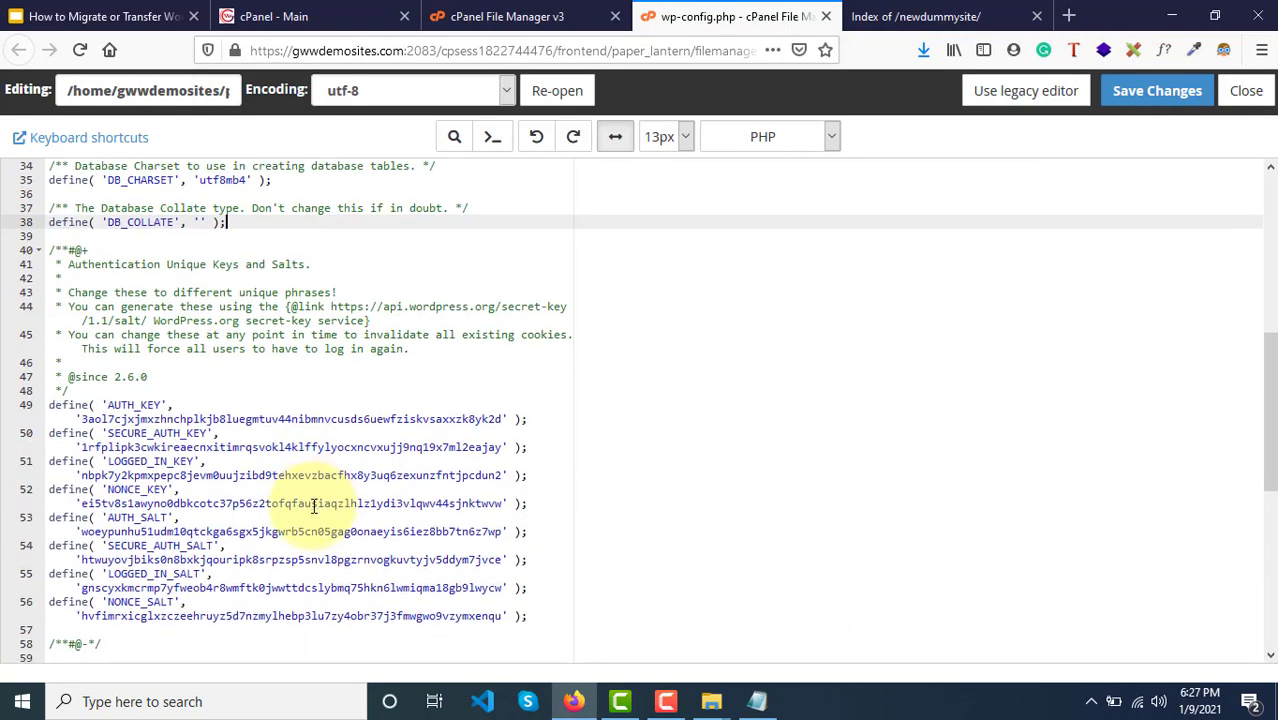
scroll(314, 505, "up", 1)
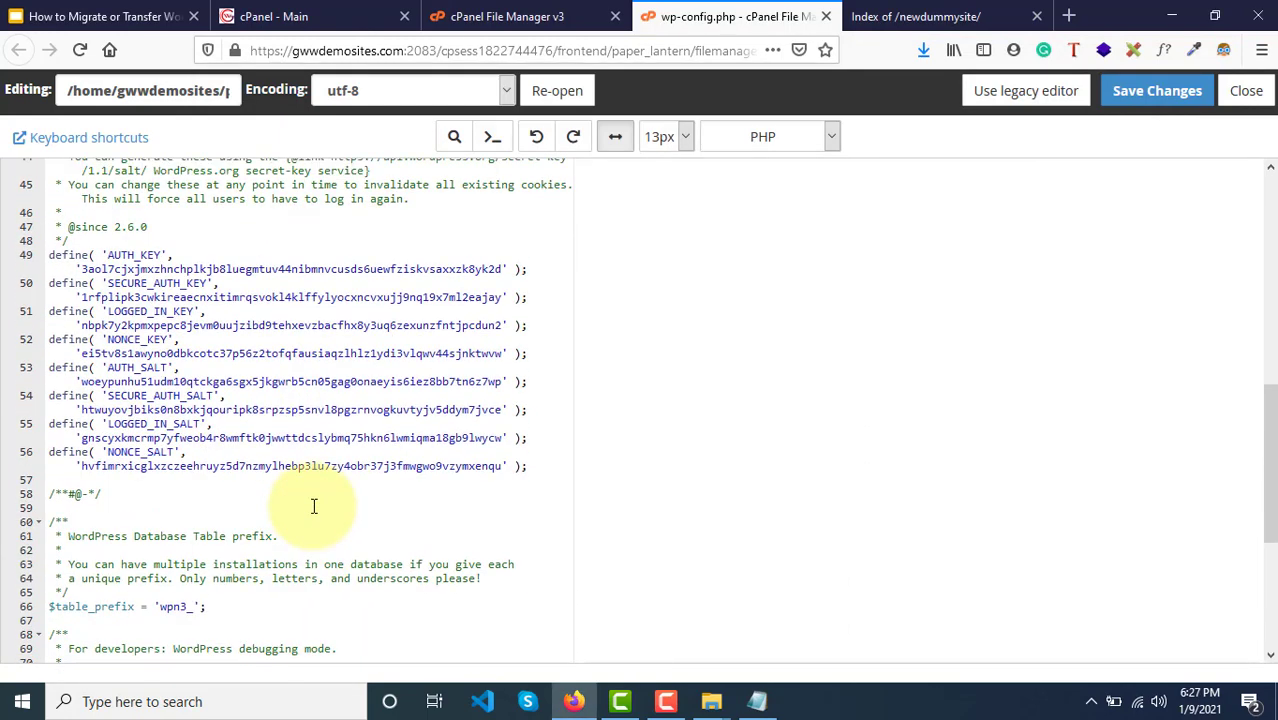
scroll(314, 505, "up", 12)
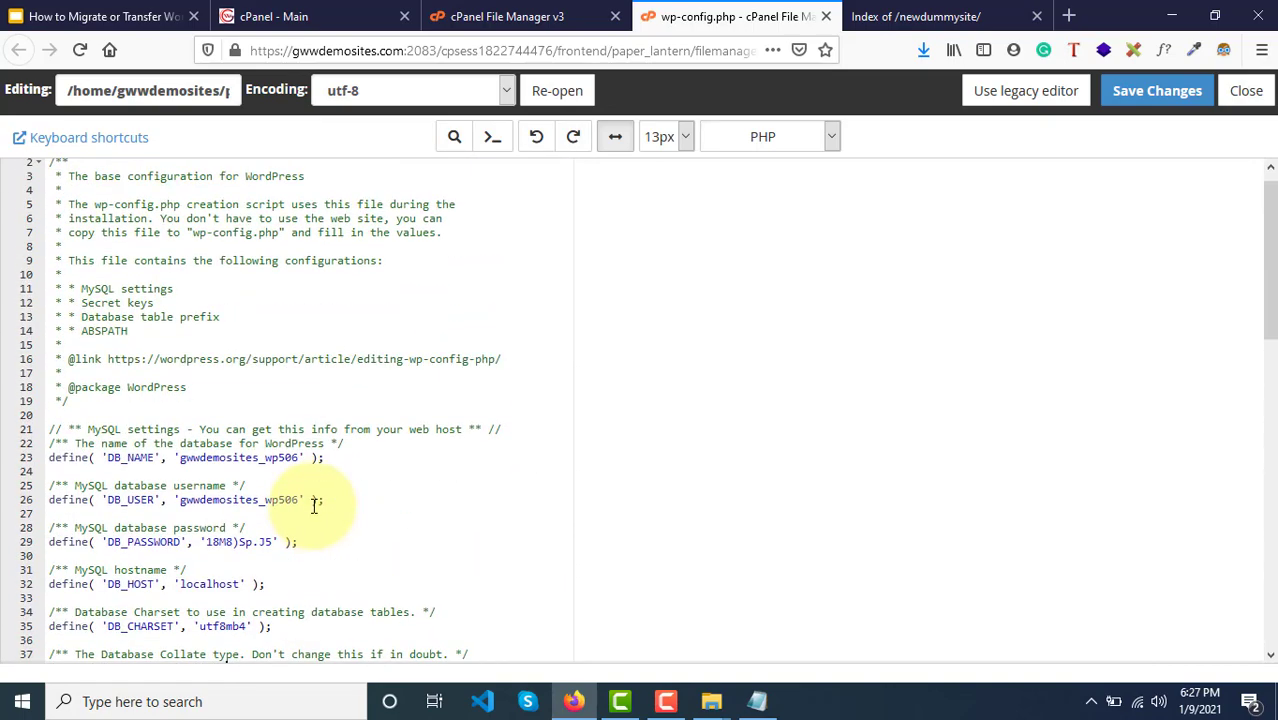
left_click(1133, 102)
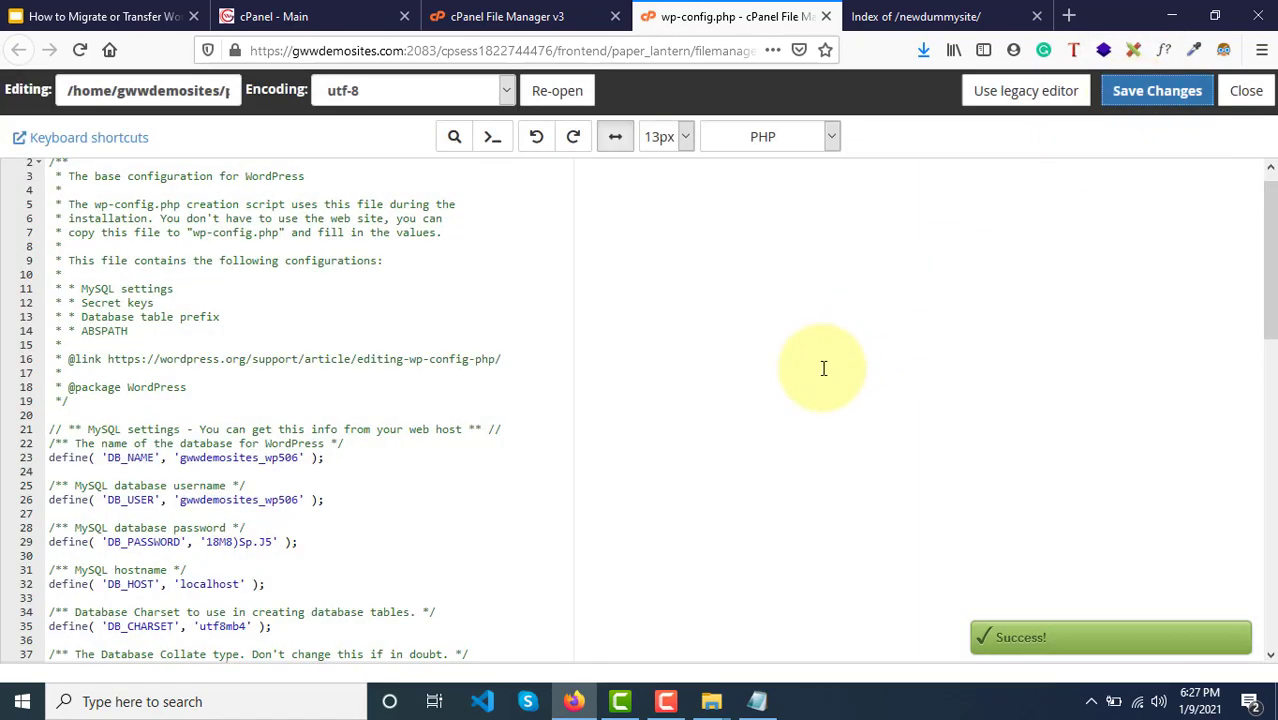
scroll(390, 420, "down", 2)
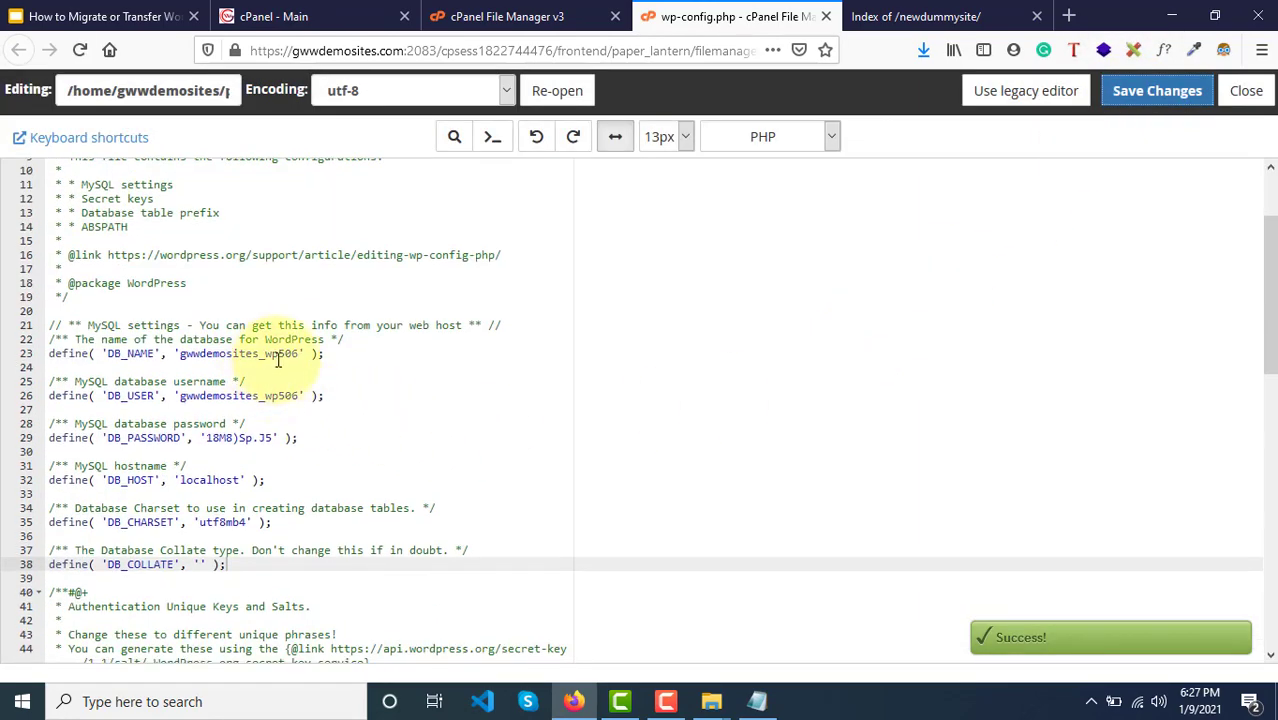
left_click(507, 16)
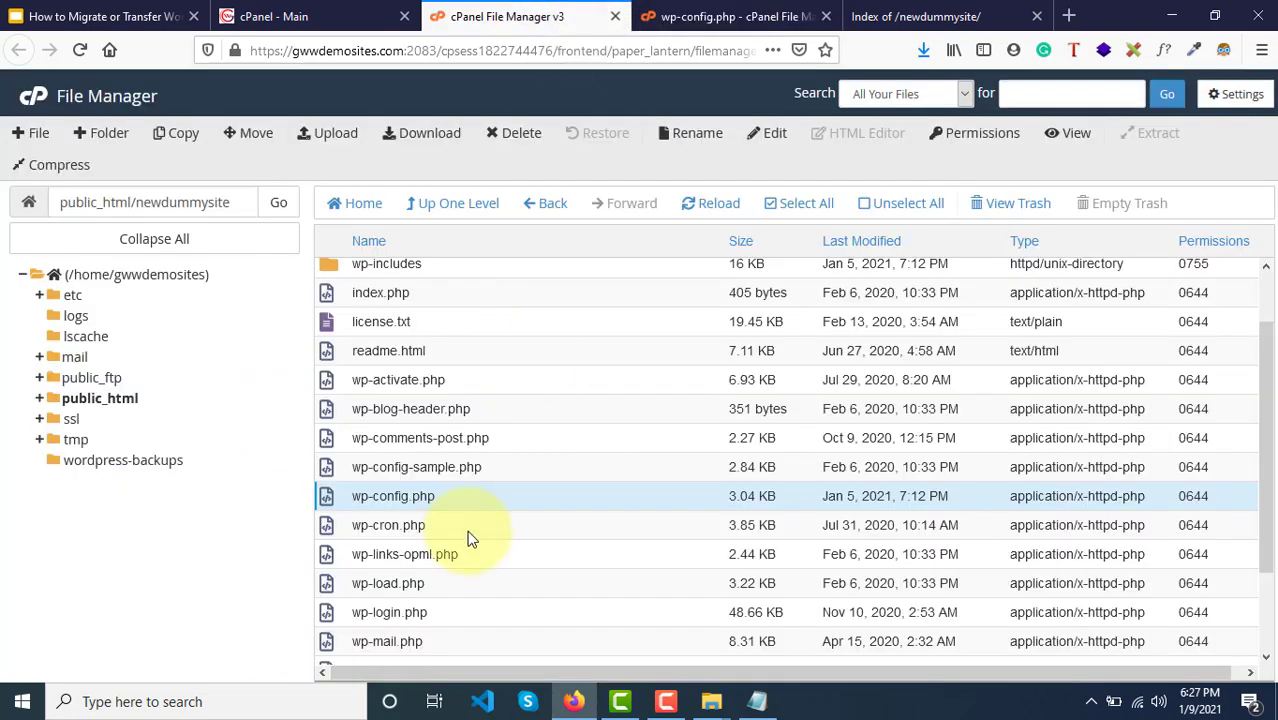
scroll(467, 532, "up", 2)
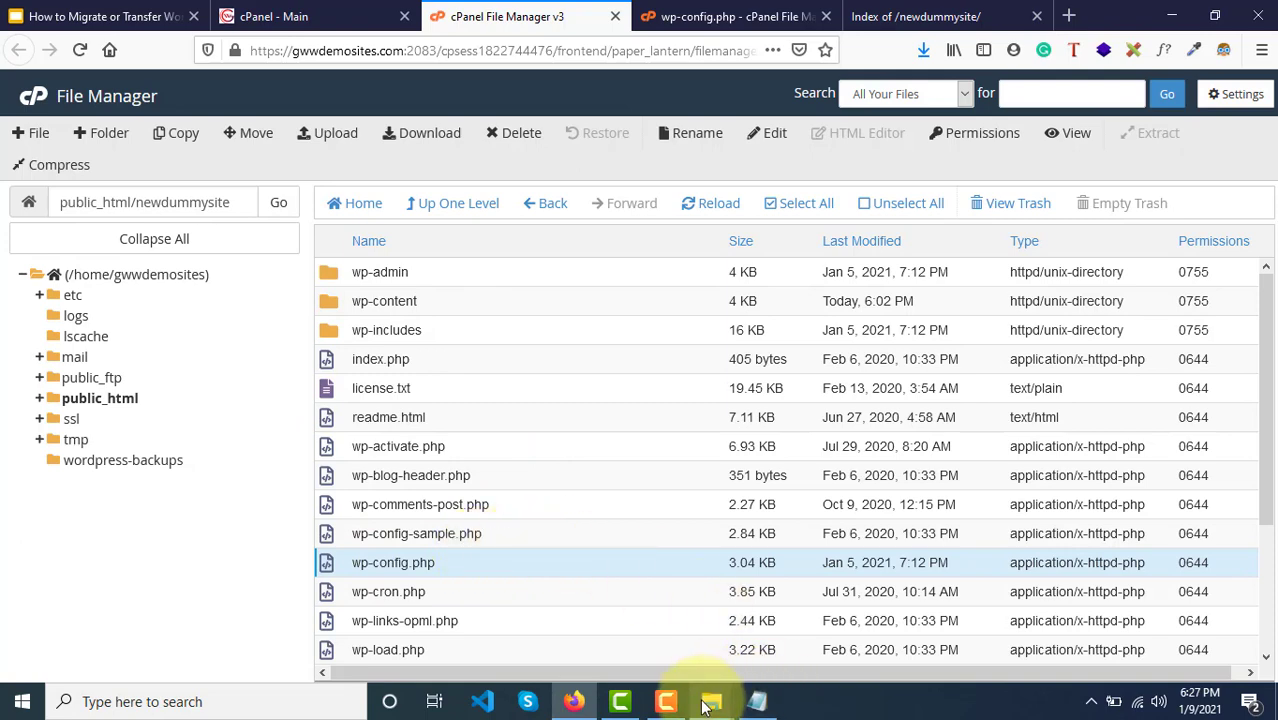
mouse_move(707, 704)
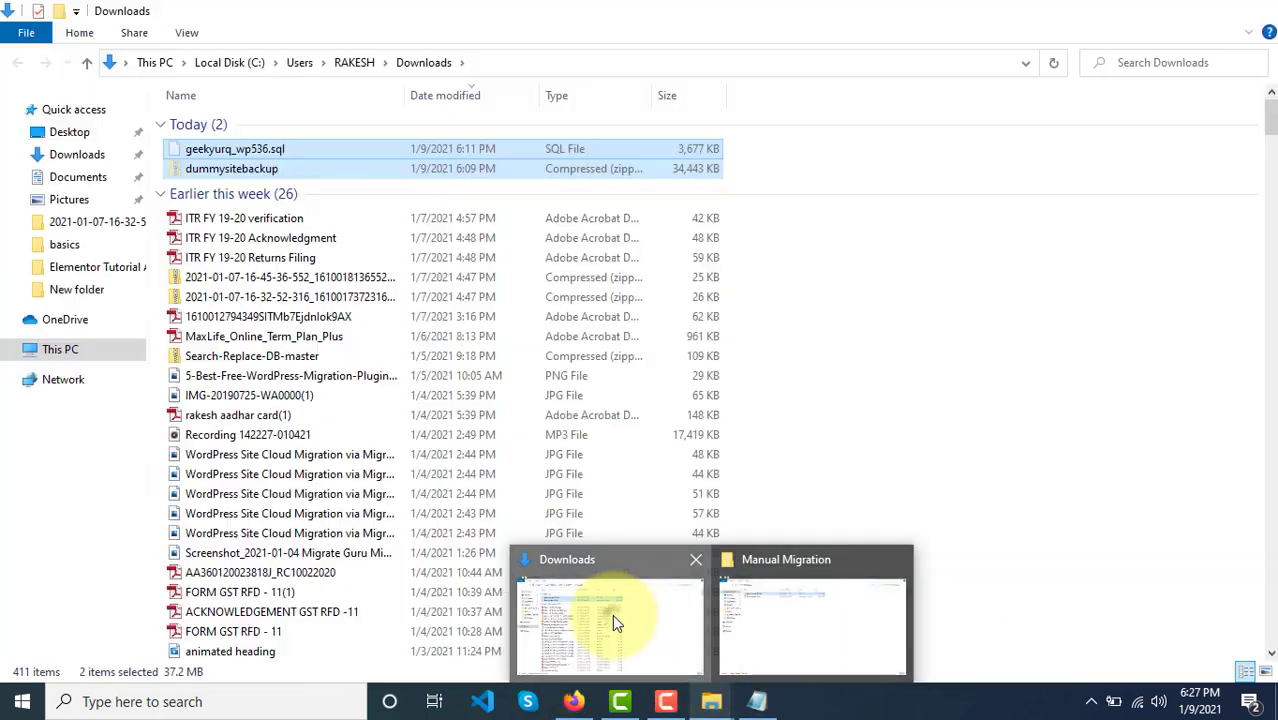
Step: Browse to Desktop > Manual Migration in File Explorer to find the SQL export, then return to Firefox
left_click(612, 614)
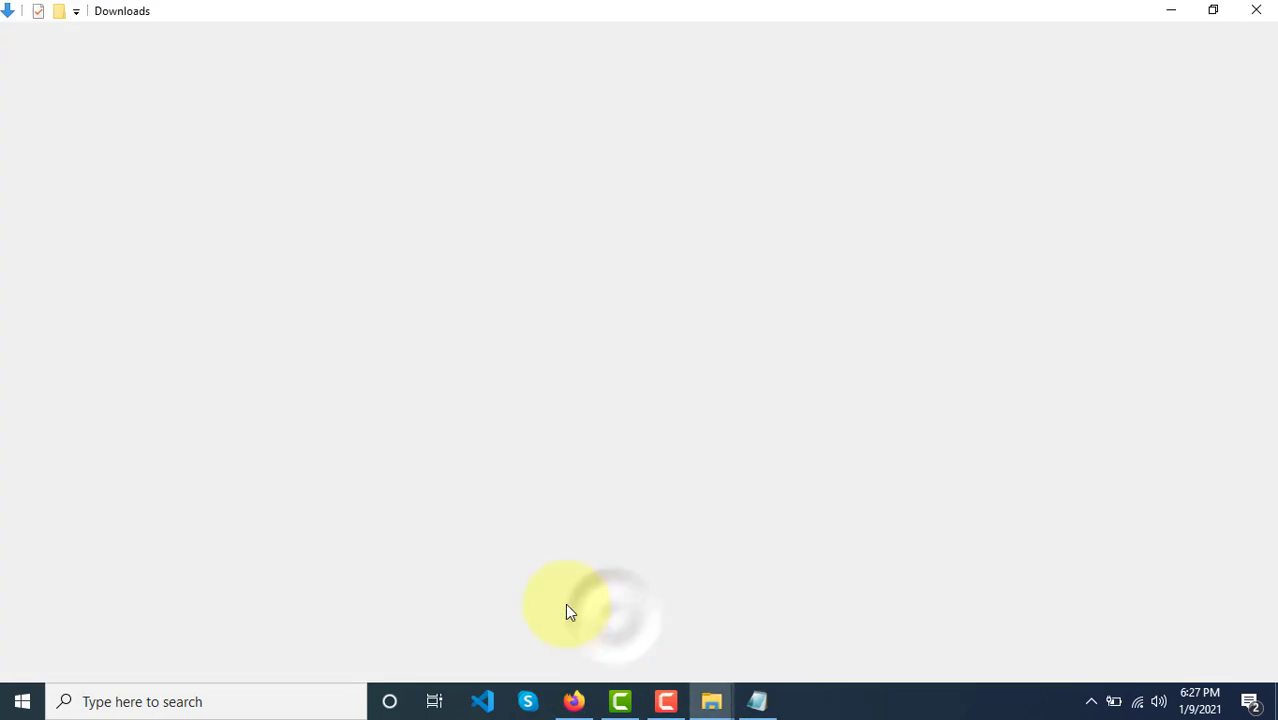
left_click(66, 133)
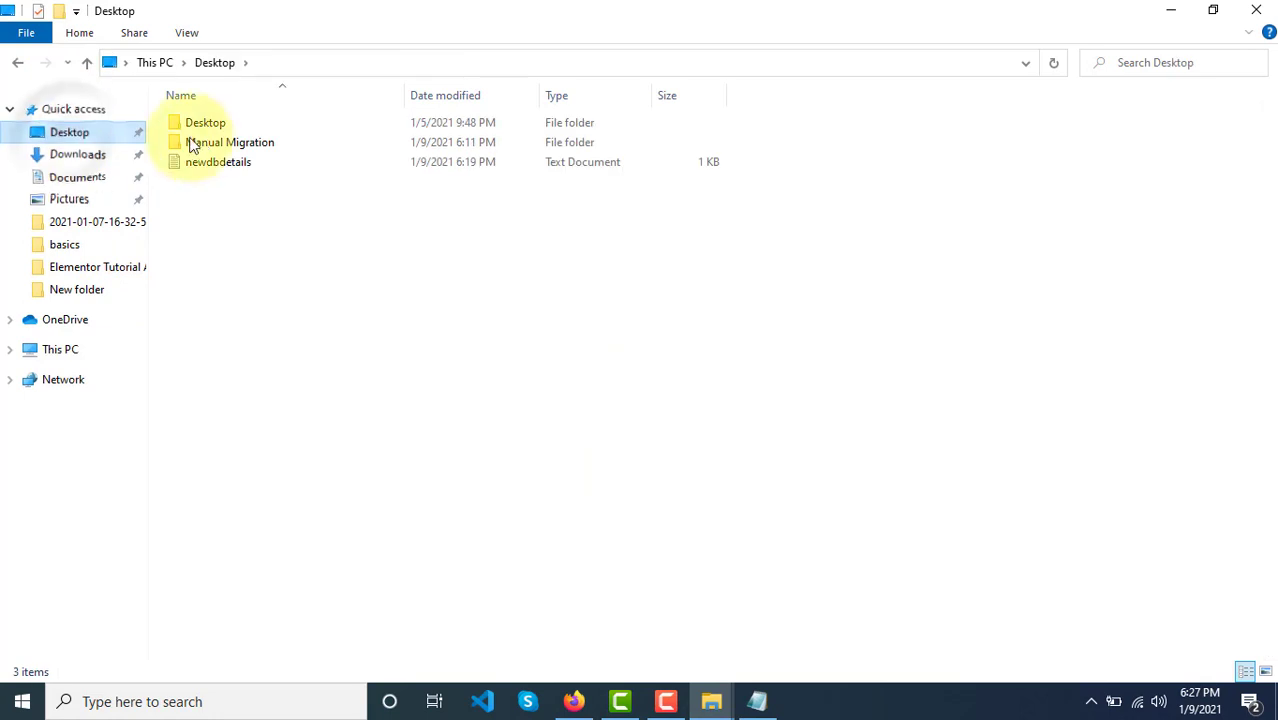
double_click(220, 124)
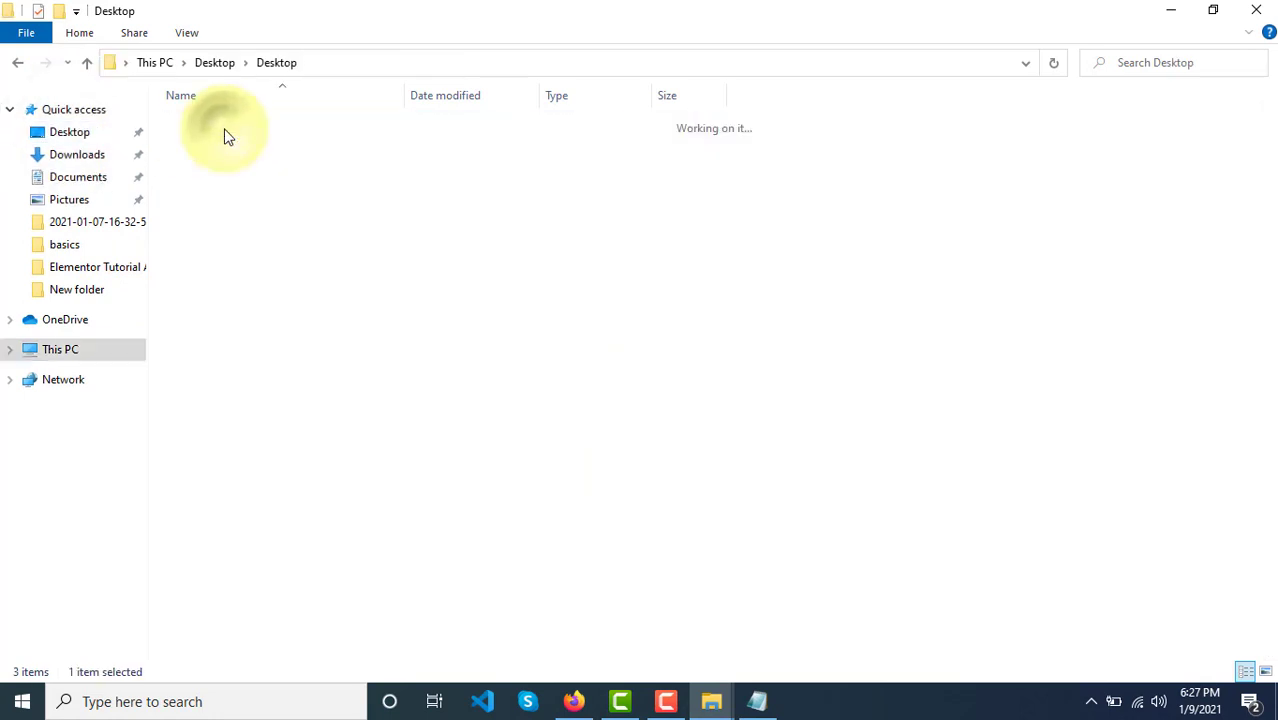
left_click(214, 62)
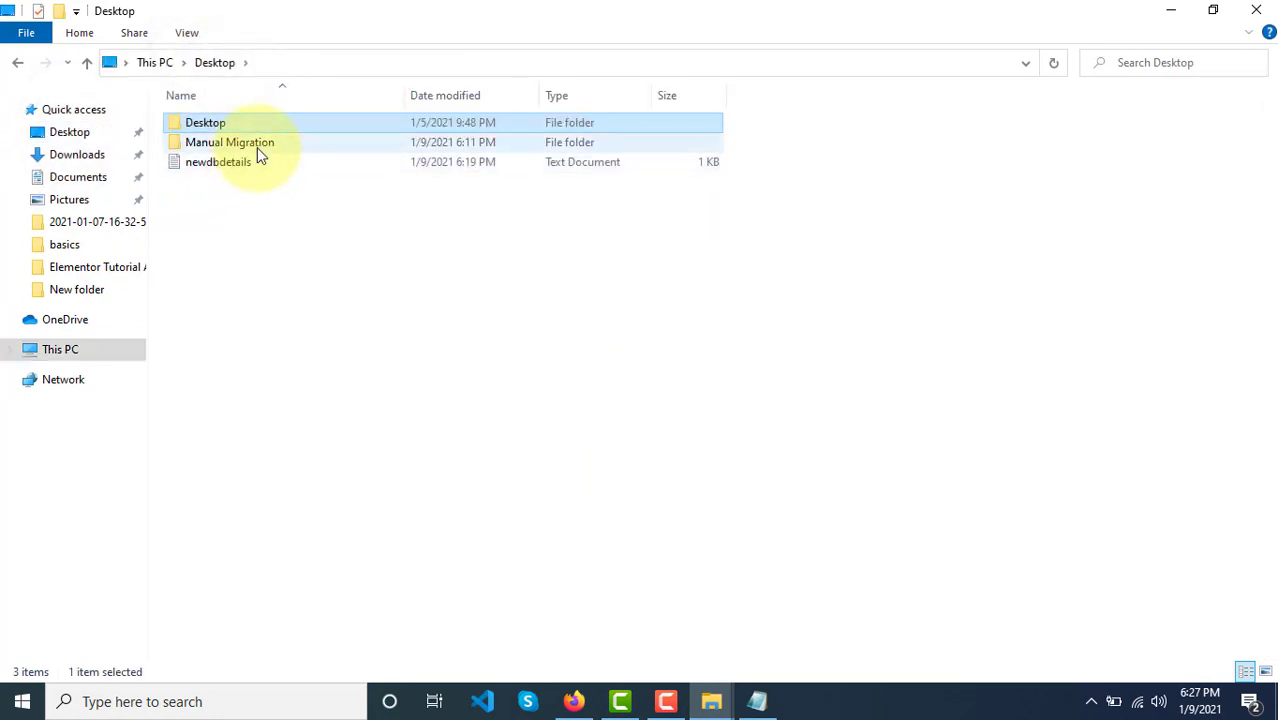
double_click(257, 145)
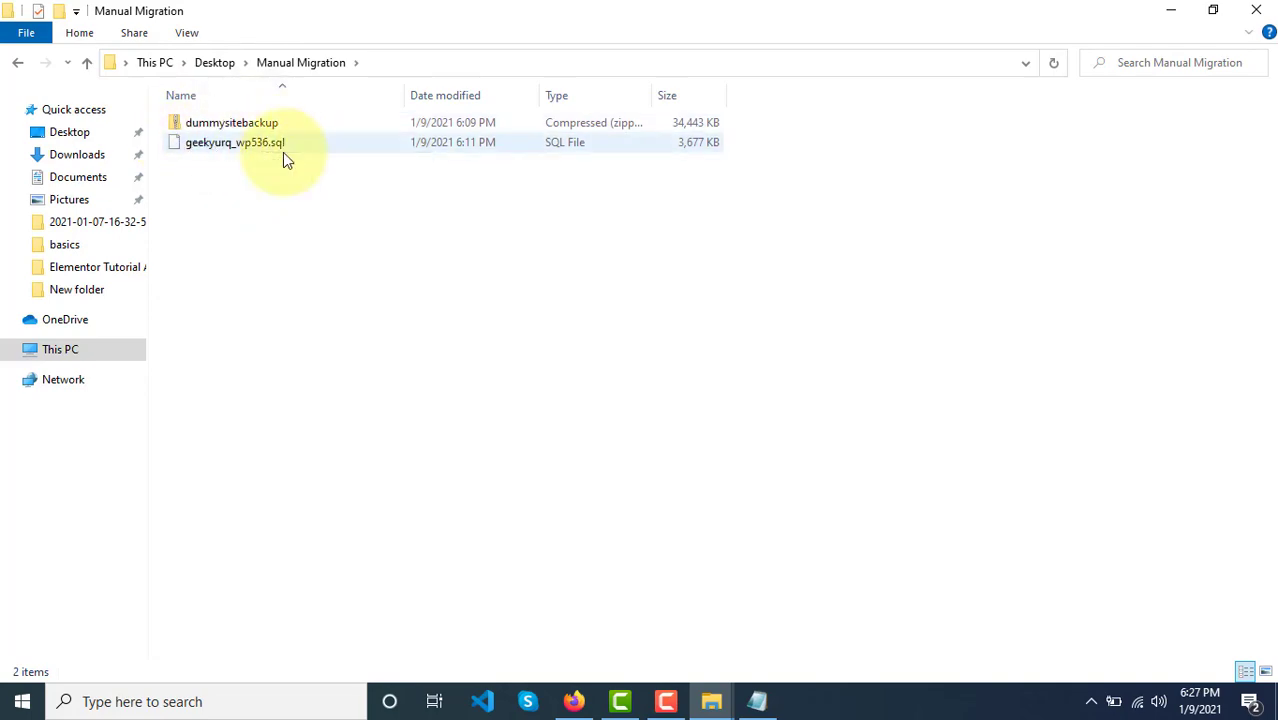
left_click(573, 701)
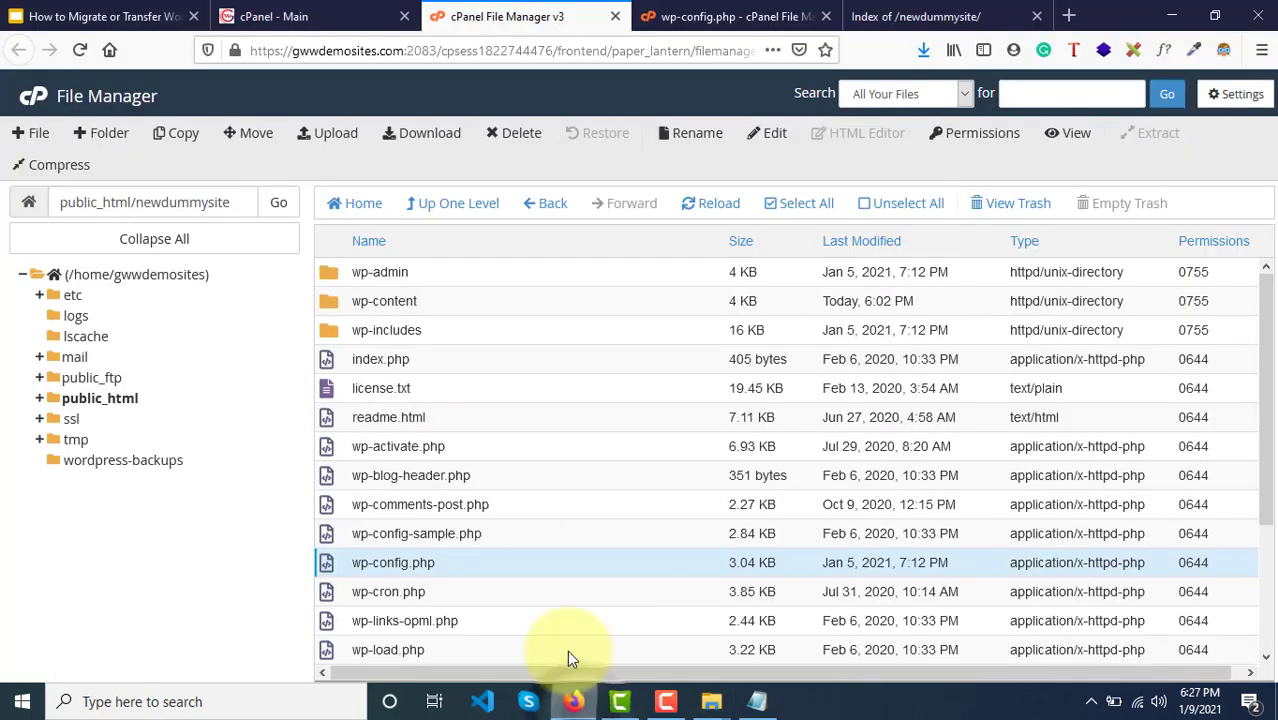
Step: From the cPanel home page, launch phpMyAdmin under Databases
left_click(34, 102)
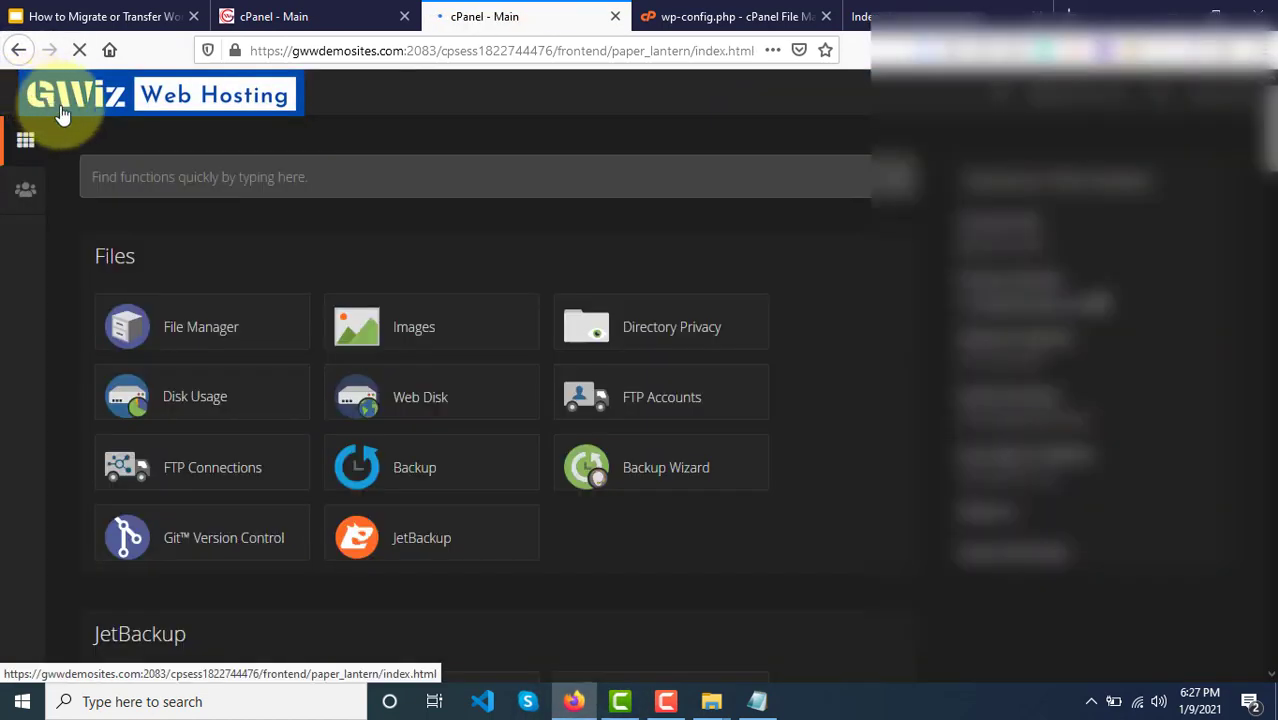
scroll(198, 430, "down", 5)
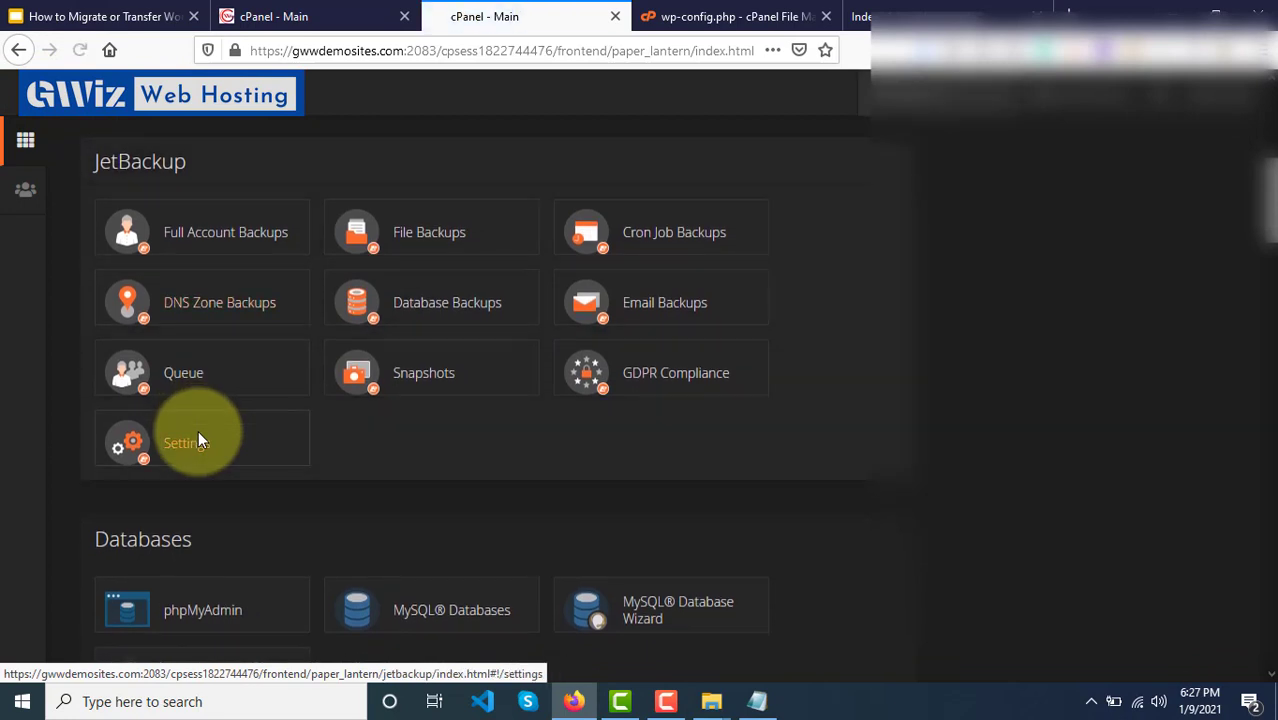
left_click(200, 585)
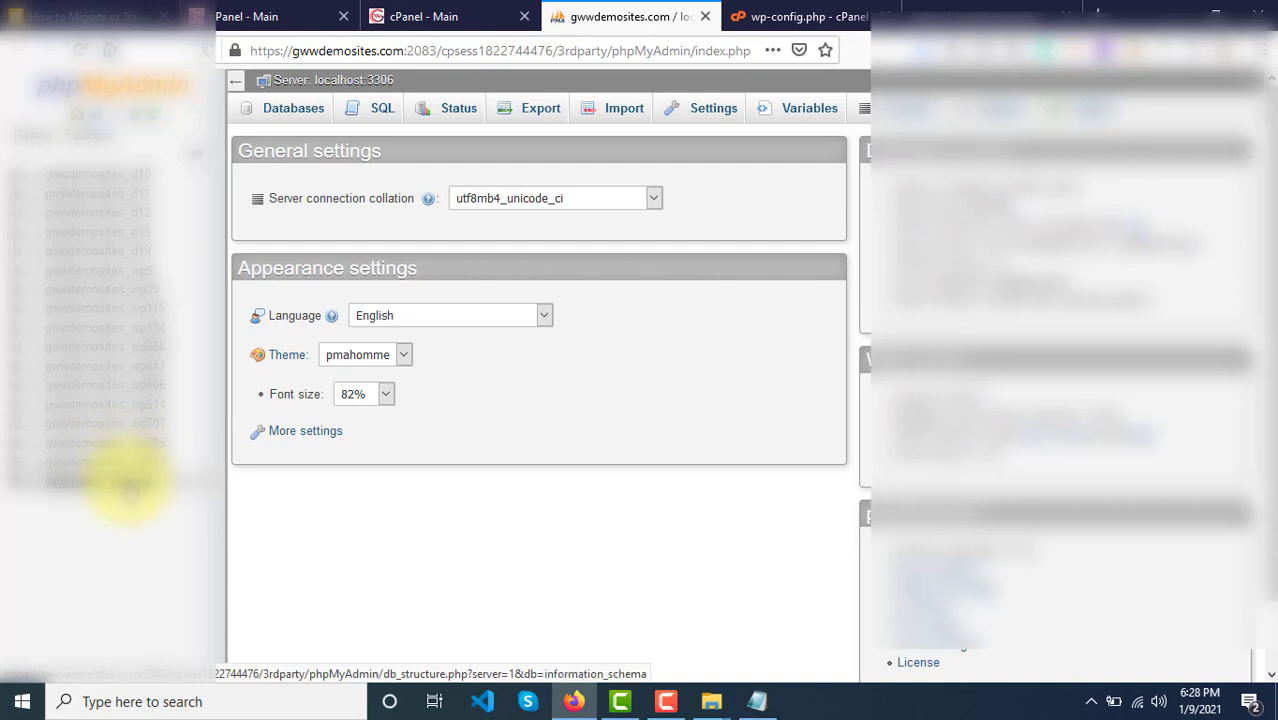
Step: Look up the wp506 name in the notes and open gwwdemosites_wp506 in phpMyAdmin
left_click(428, 14)
left_click(585, 12)
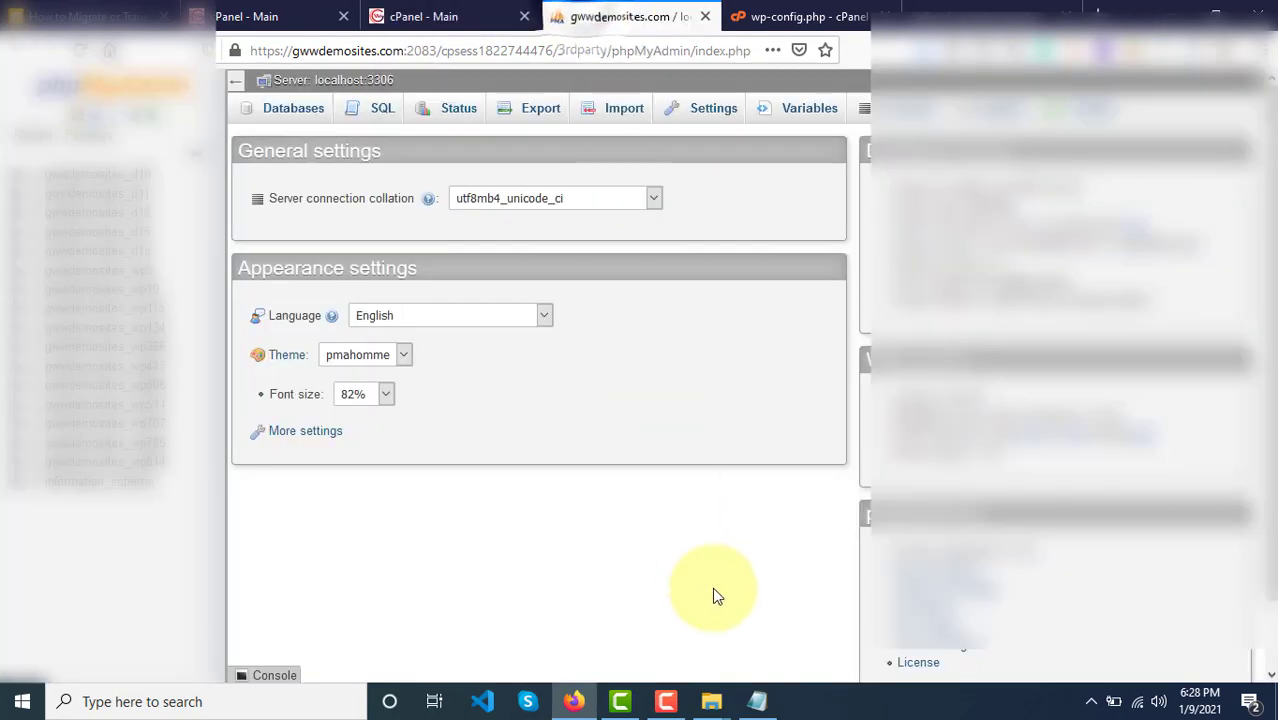
left_click(757, 701)
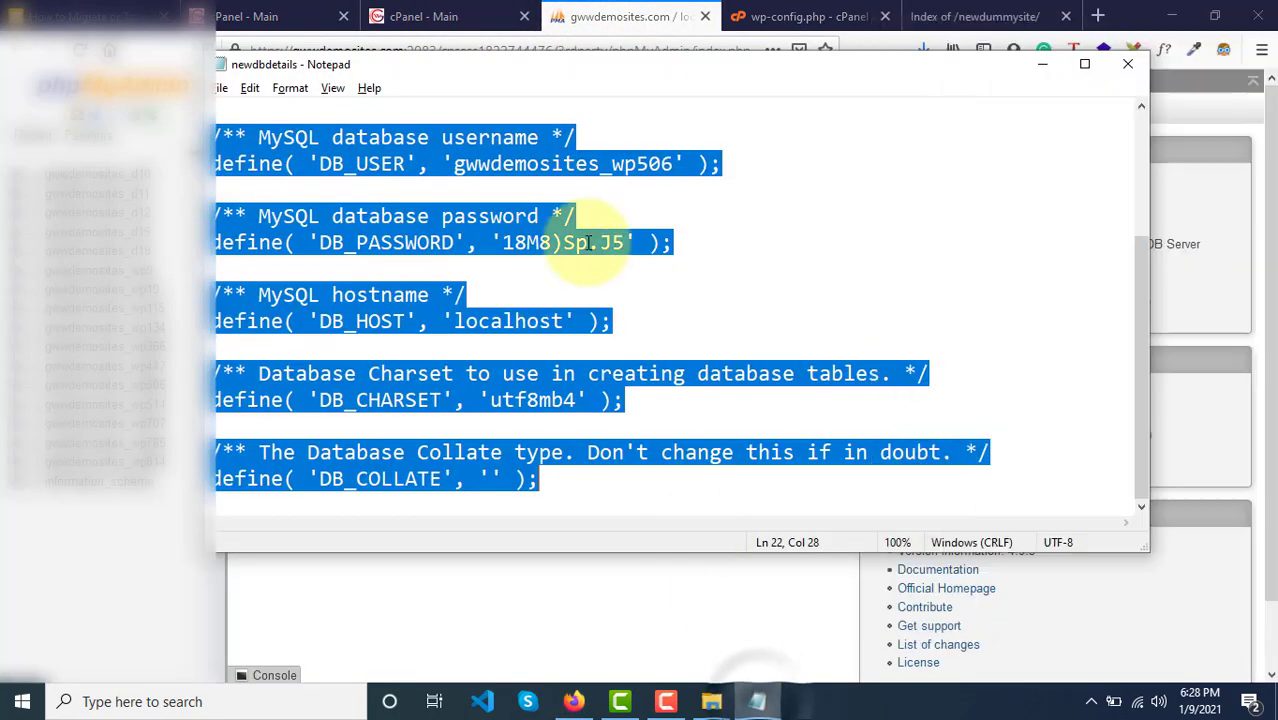
left_click(560, 200)
scroll(567, 200, "up", 3)
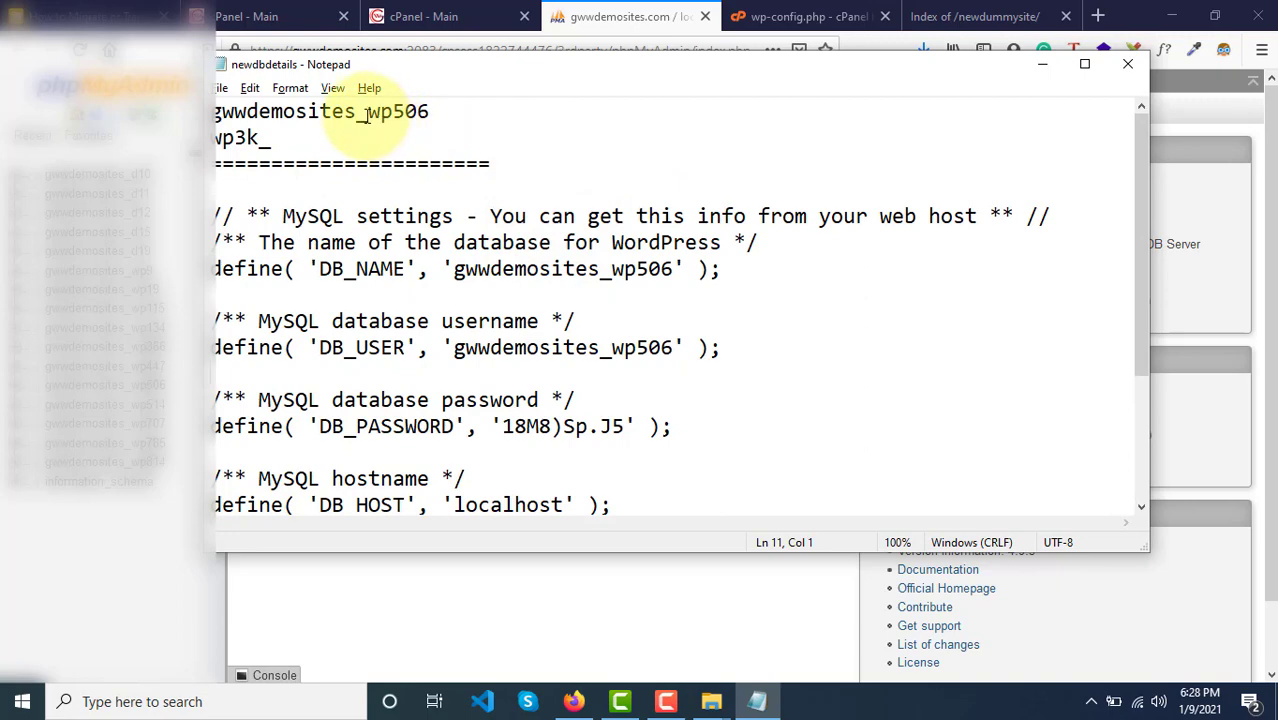
left_click_drag(368, 112, 448, 112)
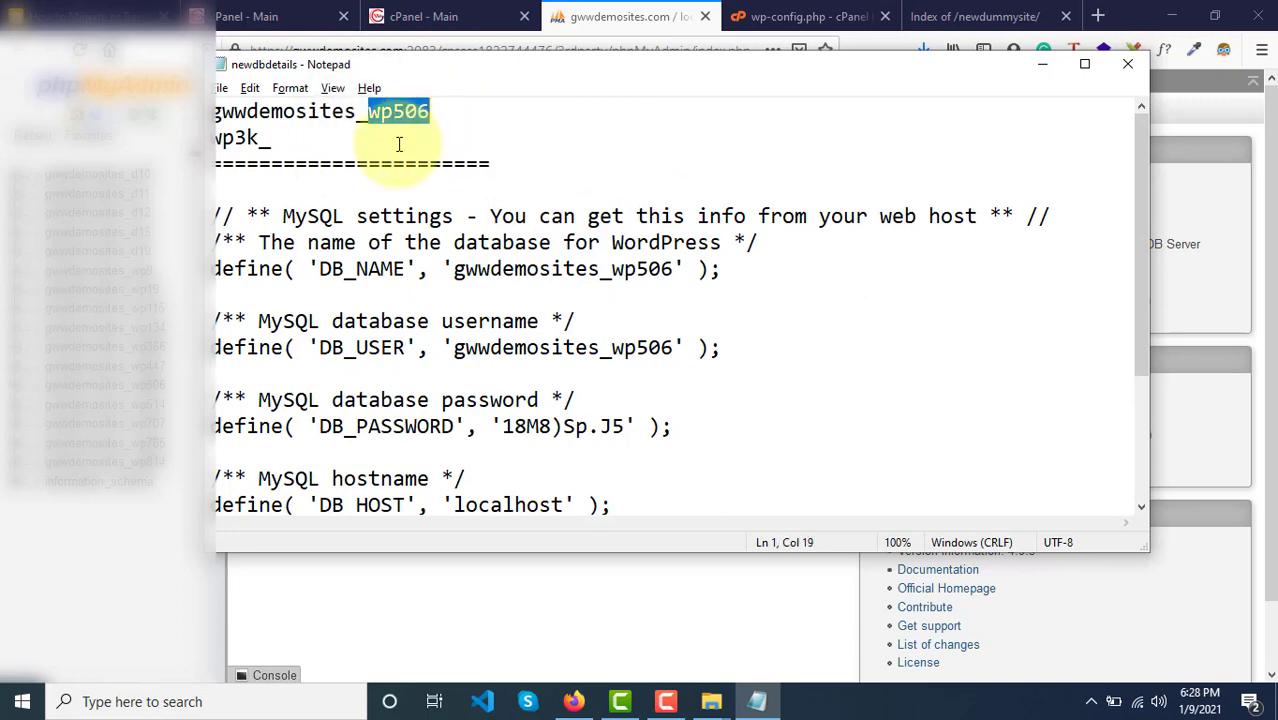
left_click(125, 588)
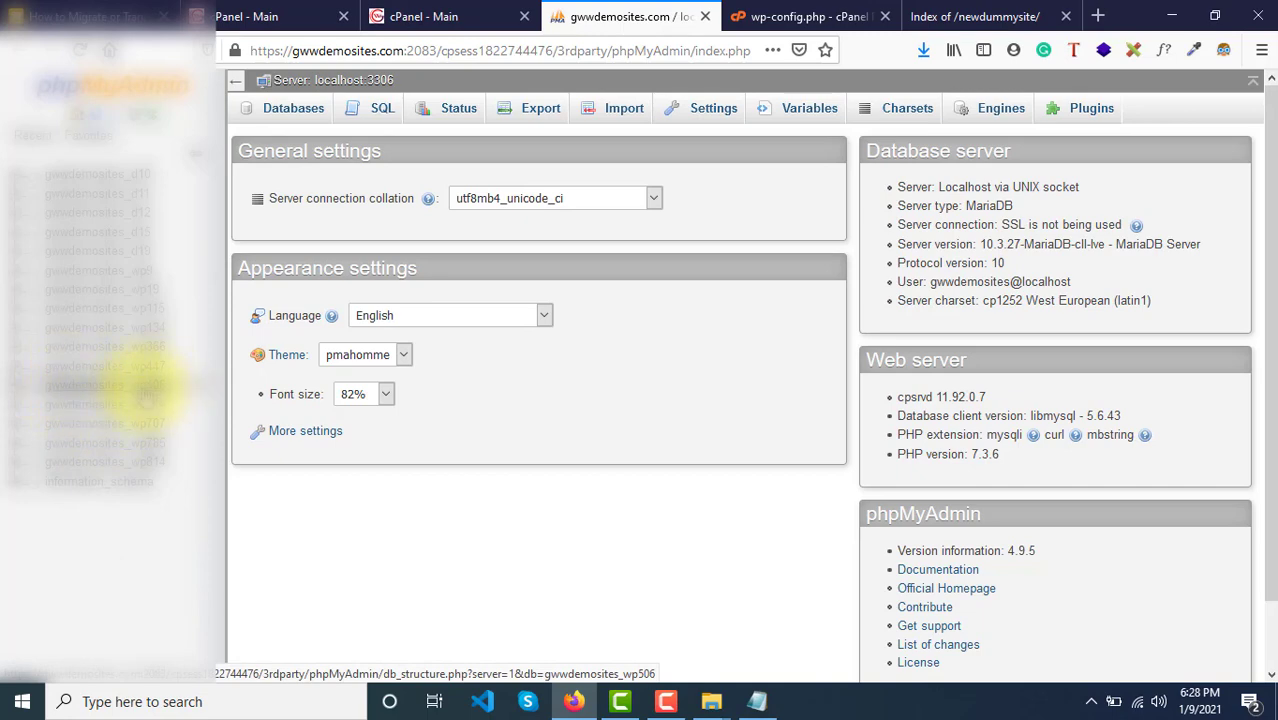
left_click(80, 392)
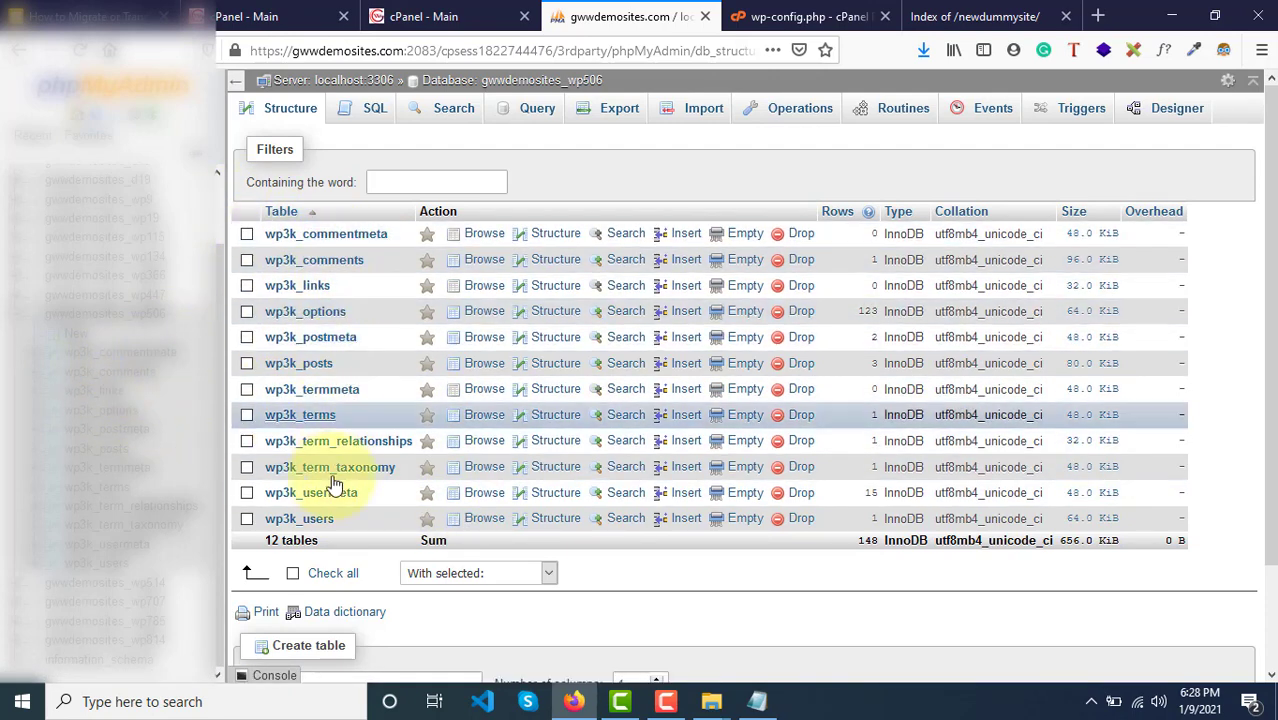
Step: Check all 12 wp3k_ tables and empty them with With selected > Empty, confirming the TRUNCATE
left_click(293, 575)
left_click(493, 575)
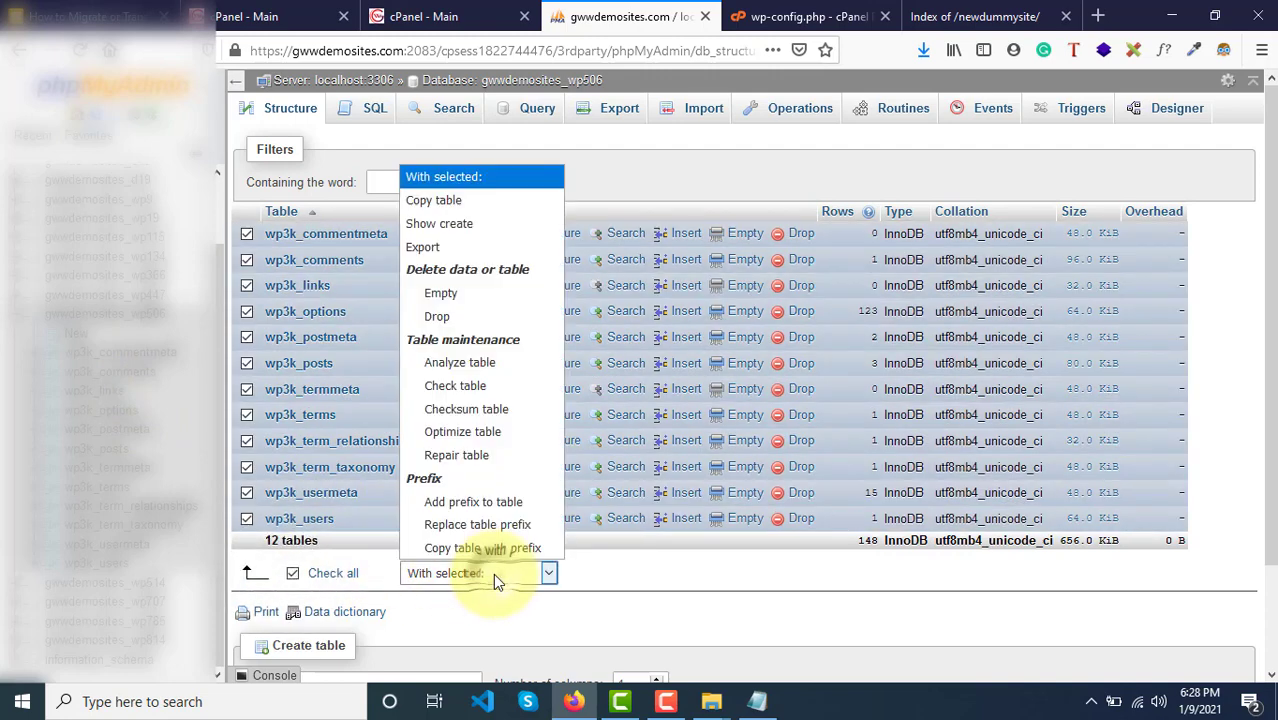
left_click(460, 295)
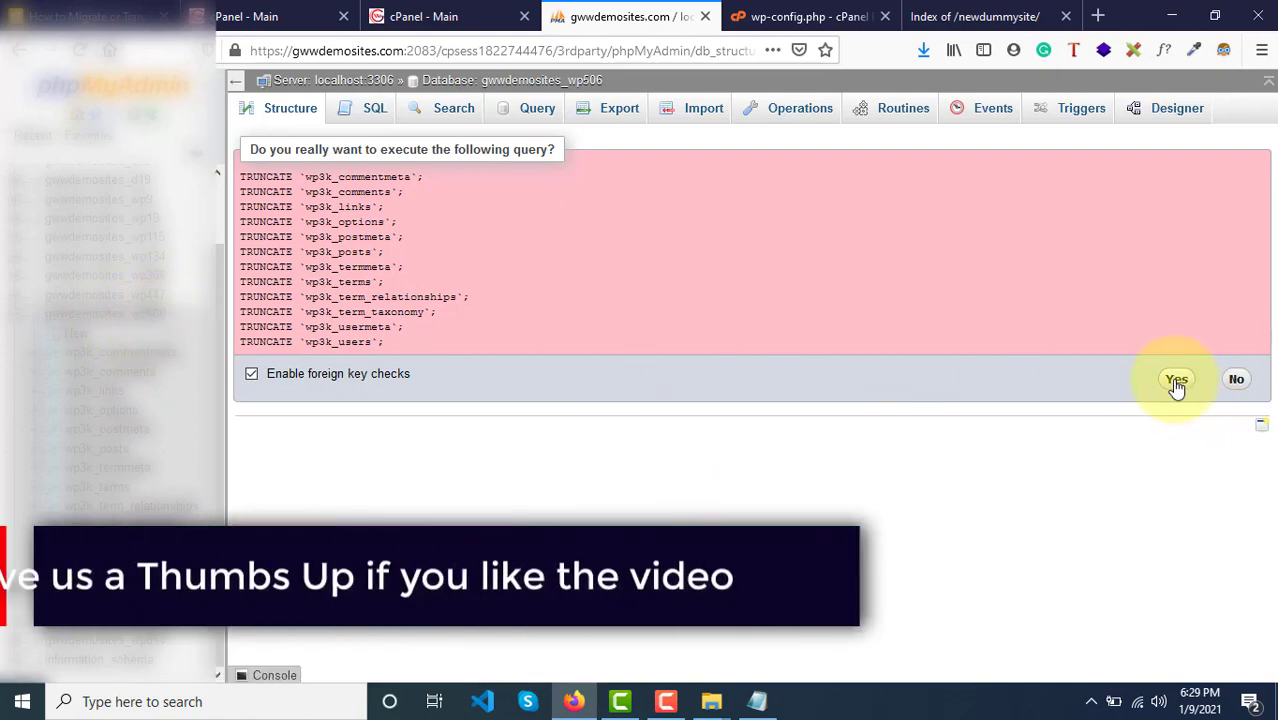
left_click(1176, 383)
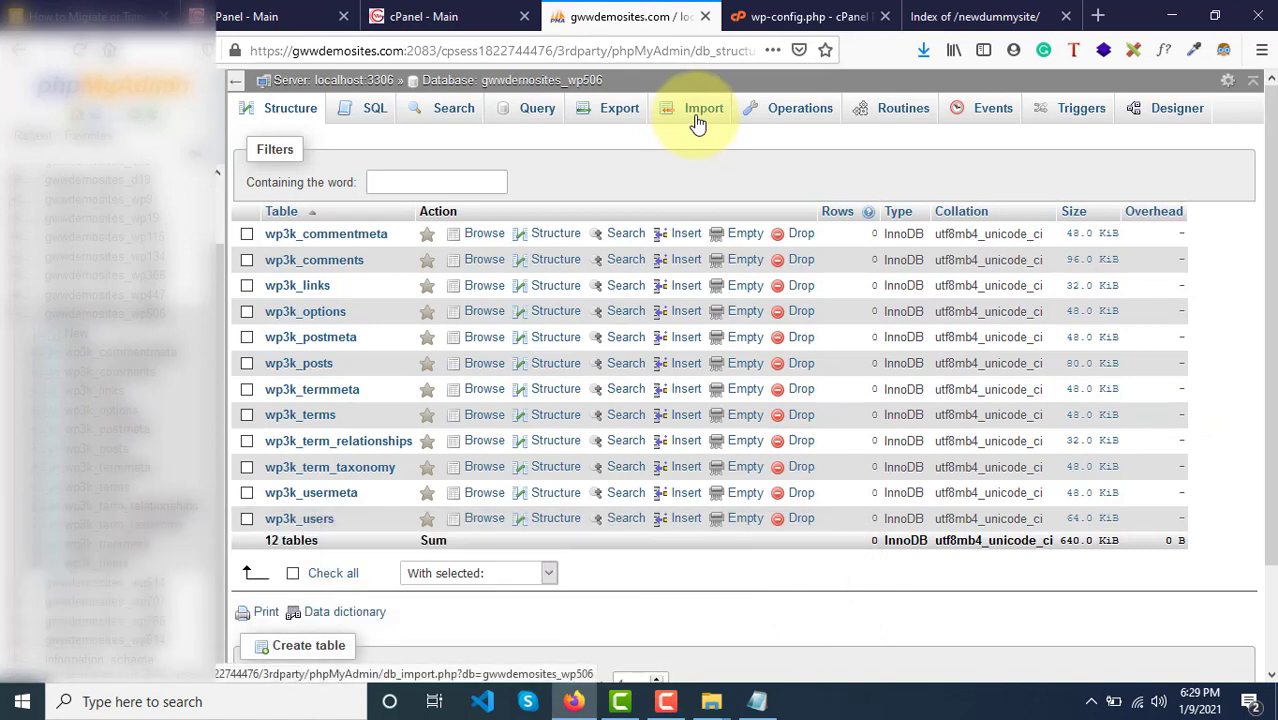
Step: Import geekyurq_wp536.sql from the computer into gwwdemosites_wp506 and run it with Go
left_click(698, 122)
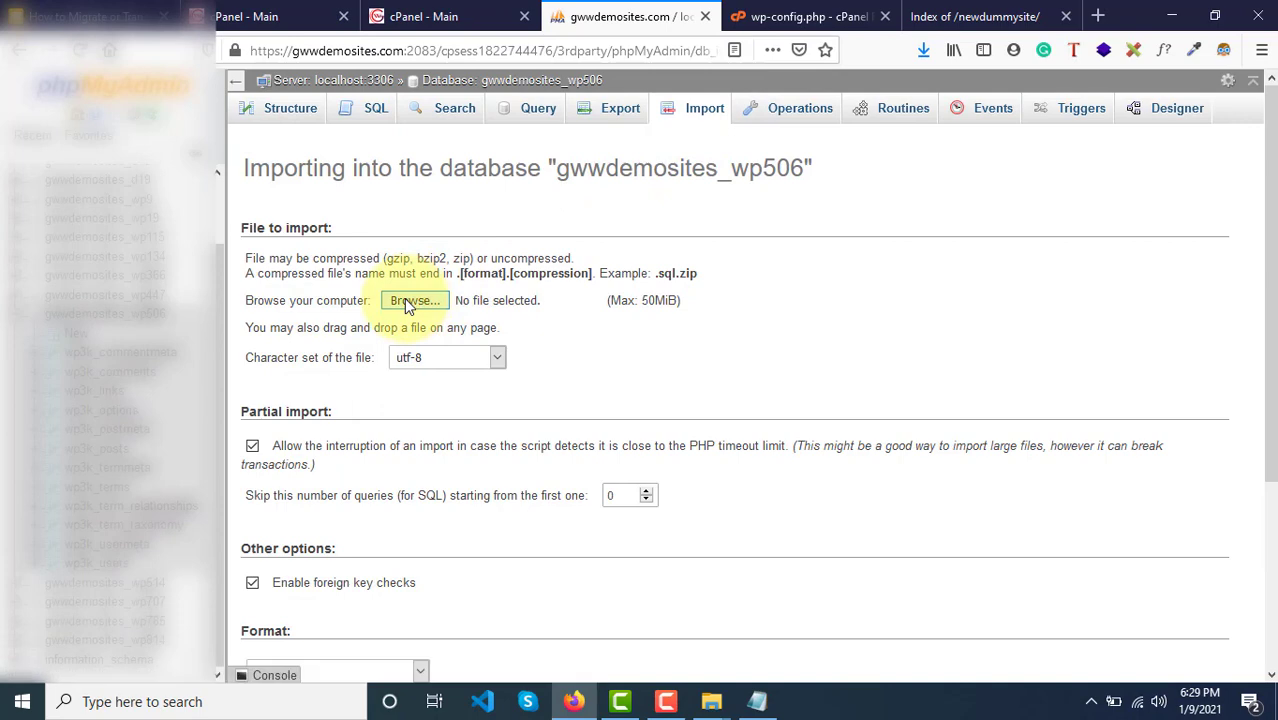
left_click(404, 298)
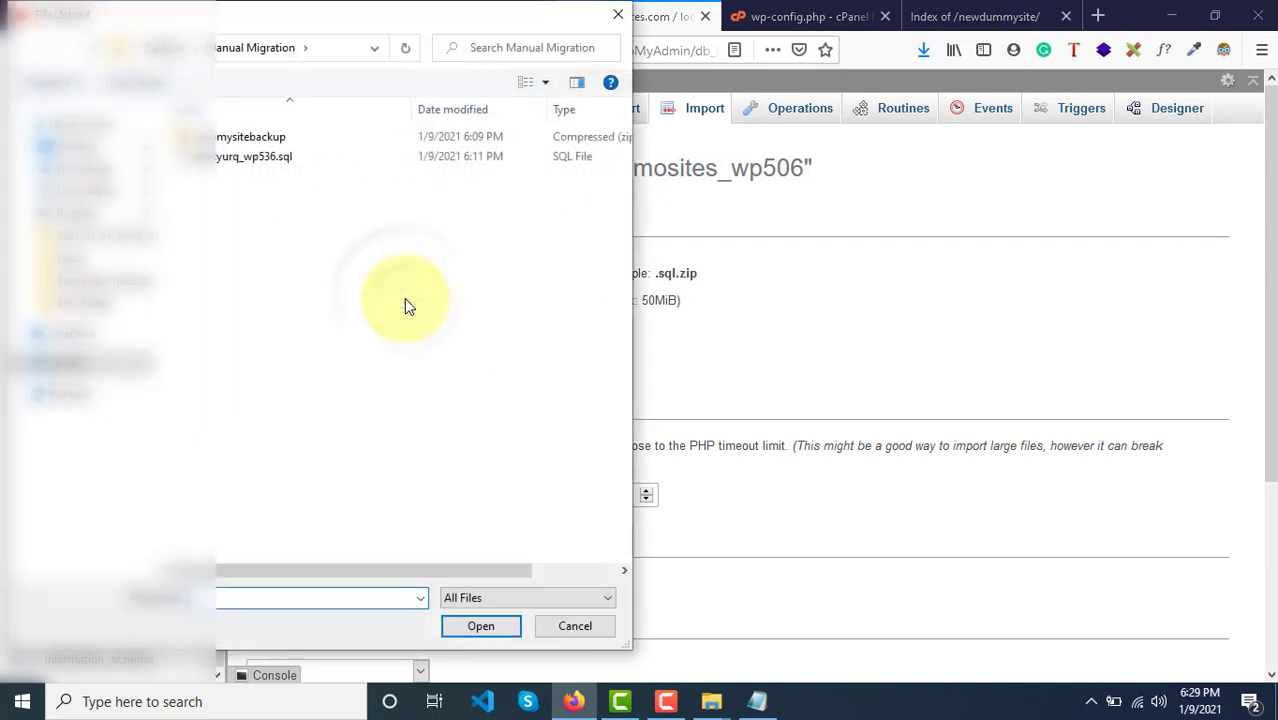
left_click(281, 163)
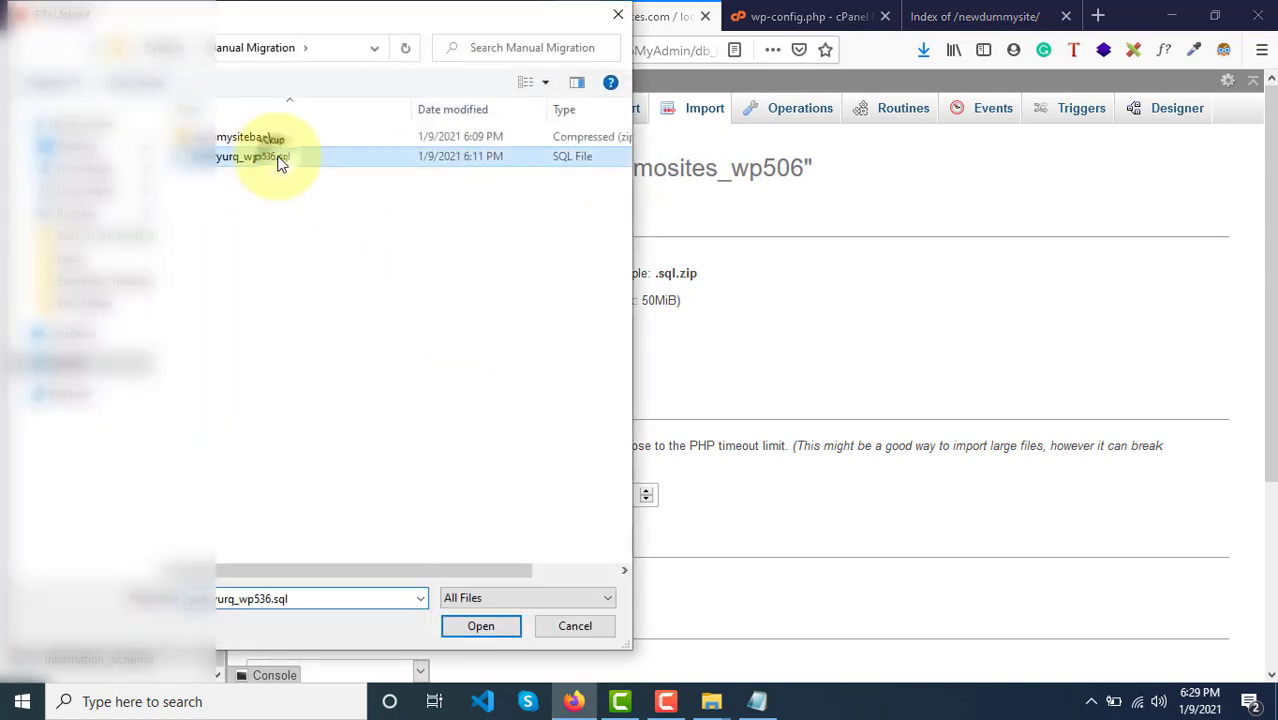
left_click(480, 627)
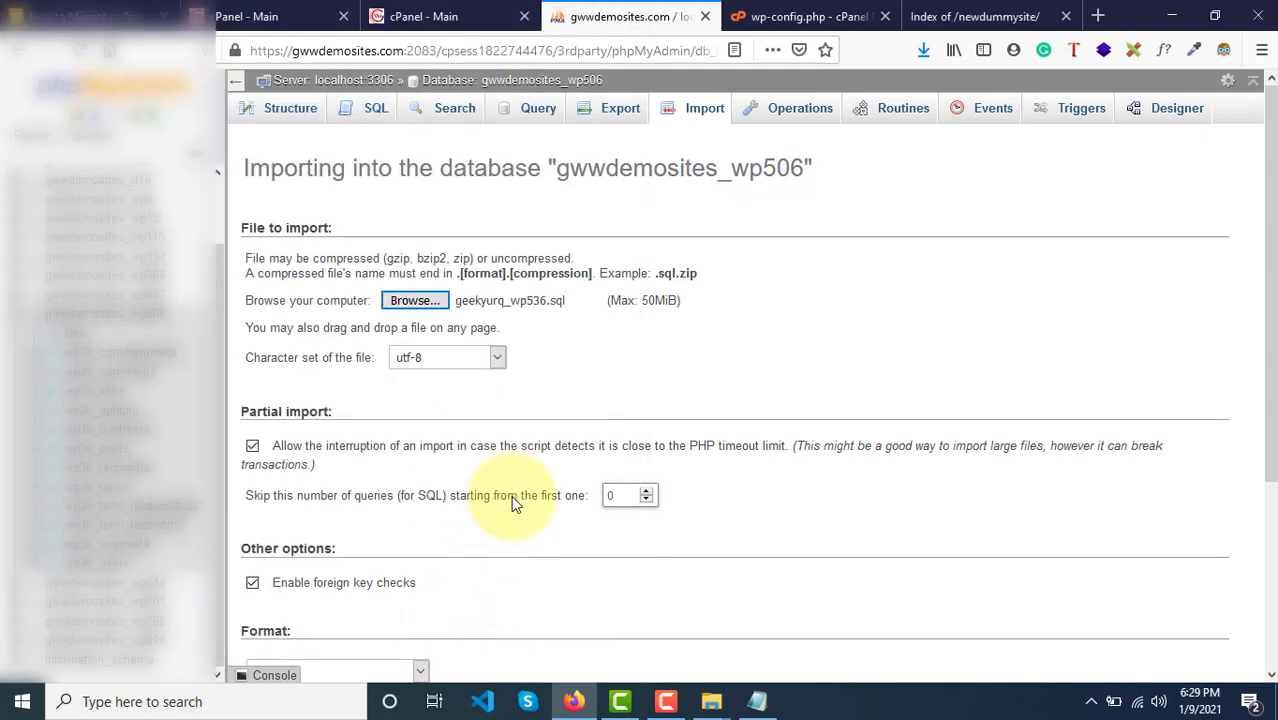
scroll(515, 505, "down", 3)
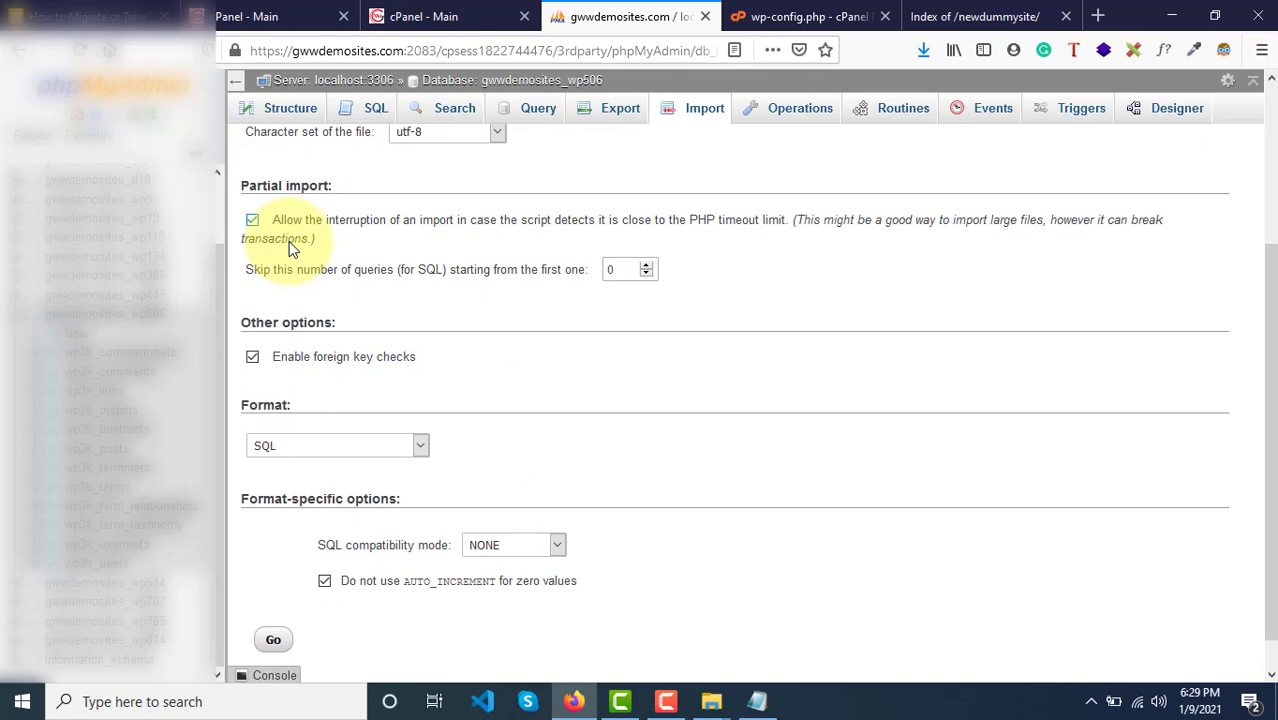
scroll(298, 605, "down", 1)
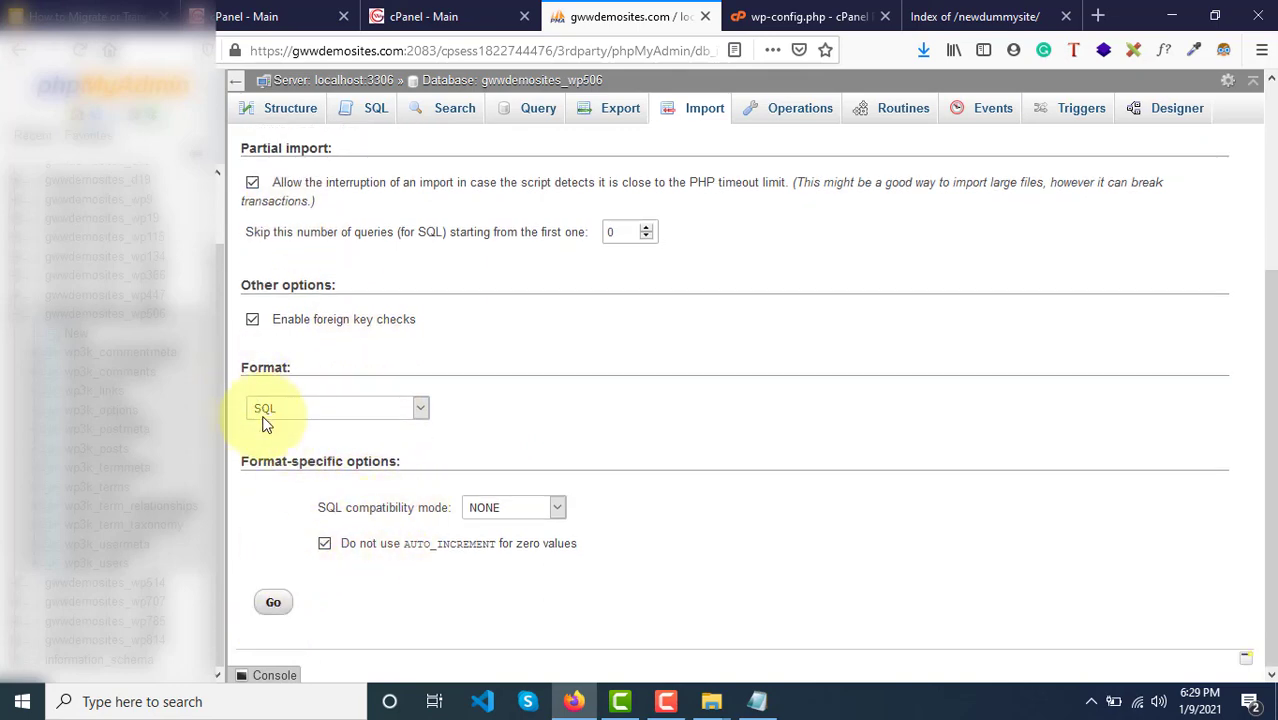
left_click(274, 604)
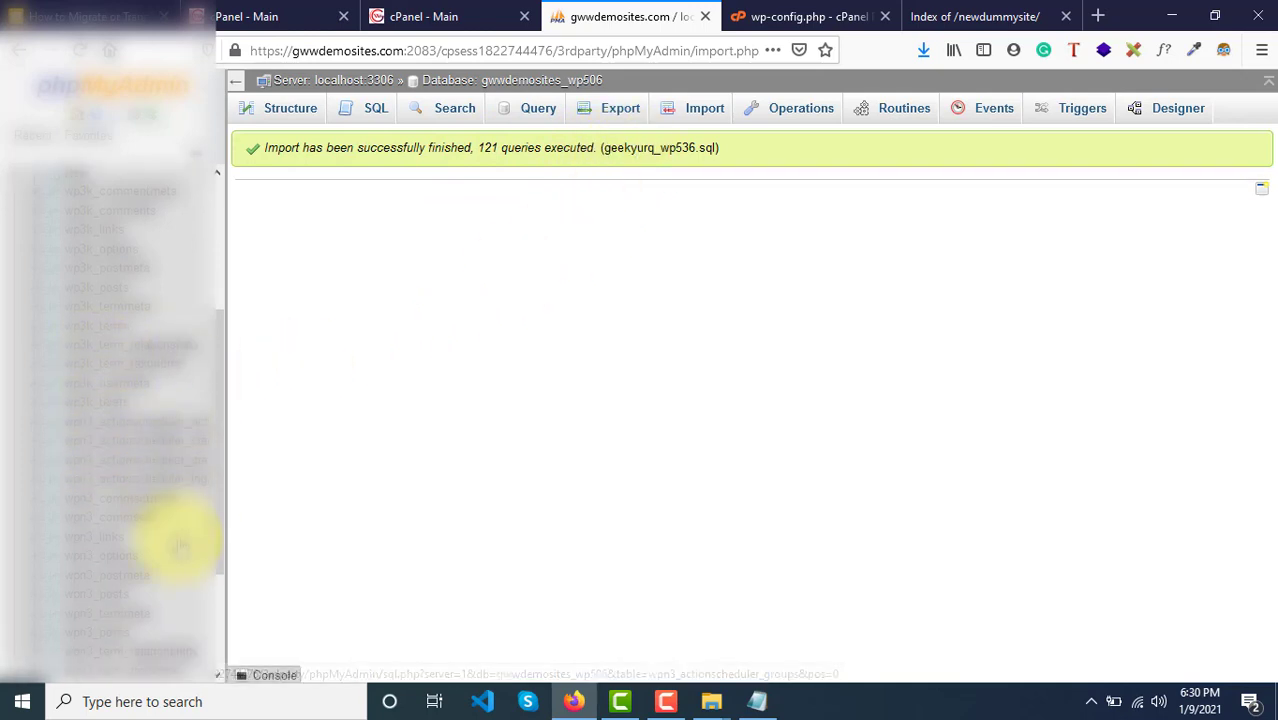
scroll(180, 540, "down", 3)
scroll(180, 545, "up", 2)
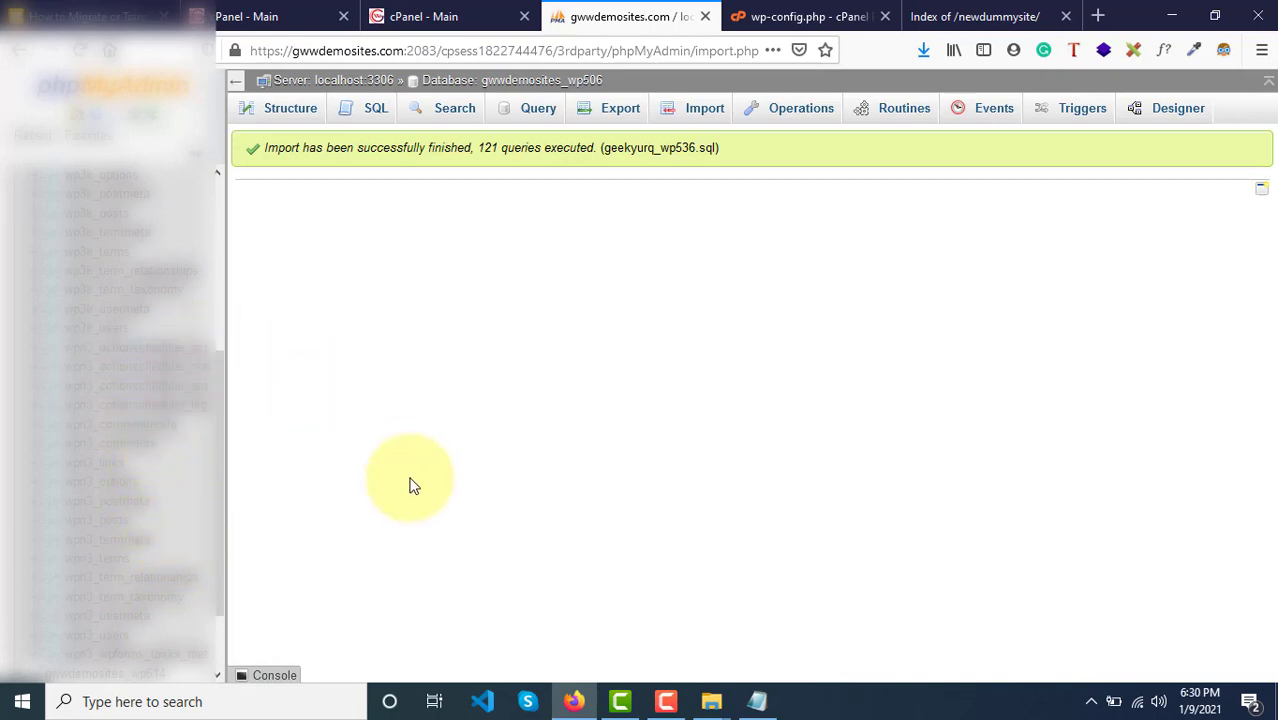
scroll(86, 425, "up", 5)
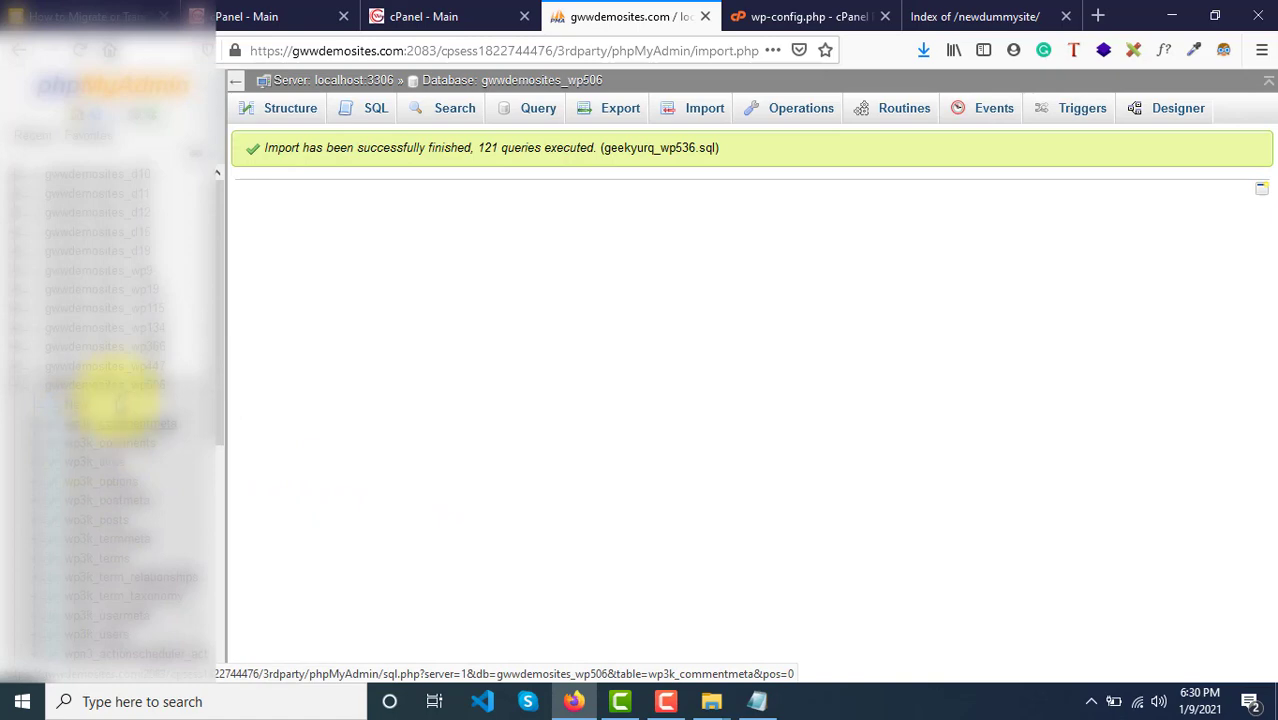
left_click(401, 18)
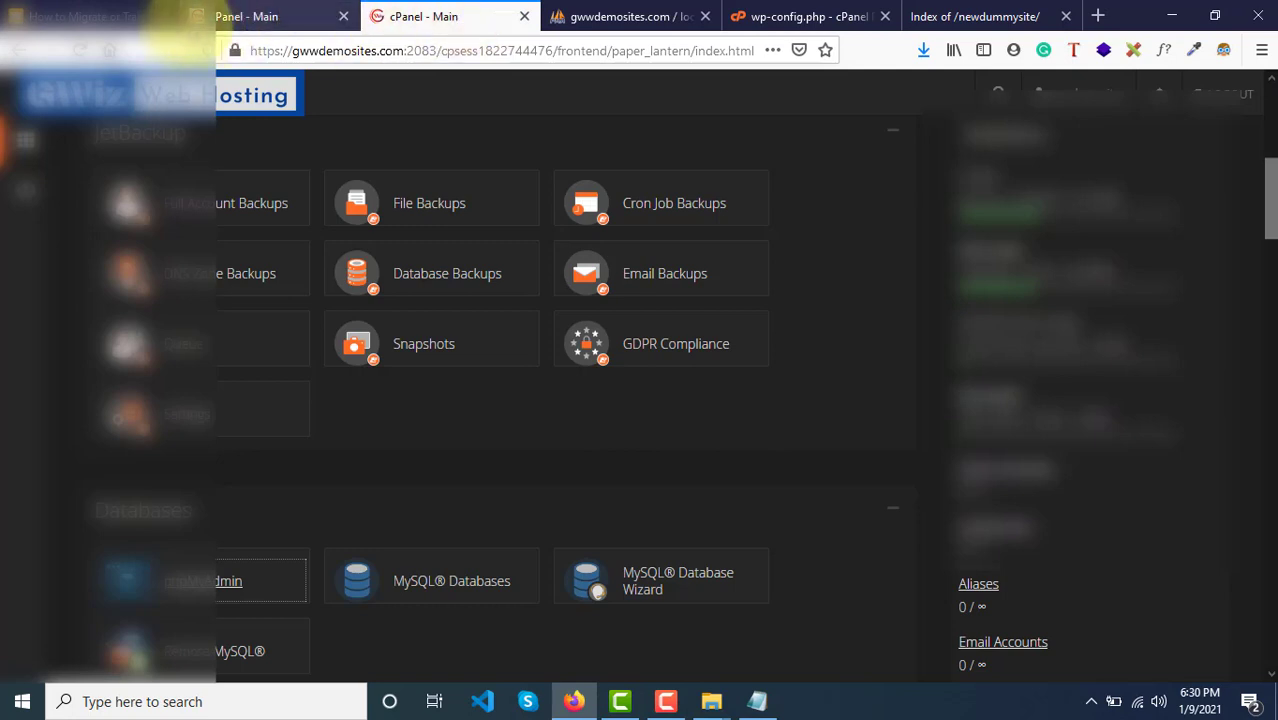
left_click(70, 14)
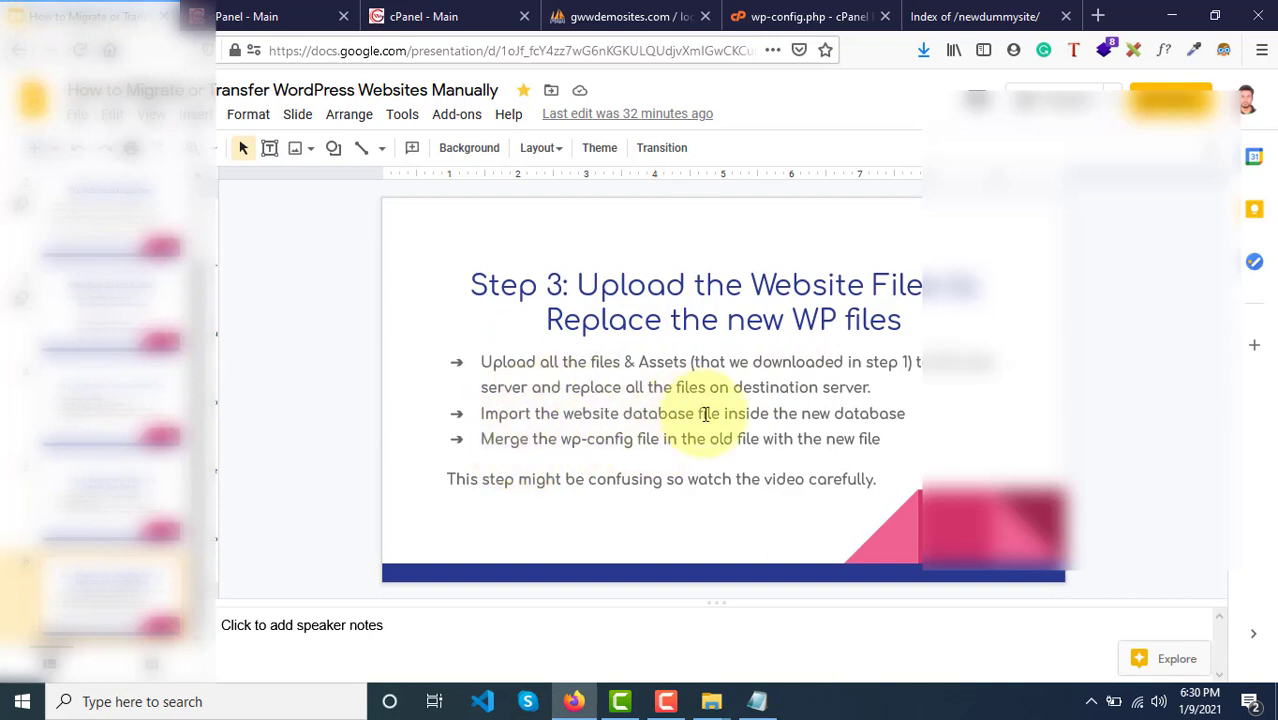
left_click(585, 12)
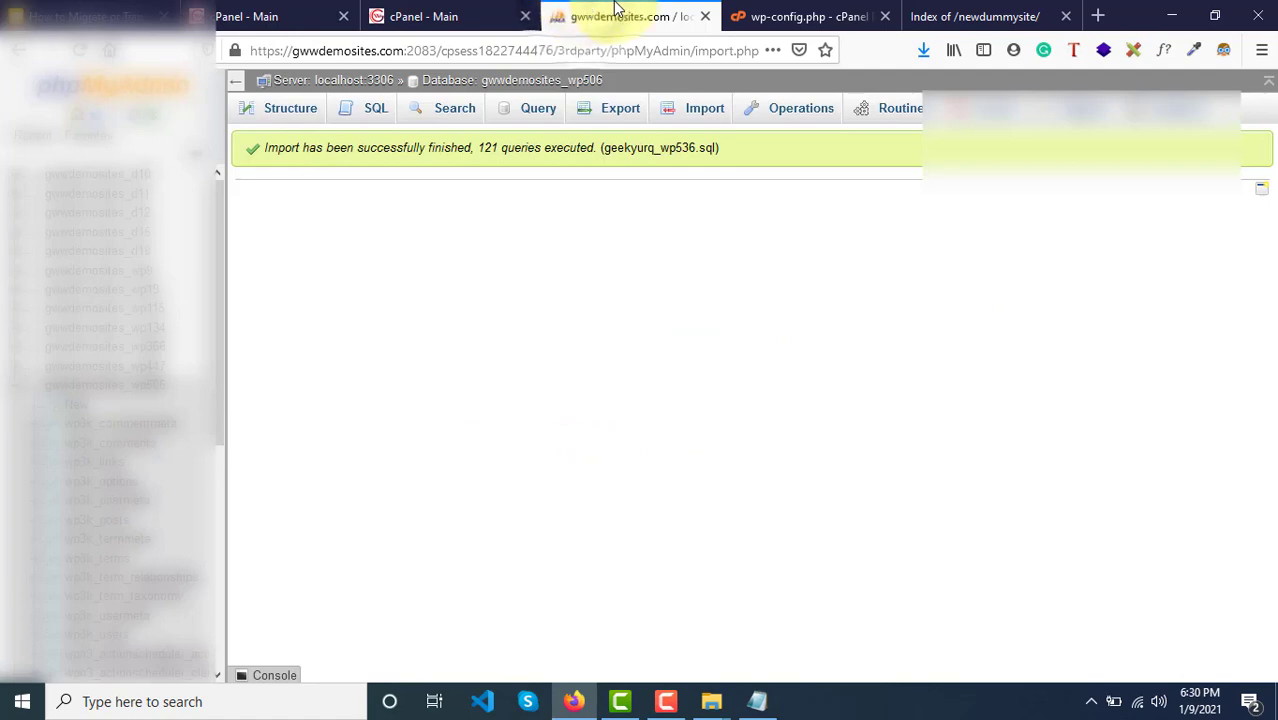
Step: Reload gwwdemosites.com/newdummysite/ and scroll through its themed 'This Page Doesn't Seem To Exist' page
left_click(790, 12)
left_click(950, 16)
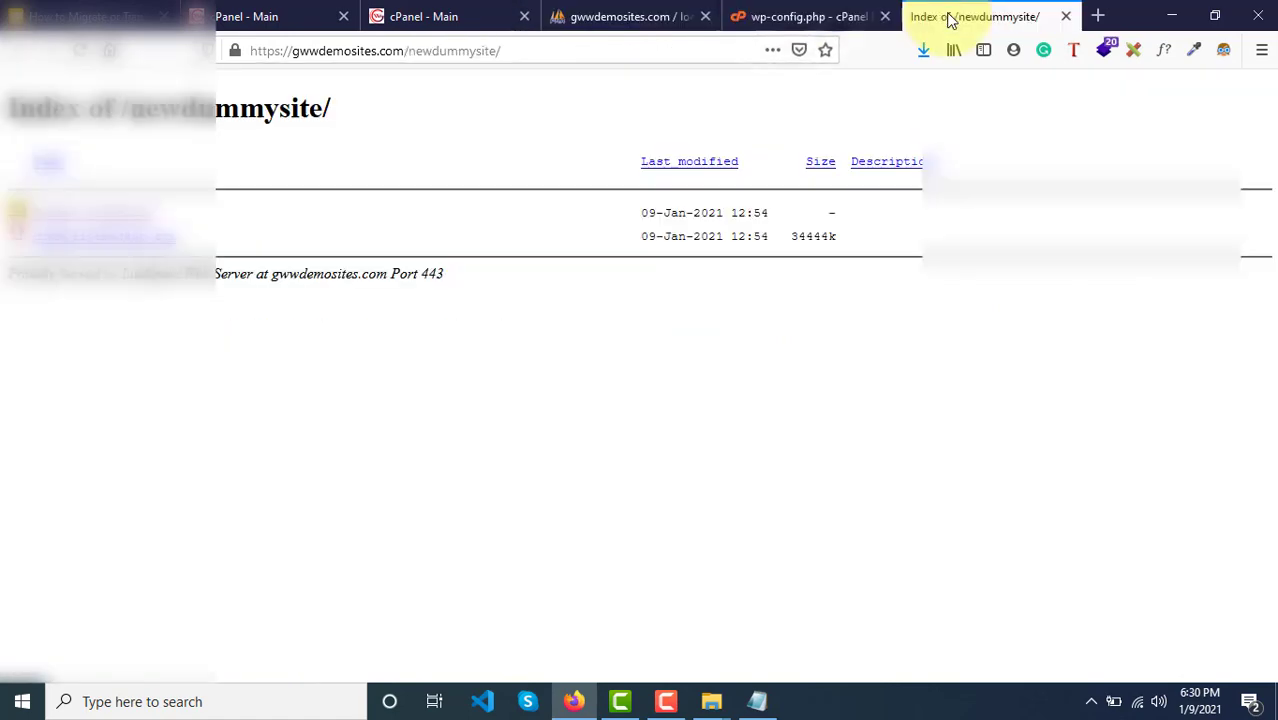
left_click(553, 50)
key("Return")
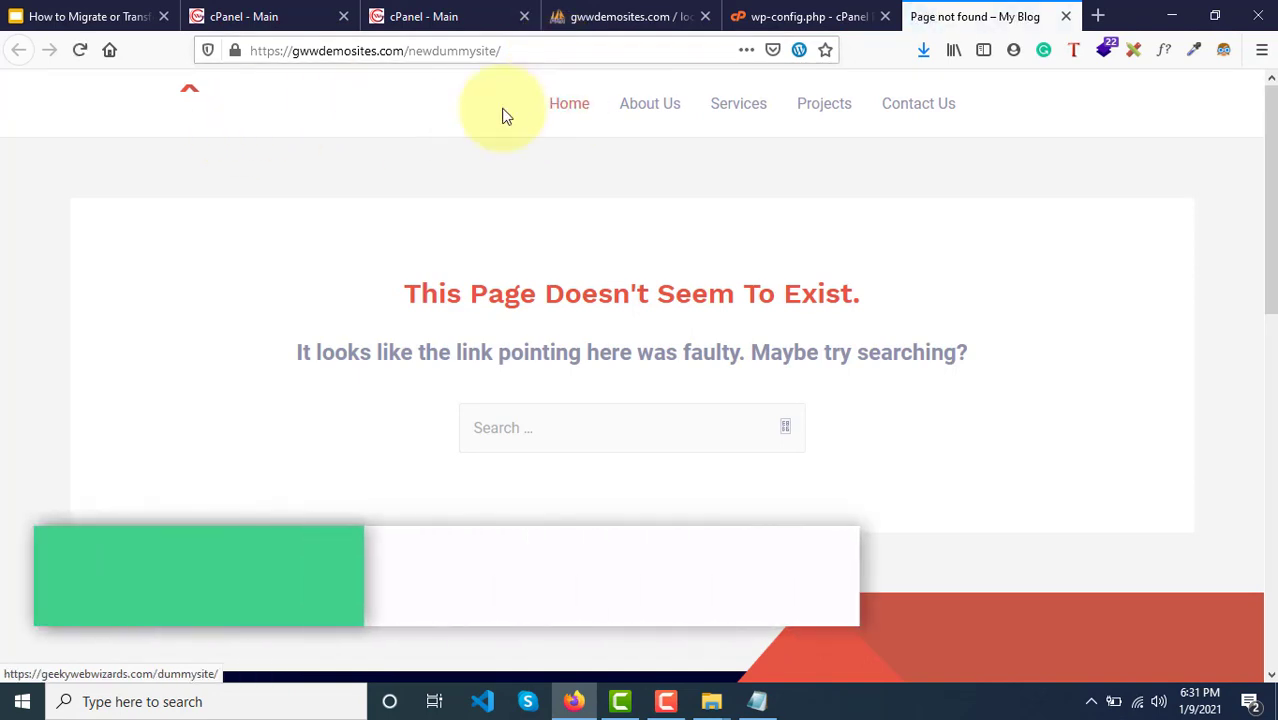
scroll(639, 348, "down", 7)
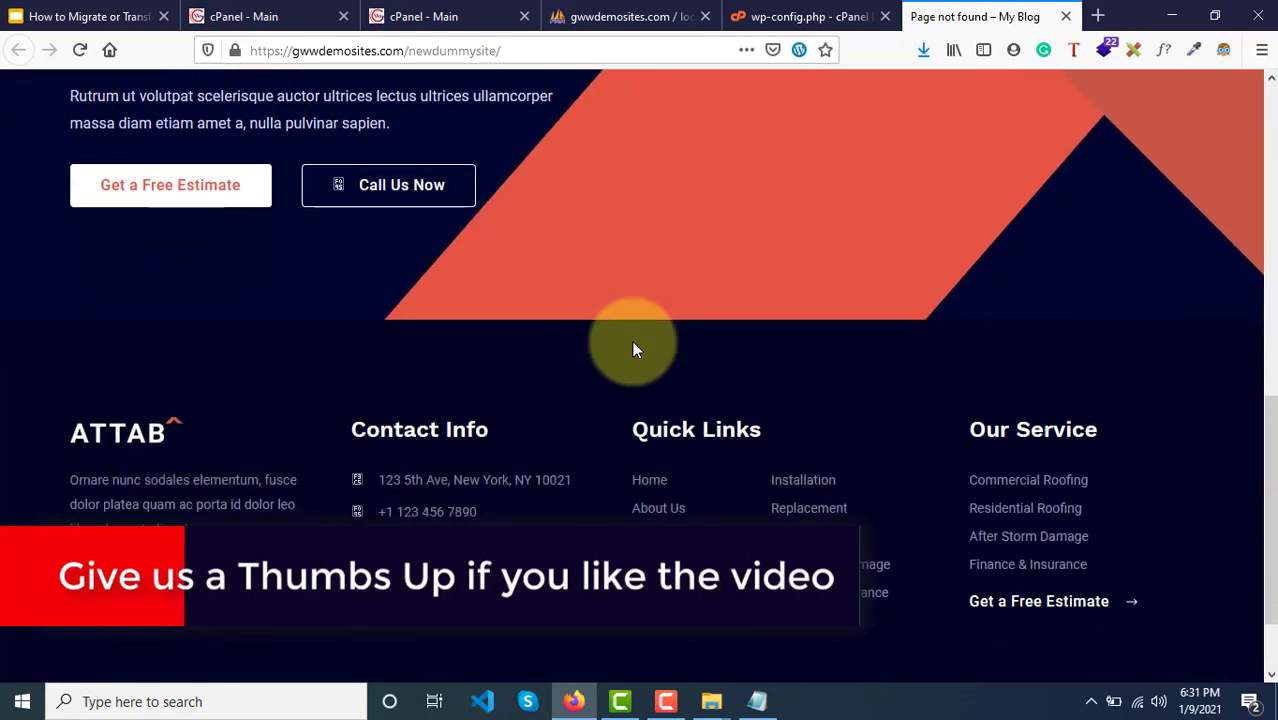
scroll(632, 348, "up", 2)
scroll(632, 348, "up", 5)
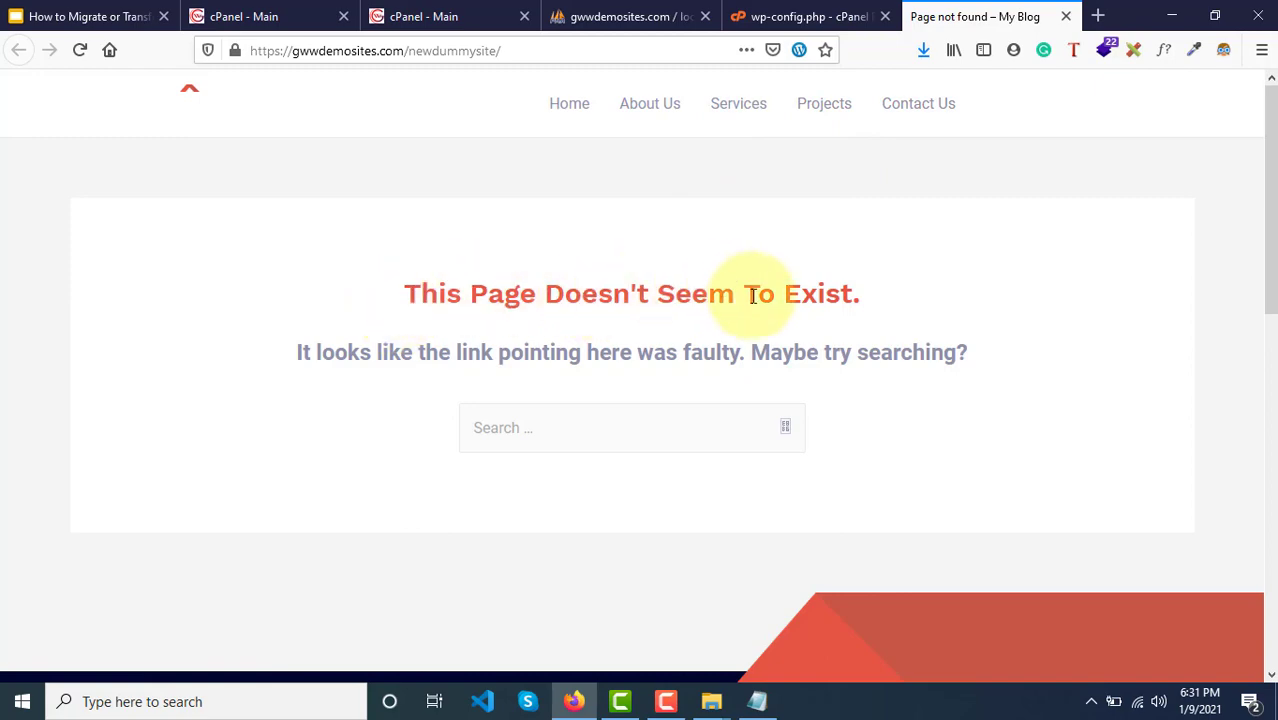
scroll(560, 415, "down", 3)
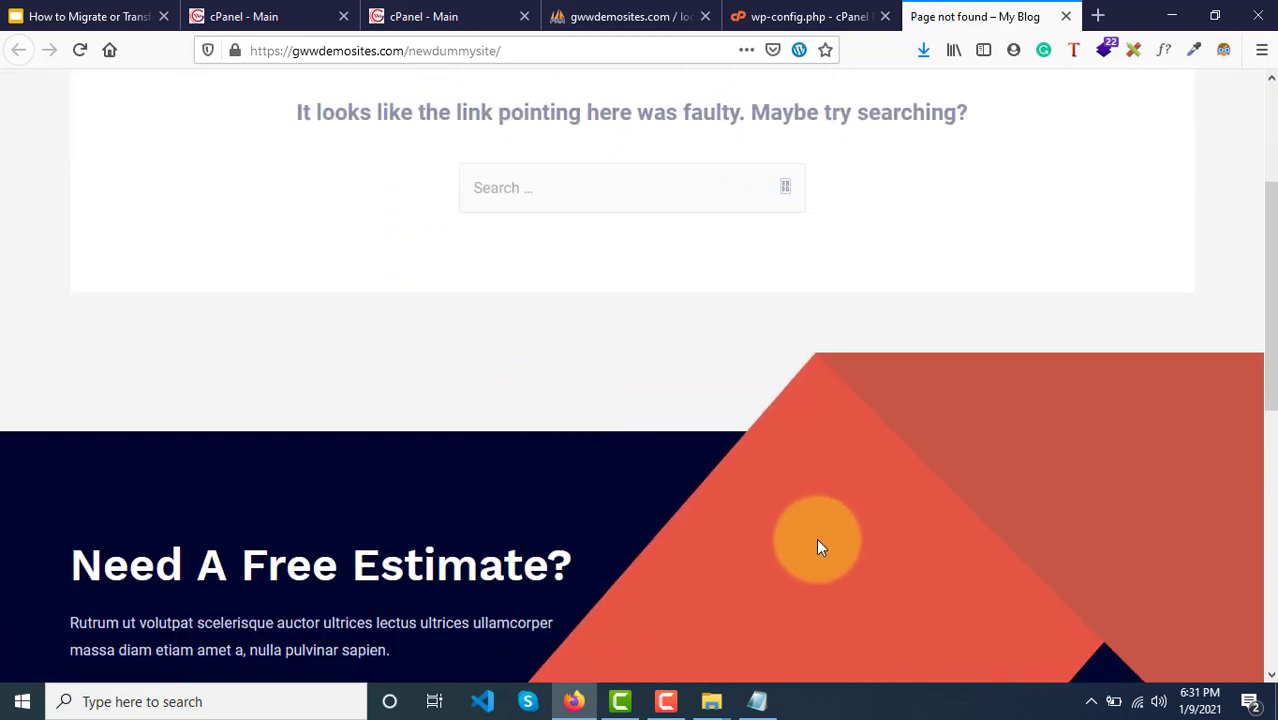
scroll(816, 540, "down", 3)
scroll(816, 540, "down", 3)
scroll(816, 540, "up", 8)
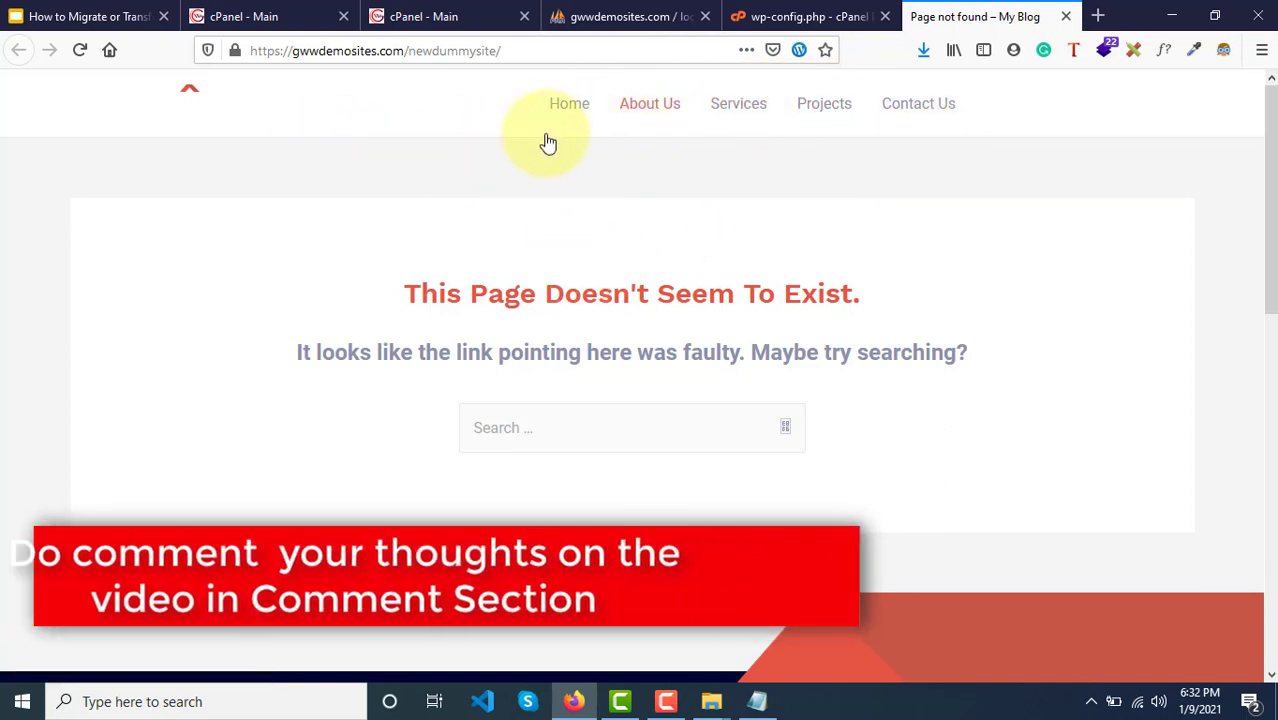
scroll(392, 195, "down", 5)
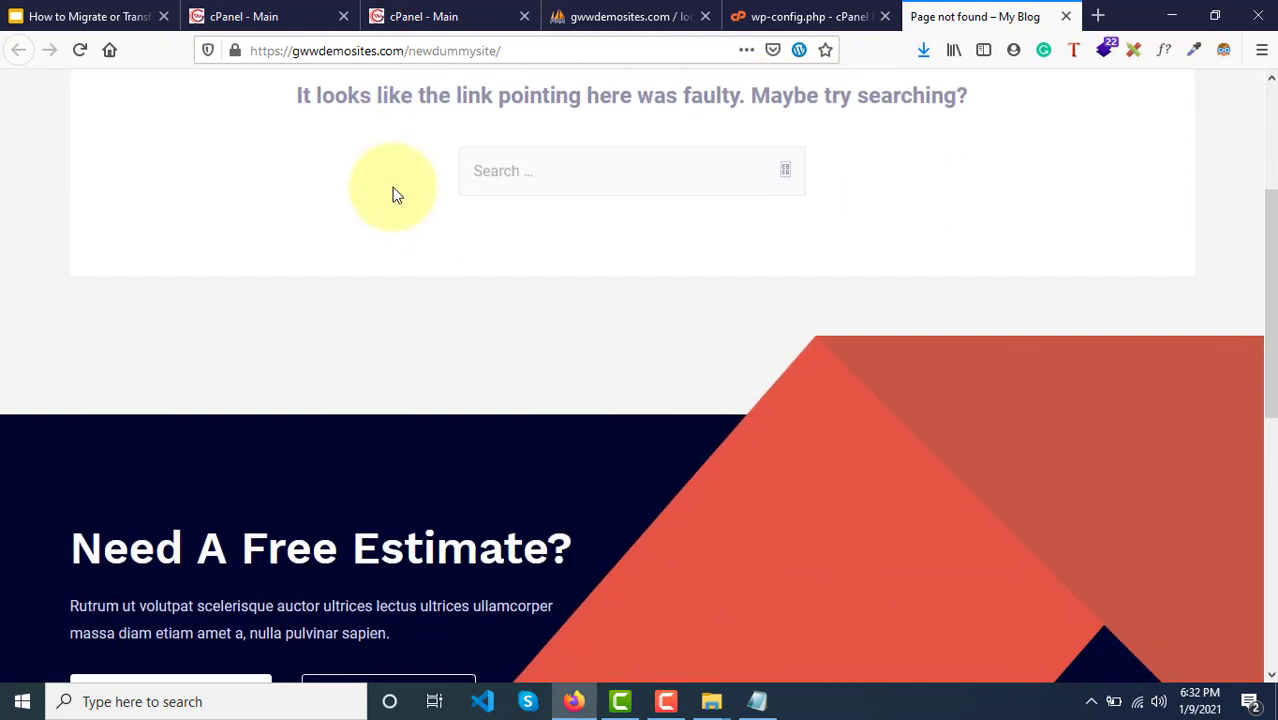
scroll(392, 195, "up", 5)
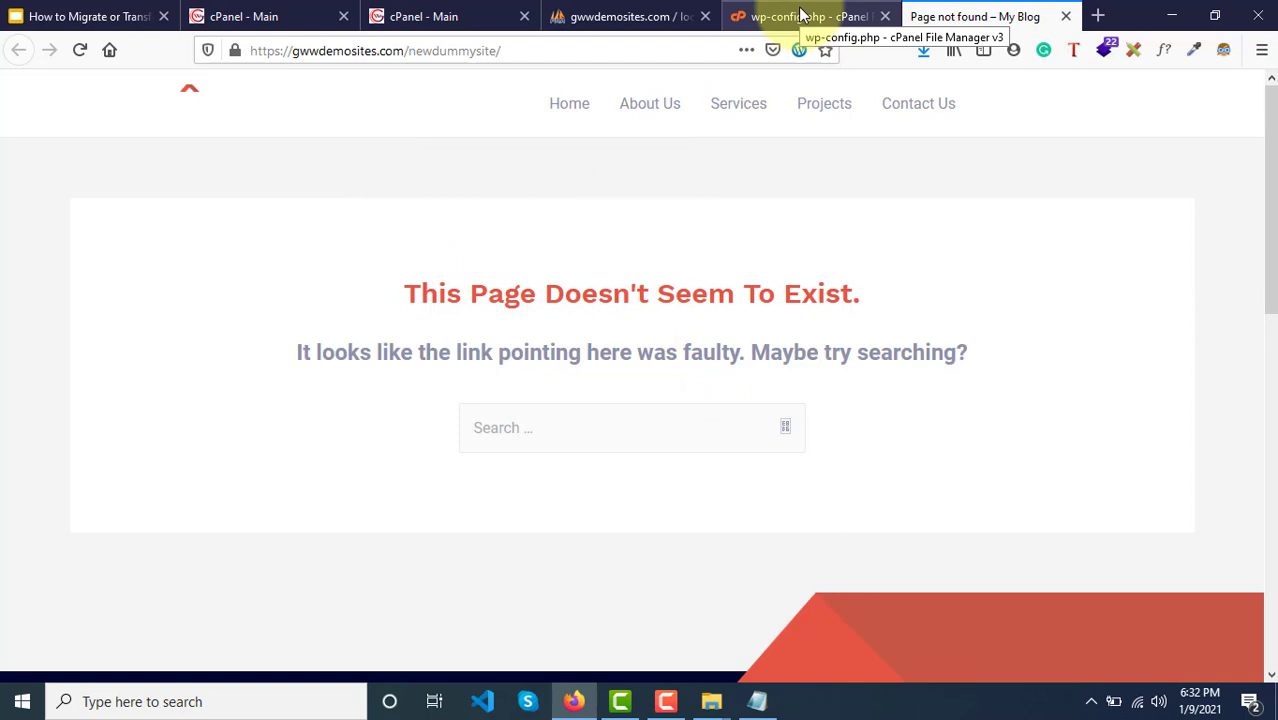
Step: Close both cPanel dashboard tabs, the phpMyAdmin tab and the wp-config.php editor tab
left_click(278, 17)
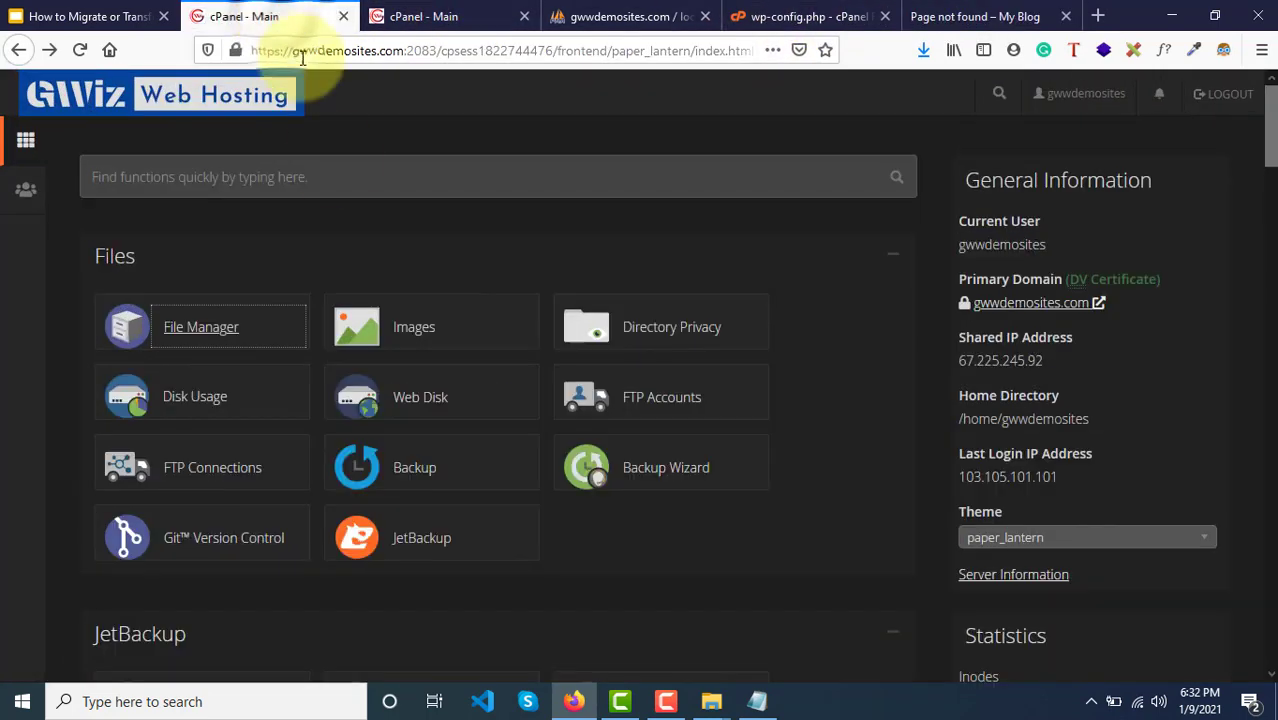
left_click(343, 16)
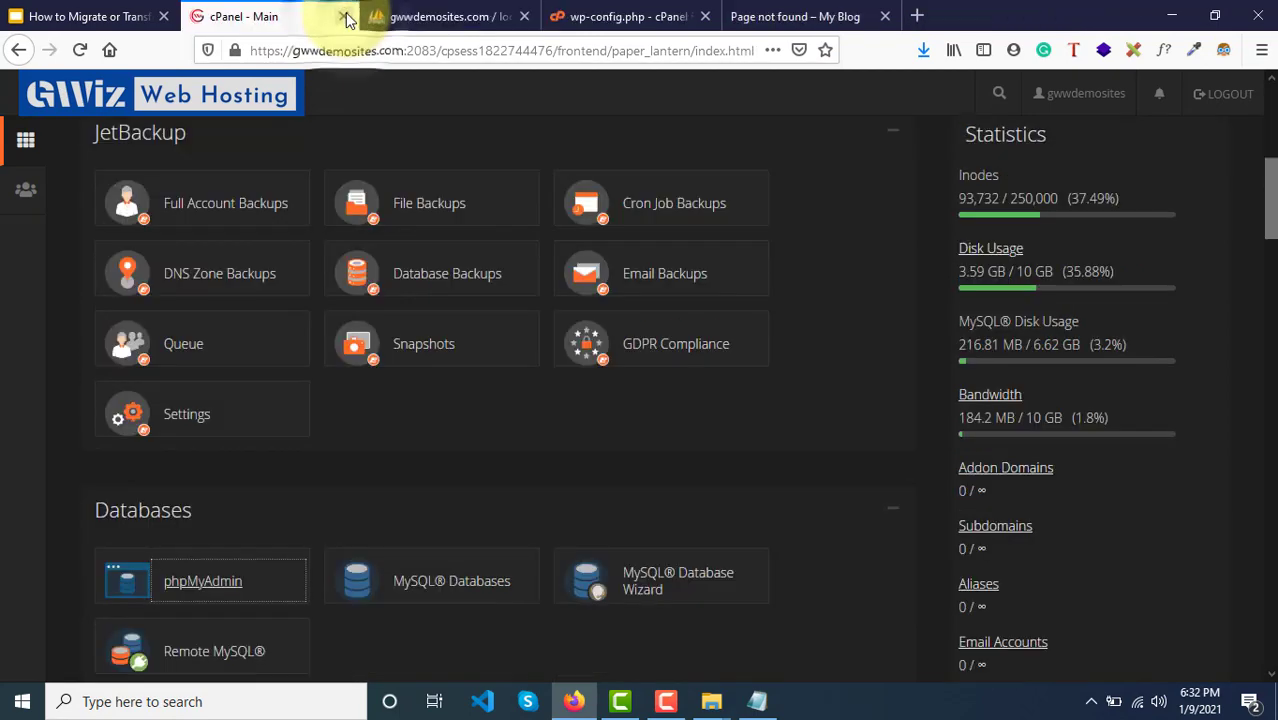
left_click(345, 17)
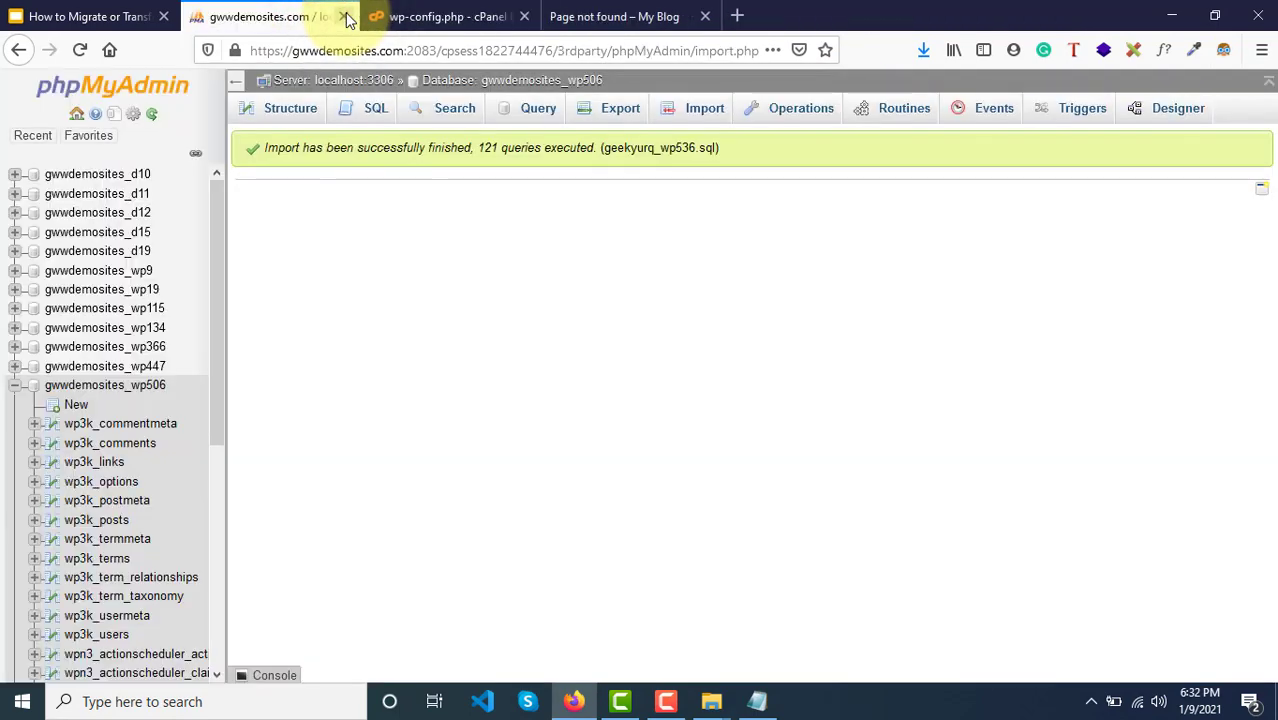
left_click(345, 17)
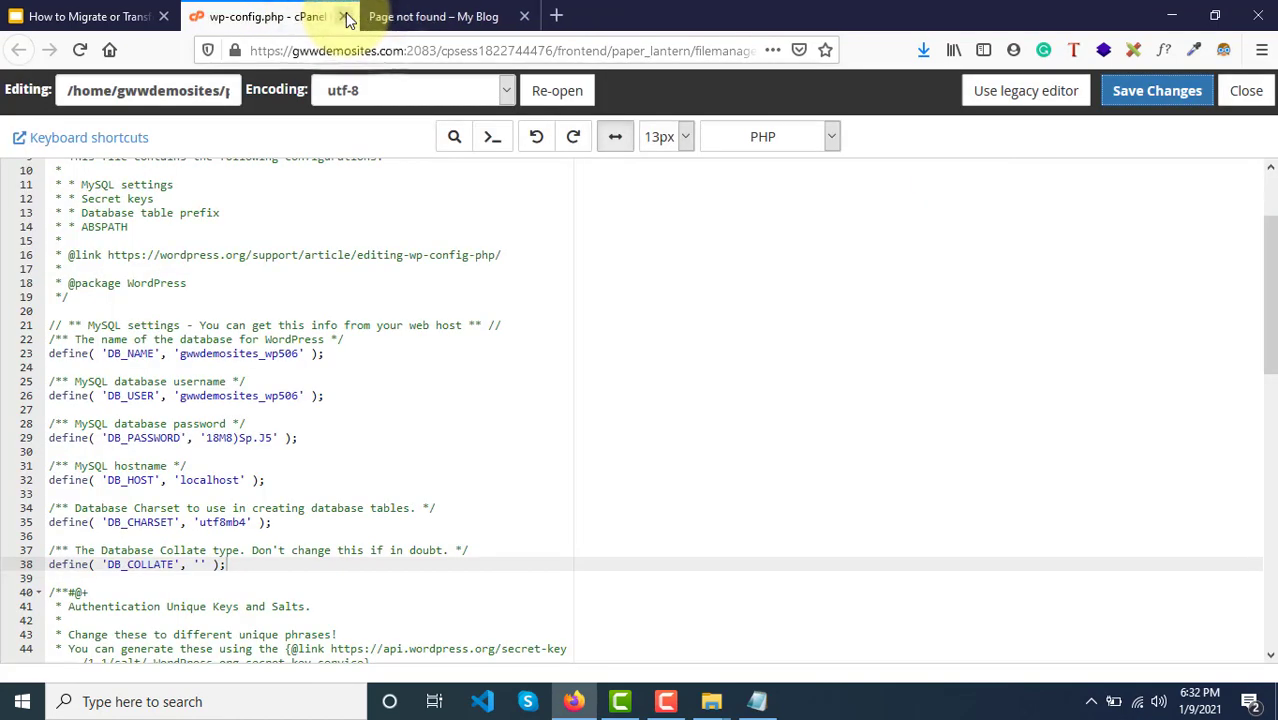
left_click(343, 17)
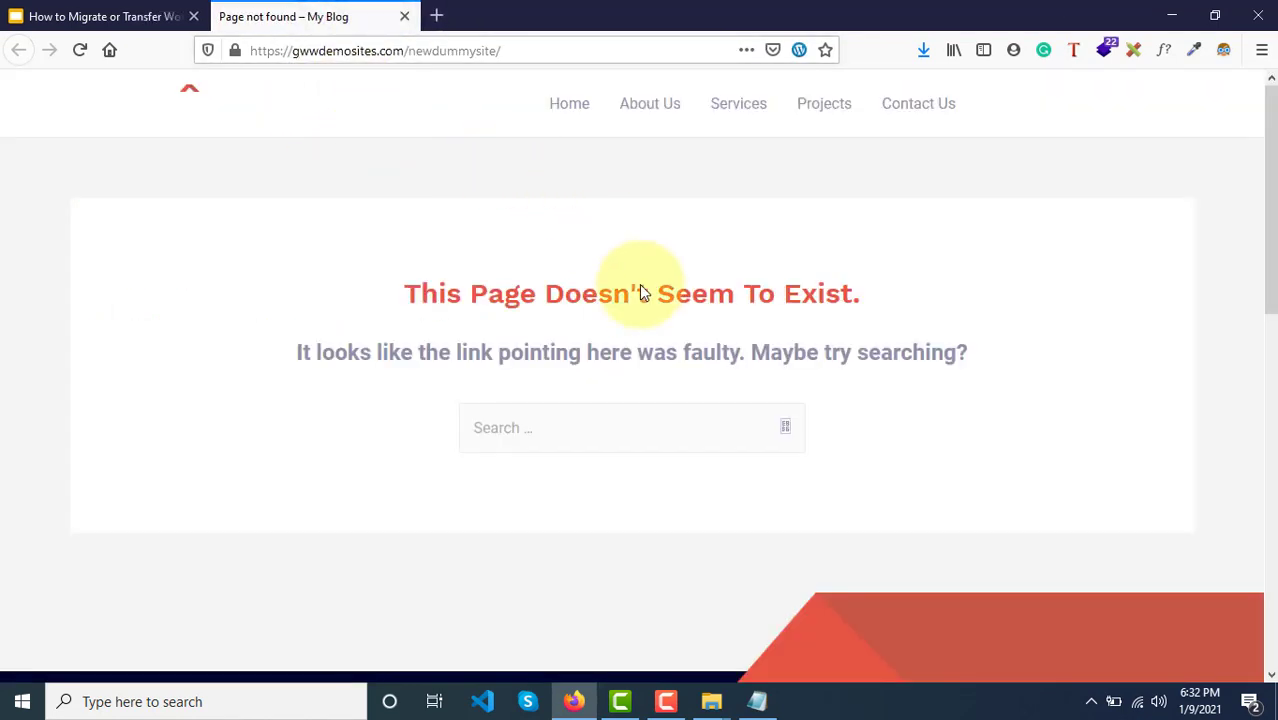
Step: Scroll the remaining page and place the caret at the end of the newdummysite address
scroll(639, 284, "down", 5)
scroll(639, 284, "up", 5)
scroll(639, 284, "down", 8)
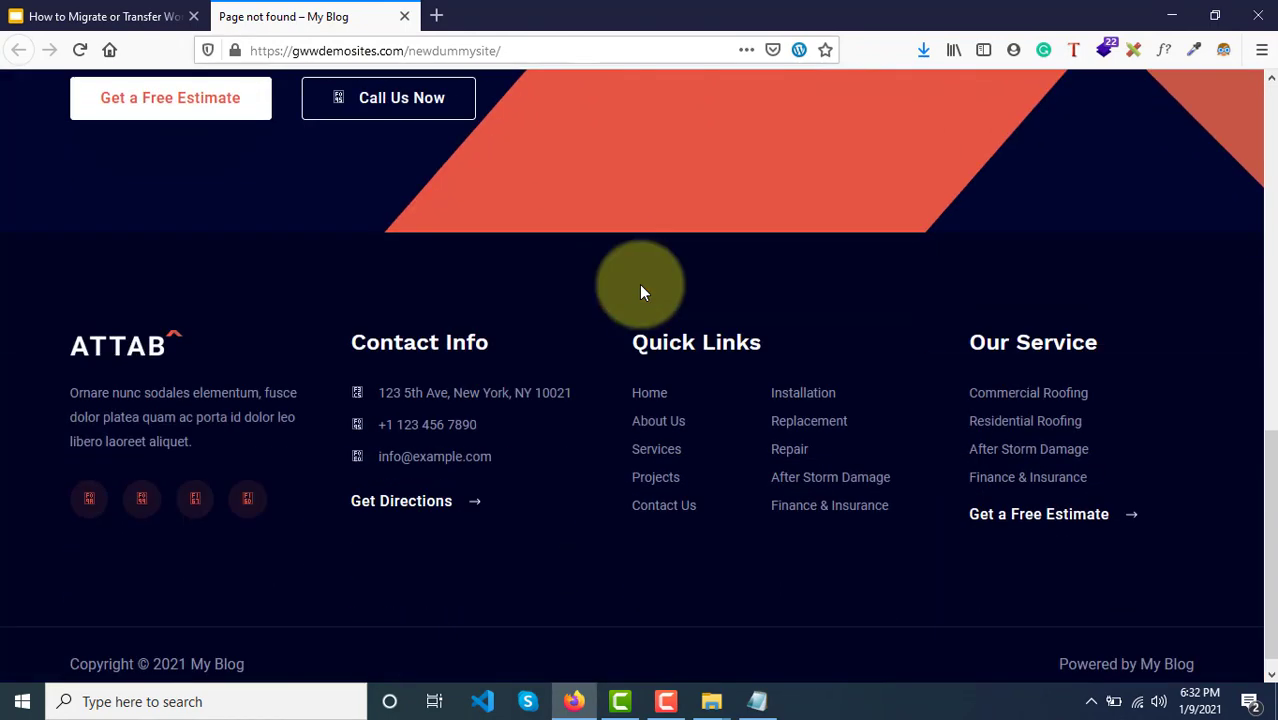
scroll(639, 284, "up", 4)
scroll(641, 291, "up", 5)
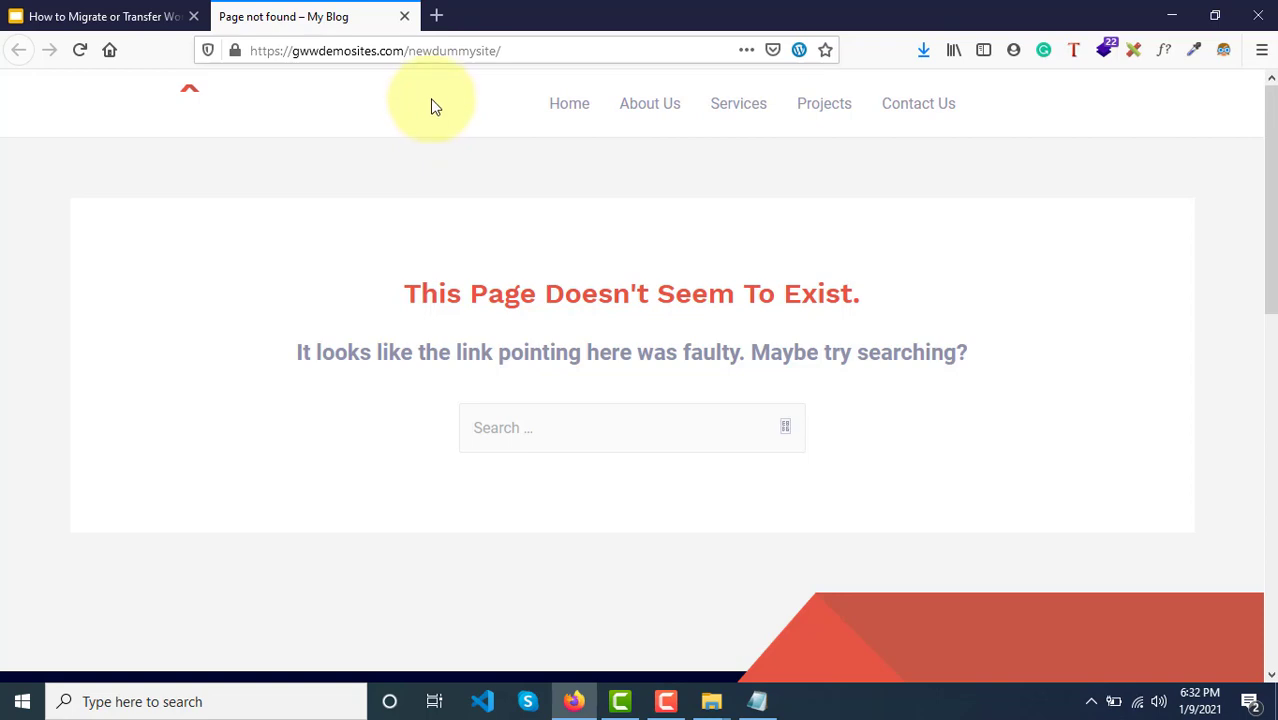
left_click(518, 57)
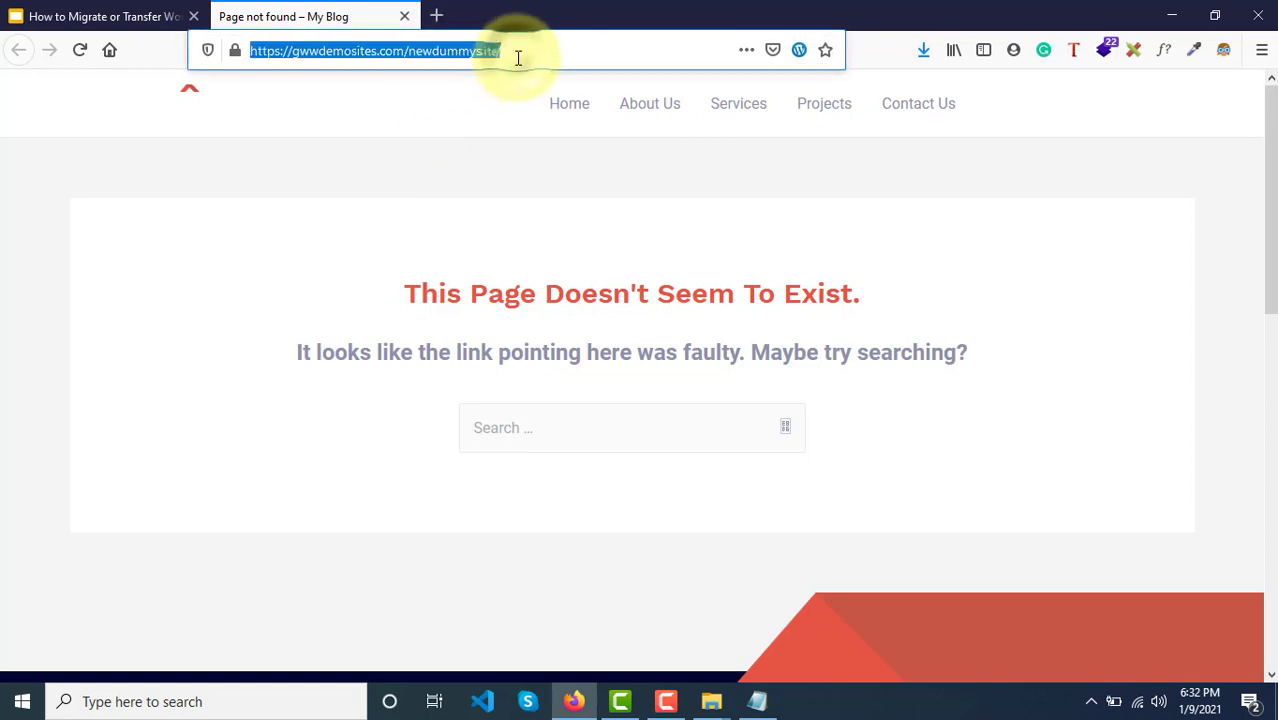
left_click(518, 57)
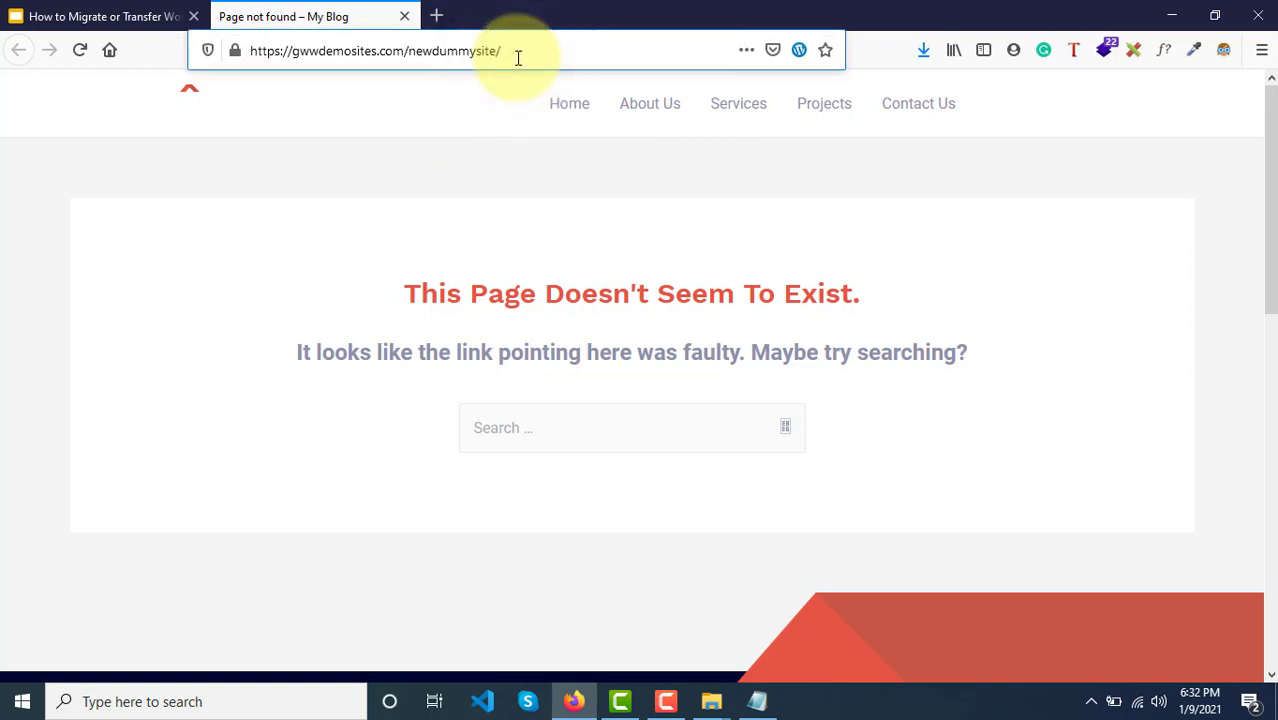
type("wp")
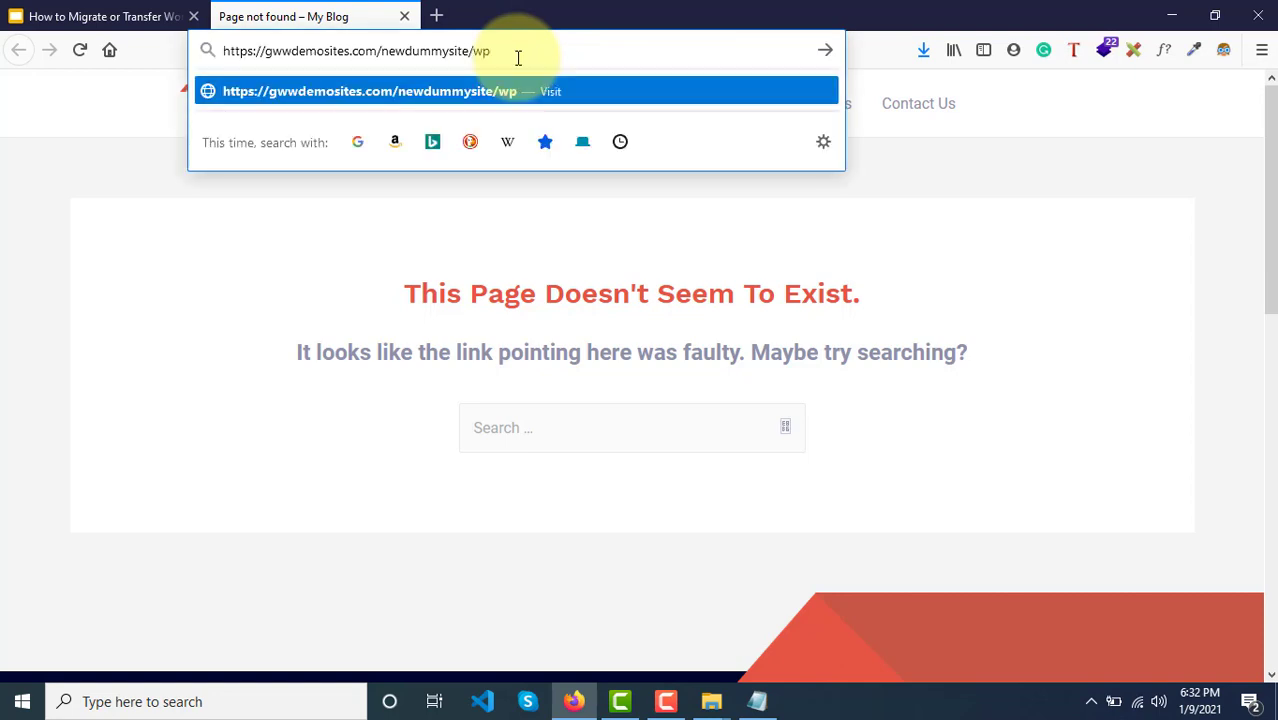
type("-admin")
key("Return")
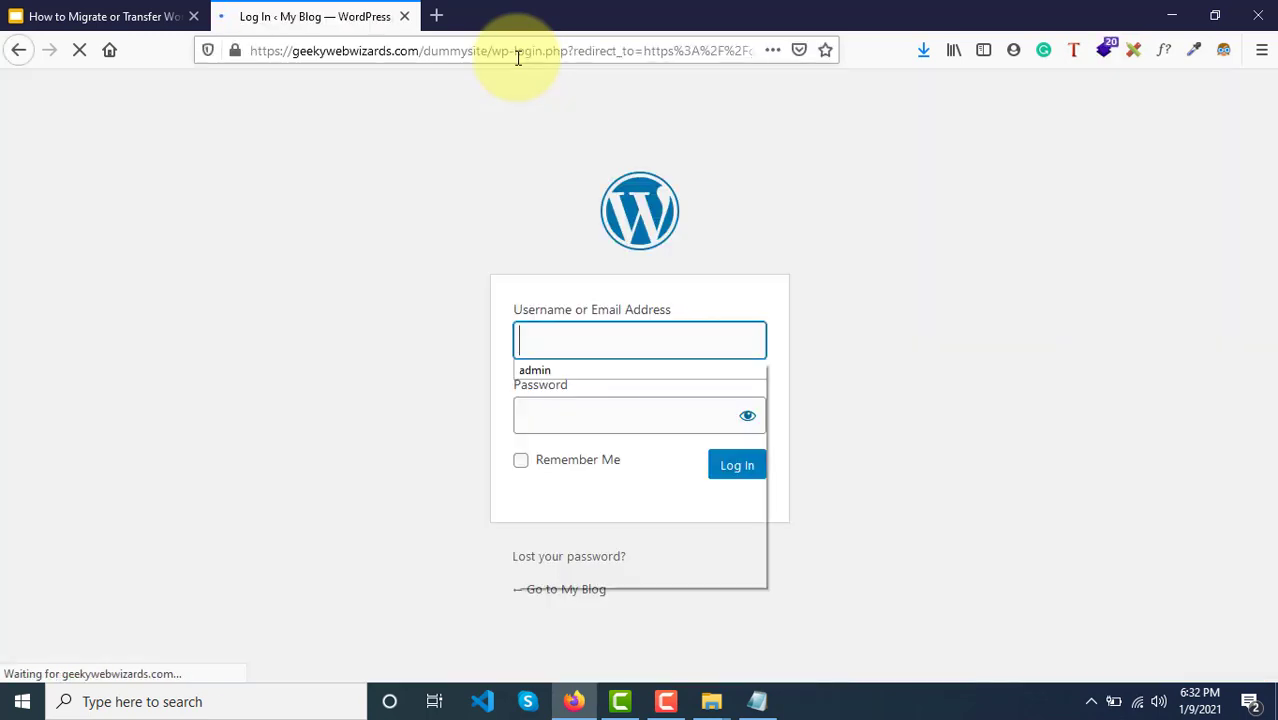
left_click(561, 386)
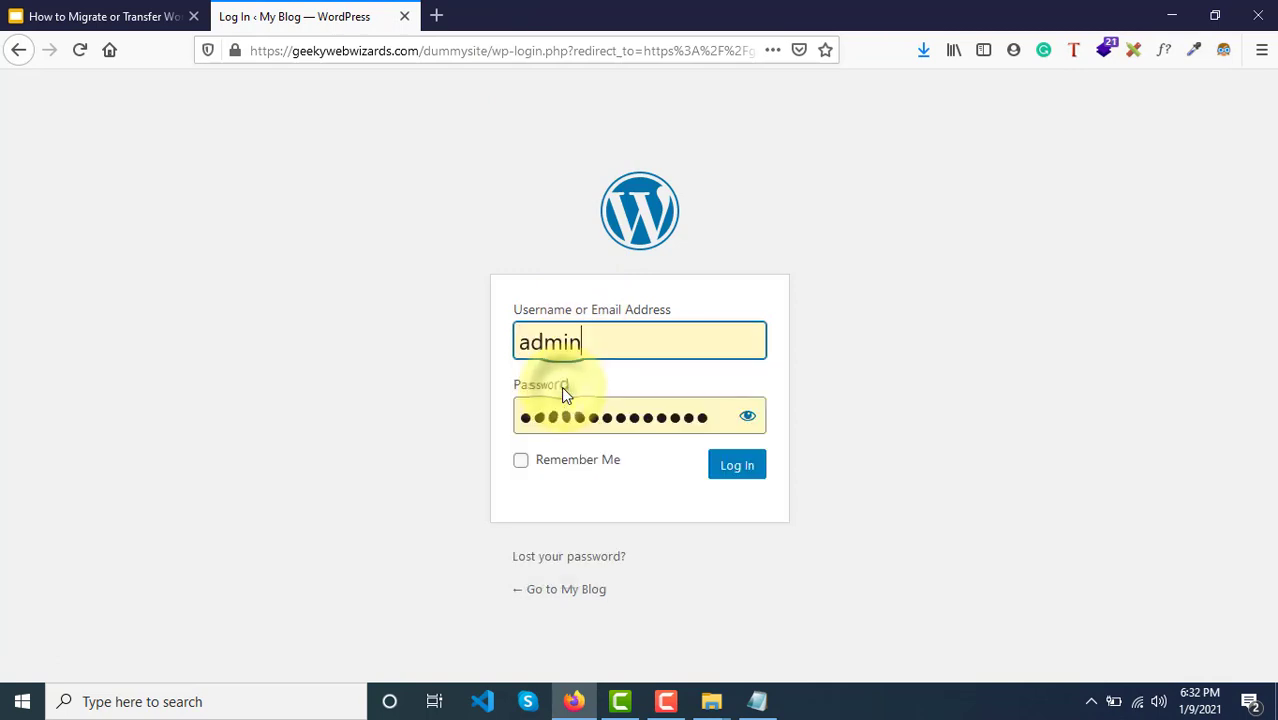
left_click(736, 476)
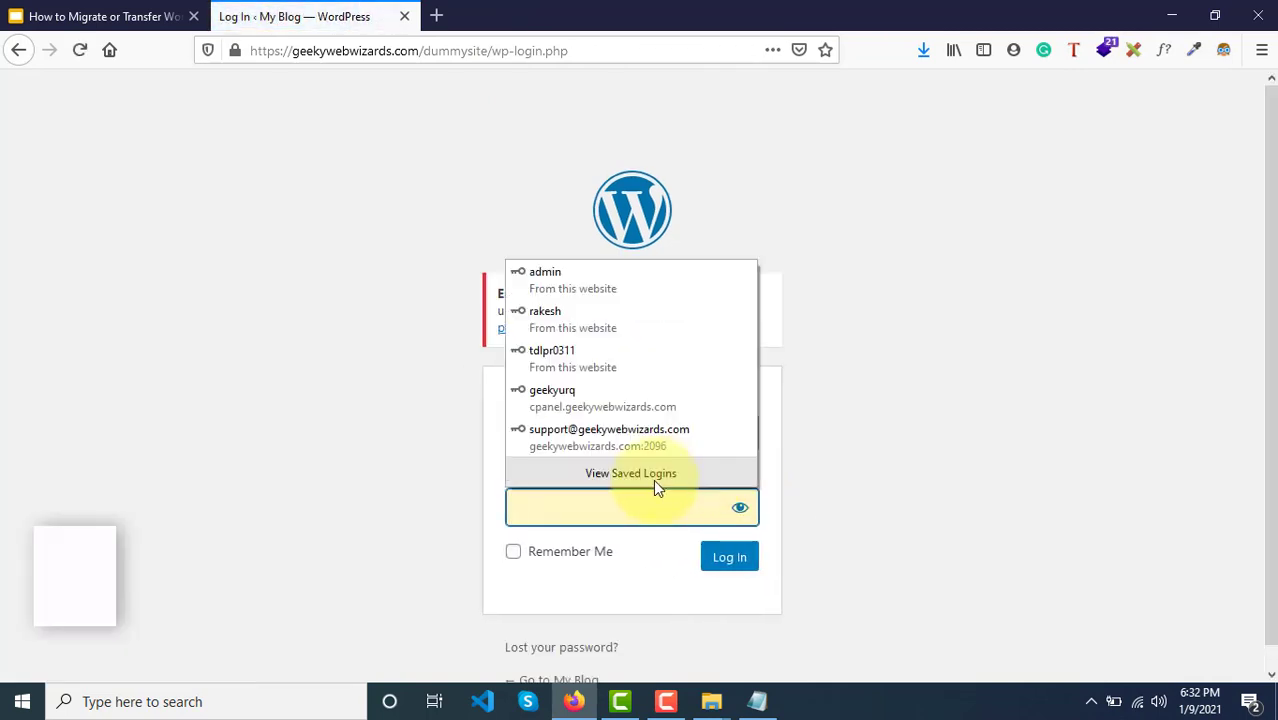
left_click(330, 418)
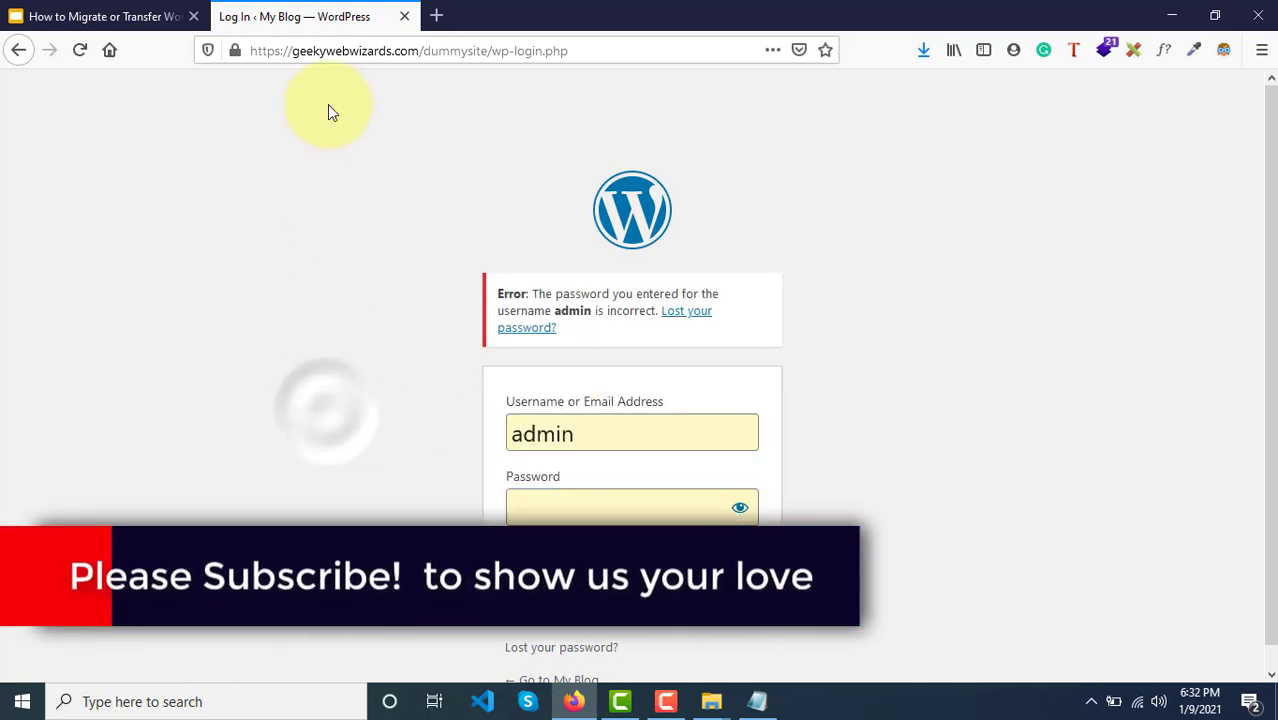
left_click(19, 50)
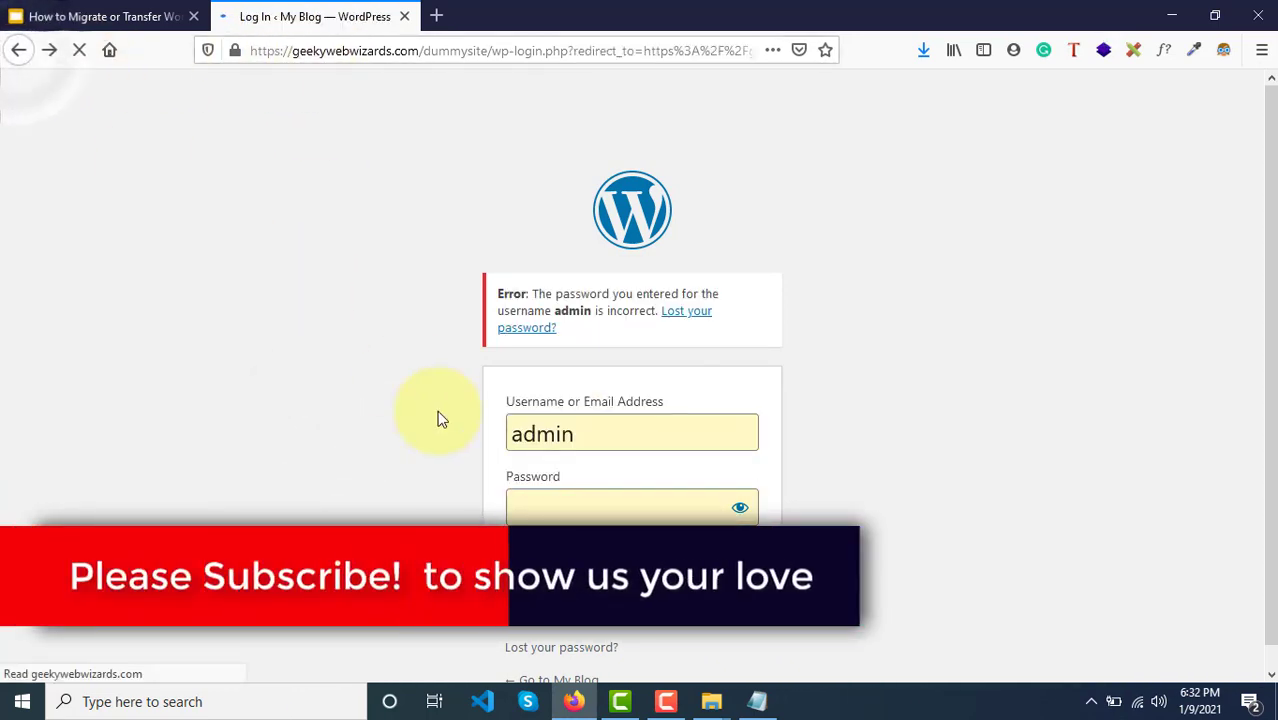
left_click(18, 50)
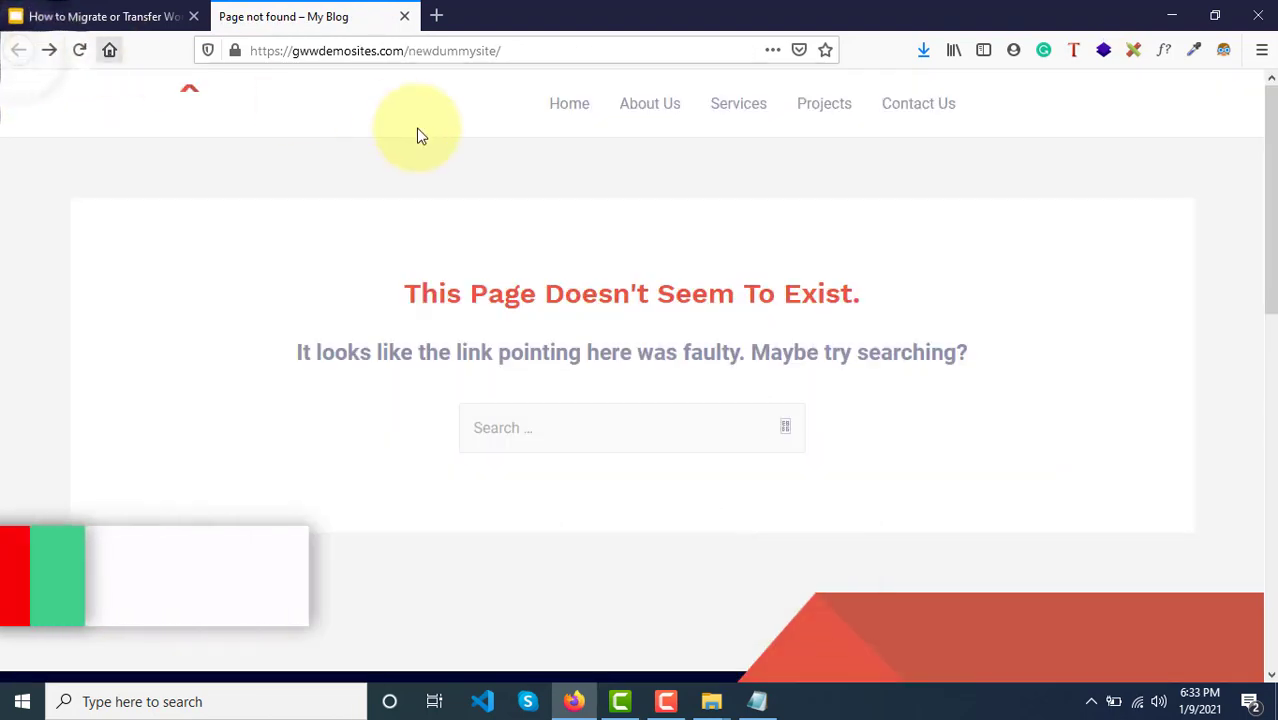
left_click(510, 53)
left_click(511, 53)
type("w")
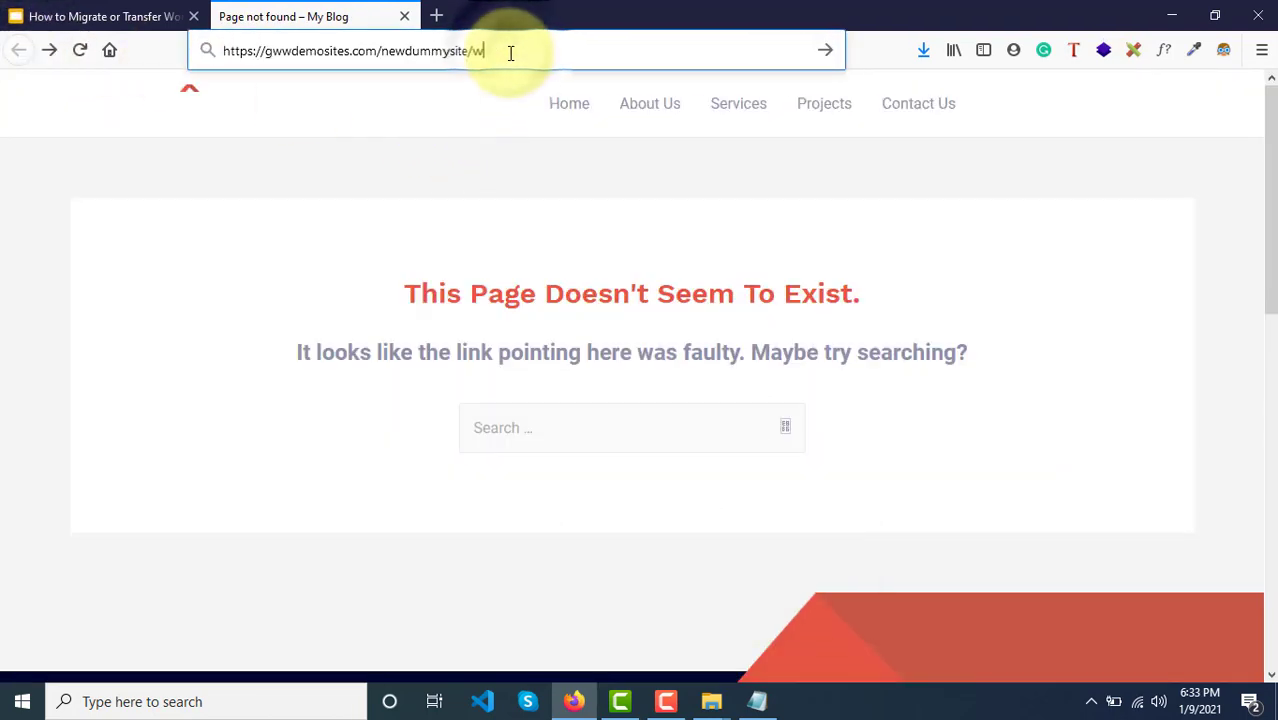
type("p-admin")
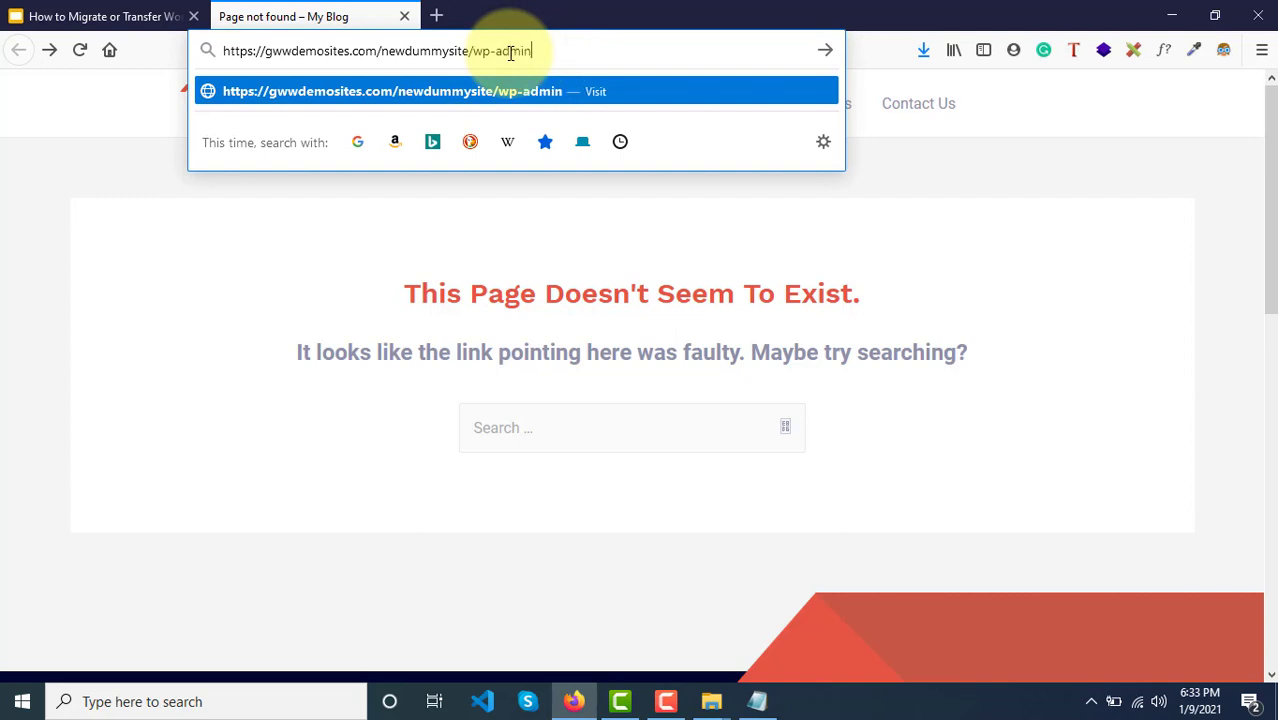
key("Return")
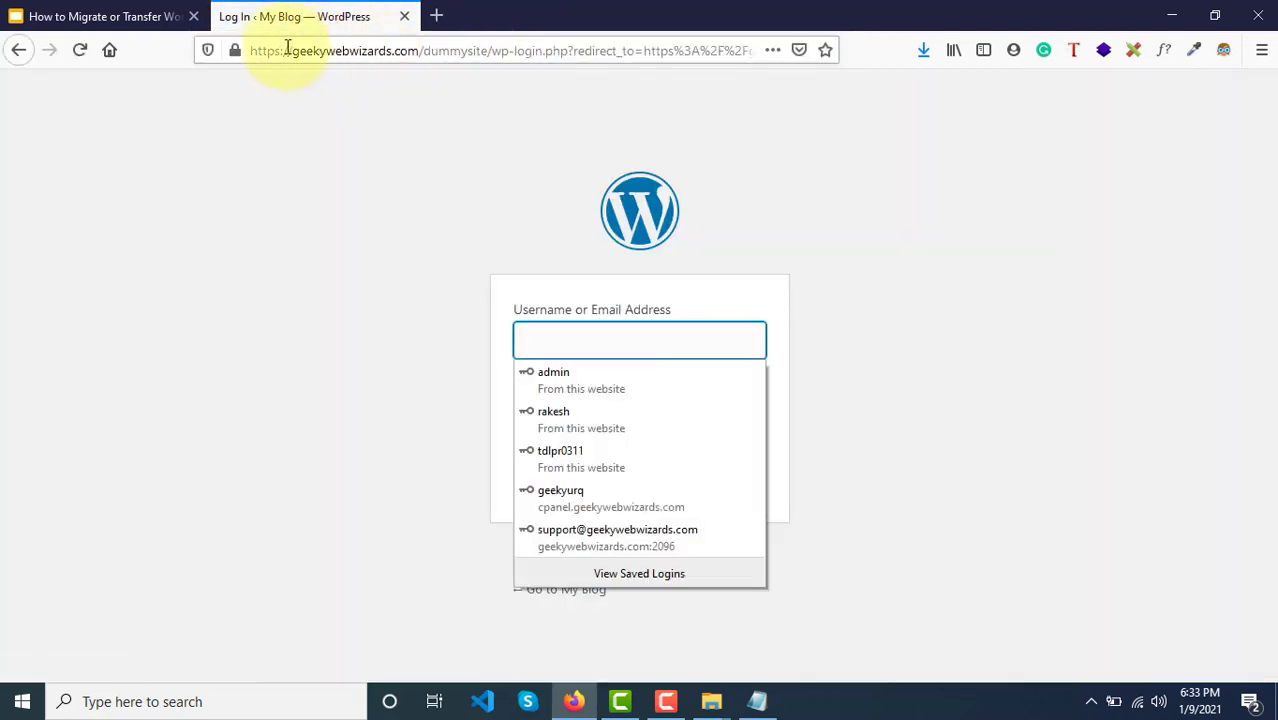
left_click_drag(284, 50, 520, 48)
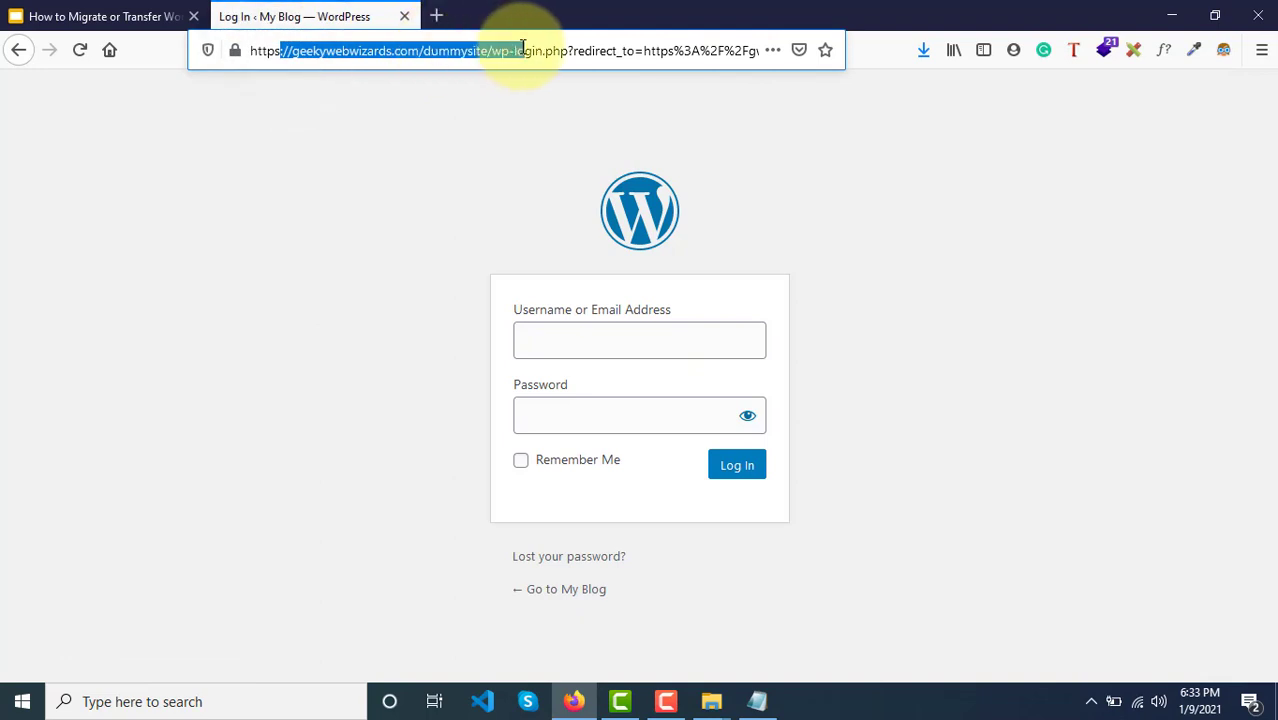
left_click(13, 55)
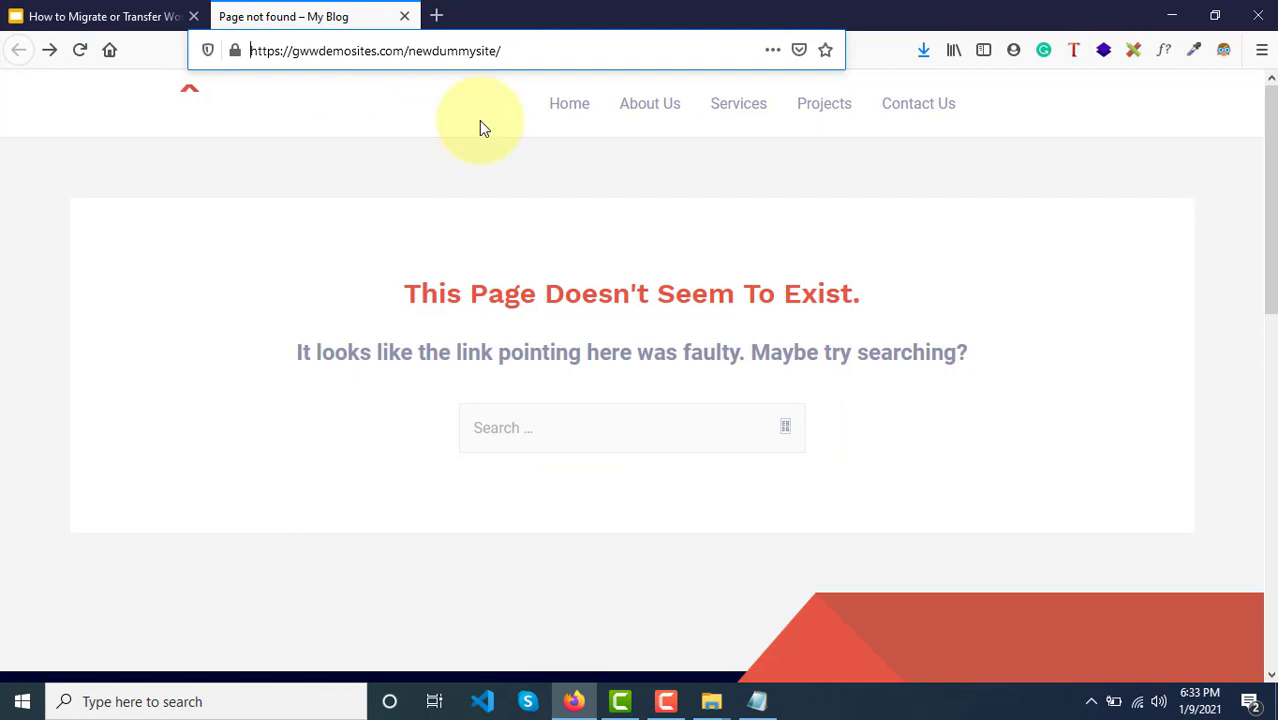
Step: Load the newdummysite/wp-login.php page
left_click(502, 51)
type("/")
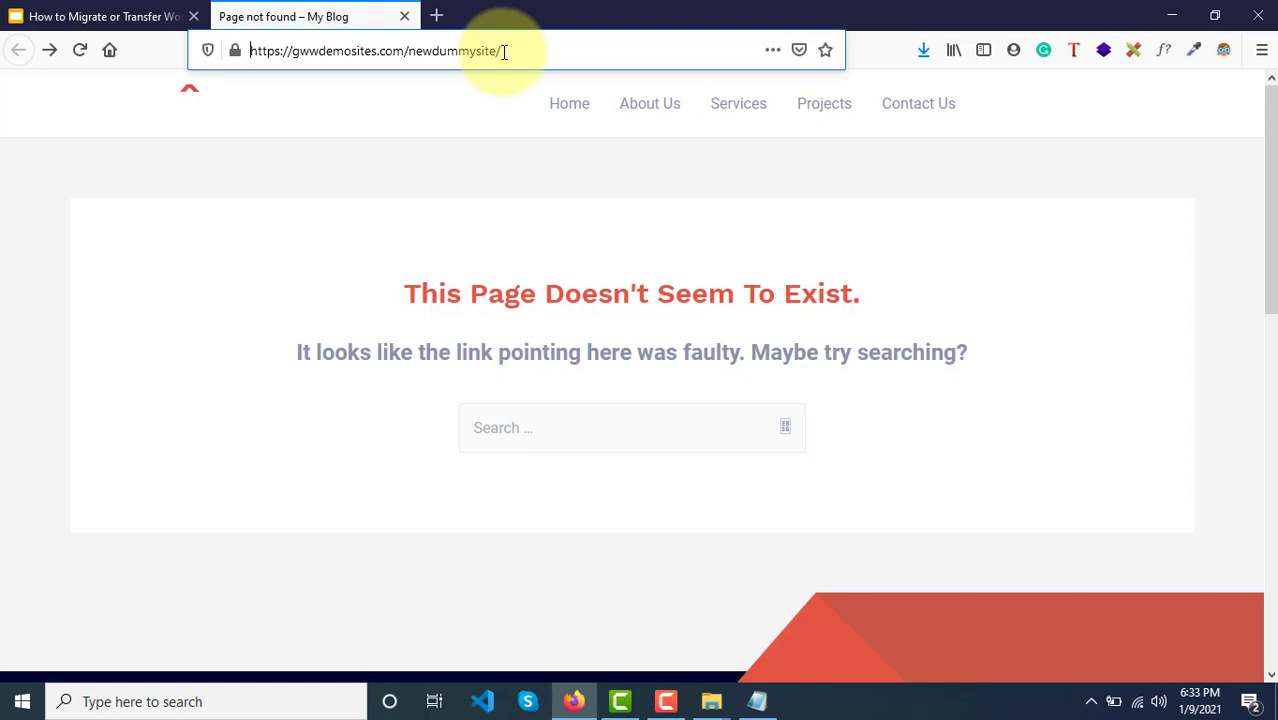
left_click(504, 52)
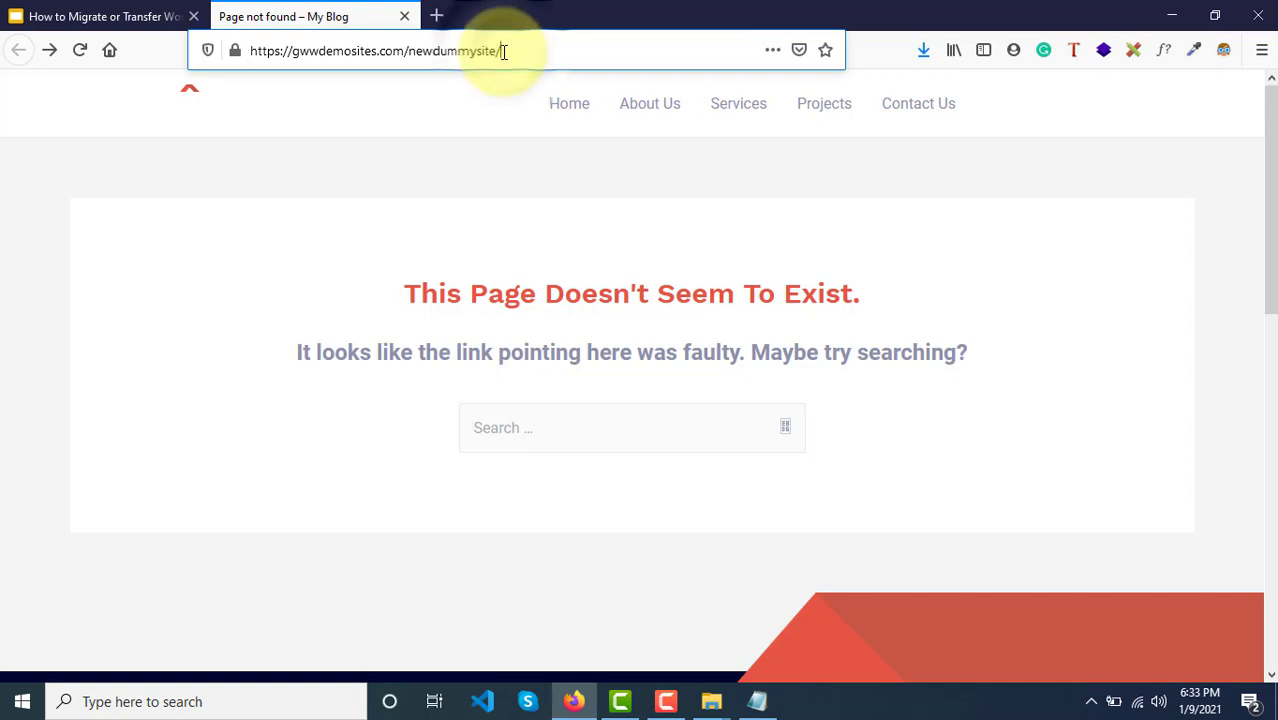
type("wp")
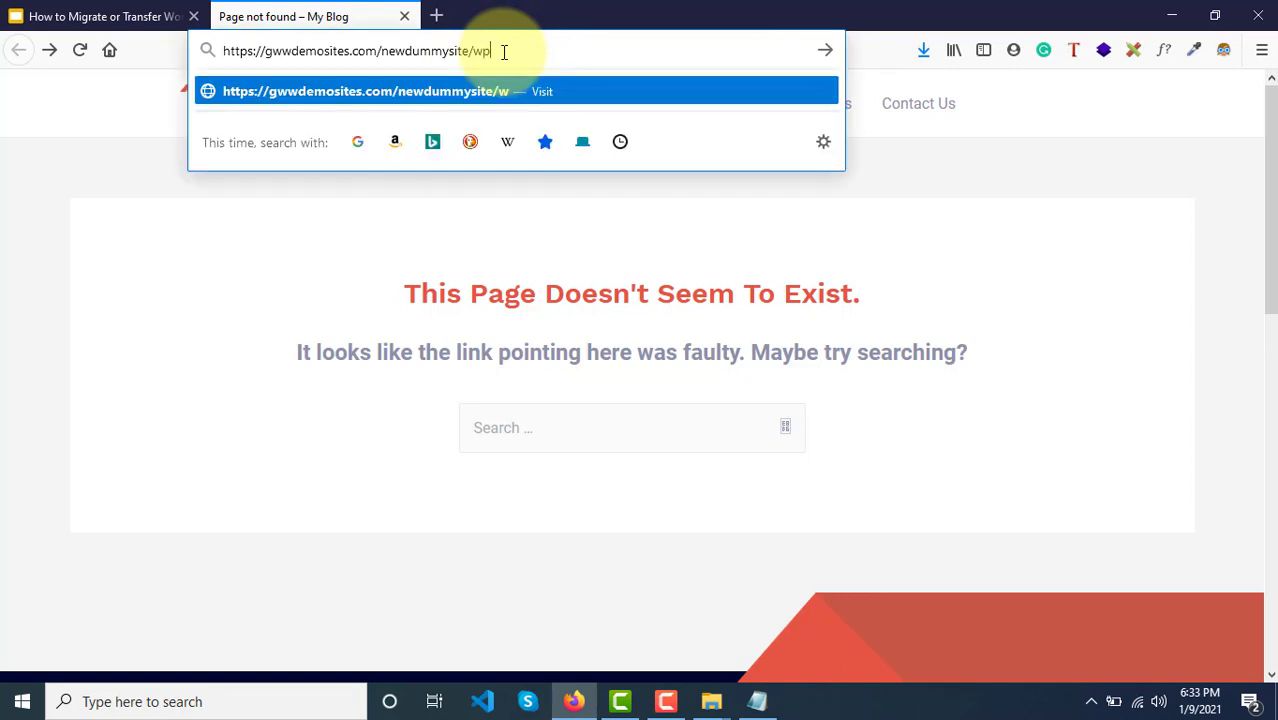
type("-login.php")
key("Return")
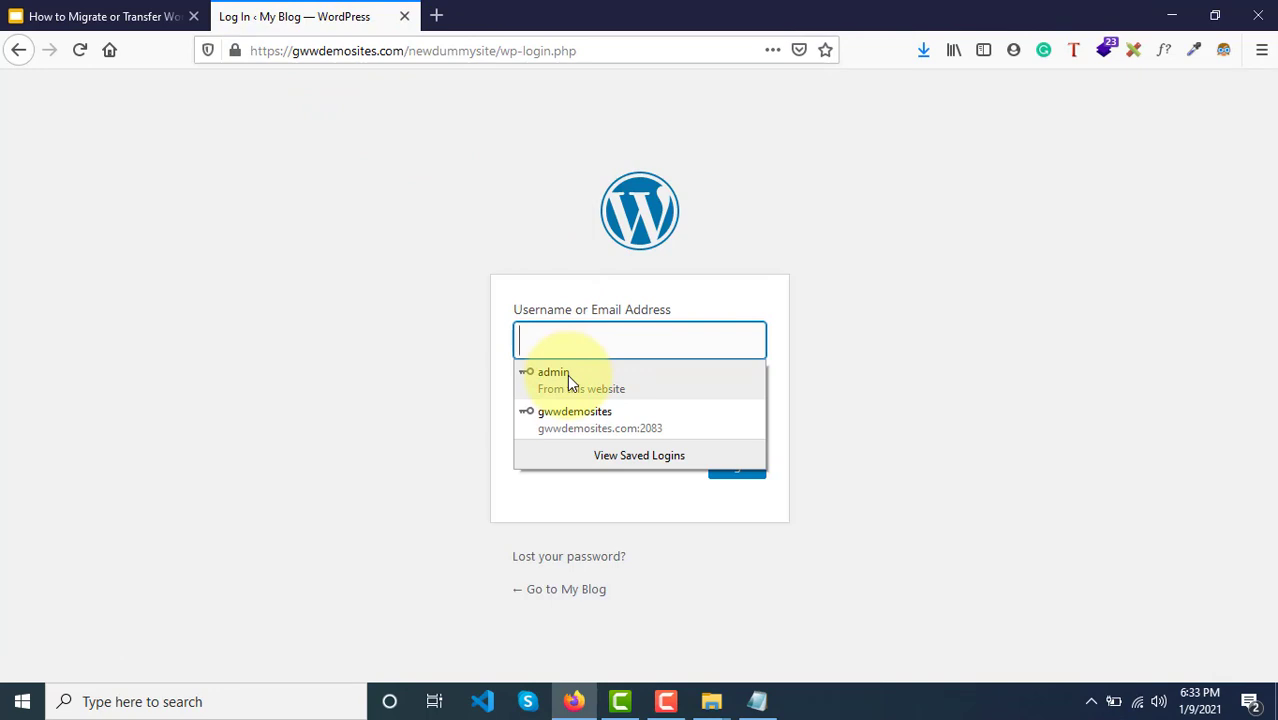
Step: Submit a saved autofill login, which fails with an incorrect-password error
left_click(567, 374)
left_click(719, 472)
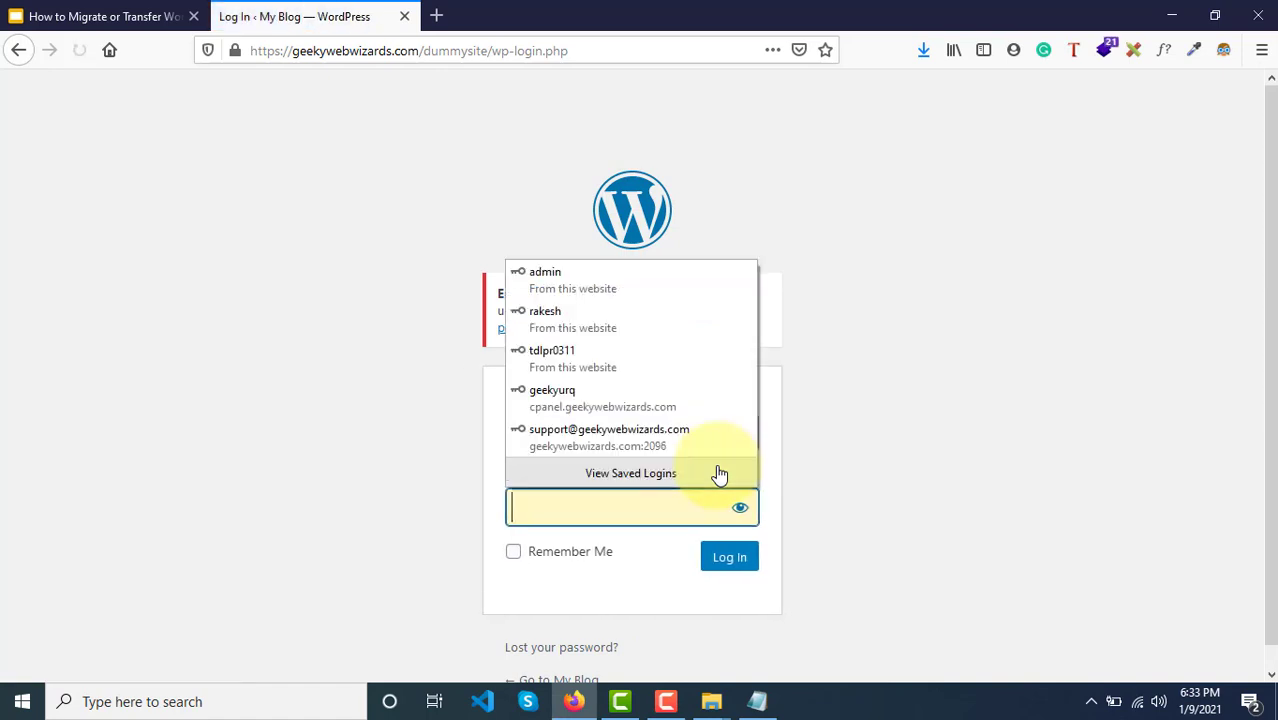
left_click(385, 463)
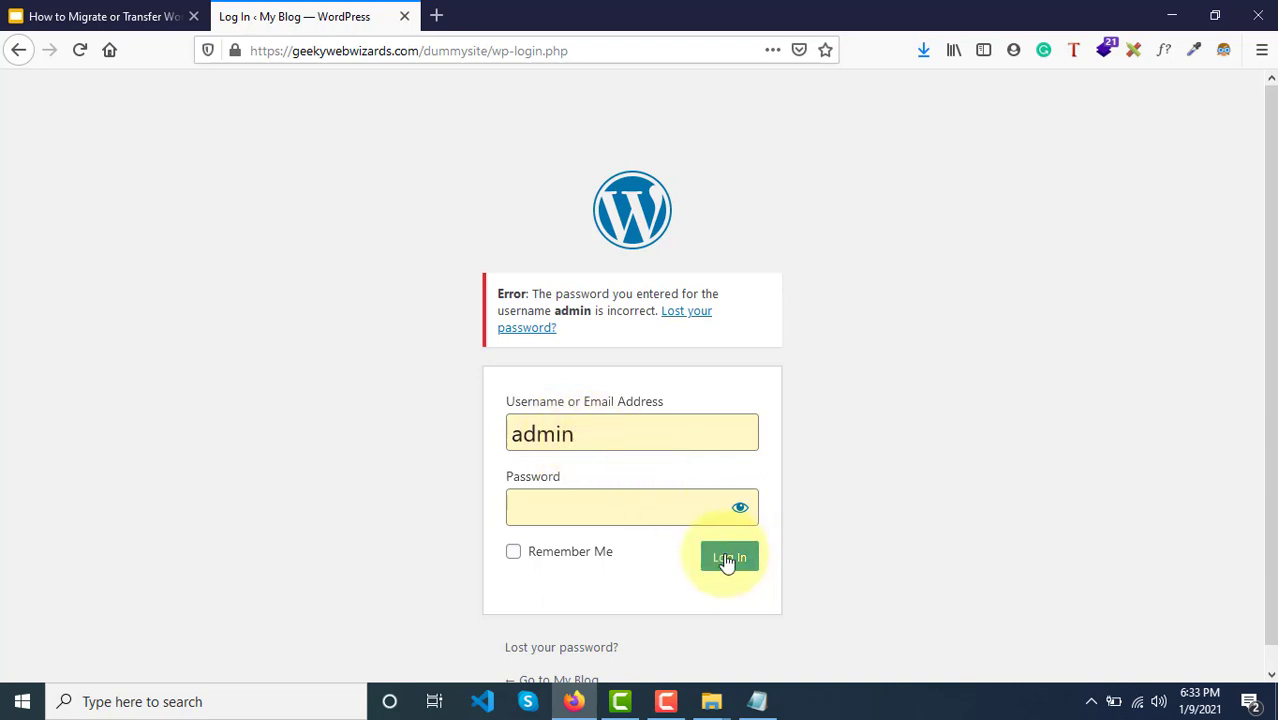
Step: Retry logging in as 'rakesh' with a saved password, getting 'Unknown username', and re-enter 'rakesh'
left_click(556, 494)
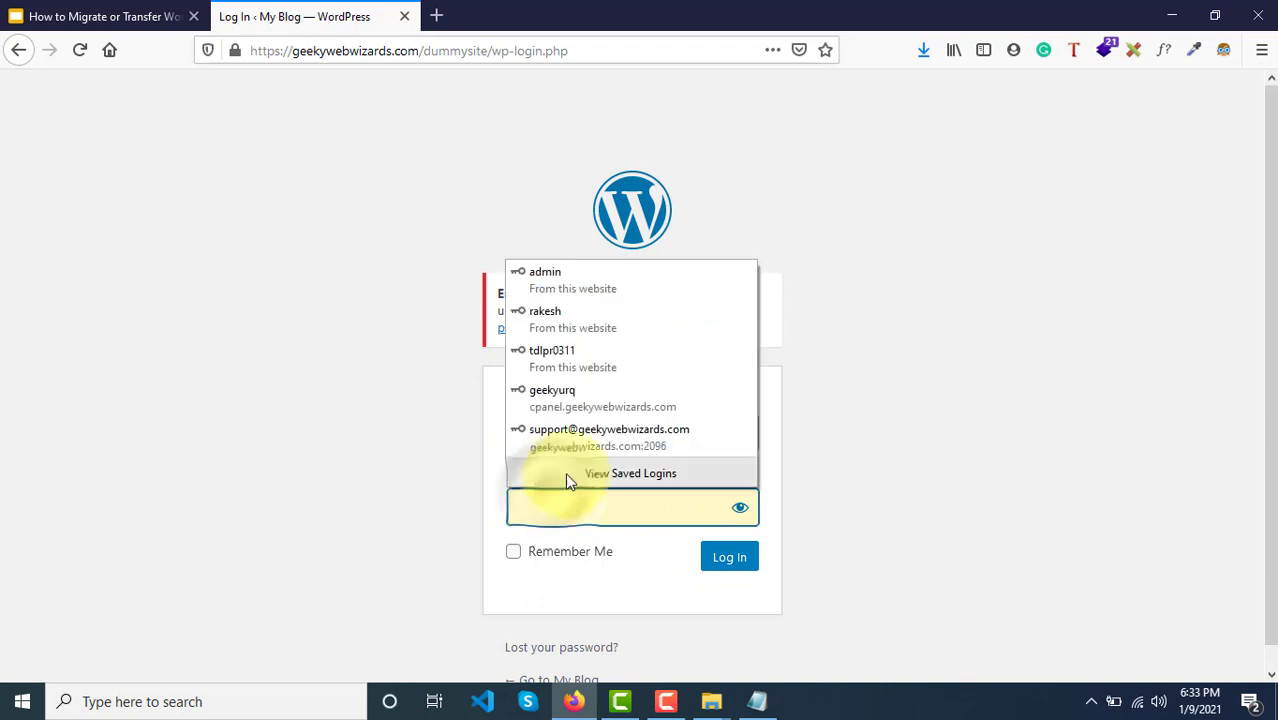
left_click(565, 331)
left_click_drag(600, 446, 462, 437)
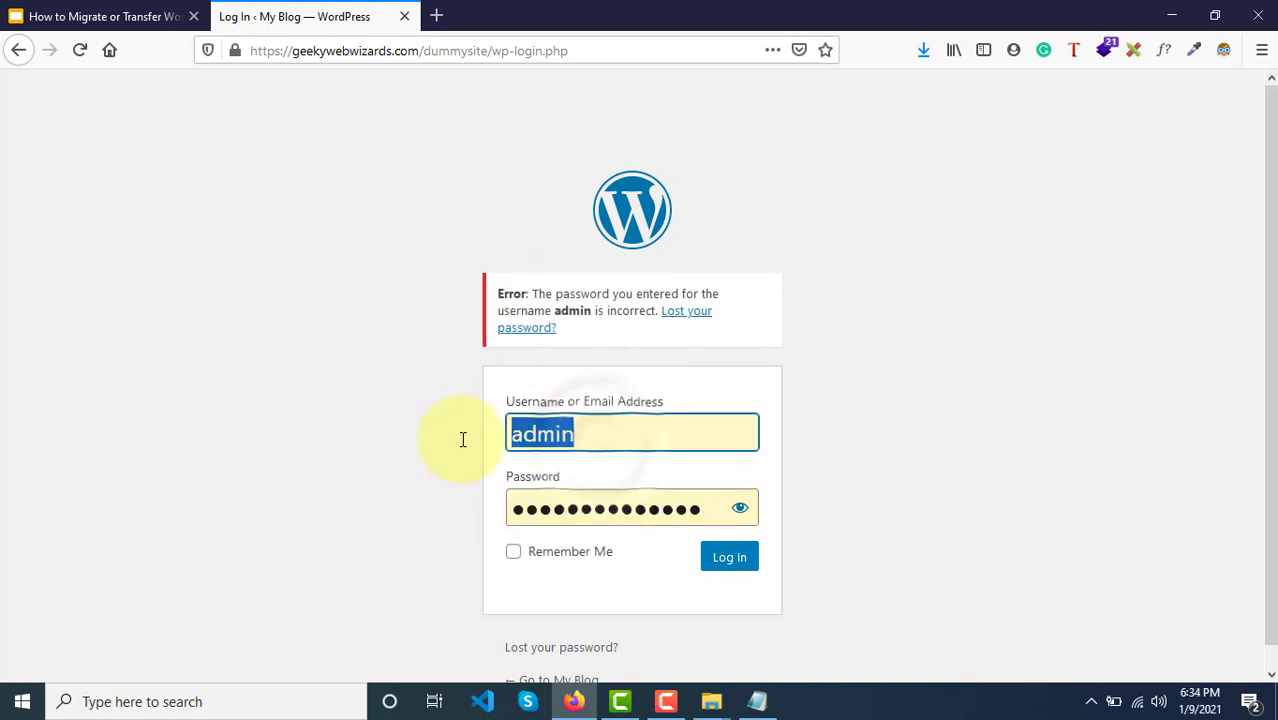
type("rakesh")
key("Tab")
type("***")
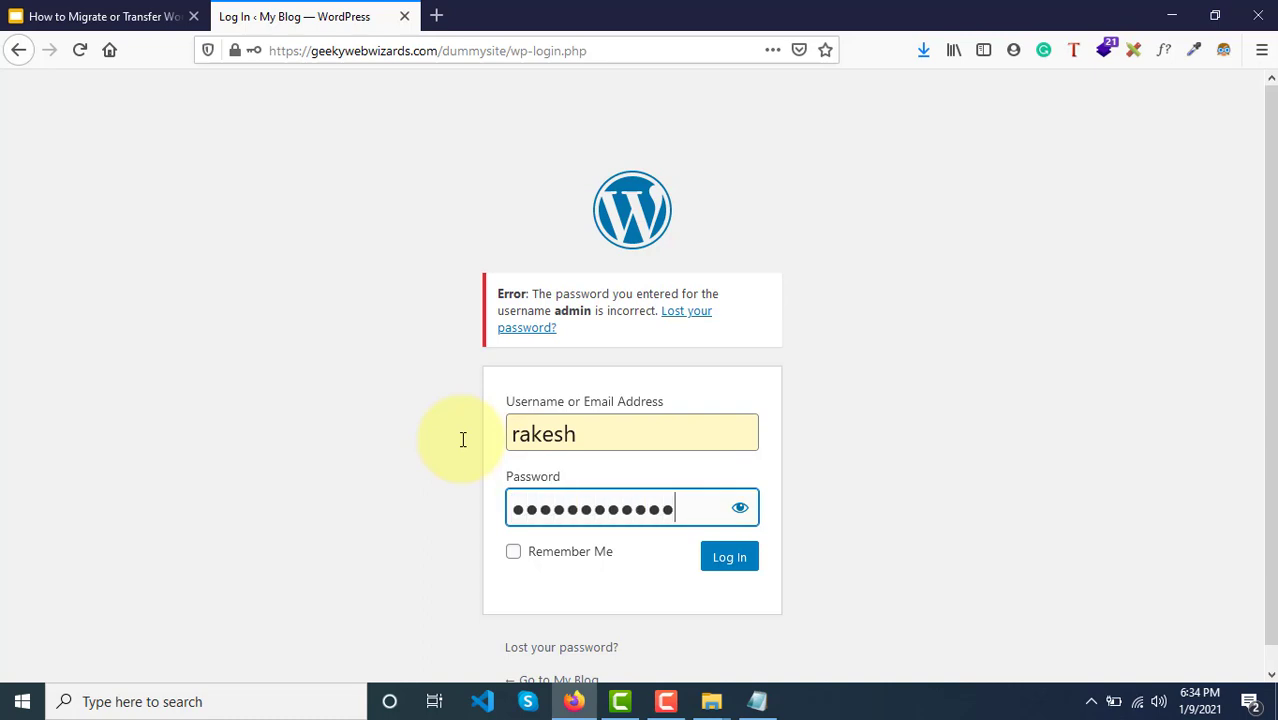
left_click(733, 557)
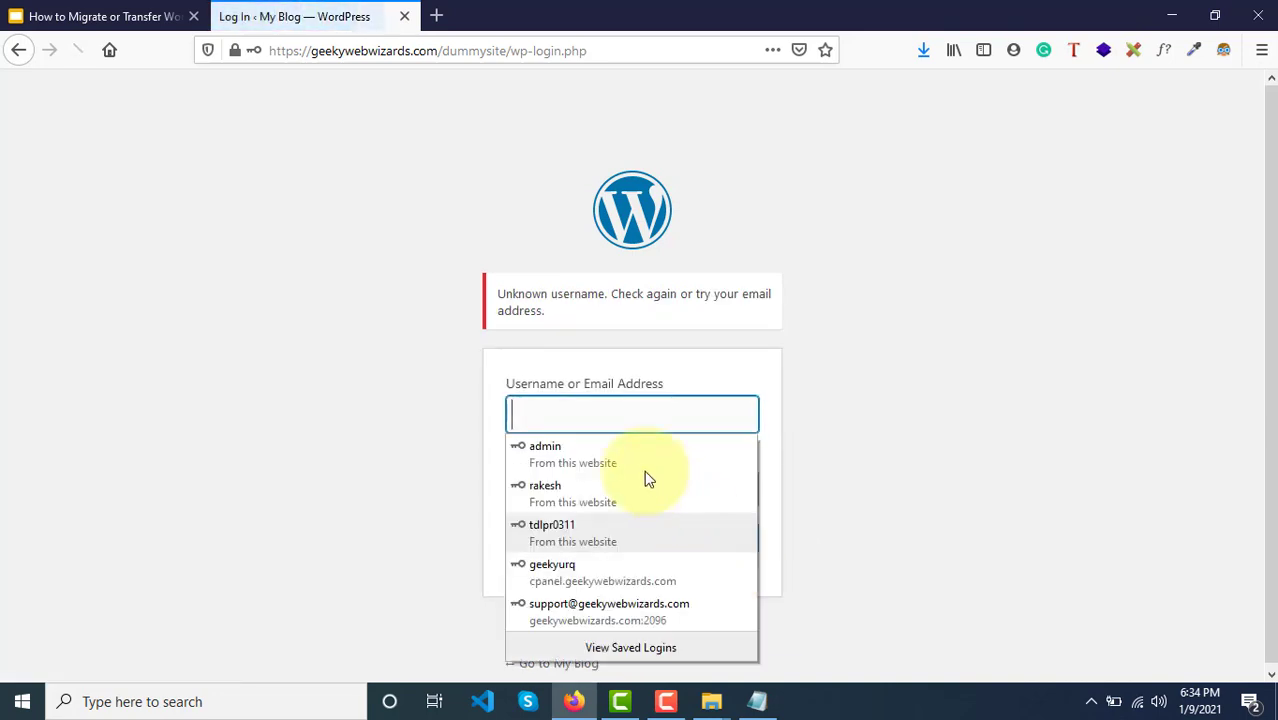
type("rakesh")
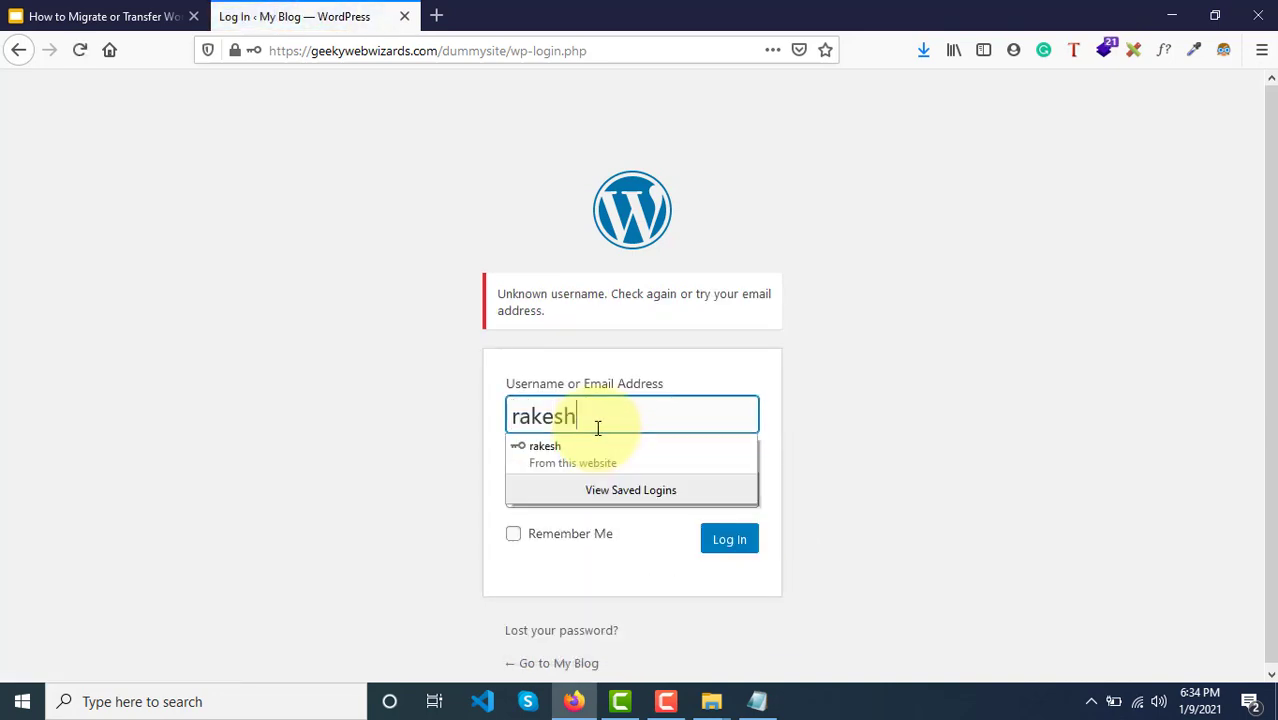
key("Tab")
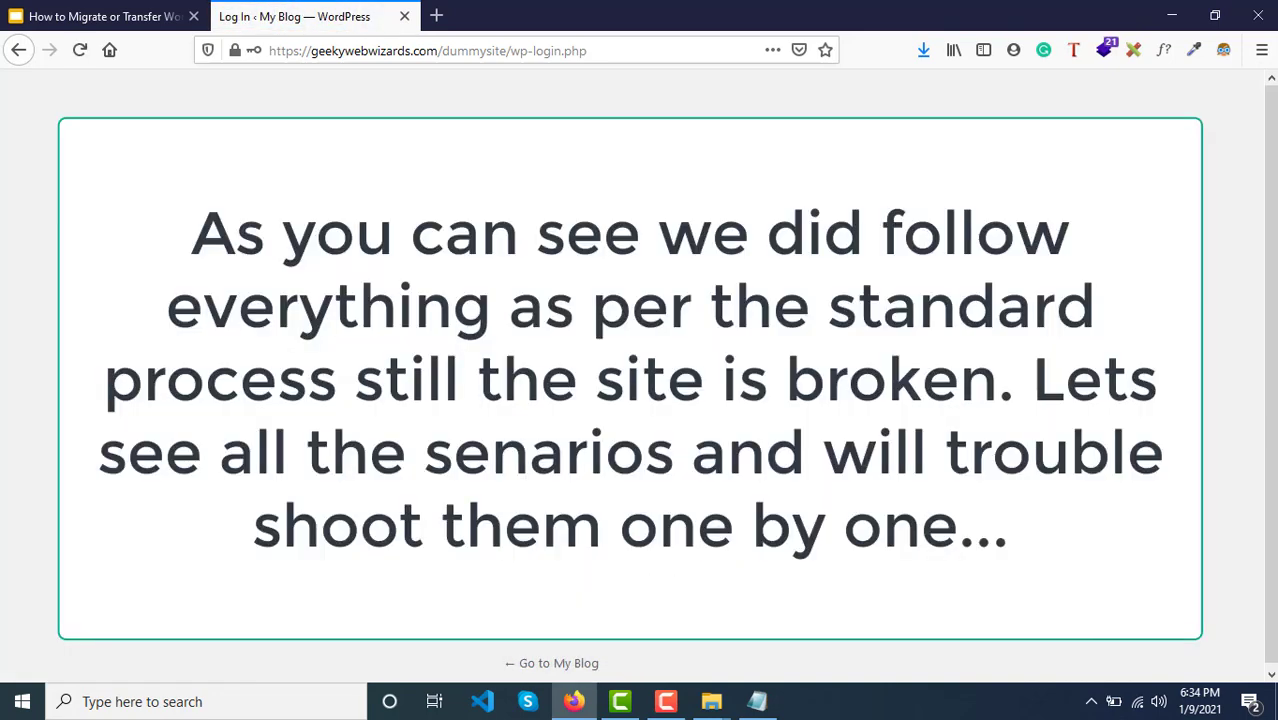
Step: Submit the login form twice until gwwdemosites.com/newdummysite/ shows the ATTAB roofing homepage
key("Return")
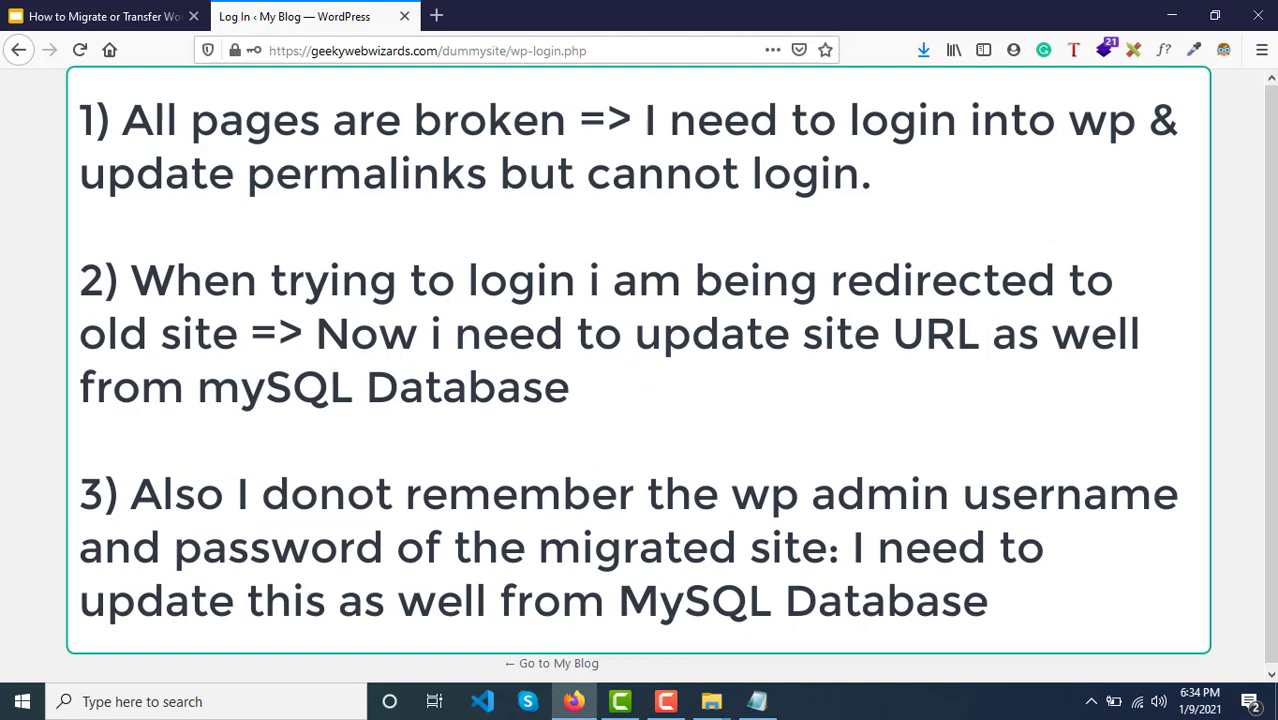
key("Return")
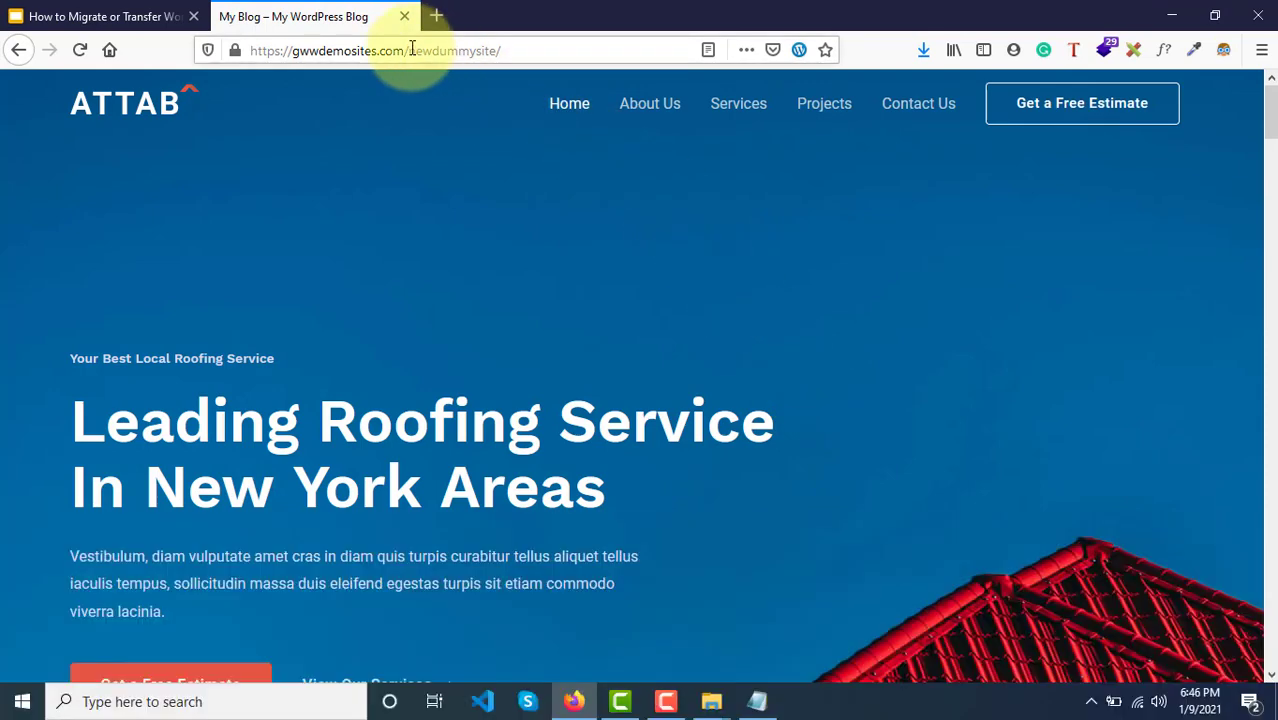
Step: Copy the bare gwwdemosites.com domain into a new tab and load its root page
left_click_drag(412, 49, 495, 51)
left_click(501, 51)
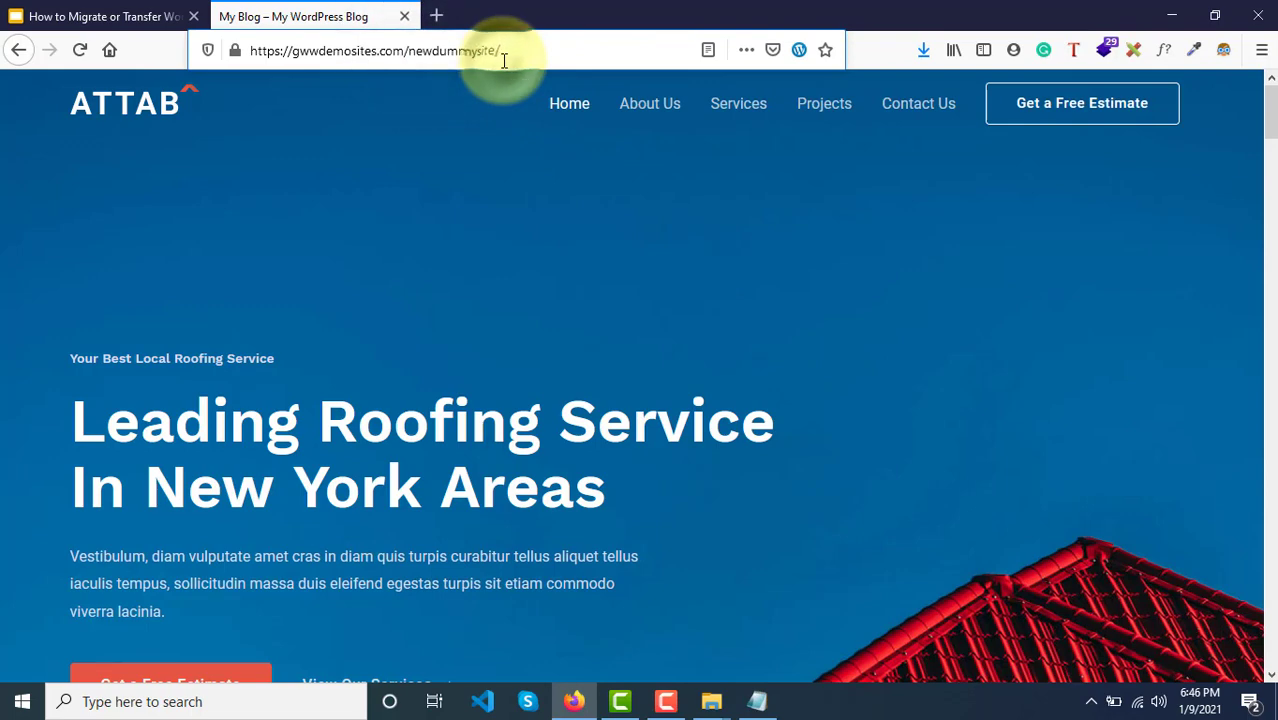
left_click(436, 17)
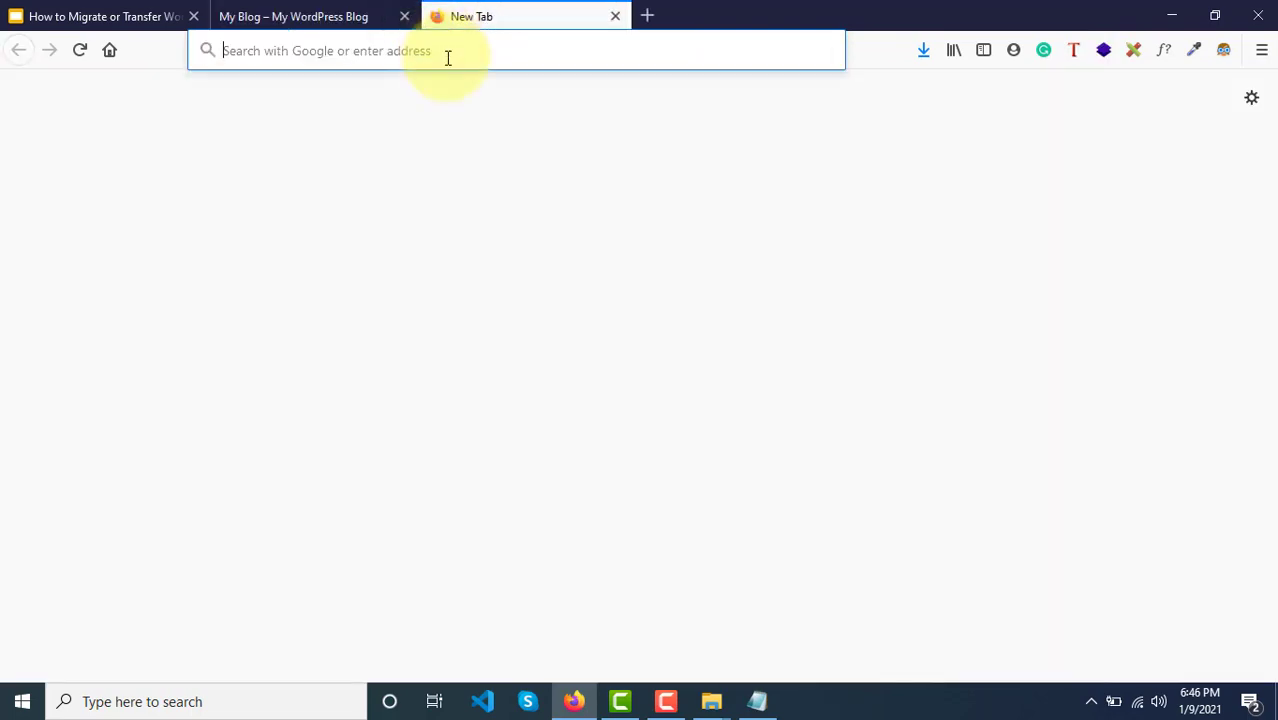
left_click(328, 15)
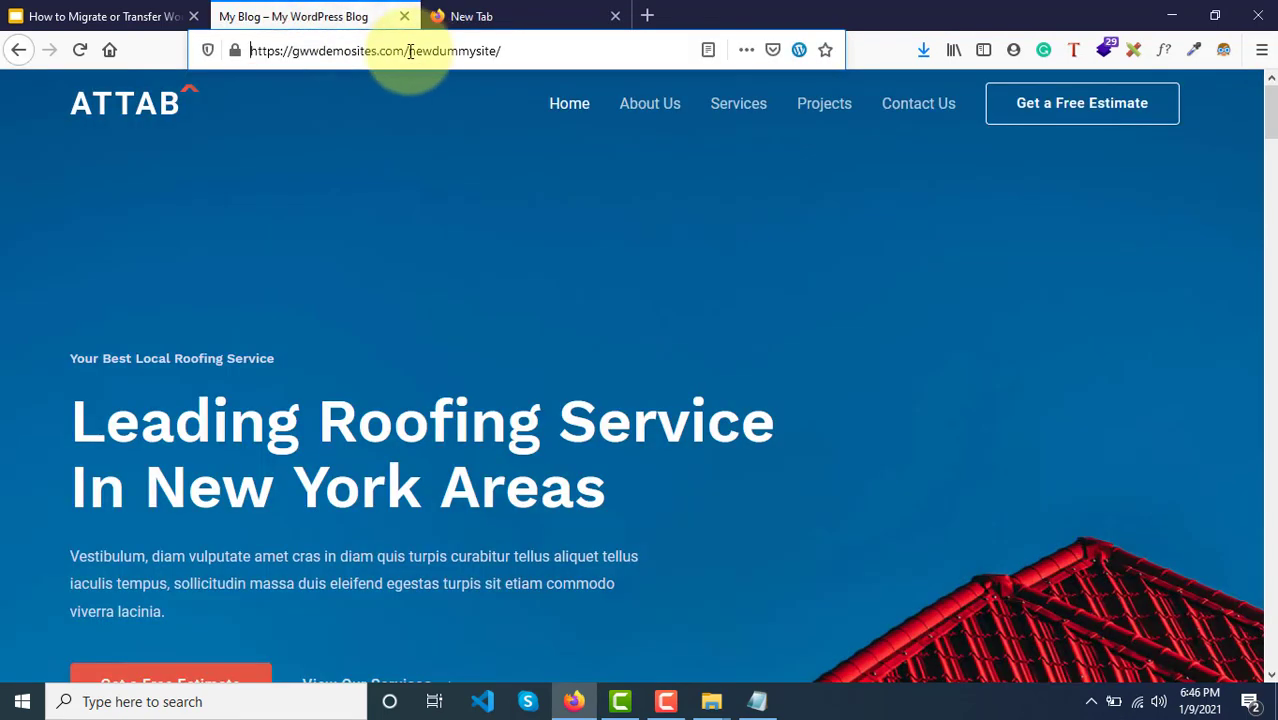
left_click_drag(408, 51, 251, 51)
key("ctrl+c")
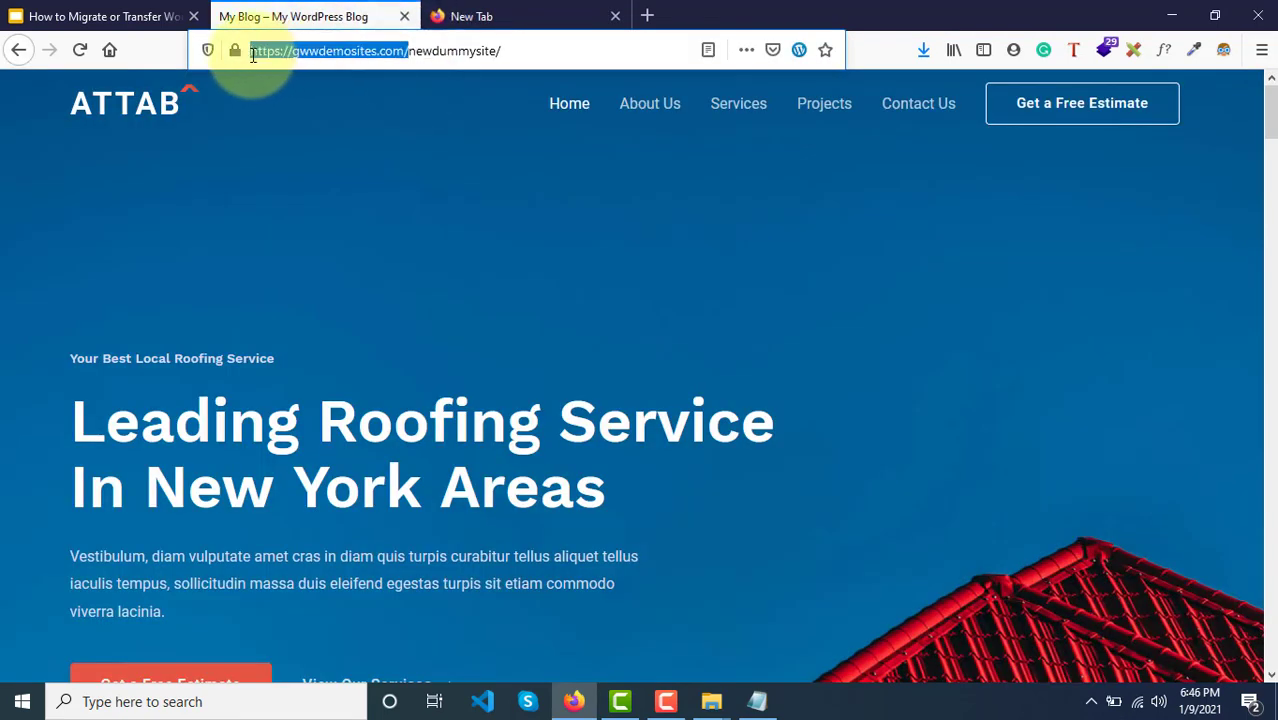
left_click(502, 9)
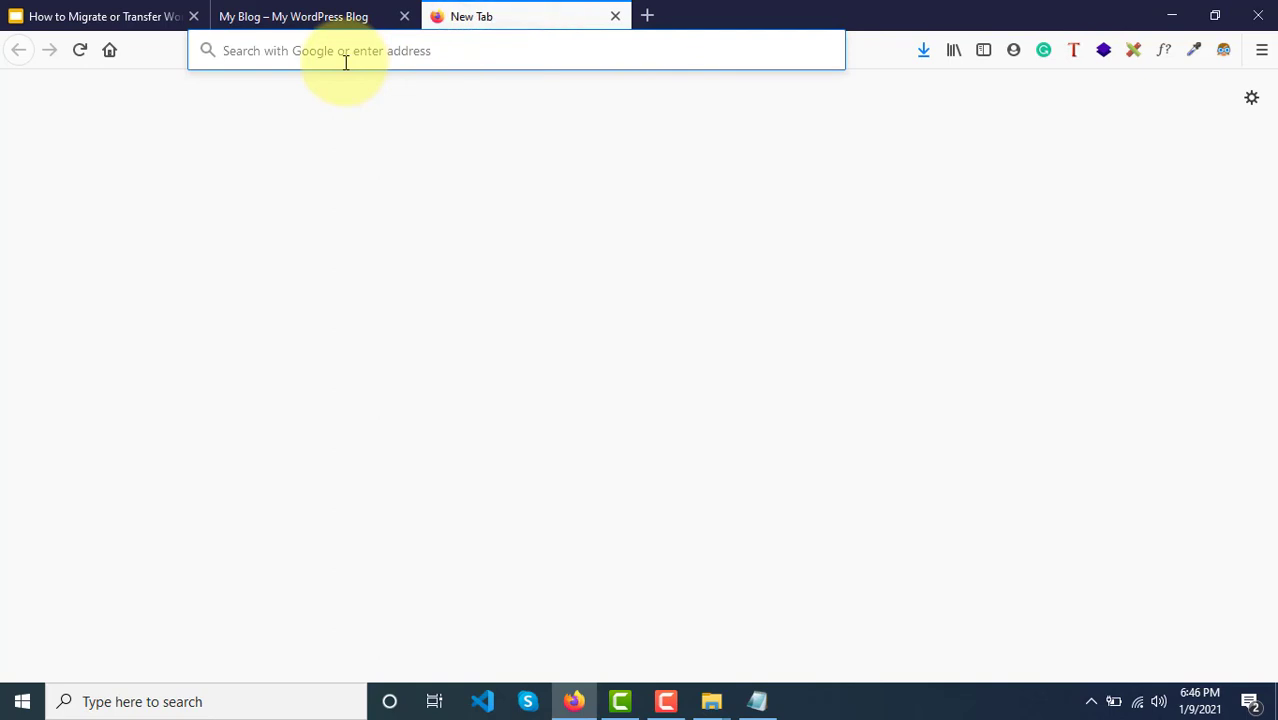
key("ctrl+v")
key("Return")
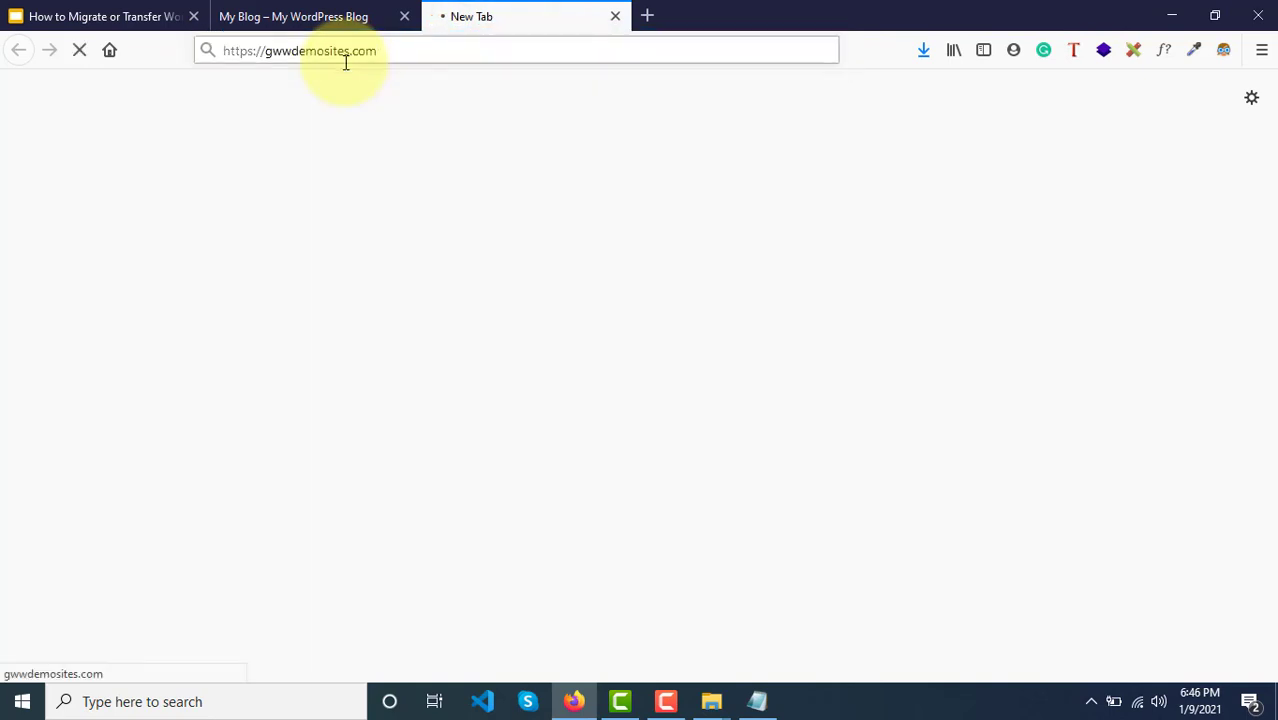
Step: Log in at gwwdemosites.com/cpanel and open phpMyAdmin from the Databases section
left_click(391, 49)
left_click(417, 52)
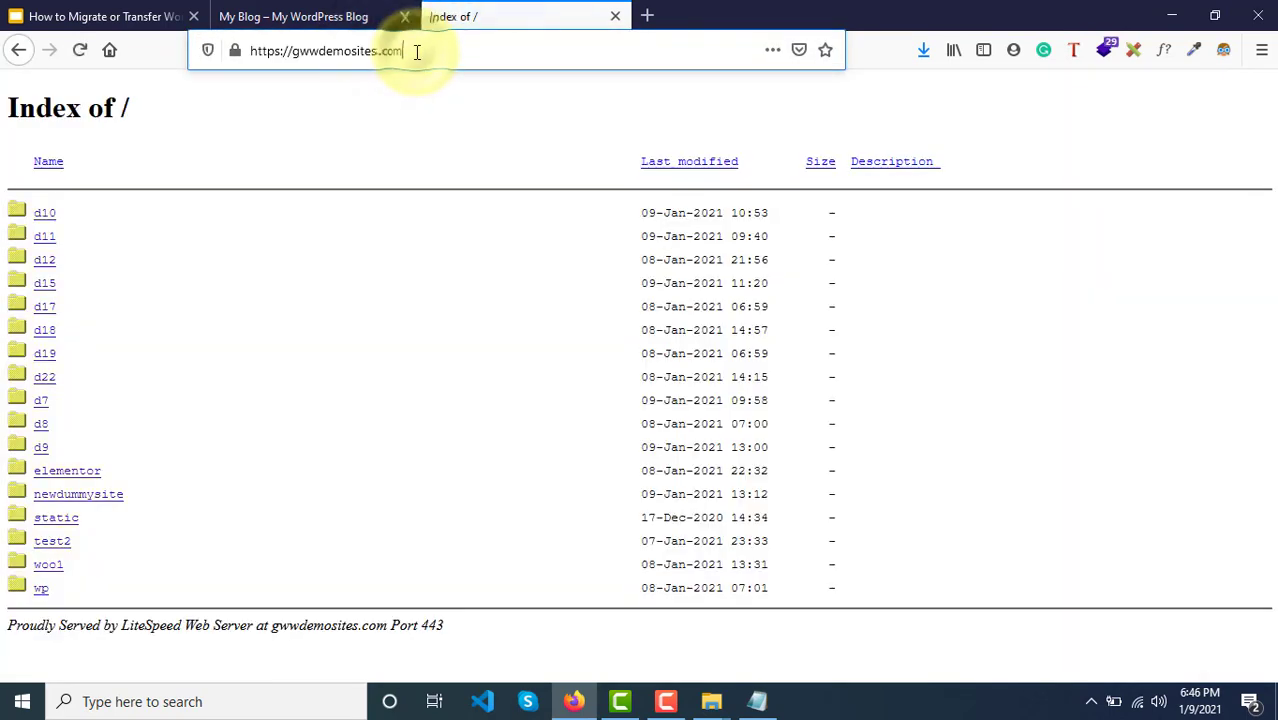
type("/cpane")
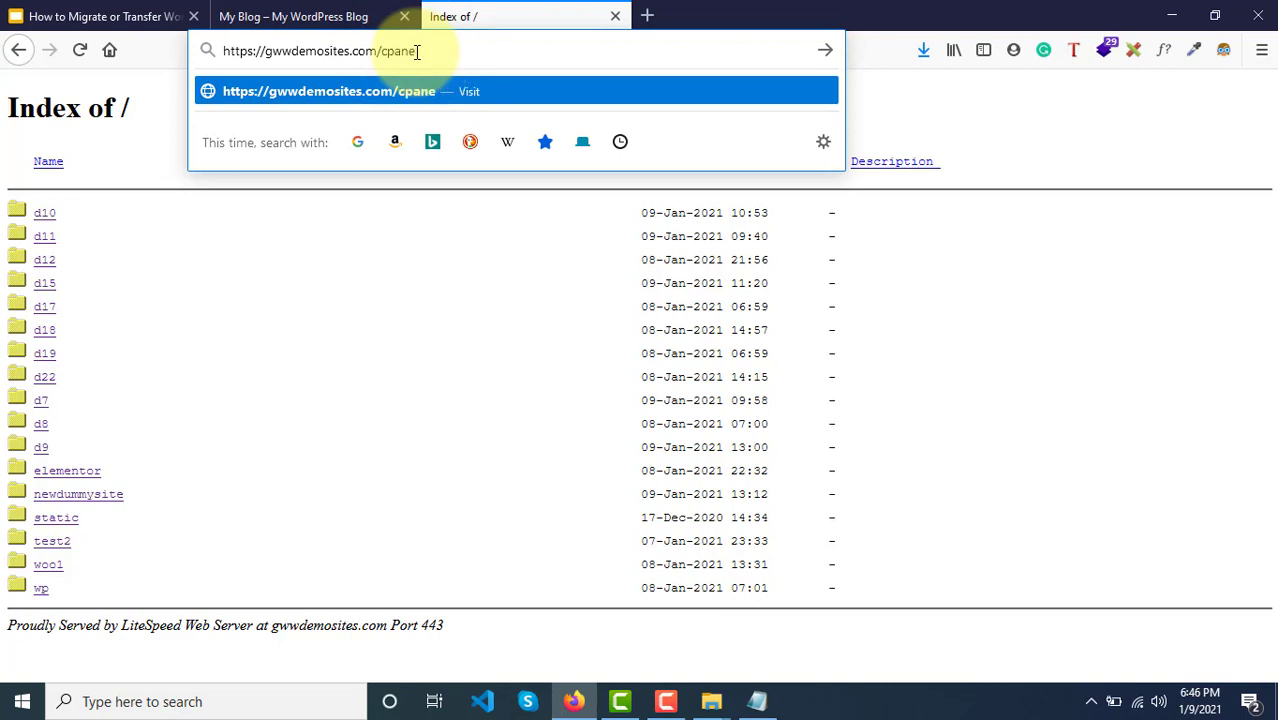
type("l")
key("Return")
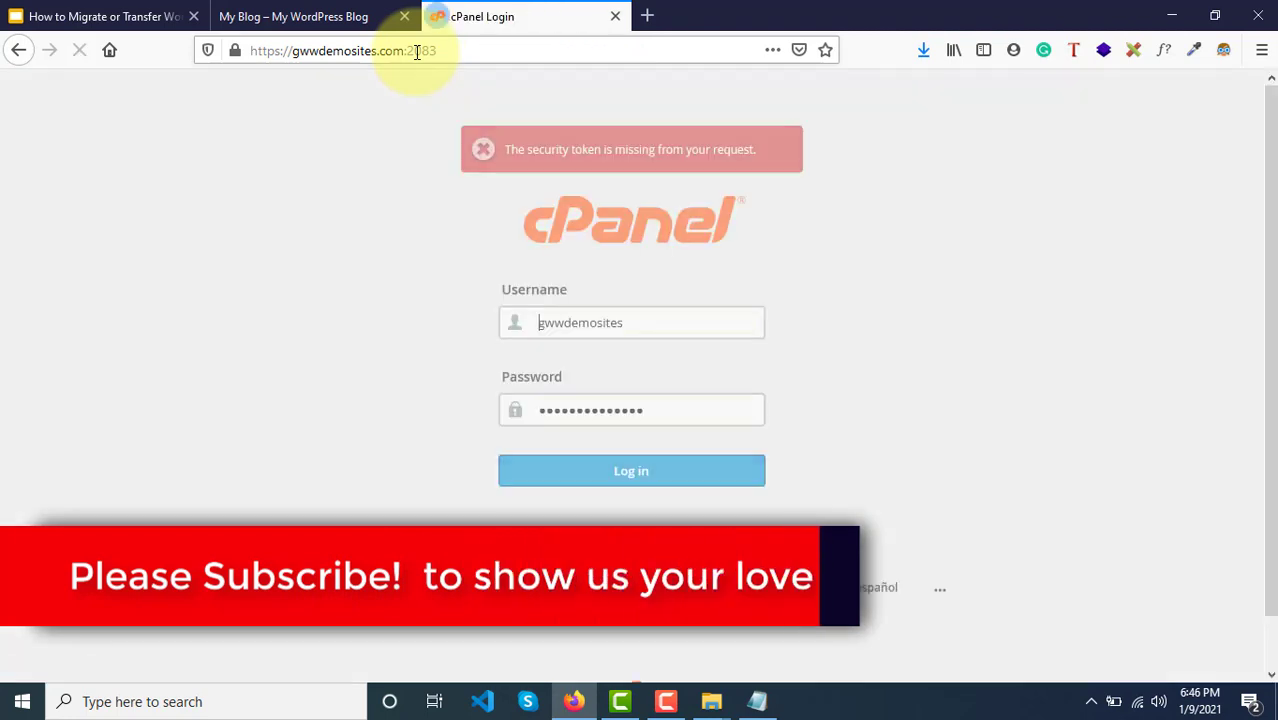
left_click(634, 475)
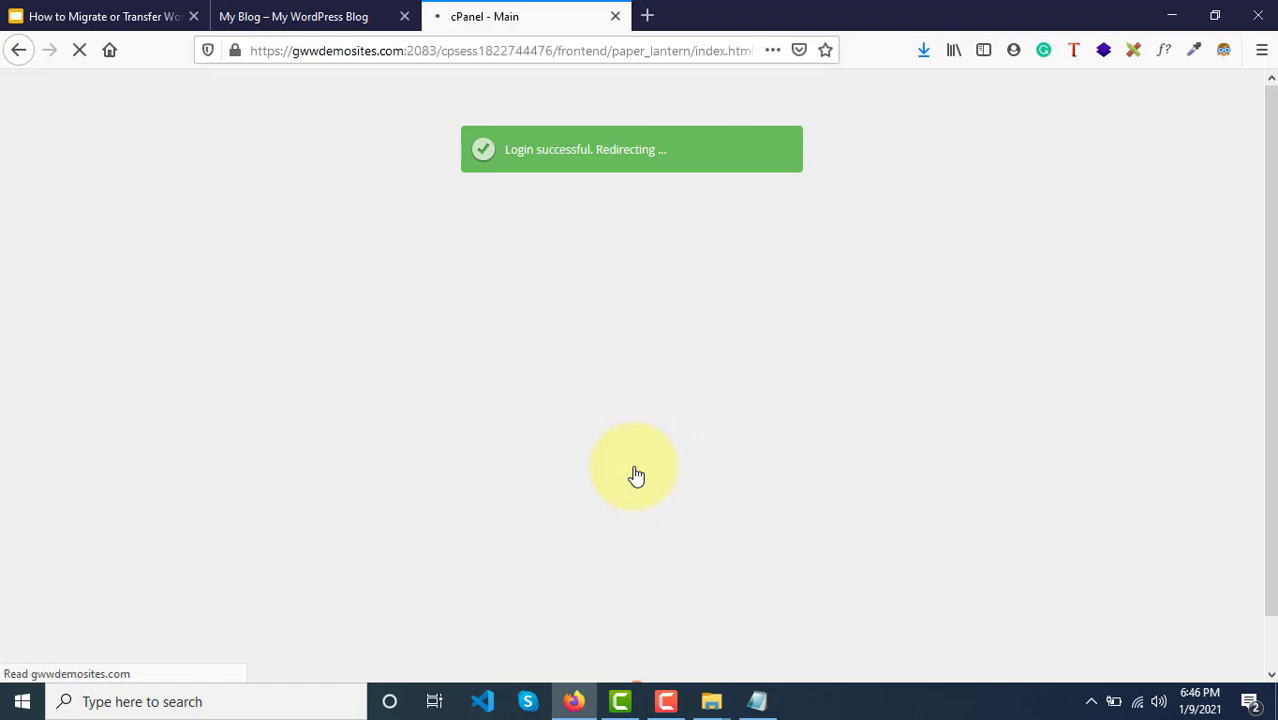
scroll(248, 471, "down", 5)
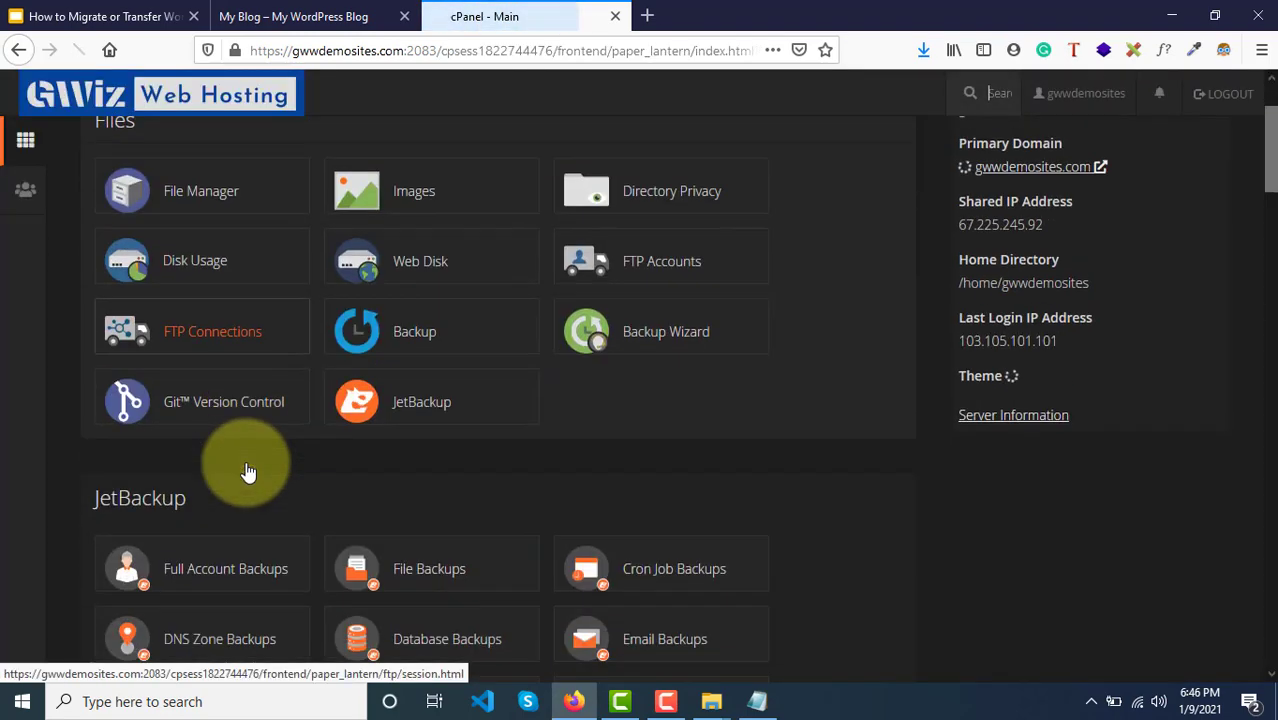
scroll(221, 573, "down", 3)
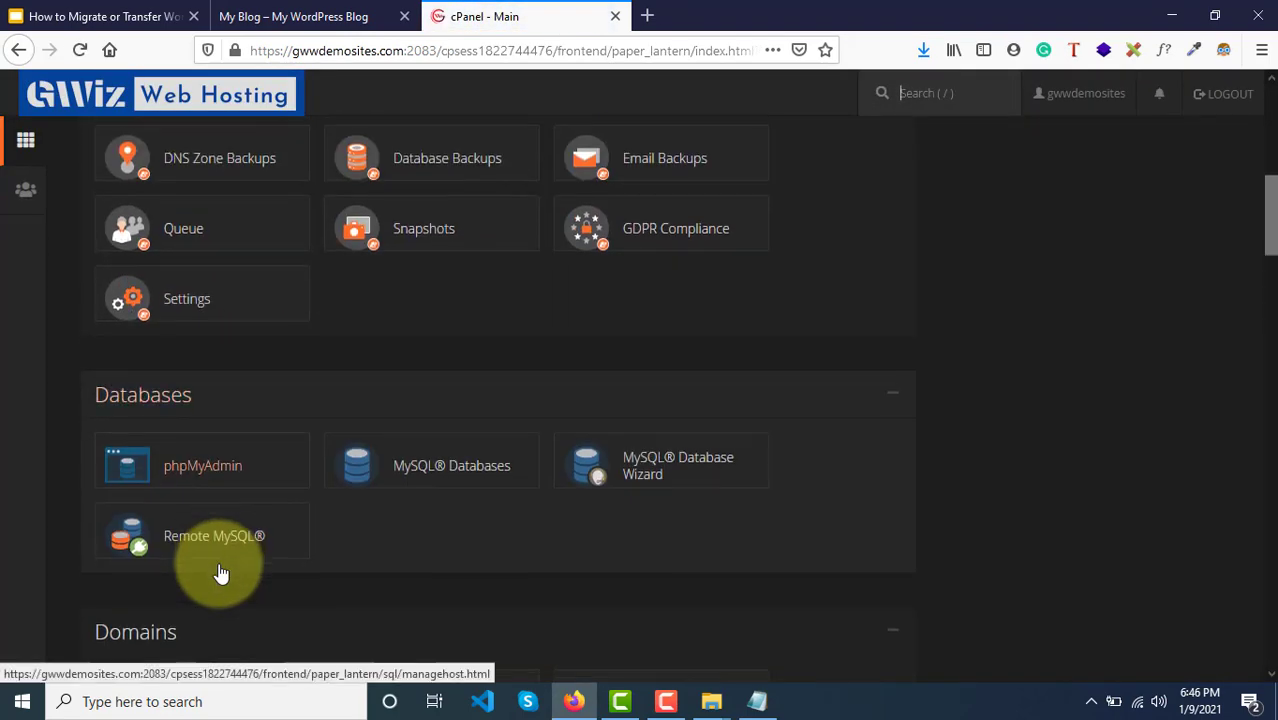
left_click(190, 472)
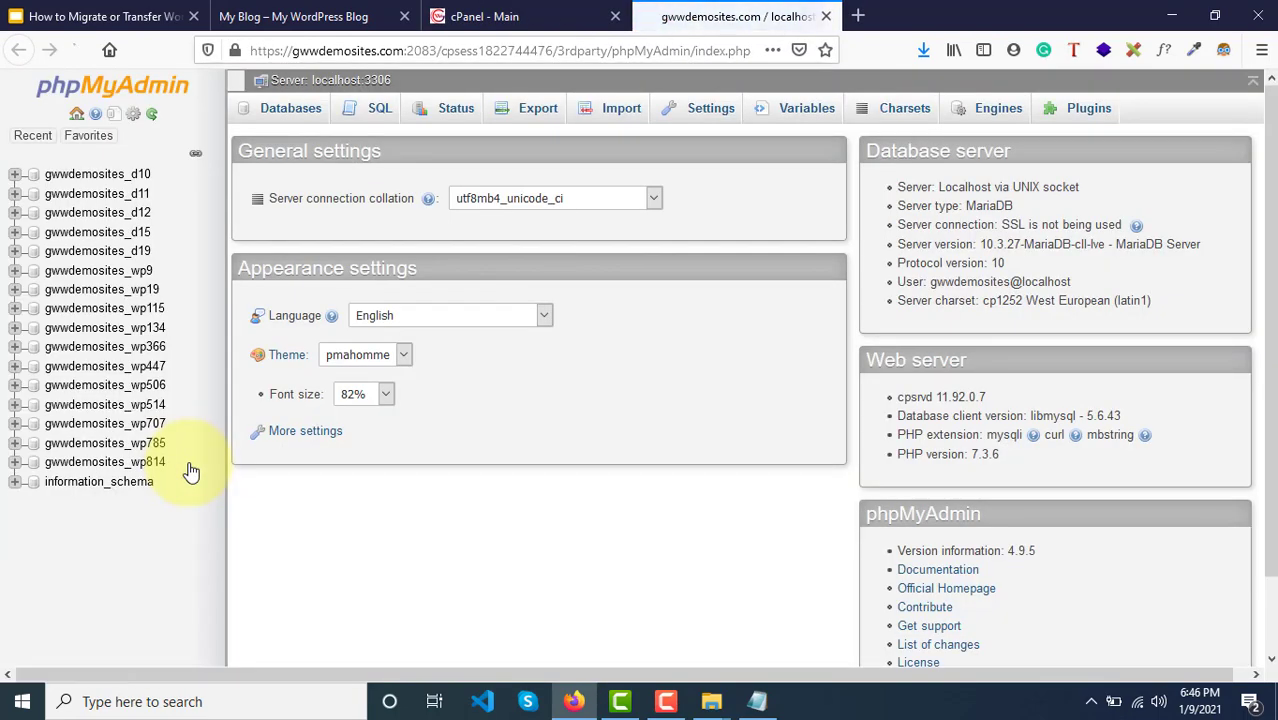
Step: Check the migrated site's web address in its tab before returning to phpMyAdmin
scroll(191, 471, "down", 3)
left_click(375, 22)
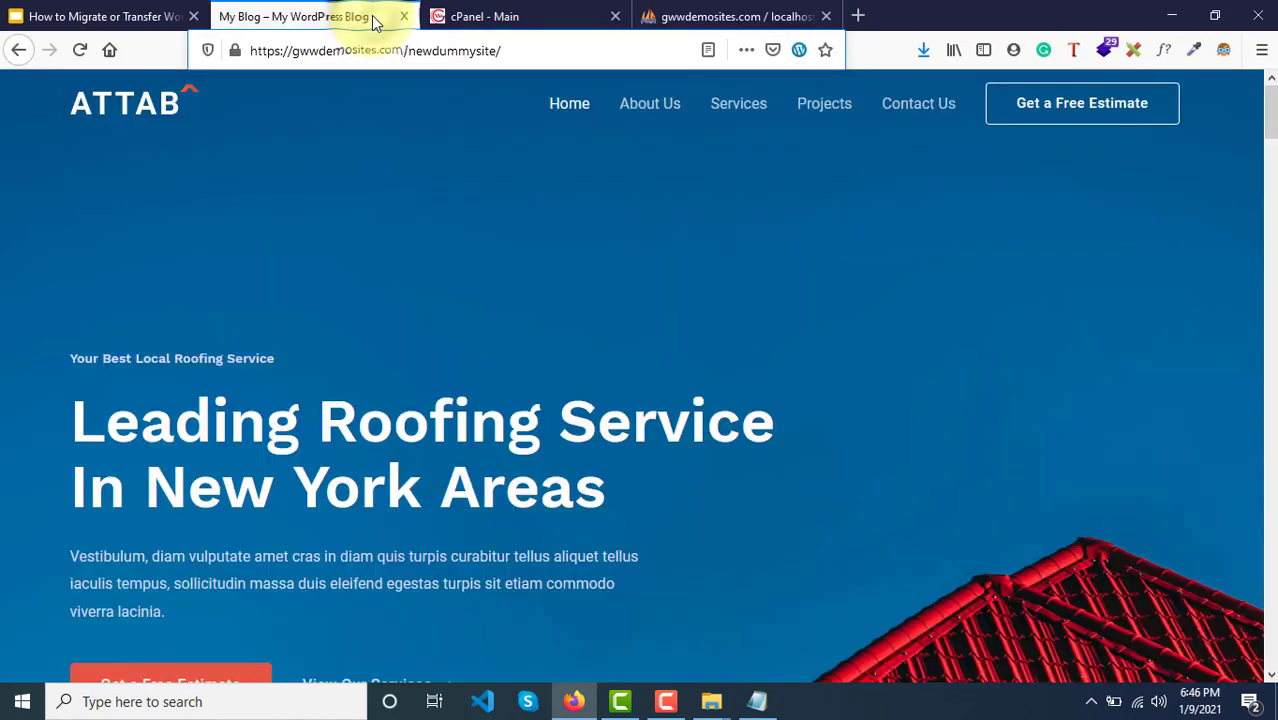
left_click(441, 50)
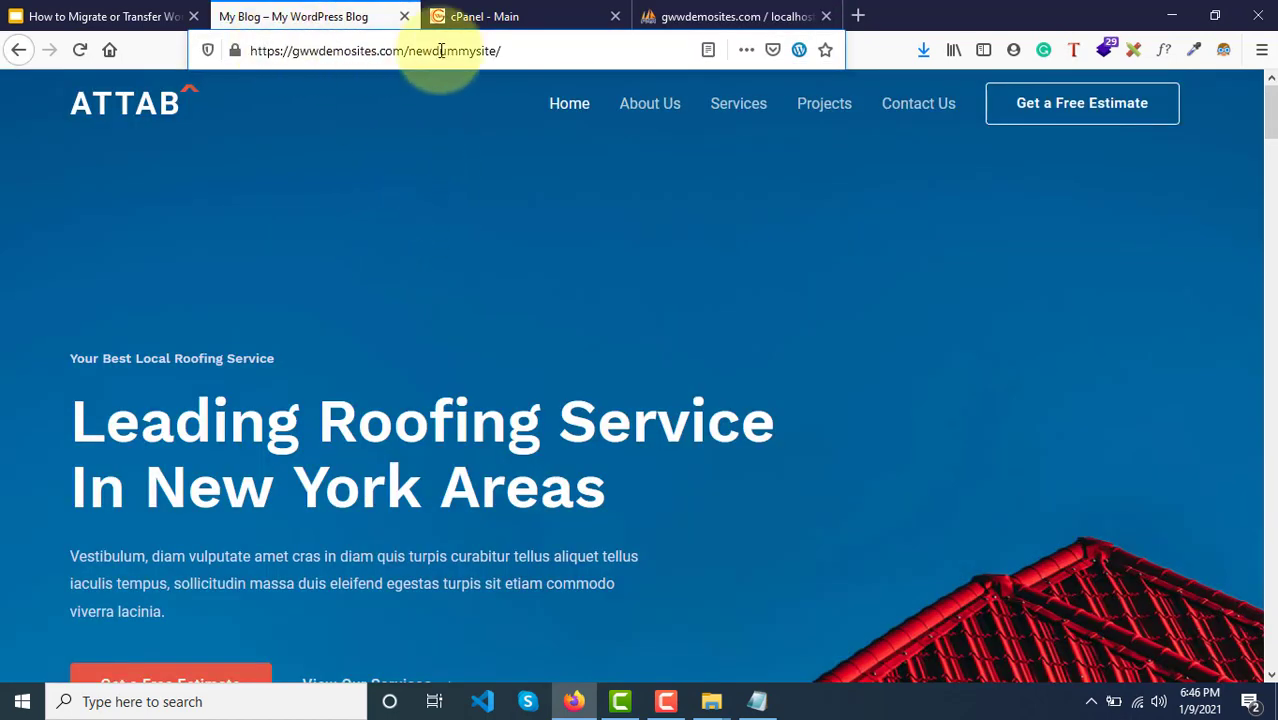
left_click(736, 14)
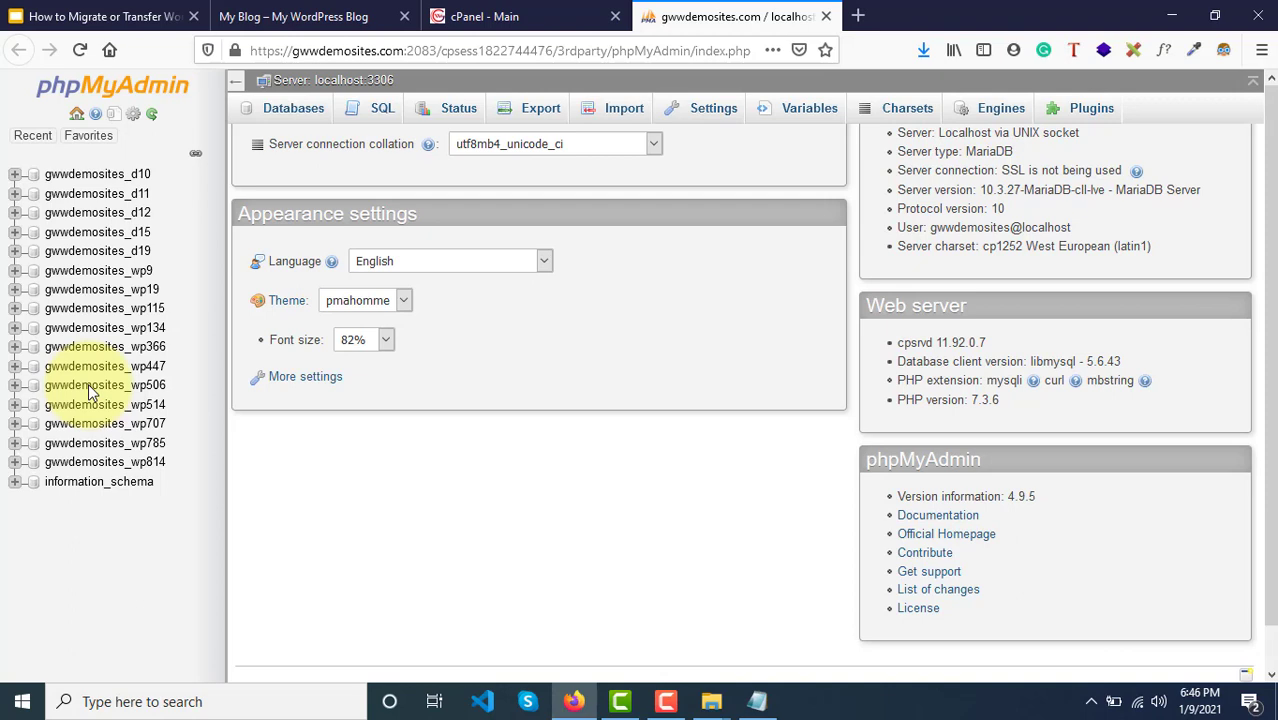
Step: Expand gwwdemosites_wp506 and browse the wpn3_users table, then the wpn3_options table
scroll(88, 390, "up", 1)
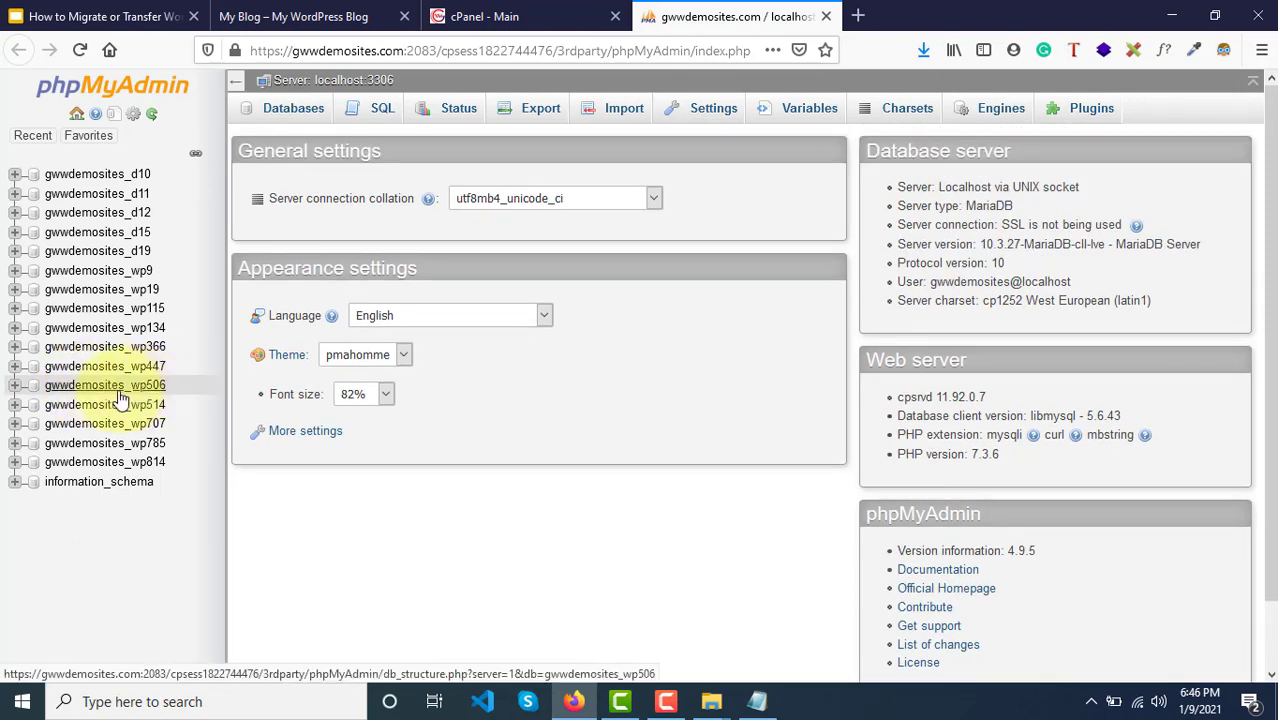
left_click(116, 389)
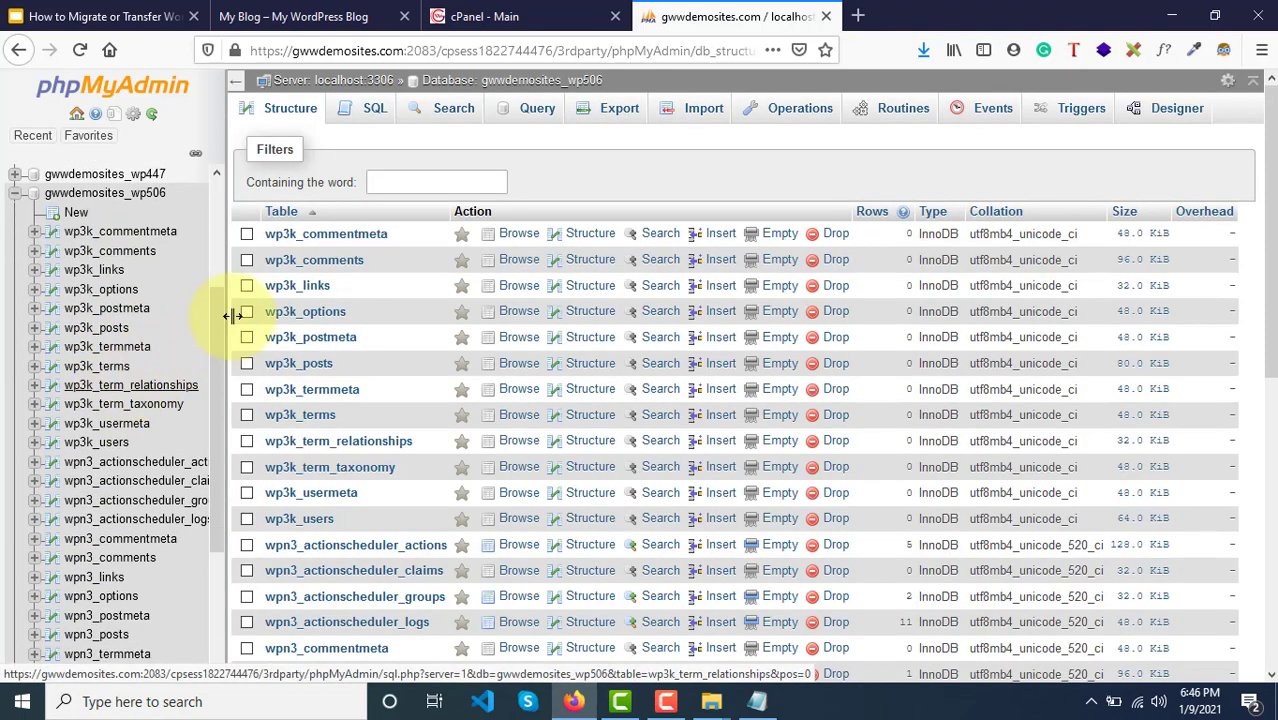
scroll(355, 528, "down", 5)
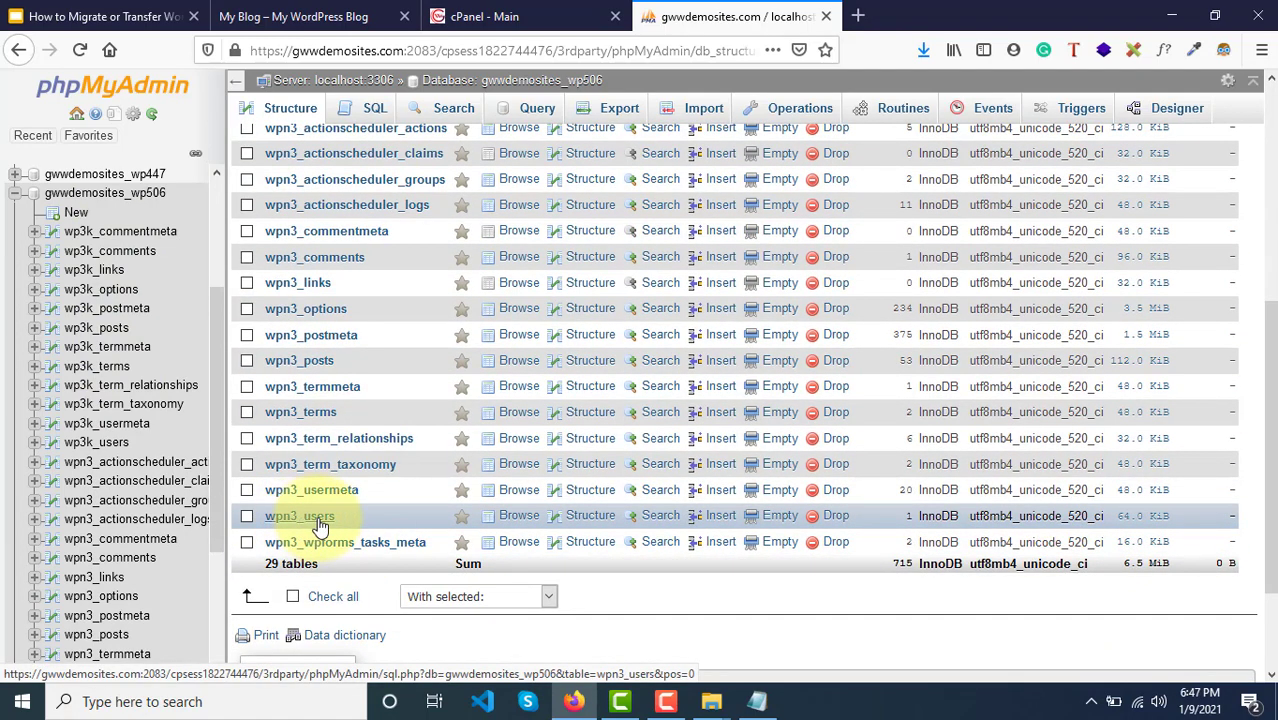
left_click(318, 520)
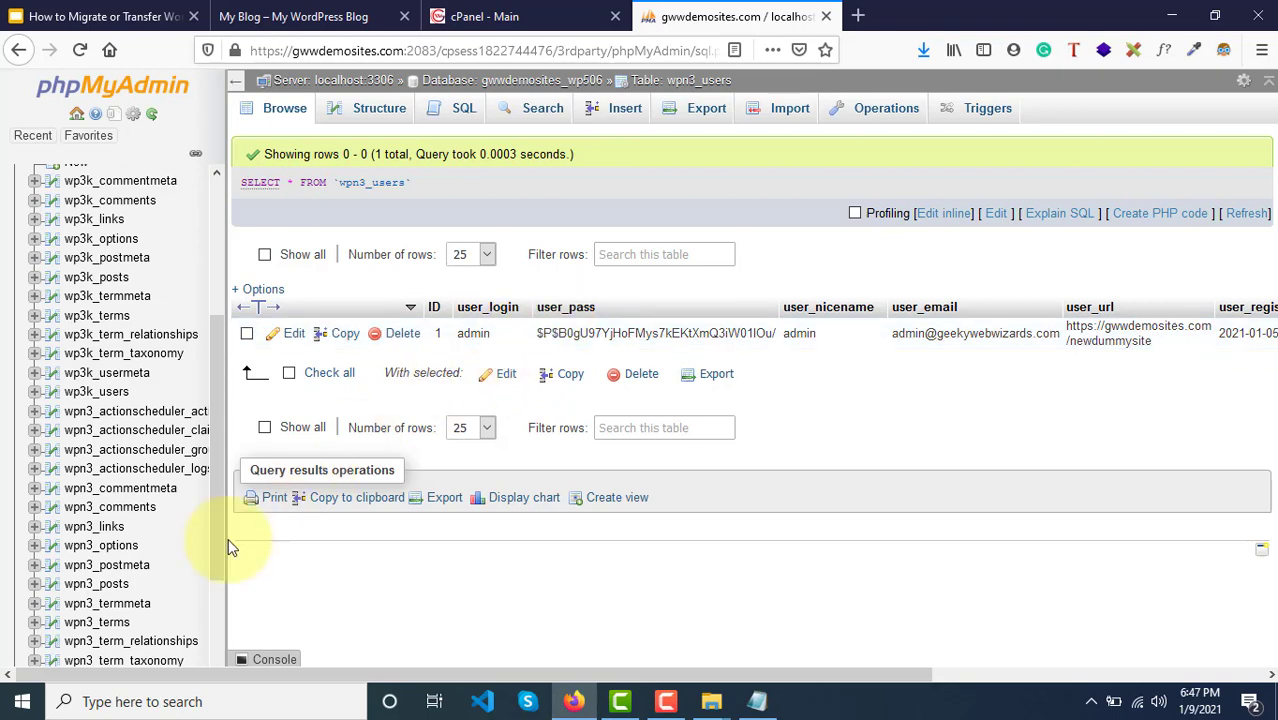
scroll(136, 623, "down", 2)
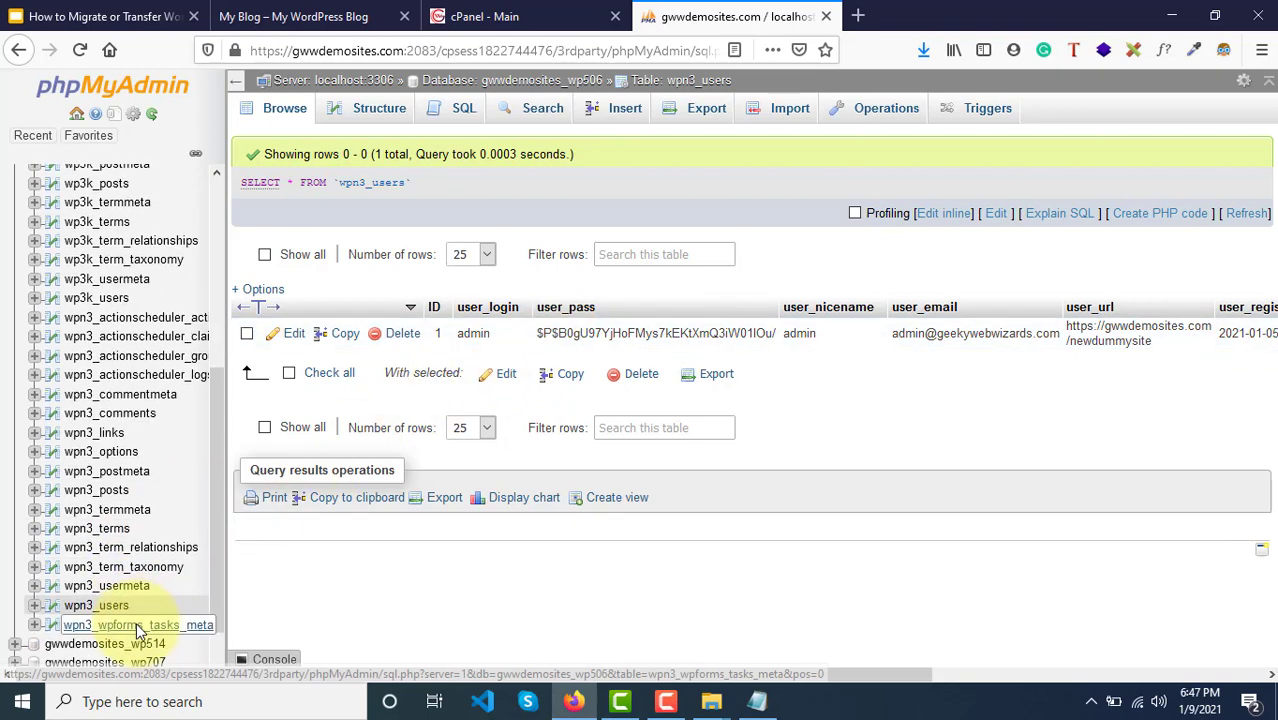
left_click(114, 460)
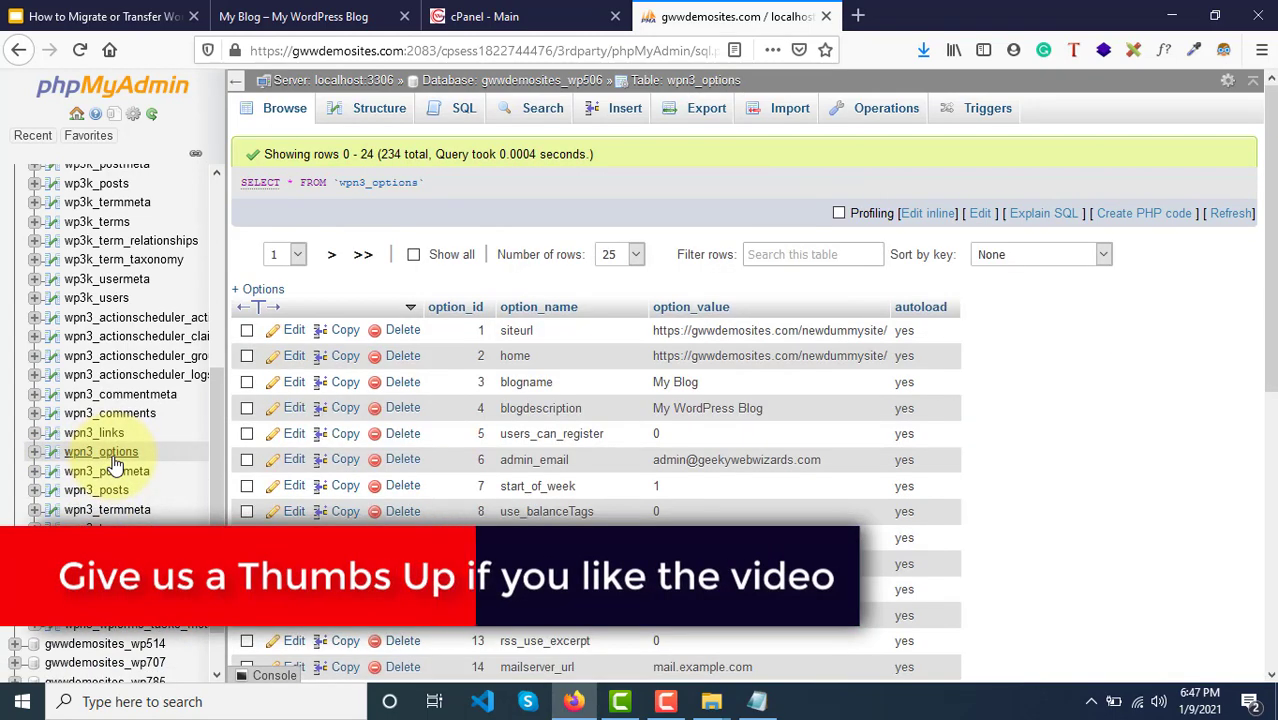
scroll(114, 465, "up", 5)
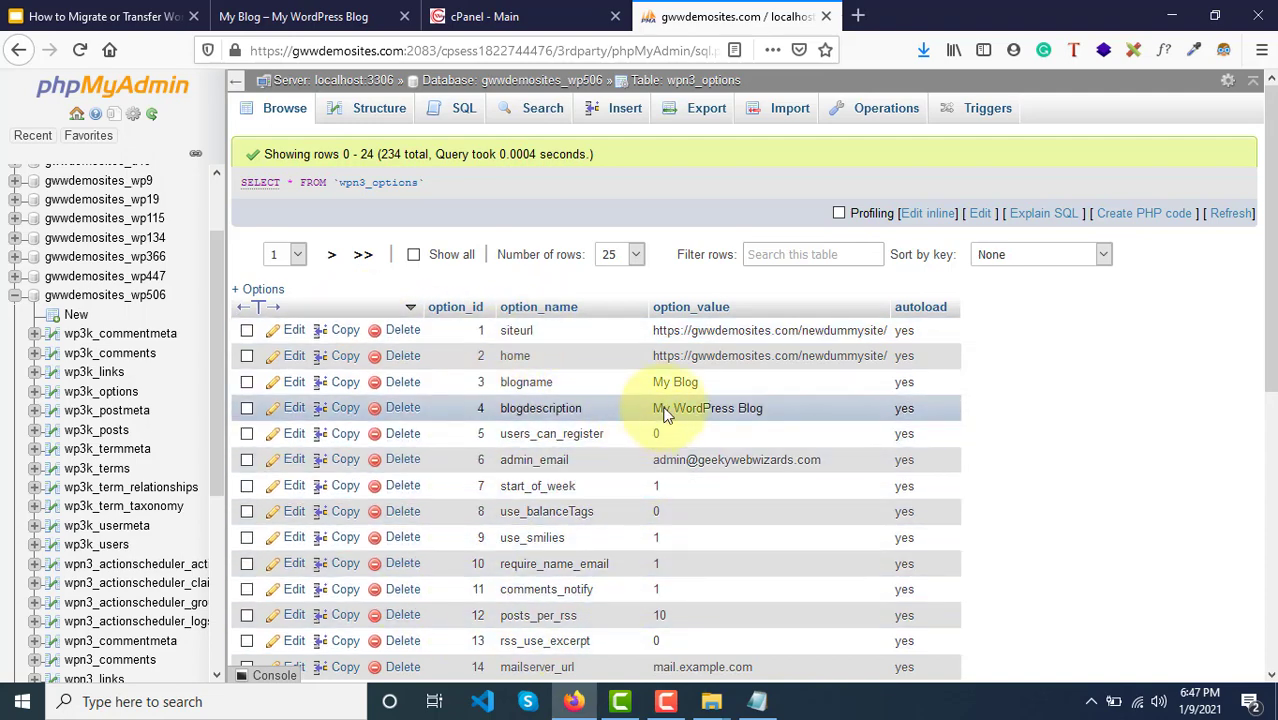
left_click_drag(655, 330, 887, 330)
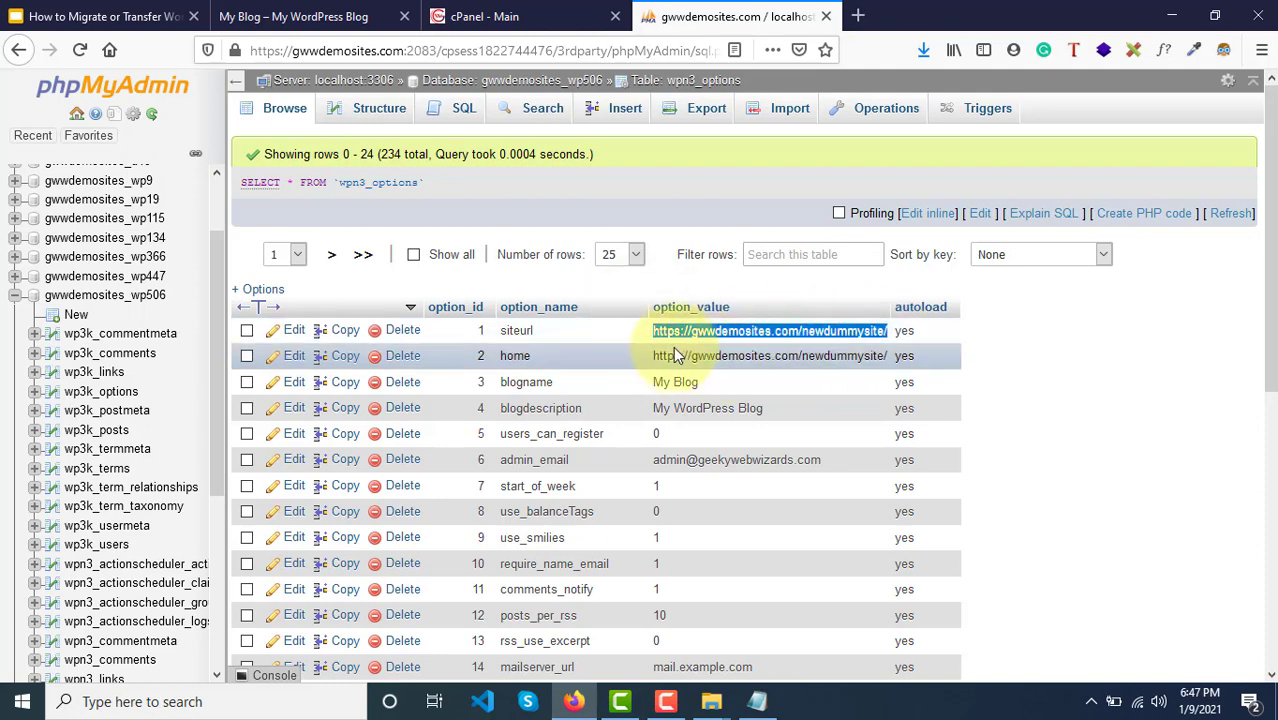
left_click_drag(656, 356, 887, 357)
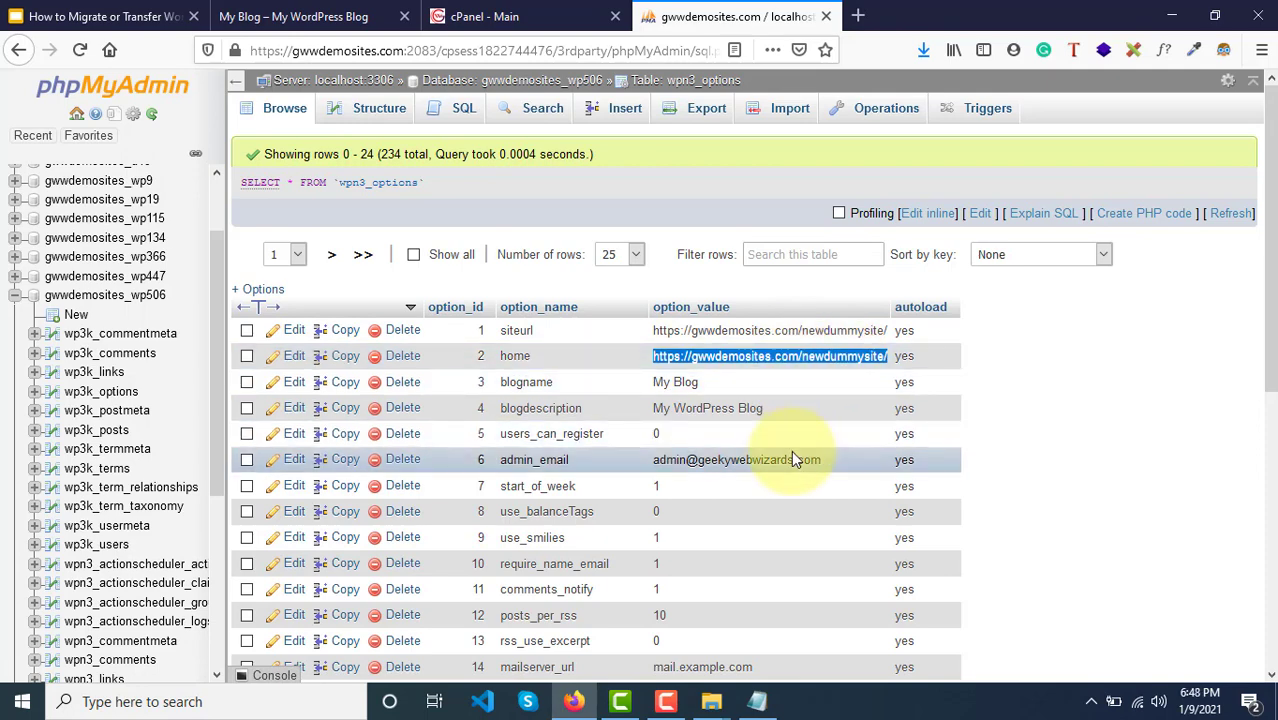
left_click(291, 358)
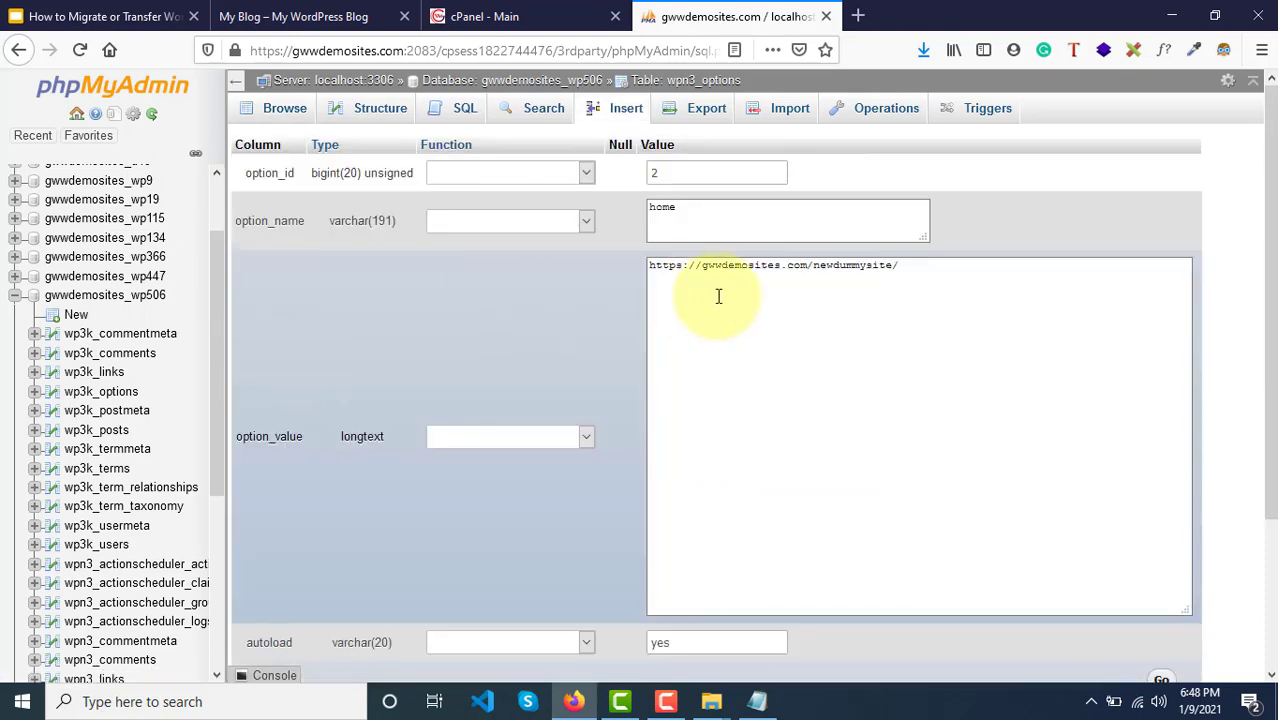
left_click(659, 271)
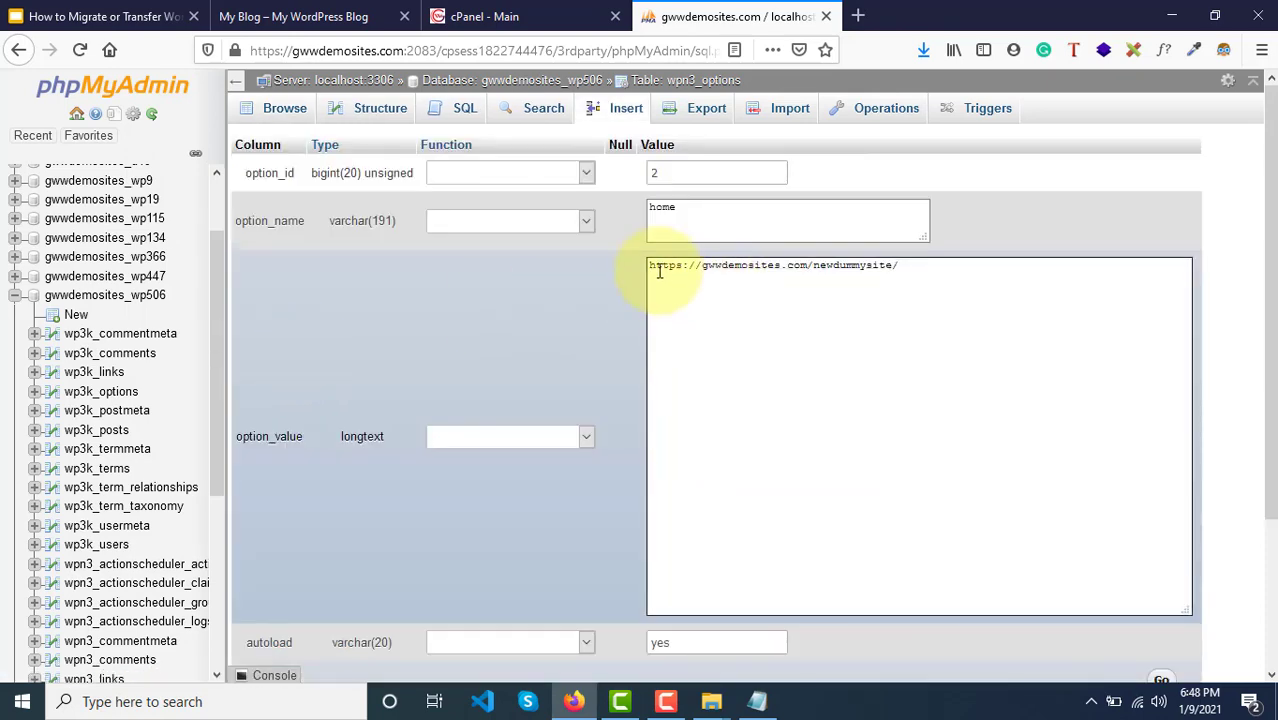
left_click_drag(660, 267, 941, 265)
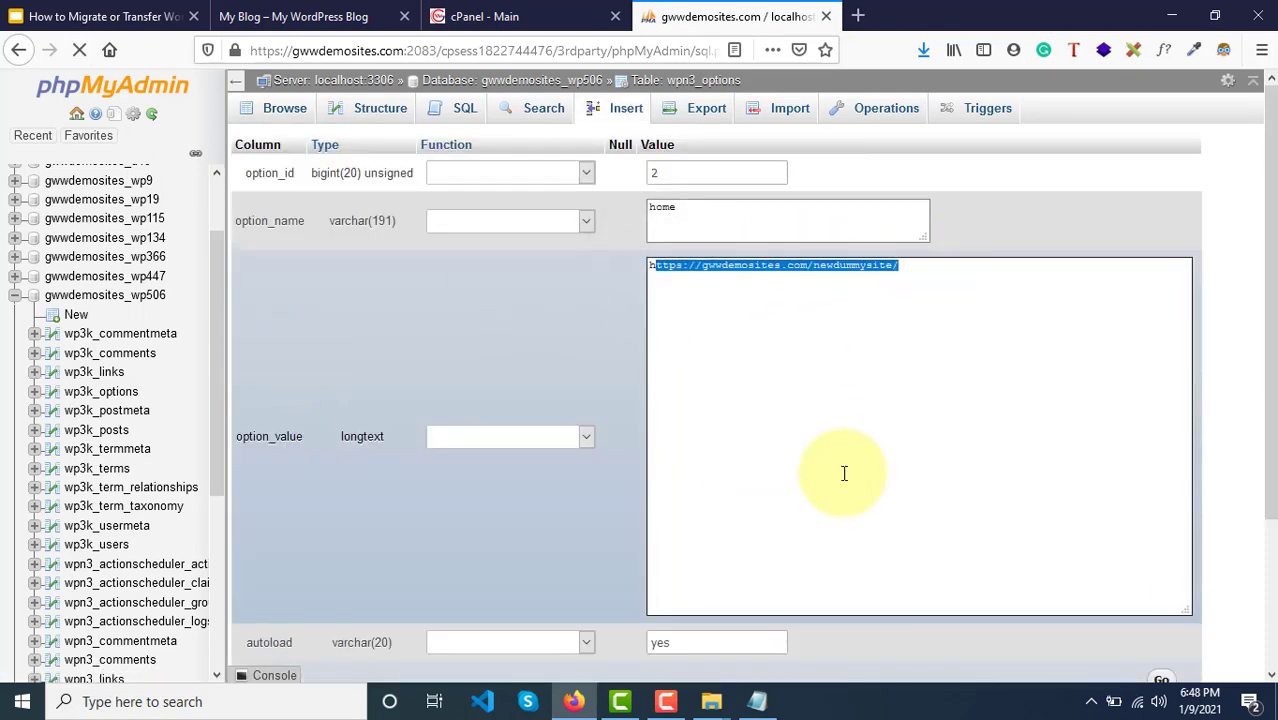
scroll(844, 473, "down", 3)
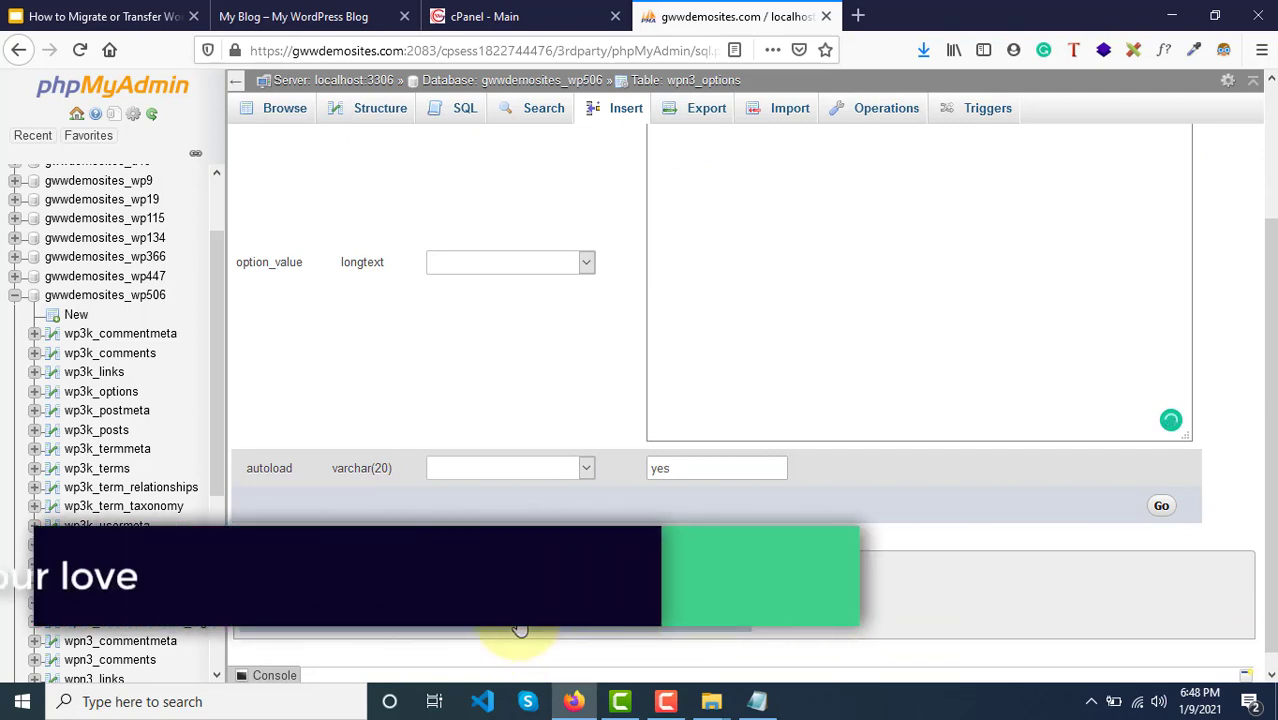
scroll(519, 600, "up", 3)
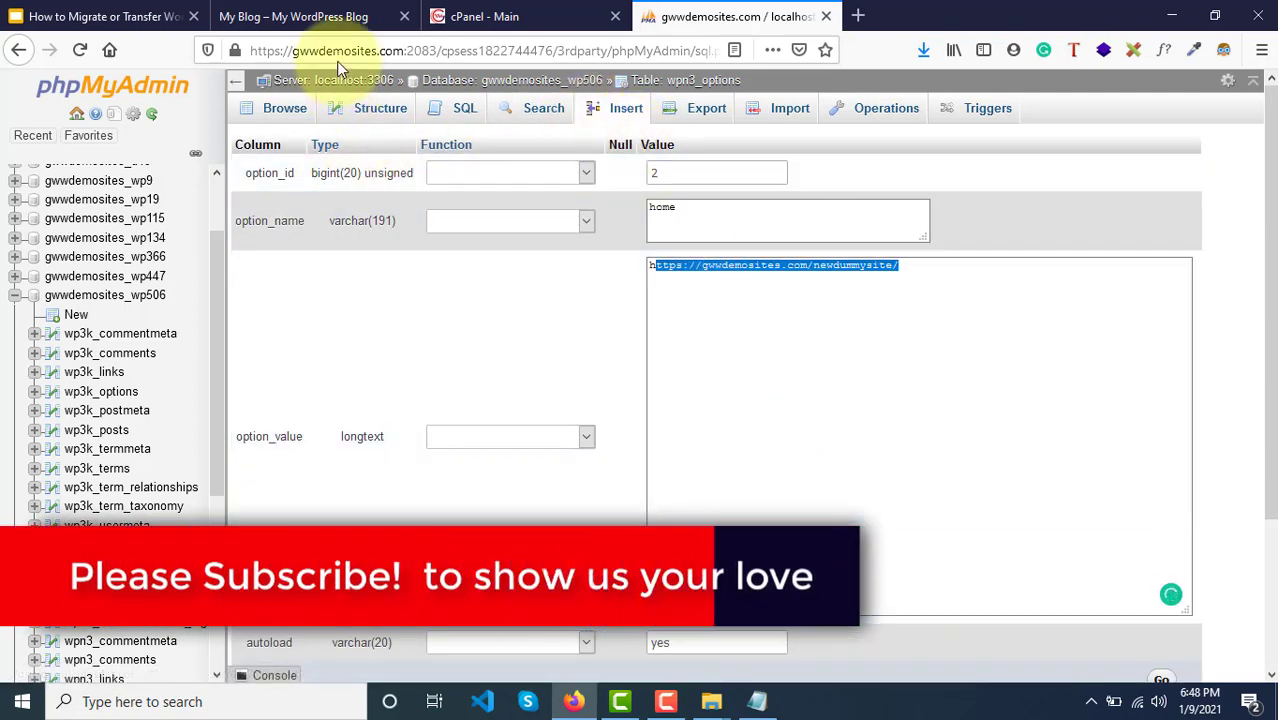
left_click(320, 15)
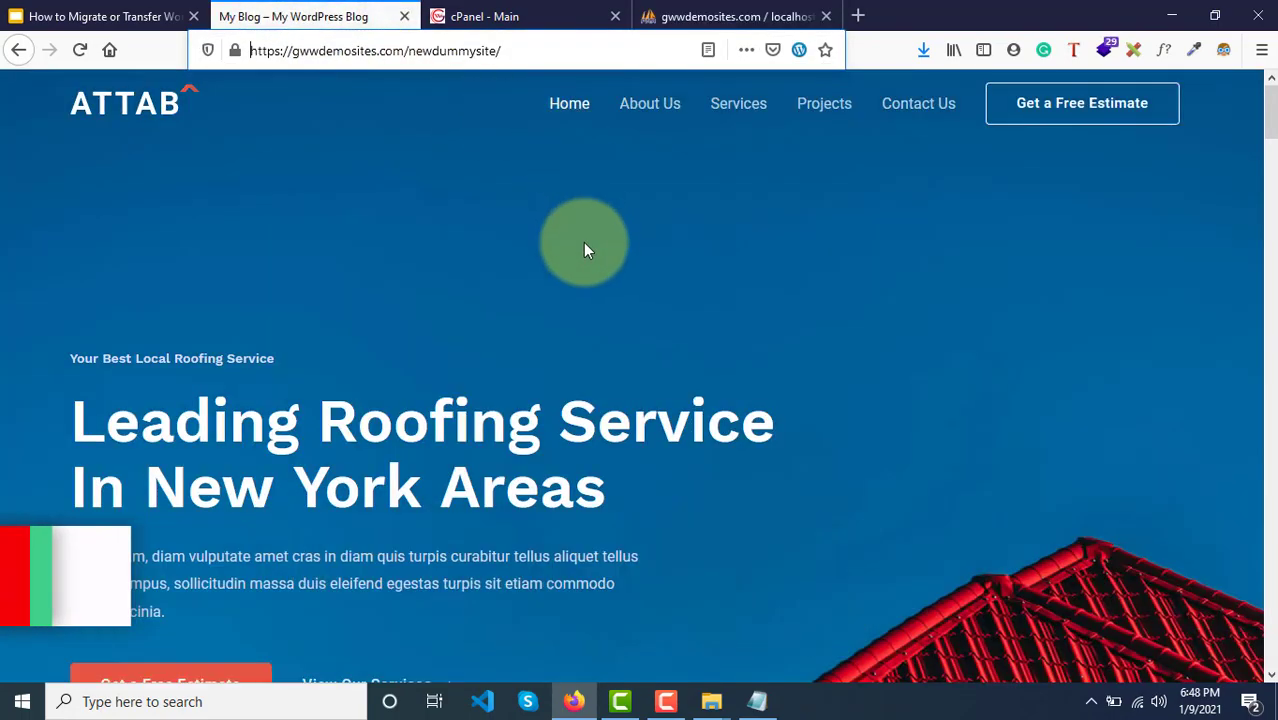
Step: Visit the About Us and Services pages, both 404 Not Found, returning home each time
scroll(583, 242, "down", 10)
scroll(583, 242, "up", 6)
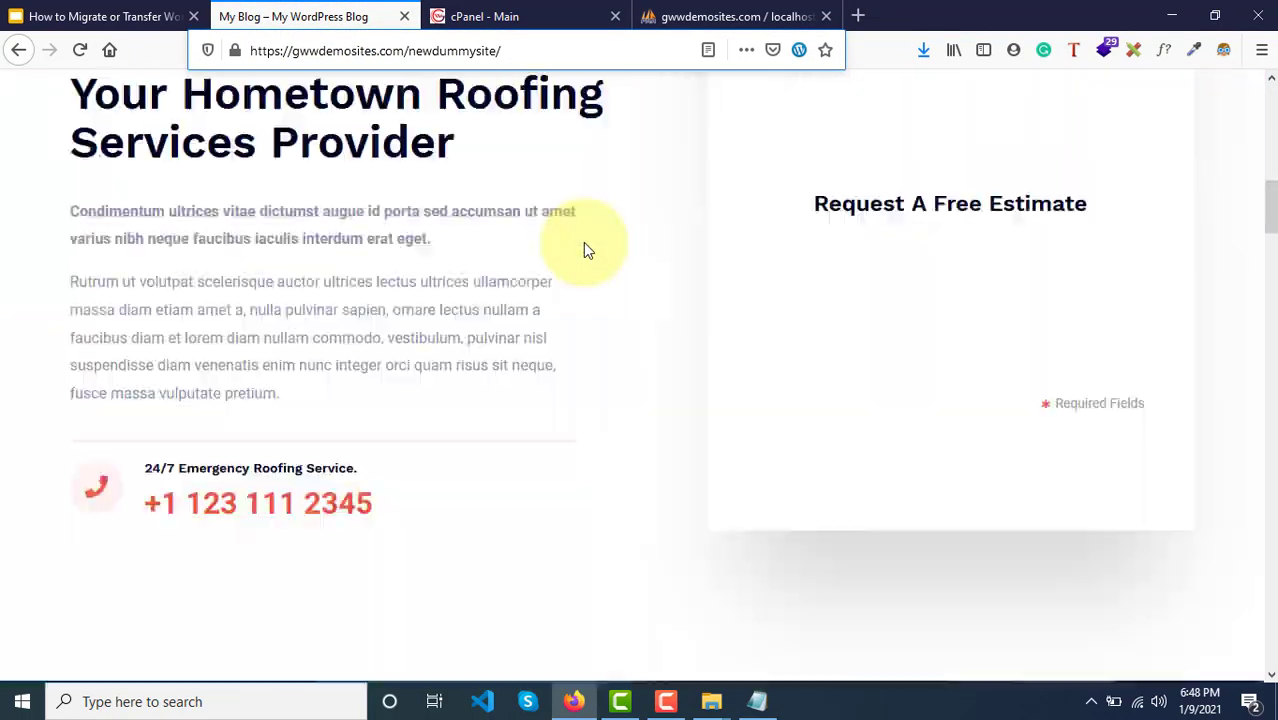
scroll(586, 250, "up", 5)
left_click(659, 100)
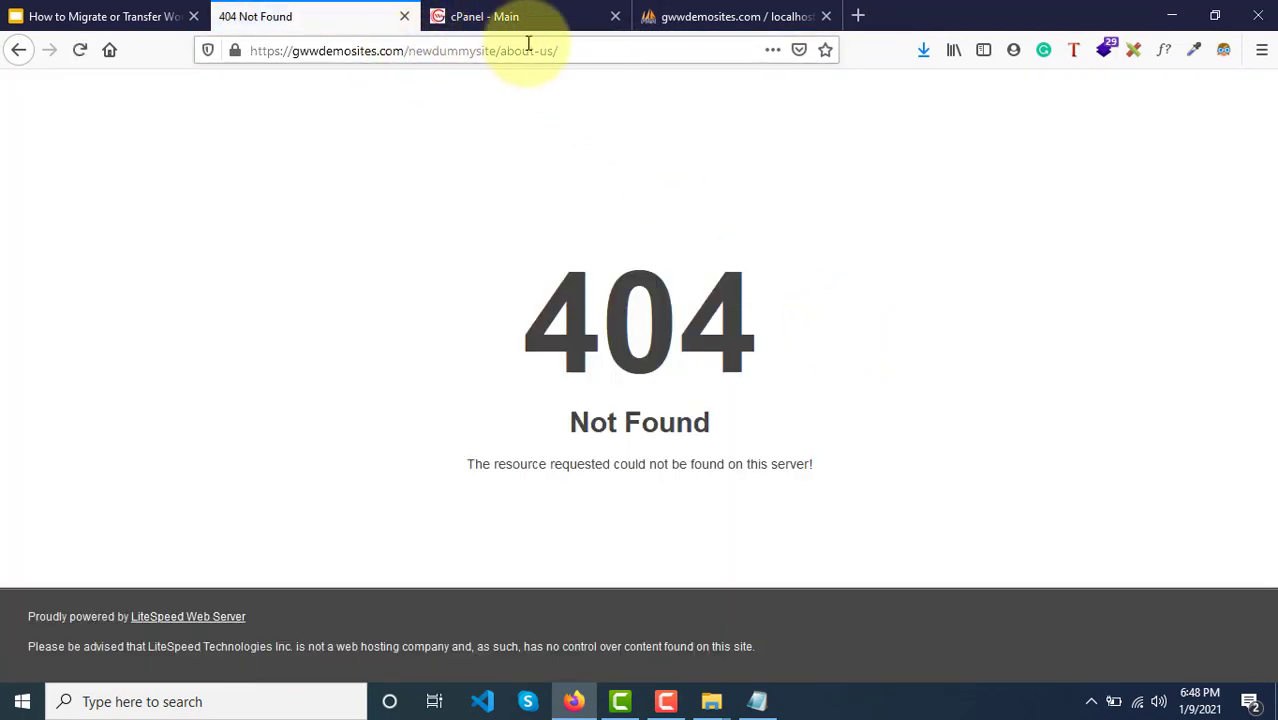
left_click(27, 58)
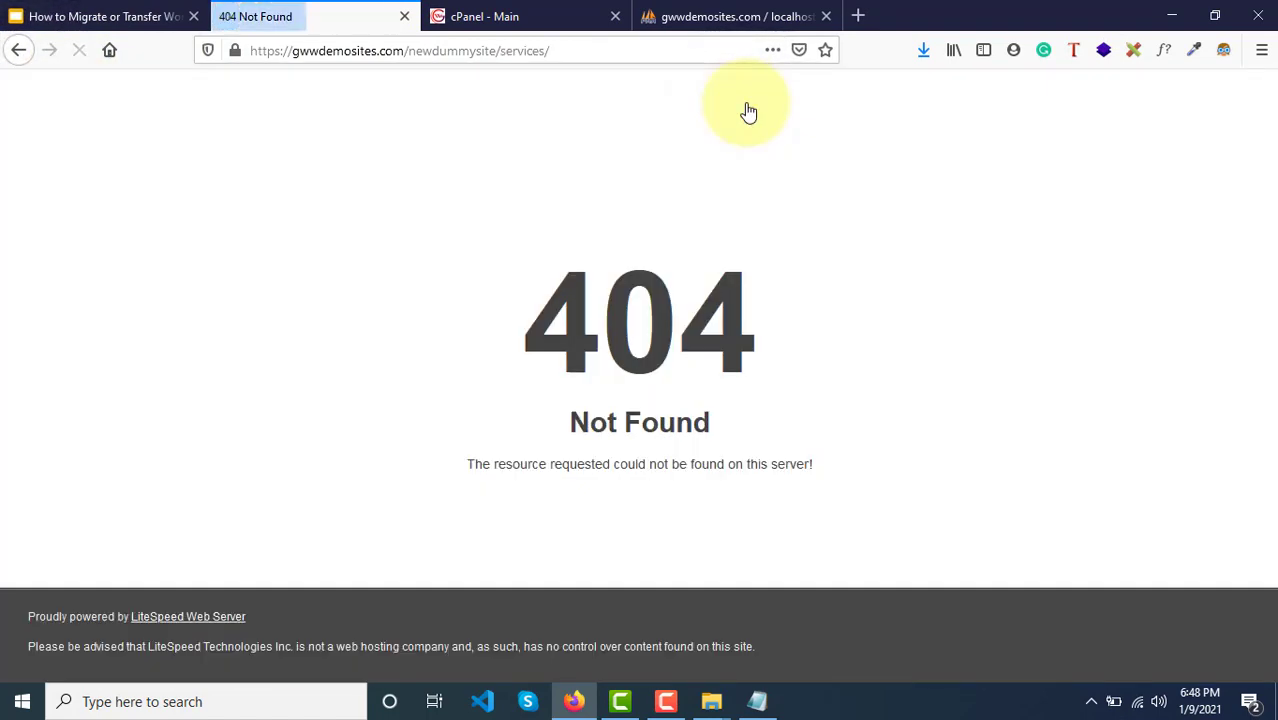
left_click(17, 51)
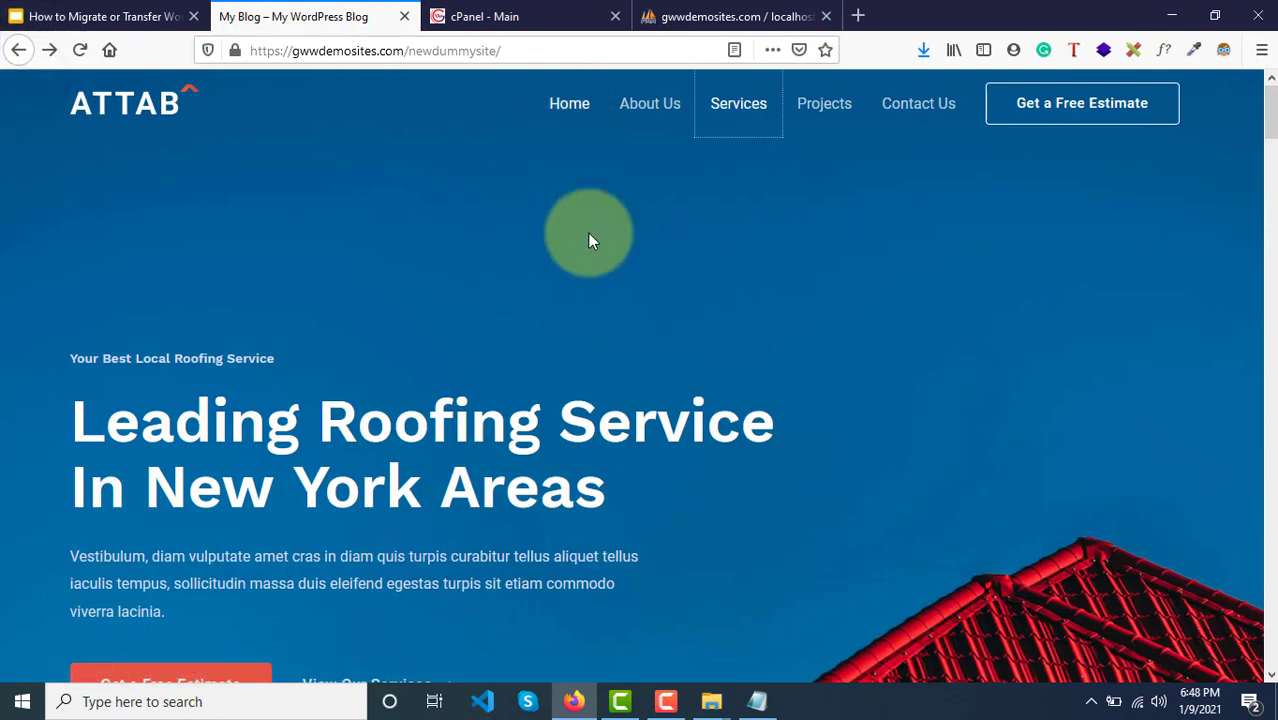
Step: Look over the home option edit form and the site again, then close phpMyAdmin
left_click(722, 16)
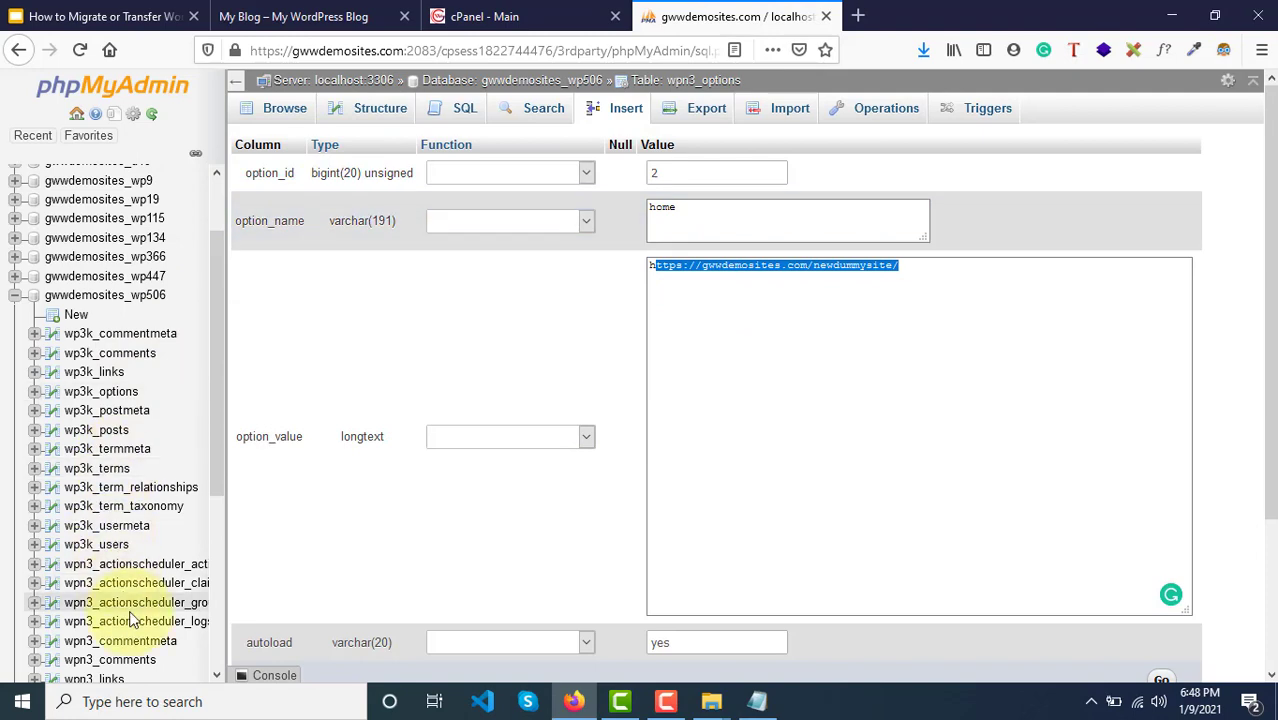
scroll(128, 615, "down", 5)
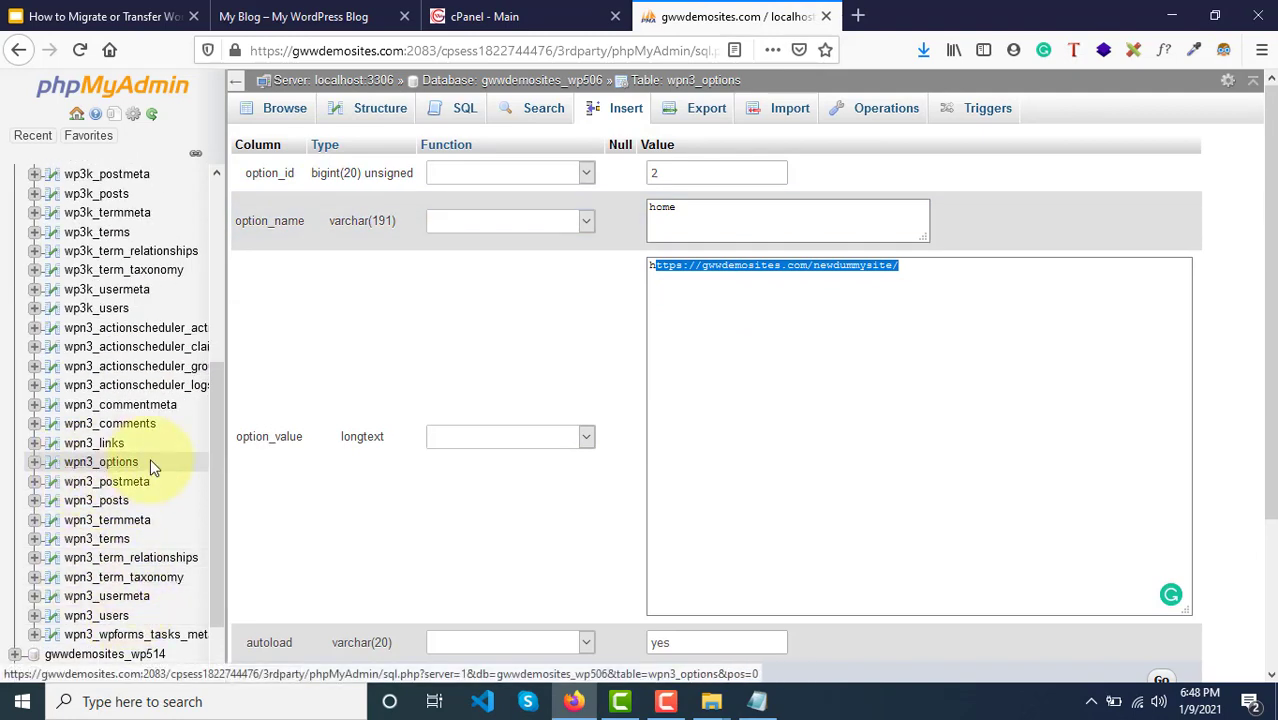
left_click(313, 14)
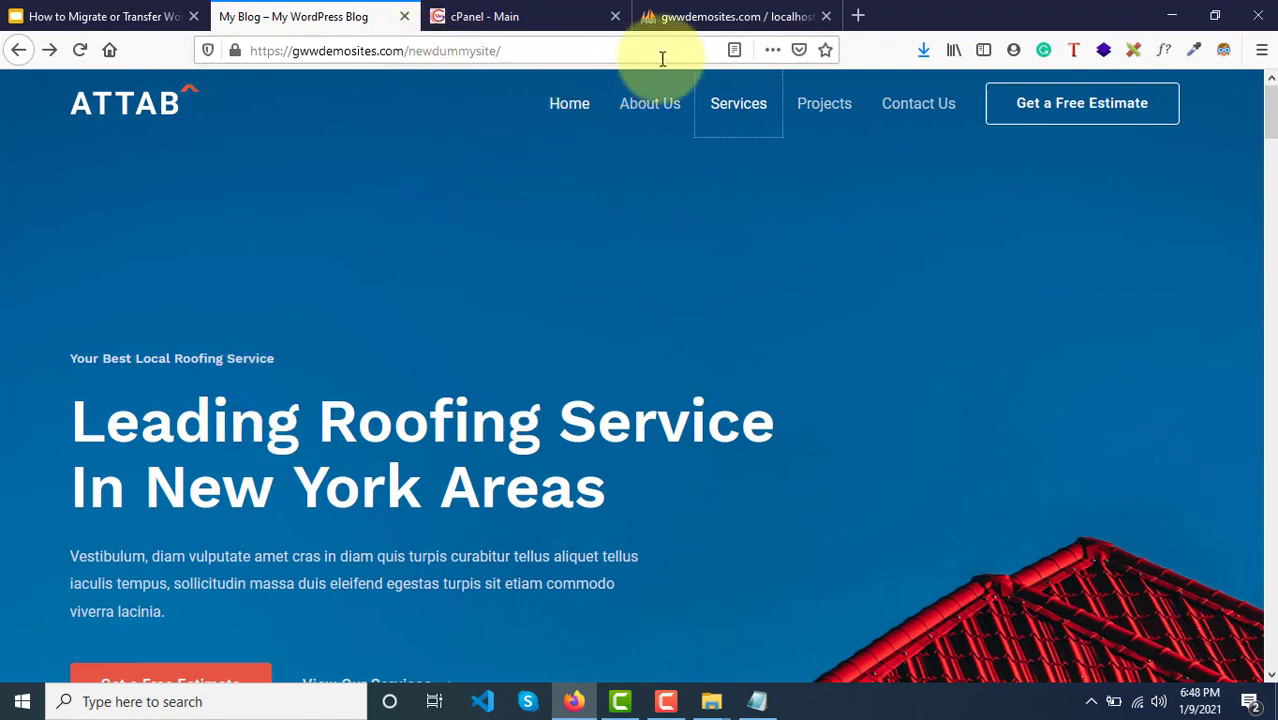
left_click(730, 18)
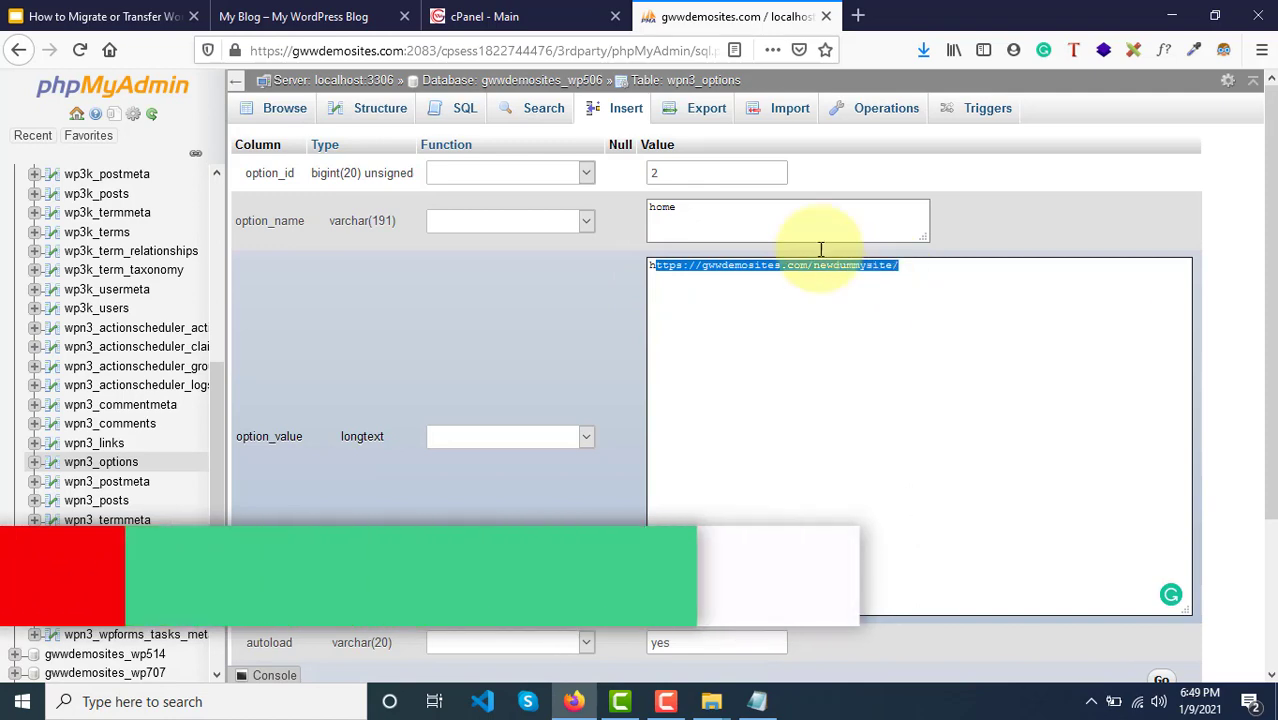
left_click(826, 16)
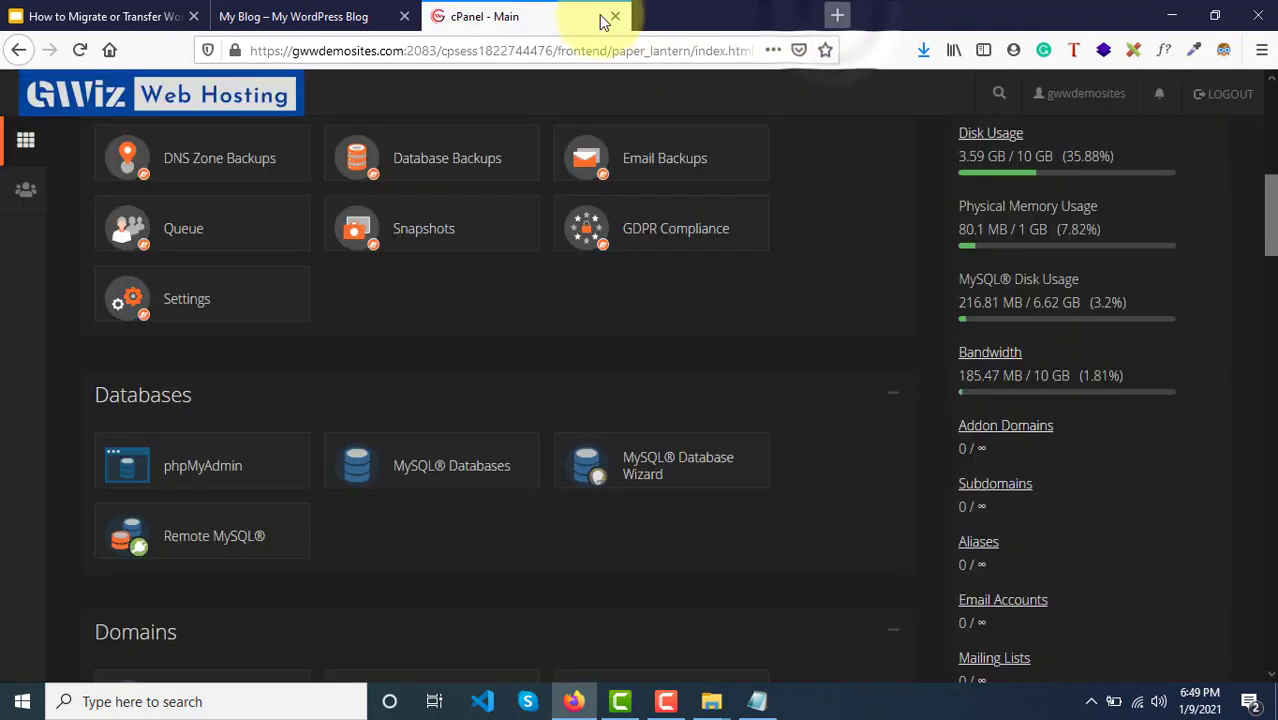
Step: Close the cPanel tab and log in to WordPress via newdummysite/wp
left_click(617, 16)
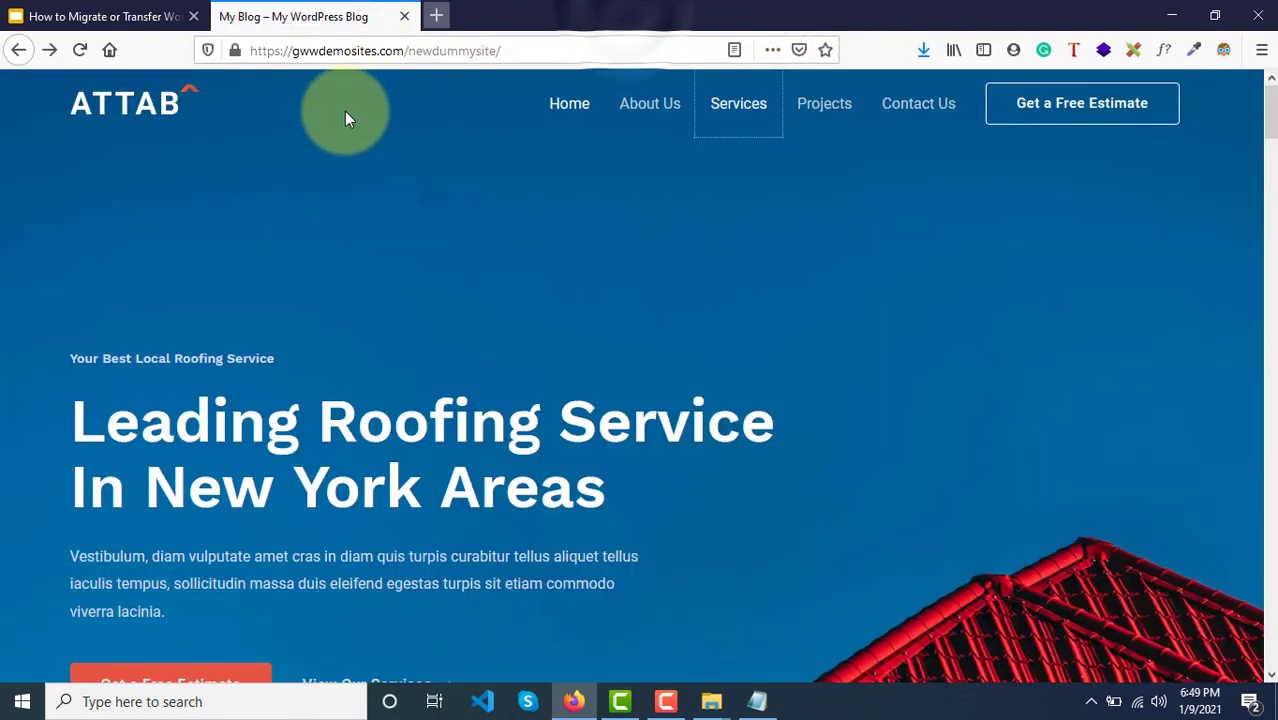
left_click(505, 52)
left_click(505, 52)
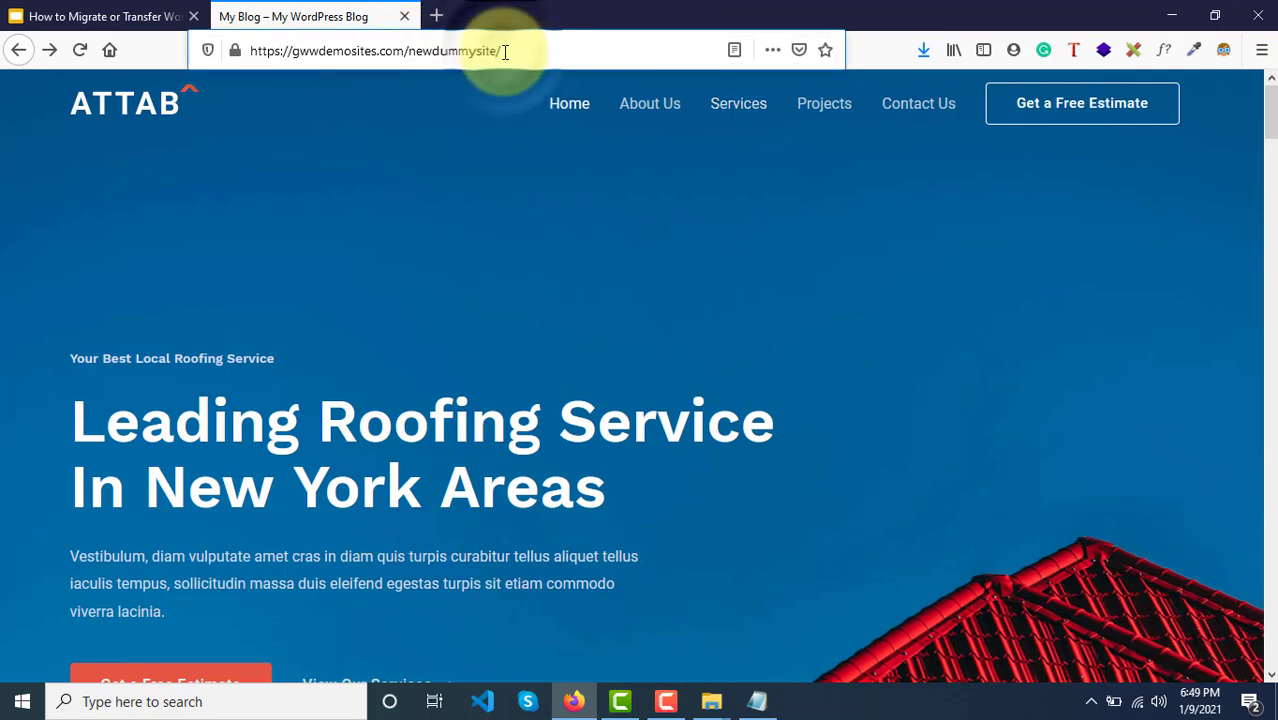
type("wp-admin")
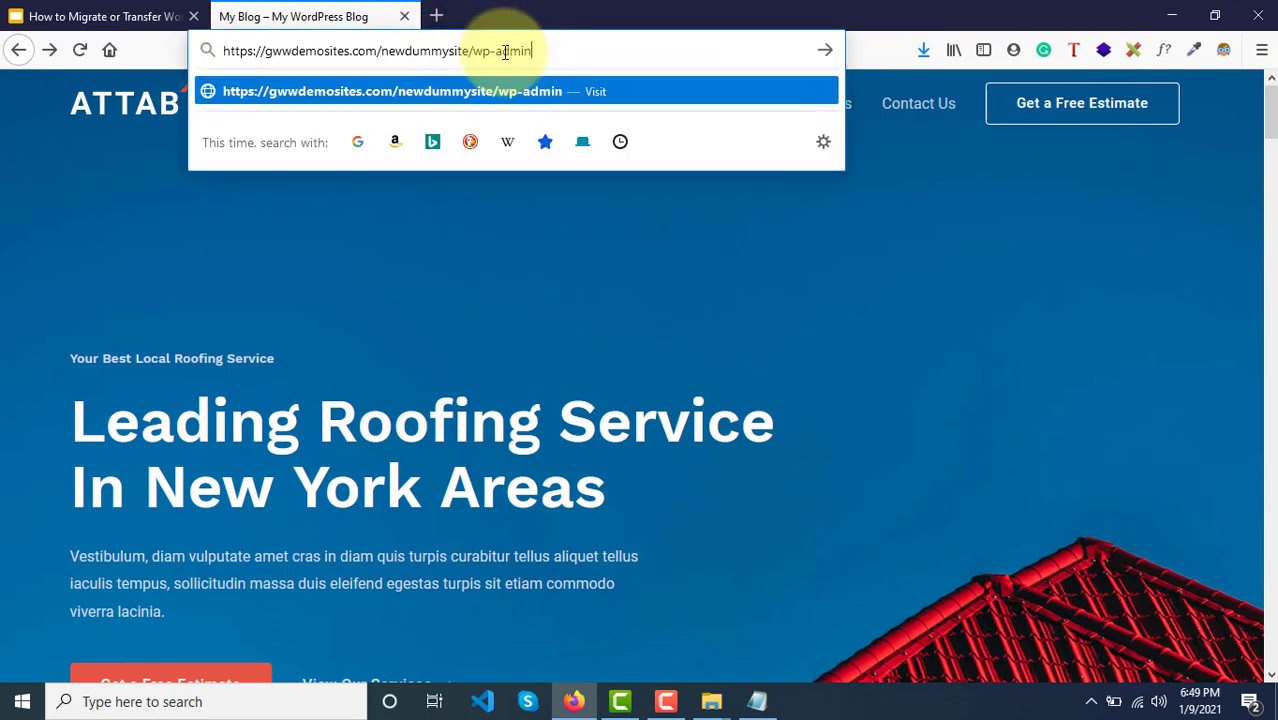
key("Return")
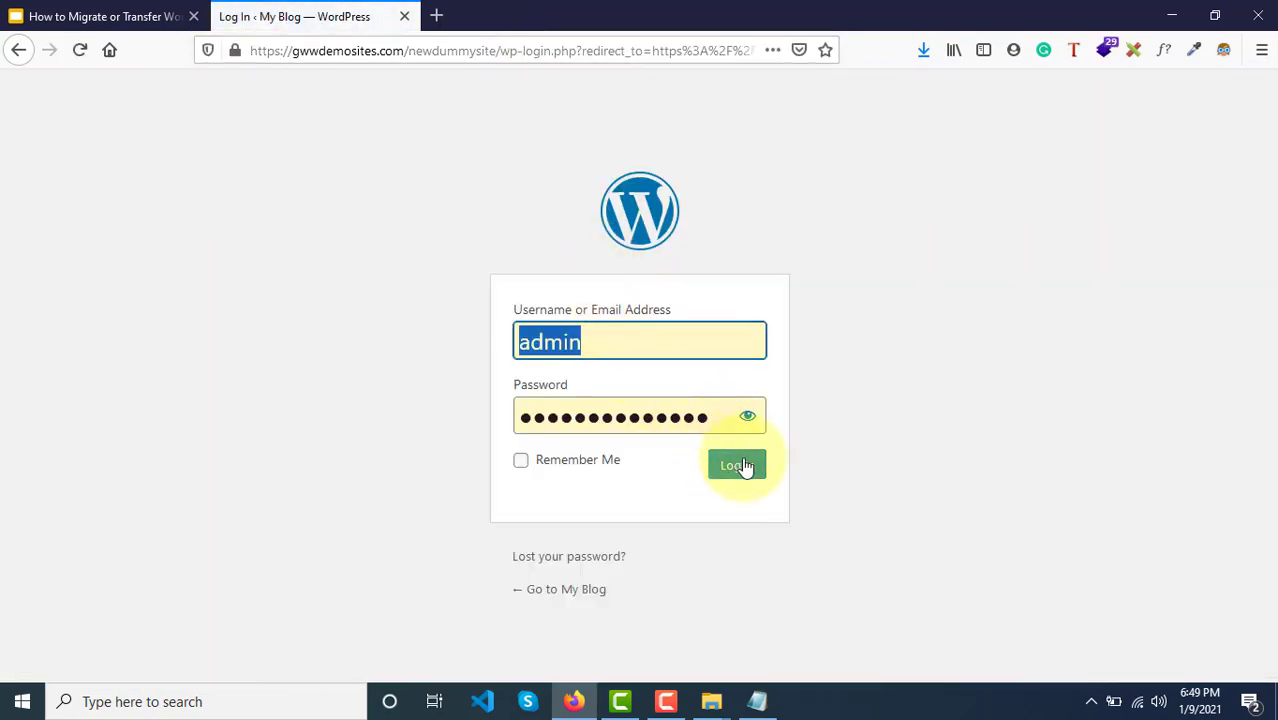
left_click(741, 465)
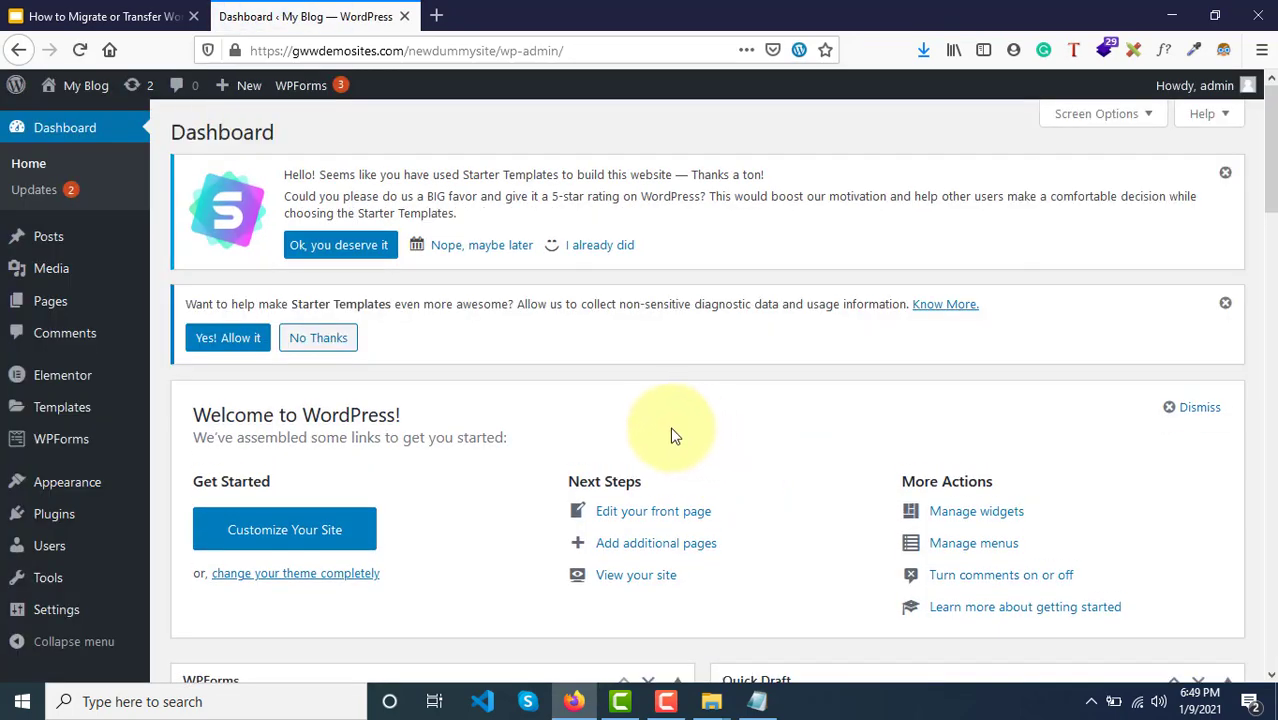
Step: Open the live site from My Blog > Visit Site in a new tab
mouse_move(149, 453)
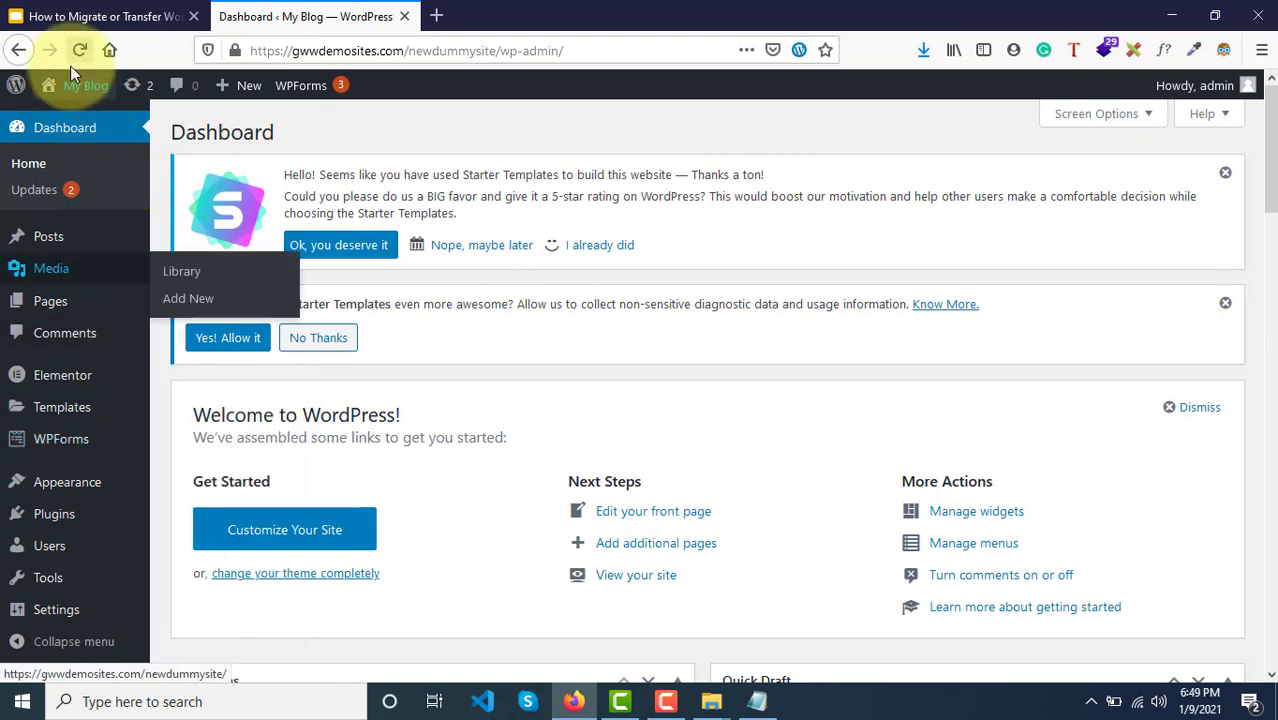
mouse_move(72, 88)
right_click(72, 120)
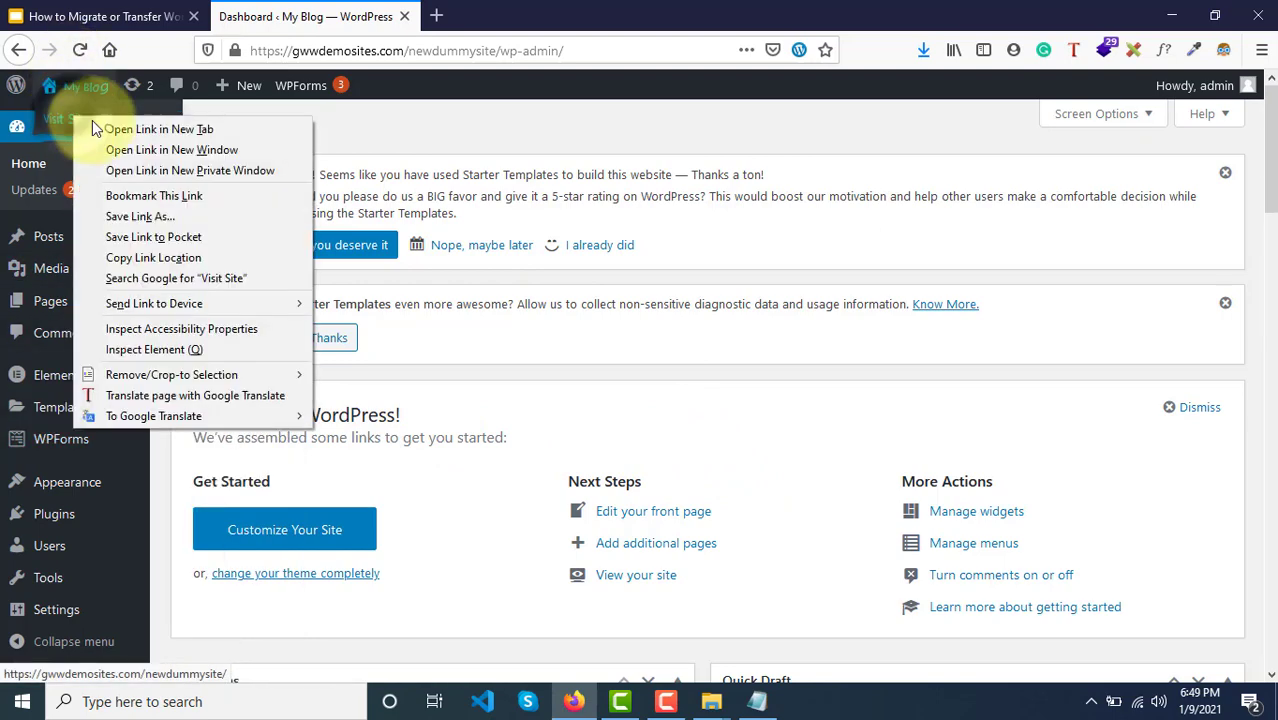
left_click(157, 125)
left_click(468, 10)
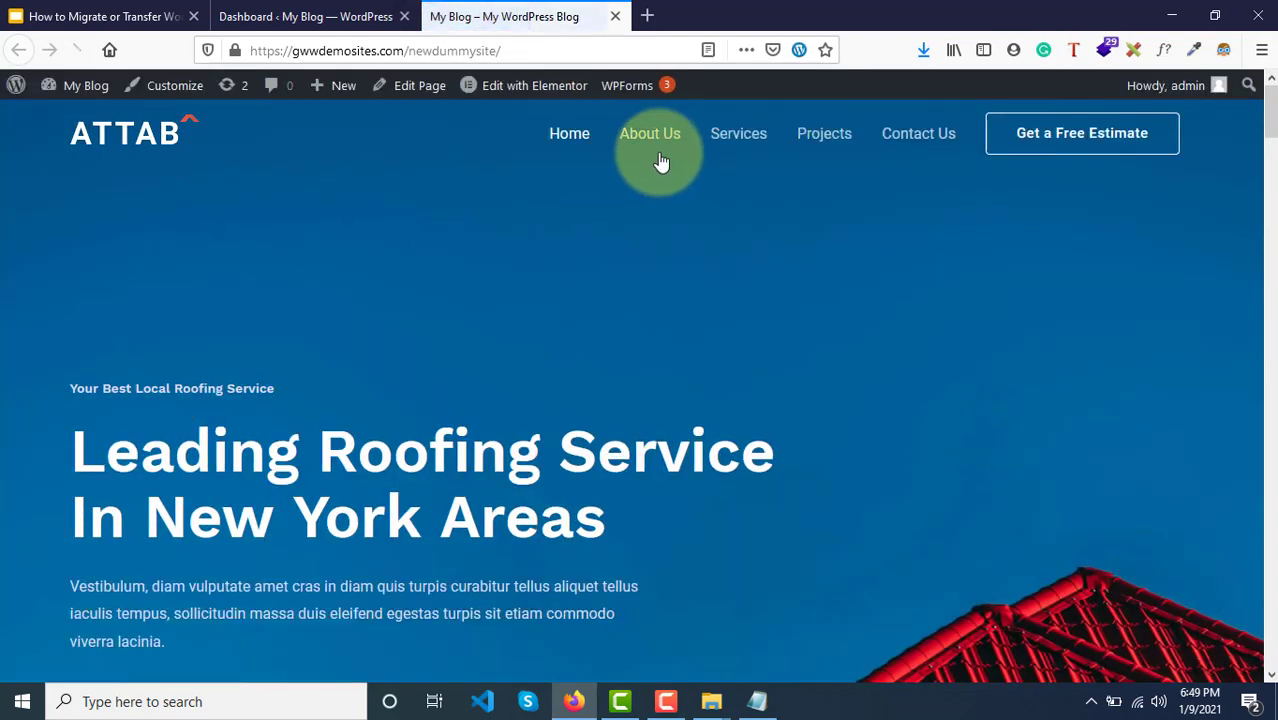
Step: Confirm the About Us and Services pages both return 404 Not Found
left_click(652, 134)
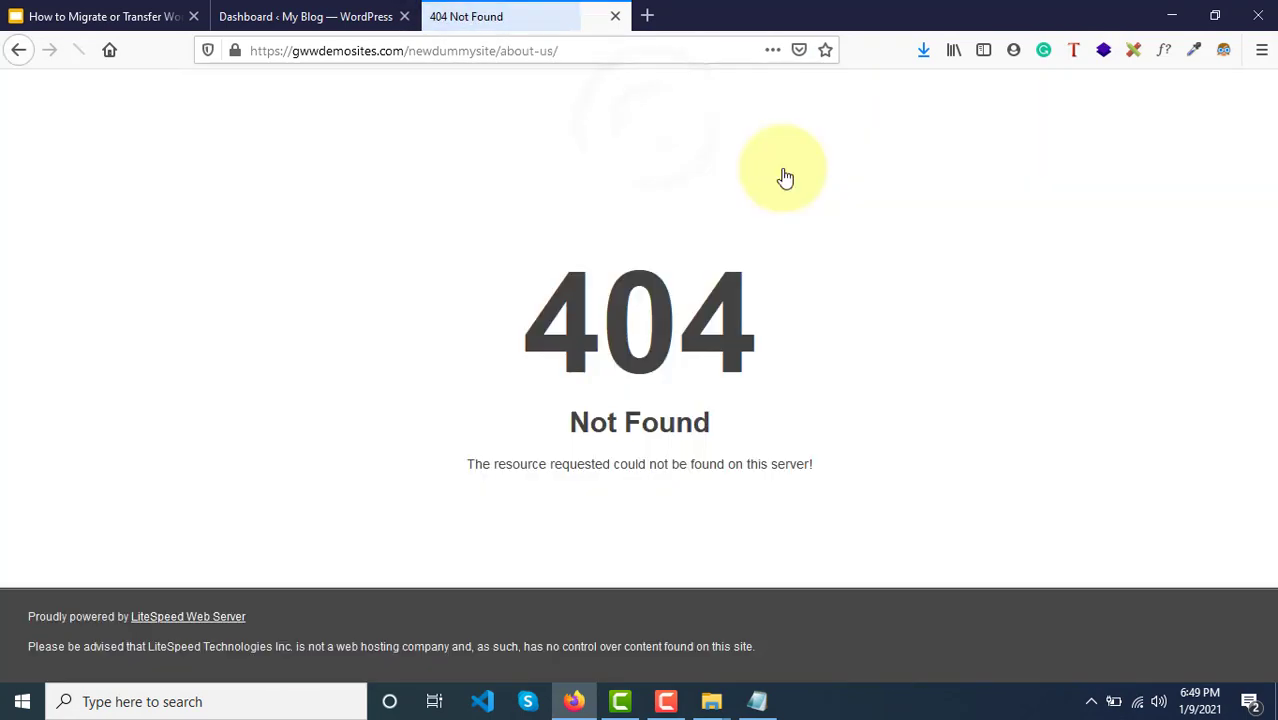
left_click(16, 50)
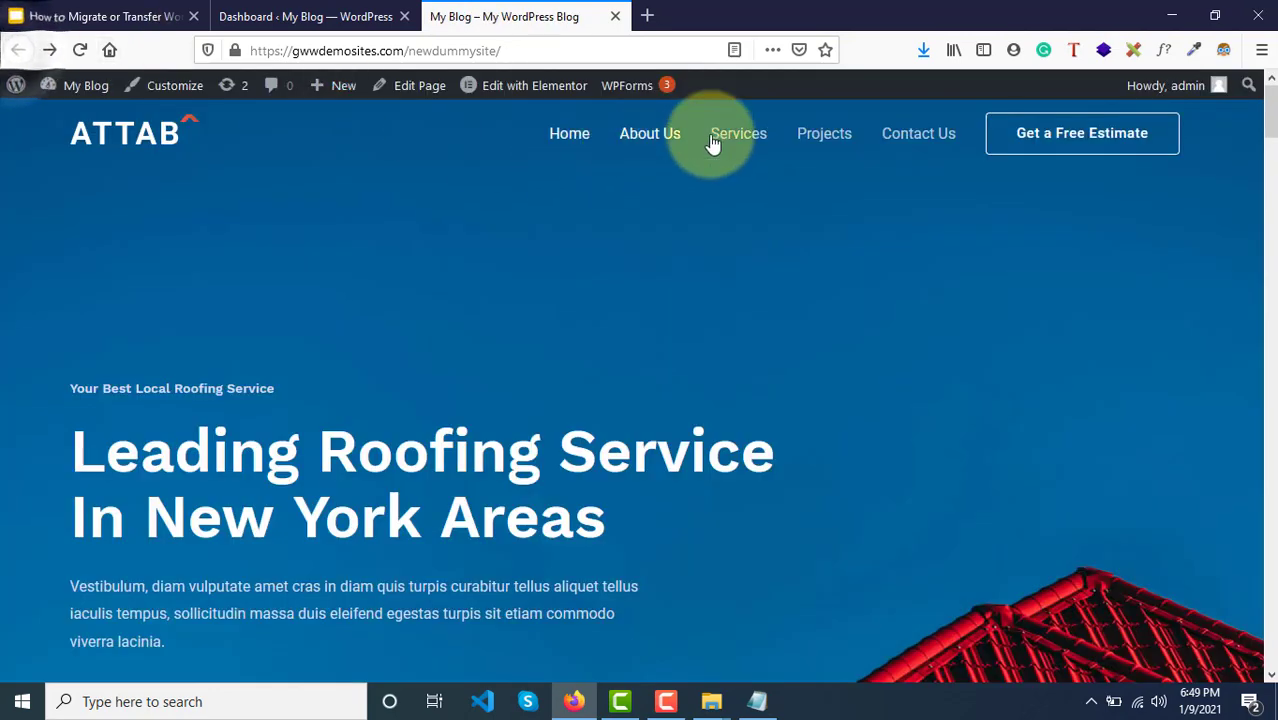
left_click(772, 134)
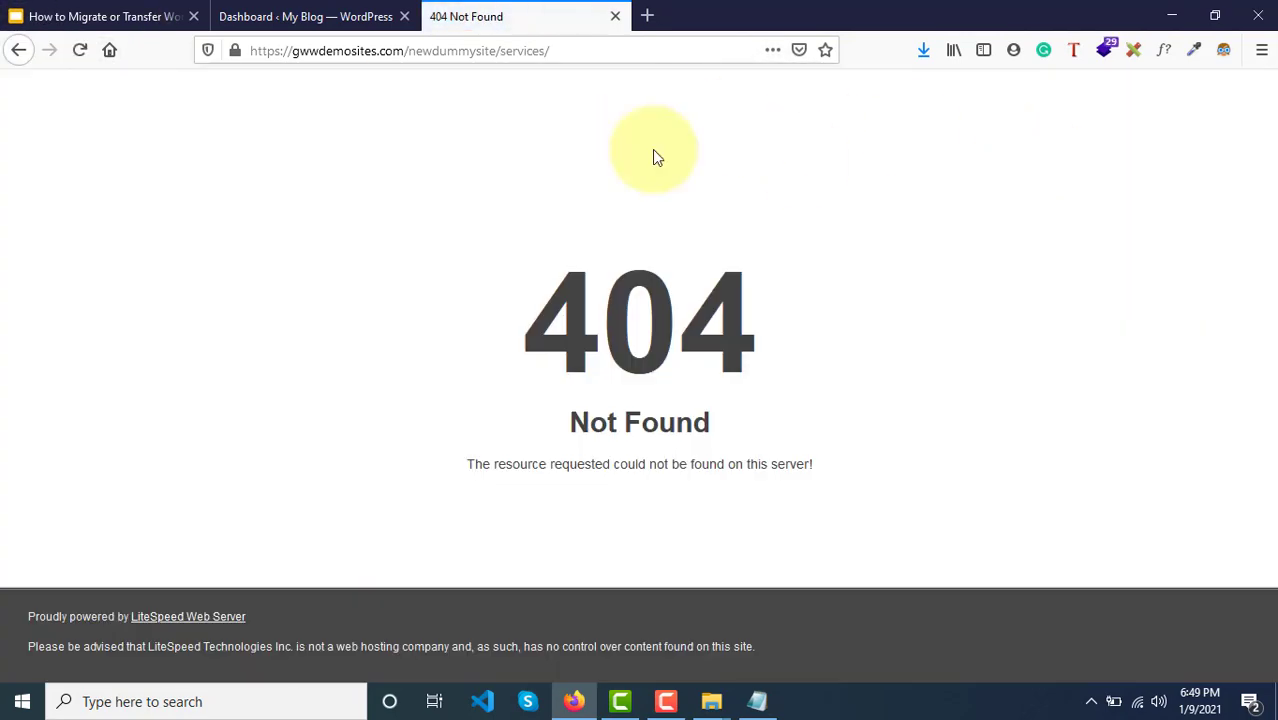
left_click(18, 52)
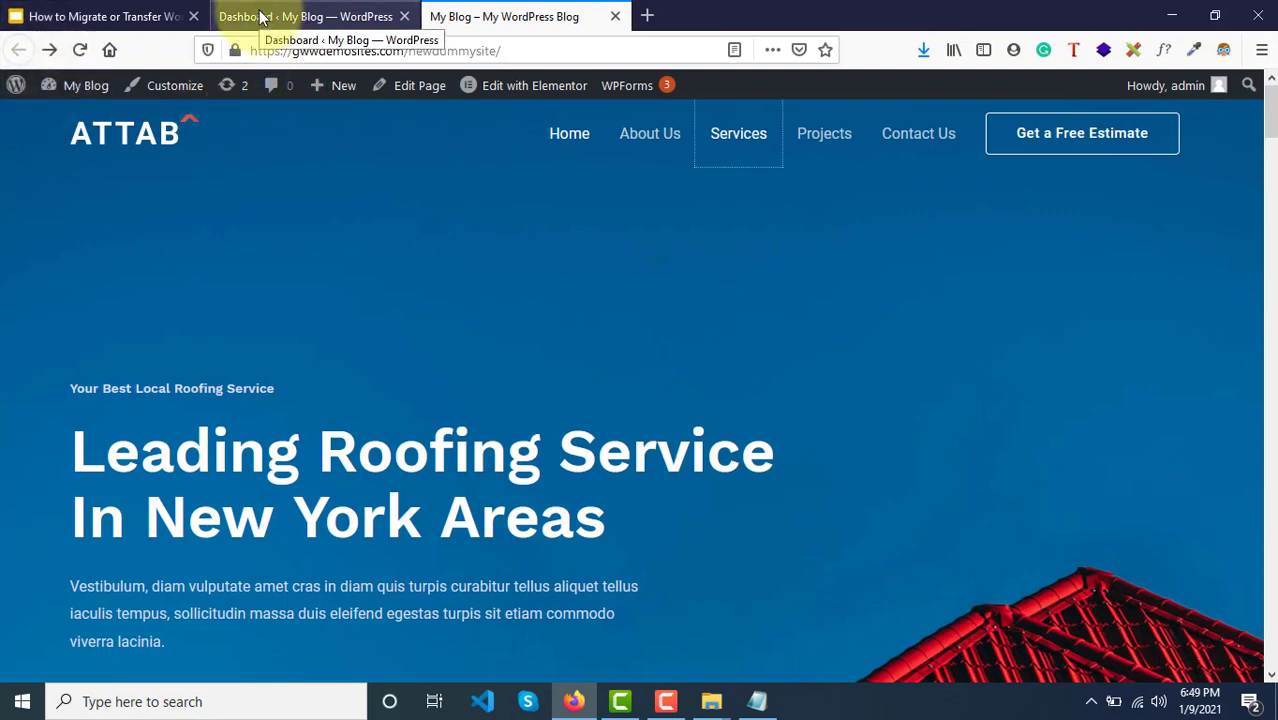
left_click(258, 17)
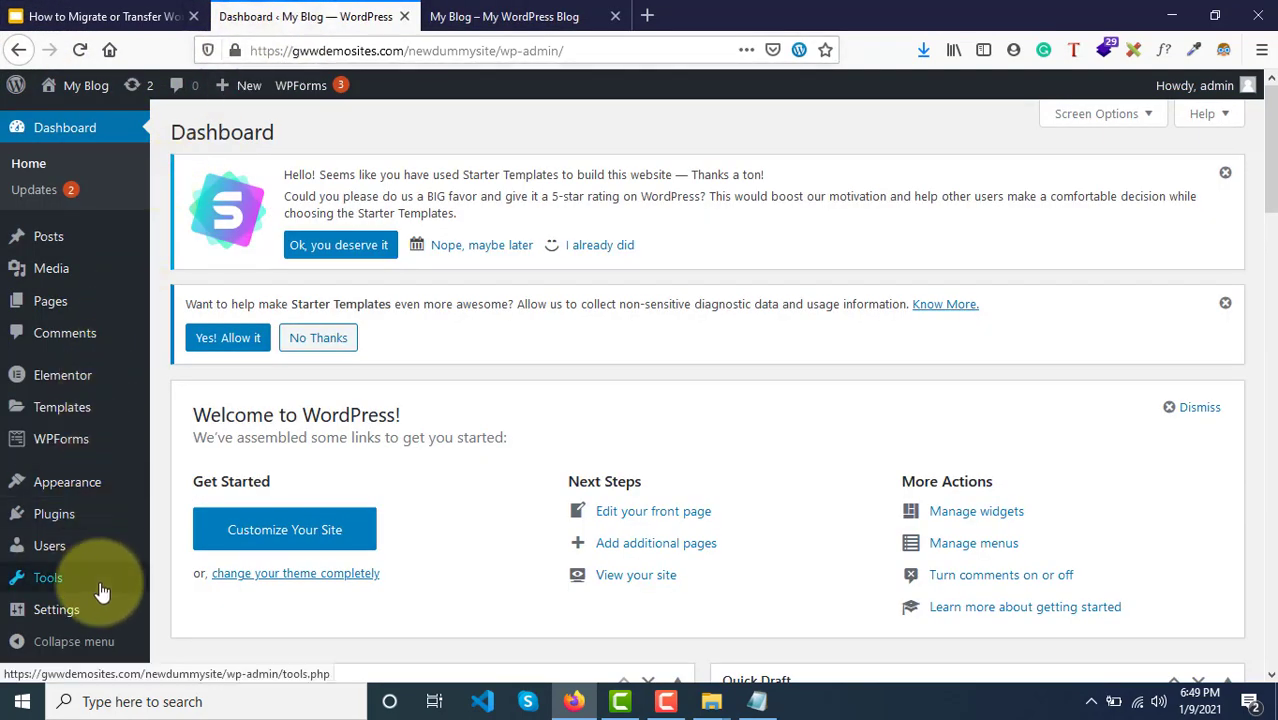
Step: Choose the Post name permalink structure (/%postname%/) under Settings > Permalinks and save
mouse_move(36, 615)
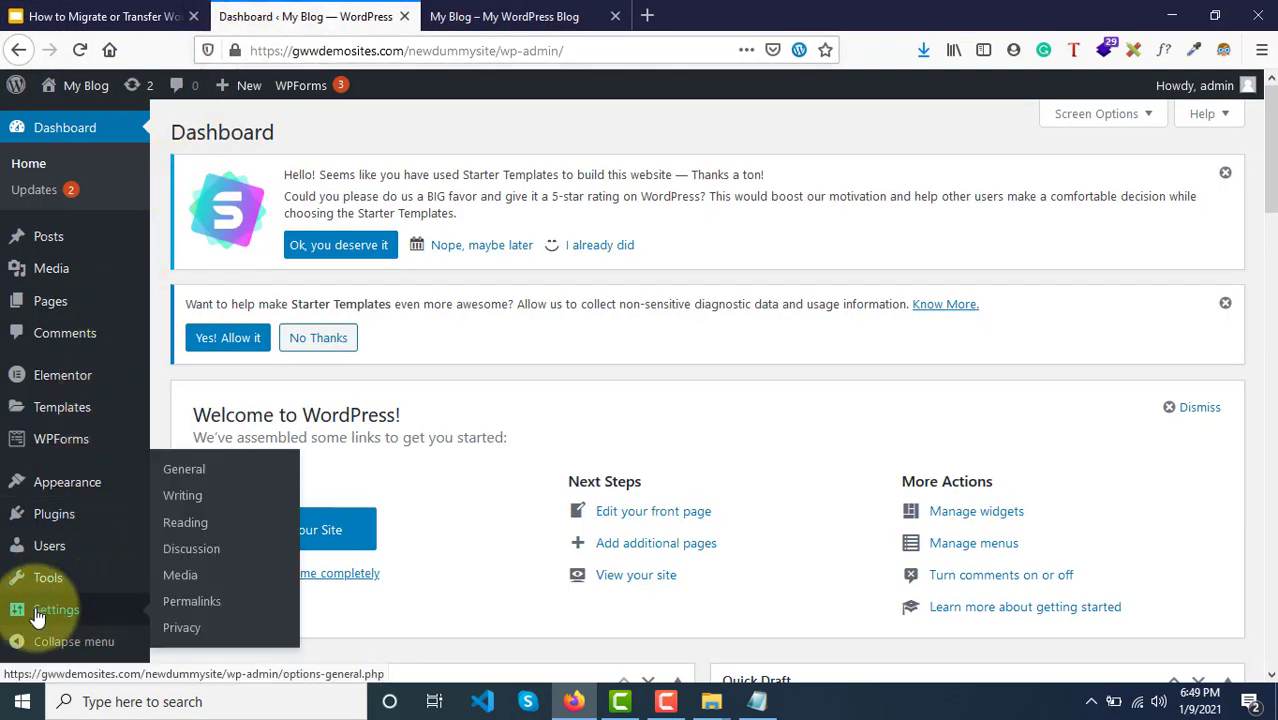
left_click(190, 605)
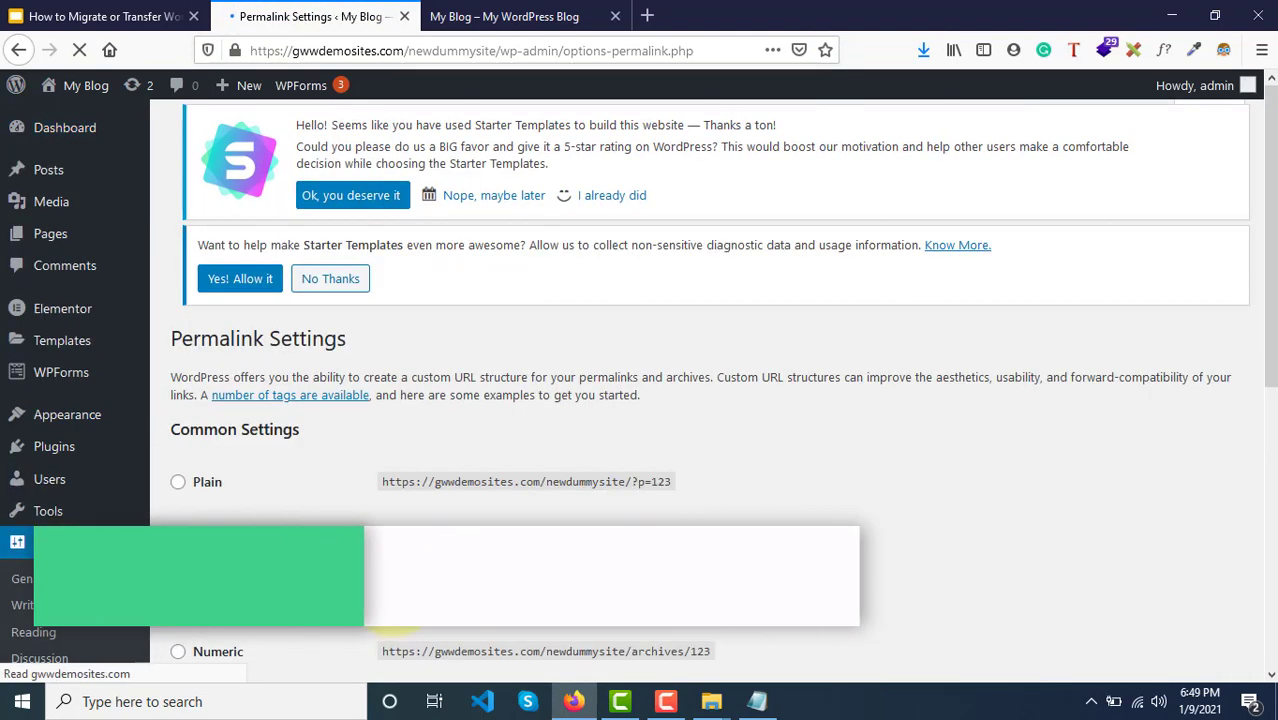
scroll(243, 410, "down", 3)
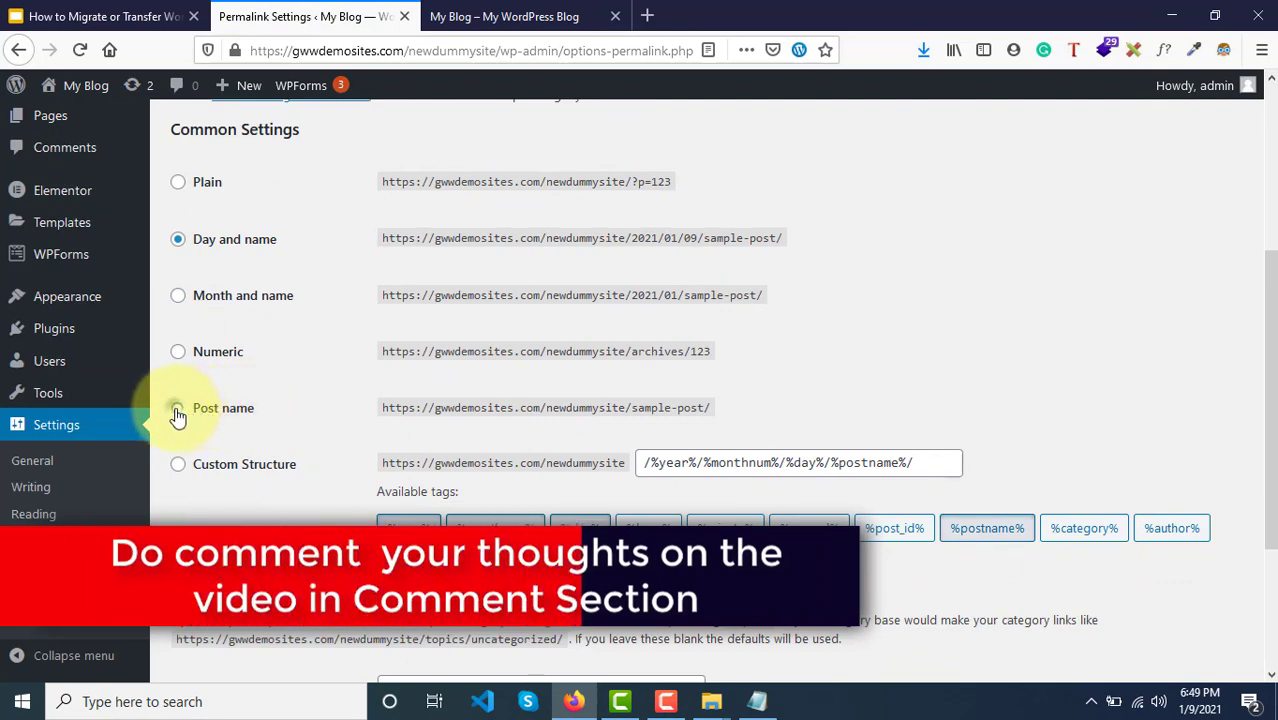
left_click(178, 408)
scroll(271, 440, "down", 2)
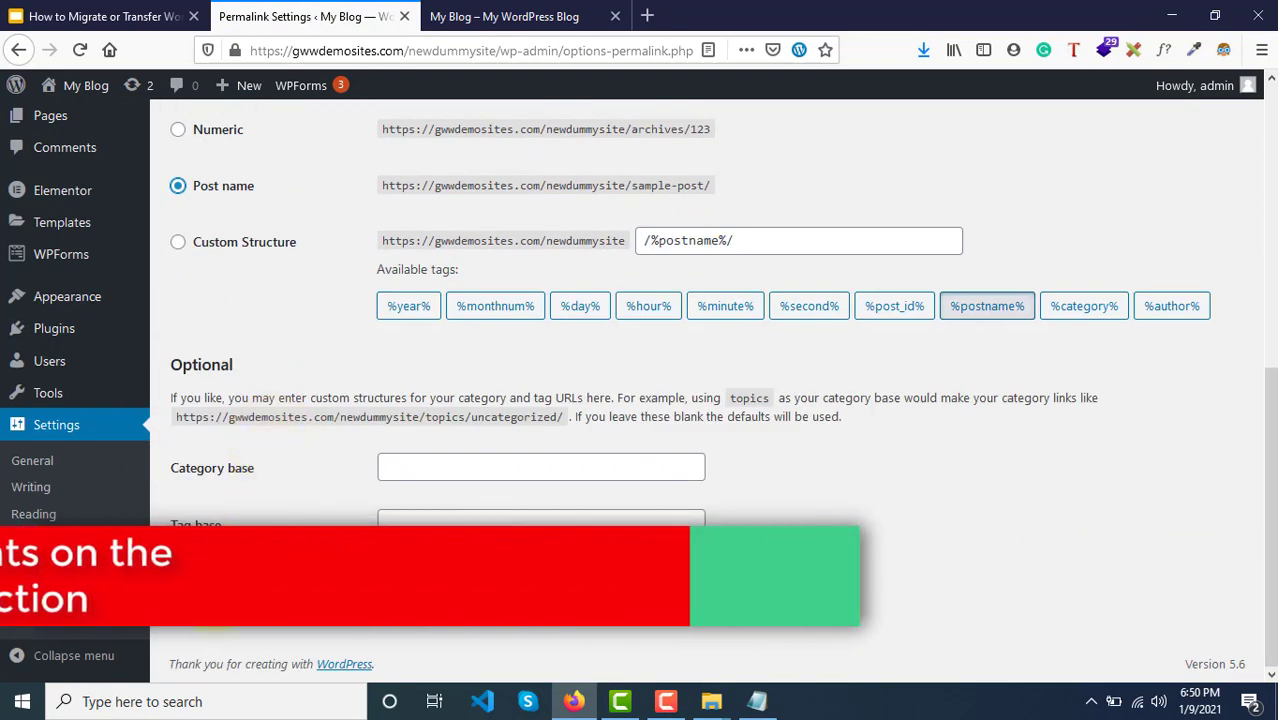
left_click(214, 588)
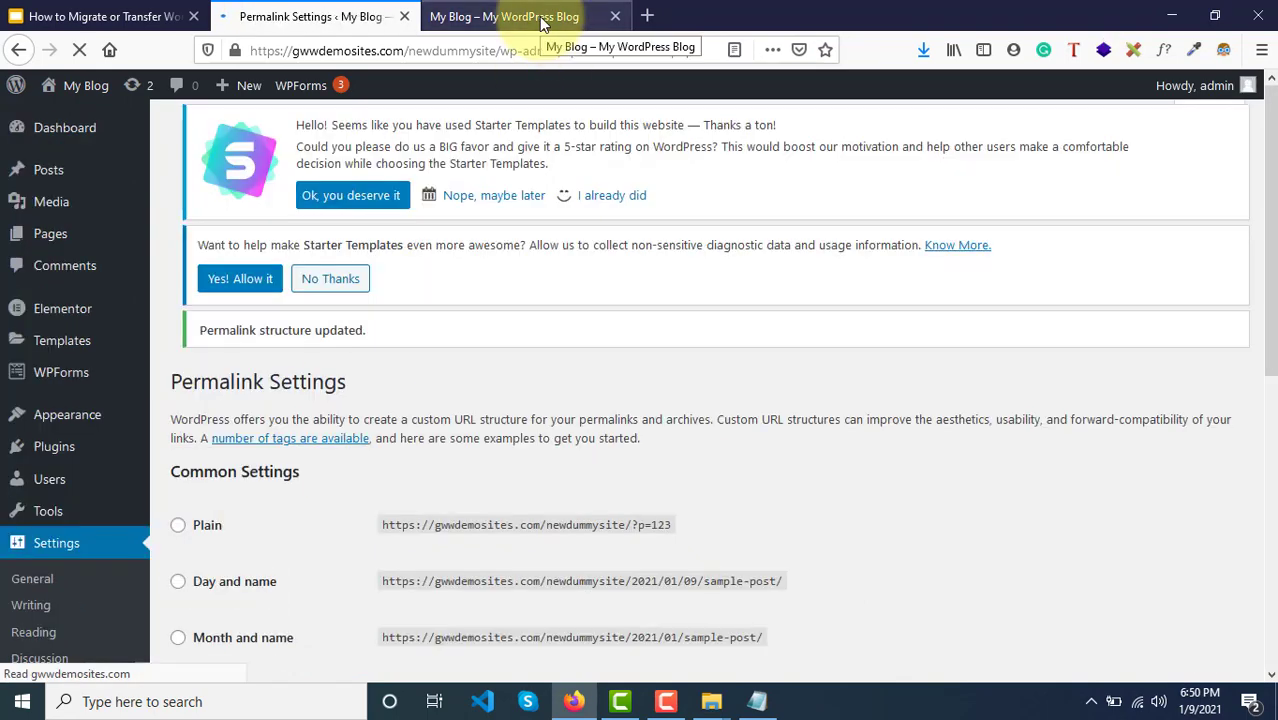
Step: Reload the migrated site and confirm the About Us page now loads
left_click(541, 22)
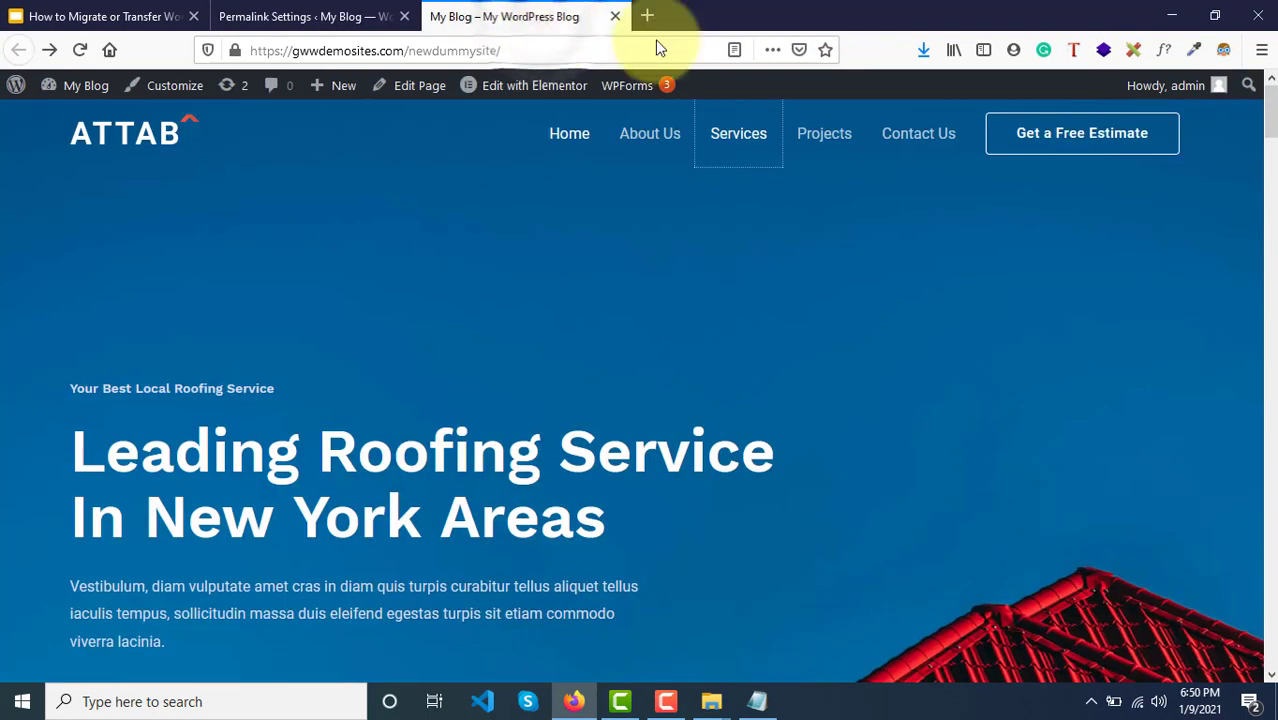
left_click(82, 85)
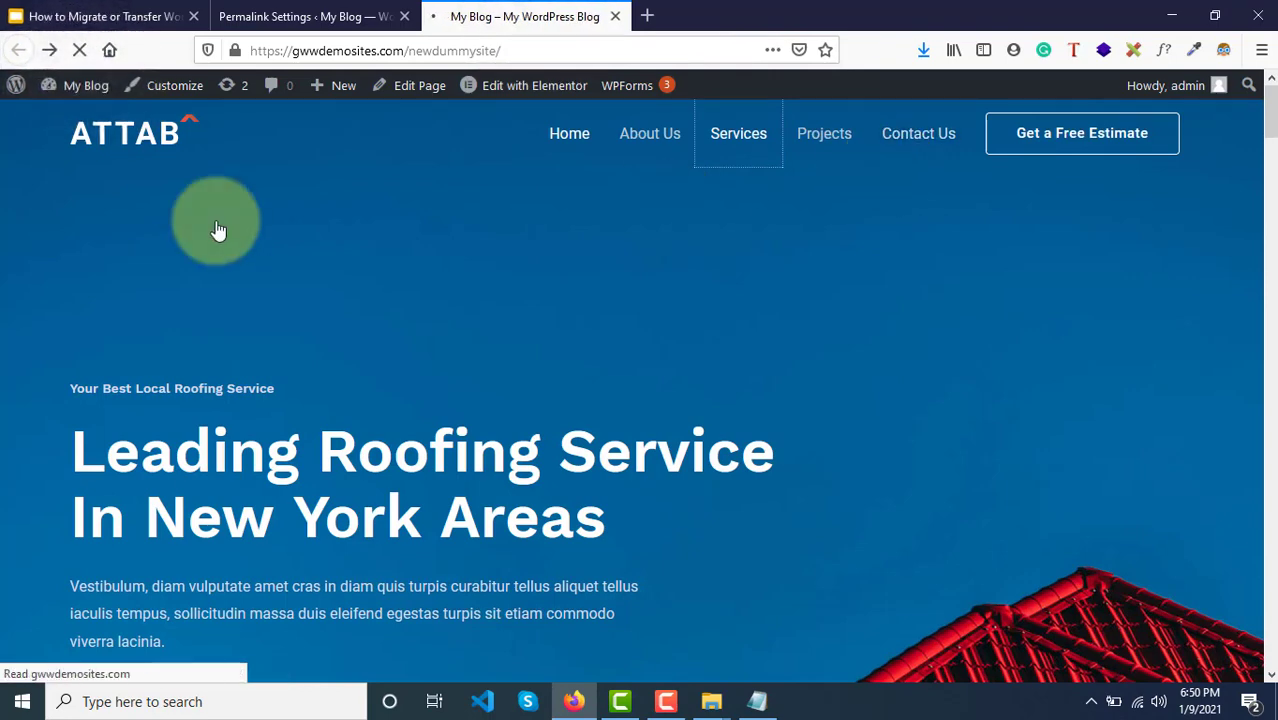
left_click(670, 138)
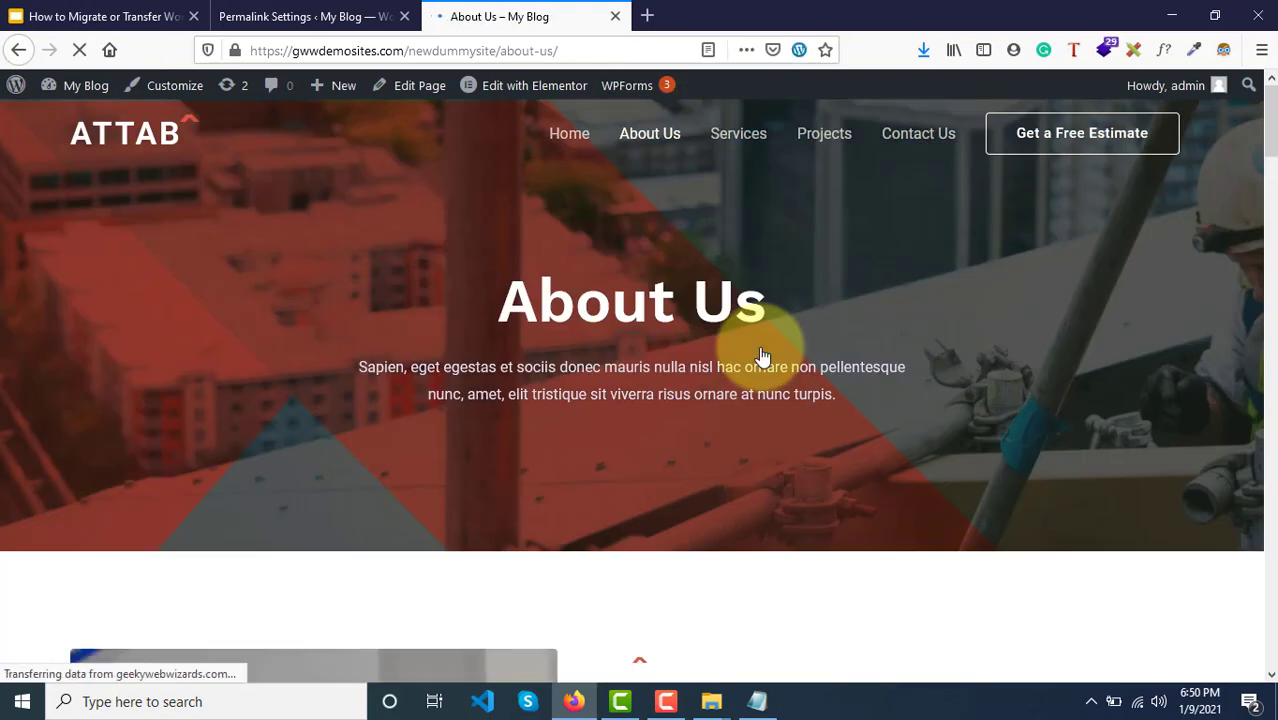
scroll(762, 357, "down", 8)
scroll(762, 357, "up", 8)
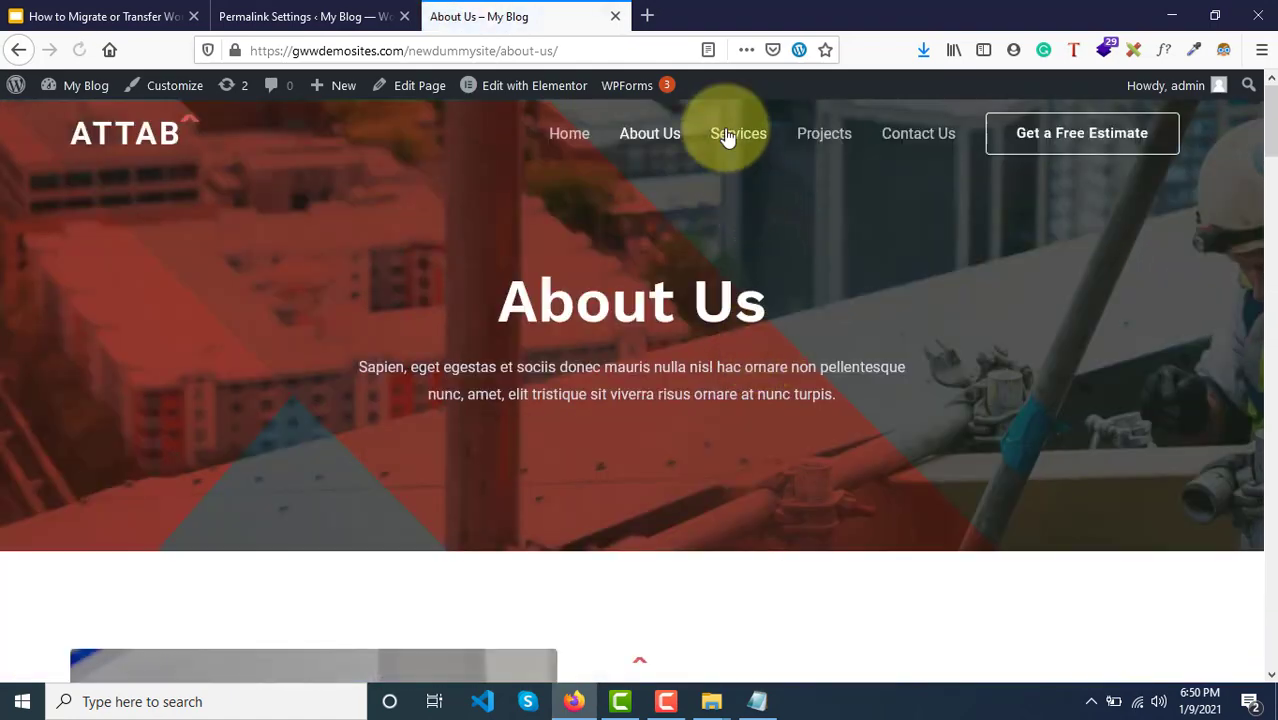
Step: Confirm the Services and Projects pages load, then start a blank Notepad document
left_click(728, 138)
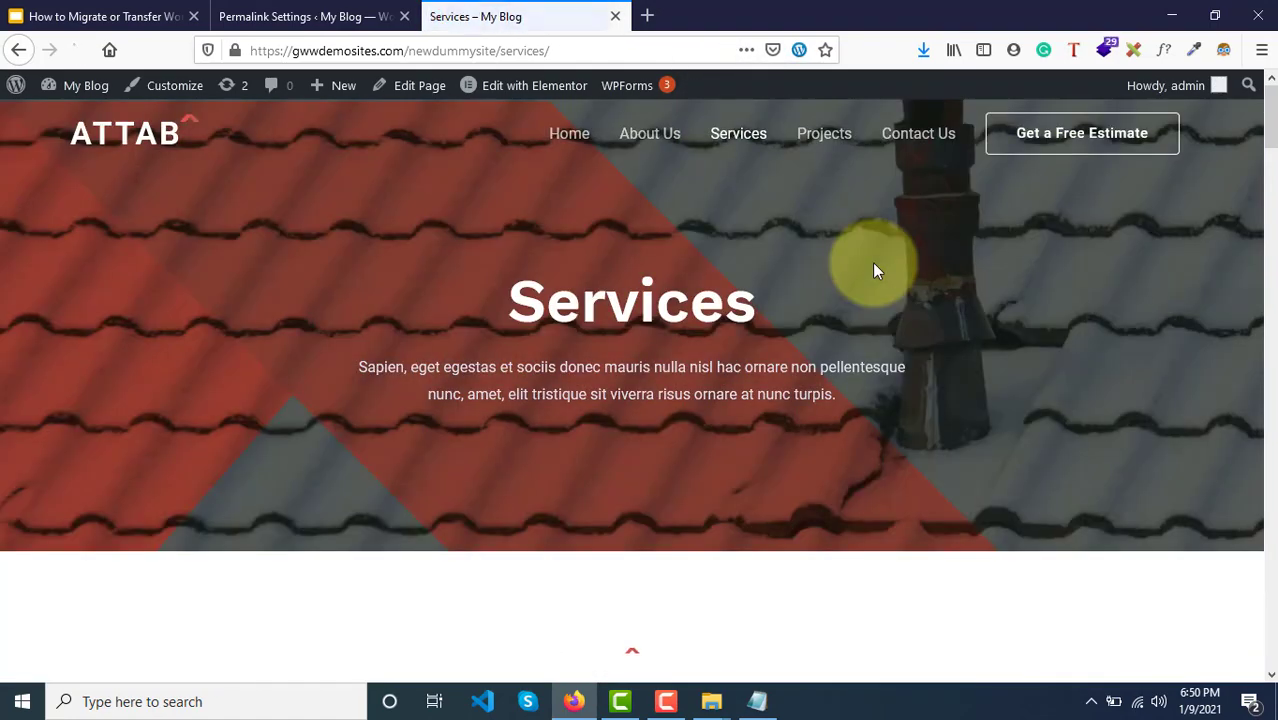
scroll(874, 270, "down", 5)
scroll(872, 265, "up", 5)
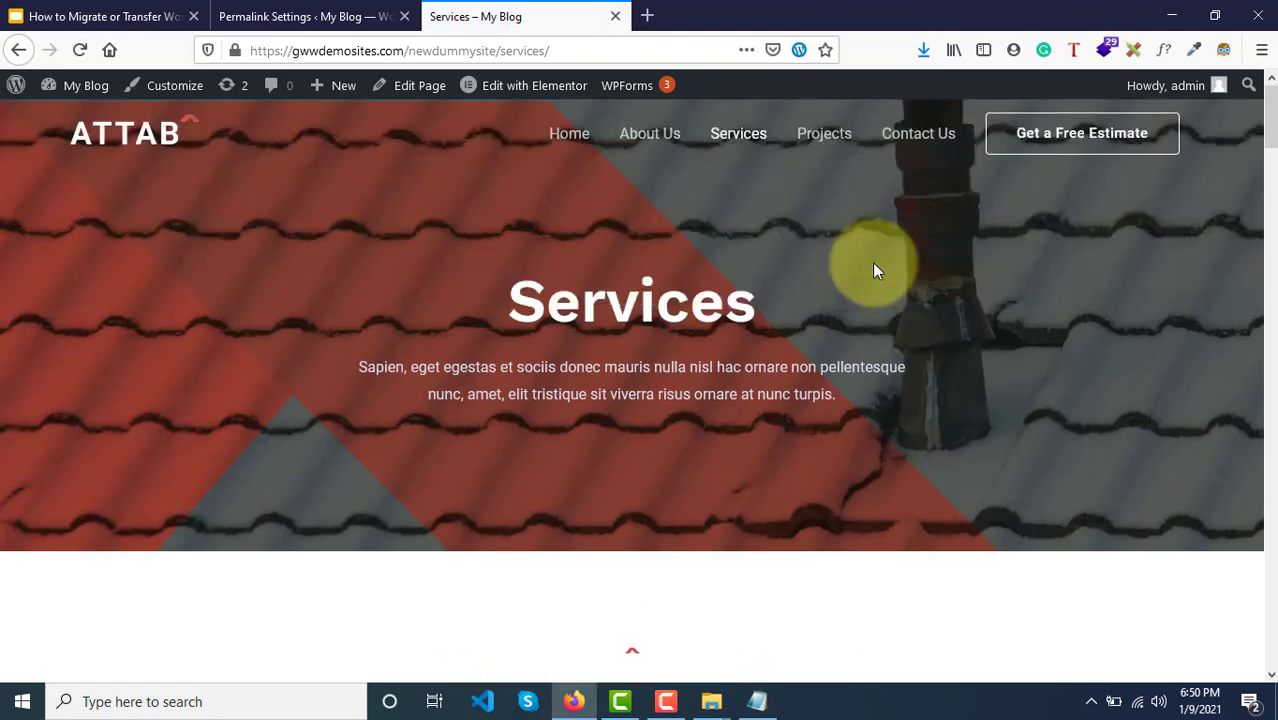
left_click(826, 141)
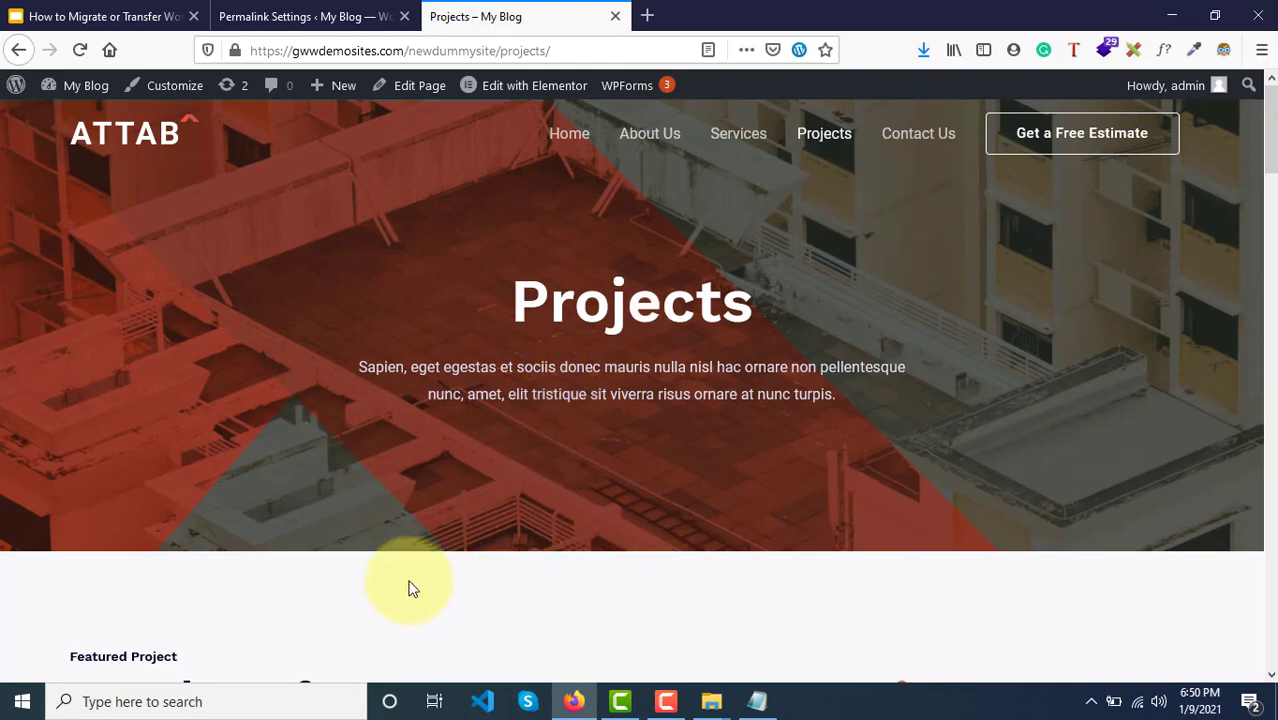
key("super+r")
key("Return")
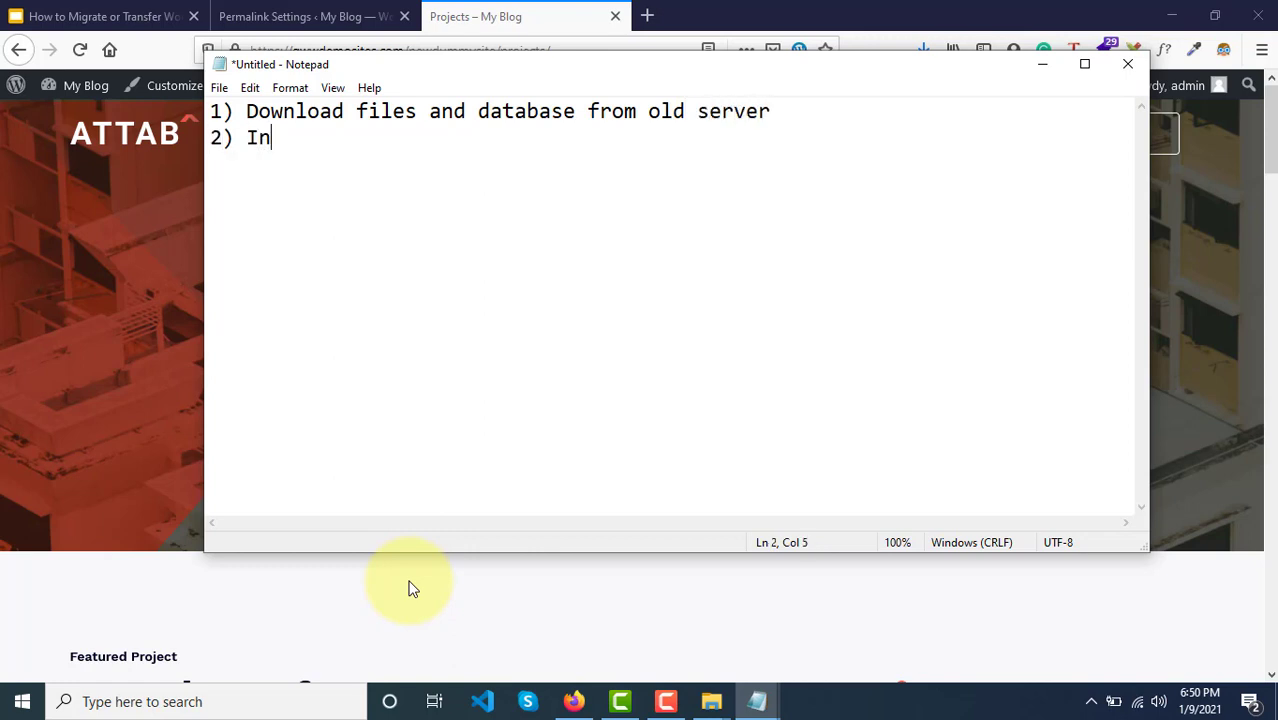
Step: Finish the 'in new server' install line and move its parenthetical note onto its own line
key("BackSpace")
key("BackSpace")
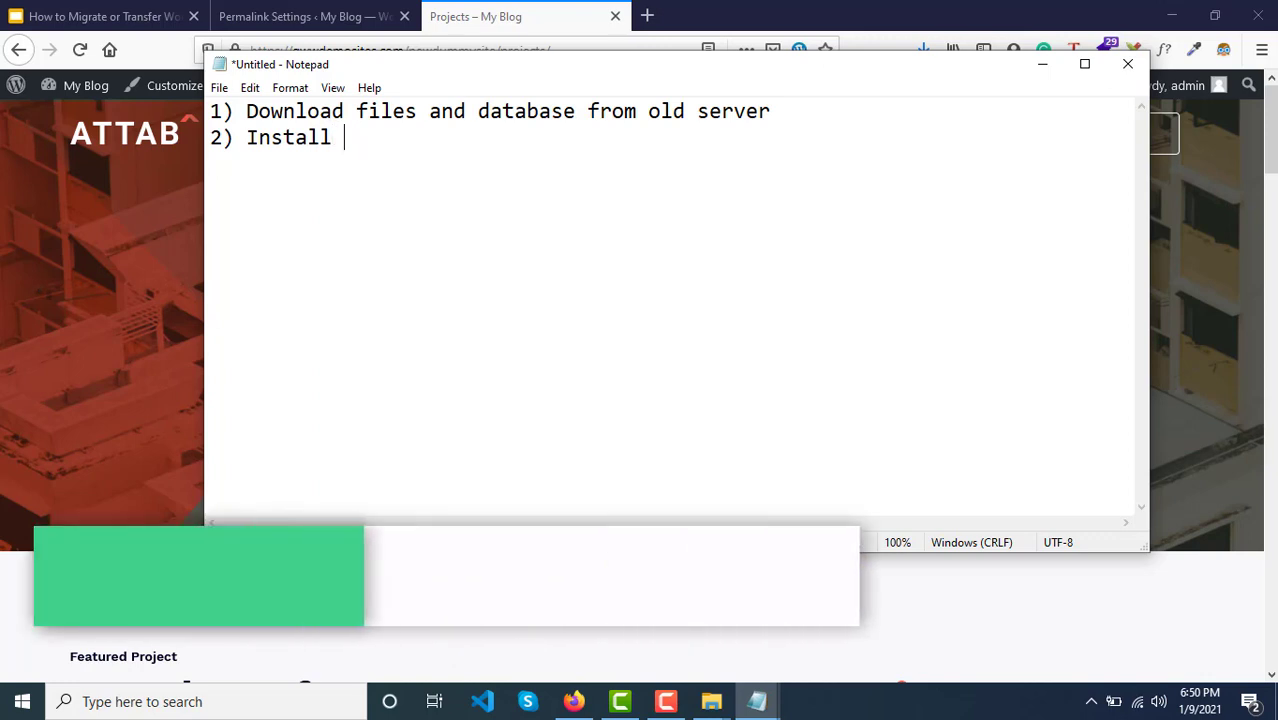
type("new work")
key("BackSpace")
key("BackSpace")
key("BackSpace")
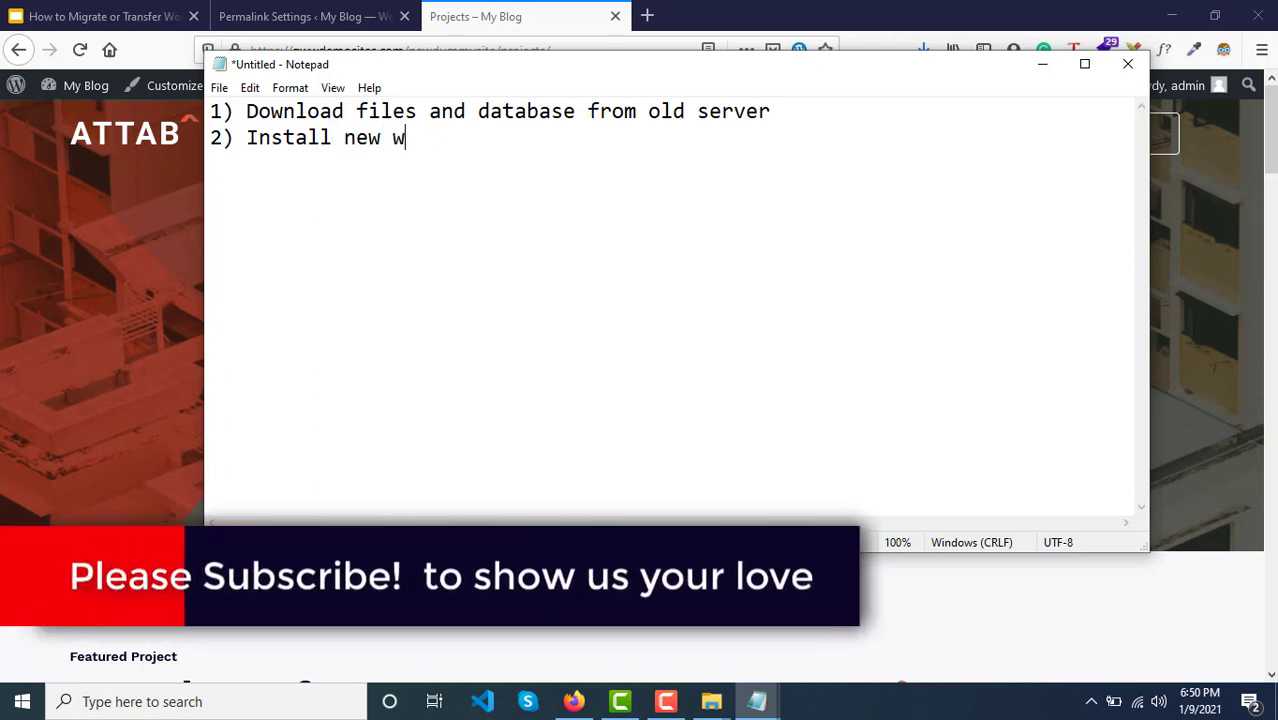
type("p in ")
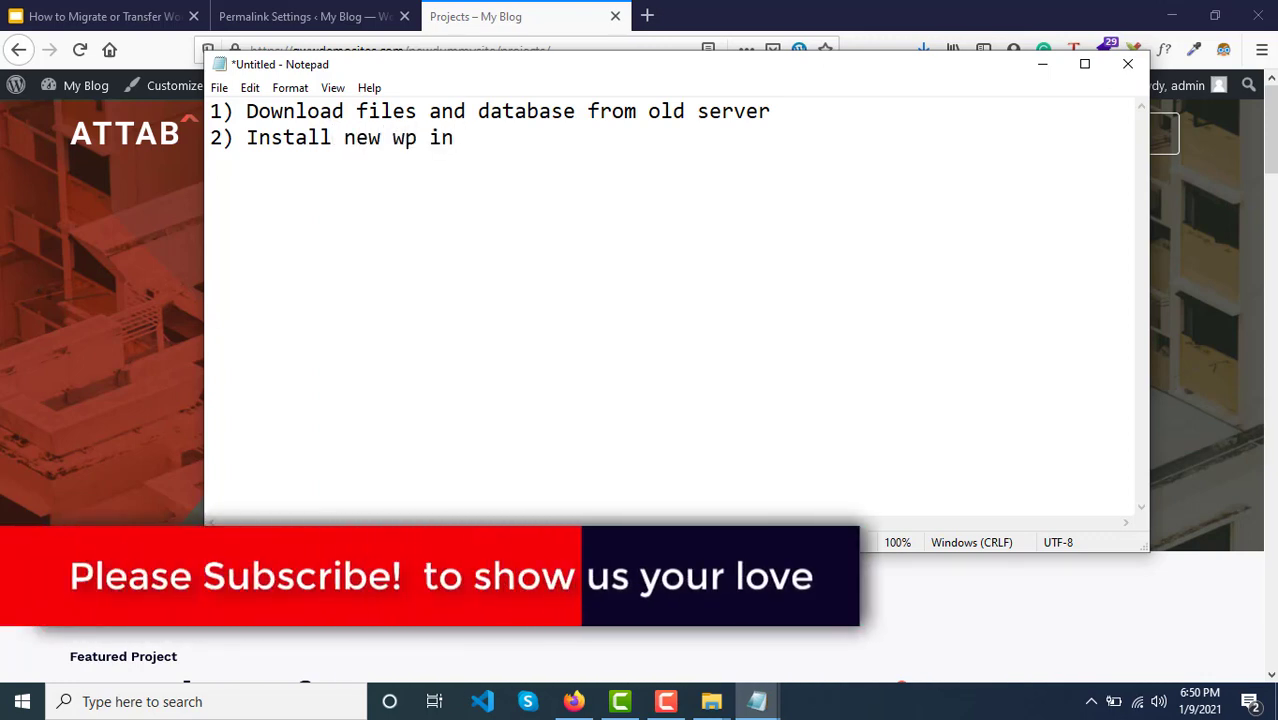
type("new server ( note db name and db credentials from")
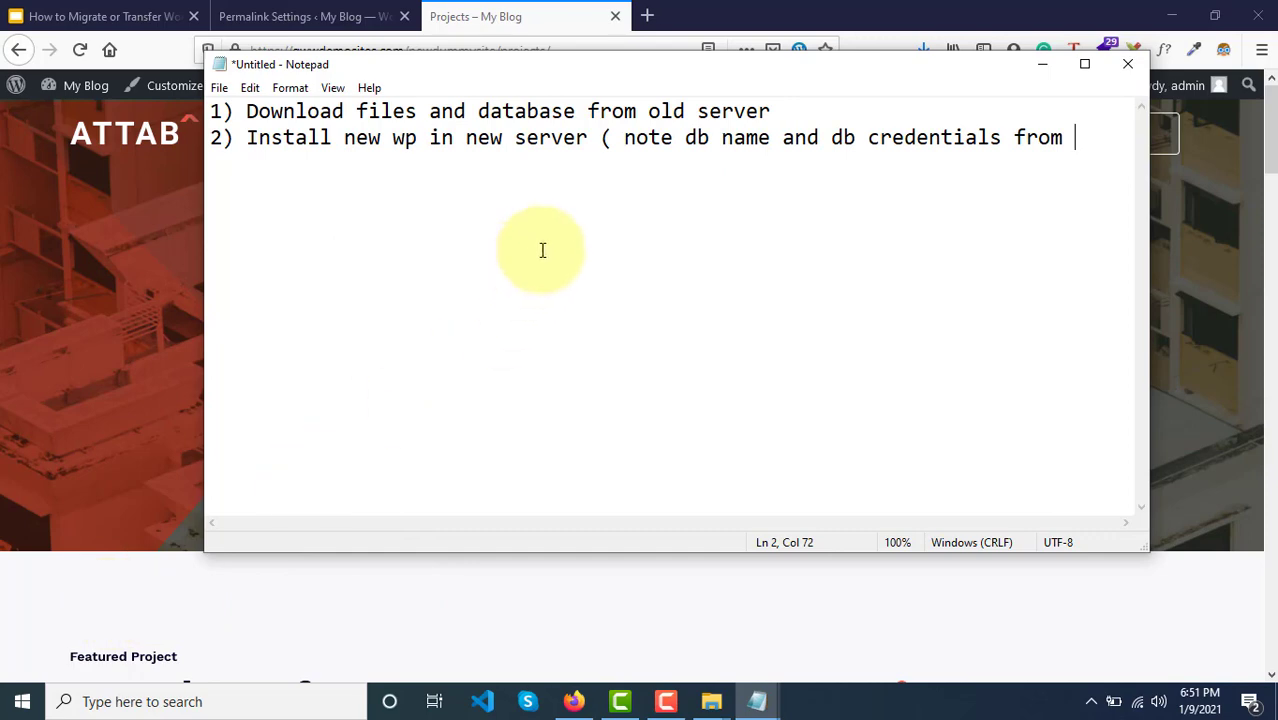
left_click(601, 138)
key("Return")
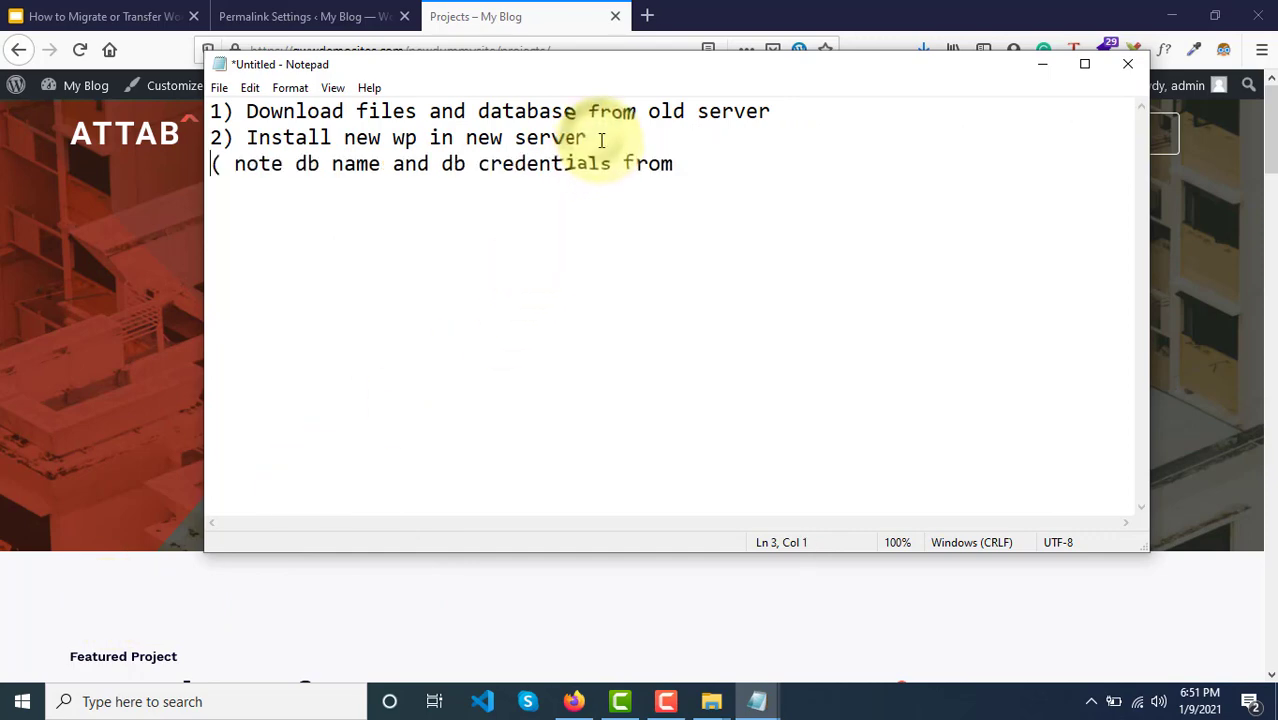
Step: Complete line 3 about the new server's wp files, ending with 'and upload'
left_click(713, 166)
type("wp-config file")
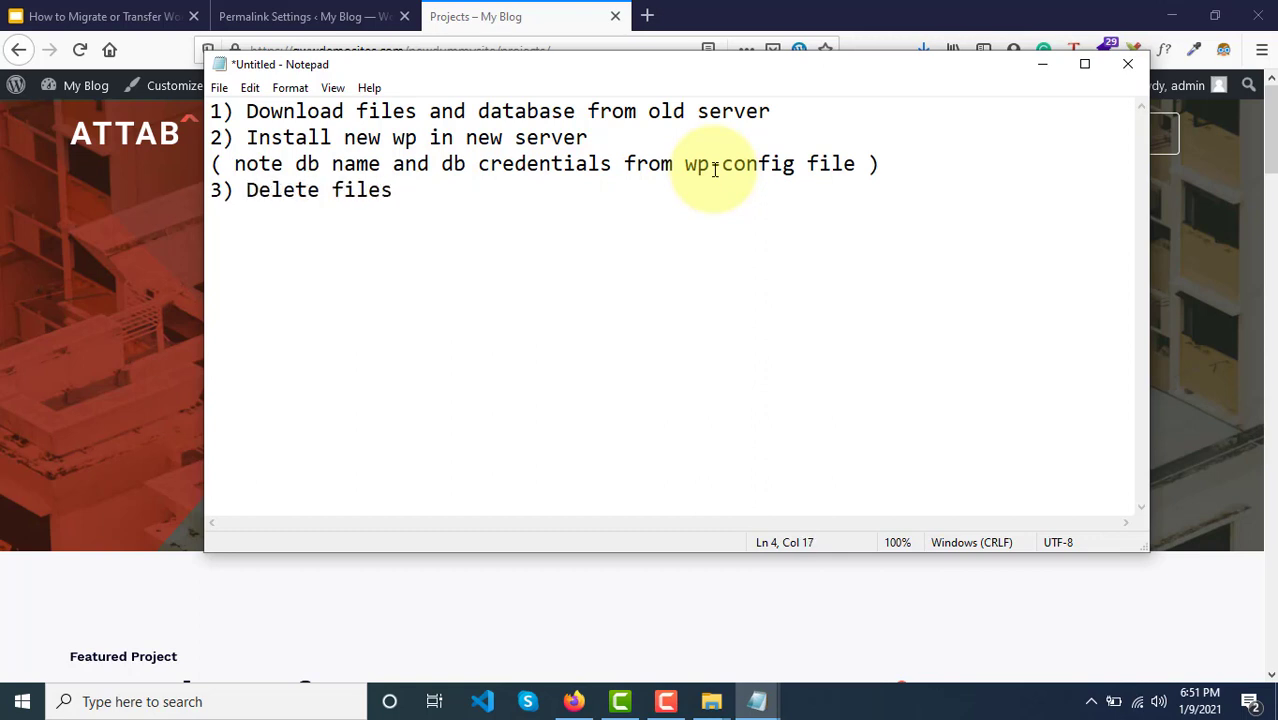
type("ew ")
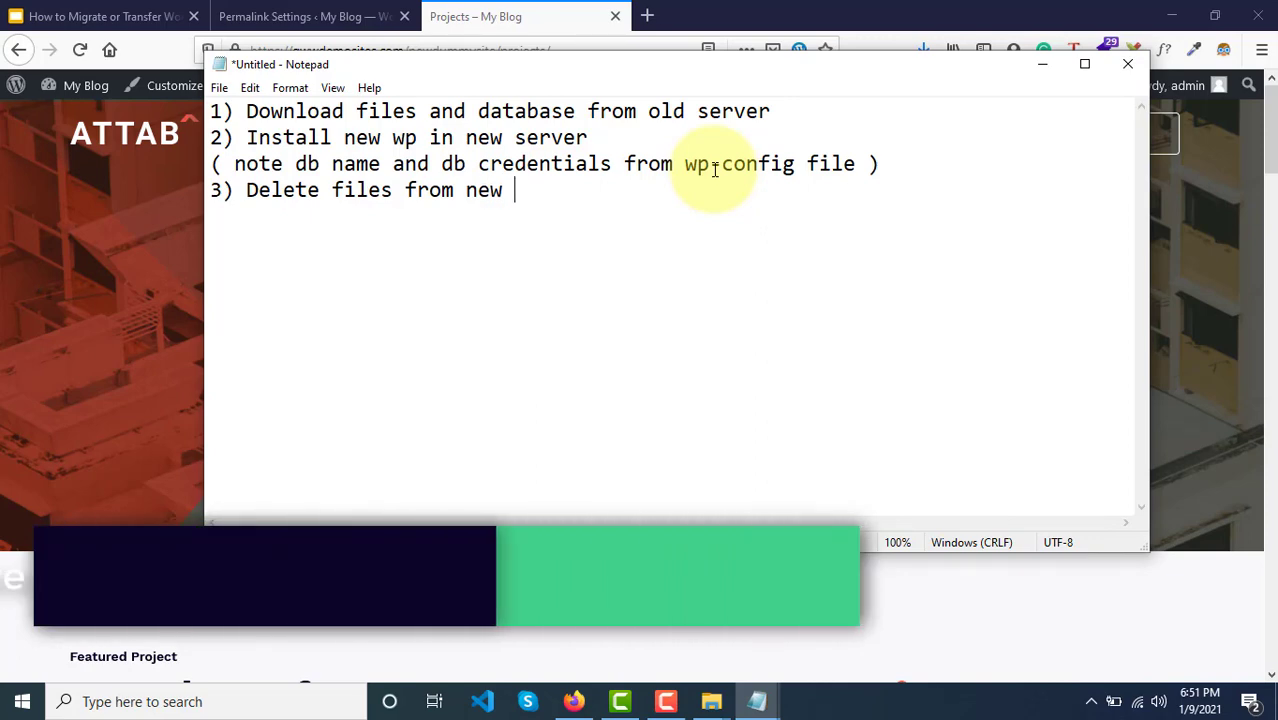
type("serv e")
key("BackSpace")
key("BackSpace")
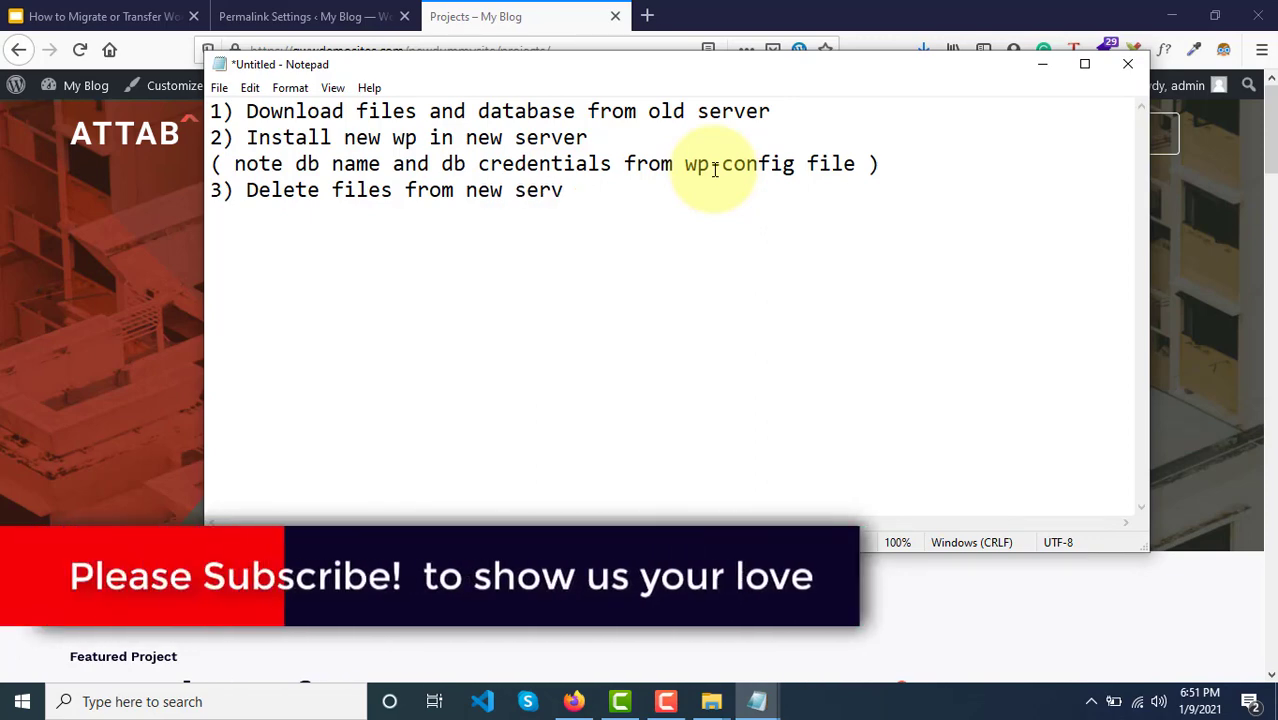
key("BackSpace")
type("e")
key("BackSpace")
type("ver ")
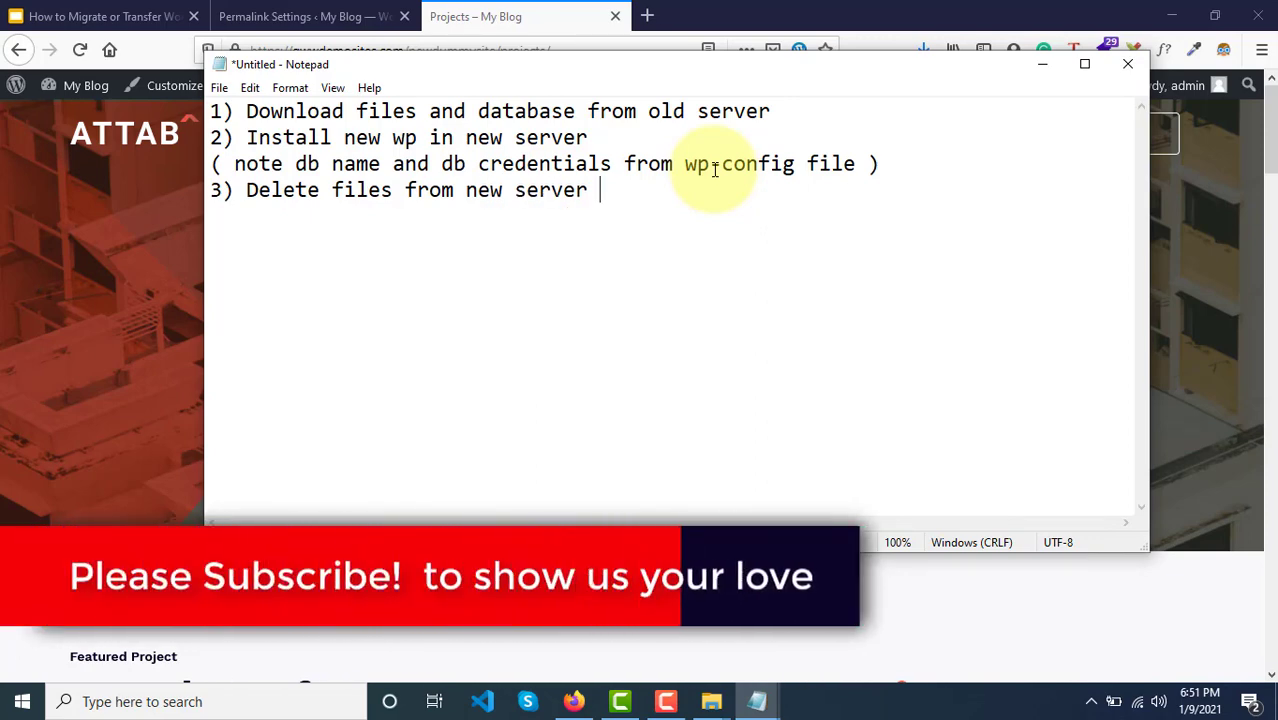
type("and upload")
key("Return")
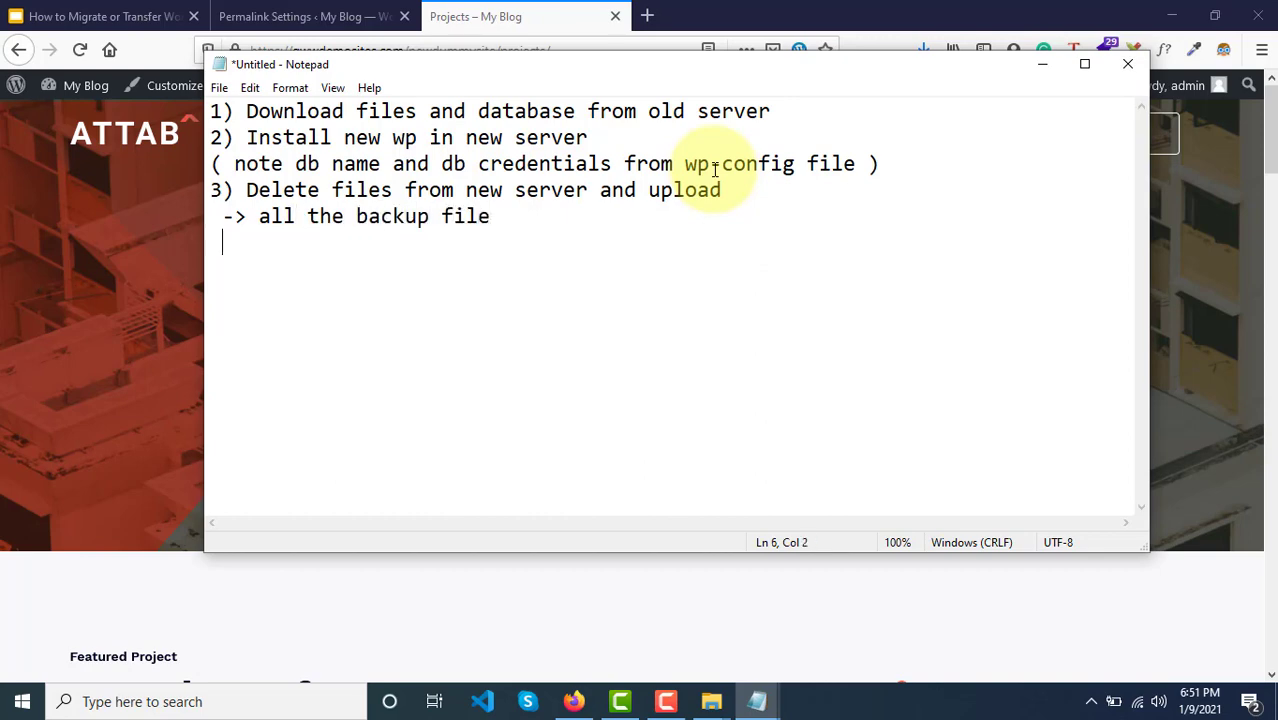
Step: Add the sub-step 'Import the backup database' followed by a blank line
type("Imprt")
key("BackSpace")
key("BackSpace")
type("ort ")
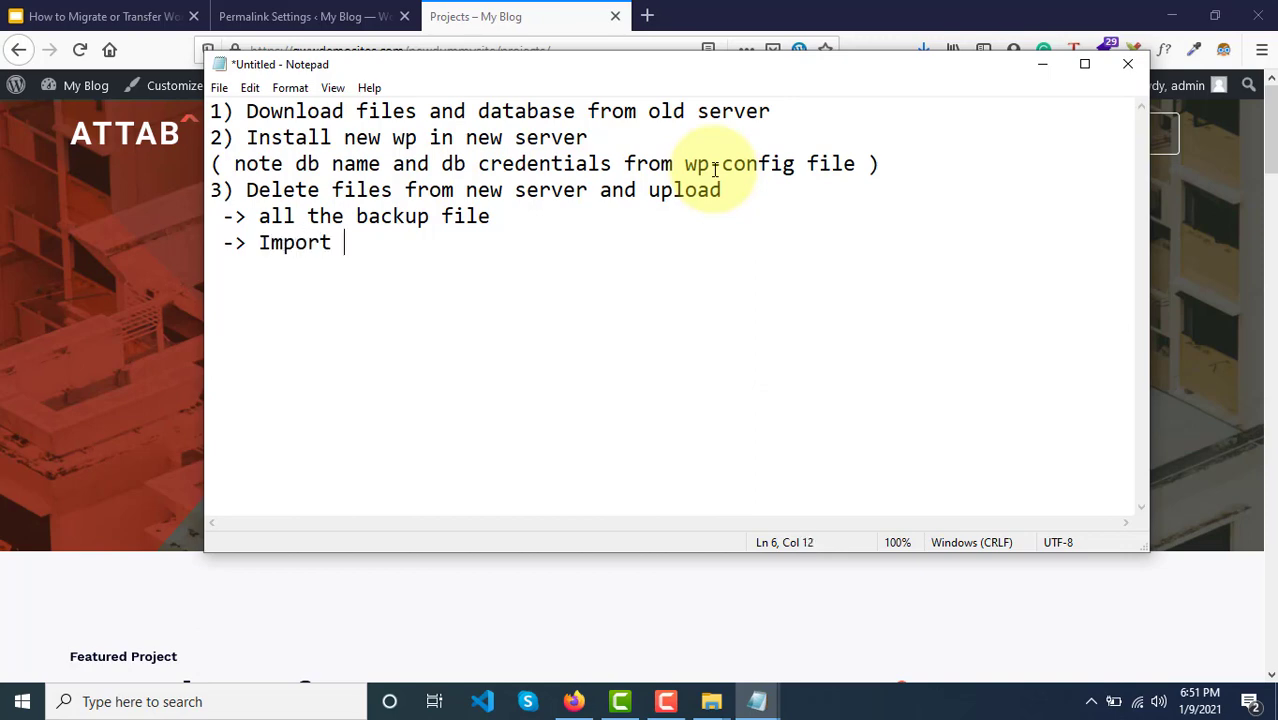
type("the backup d")
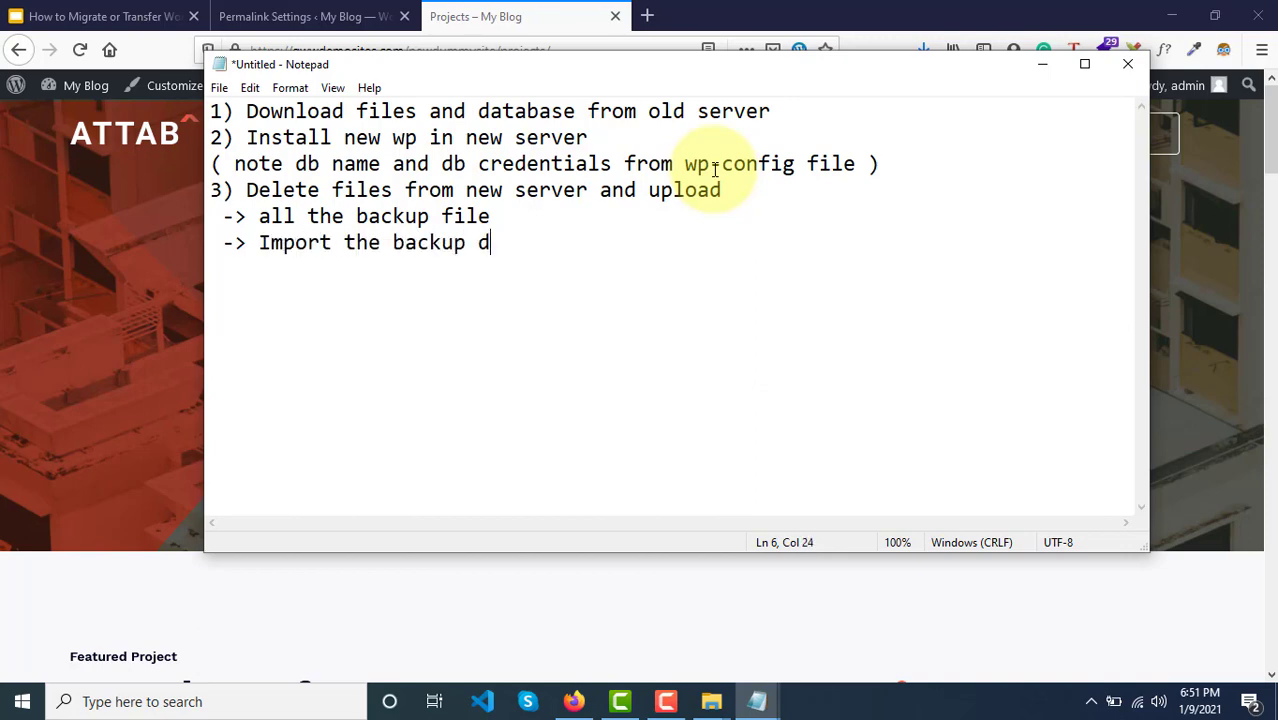
type("atabase")
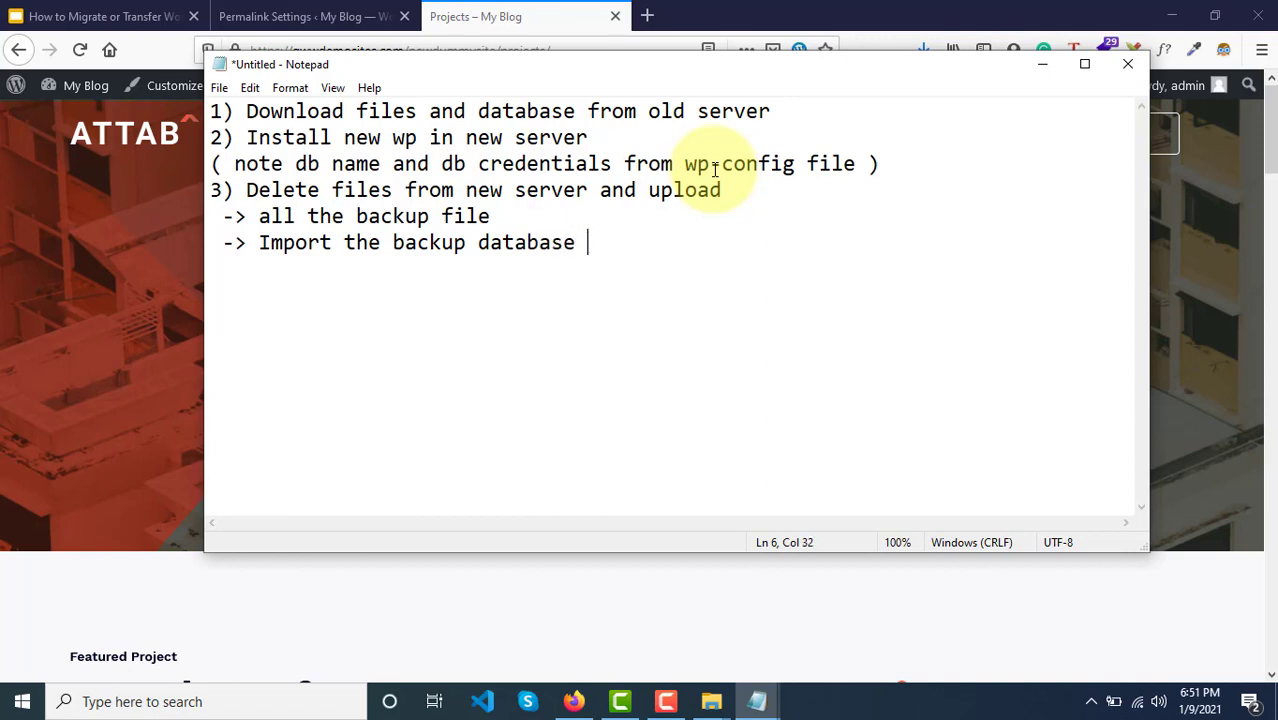
key("Return")
key("Return")
Step: Add a ===== separator, then '1) Not able to login' with its fix: change site and home URL in the Options table
type("======================")
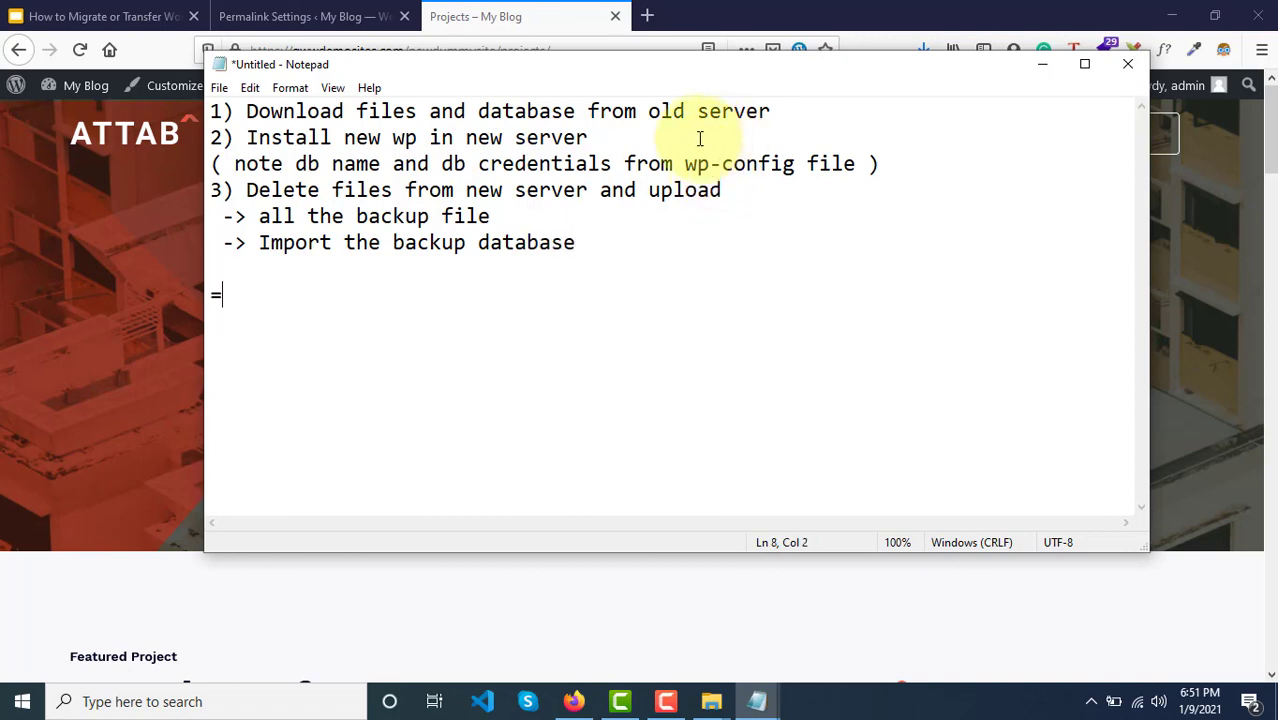
key("Return")
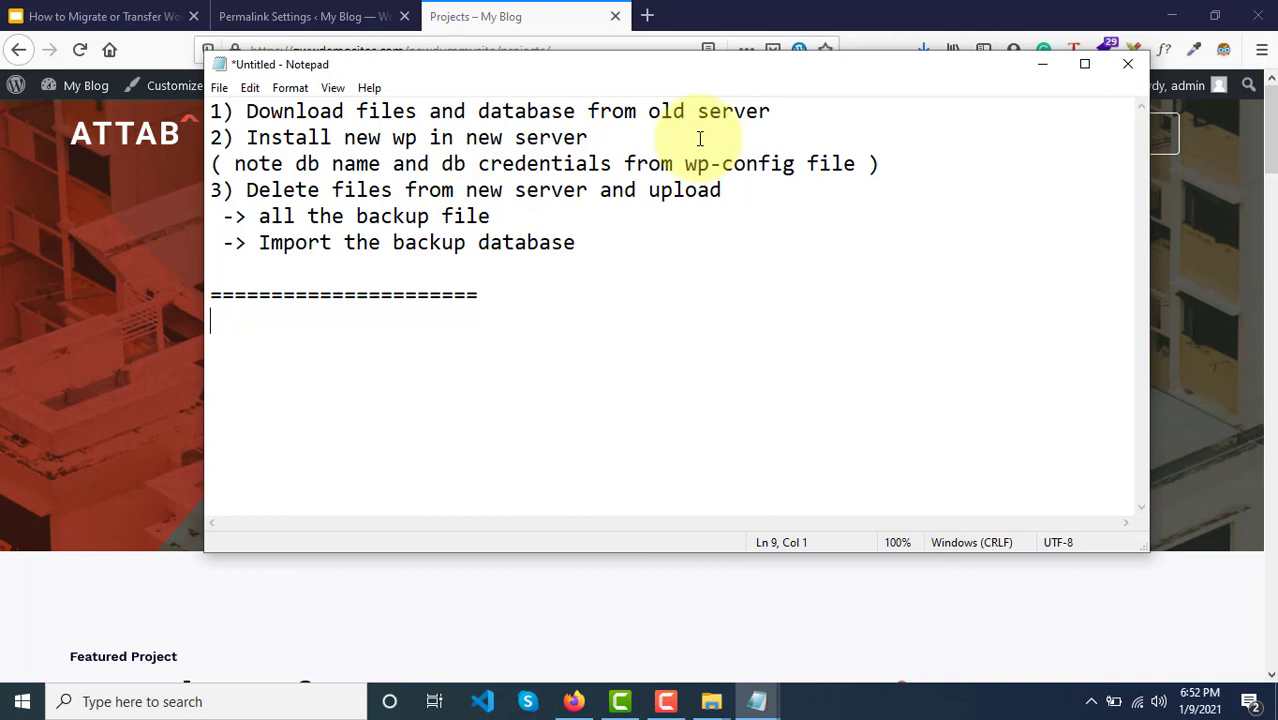
type("1) Not able ")
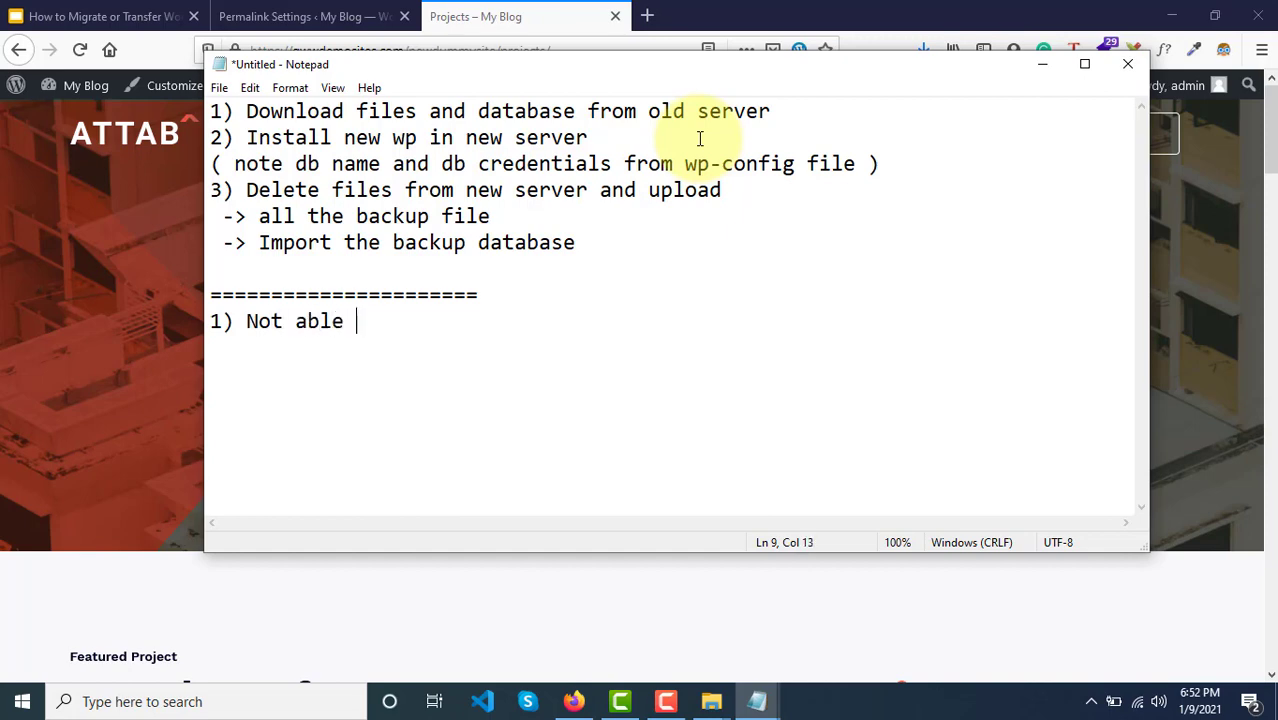
type("to login")
key("Return")
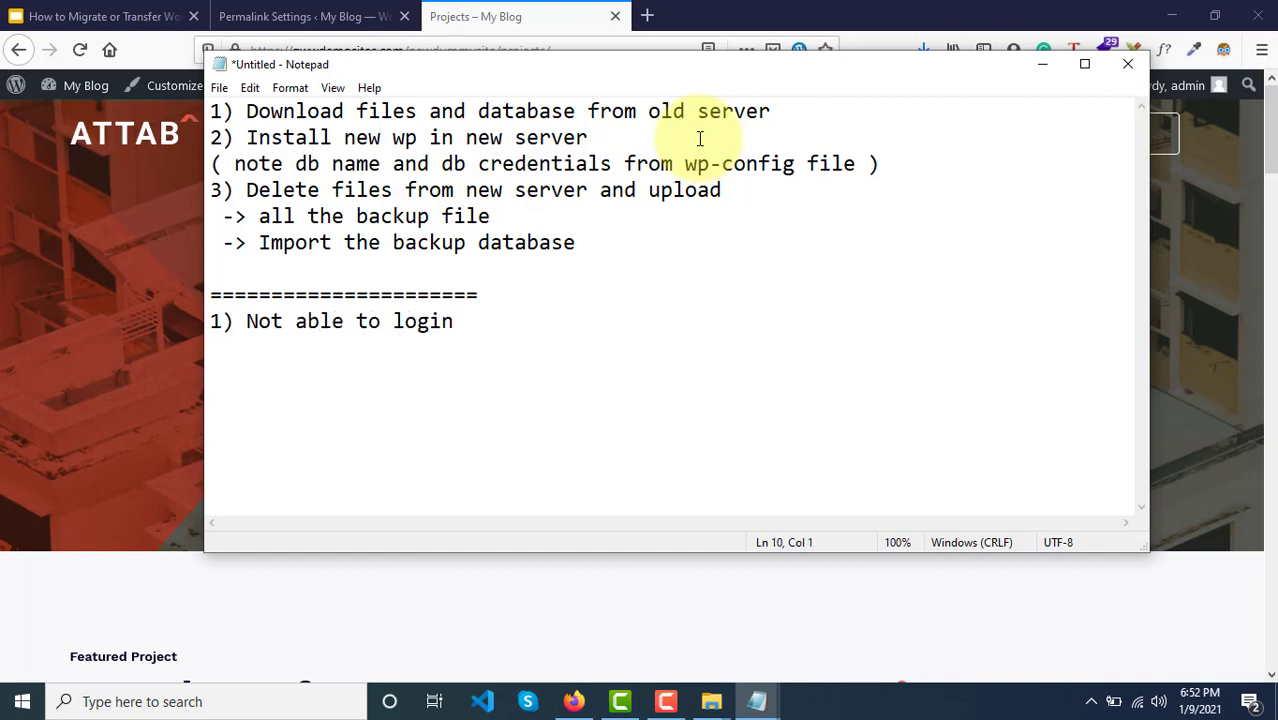
type("=> change si")
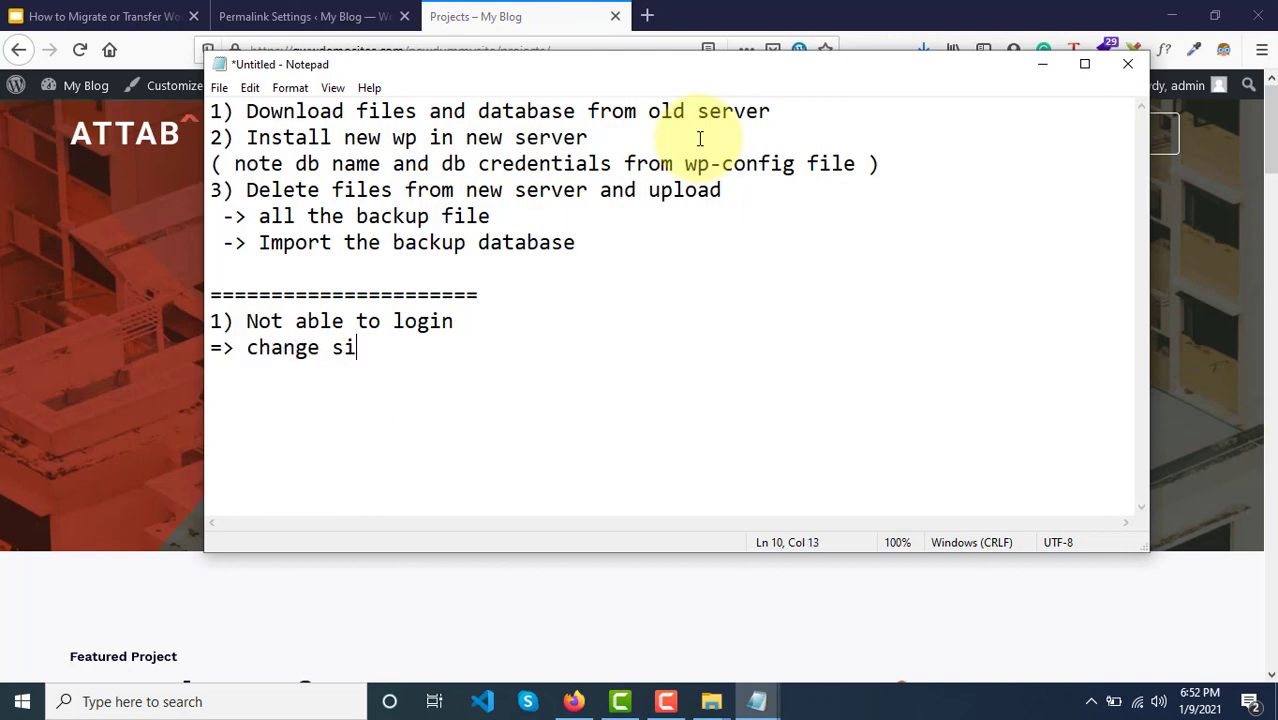
type("te url & home ")
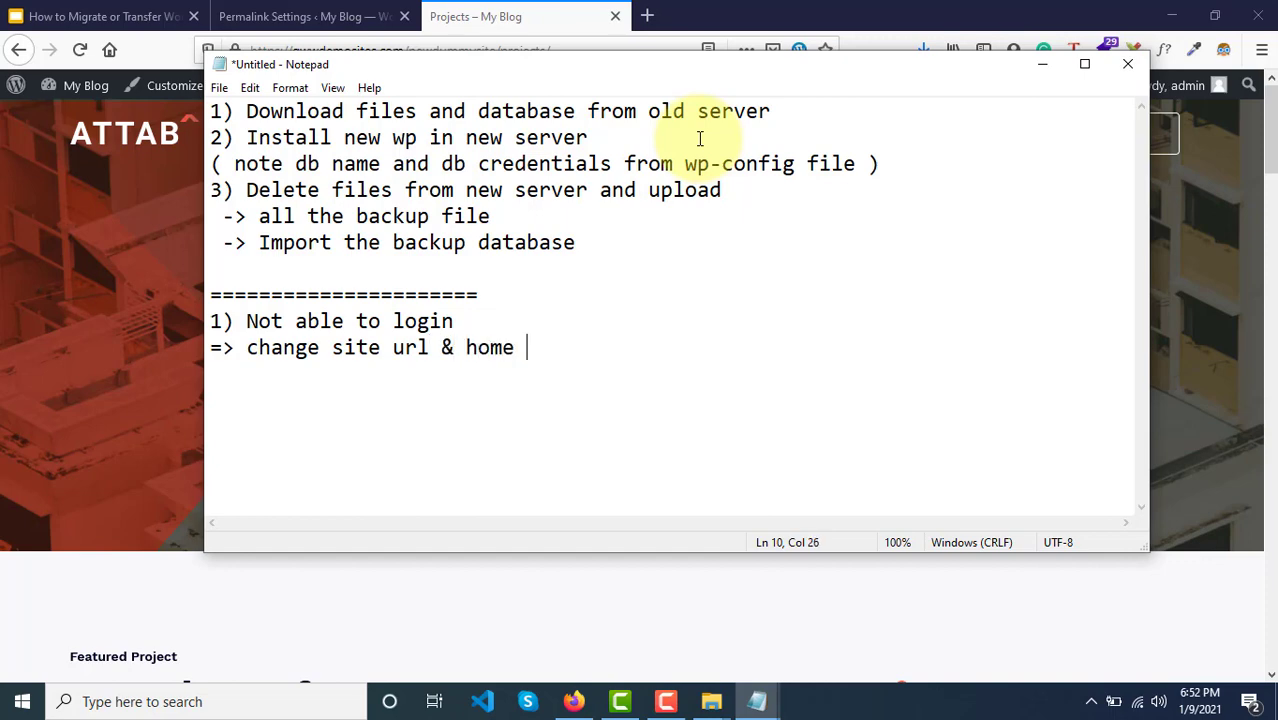
type("url from databas")
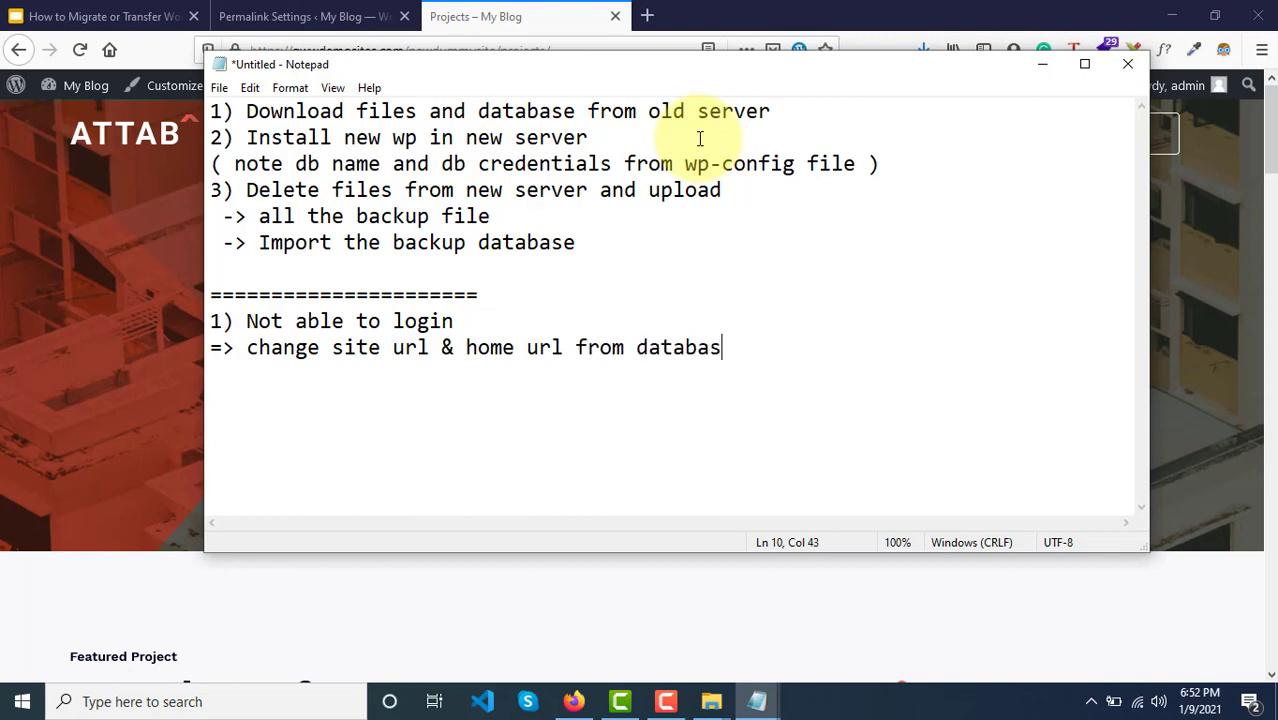
type("e ( O")
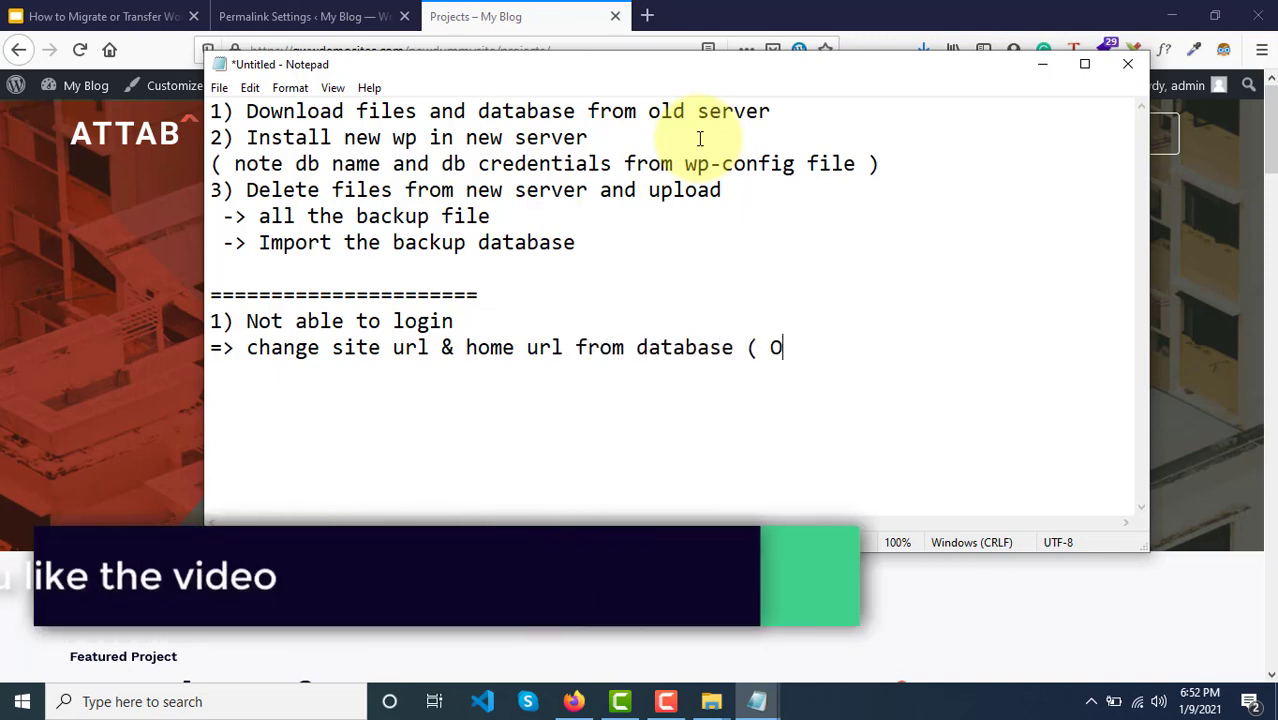
type("ptions table ")
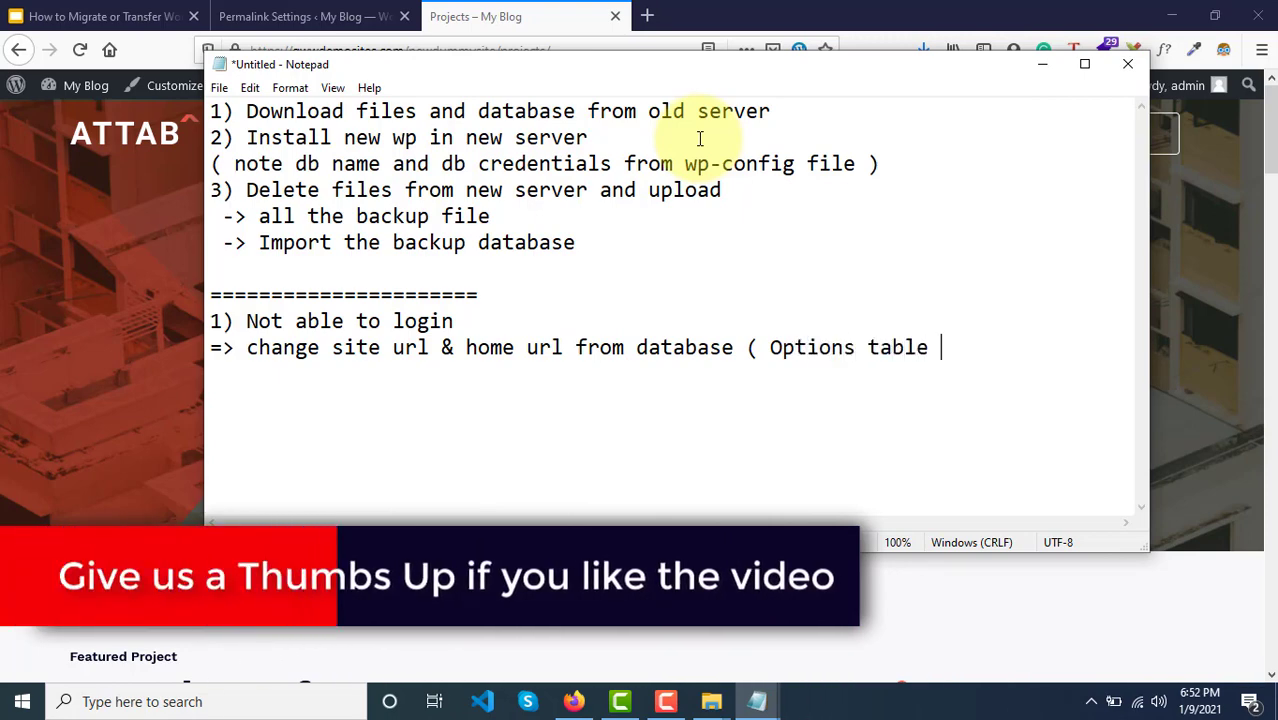
type(")")
key("Return")
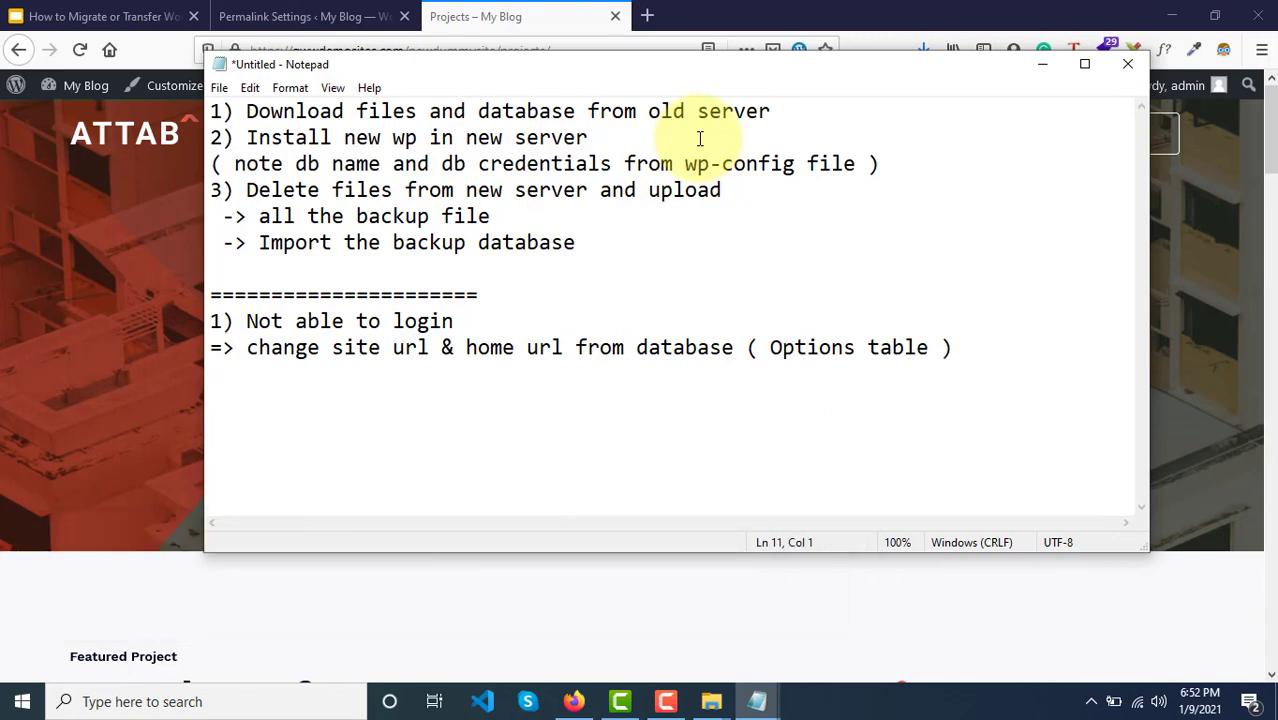
Step: Add '2) All pages are not working' with its fix: update the permalinks from the wp admin dashboard
type("=")
key("BackSpace")
type("2) All")
key("BackSpace")
key("BackSpace")
type("ll bas")
key("BackSpace")
key("BackSpace")
key("BackSpace")
type("pages are not")
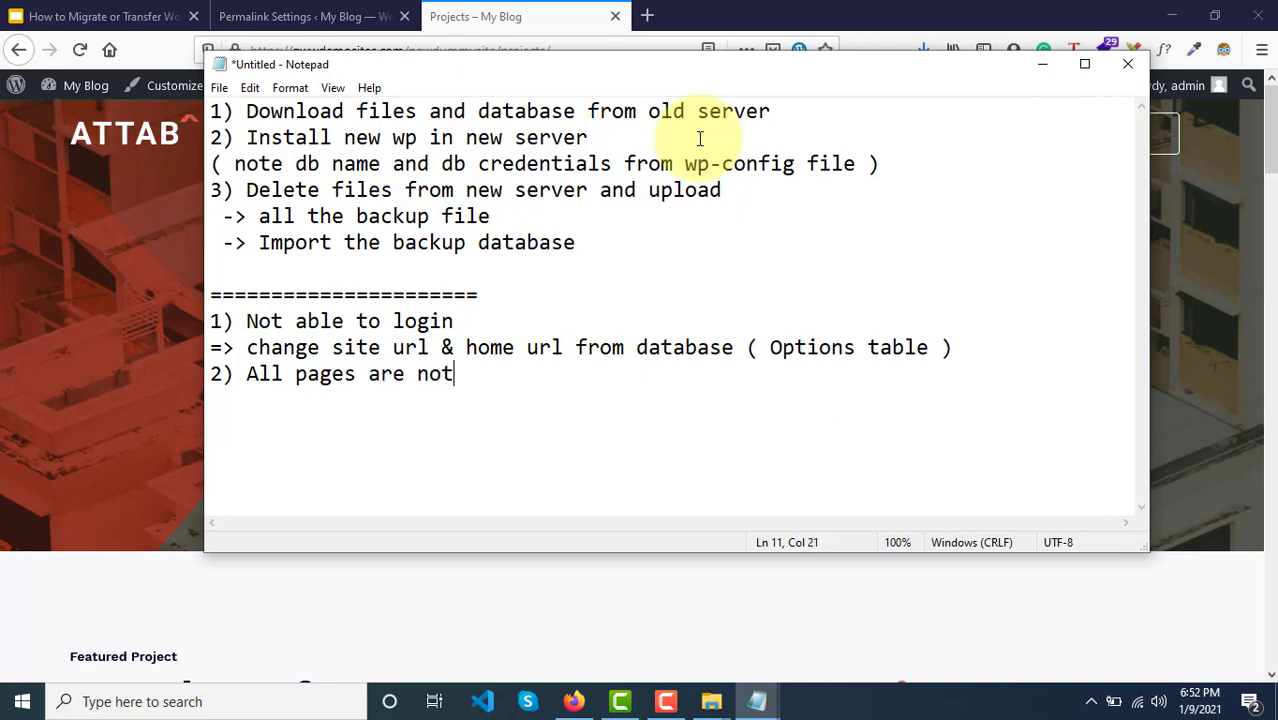
type(" working")
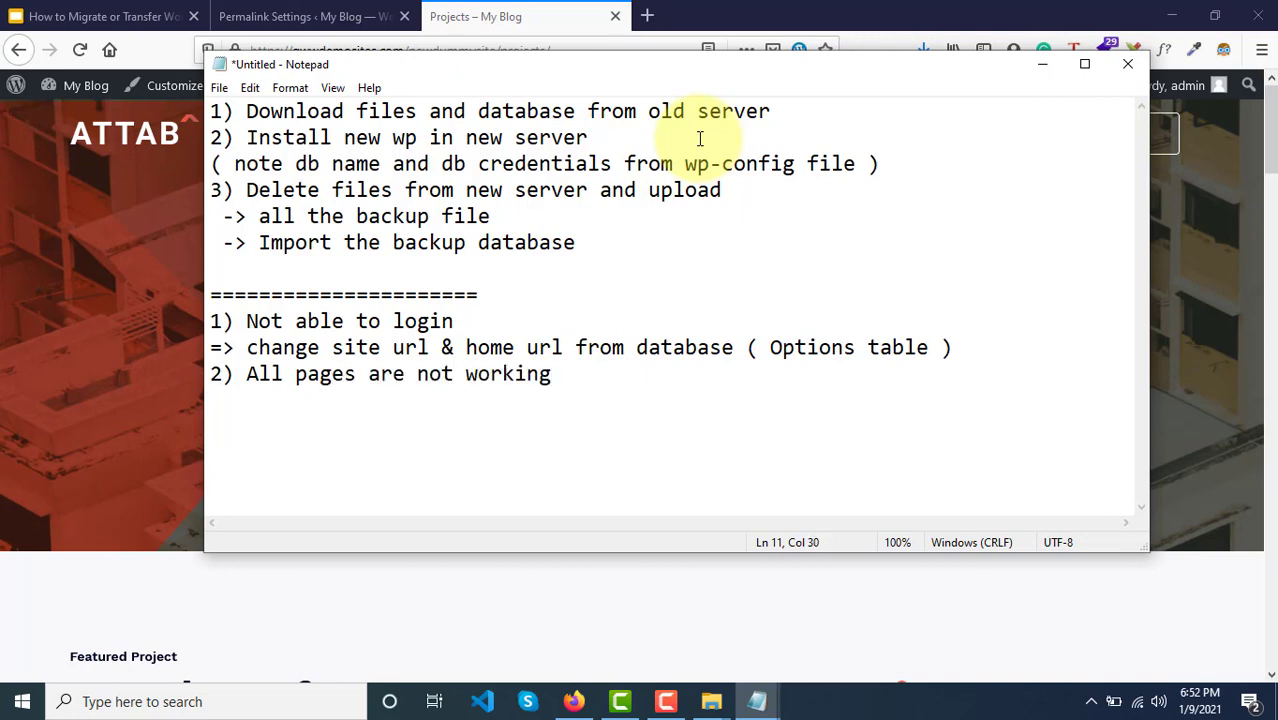
key("Return")
type("-")
key("BackSpace")
type("=> from wpr")
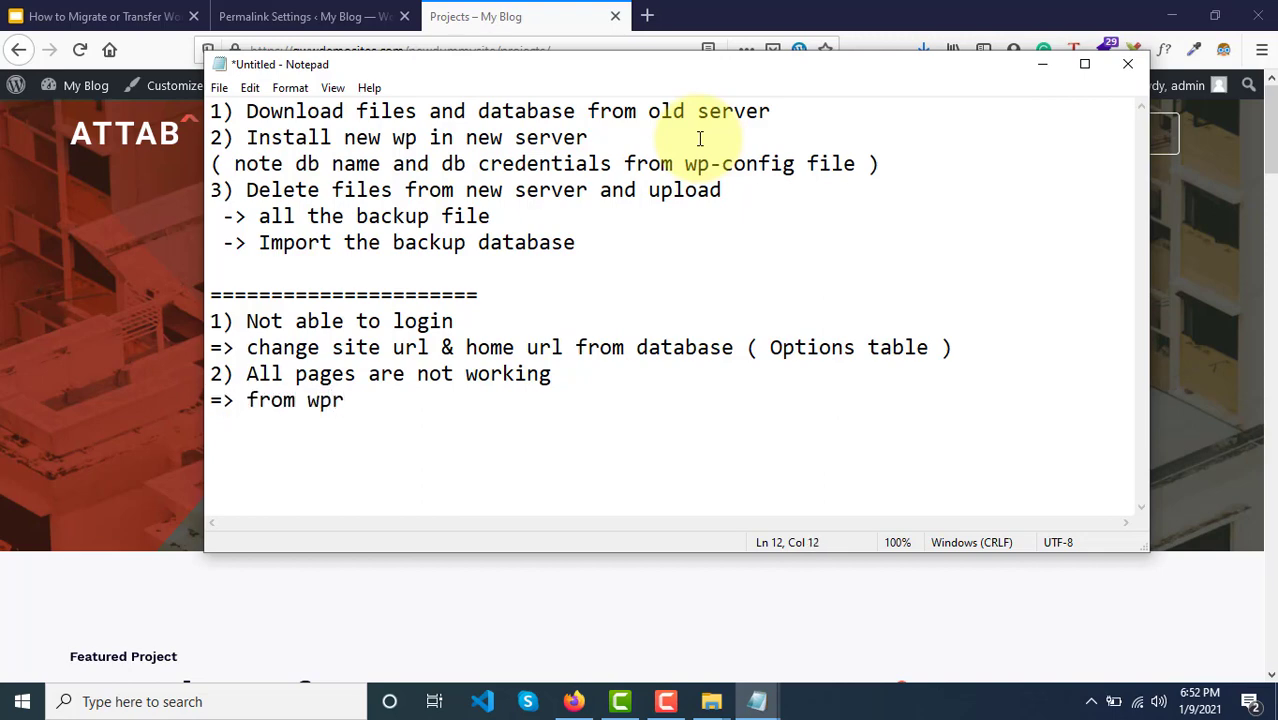
key("BackSpace")
type("admin")
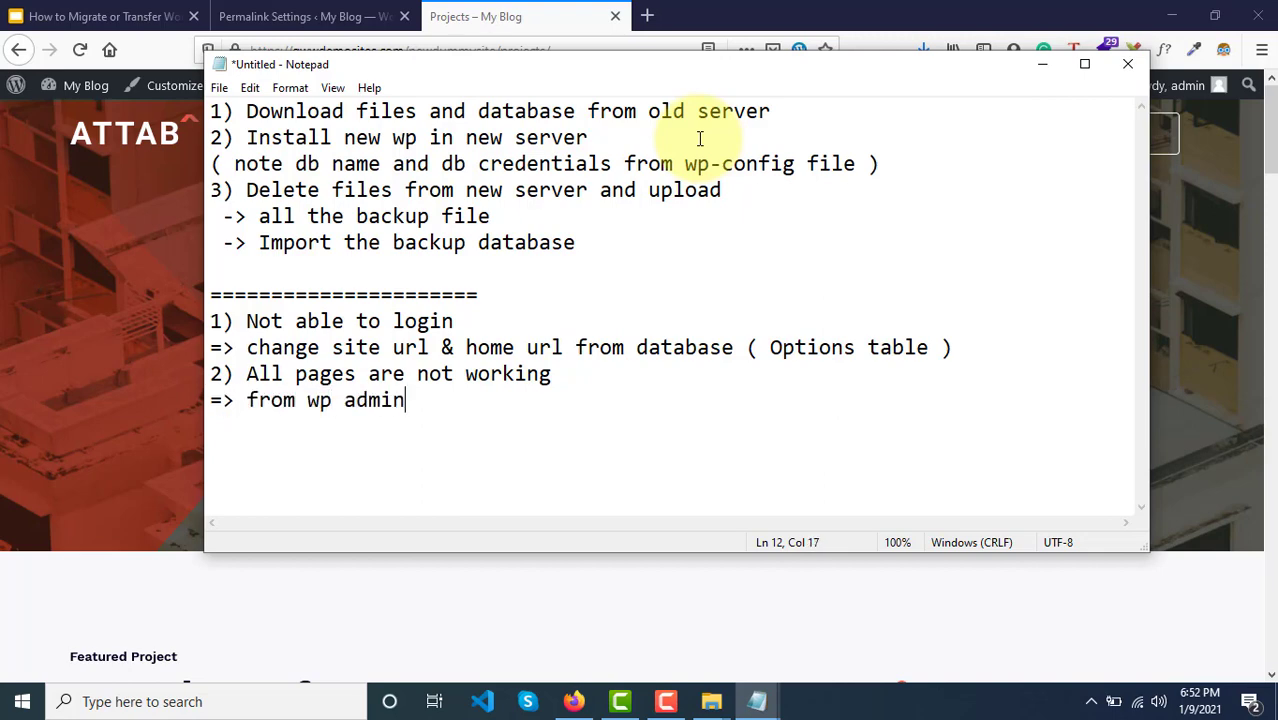
type(" dashboard ")
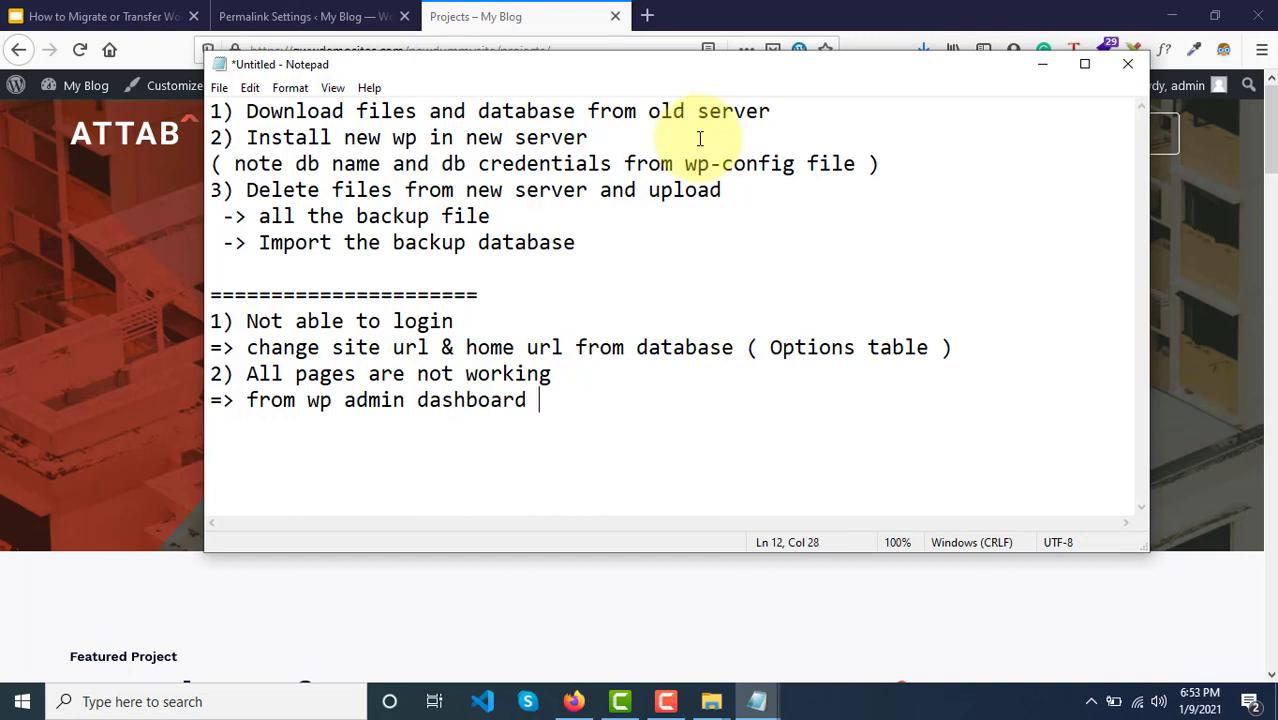
type("change the")
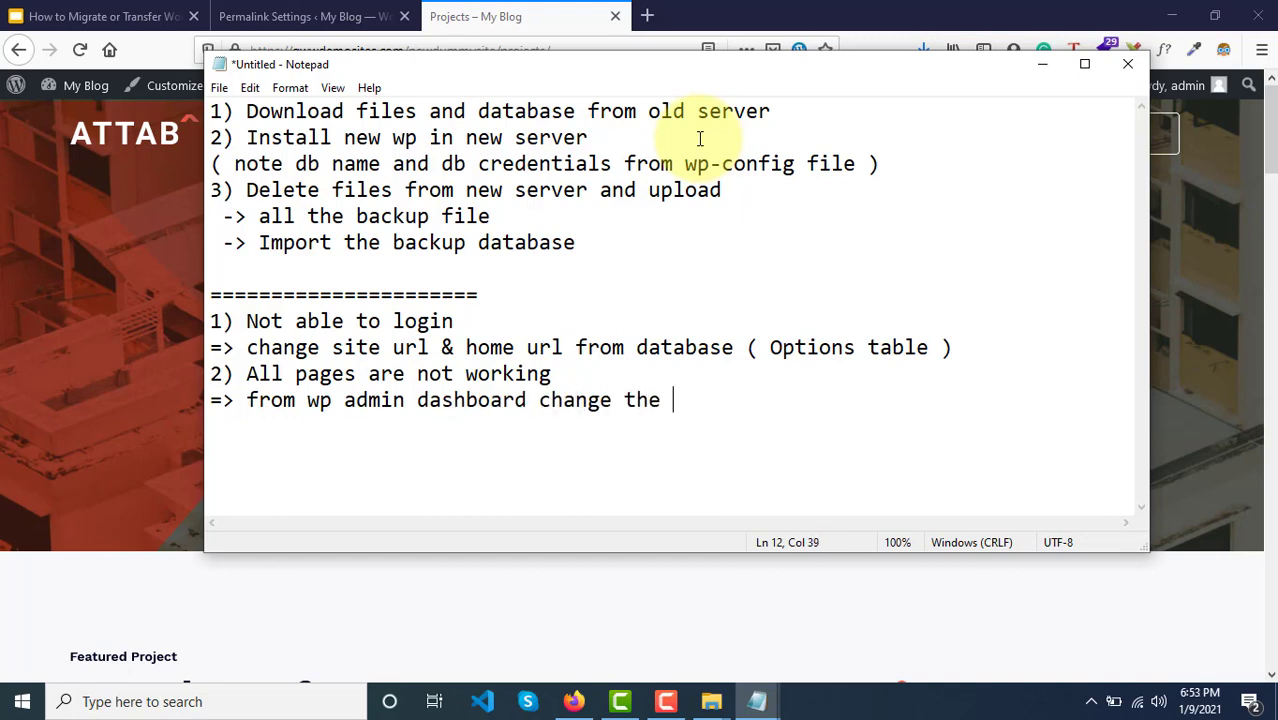
key("BackSpace")
key("BackSpace")
key("BackSpace")
key("BackSpace")
key("BackSpace")
key("BackSpace")
key("BackSpace")
key("BackSpace")
key("BackSpace")
key("BackSpace")
key("BackSpace")
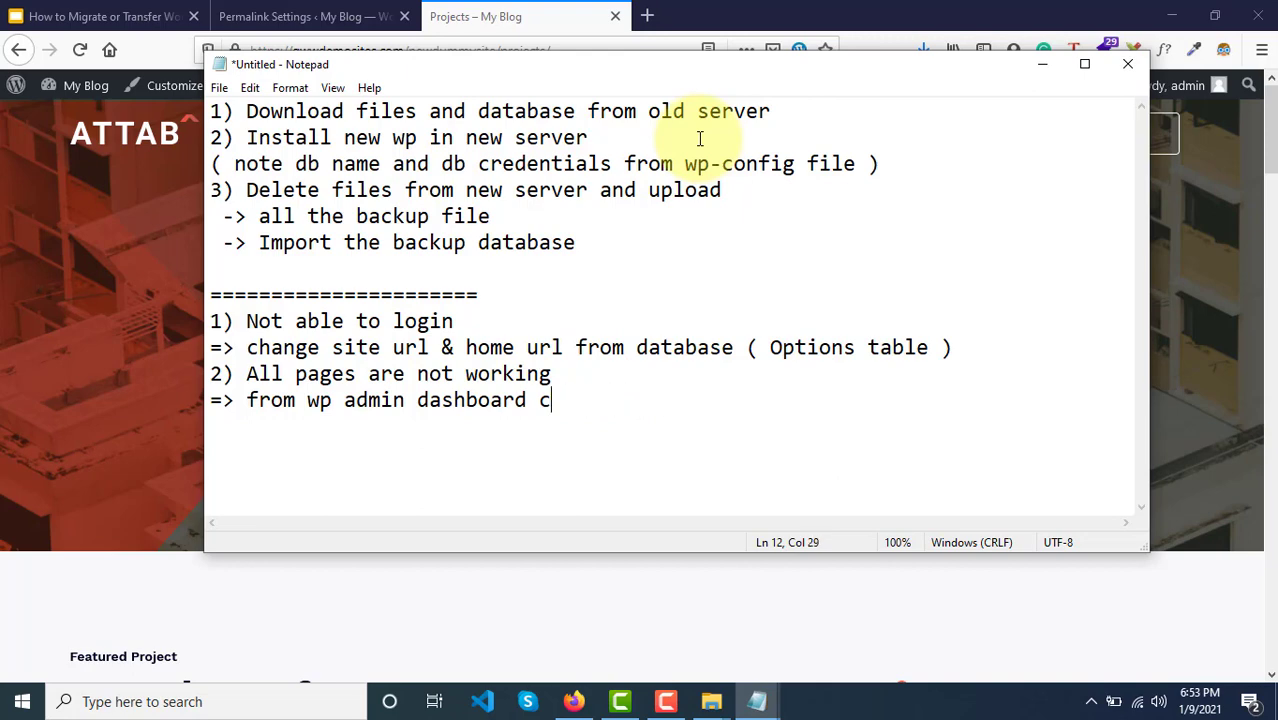
type("update the ")
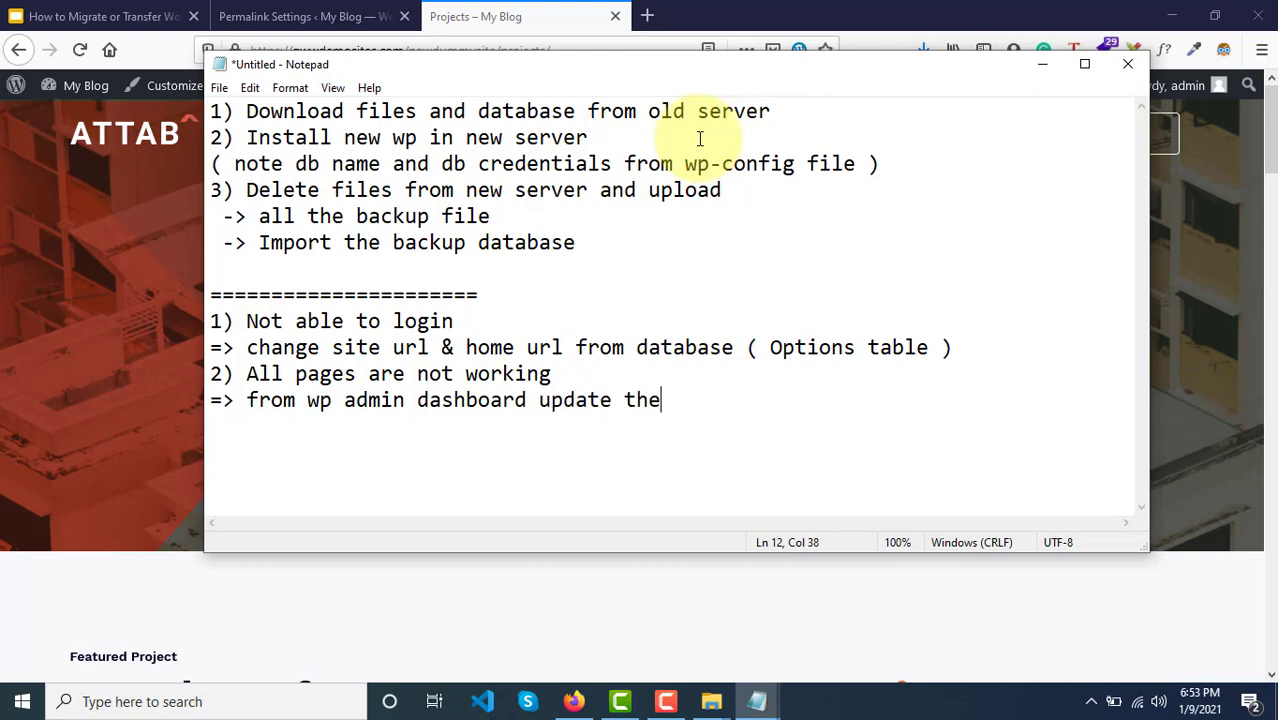
type("permalinks")
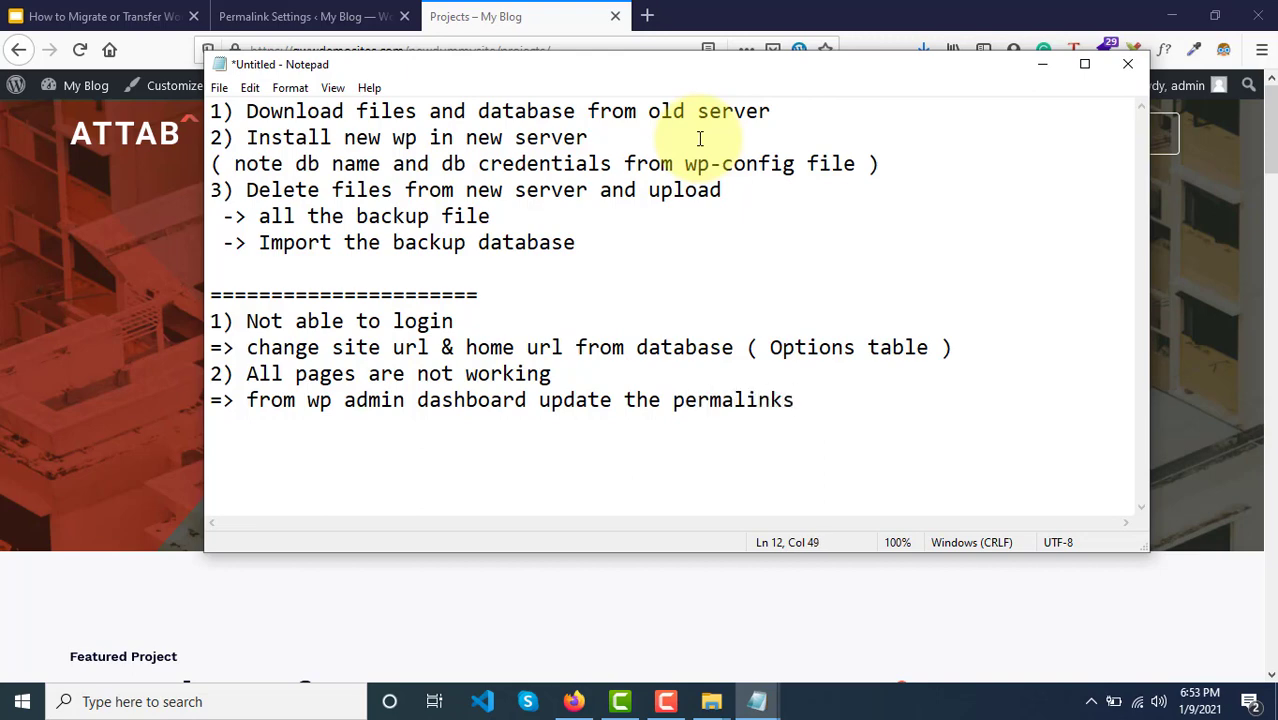
key("Return")
key("Return")
Step: Close with another ===== separator and 'Congratulations your migration is successfull.'
type("======================")
key("Return")
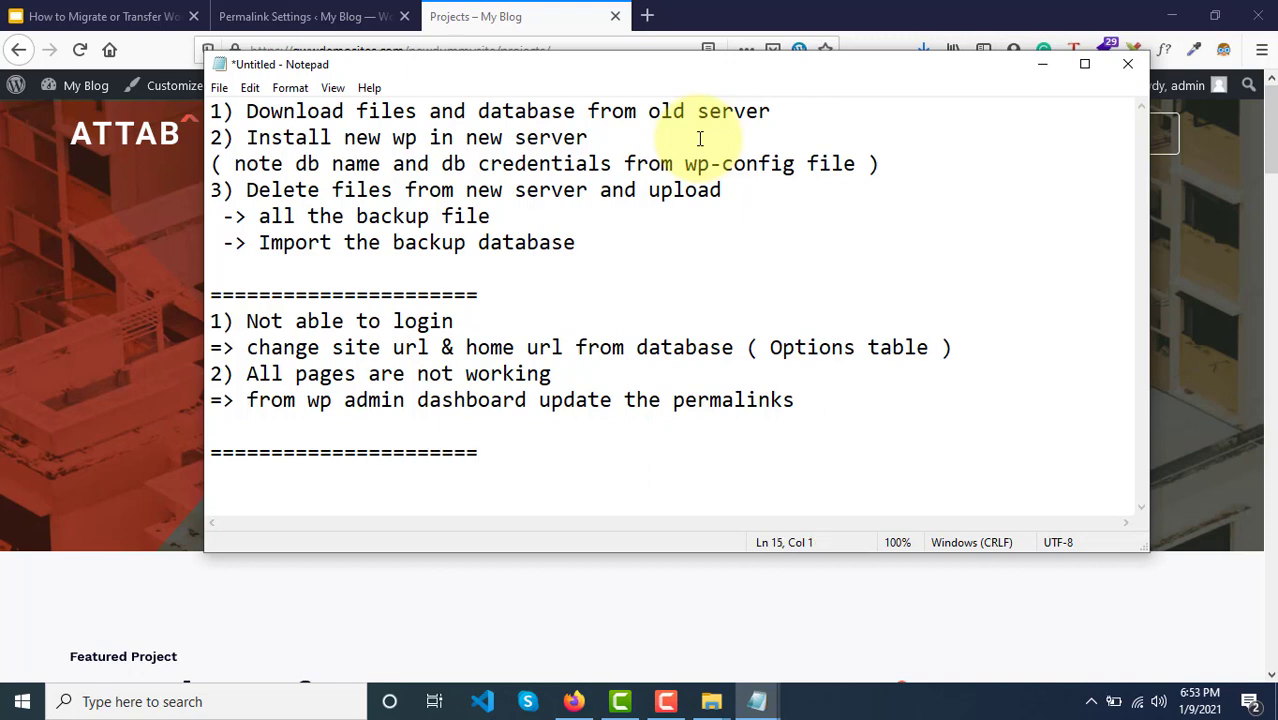
type("Congsra")
key("BackSpace")
key("BackSpace")
key("BackSpace")
type("r")
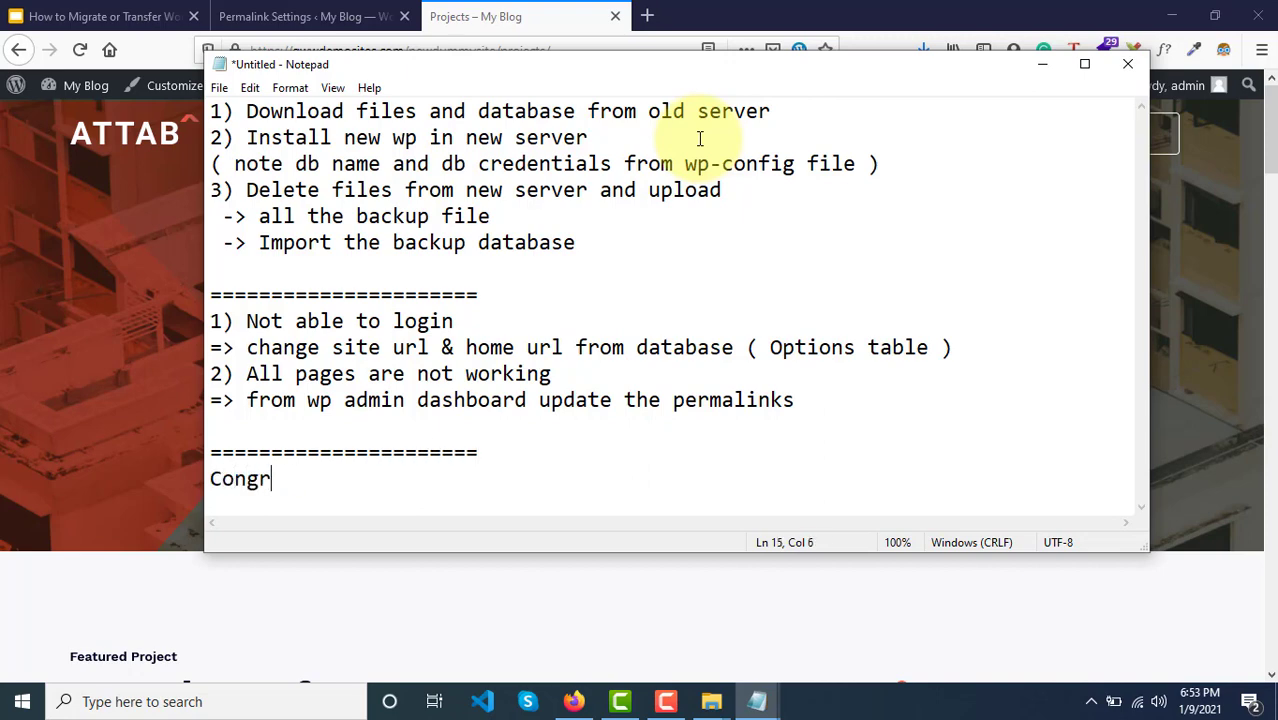
type("atula")
key("BackSpace")
type("la")
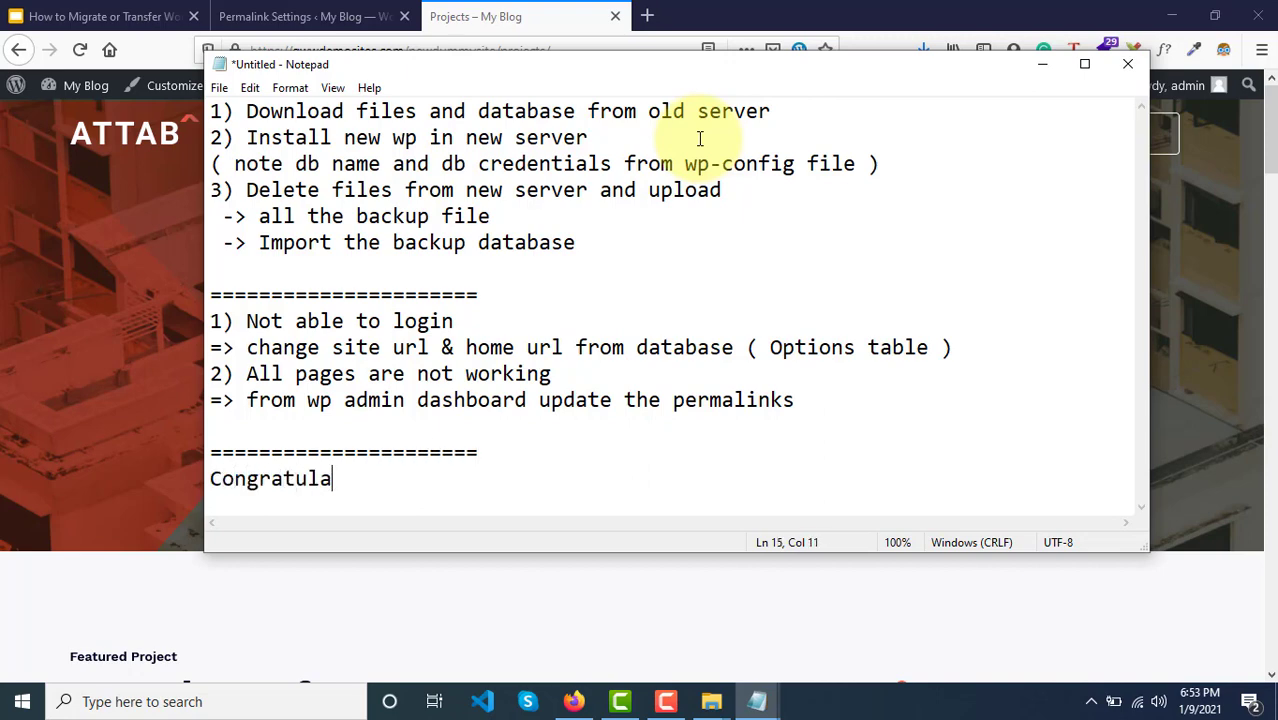
type("tions your")
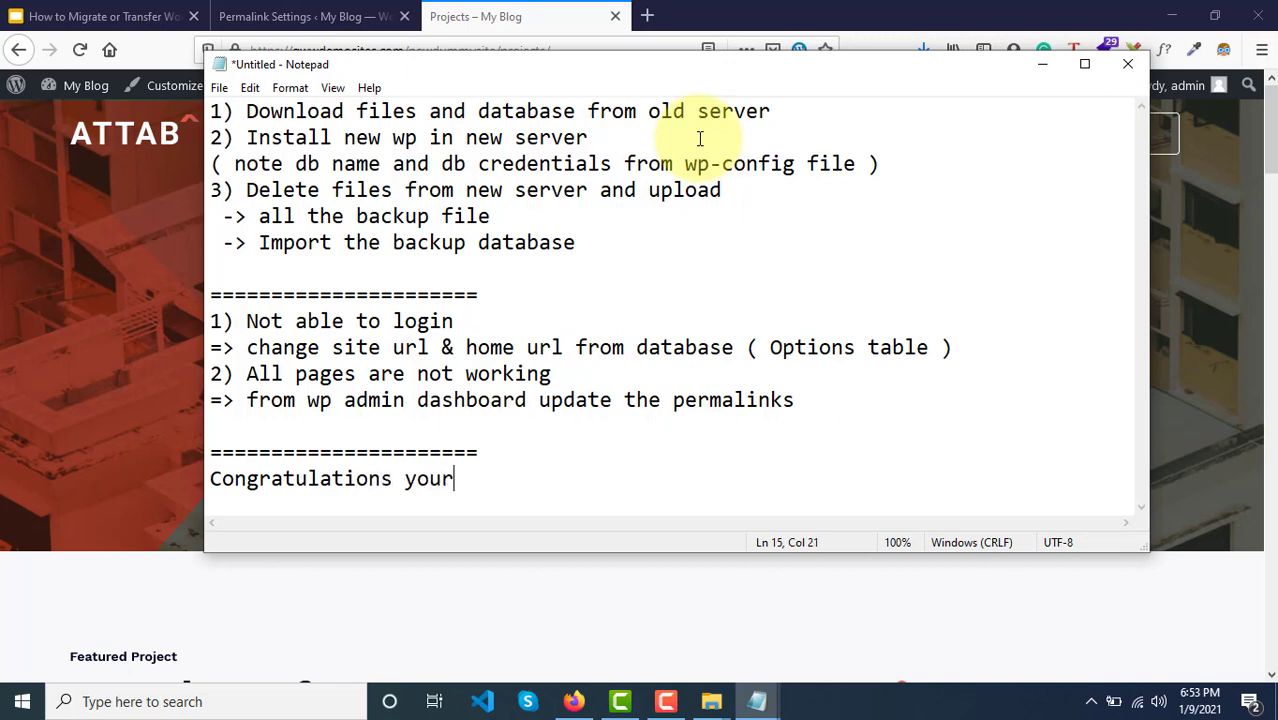
type(" migration h")
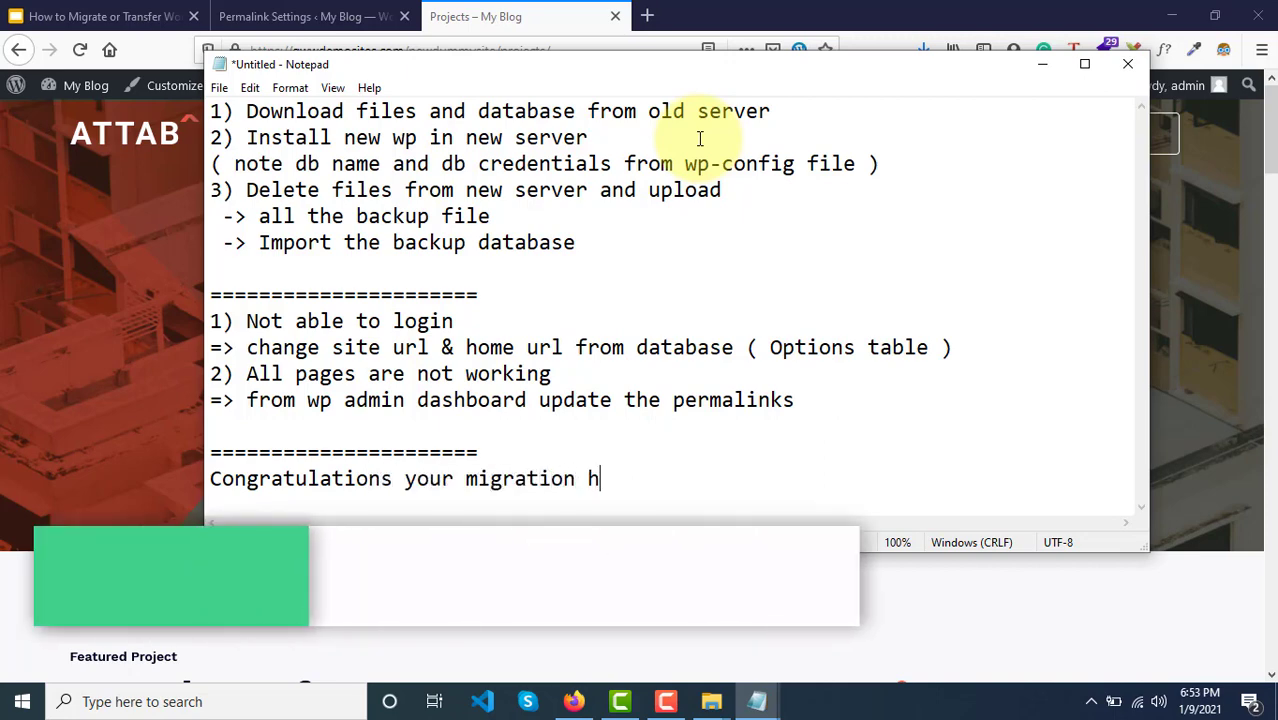
key("BackSpace")
type("is success")
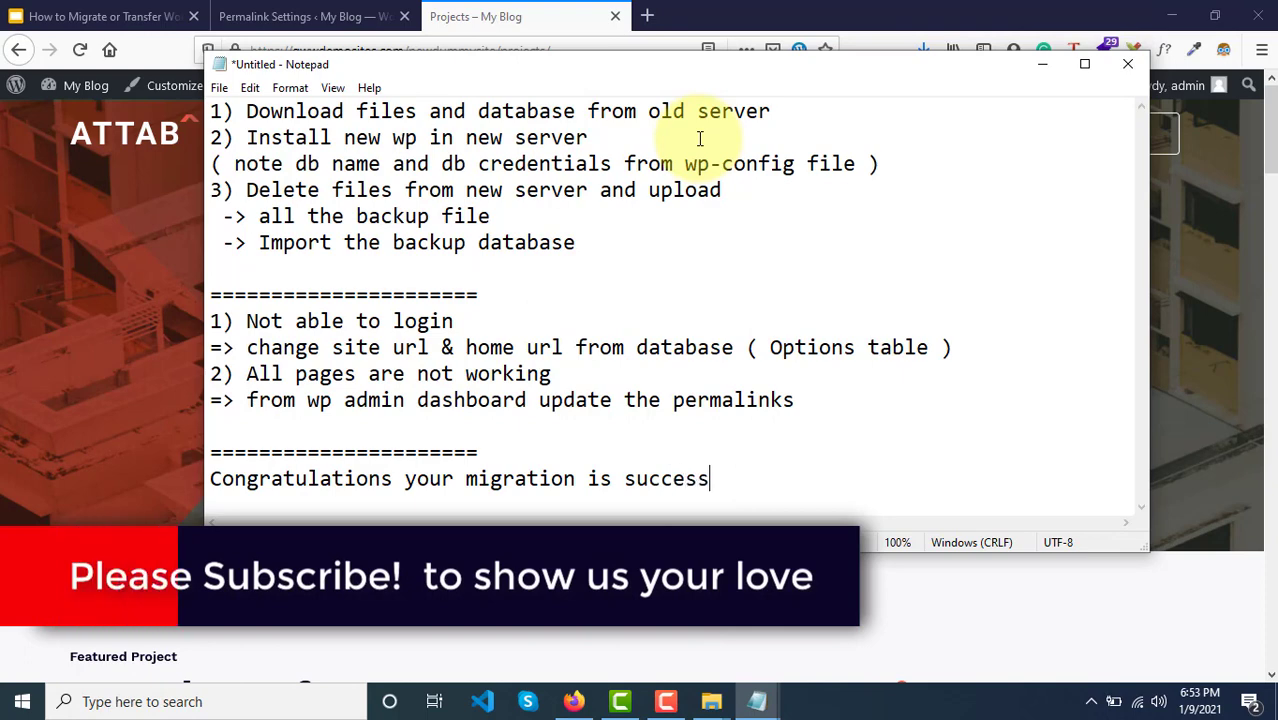
type("full.")
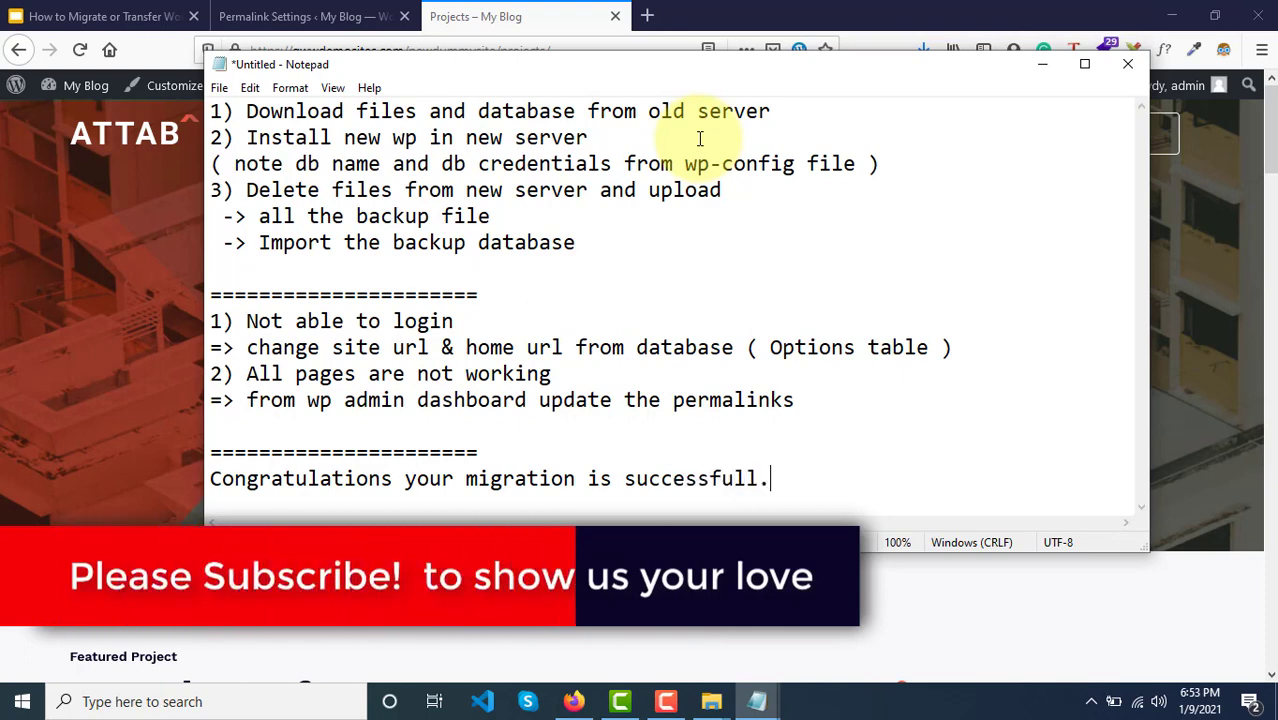